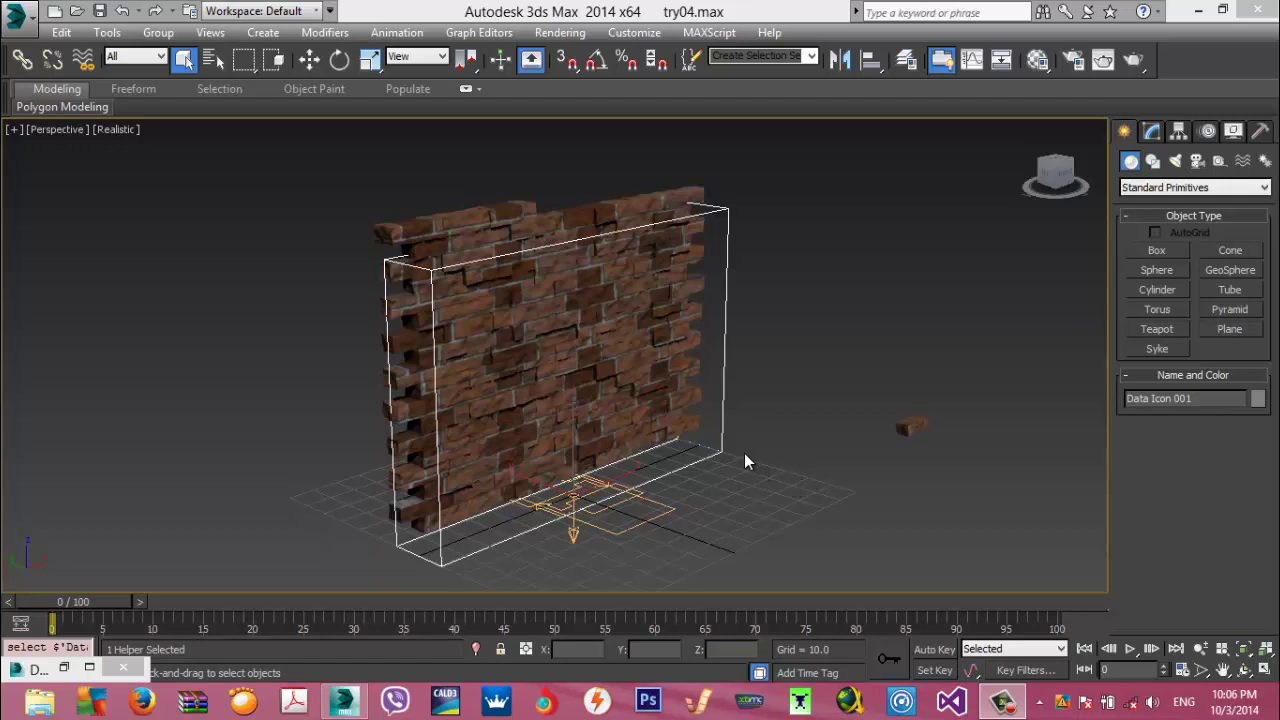
Open Particle View and narrow its window so the brick wall stays in view beside it
middle_click_drag(735, 459, 826, 445)
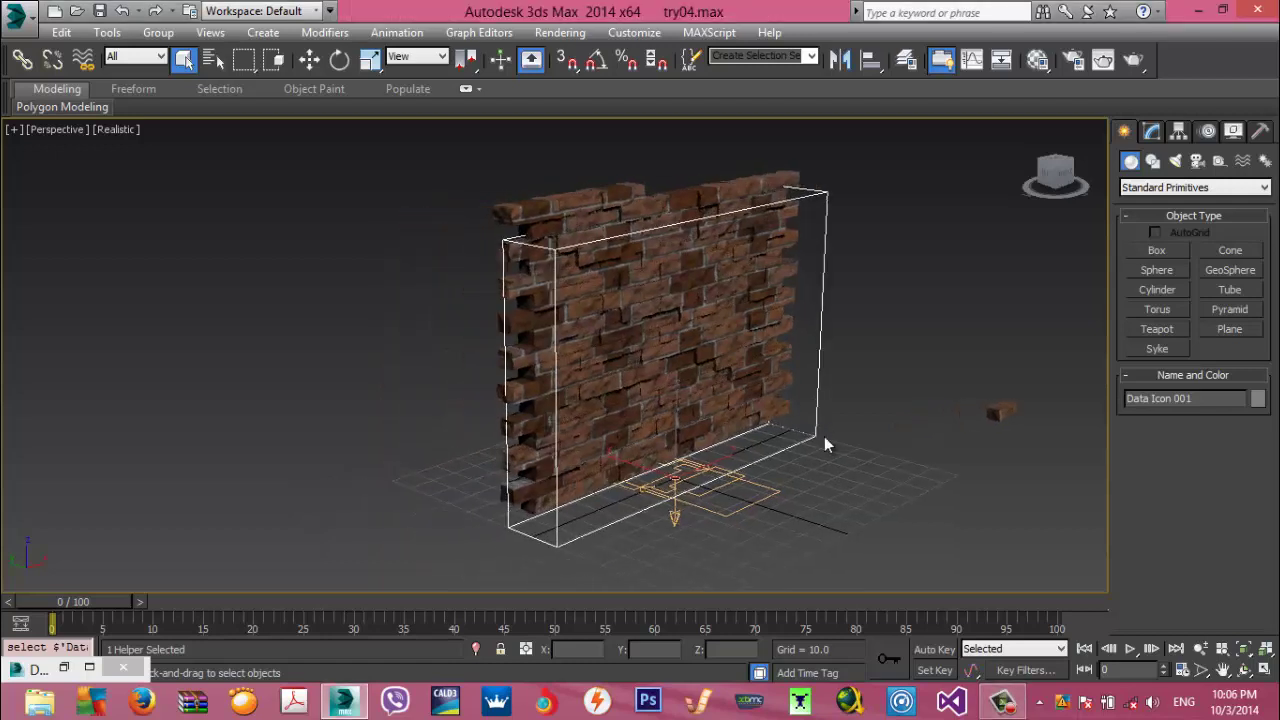
left_click(1244, 670)
left_click_drag(869, 475, 636, 448)
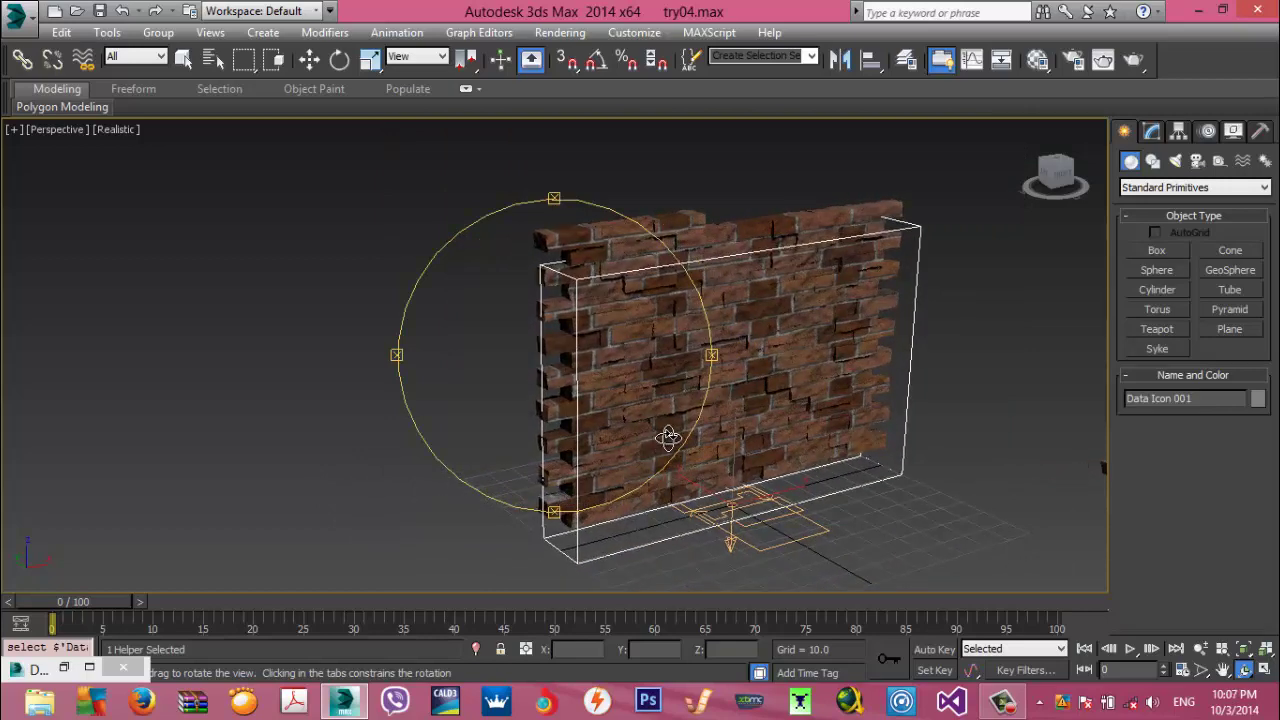
right_click(668, 437)
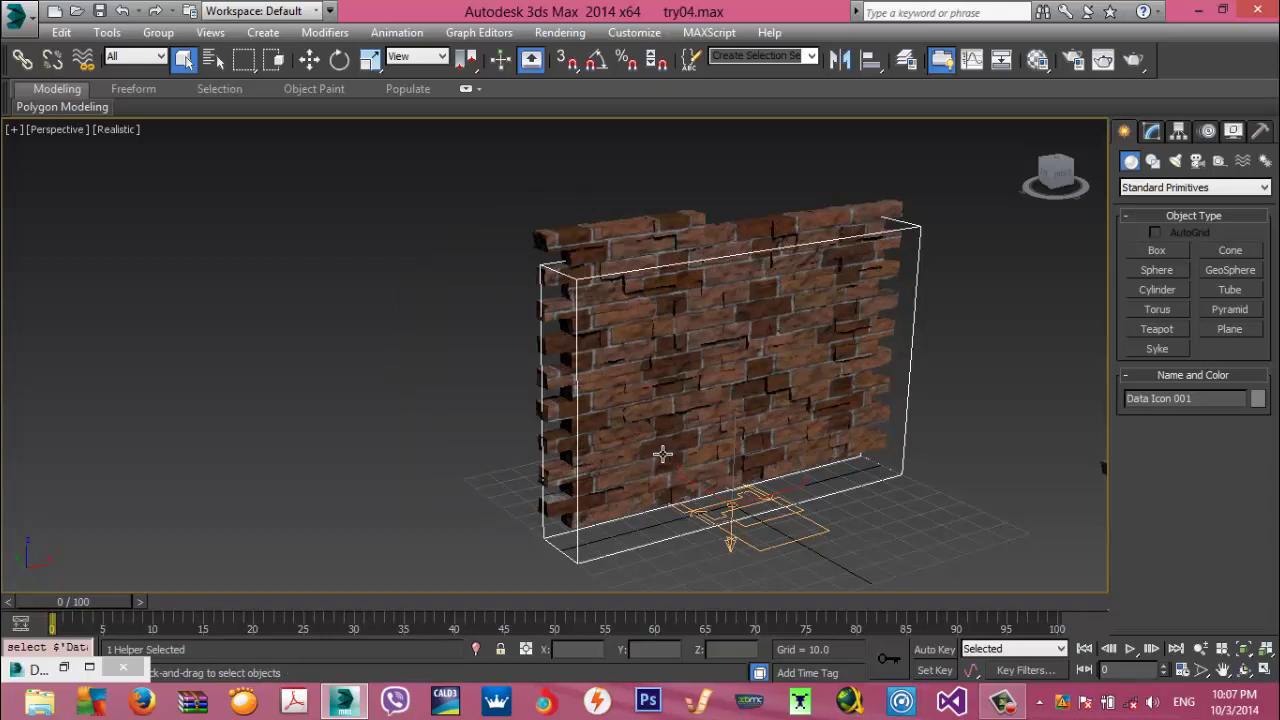
key("6")
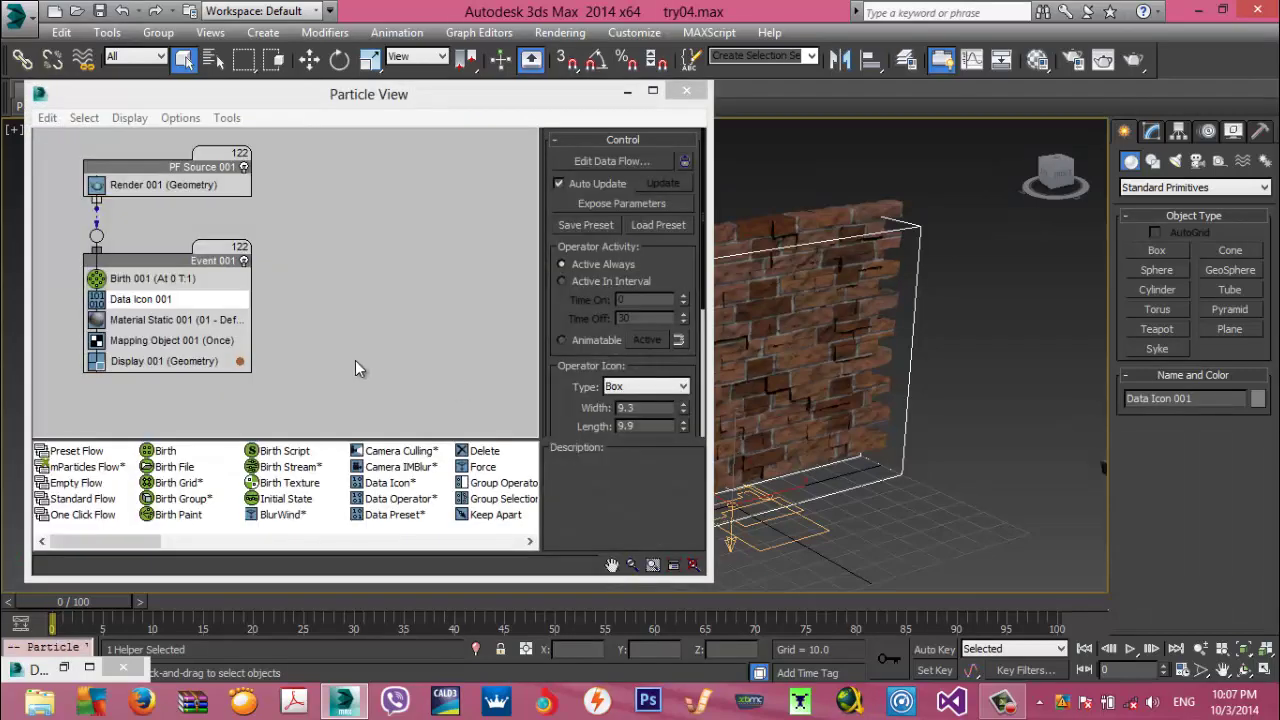
middle_click_drag(777, 395, 912, 376)
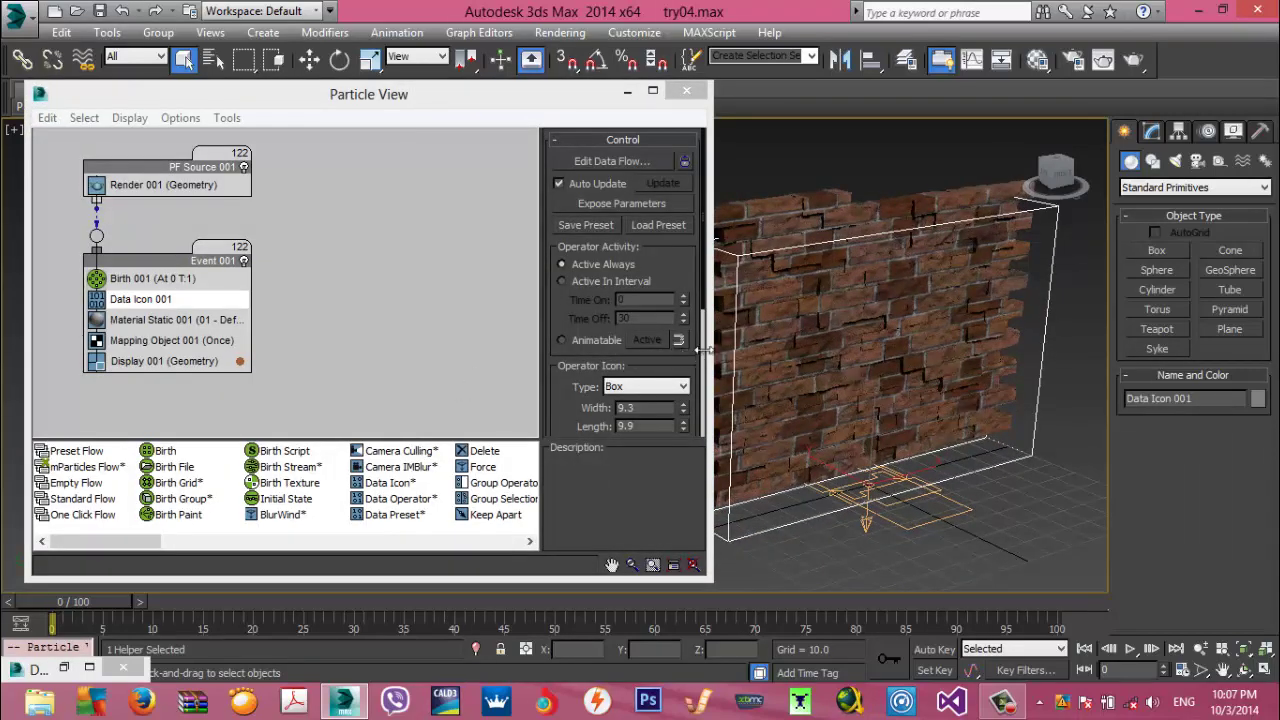
left_click_drag(712, 349, 585, 349)
middle_click_drag(795, 389, 752, 355, "alt")
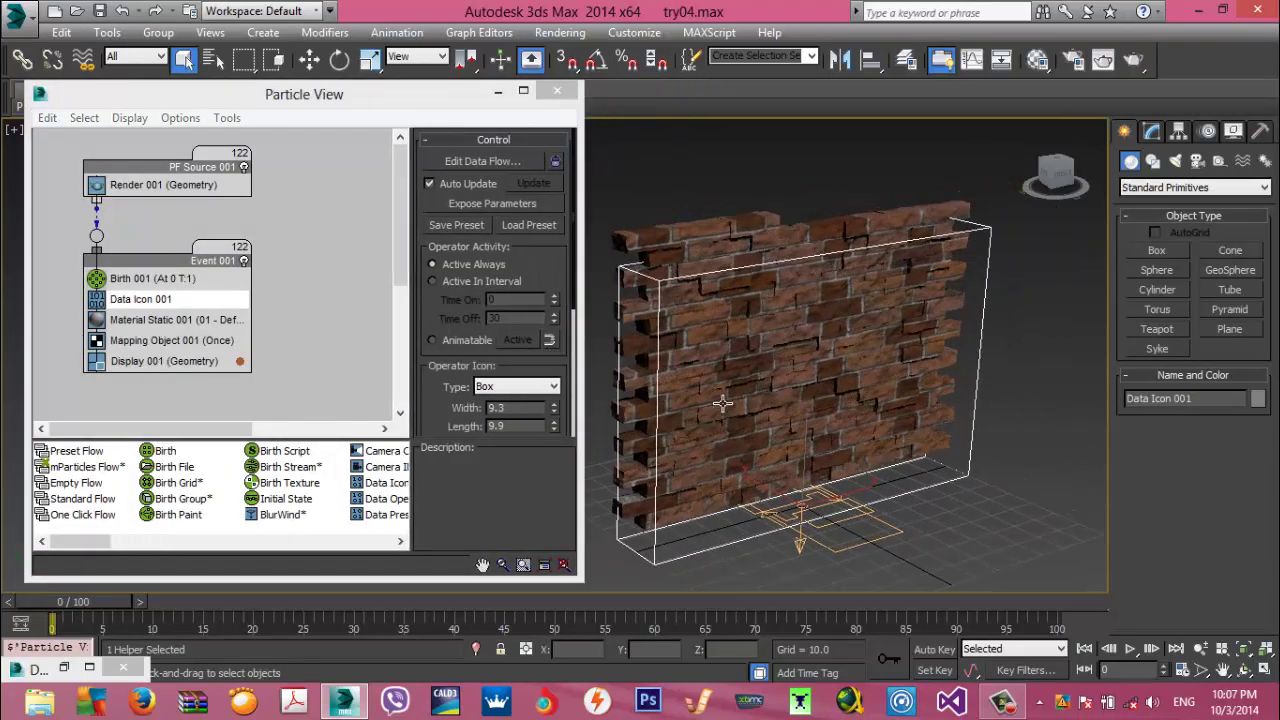
Select the Data Icon 001 operator and collapse its Control settings to bring up the wall parameters
left_click(160, 302)
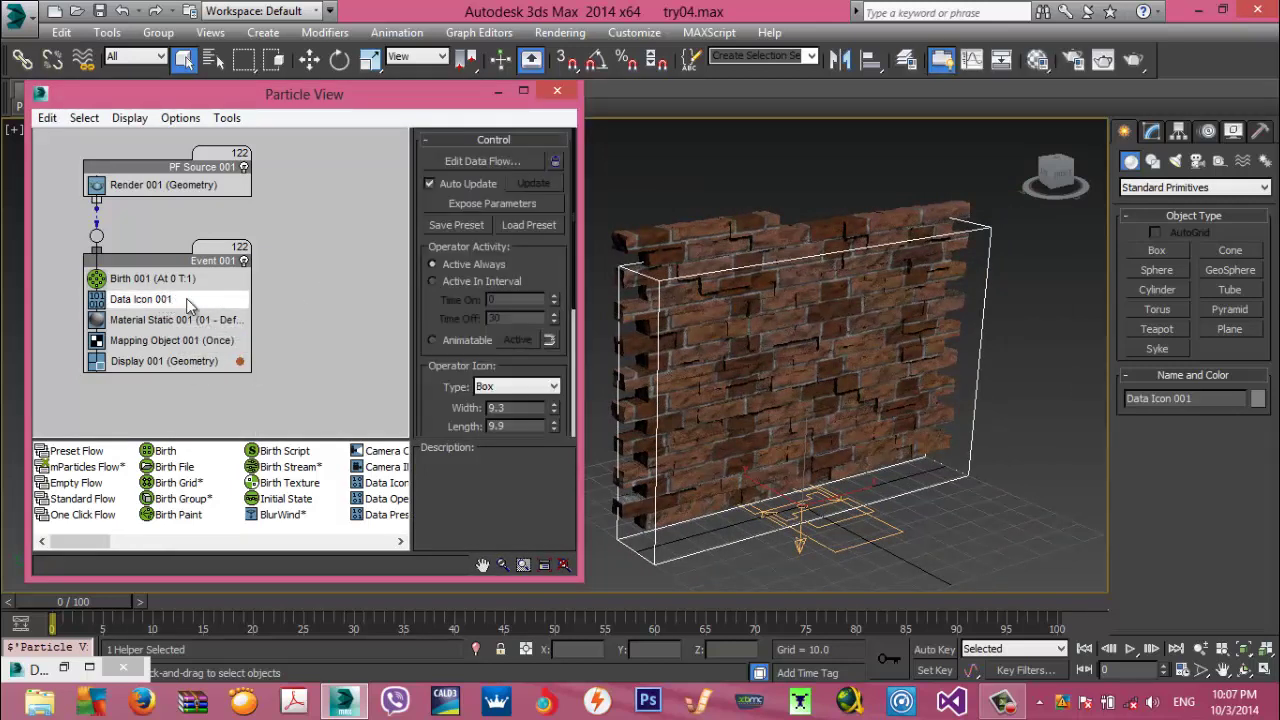
scroll(442, 311, "down", 5)
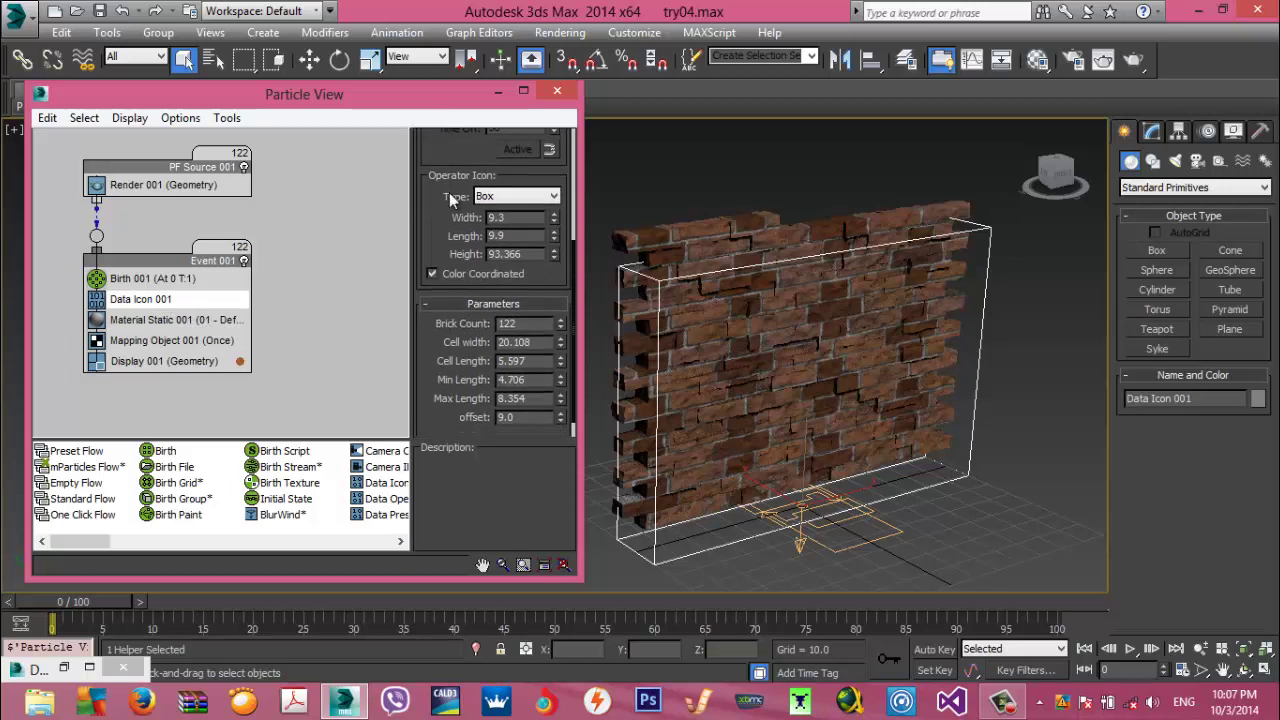
scroll(427, 388, "up", 3)
scroll(421, 313, "up", 2)
left_click(453, 140)
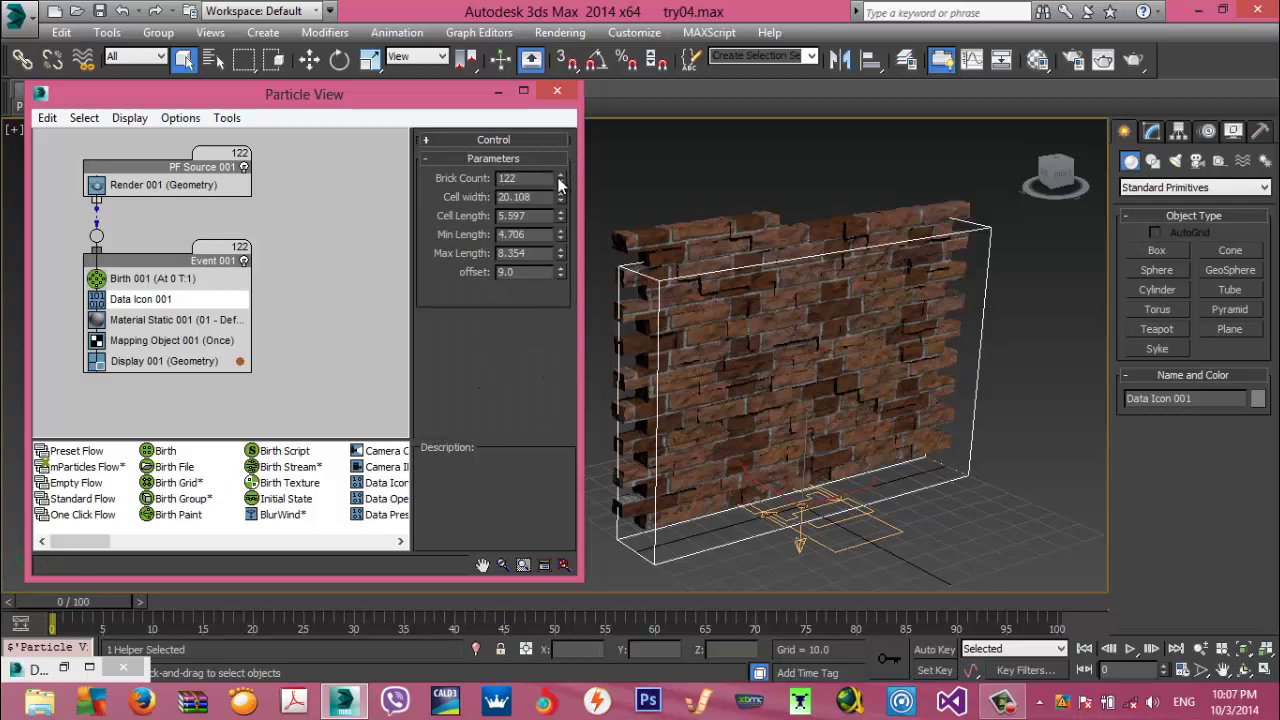
Set the wall's Brick Count to 137, Cell width to 16.287 and Cell Length to 6.044
left_click_drag(560, 180, 567, 119)
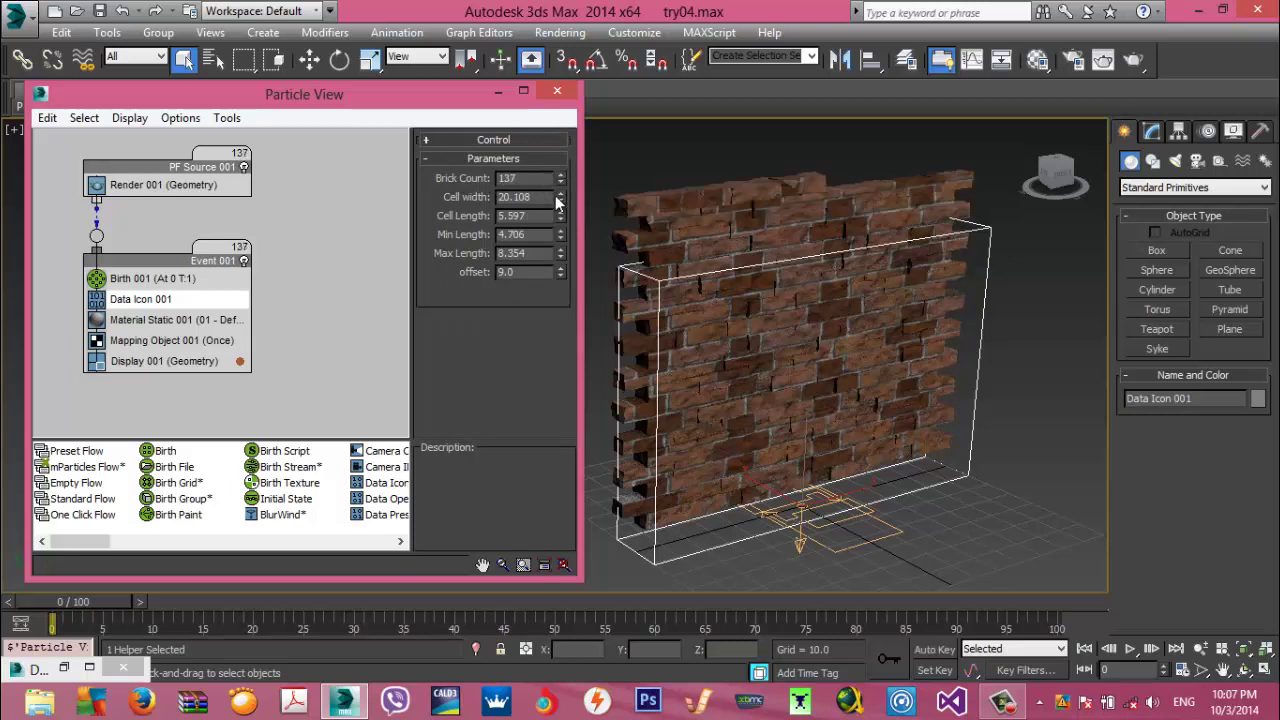
scroll(634, 233, "up", 5)
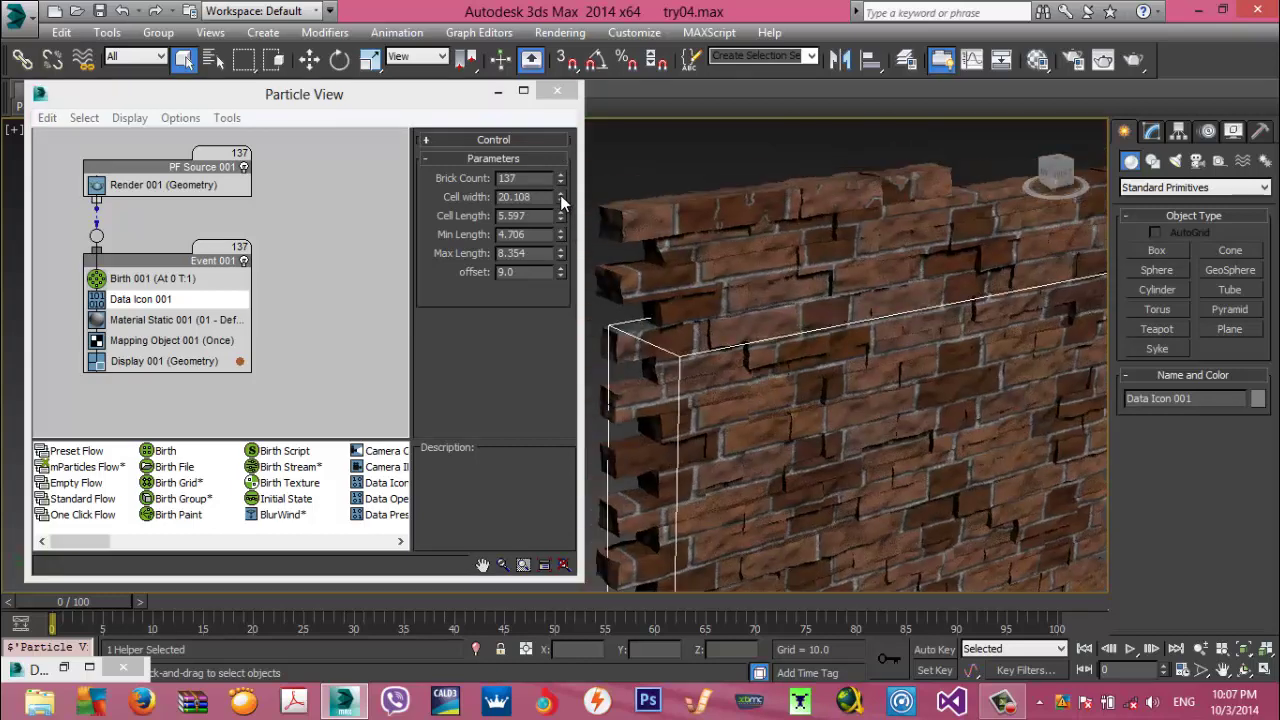
left_click_drag(560, 197, 560, 208)
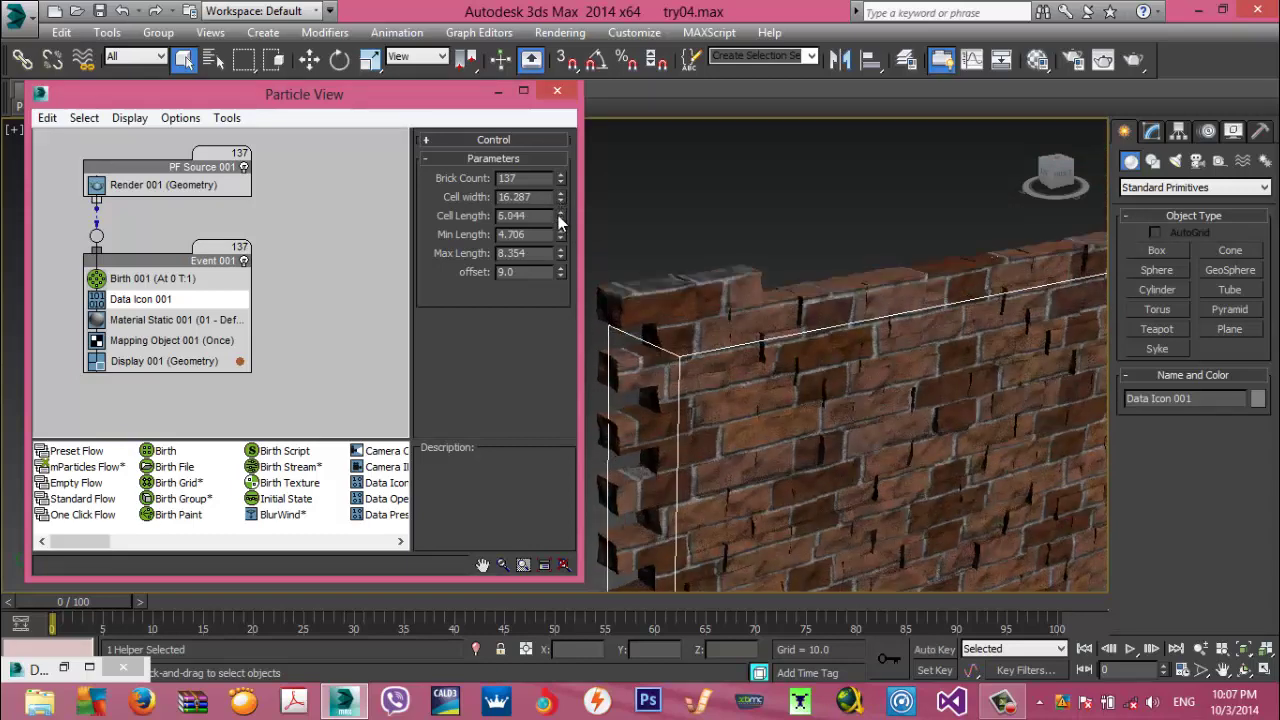
Set both the Min Length and Max Length of the bricks to 5
left_click_drag(560, 237, 561, 226)
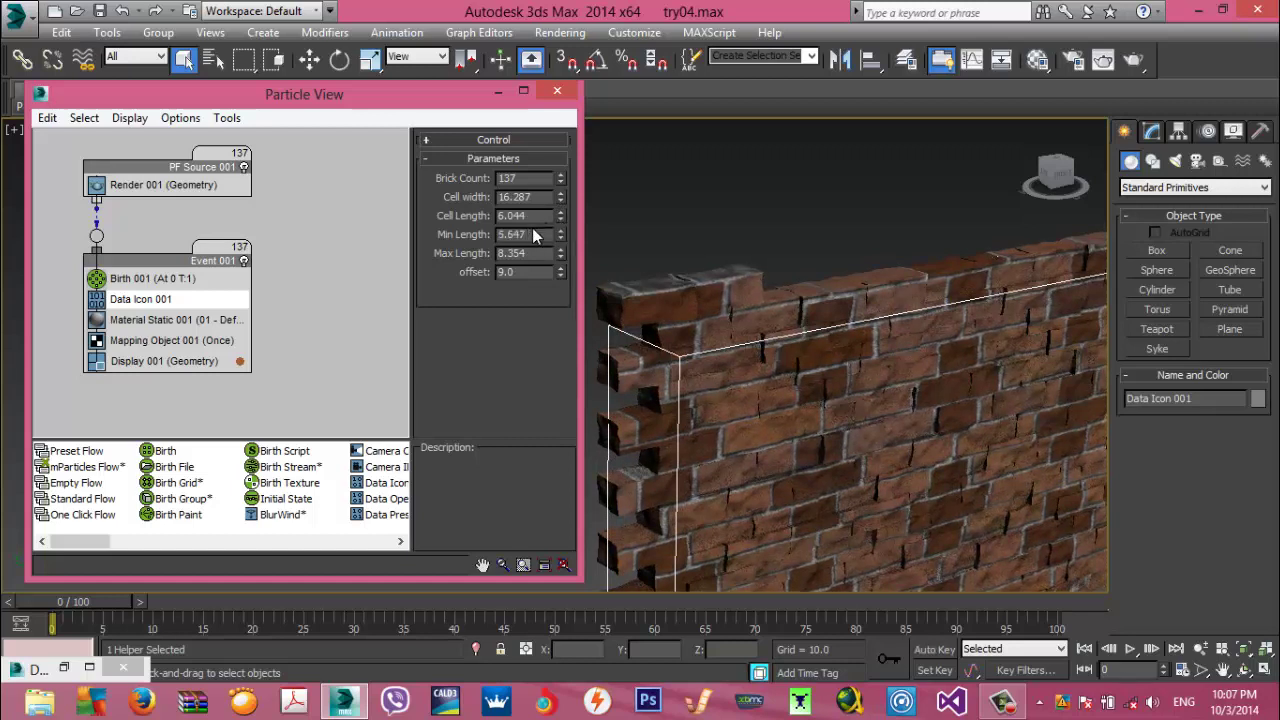
double_click(532, 234)
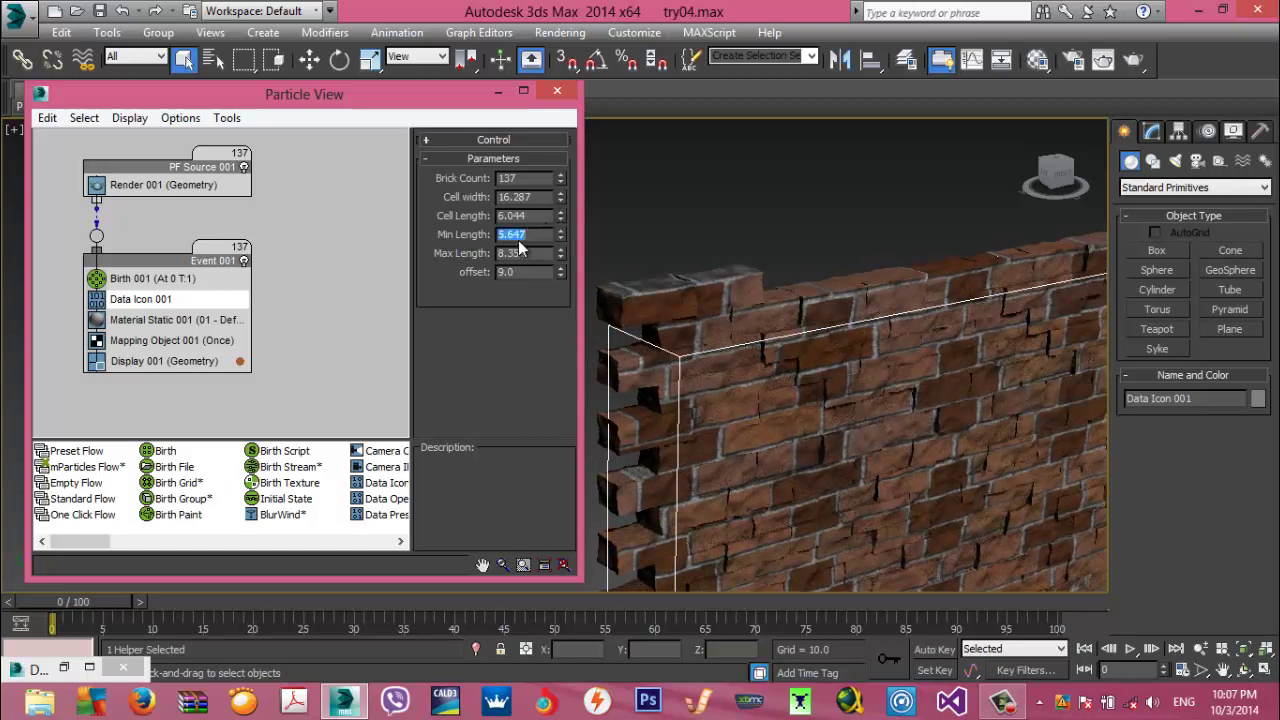
type("5")
double_click(497, 253)
type("5")
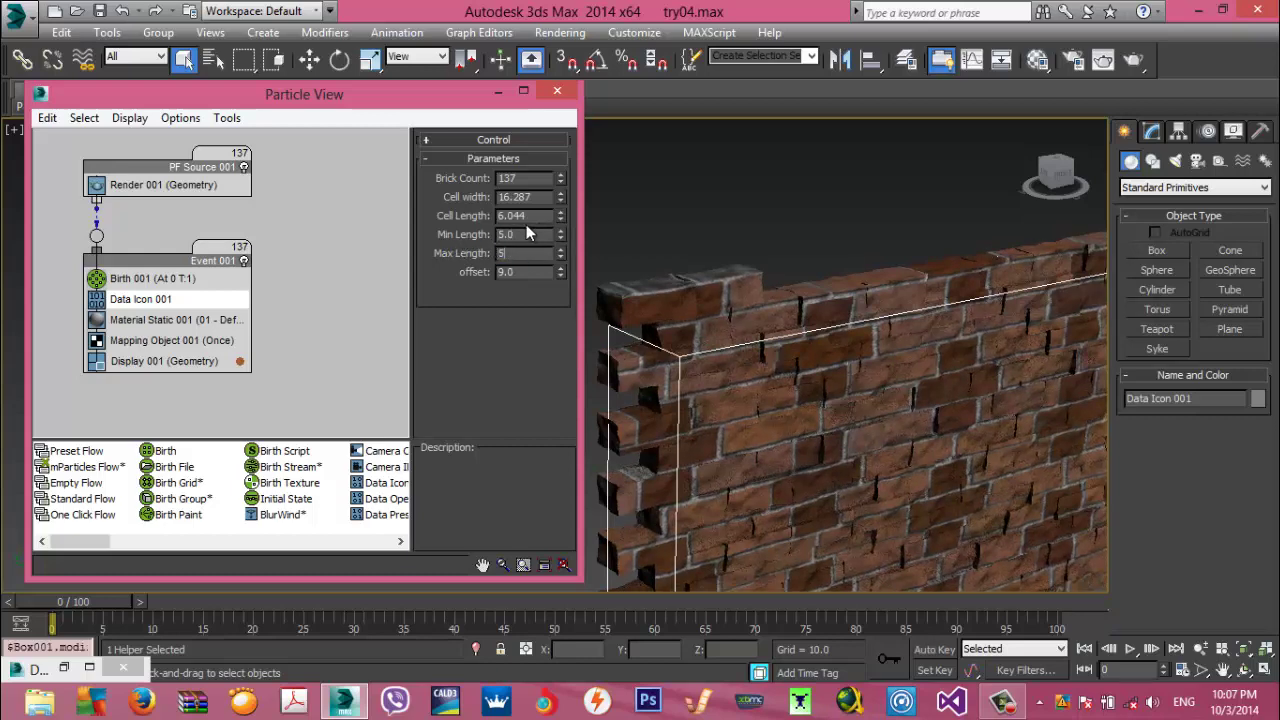
key("Return")
Reduce the brick row offset to 6.57
left_click(764, 377)
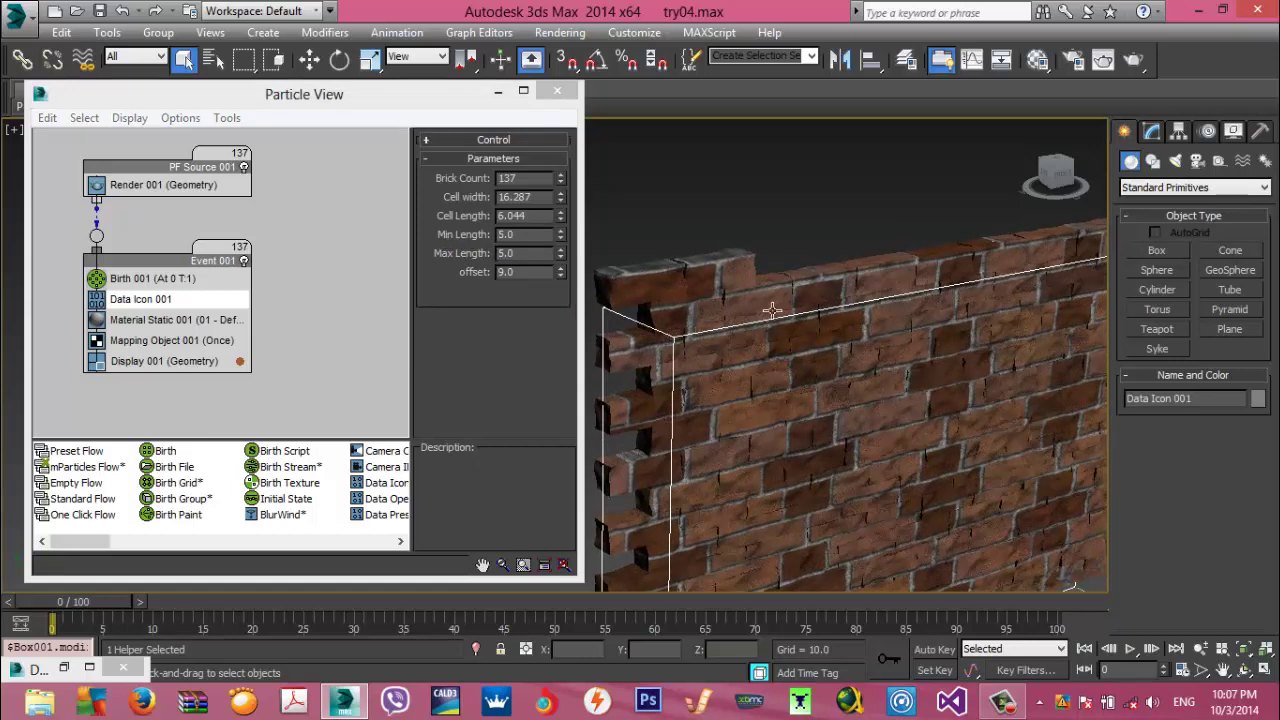
scroll(770, 340, "up", 4)
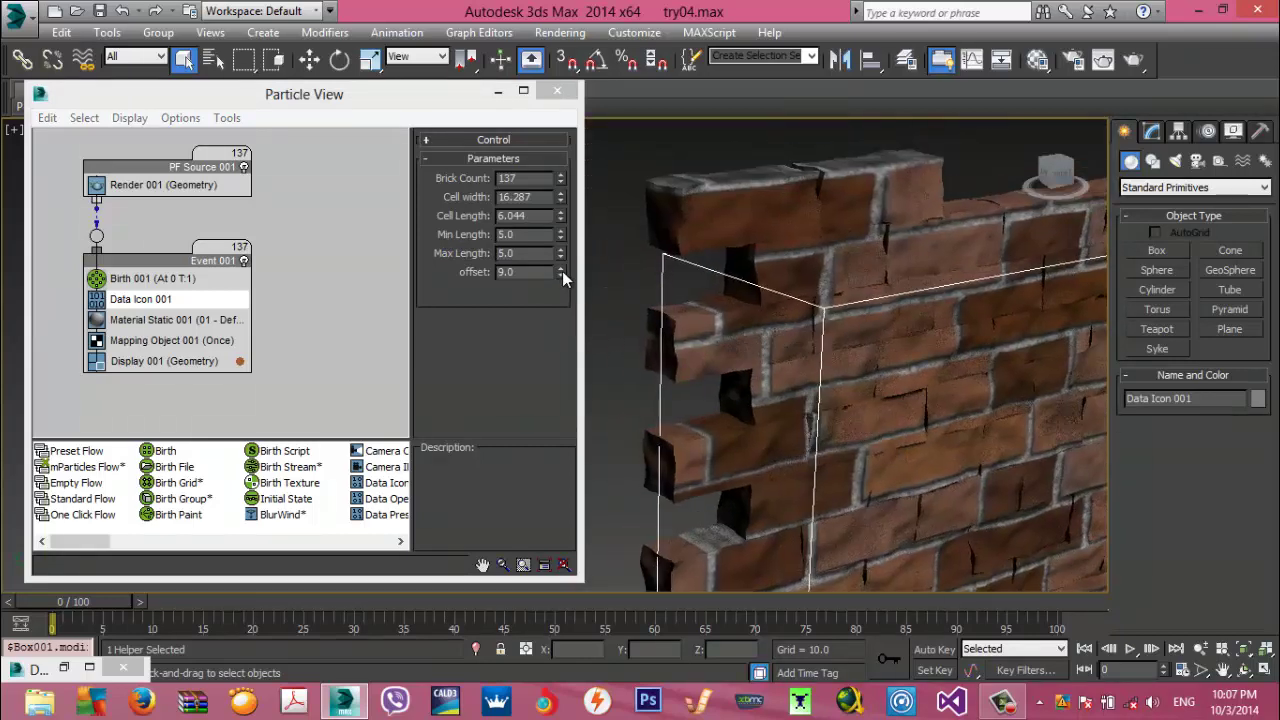
left_click_drag(562, 271, 581, 297)
Set the wall's Brick Count to 200
scroll(752, 347, "down", 3)
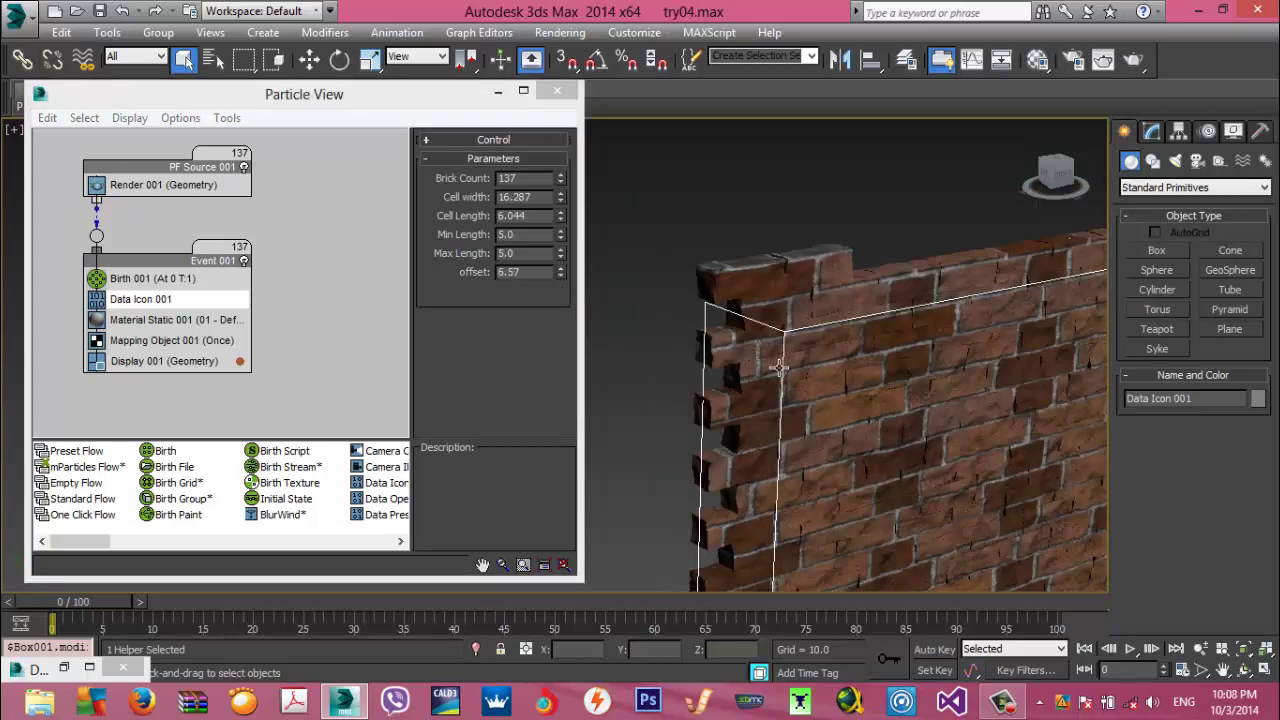
middle_click_drag(841, 406, 790, 374)
scroll(709, 331, "down", 3)
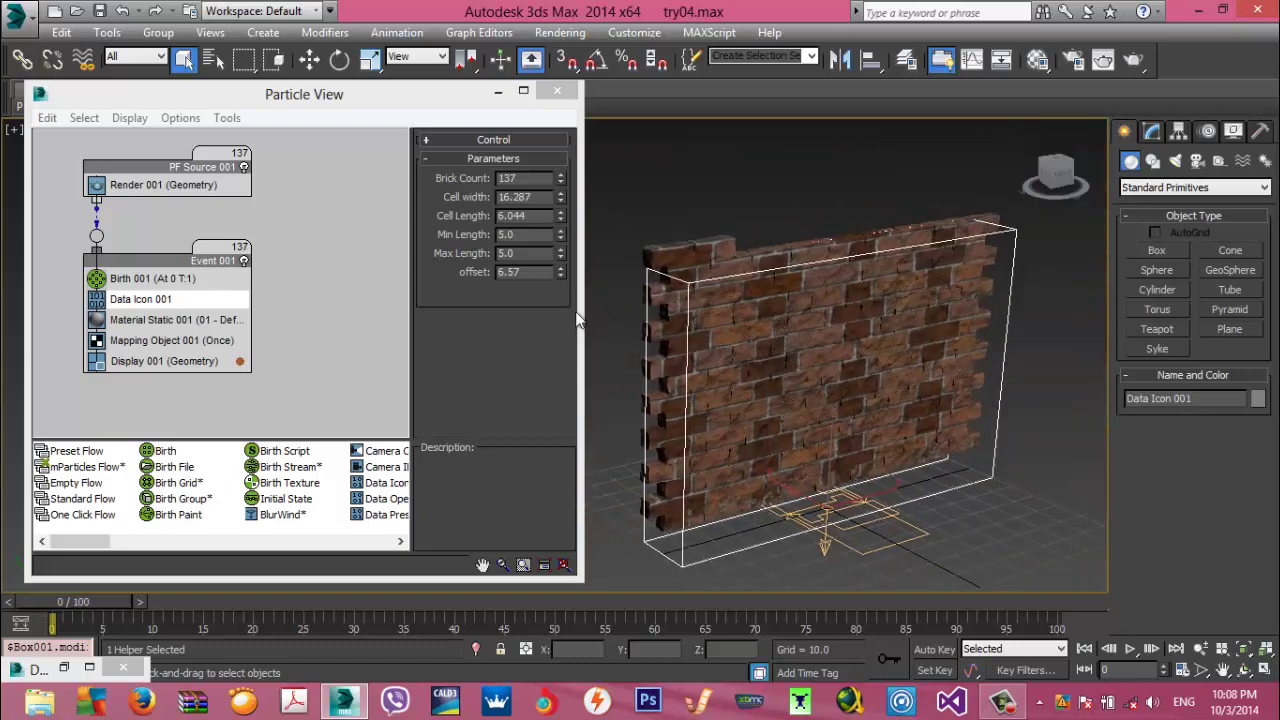
left_click(540, 180)
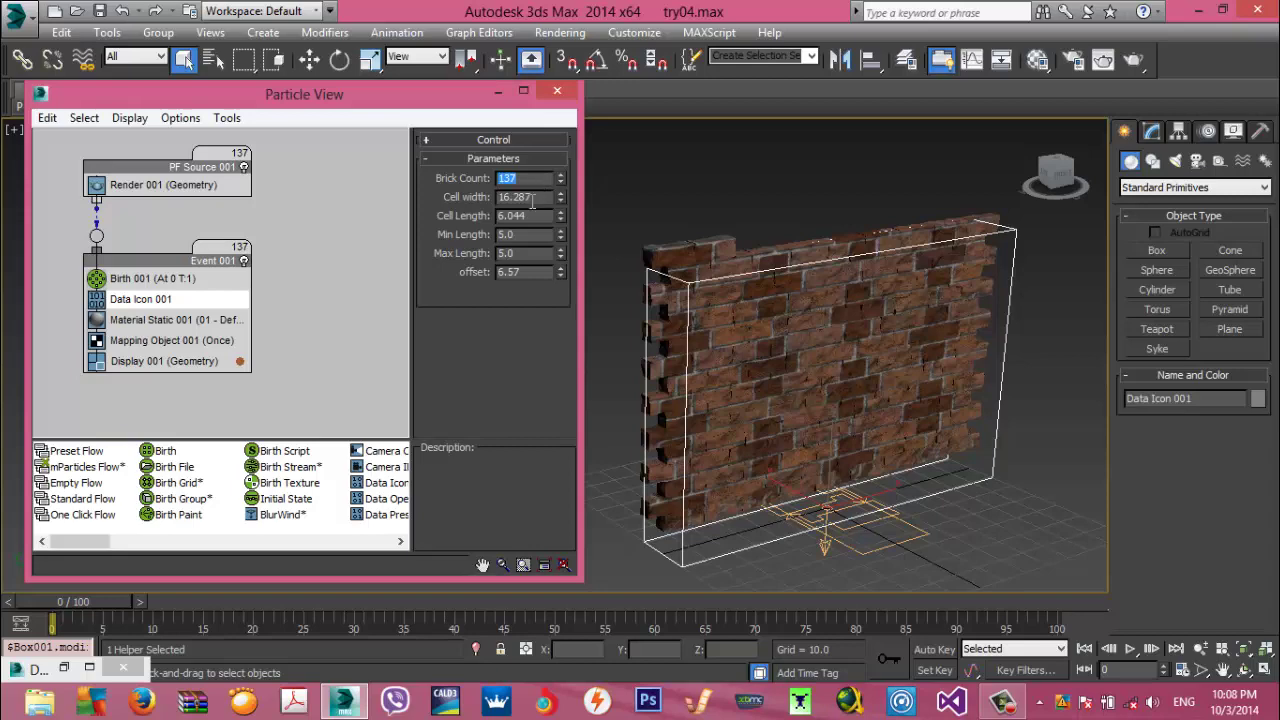
type("200")
key("Return")
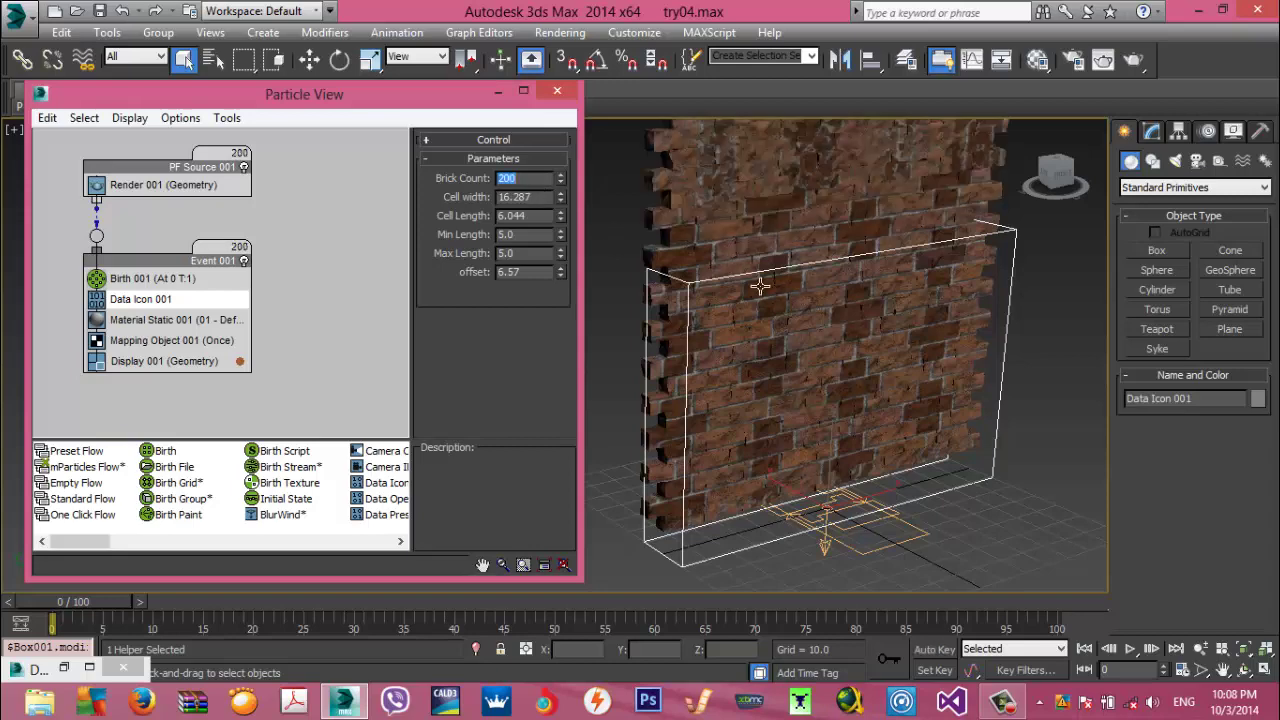
Scale the Data Icon 001 helper along its X axis to about 3197 to widen the brick wall
middle_click_drag(757, 363, 757, 393)
scroll(757, 393, "down", 3)
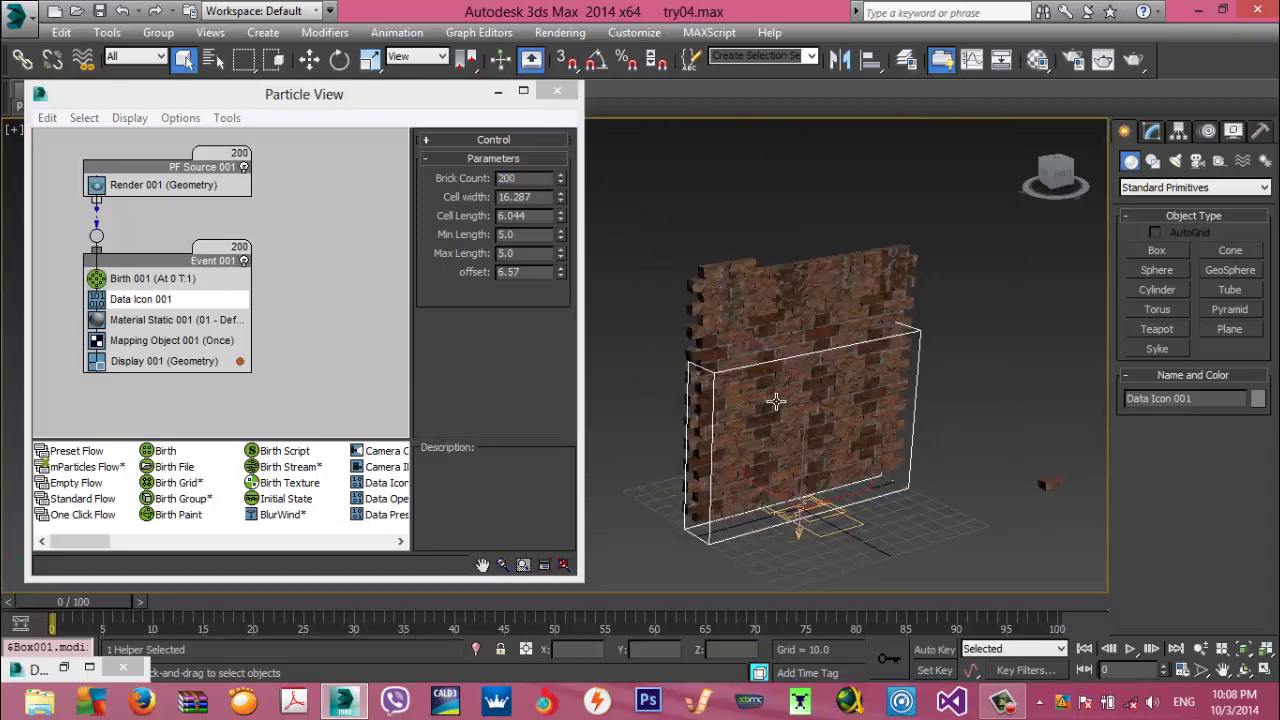
mouse_move(816, 418)
middle_mouse_down()
mouse_move(789, 406)
mouse_move(800, 437)
middle_mouse_up()
right_click(851, 466)
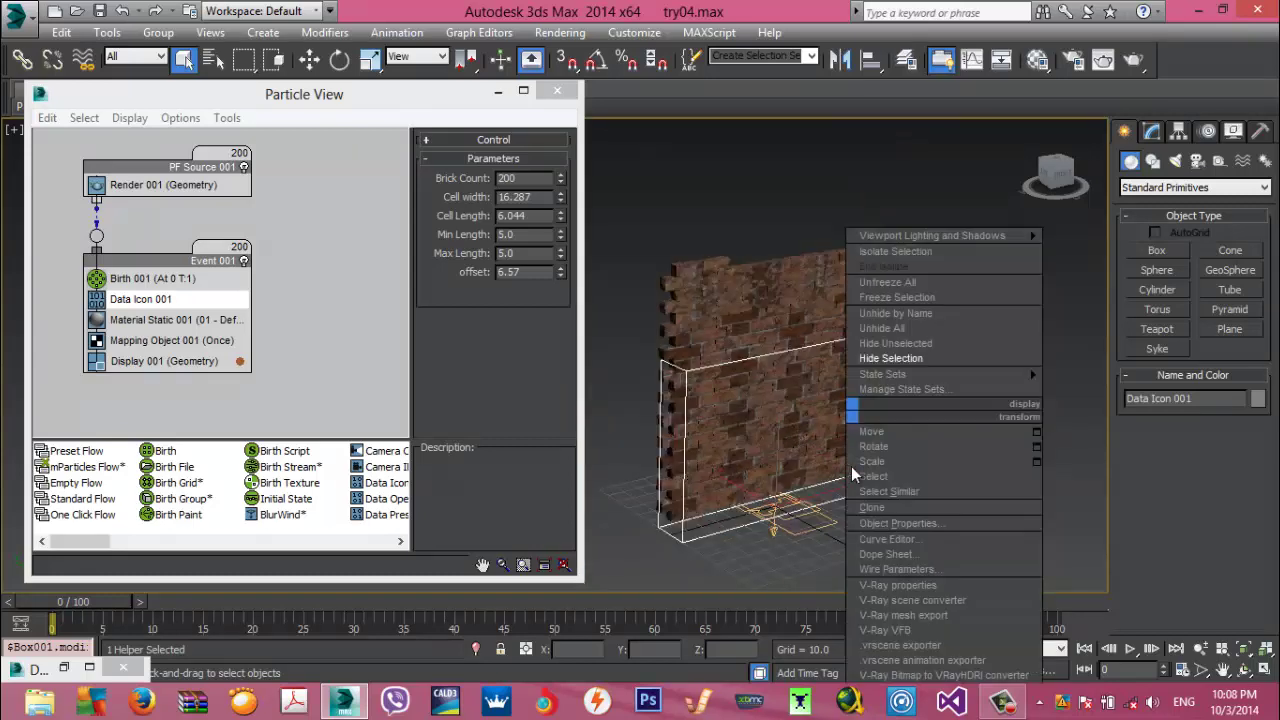
left_click(882, 458)
middle_click_drag(860, 534, 870, 495)
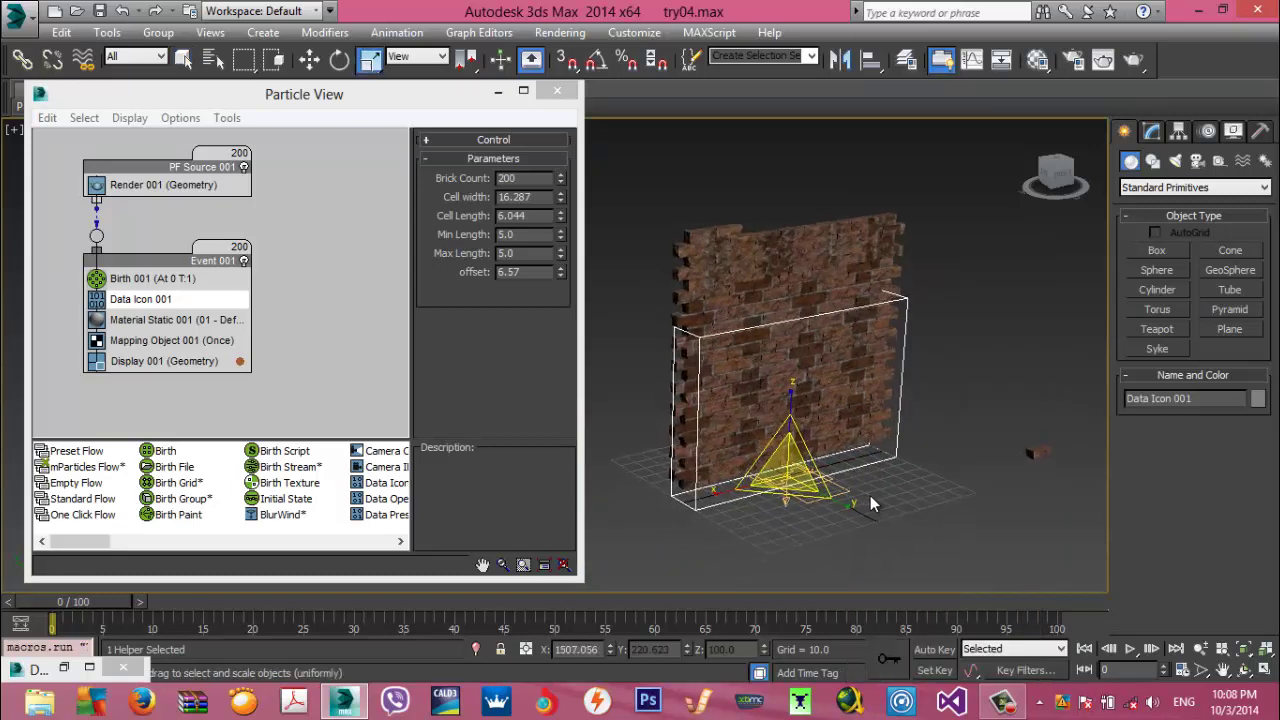
key("r")
left_click_drag(690, 498, 737, 463)
middle_click_drag(737, 464, 799, 451)
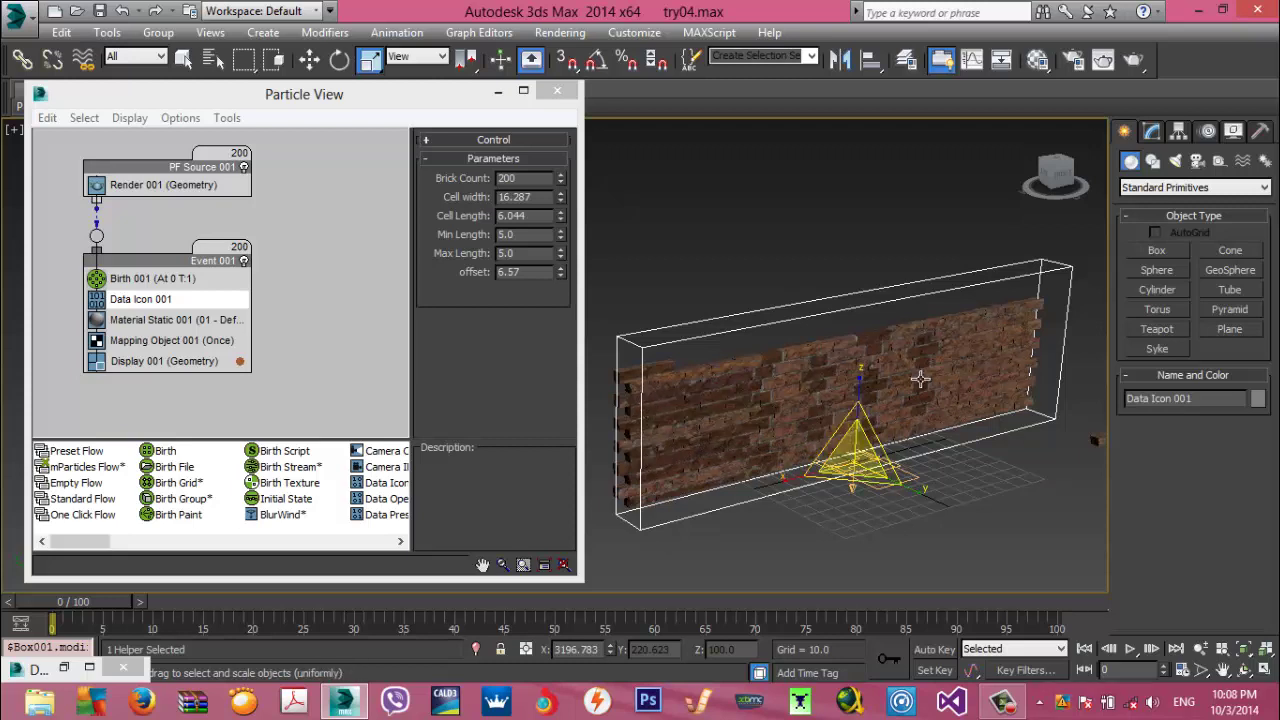
Shrink the Data Icon 001 helper along X to about 1582 and stretch it out again to about 4957
key("r")
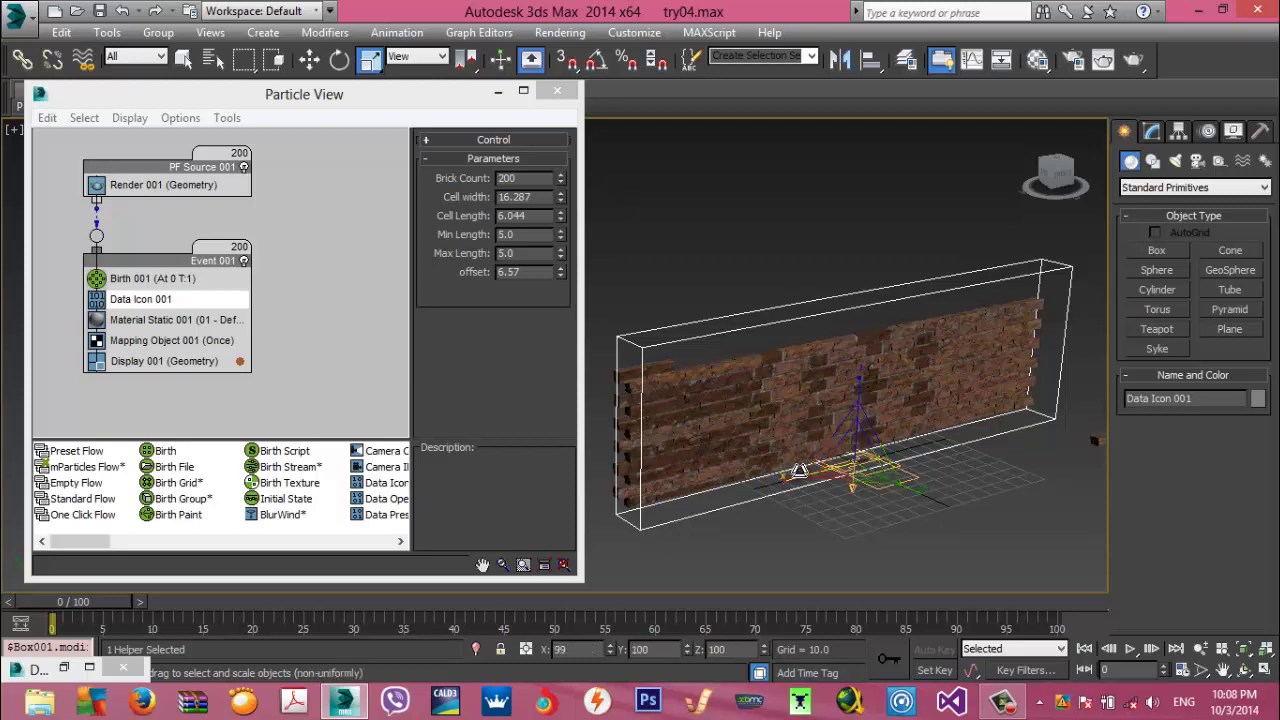
left_click_drag(797, 471, 843, 460)
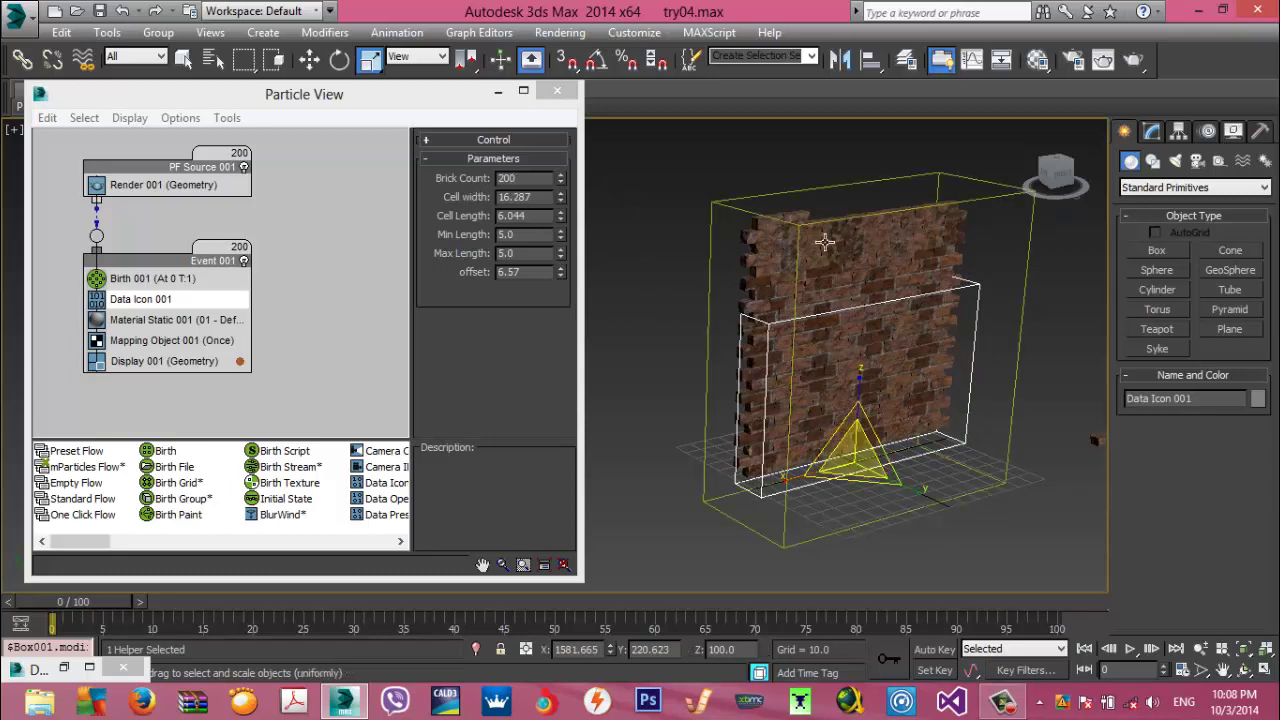
left_click_drag(781, 477, 677, 497)
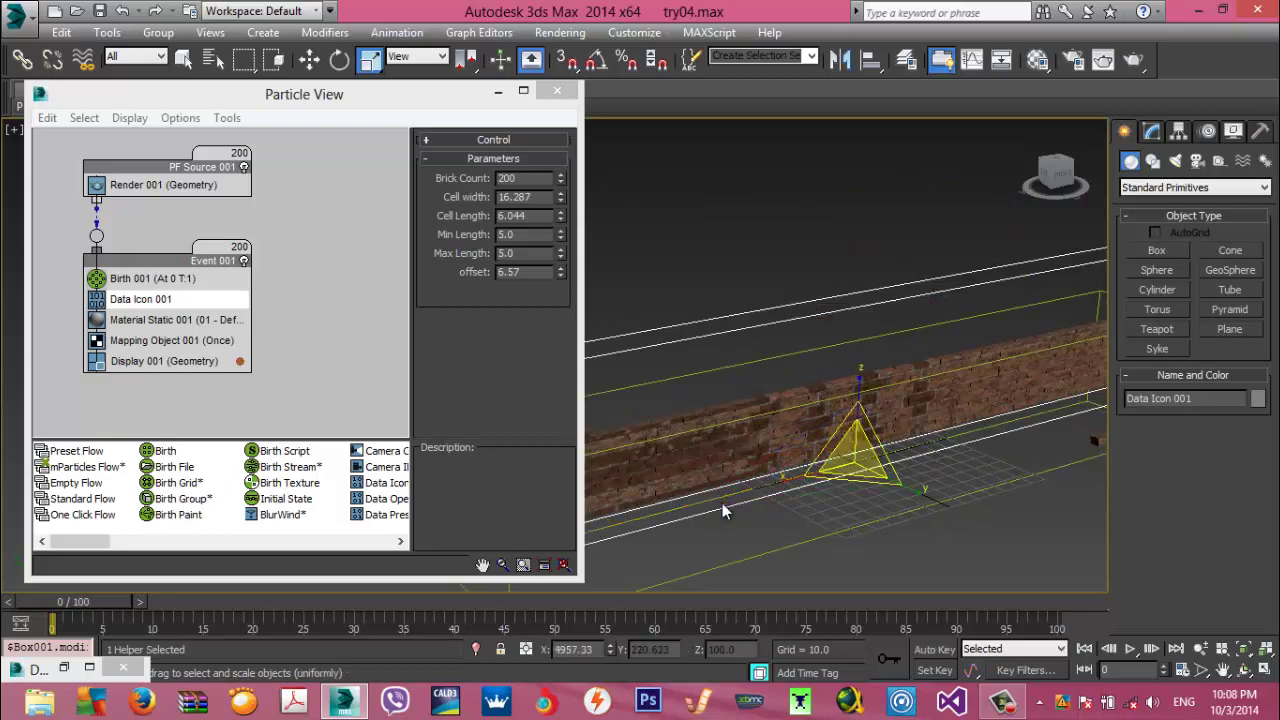
middle_click_drag(722, 505, 757, 453)
scroll(722, 508, "down", 3)
middle_click_drag(708, 376, 791, 396)
scroll(734, 338, "up", 3)
middle_click_drag(866, 380, 755, 428, "alt")
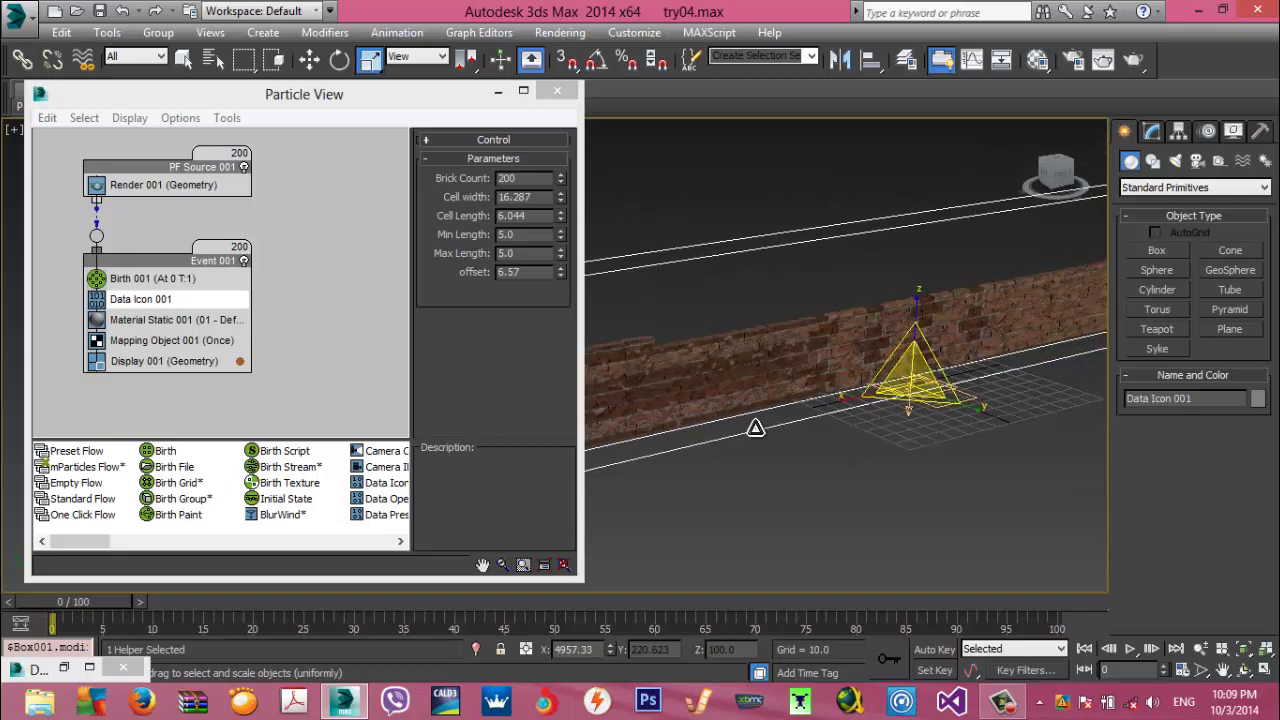
scroll(752, 421, "down", 3)
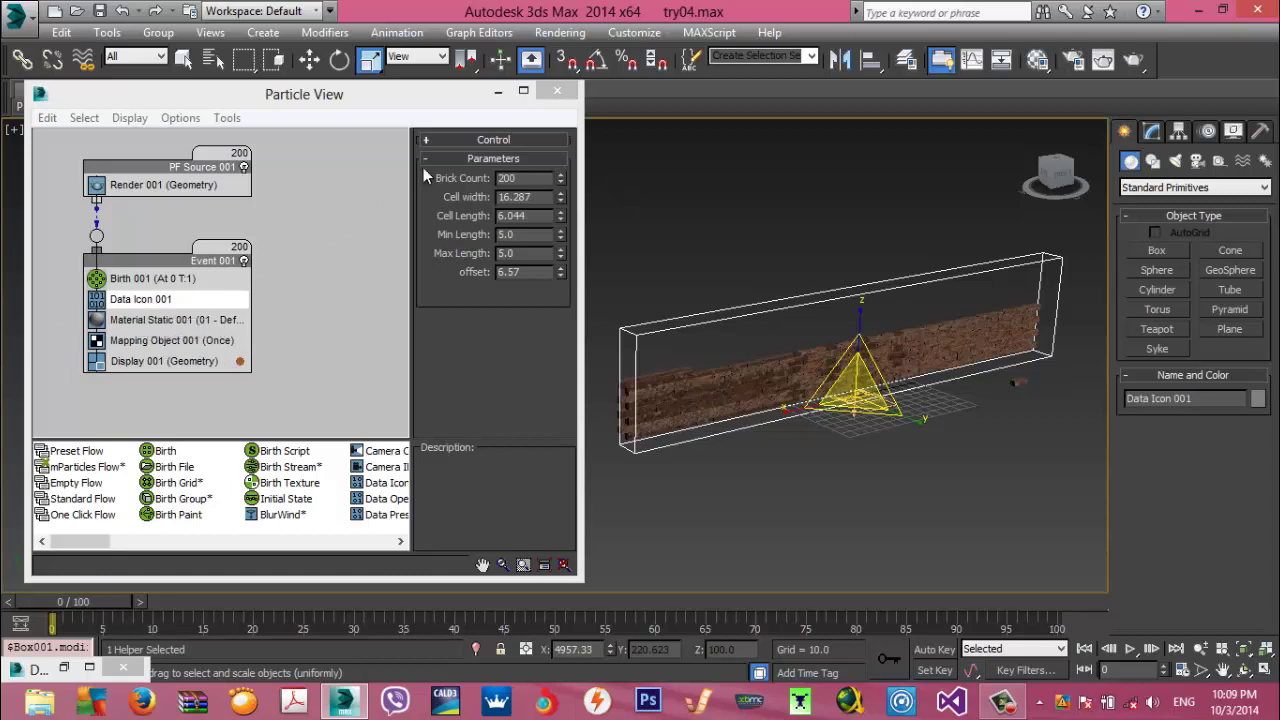
Open the data flow of the Data Icon 001 operator and maximize its window
left_click(470, 142)
left_click(467, 159)
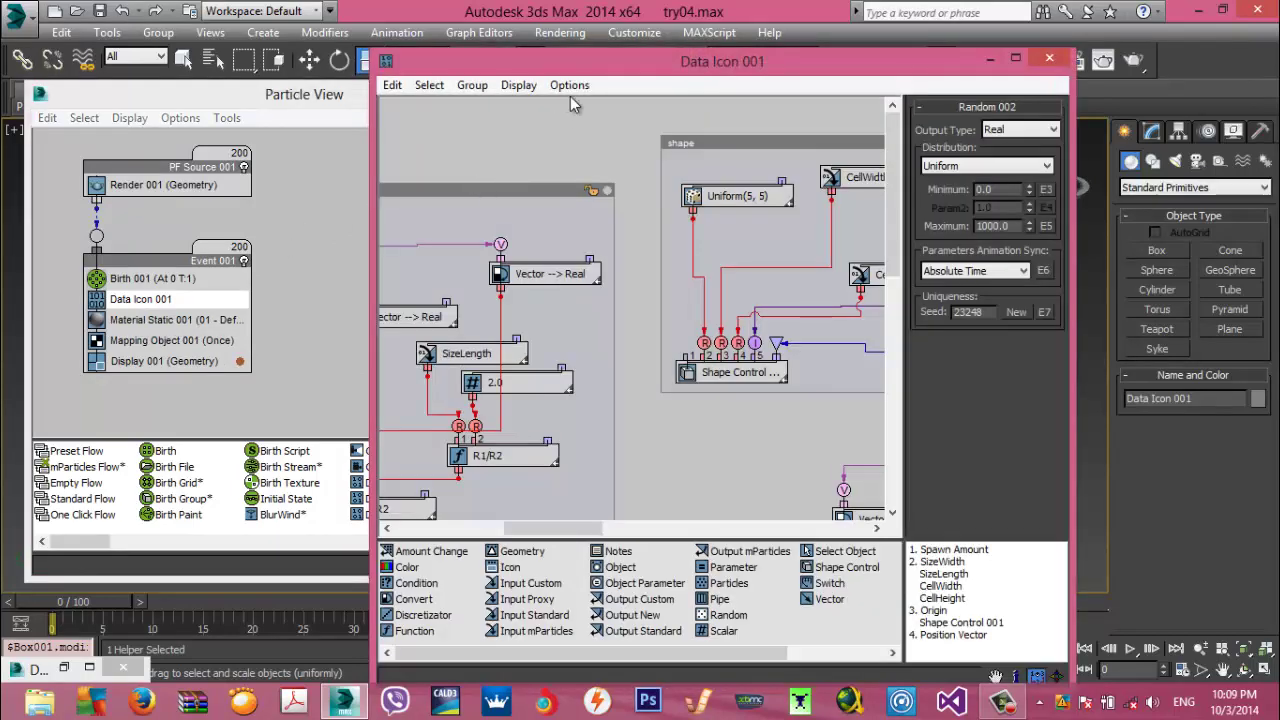
double_click(620, 68)
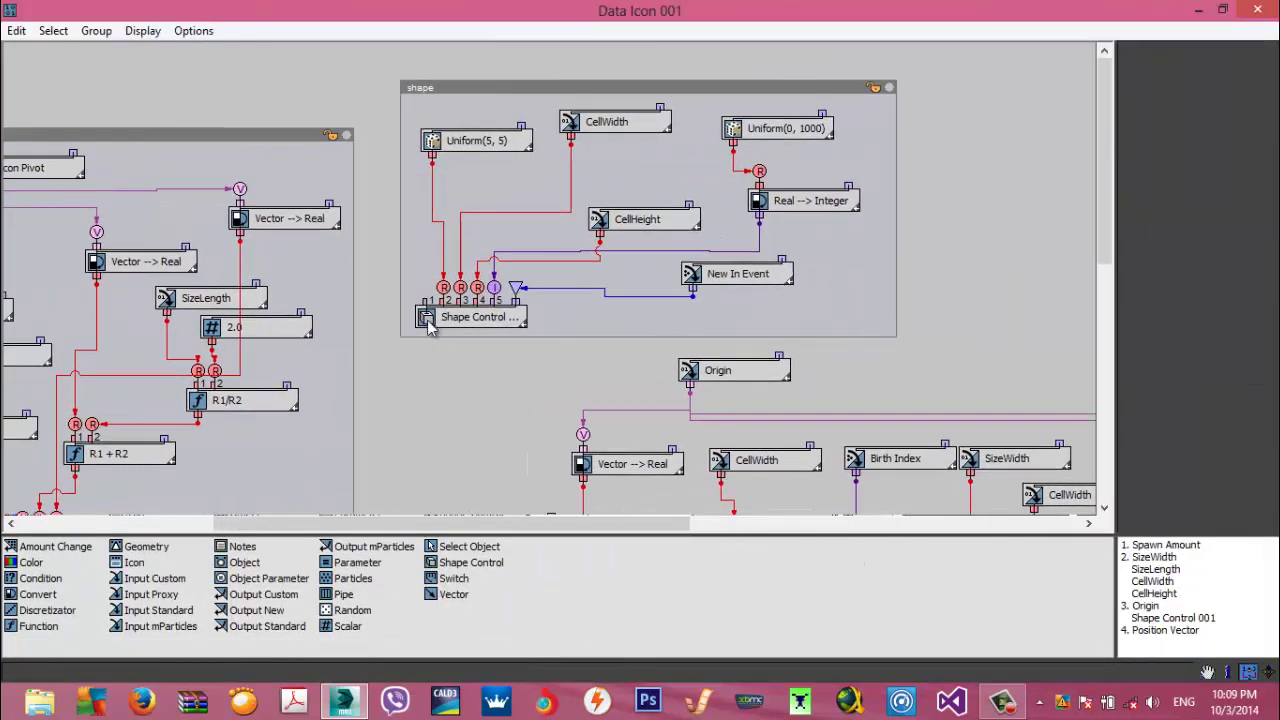
Examine the operator network from the shape and icon pivot groups through cell dimensions to the brick position calculations, and close the data flow window
middle_click_drag(455, 338, 685, 338)
middle_click_drag(565, 344, 837, 303)
middle_click_drag(676, 350, 815, 292)
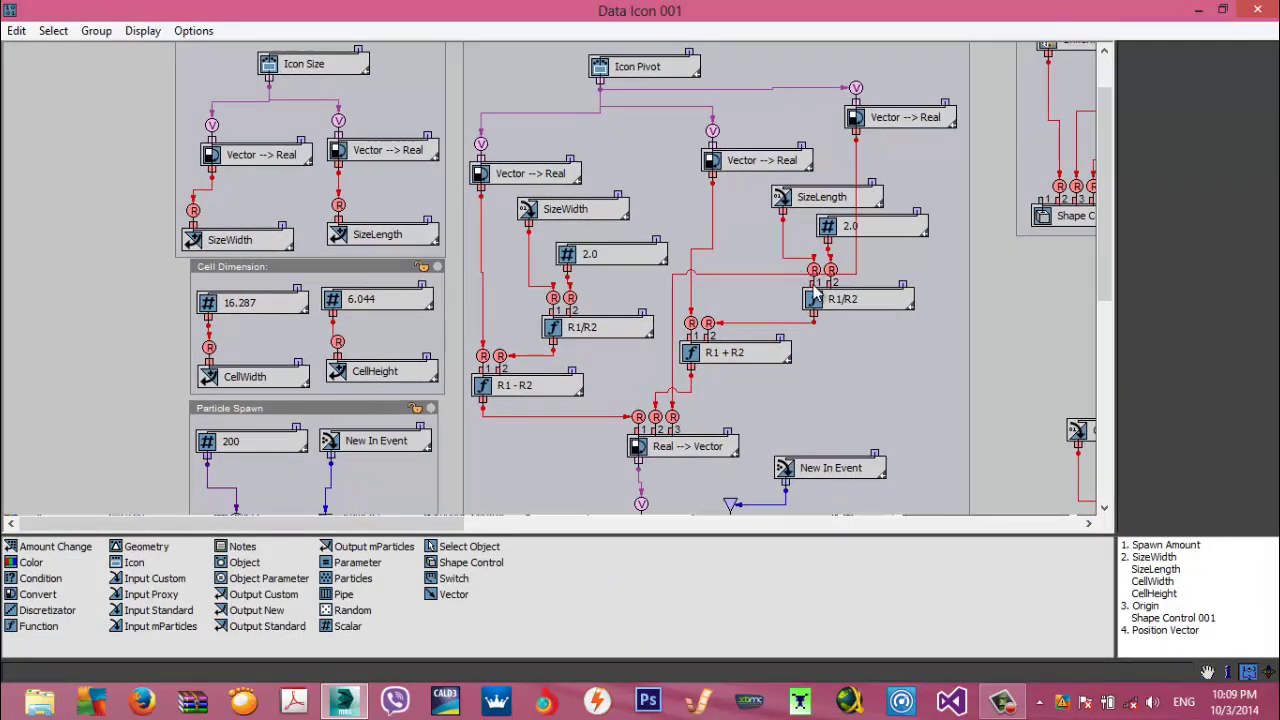
middle_click_drag(684, 209, 651, 121)
middle_click_drag(670, 373, 461, 269)
middle_click_drag(634, 305, 82, 317)
middle_click_drag(515, 295, 261, 234)
mouse_move(590, 323)
middle_mouse_down()
mouse_move(477, 340)
mouse_move(312, 391)
middle_mouse_up()
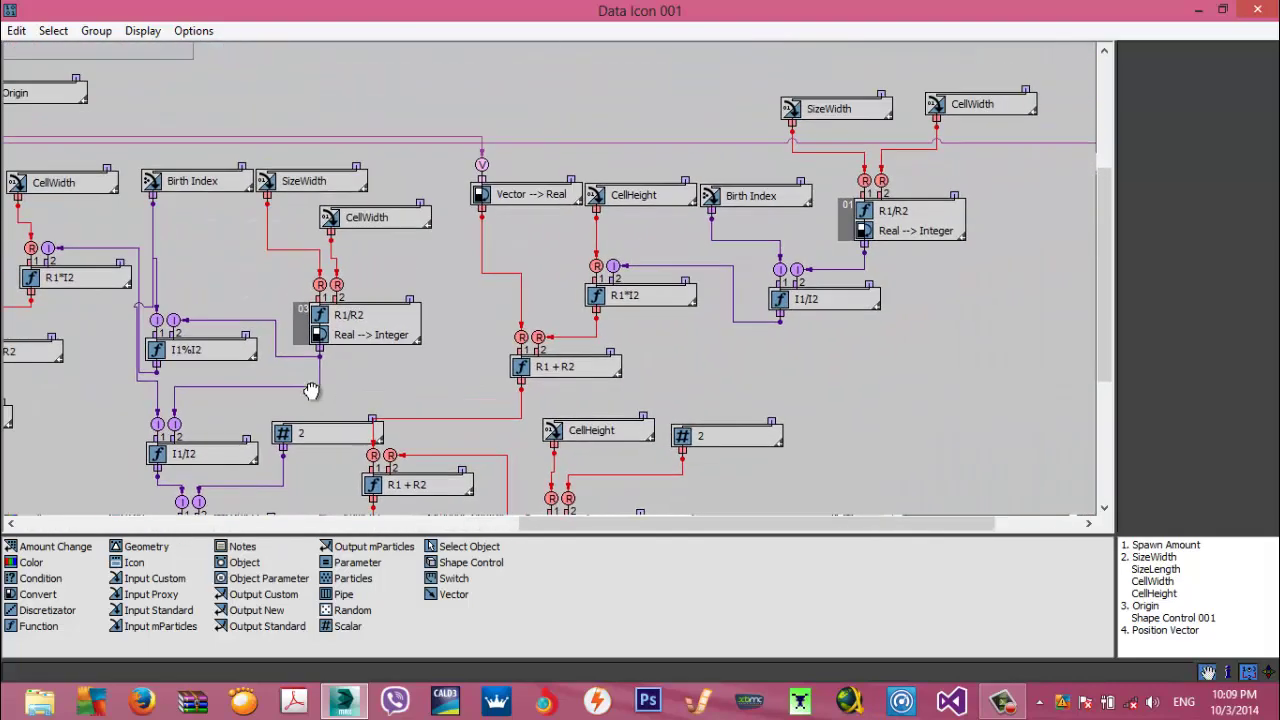
middle_click_drag(684, 348, 362, 375)
middle_click_drag(496, 369, 580, 198)
mouse_move(574, 294)
middle_mouse_down()
mouse_move(580, 268)
mouse_move(549, 300)
mouse_move(663, 234)
mouse_move(706, 266)
mouse_move(475, 325)
mouse_move(498, 381)
mouse_move(399, 272)
mouse_move(655, 384)
middle_mouse_up()
mouse_move(403, 328)
middle_mouse_down()
mouse_move(486, 360)
mouse_move(616, 446)
middle_mouse_up()
left_click(1257, 9)
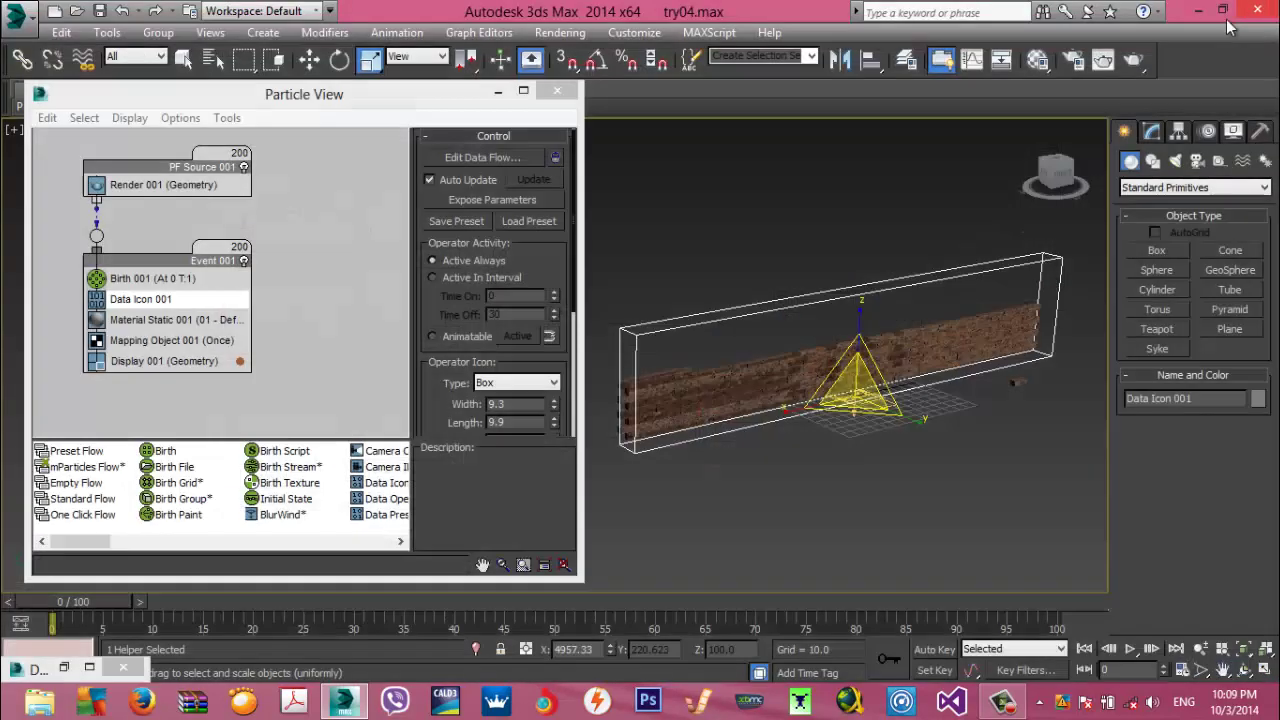
Reset the scene to an empty untitled one without saving the changes to try04.max
left_click(28, 13)
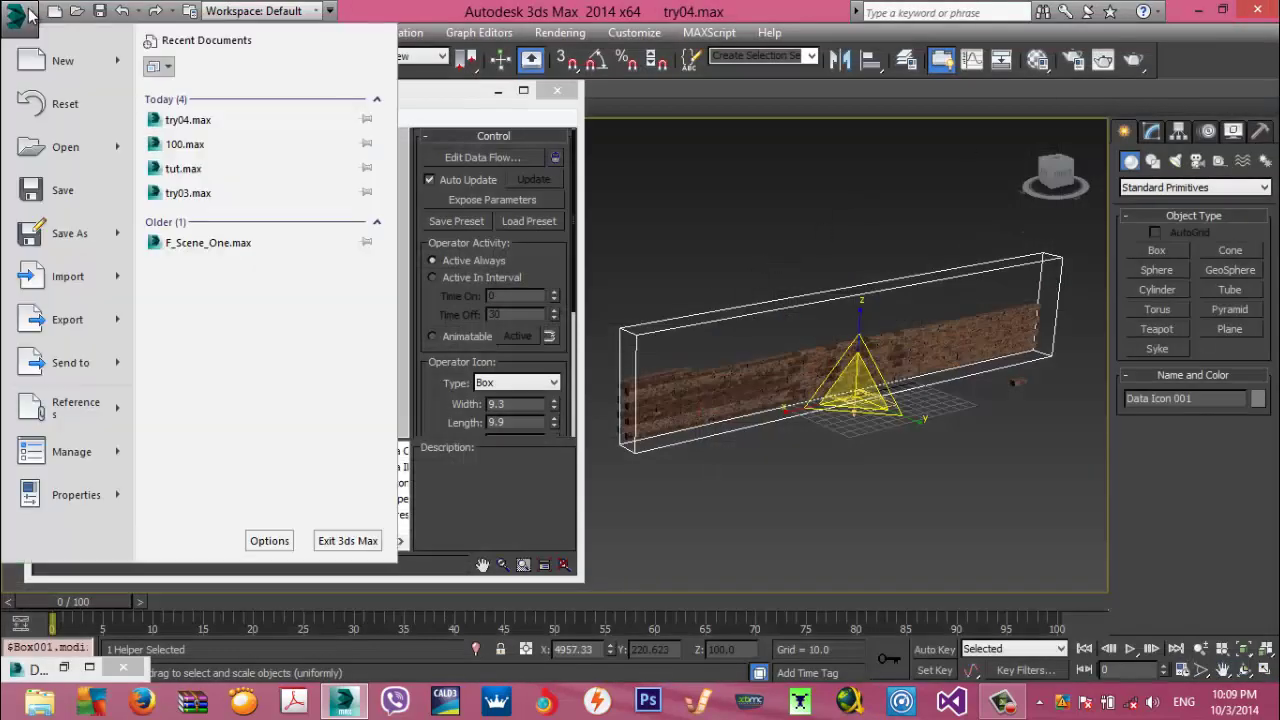
left_click(50, 105)
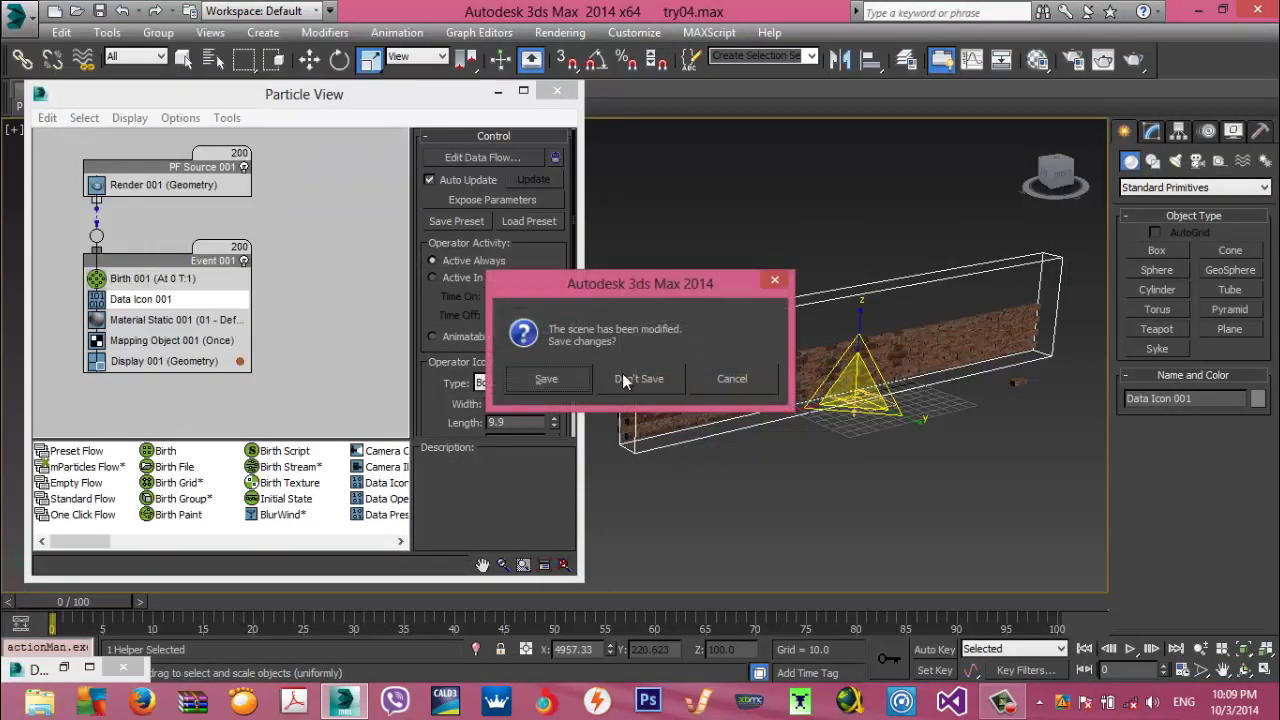
left_click(627, 379)
left_click(588, 377)
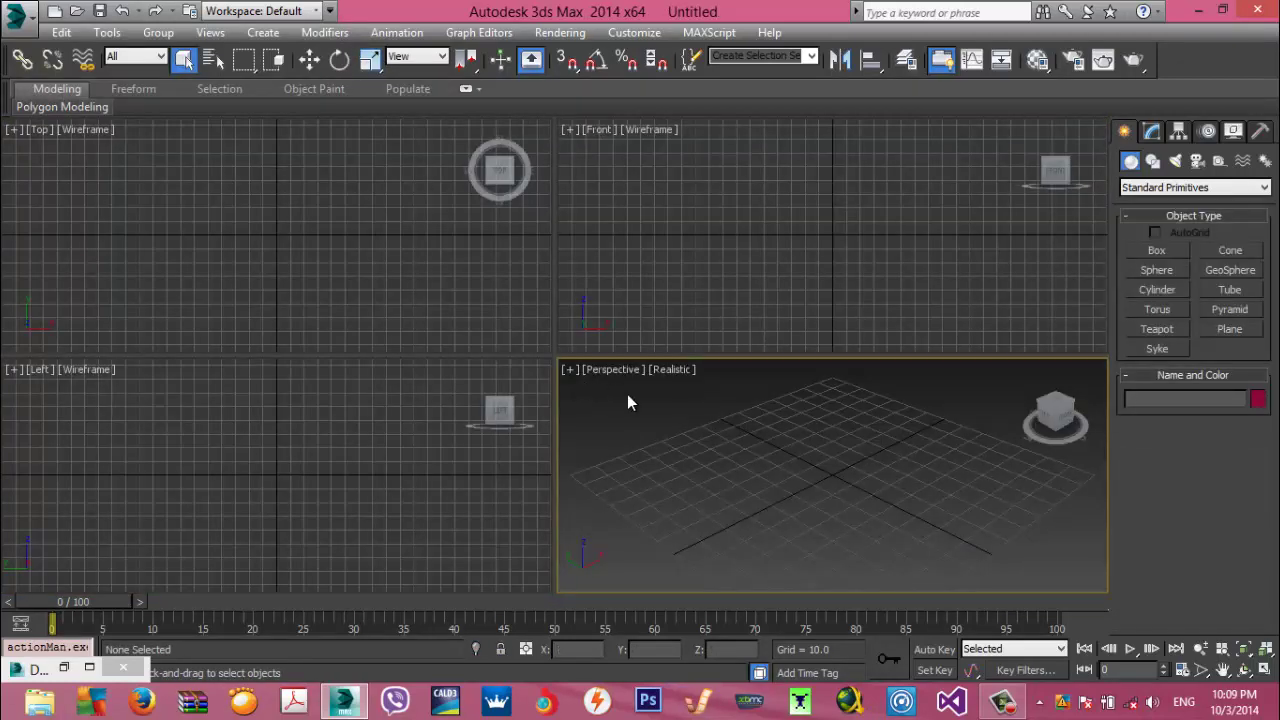
Create a small brick-shaped box at the far edge of the grid in the Perspective view
left_click(1179, 249)
mouse_move(1063, 474)
left_mouse_down()
mouse_move(1066, 491)
mouse_move(1047, 487)
left_mouse_up()
right_click(1048, 487)
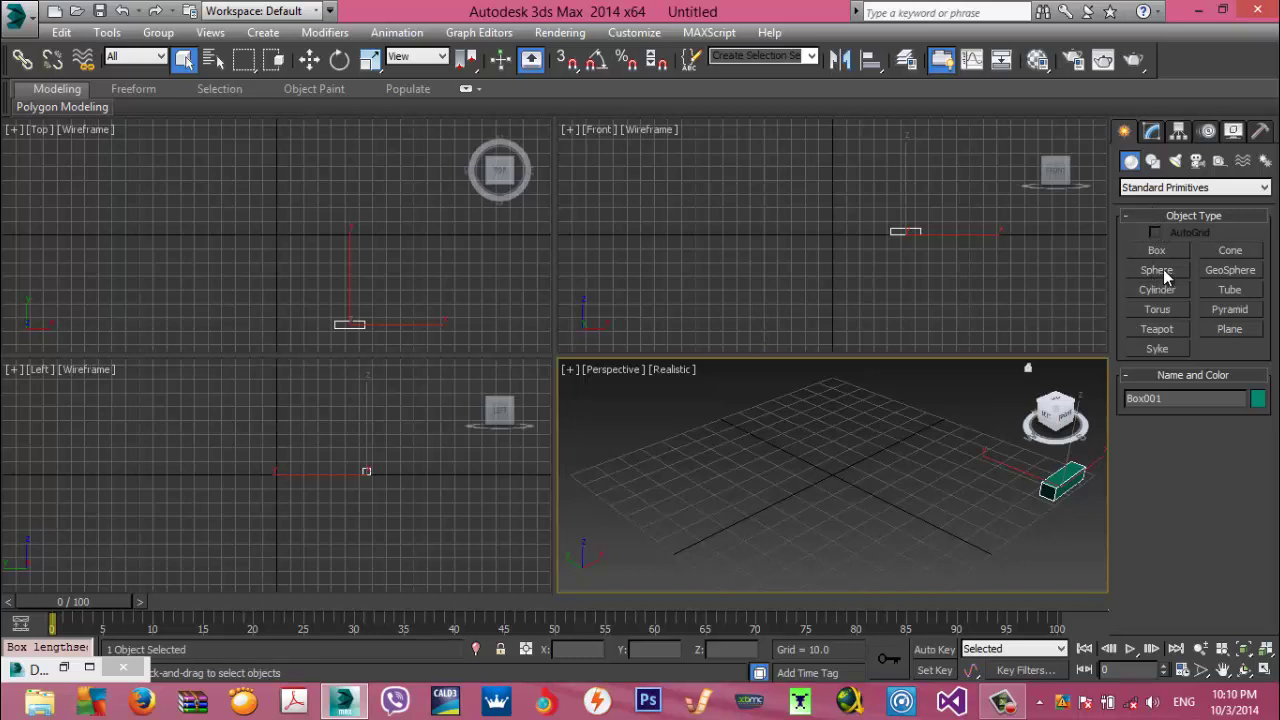
Create a PF Source particle system about 30 long and 41 wide on the near side of the grid in the Perspective view
left_click(1138, 190)
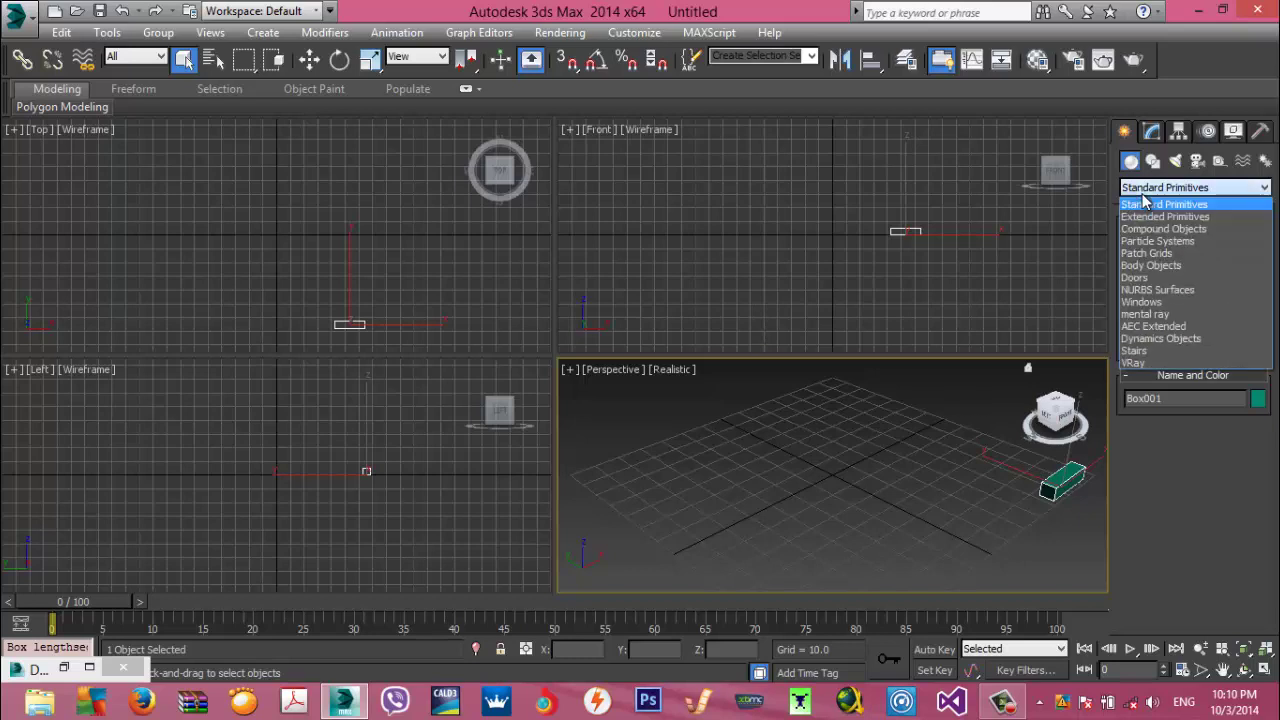
left_click(1178, 251)
left_click(1160, 251)
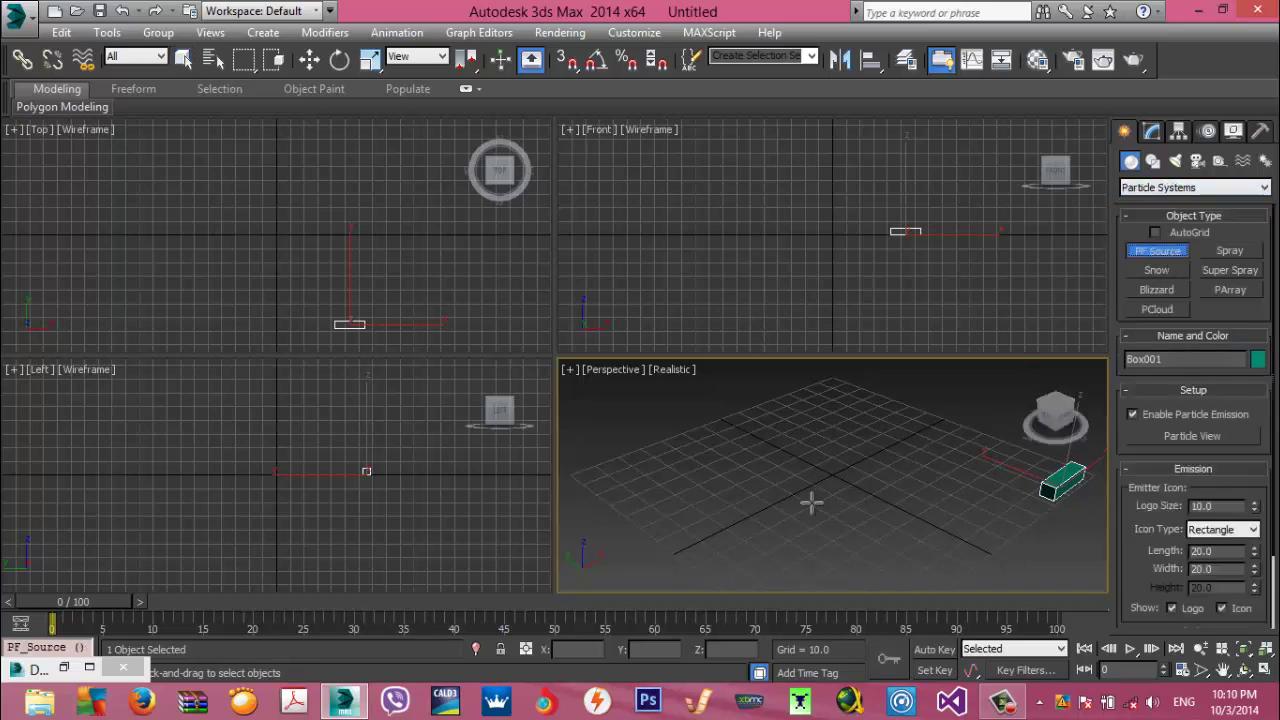
left_click_drag(752, 518, 718, 574)
right_click(784, 502)
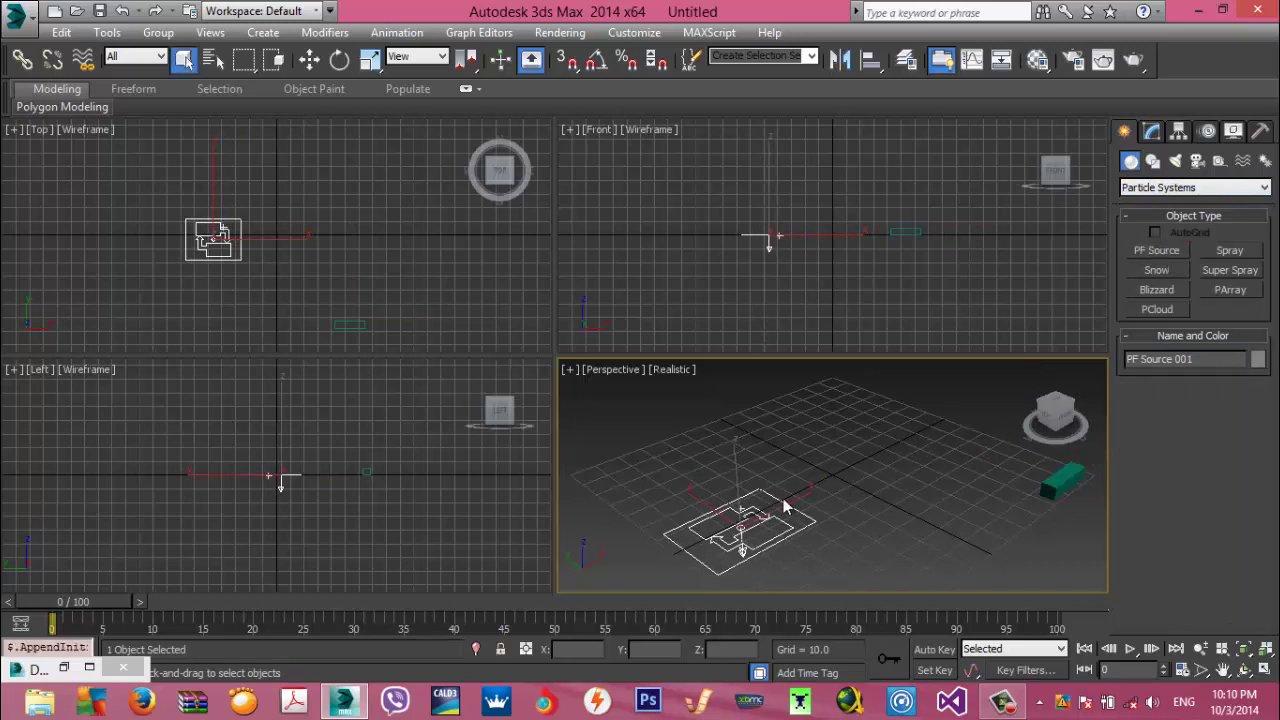
Open Particle View for the PF Source and delete the Position Icon, Speed, Rotation and Shape operators from Event 001
left_click(1153, 133)
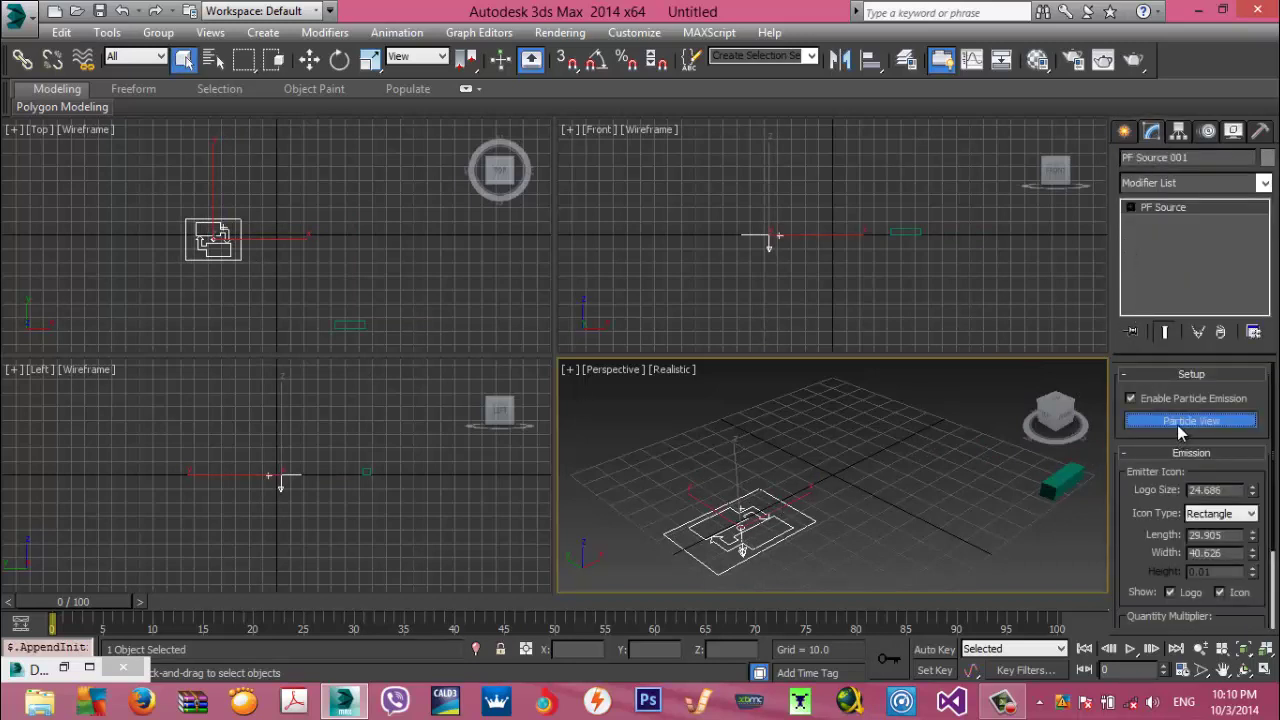
left_click(1177, 425)
left_click(166, 302)
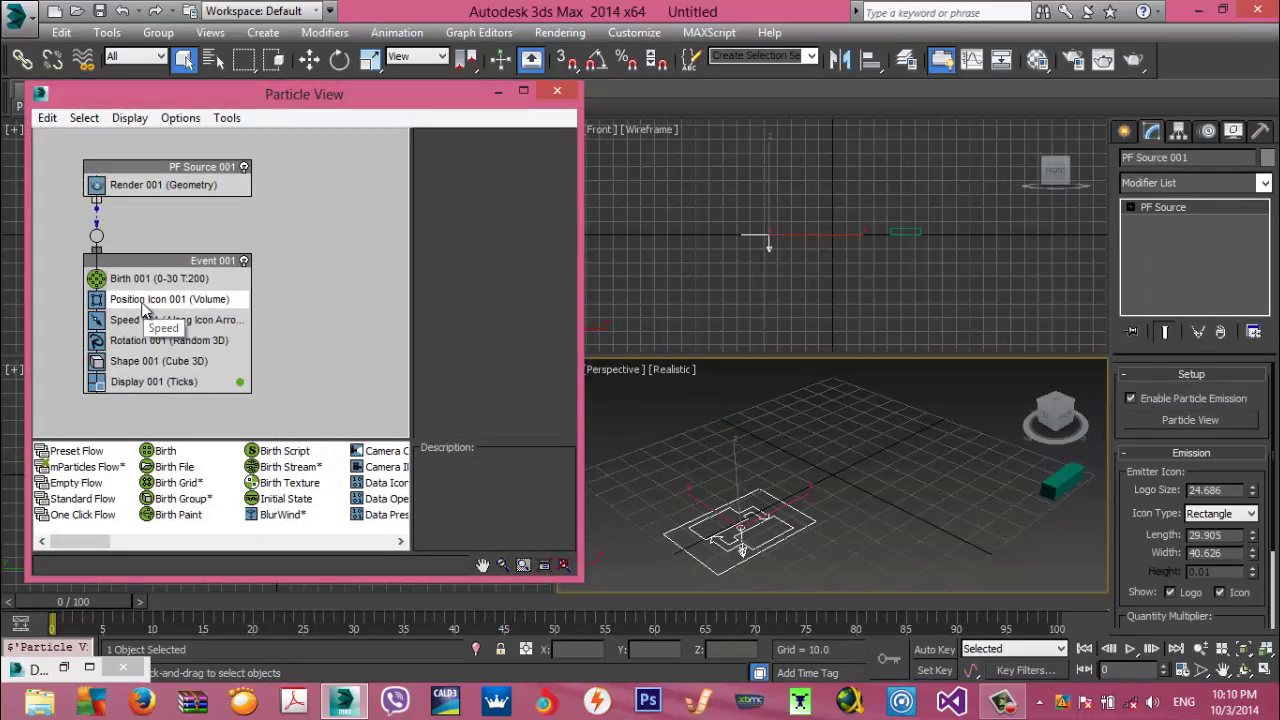
key("Delete")
left_click(137, 302)
key("Delete")
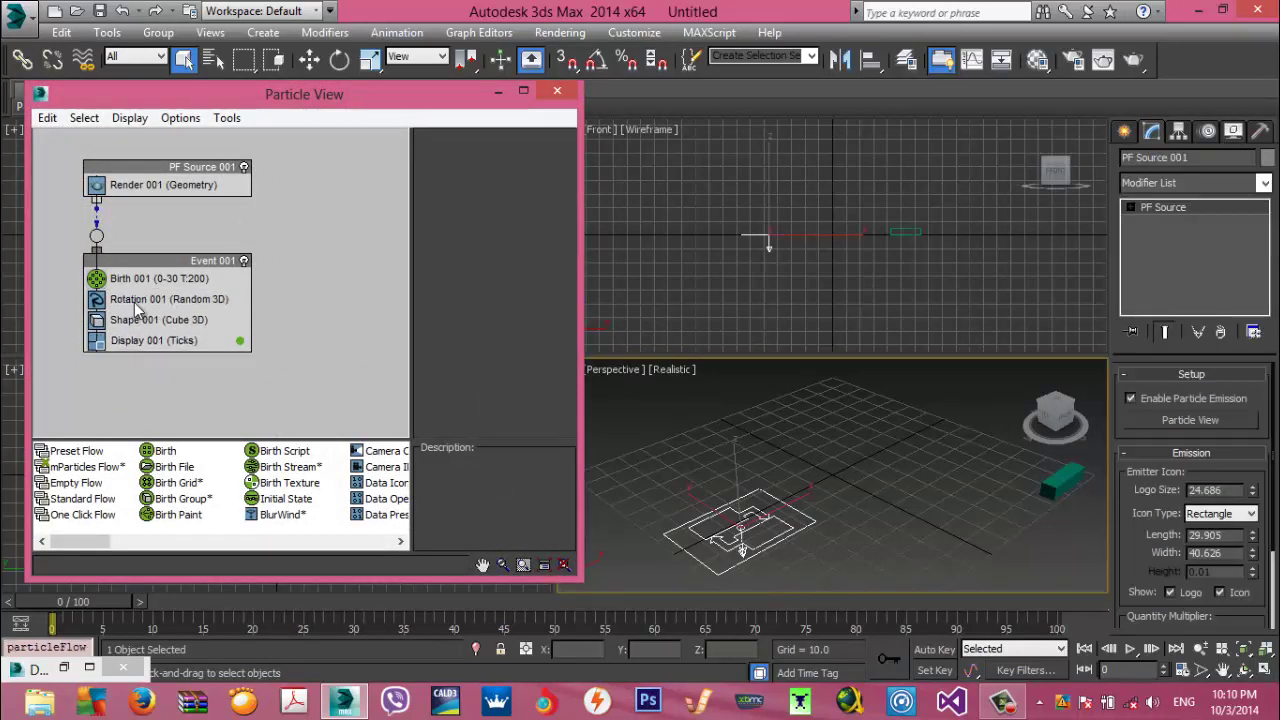
left_click(137, 302)
key("Delete")
left_click(136, 302)
key("Delete")
Set the Display 001 operator's type to Geometry
left_click(134, 300)
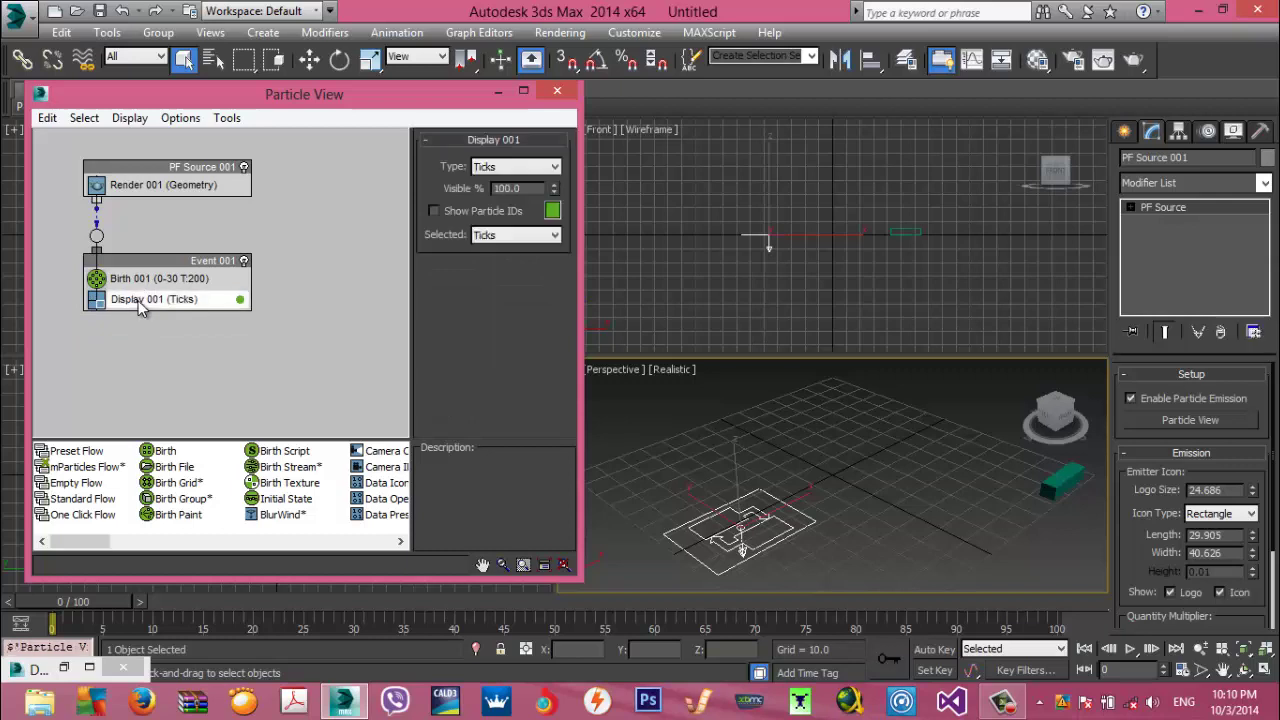
left_click(505, 167)
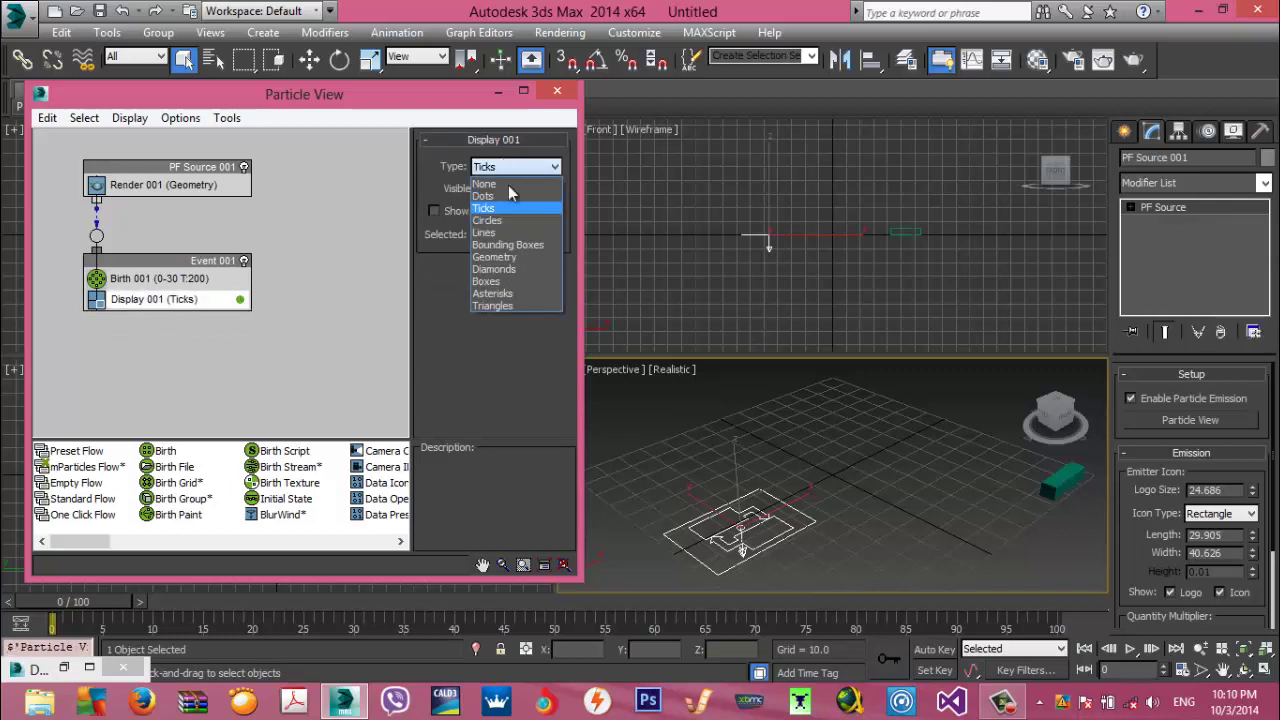
left_click(506, 258)
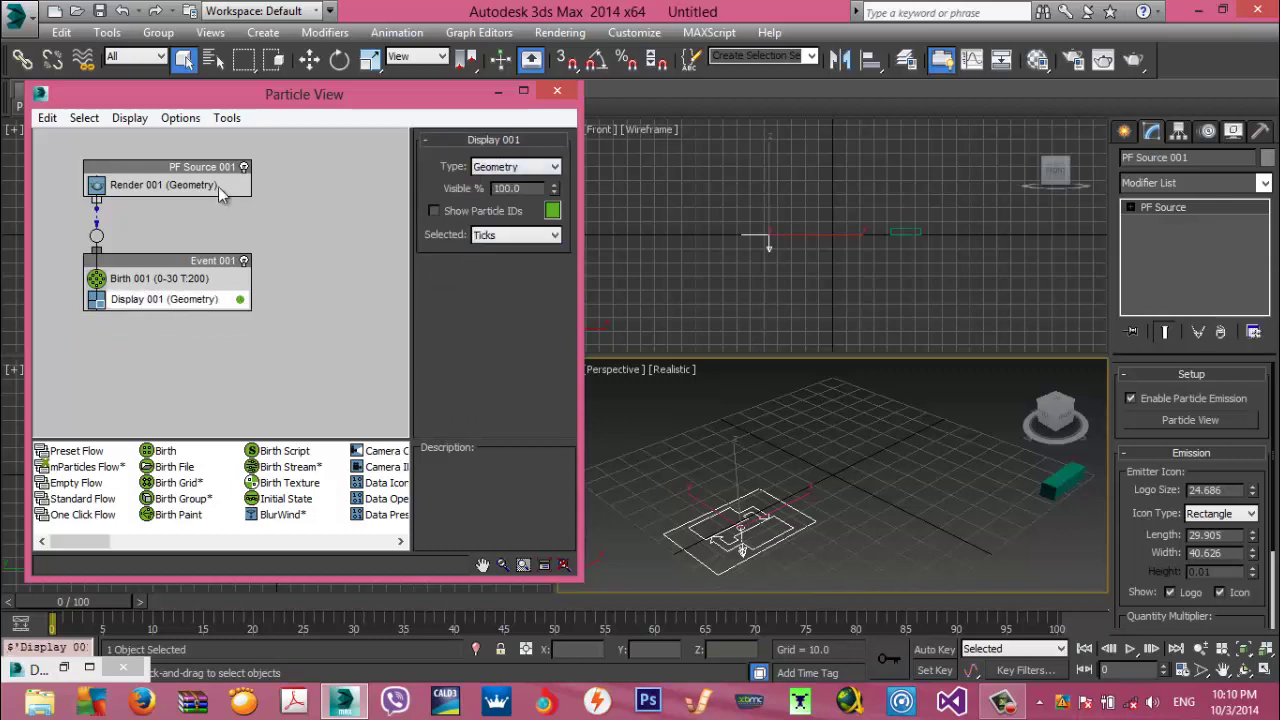
Set the viewport quantity multiplier of PF Source 001 to 100%
left_click(187, 171)
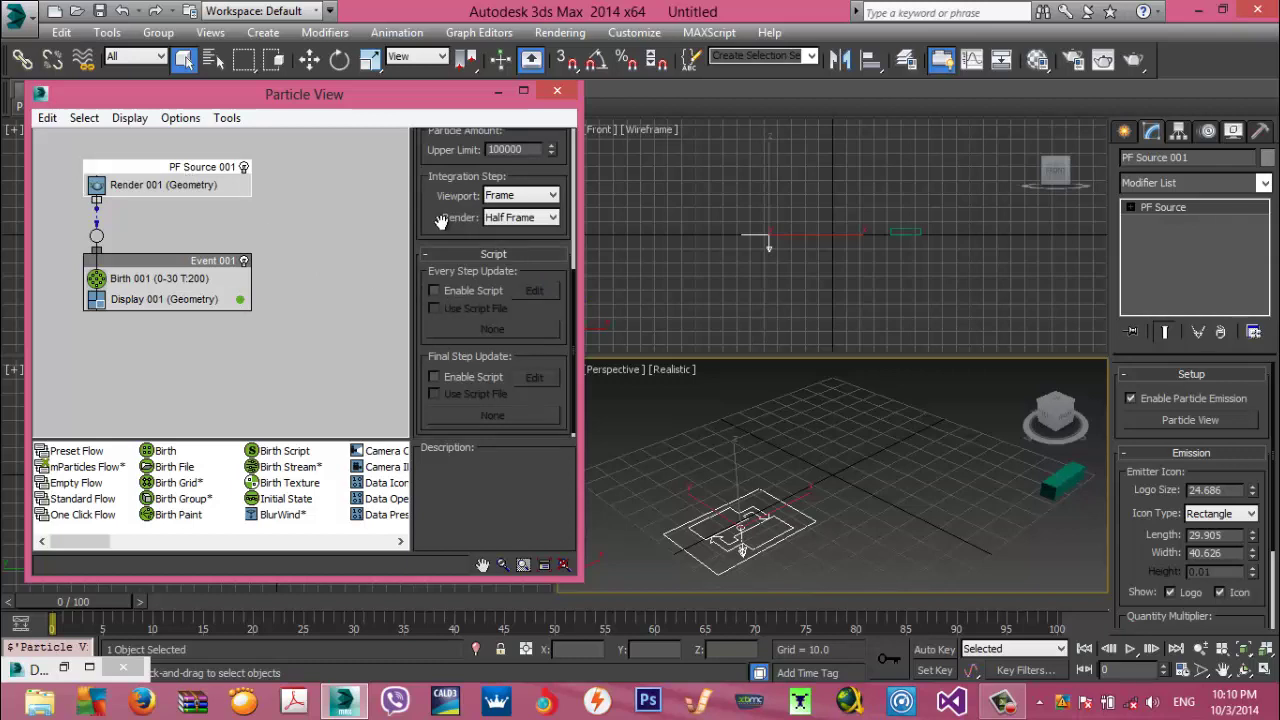
left_click_drag(441, 220, 441, 418)
left_click(505, 258)
left_click(503, 274)
double_click(509, 283)
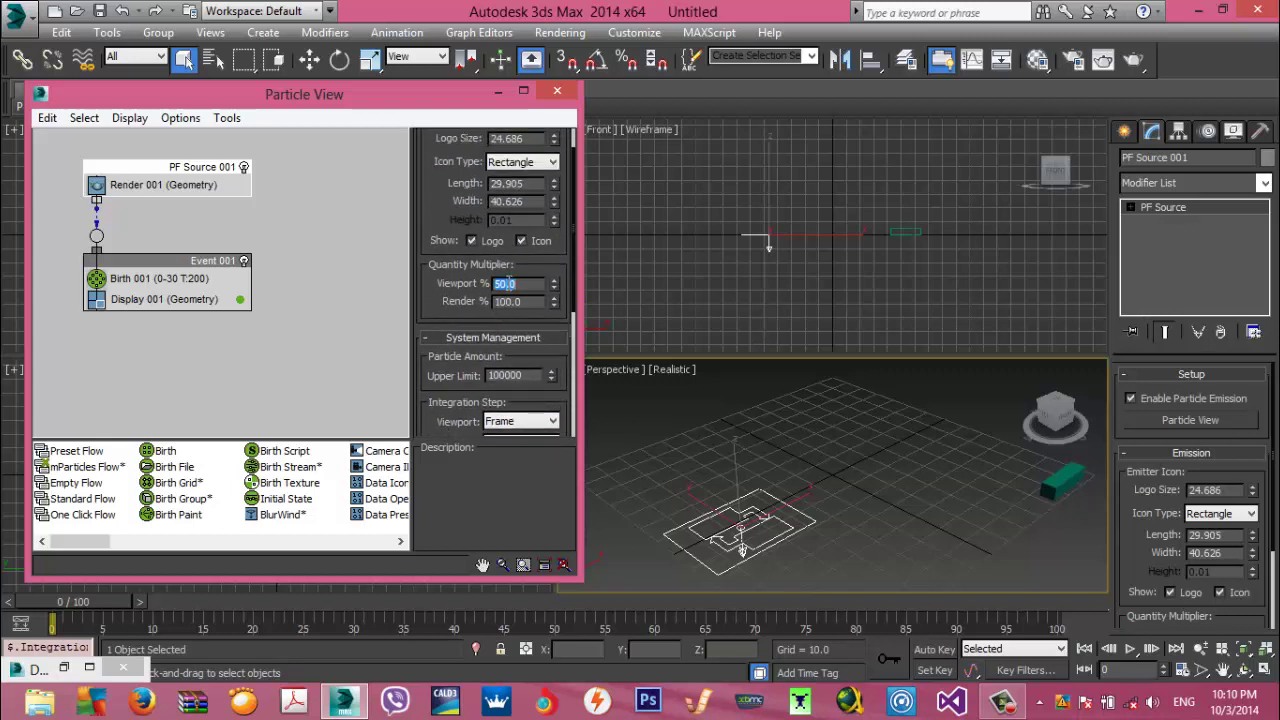
type("100")
key("Return")
left_click_drag(435, 290, 435, 328)
Set the Birth 001 operator to stop emitting at frame 0 with an amount of 1 particle
left_click(208, 280)
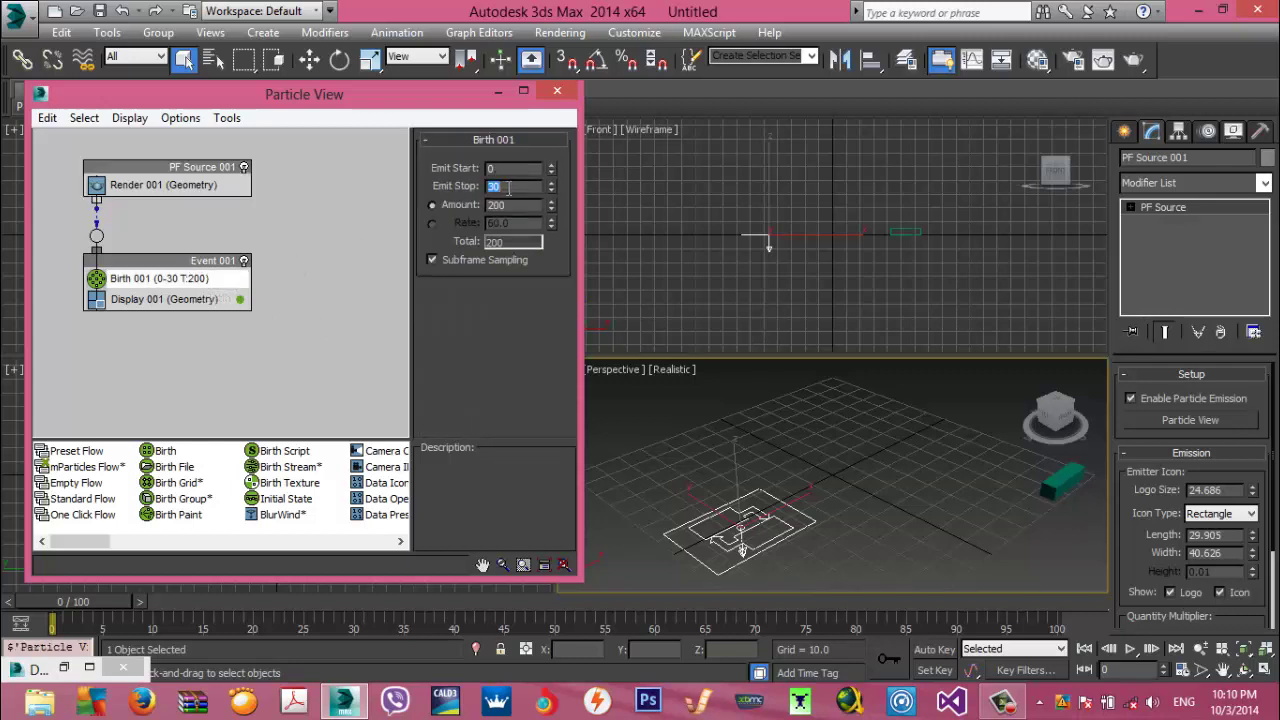
key("Tab")
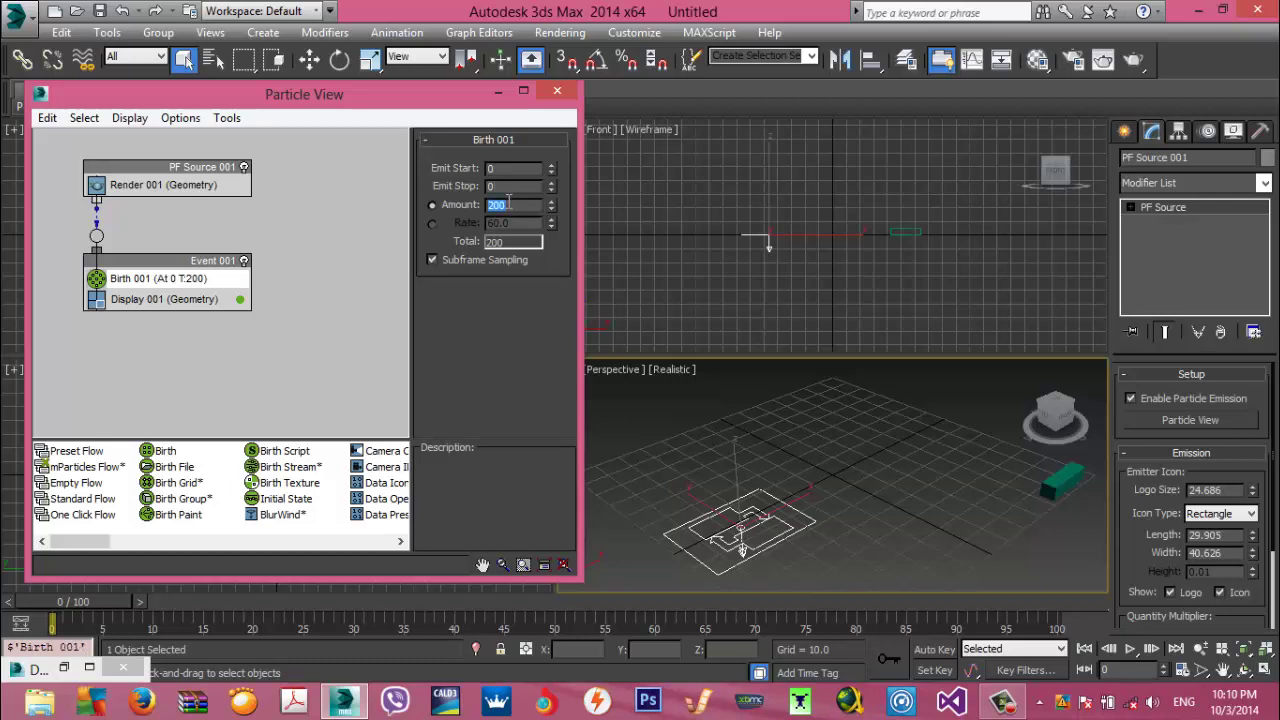
type("1")
key("Return")
Add a Data Icon operator between Birth and Display, and scale its viewport icon to about 1270% in X and 206% in Y
left_click_drag(109, 541, 141, 541)
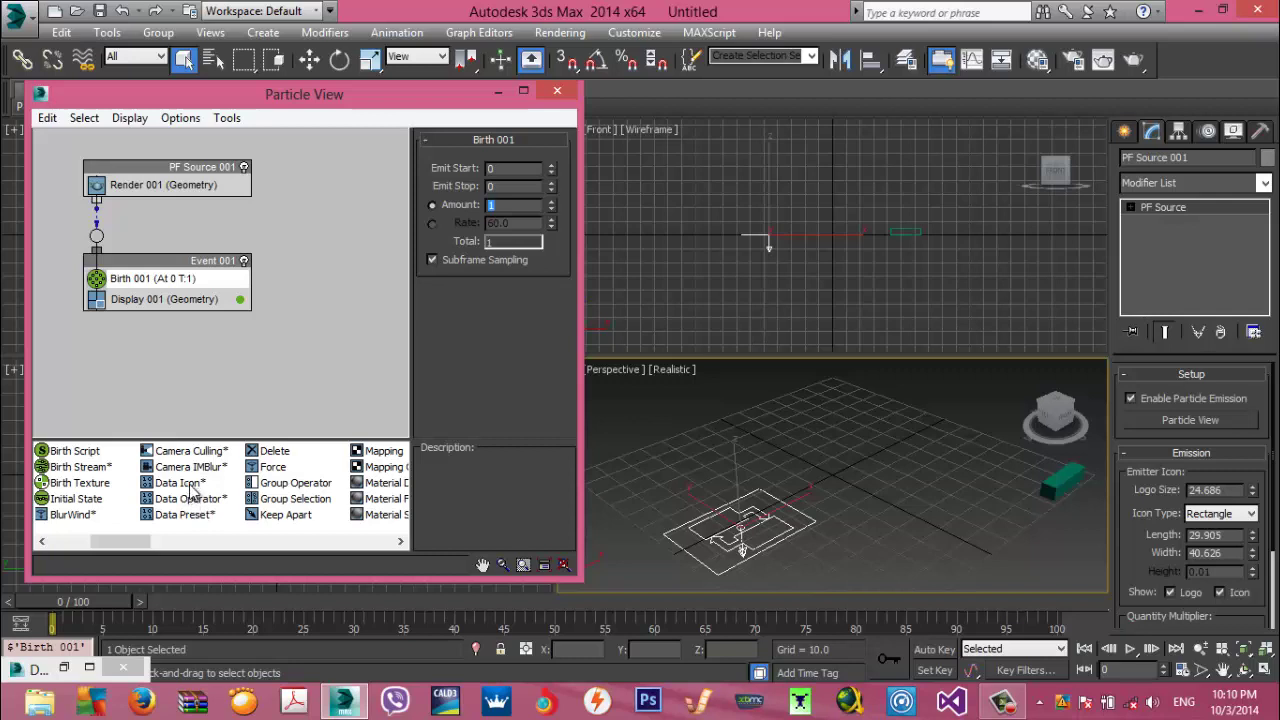
left_click_drag(193, 488, 172, 300)
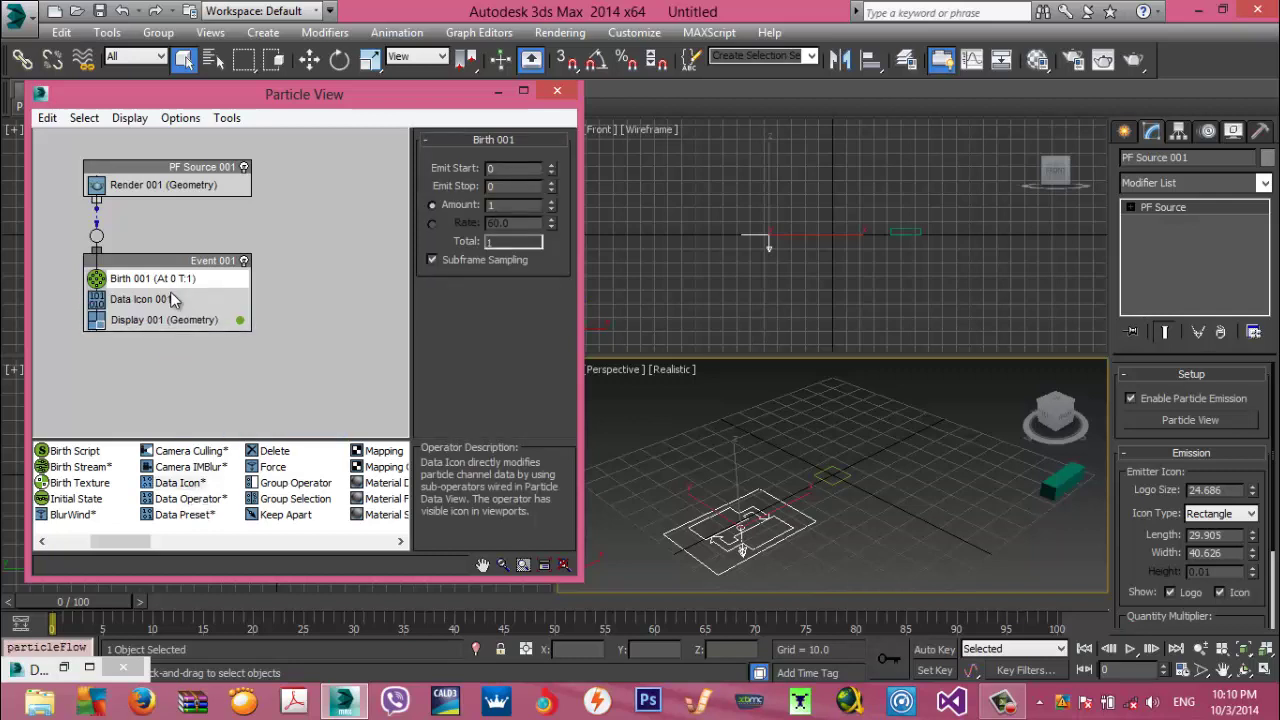
left_click(840, 480)
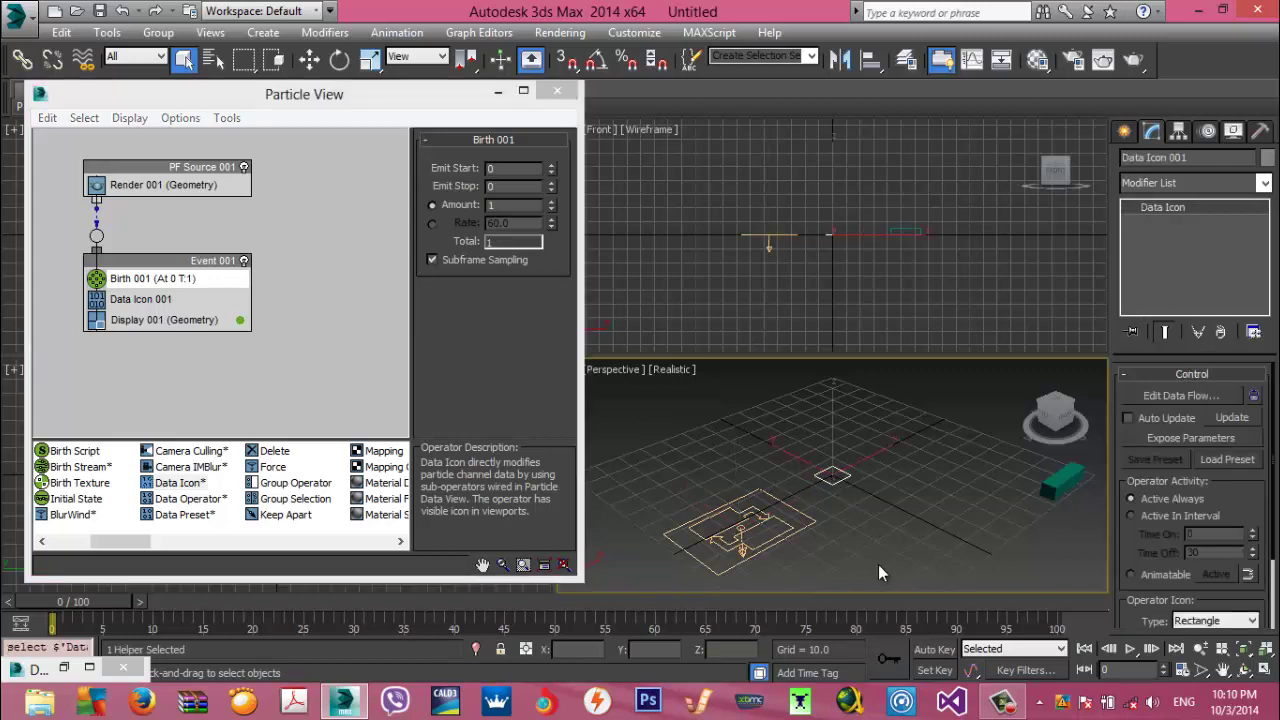
right_click(846, 415)
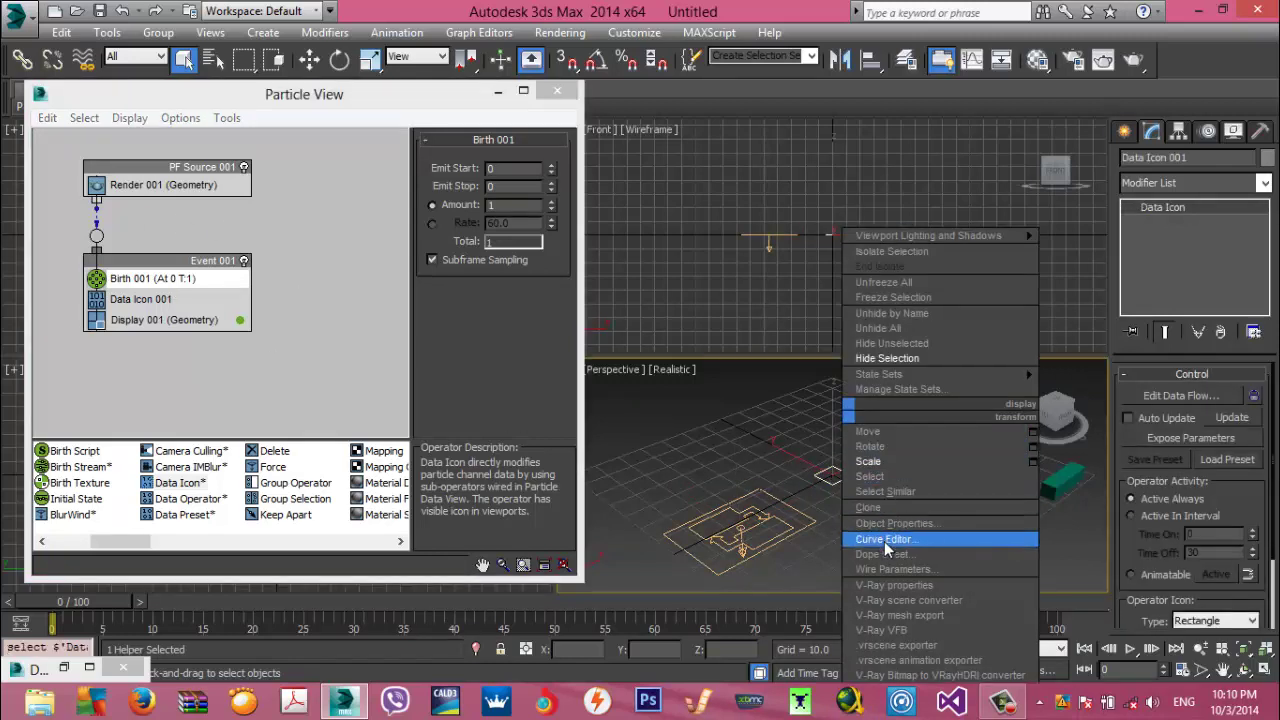
left_click(890, 461)
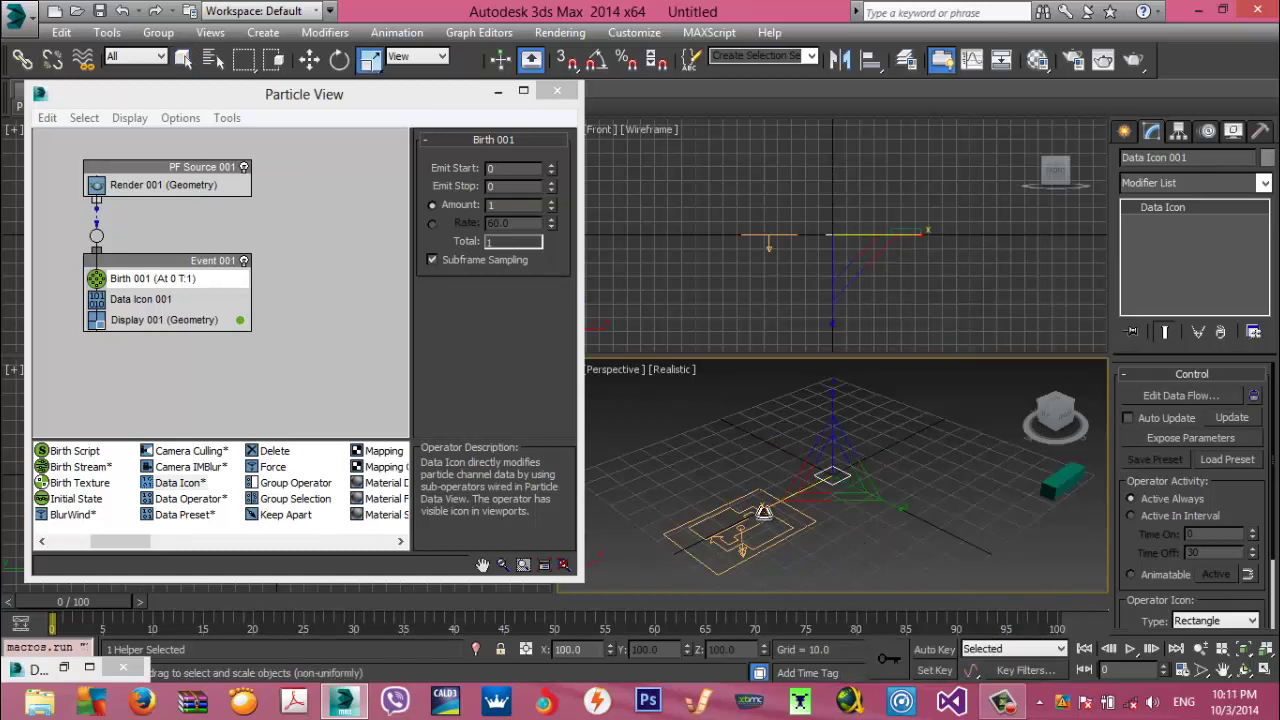
left_click_drag(761, 512, 418, 601)
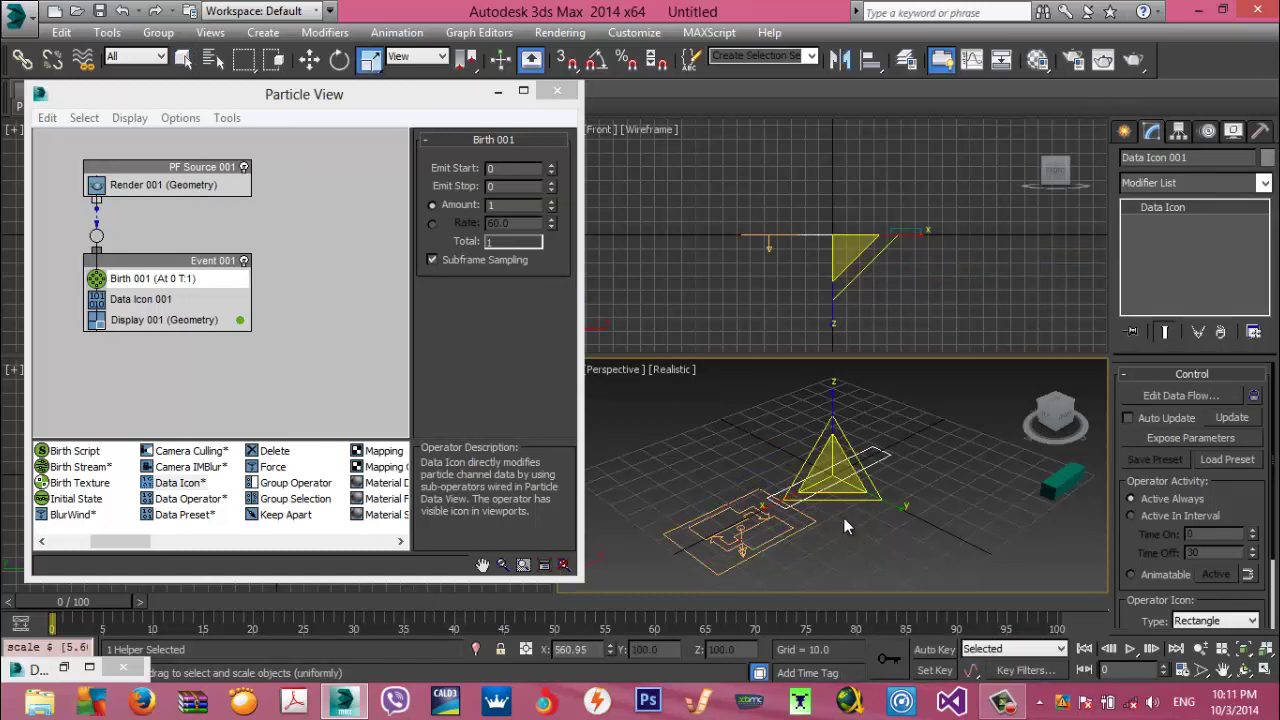
left_click_drag(899, 506, 955, 538)
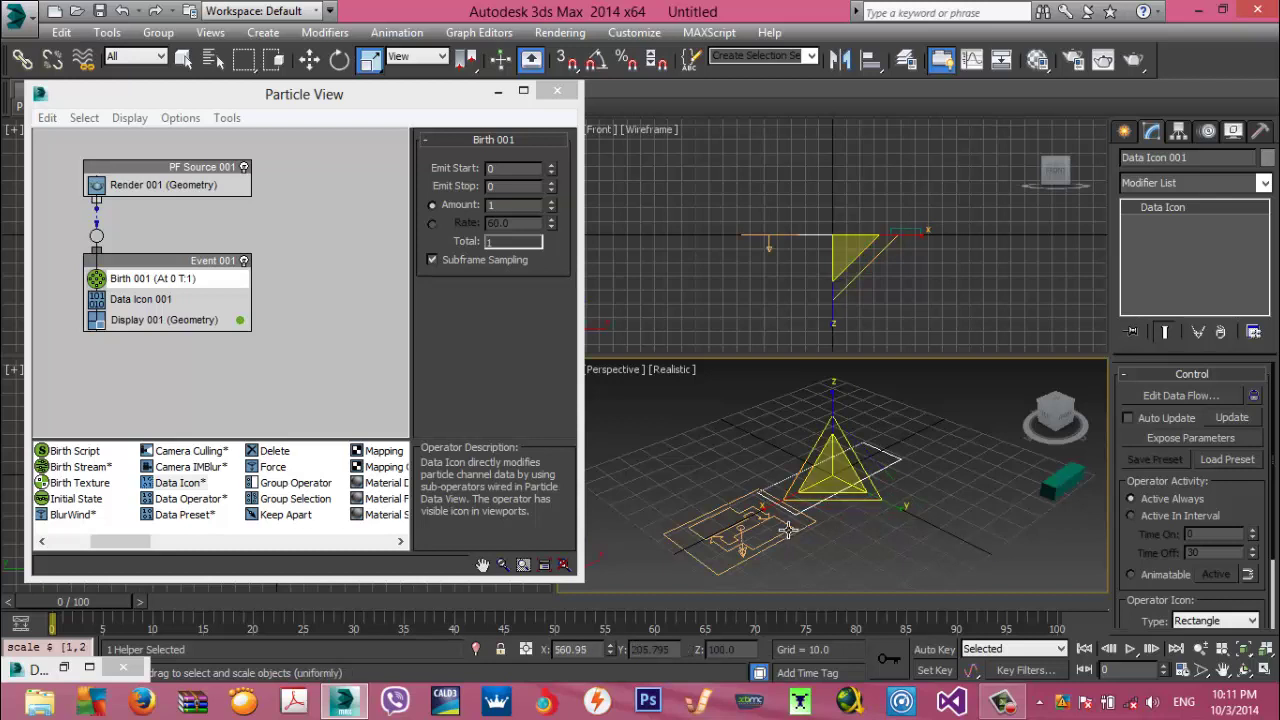
left_click_drag(771, 511, 702, 526)
Enable Auto Update for the Data Icon 001 operator, open its data flow, and reposition and enlarge the window
left_click(193, 302)
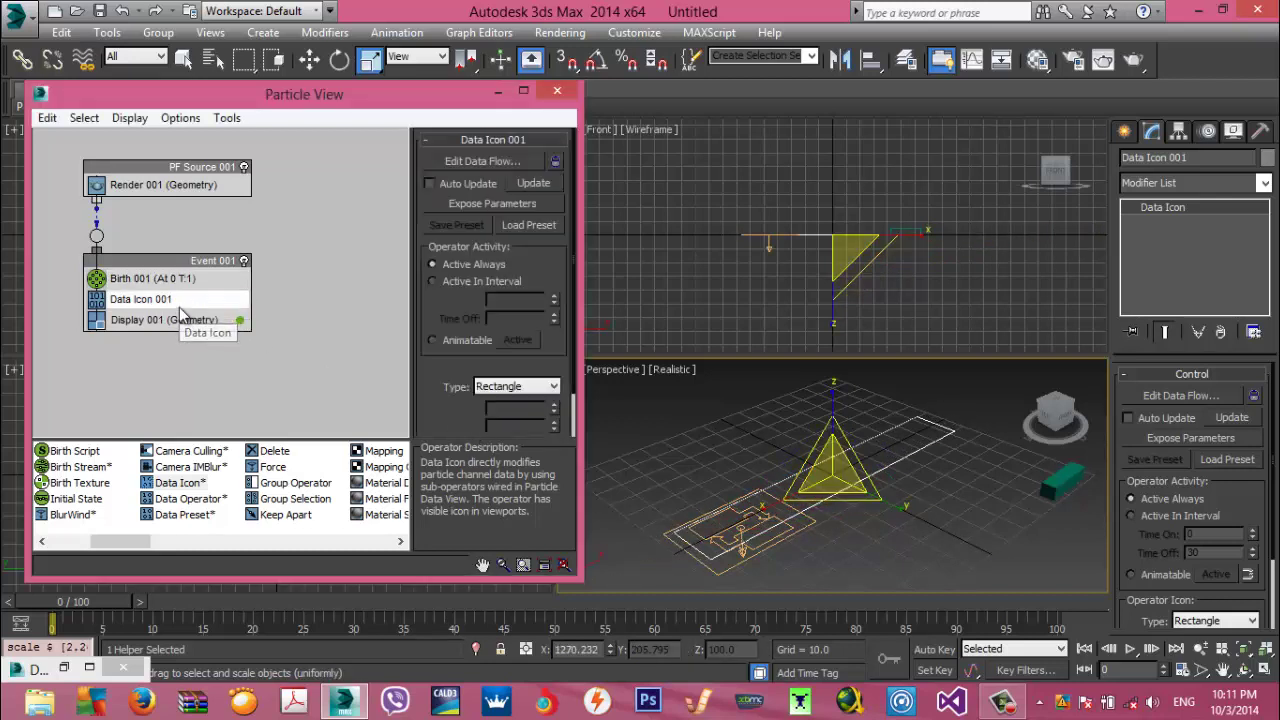
left_click(445, 186)
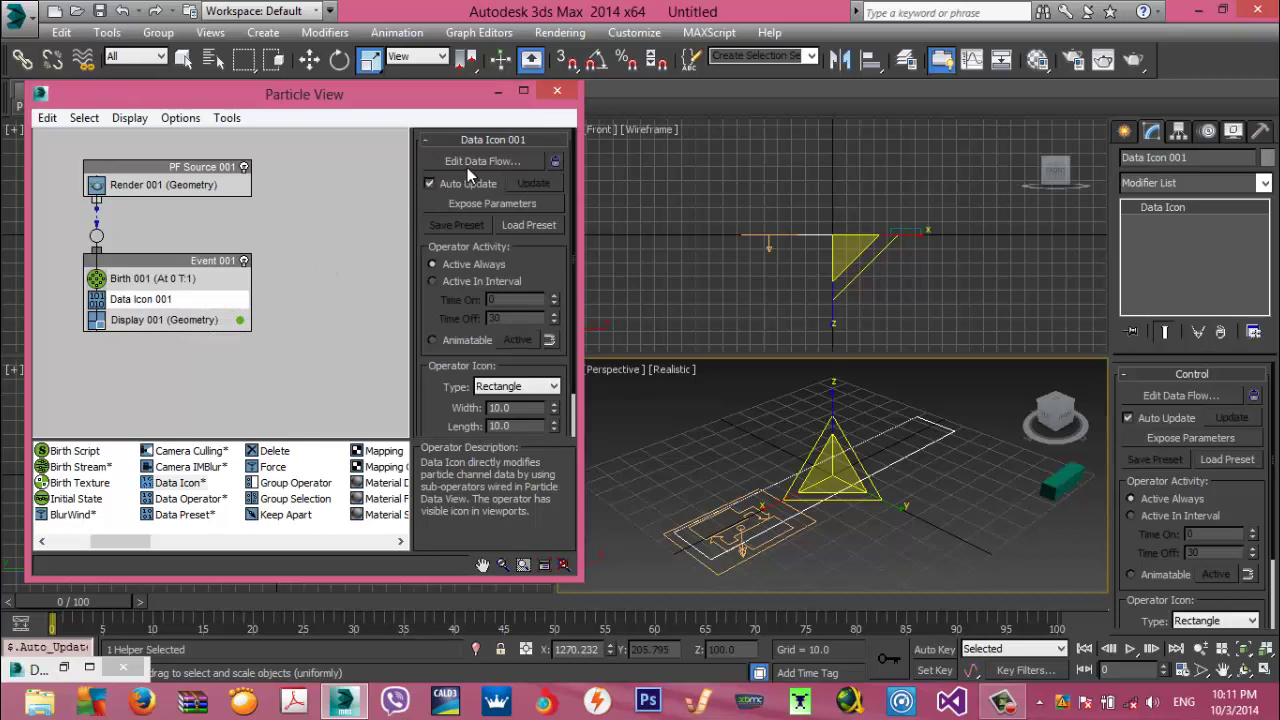
left_click(467, 163)
left_click_drag(526, 170, 91, 81)
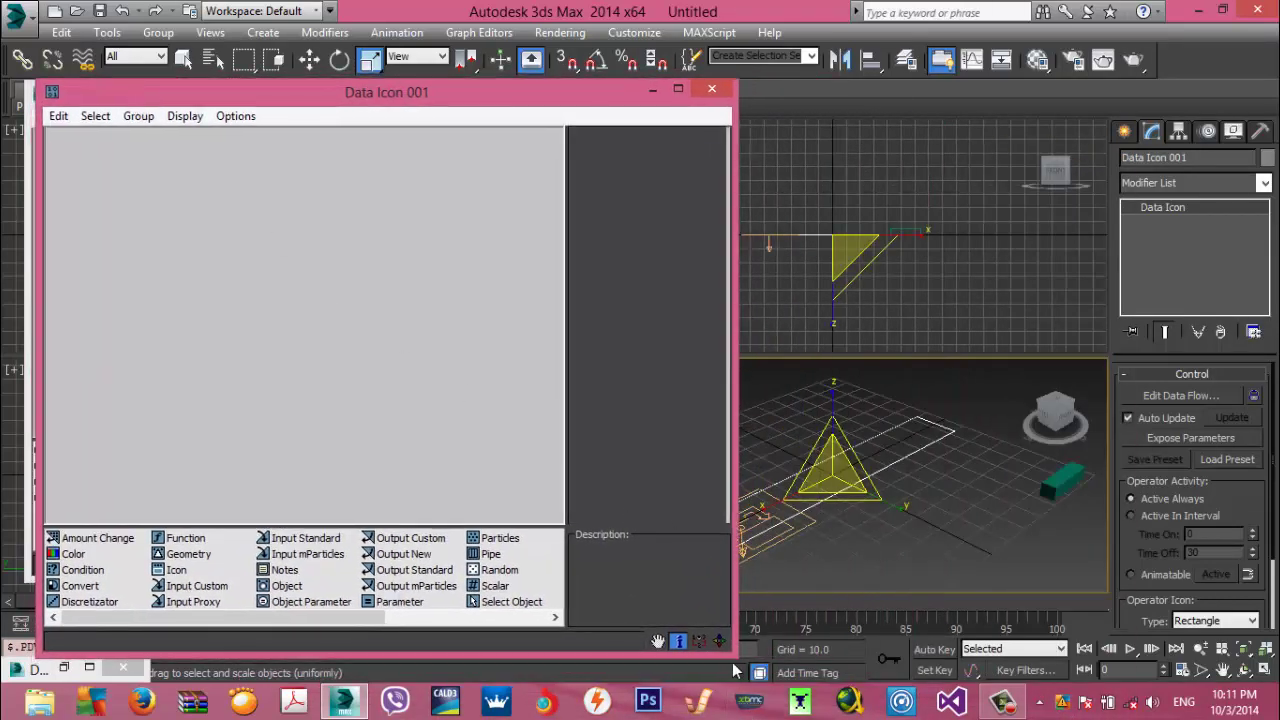
left_click_drag(735, 670, 885, 682)
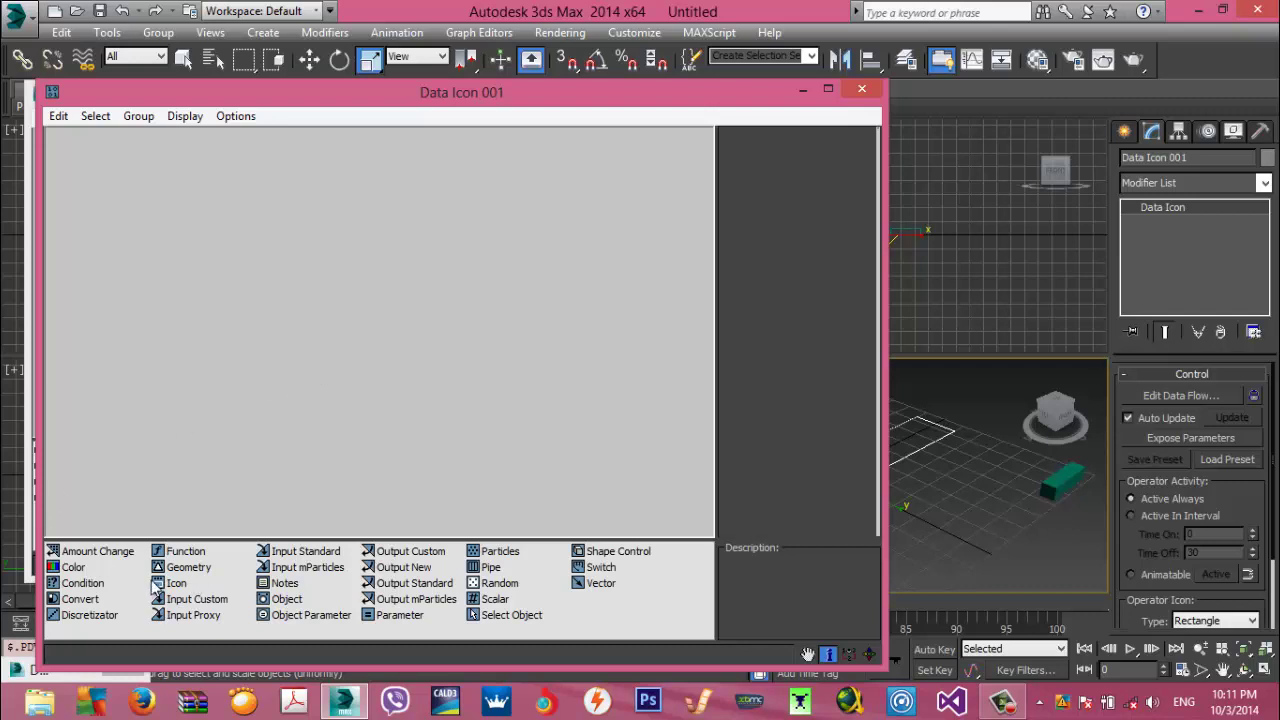
Add an Icon sub-operator to the upper part of the data flow and set its icon property to Icon Size
left_click_drag(170, 585, 112, 192)
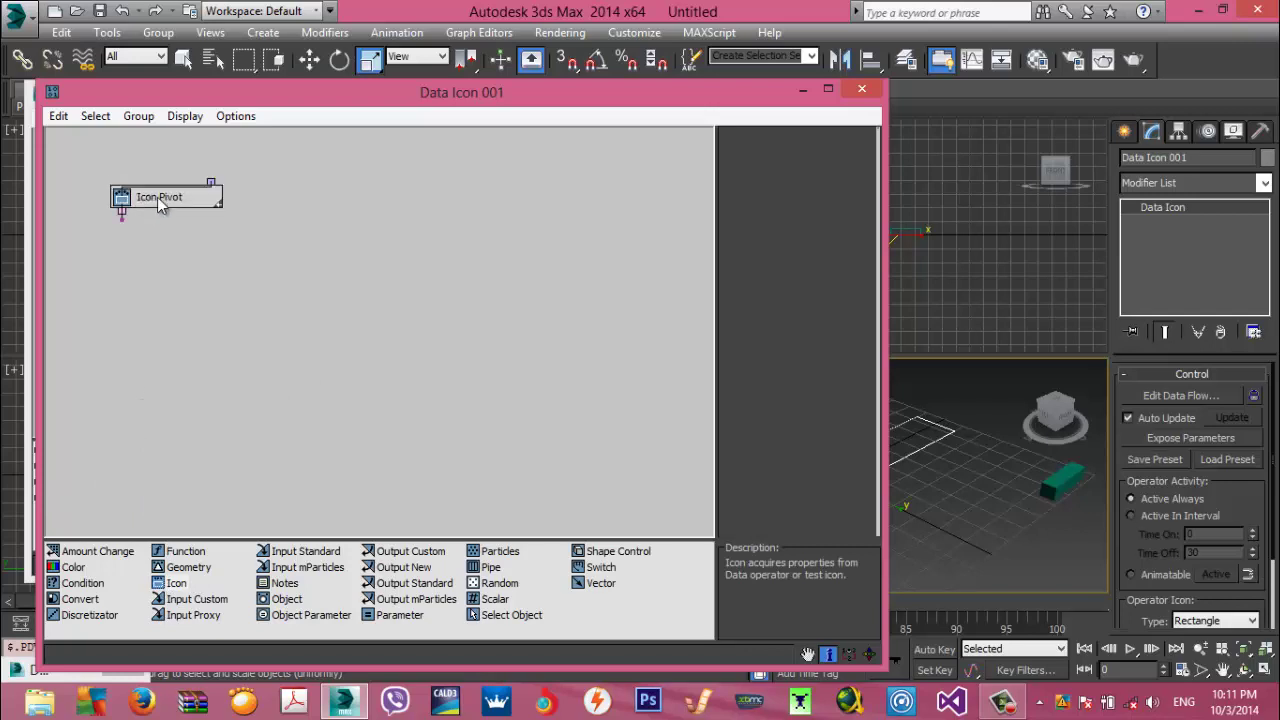
mouse_move(408, 84)
left_mouse_down()
mouse_move(325, 66)
mouse_move(430, 87)
left_mouse_up()
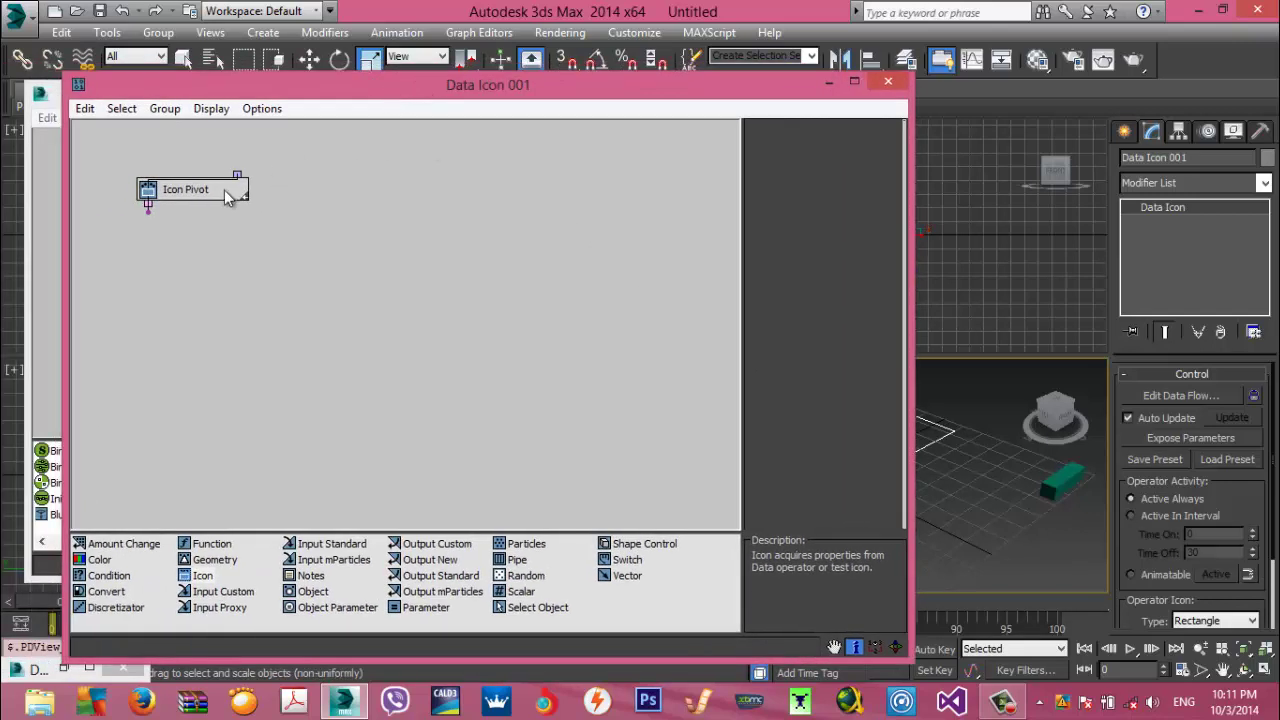
left_click(213, 190)
left_click(836, 186)
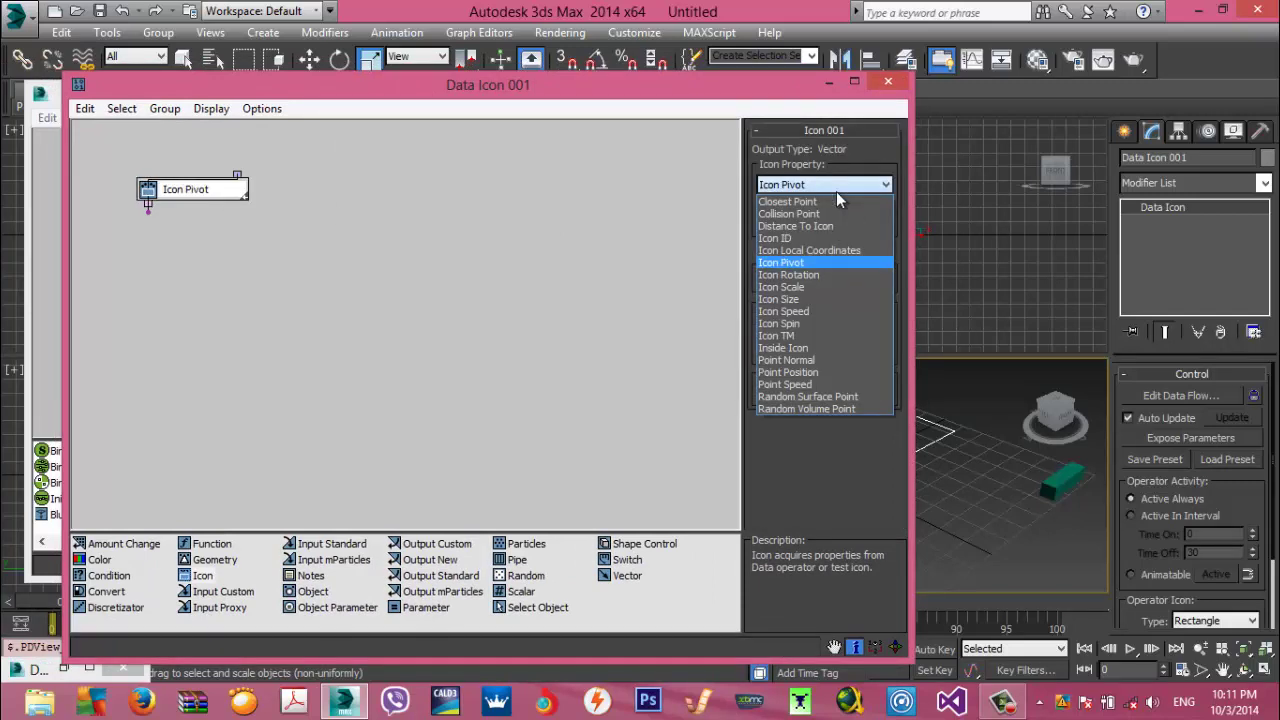
left_click(795, 299)
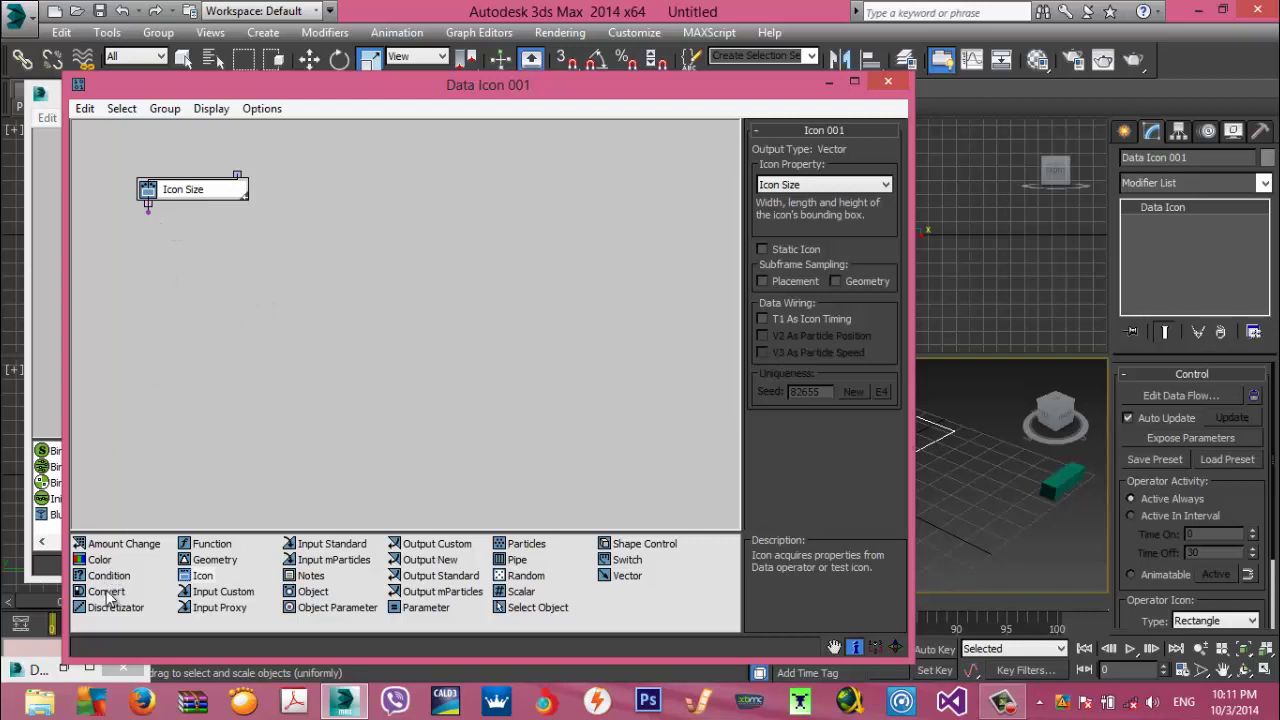
Add a Vector --> Real Convert sub-operator below Icon Size, set it to output X, and move Icon Size slightly away from it
left_click_drag(108, 594, 127, 252)
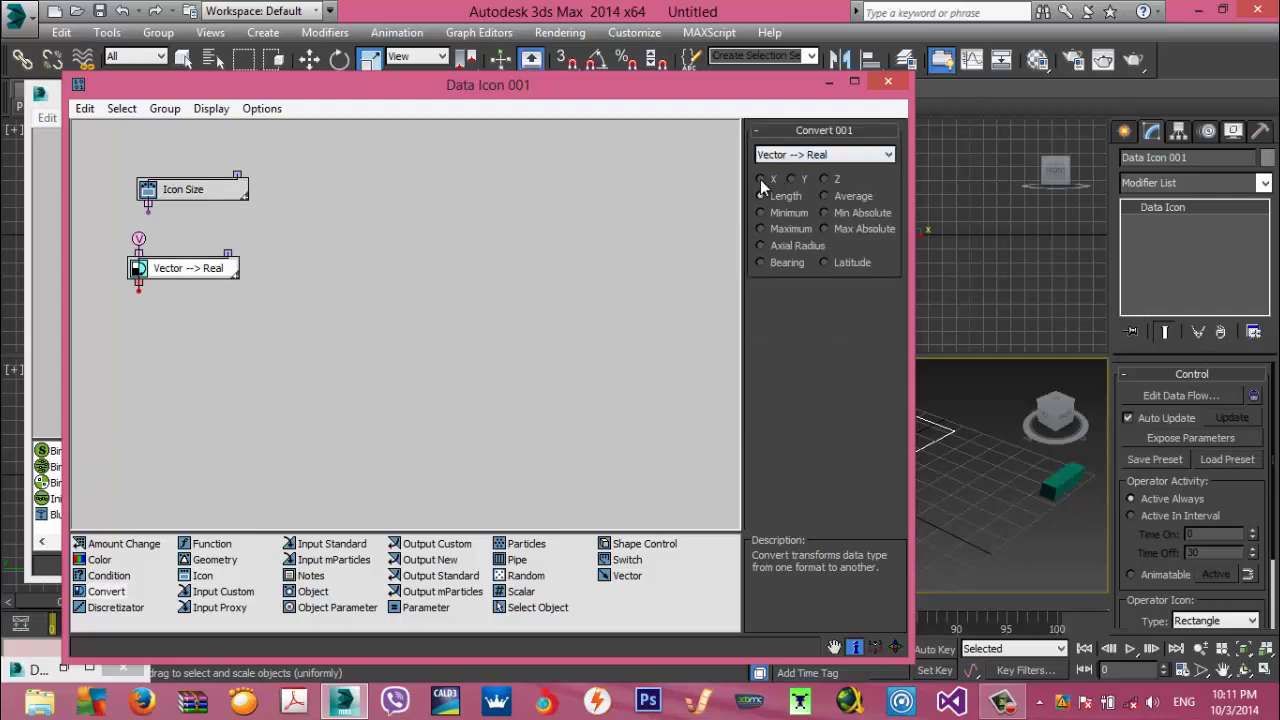
left_click(760, 179)
left_click_drag(178, 192, 190, 181)
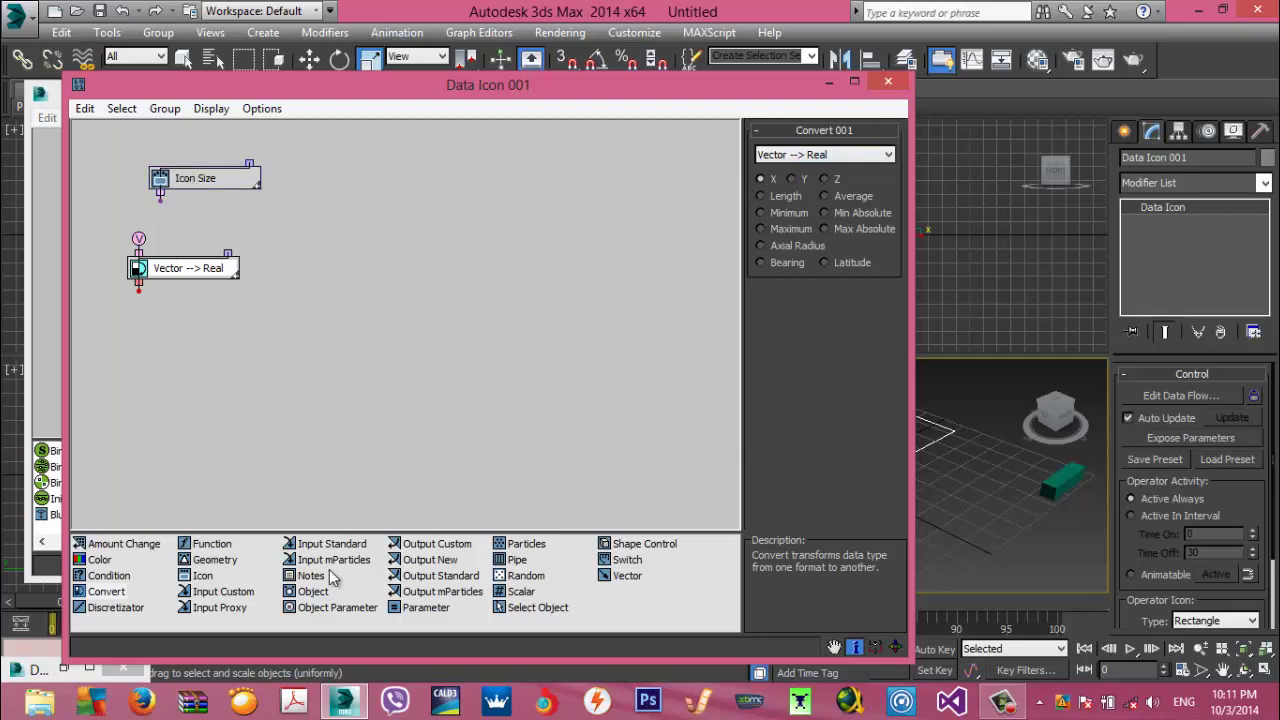
Add an Output New sub-operator below the Vector --> Real converter and show its settings
left_click_drag(440, 565, 196, 346)
left_click(197, 346)
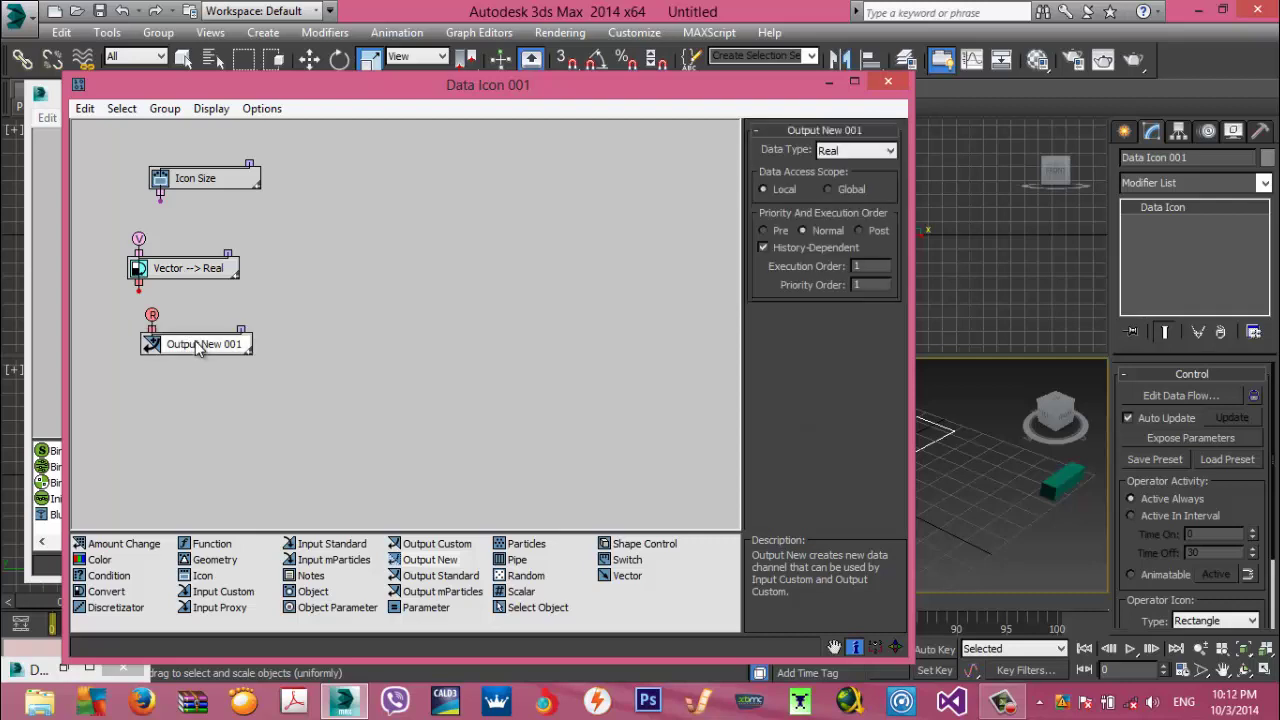
Rename the Output New sub-operator below the Vector --> Real converter as Size width
right_click(197, 346)
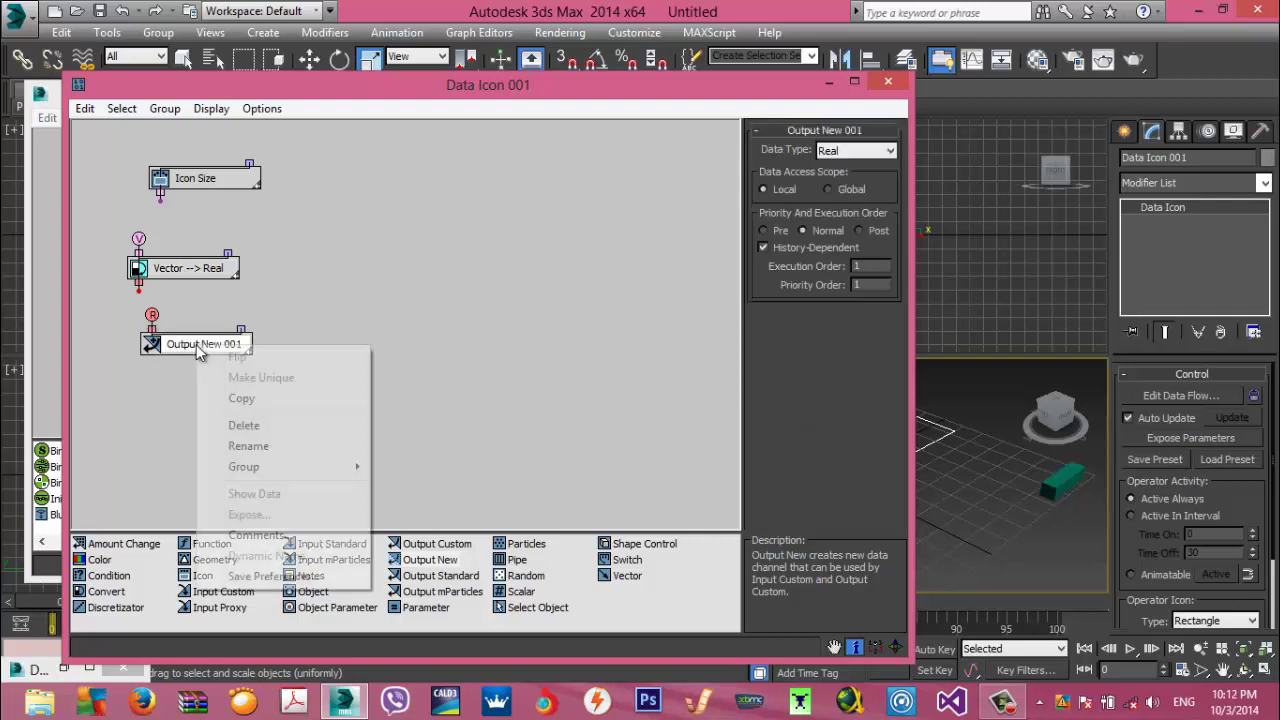
left_click(248, 446)
type("S")
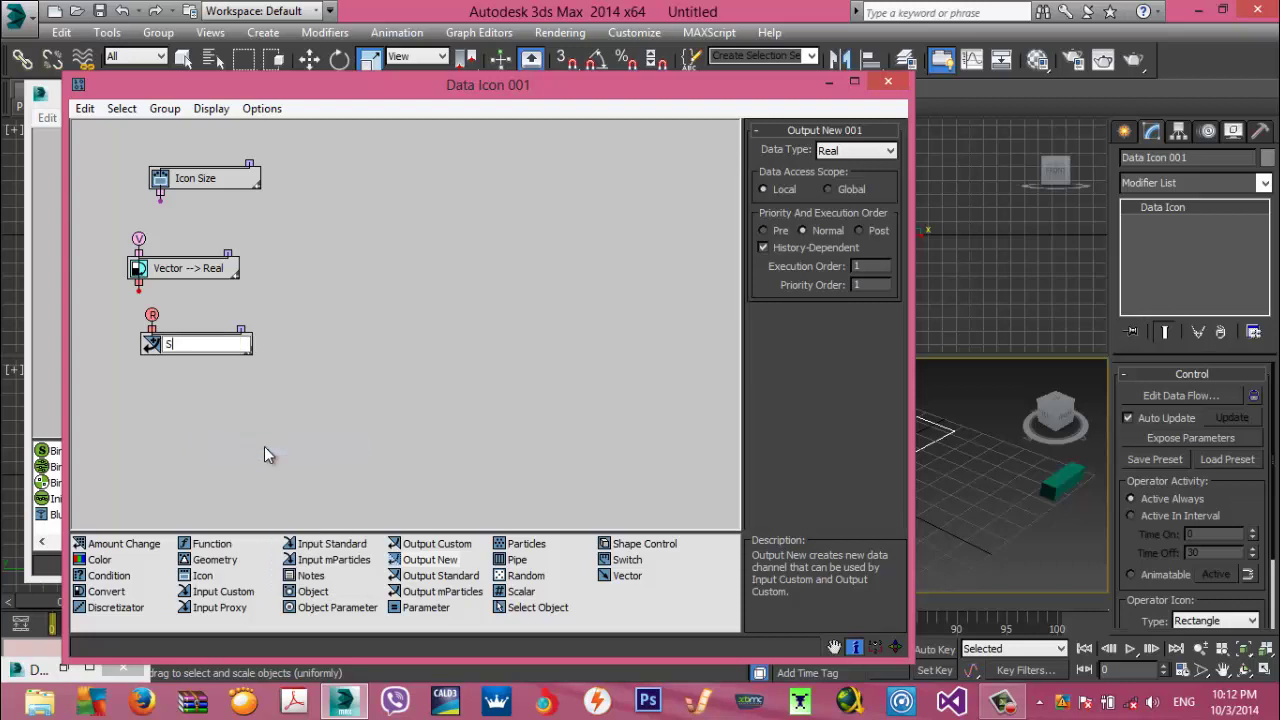
type("ize width")
key("Return")
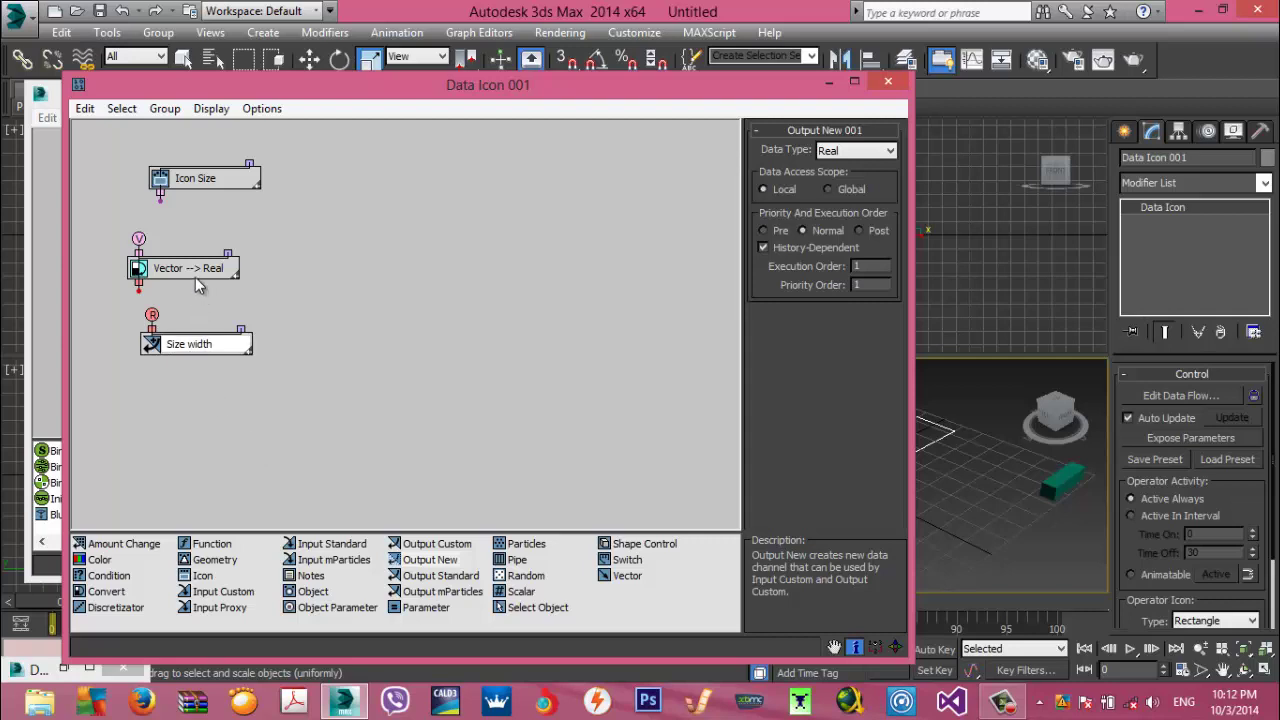
Connect Icon Size to the Vector --> Real converter, attach Size width directly beneath the converter, and shift Icon Size sideways to make room
left_click_drag(160, 198, 140, 238)
left_click_drag(139, 289, 166, 290)
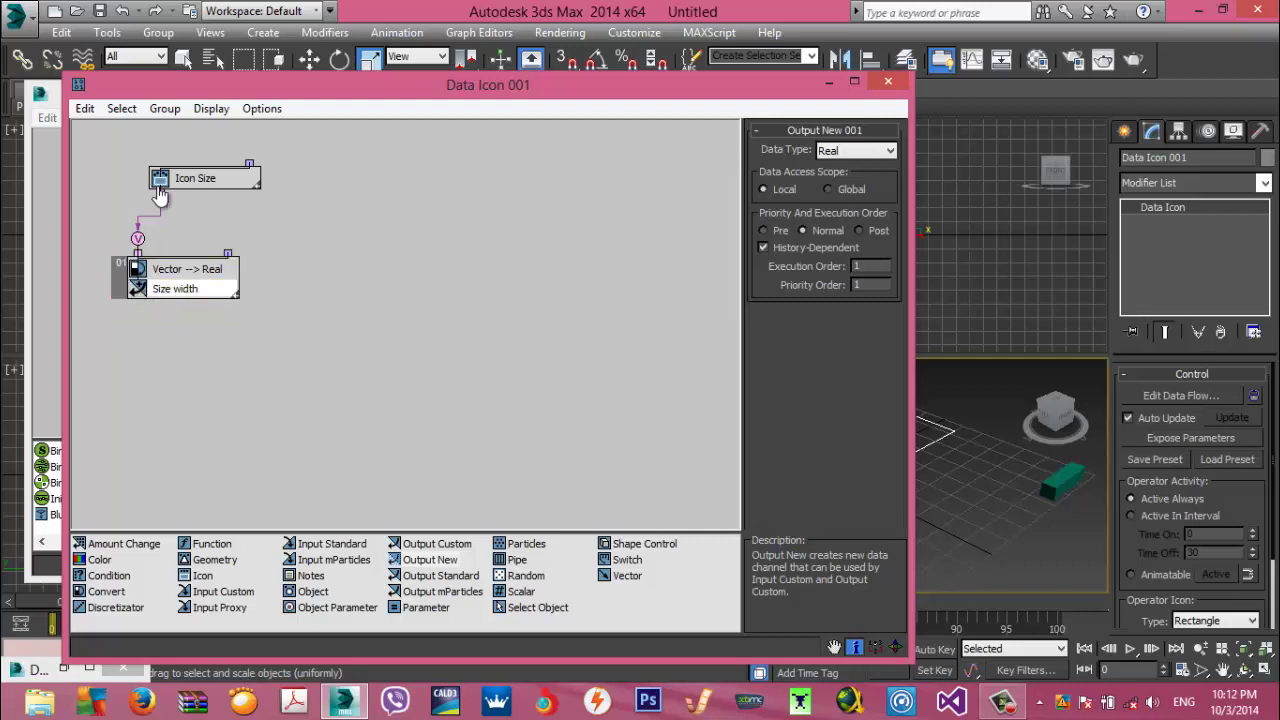
left_click_drag(160, 197, 197, 203)
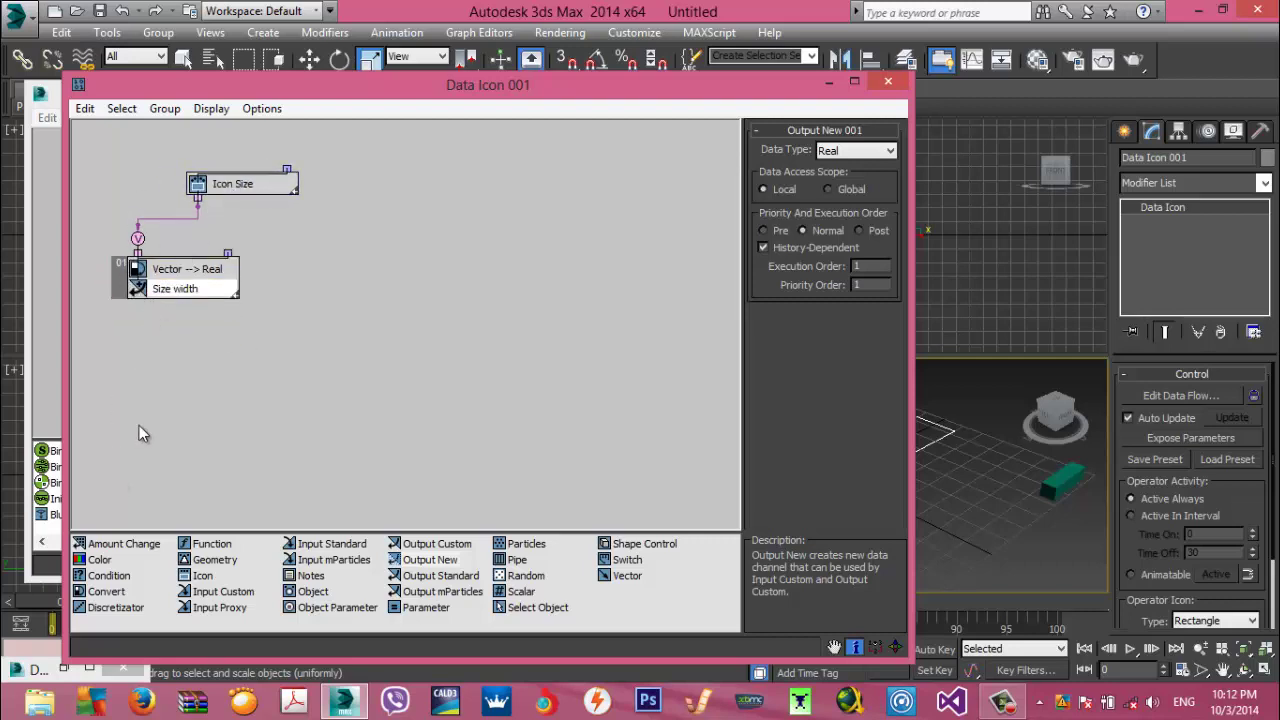
Duplicate the Vector --> Real converter as a Y-output converter beside the original and connect it to Icon Size
left_click(181, 274)
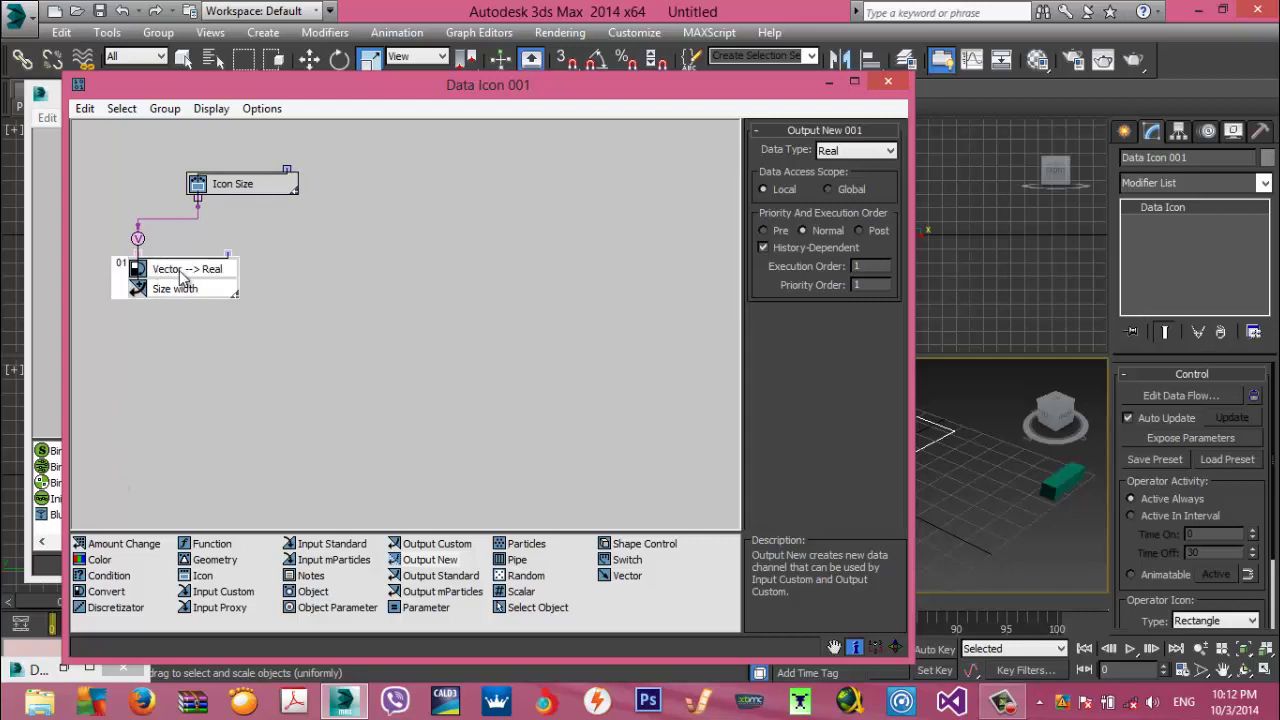
right_click(181, 275)
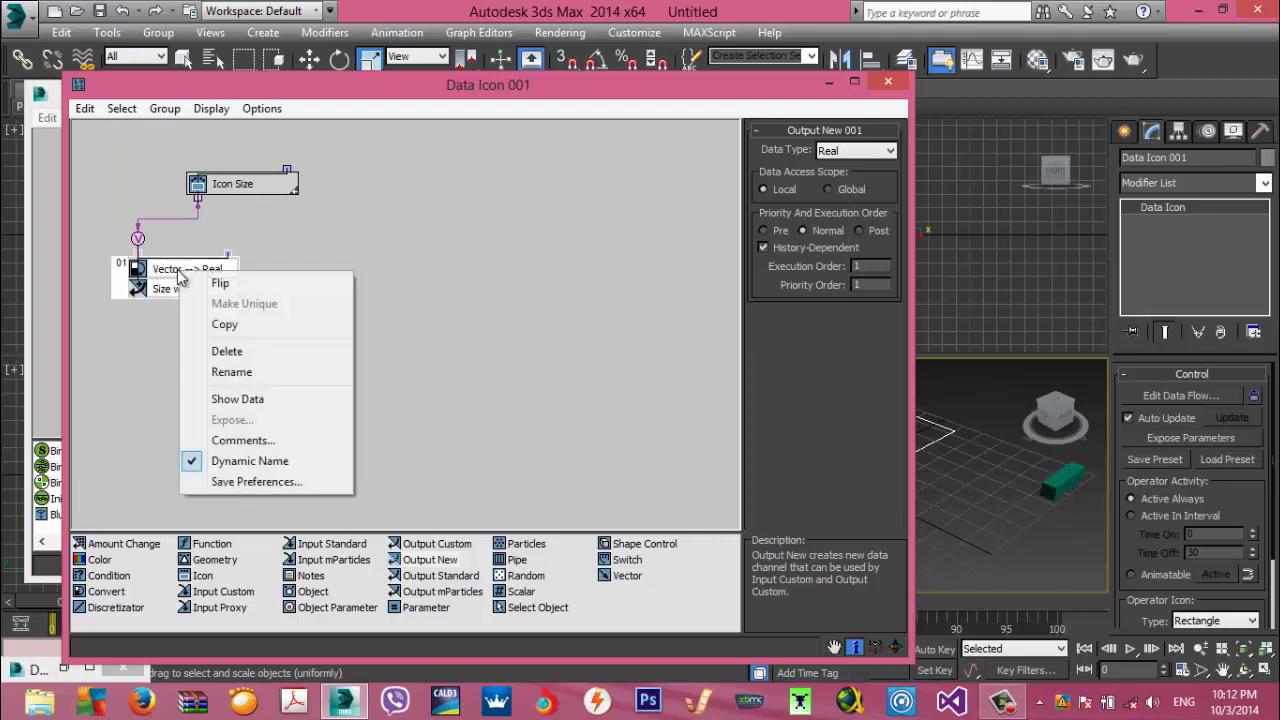
left_click(230, 324)
right_click(277, 278)
left_click(300, 289)
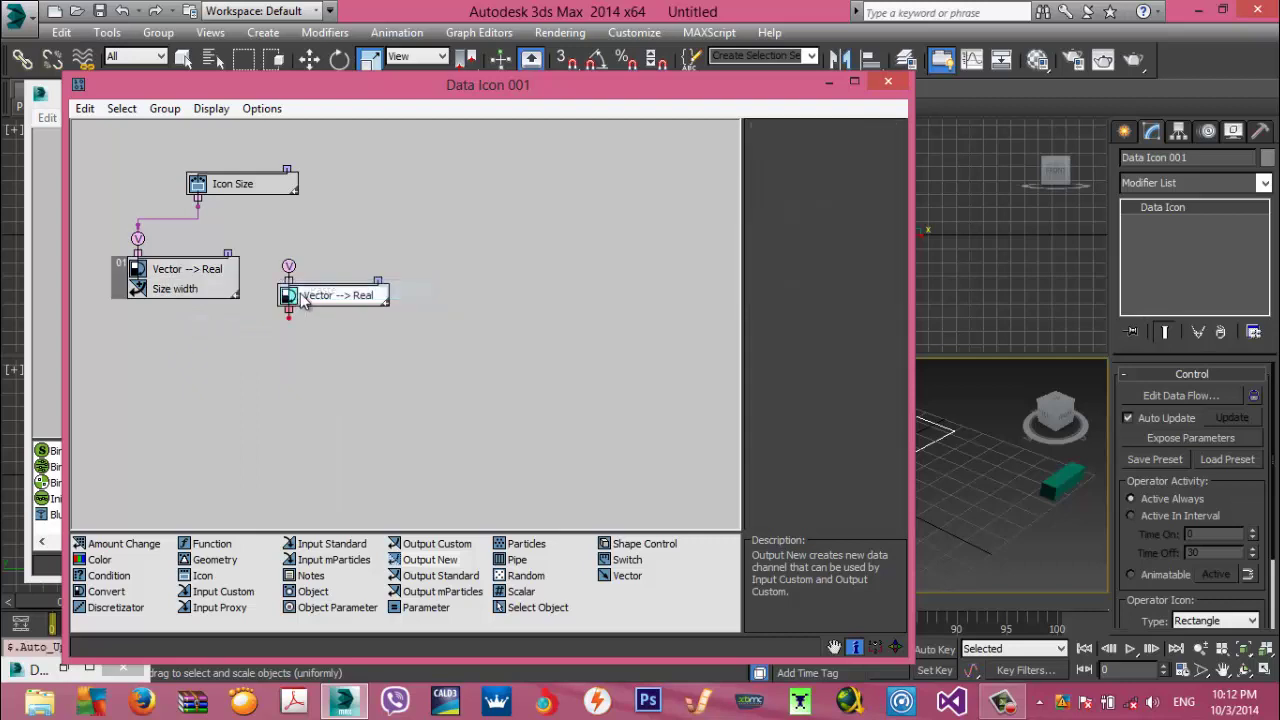
left_click_drag(303, 297, 289, 267)
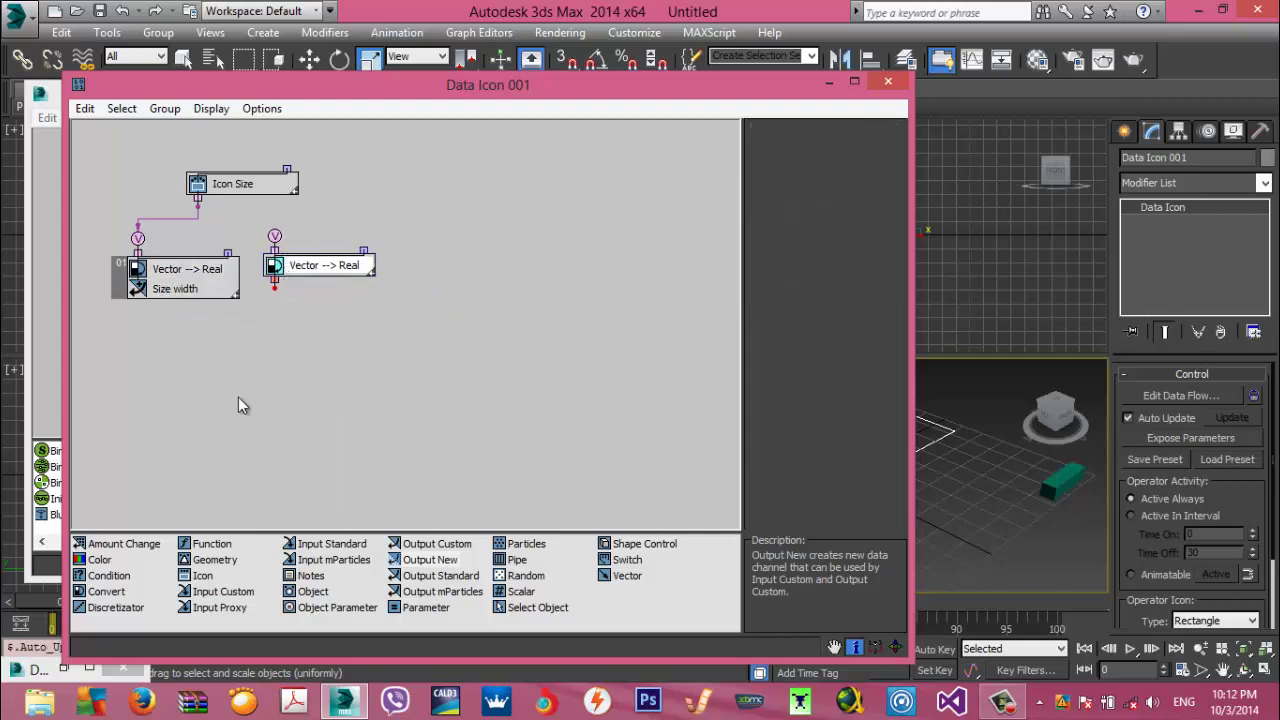
left_click(310, 272)
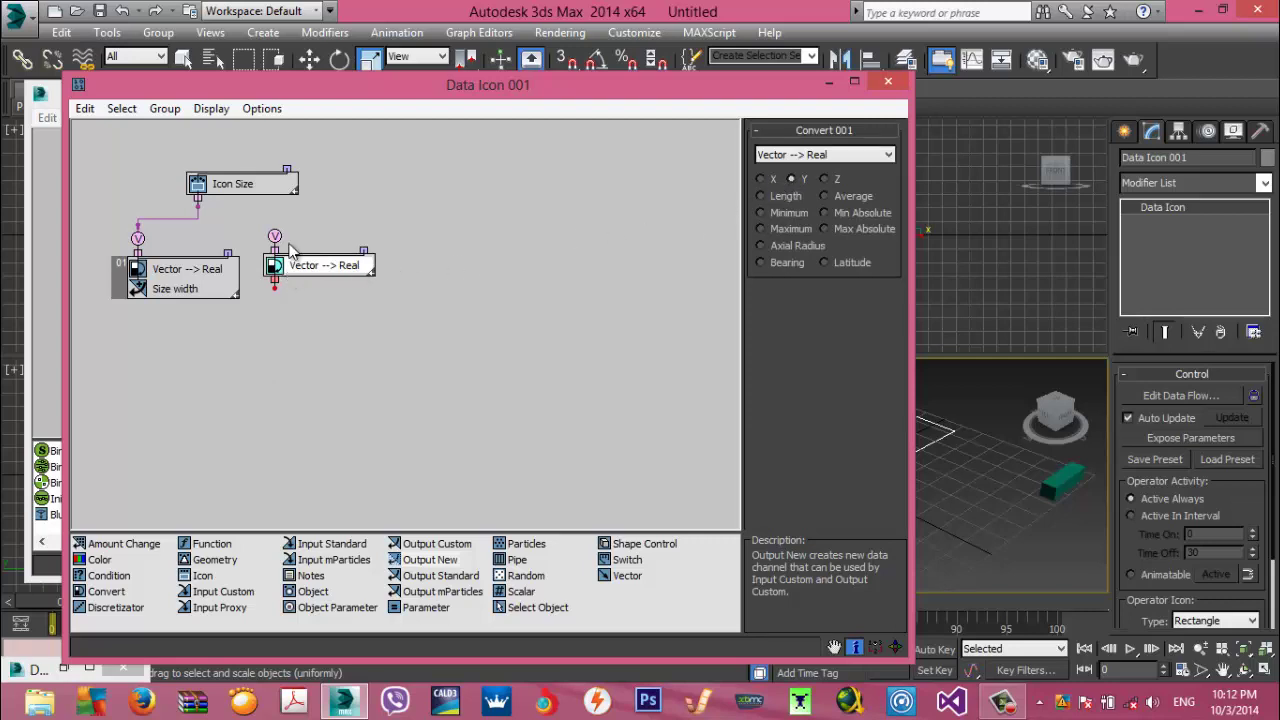
left_click_drag(276, 238, 198, 203)
Add an Output New sub-operator below the second converter and set the data access scope of Size width and the new output to Global
left_click_drag(400, 560, 288, 339)
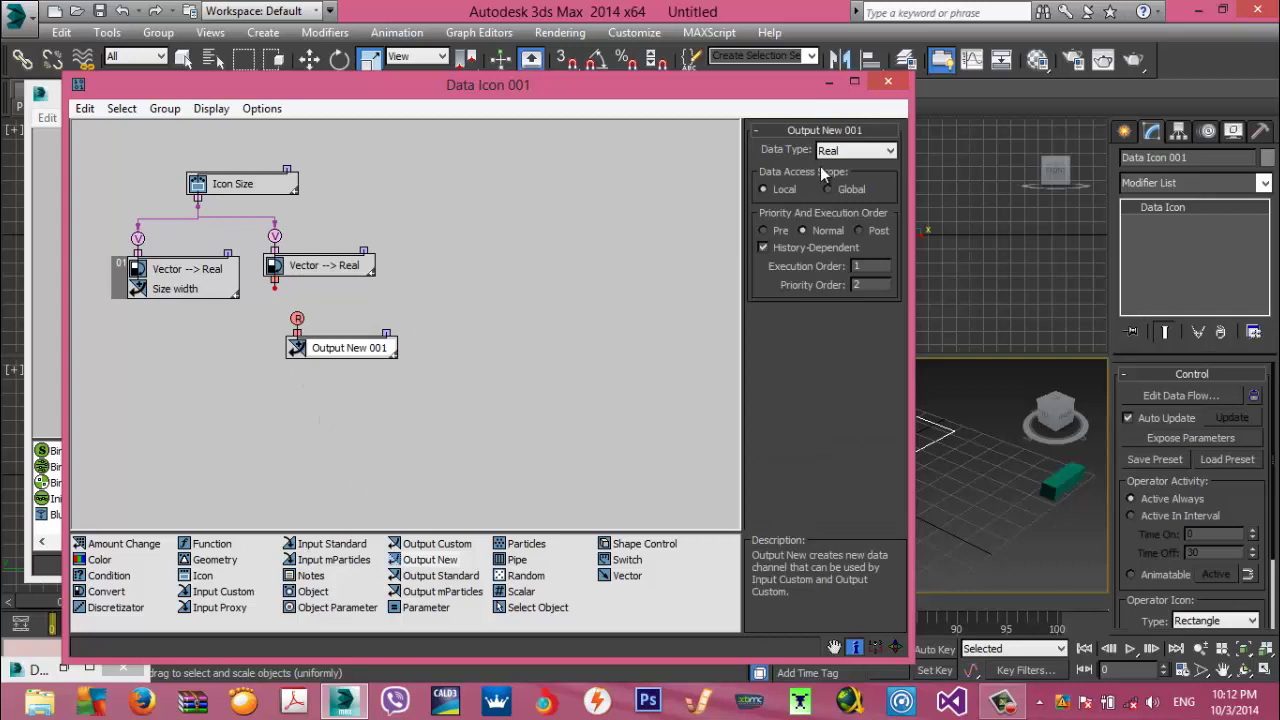
left_click(172, 288)
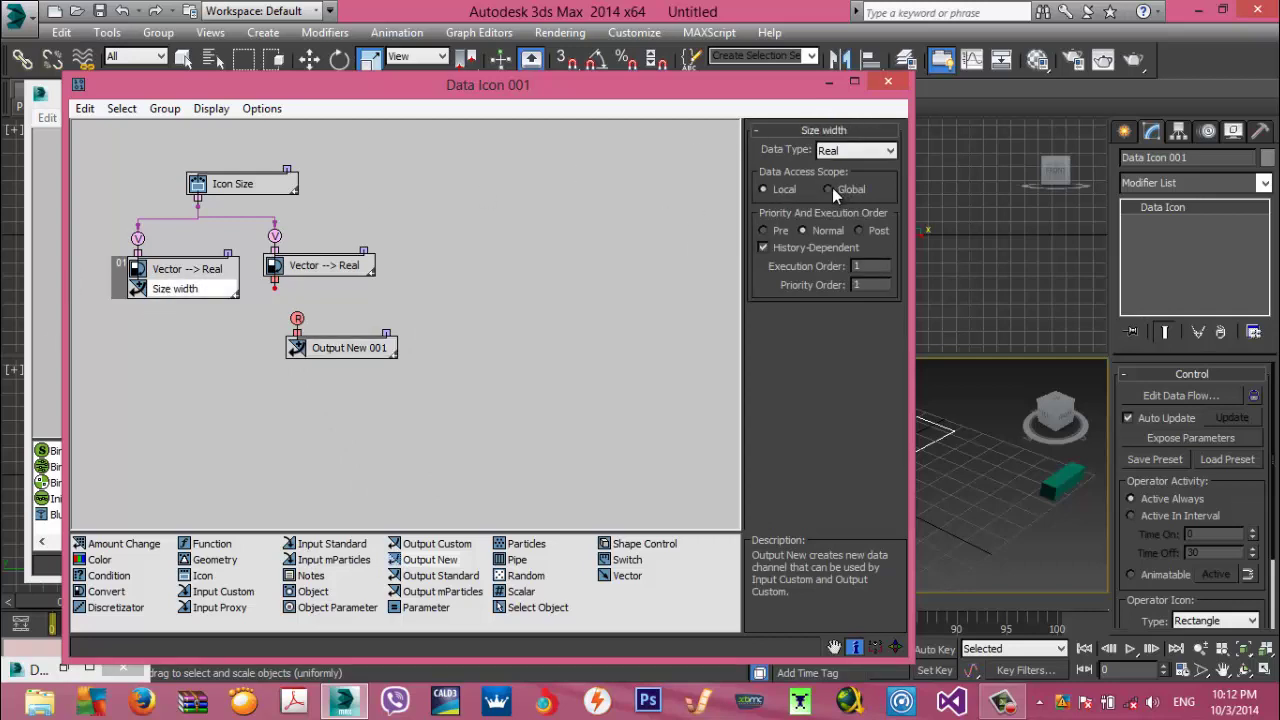
left_click(362, 348)
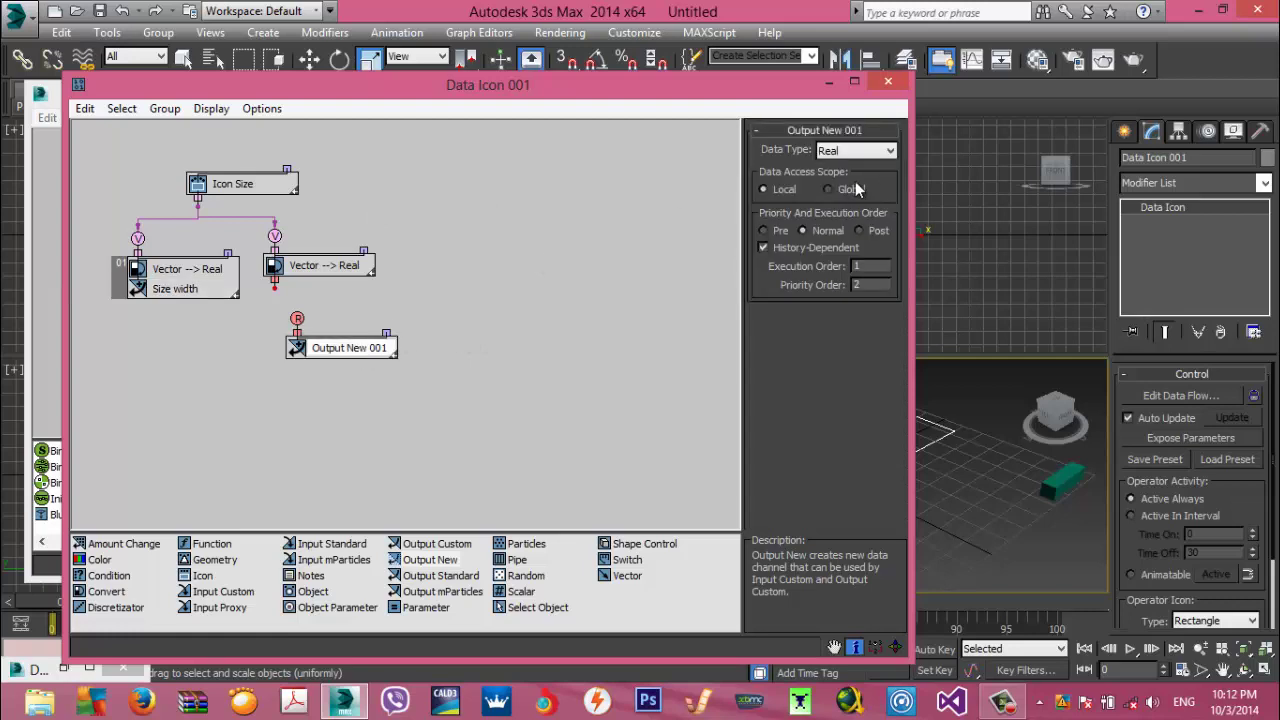
left_click(300, 265)
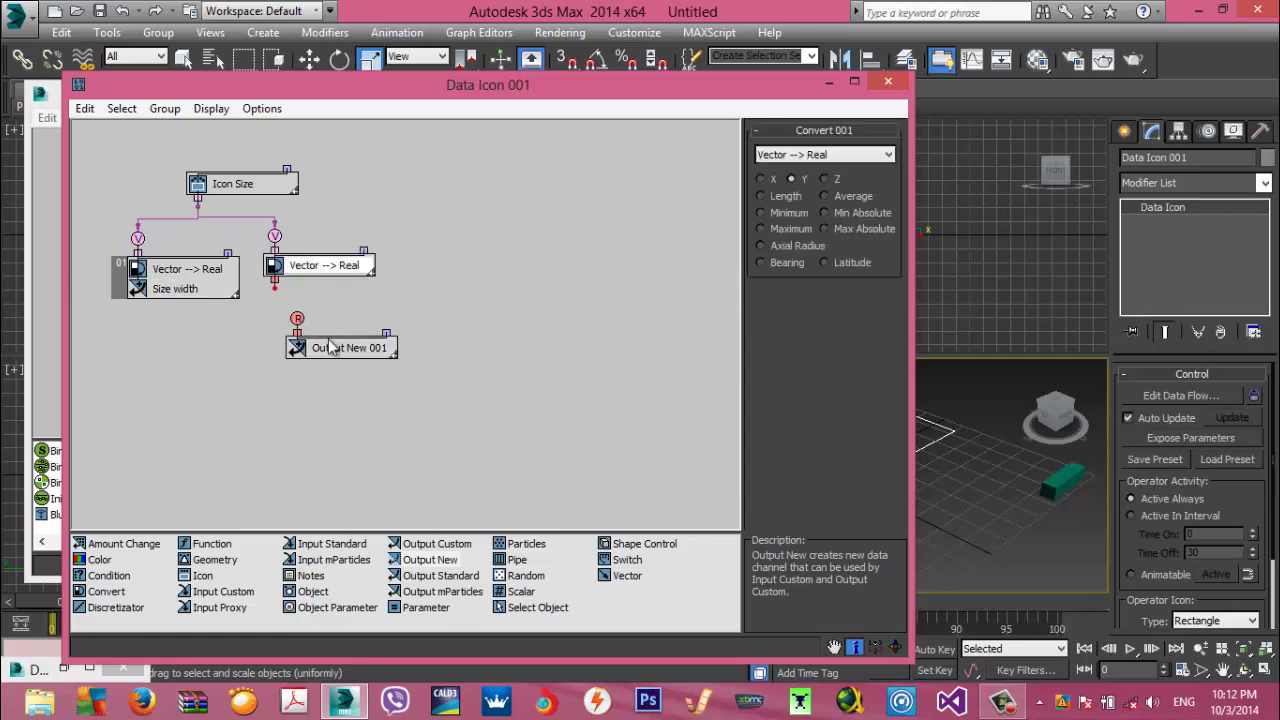
Rename the new output as Size lenght and attach it directly beneath the Y-output converter
left_click(331, 348)
right_click(333, 349)
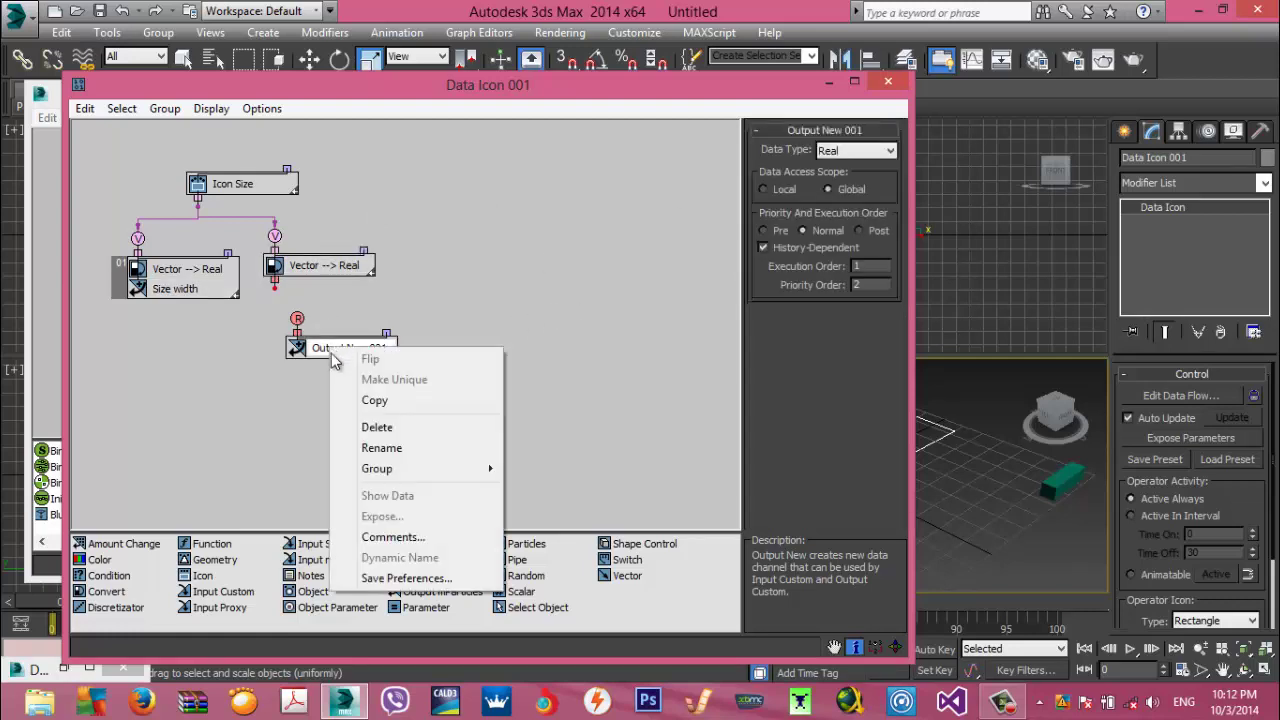
left_click(408, 448)
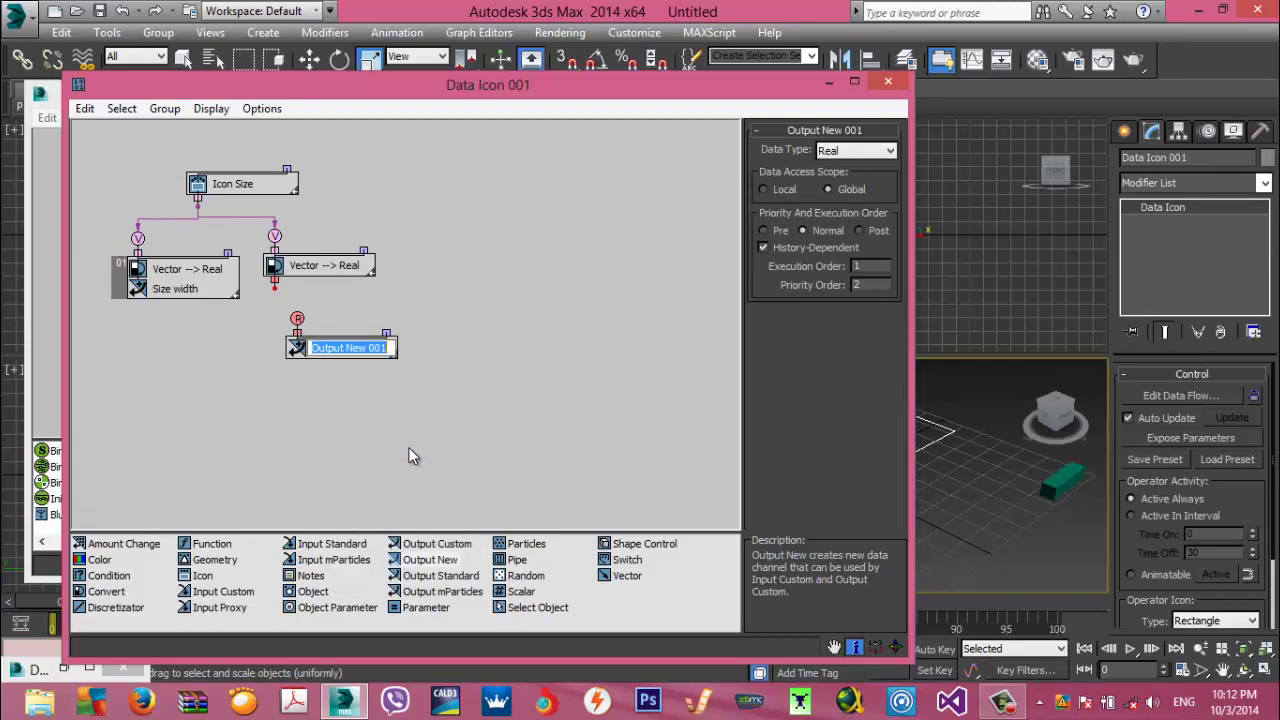
type("Size len")
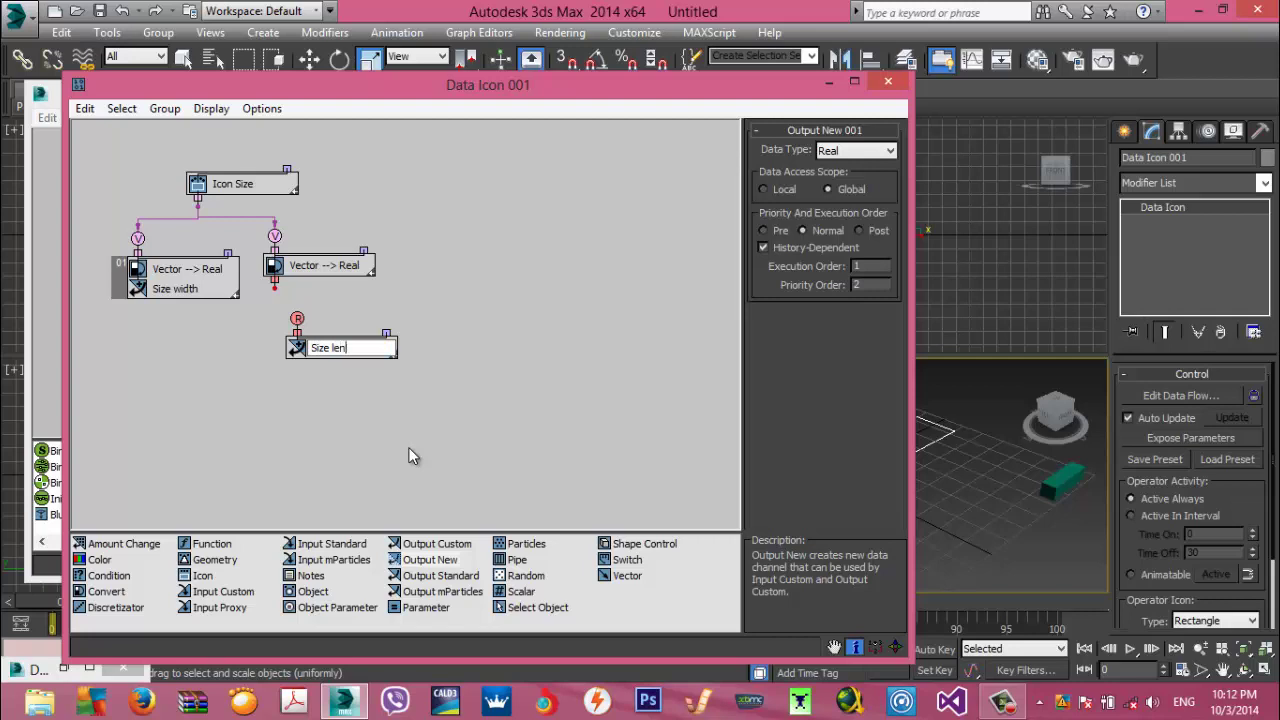
type("ght")
key("Return")
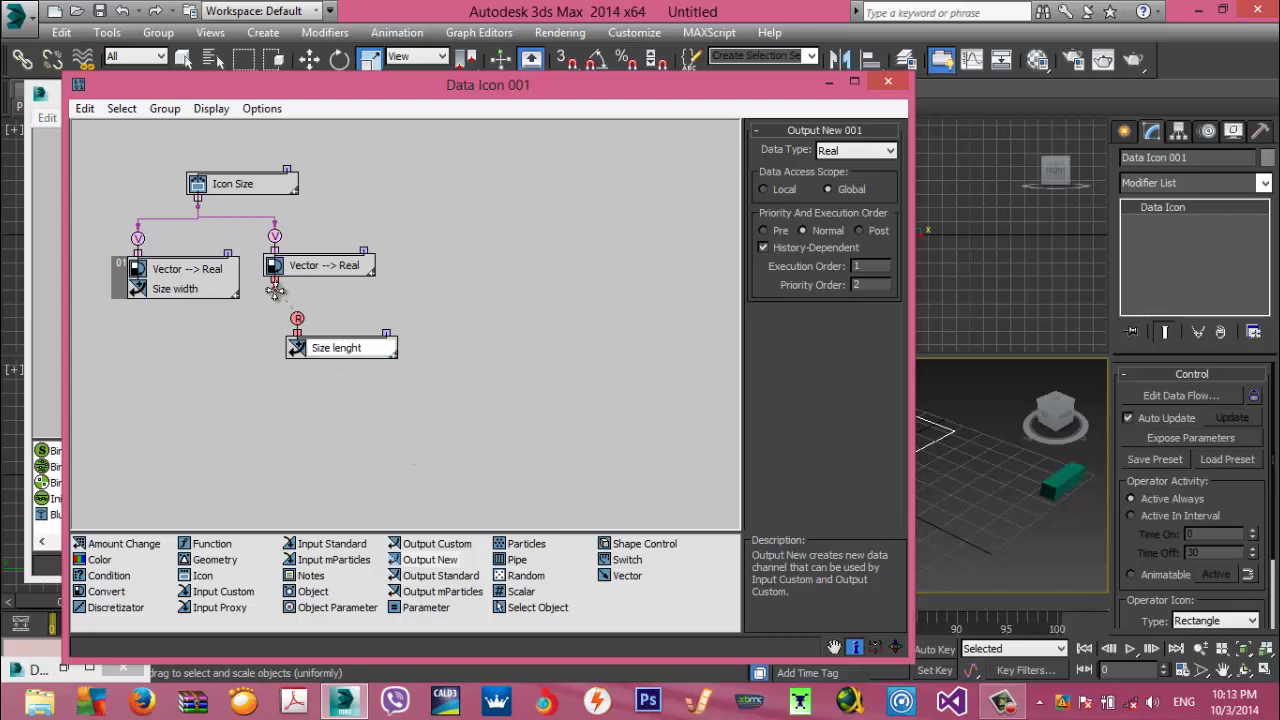
left_click_drag(309, 340, 299, 289)
View the icons in the perspective viewport, bring the data flow window back, and display its list of outputs
left_click_drag(392, 87, 231, 83)
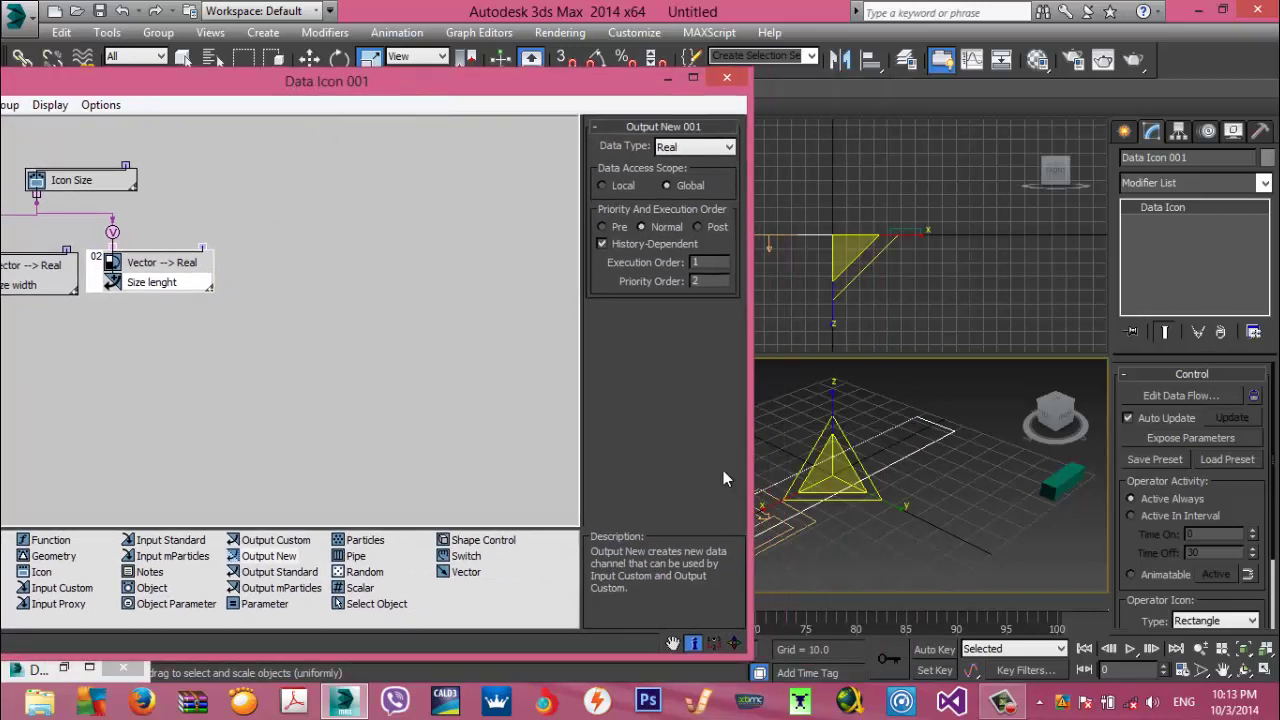
middle_click_drag(905, 495, 988, 470)
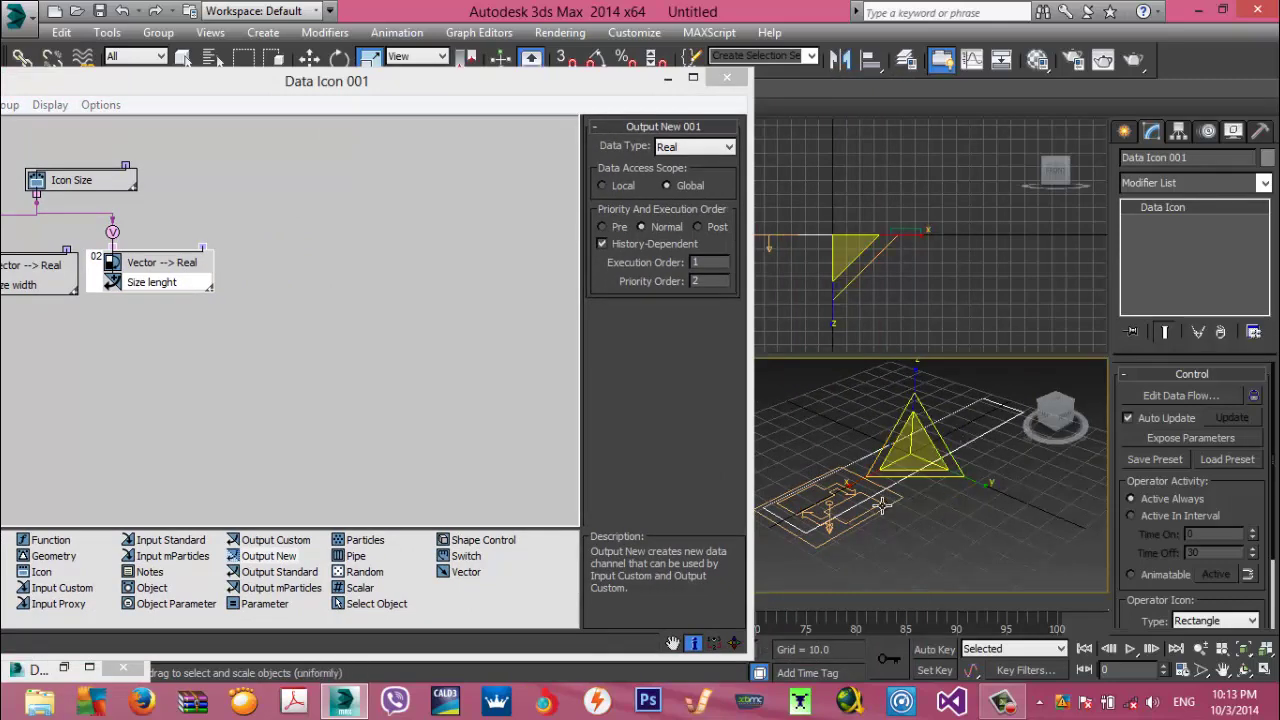
scroll(935, 458, "down", 2)
left_click_drag(229, 82, 461, 83)
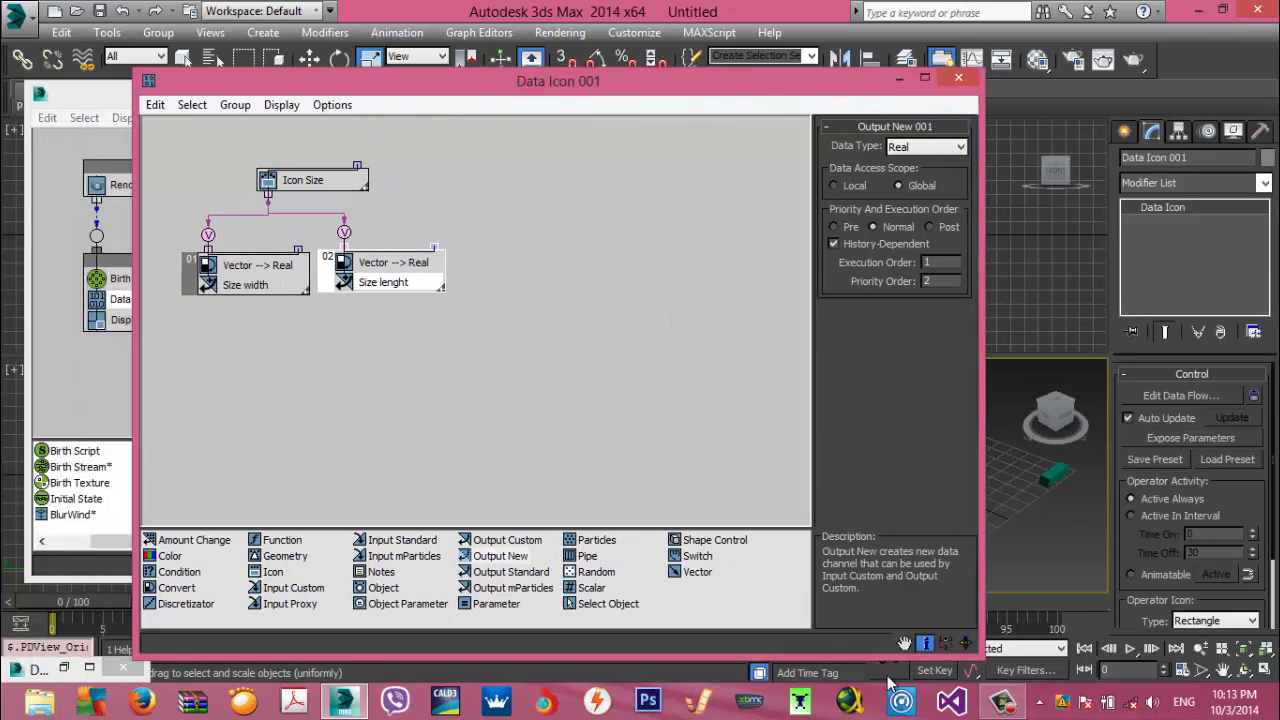
left_click(946, 643)
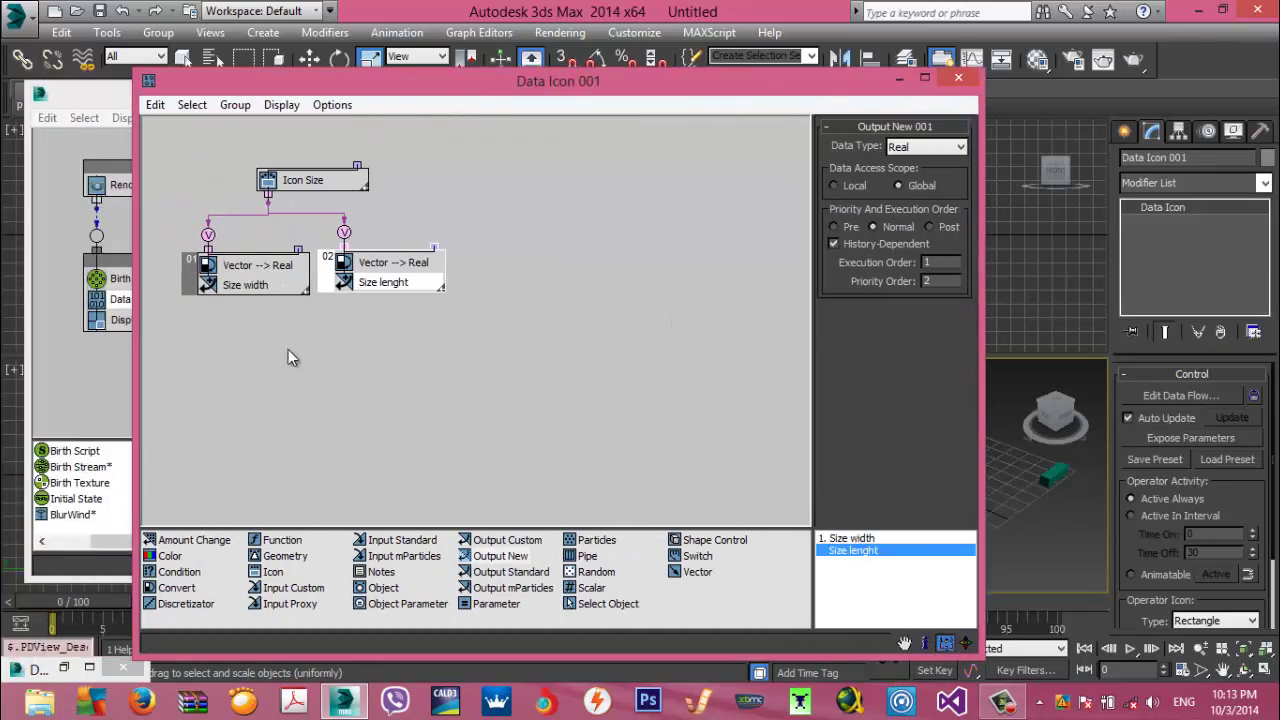
Group all sub-operators in the data flow, rename the group as size, and move it slightly toward the canvas corner
left_click_drag(524, 370, 161, 151)
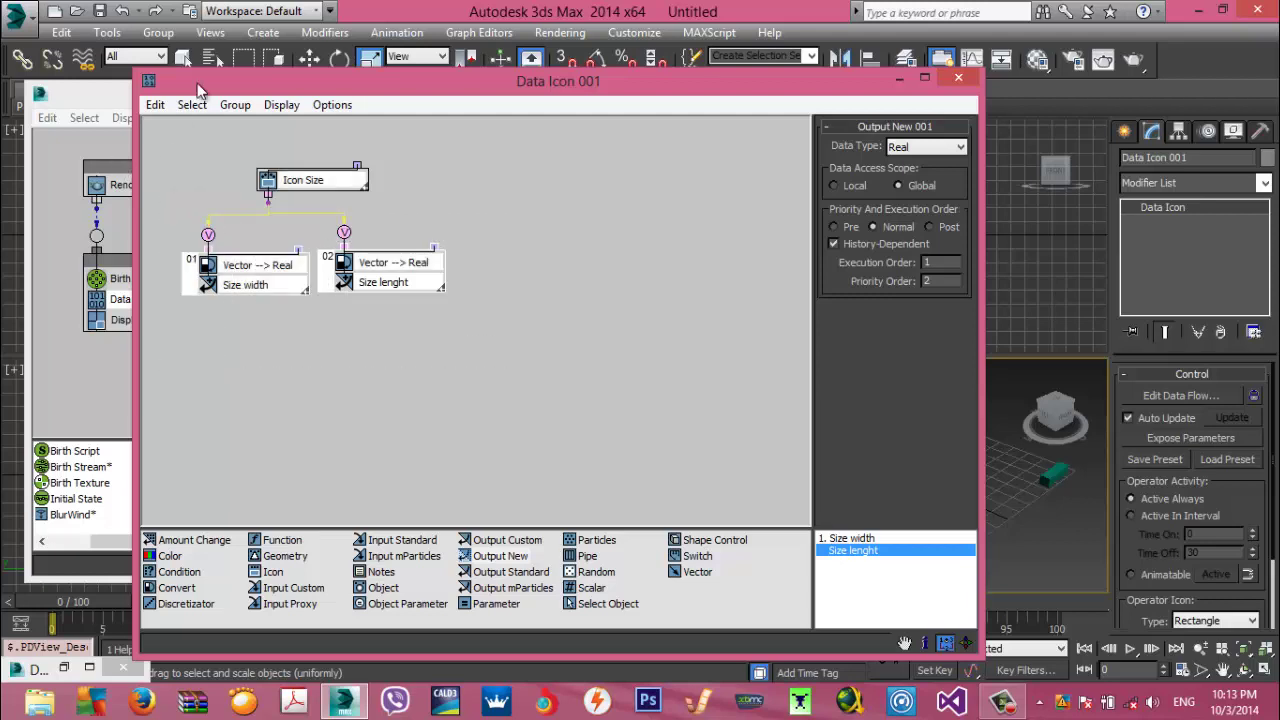
left_click(227, 106)
left_click(251, 126)
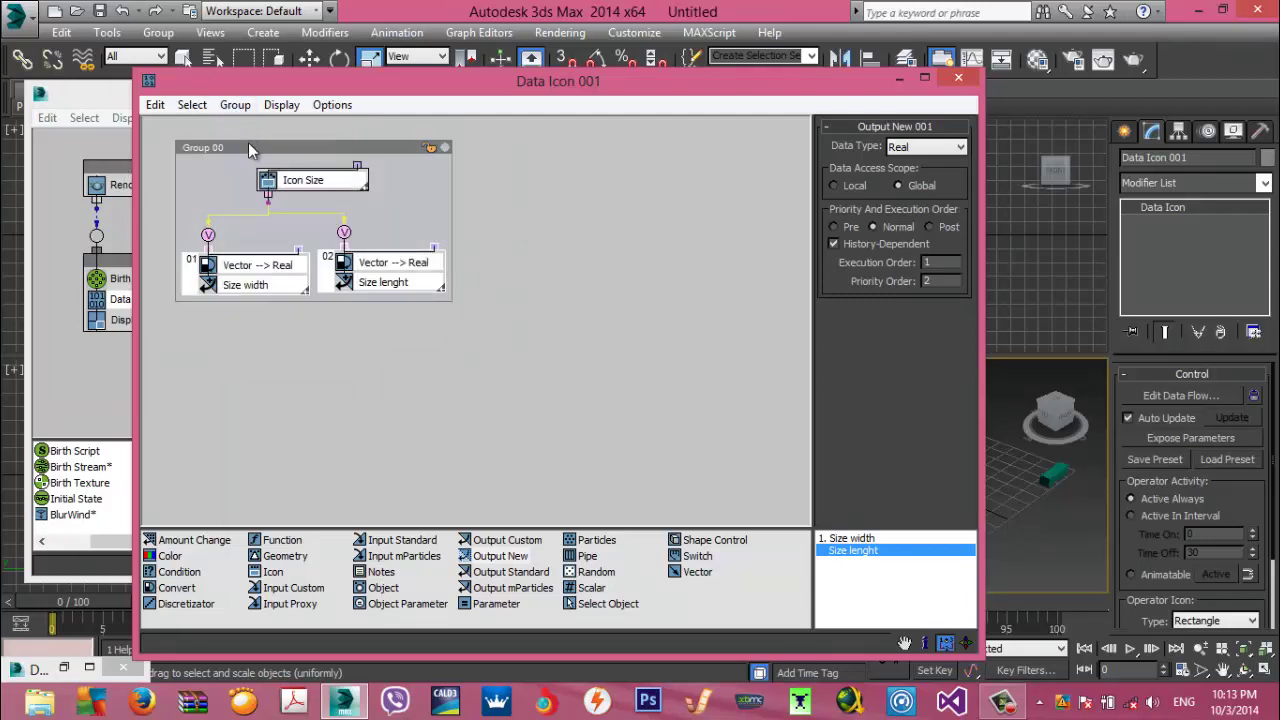
left_click(248, 154)
right_click(234, 148)
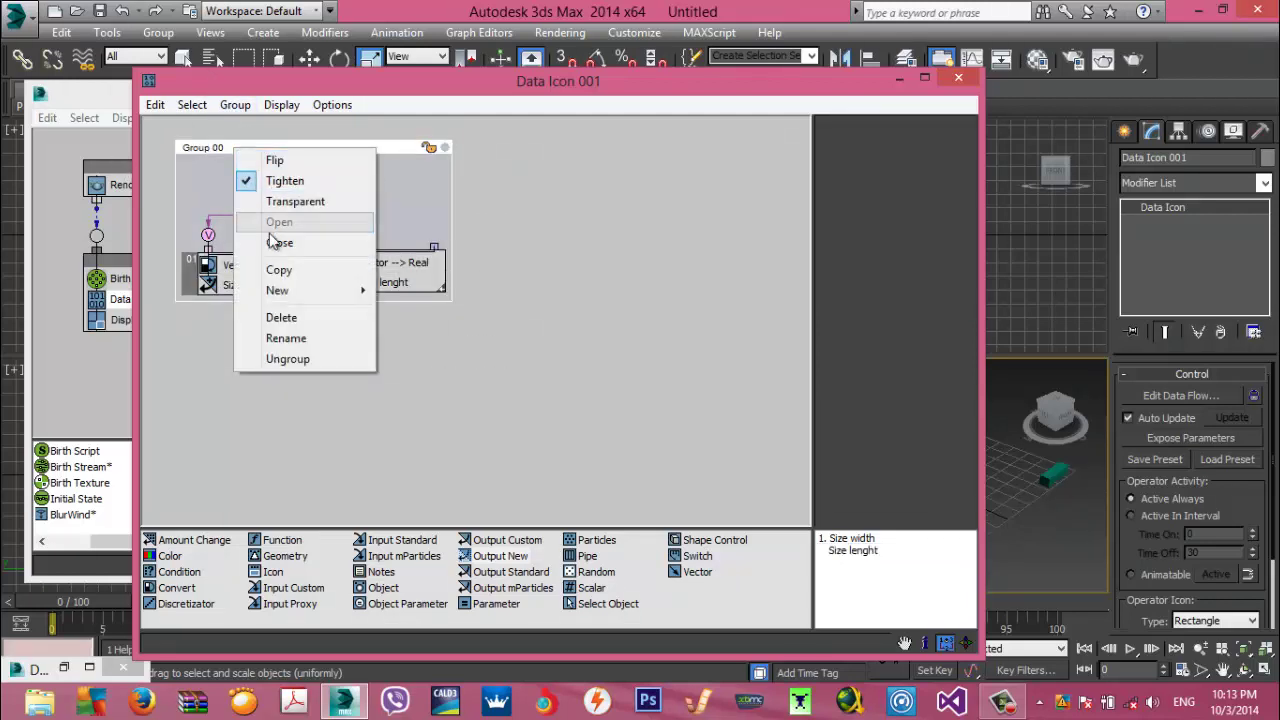
left_click(297, 338)
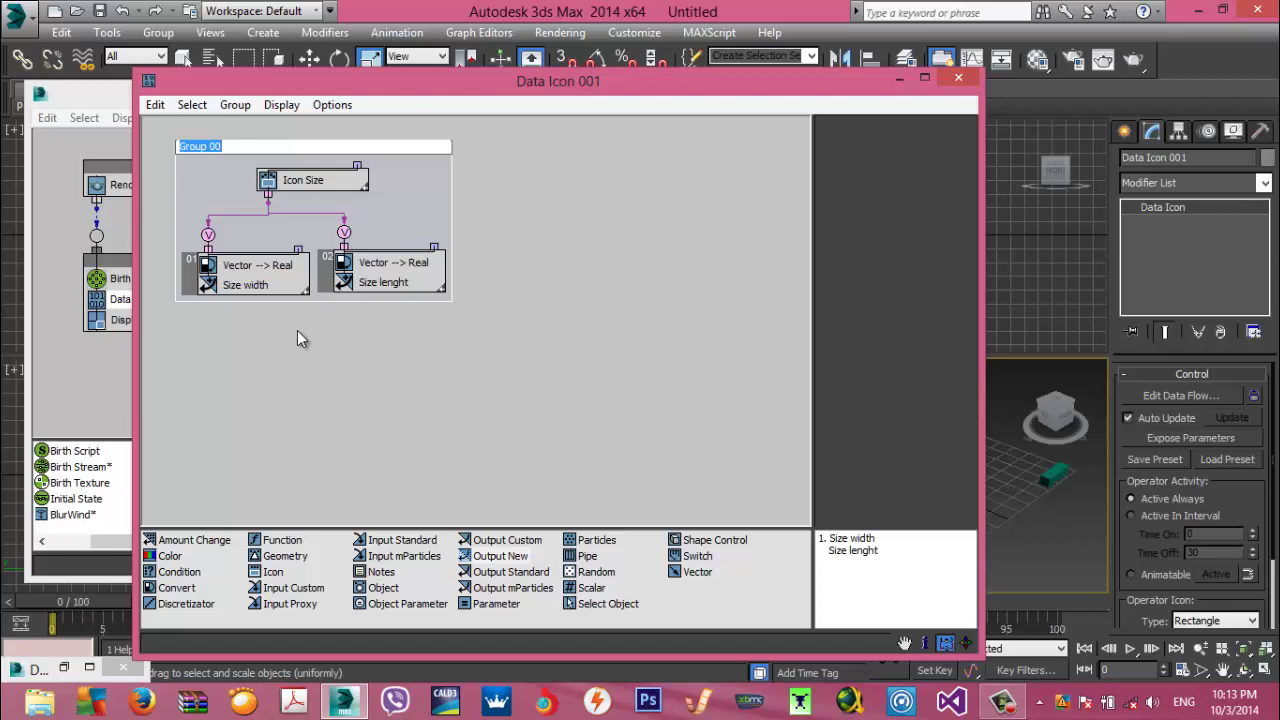
type("size")
key("Return")
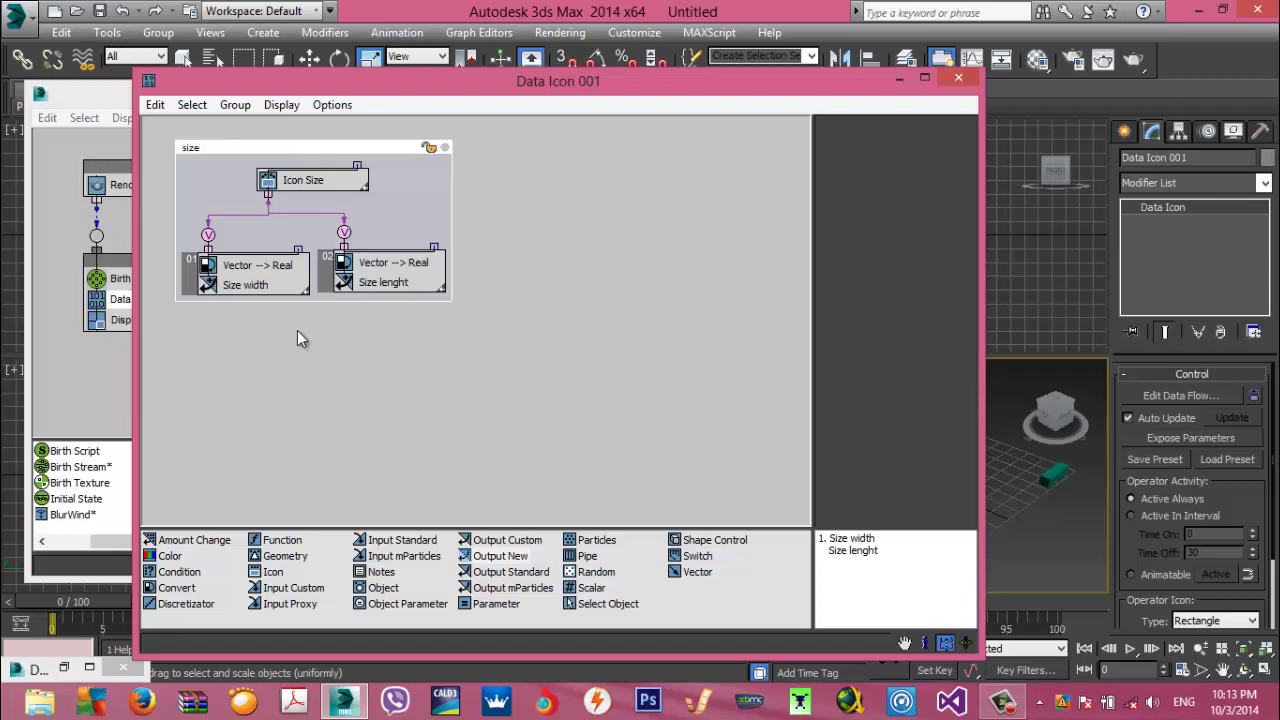
left_click_drag(284, 154, 274, 149)
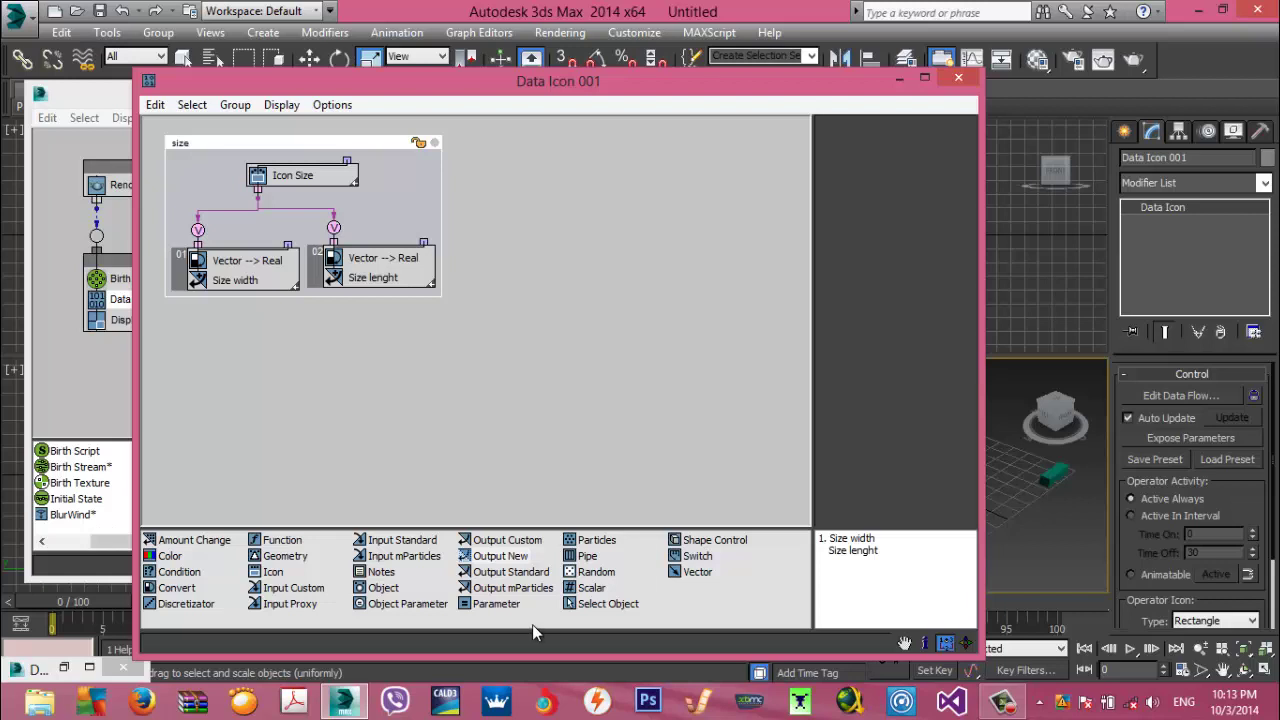
Add a Scalar sub-operator beside the size group, set its value to 15, and align it near the group's upper edge
left_click_drag(590, 588, 497, 202)
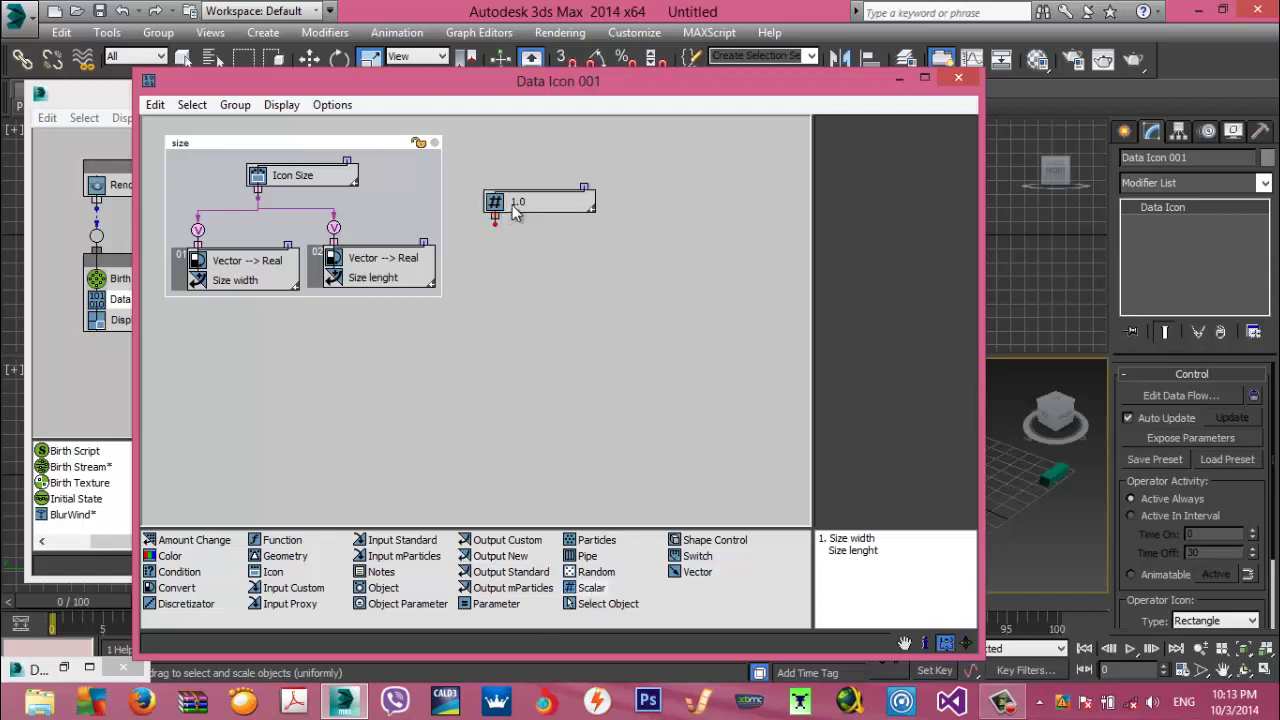
left_click(505, 205)
double_click(903, 171)
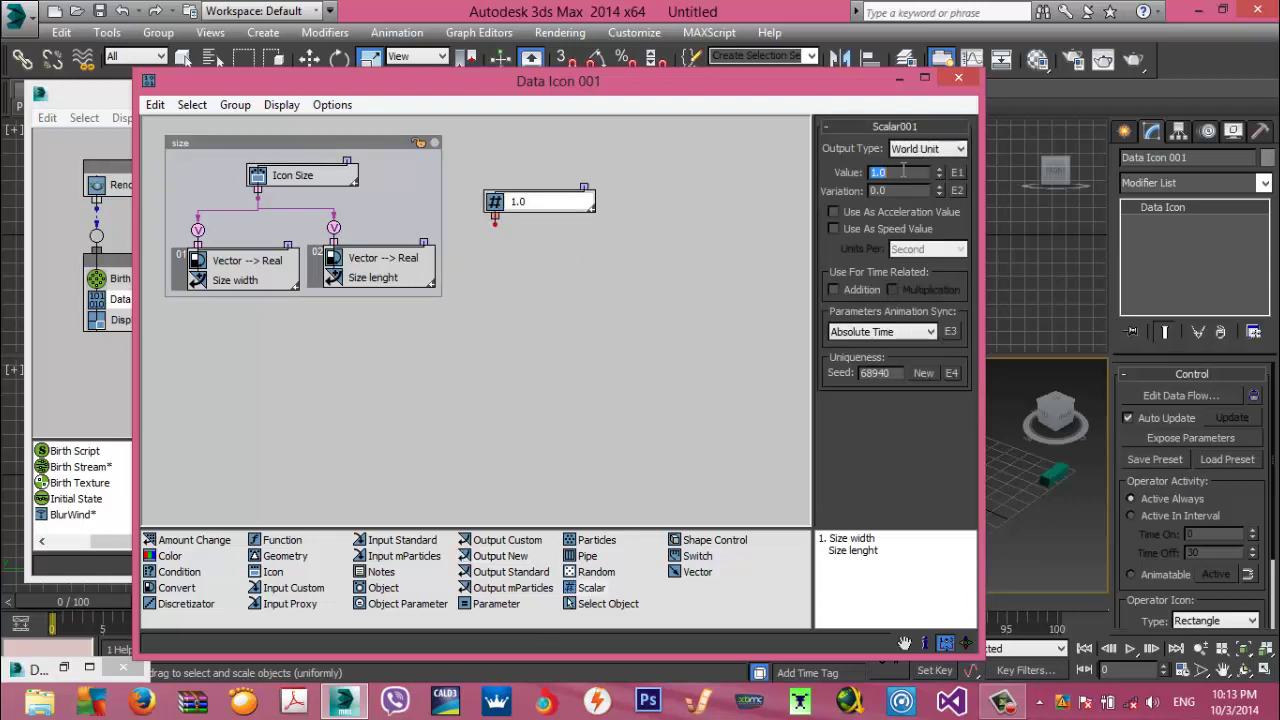
type("15")
key("Return")
left_click_drag(557, 201, 527, 173)
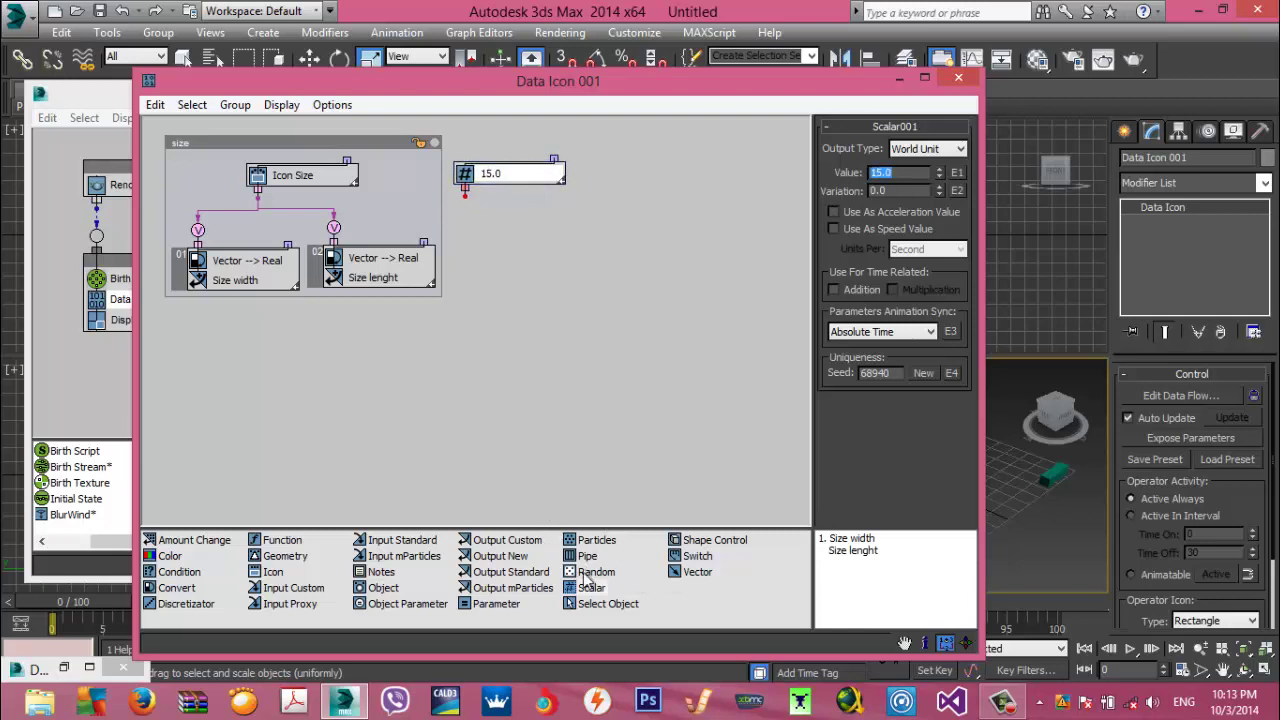
Add a second Scalar sub-operator beside the first and set its value to 5
left_click_drag(590, 590, 627, 173)
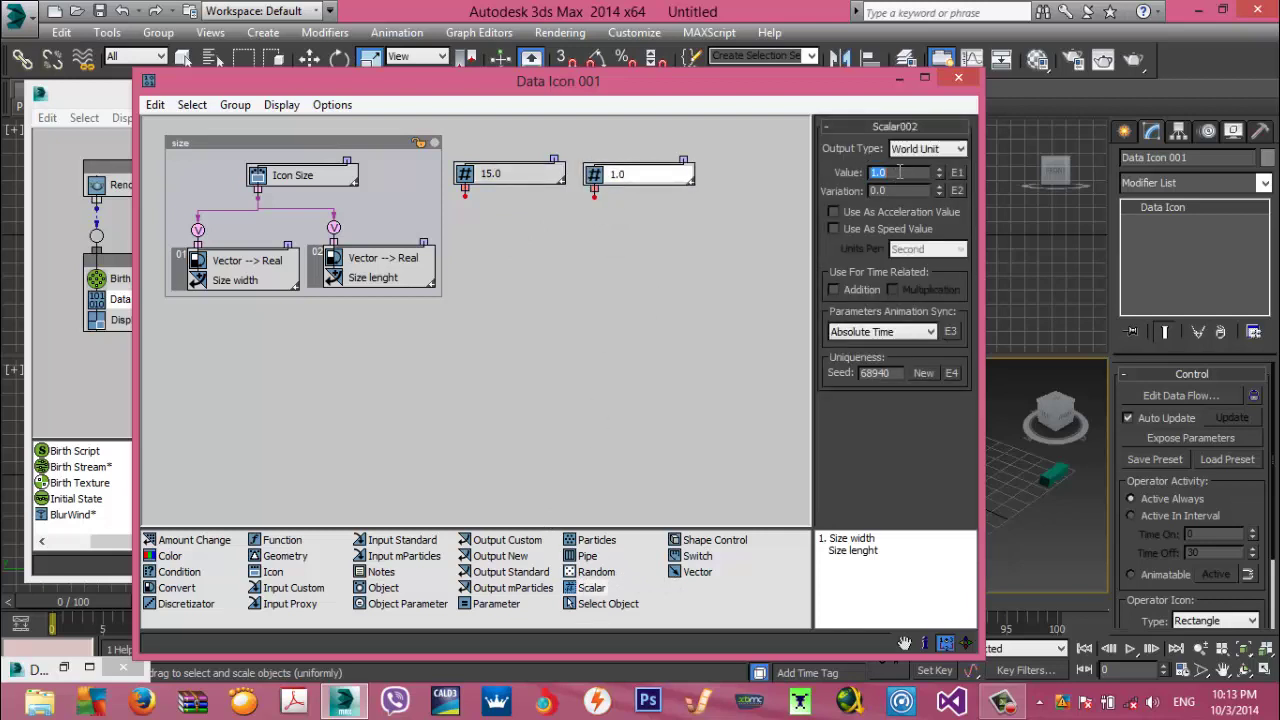
left_click(900, 172)
type("5")
key("Return")
left_click_drag(646, 173, 638, 162)
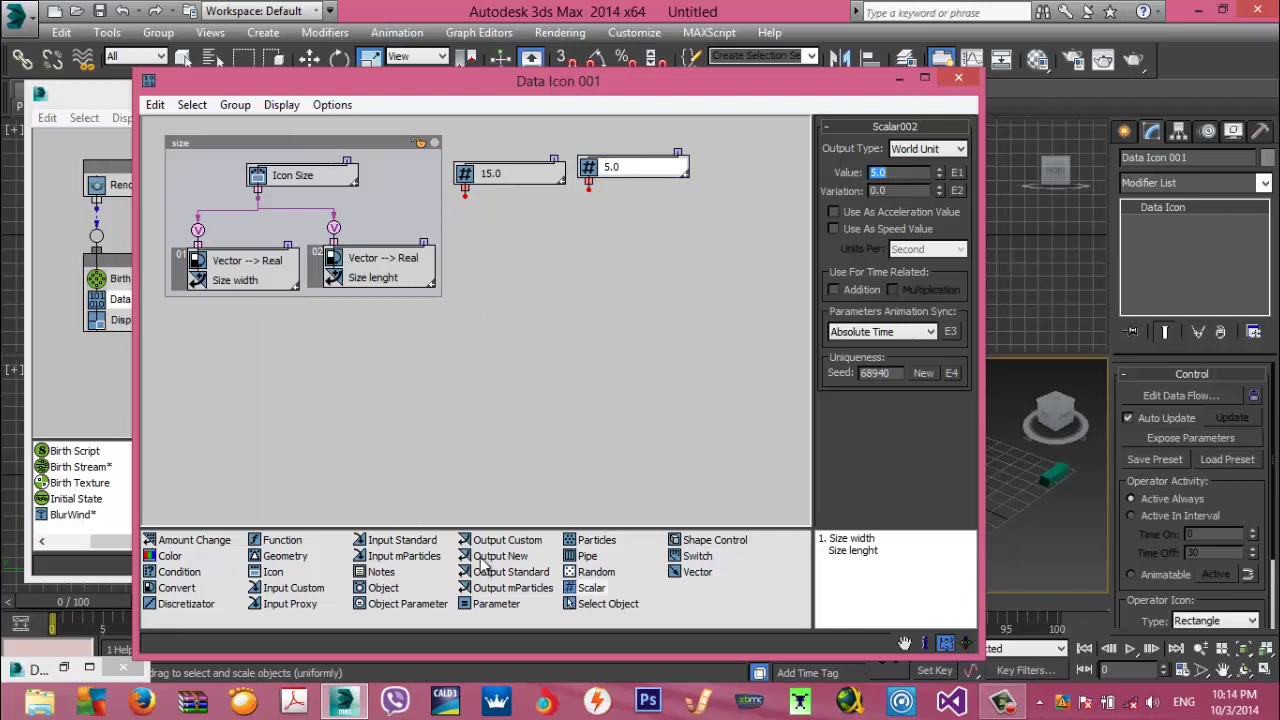
Add an Output New sub-operator below the scalars, set its data access scope to Global, and rename it cell width
left_click_drag(505, 558, 526, 281)
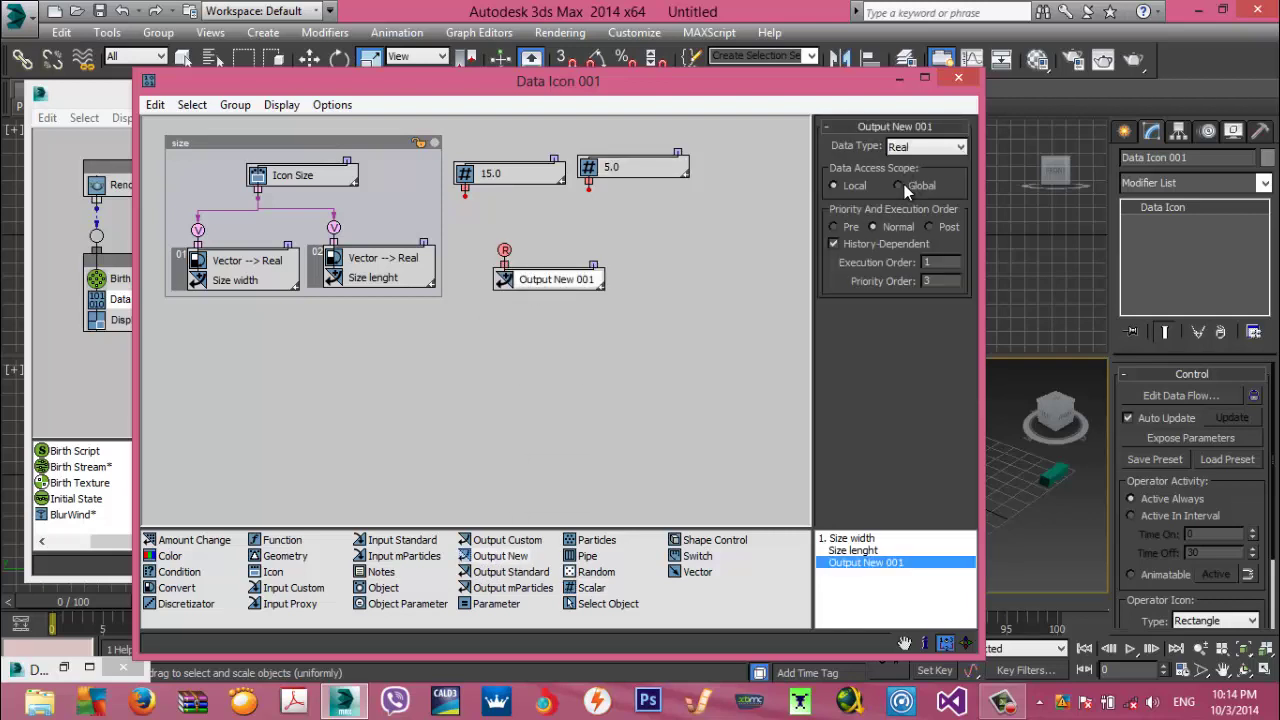
left_click(904, 186)
right_click(520, 281)
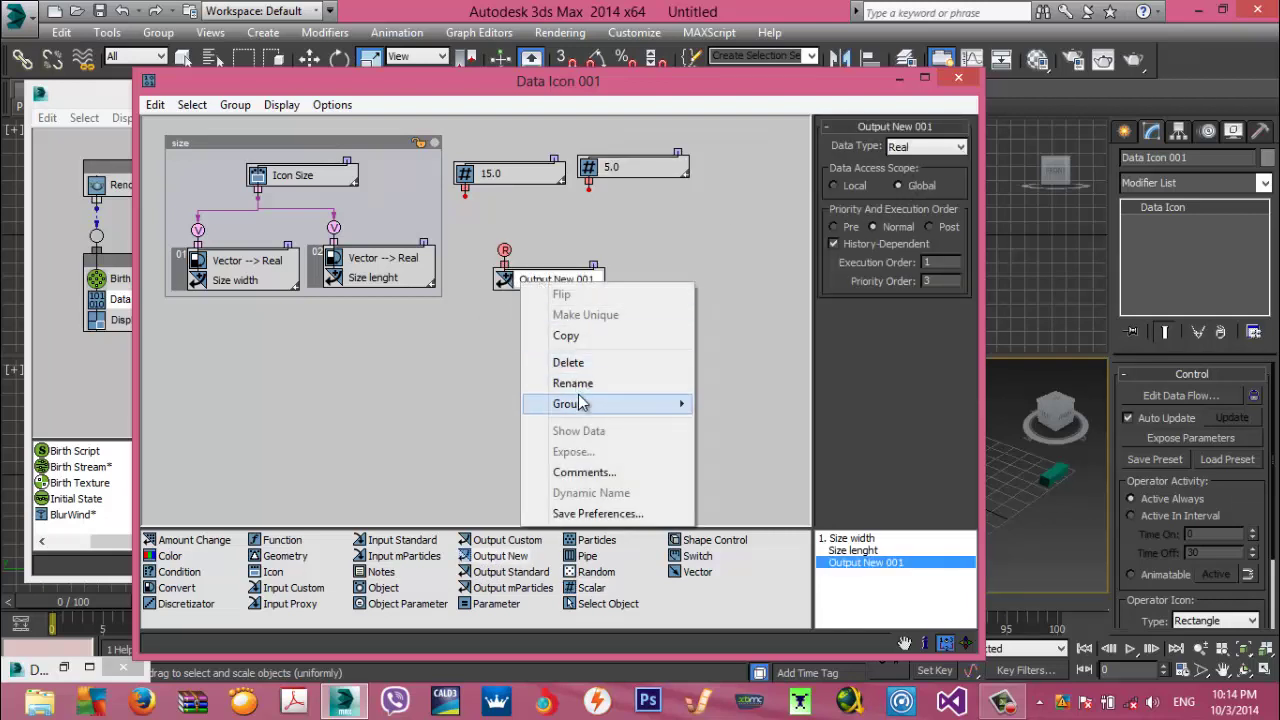
left_click(578, 383)
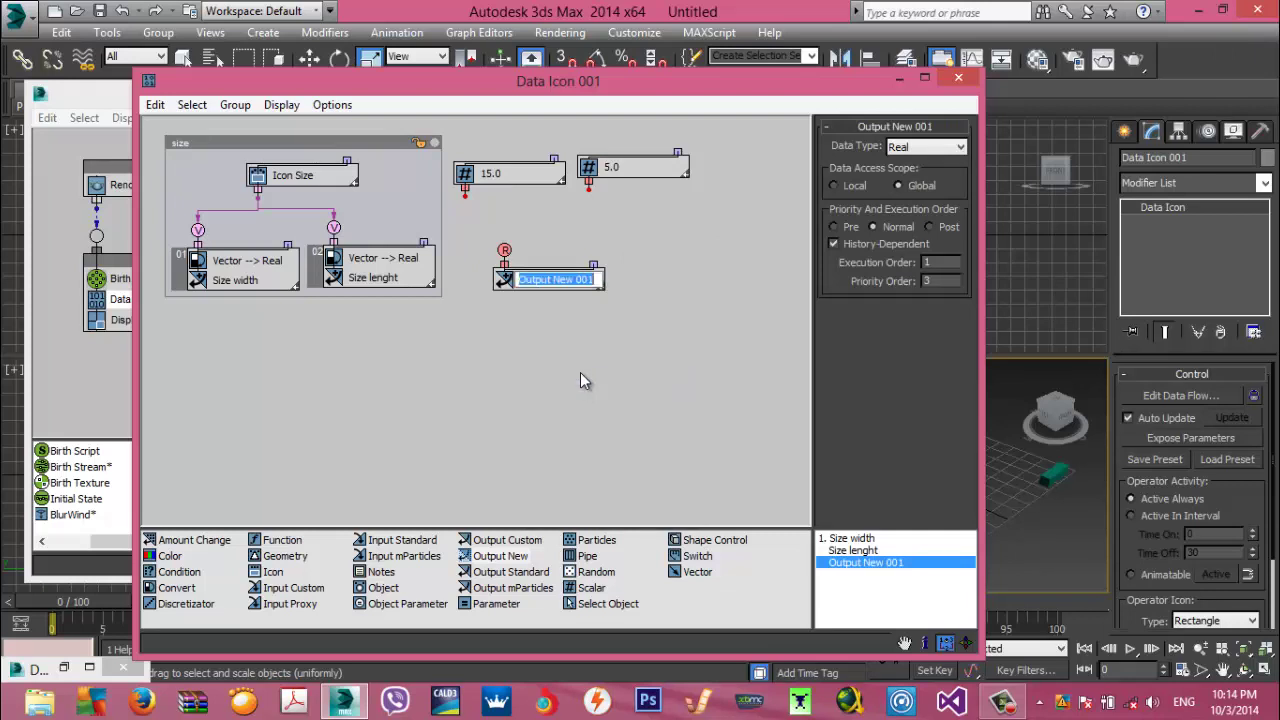
type("cell ")
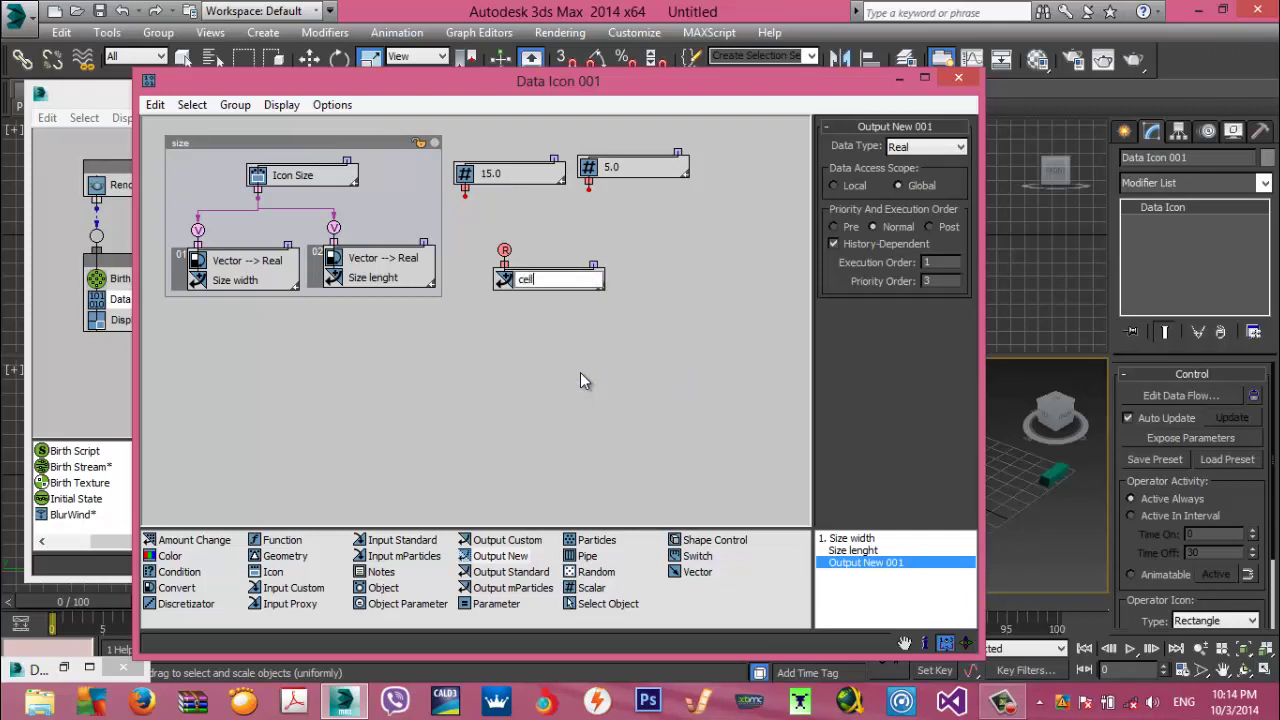
type("width")
key("Return")
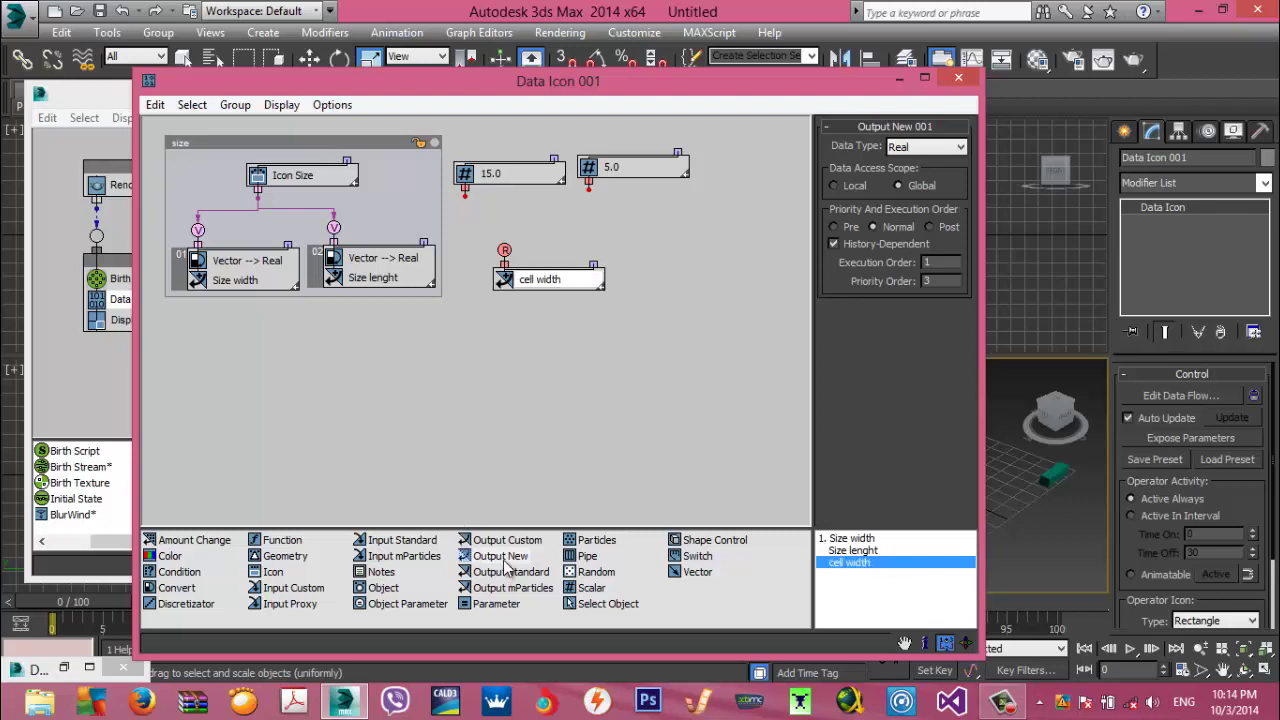
Add a second Output New sub-operator beside the cell width output and rename it cell height
left_click_drag(505, 558, 628, 280)
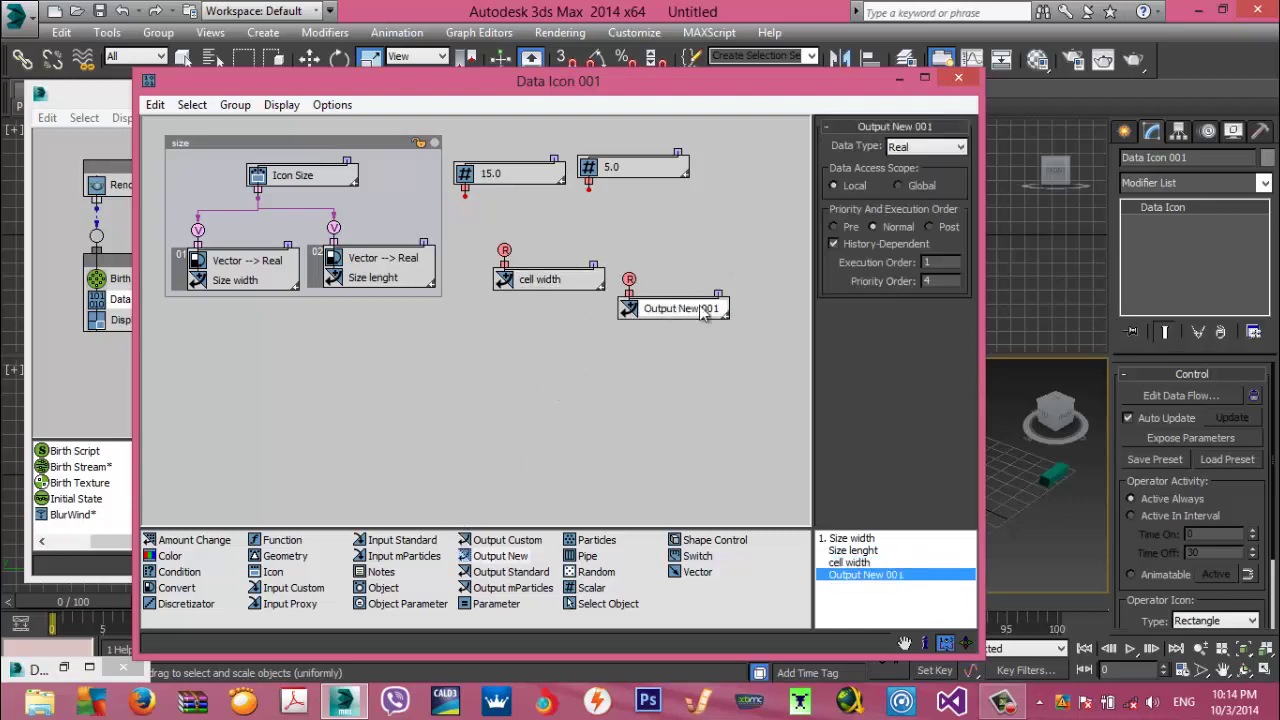
right_click(703, 315)
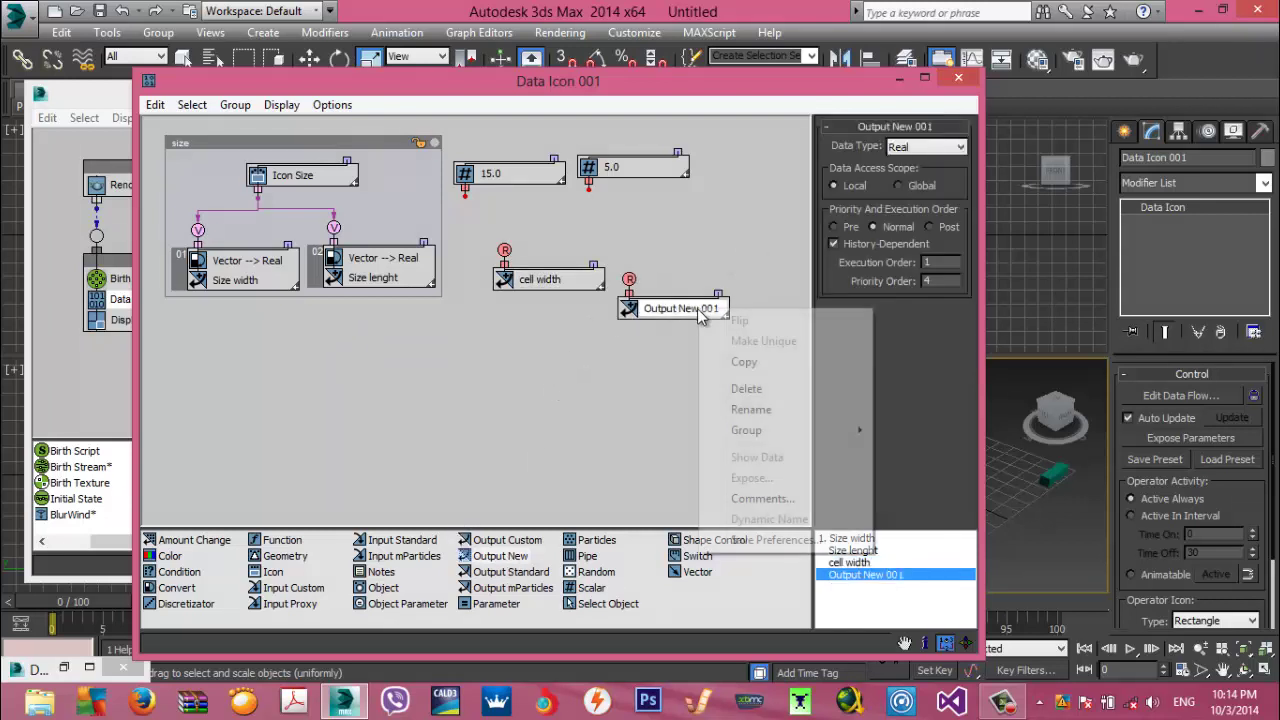
left_click(764, 409)
type("cell ")
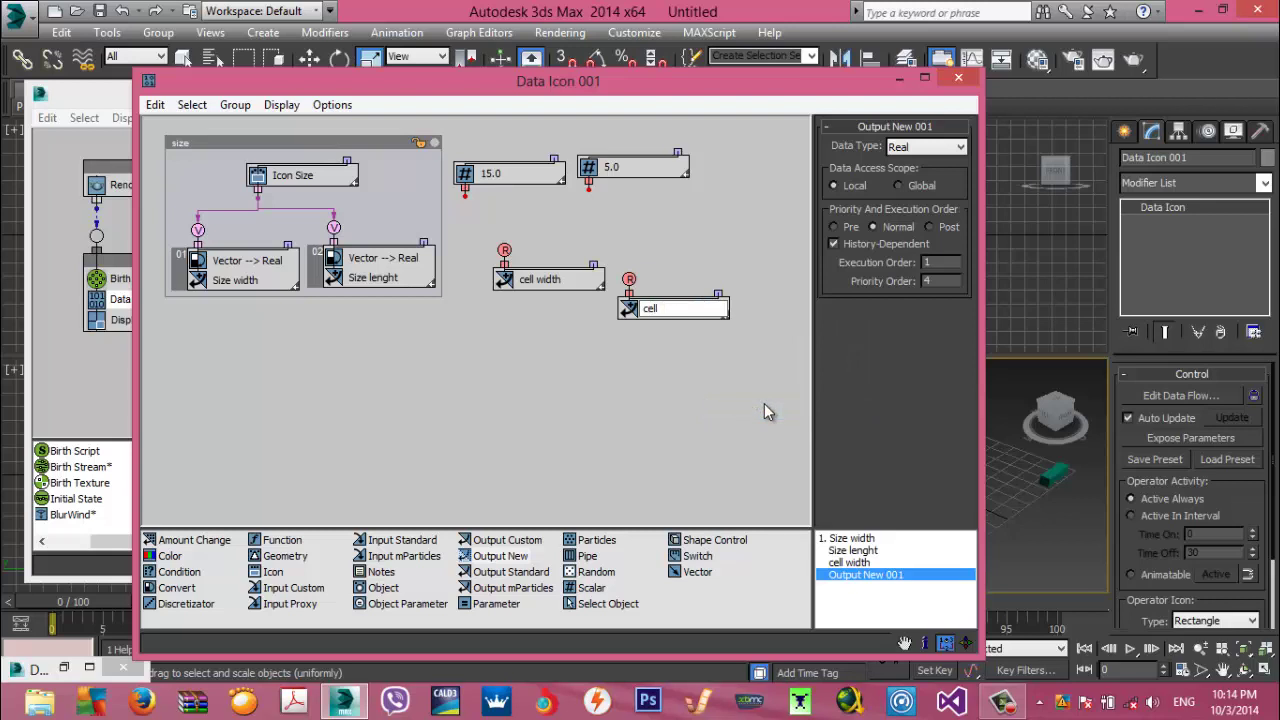
type("height")
key("Return")
Wire scalar 15 to cell width and scalar 5 to cell height, and stack the two docked pairs beside the size group
left_click_drag(629, 279, 589, 190)
left_click_drag(504, 250, 466, 195)
left_click_drag(532, 279, 497, 215)
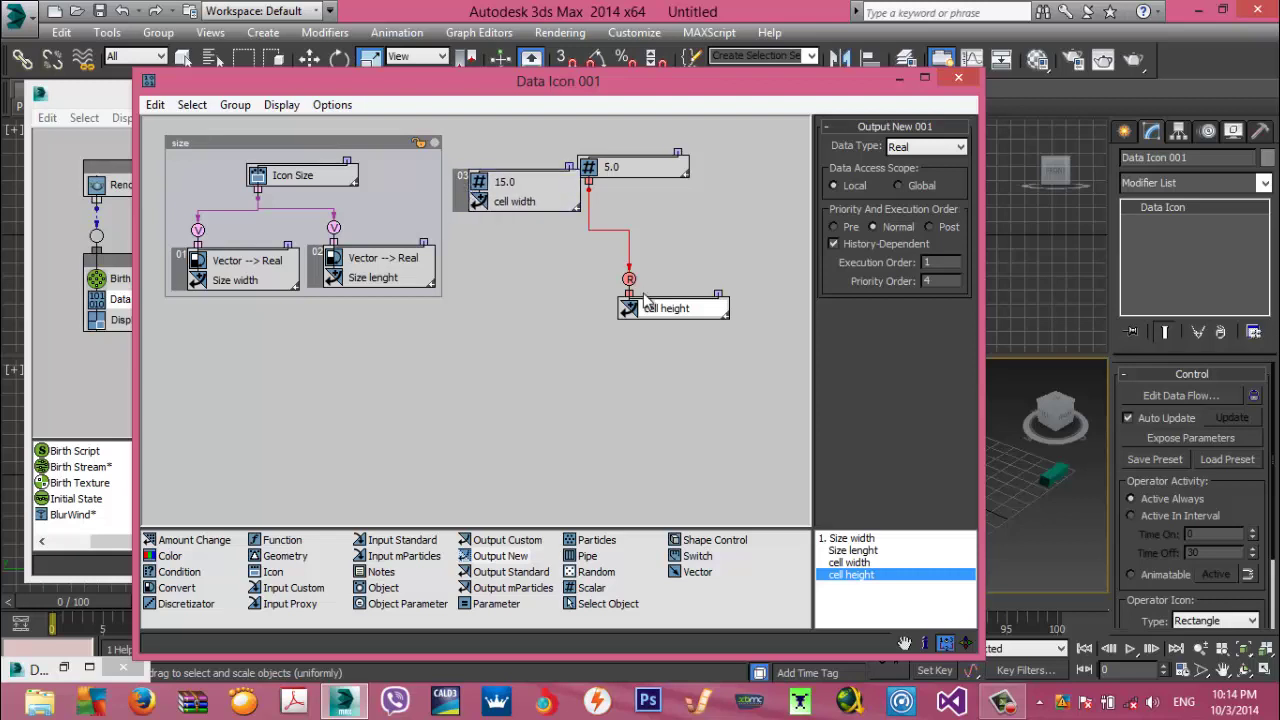
left_click_drag(648, 301, 462, 253)
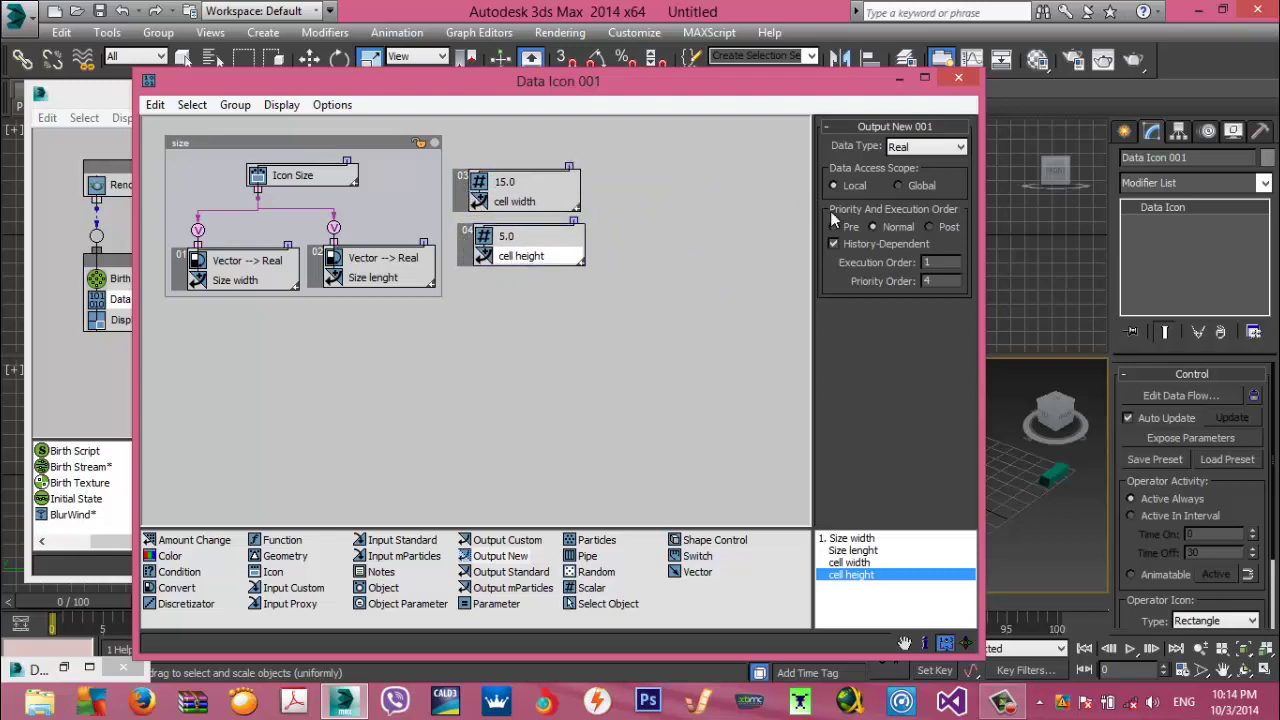
left_click(514, 204)
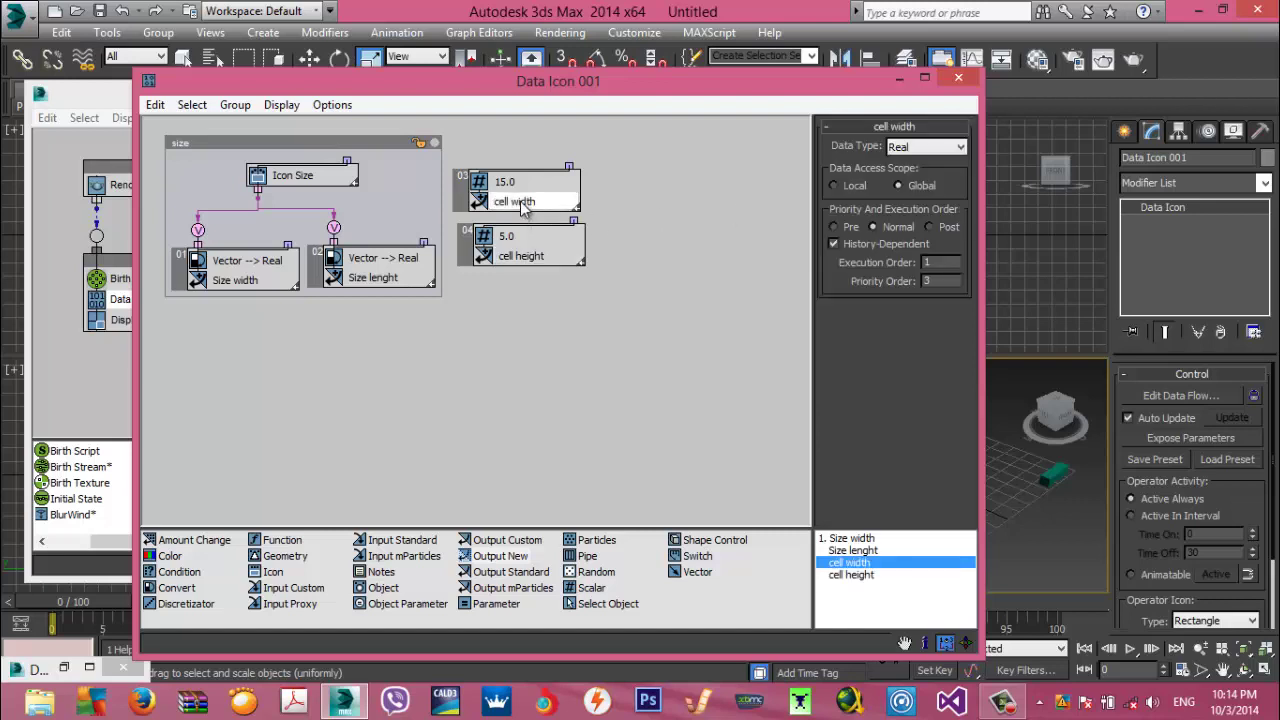
Group the cell width and cell height pairs and rename the group as cell dimension
left_click_drag(648, 306, 446, 144)
left_click(235, 105)
left_click(260, 126)
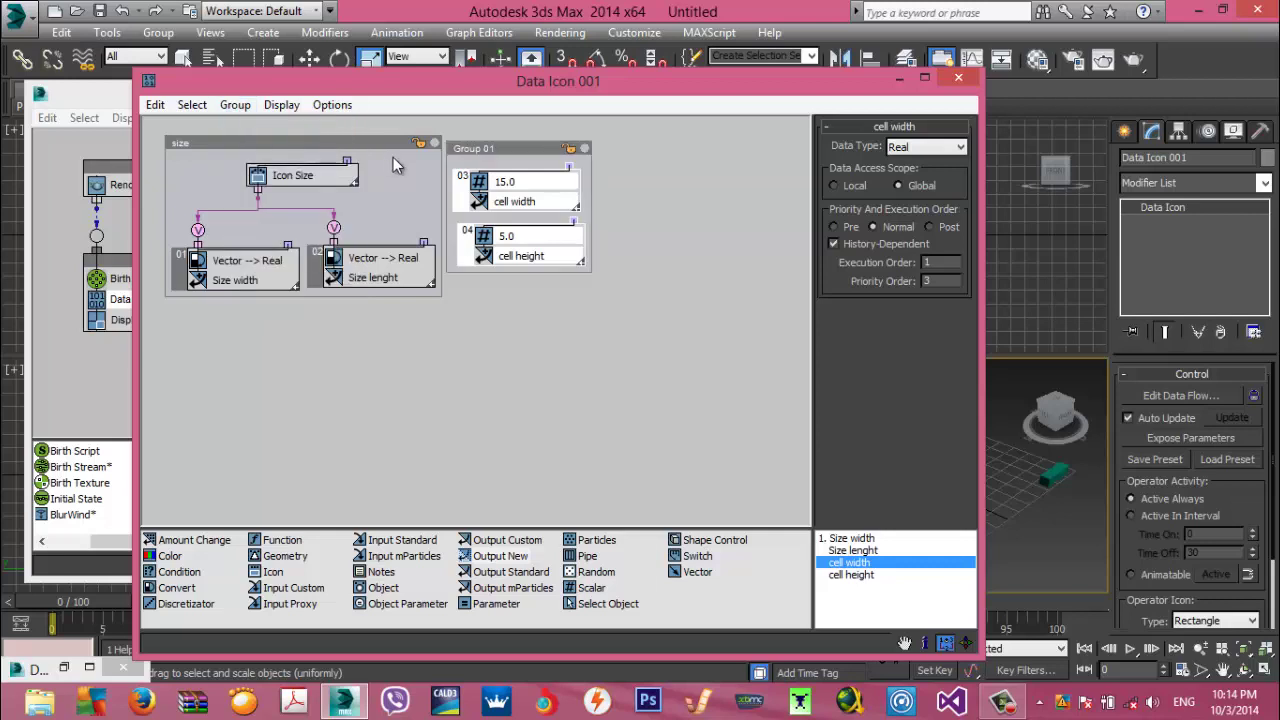
right_click(468, 148)
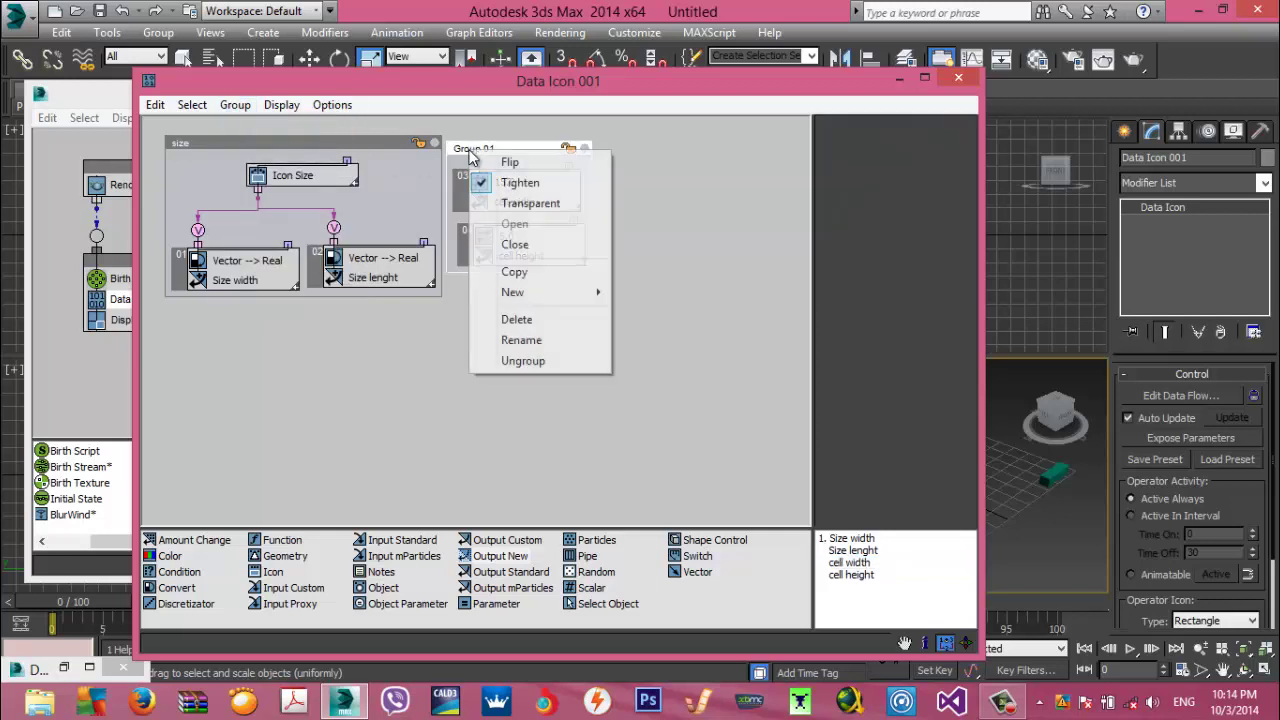
left_click(567, 336)
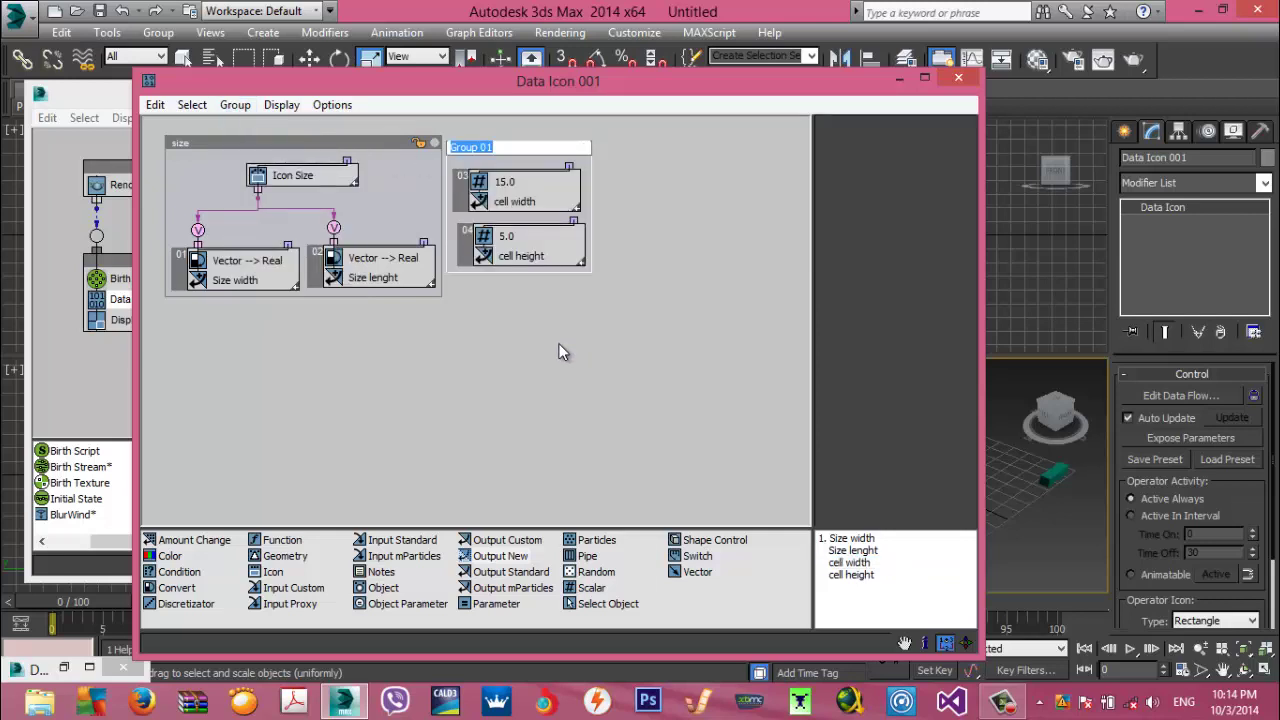
type("cell dimension")
key("Return")
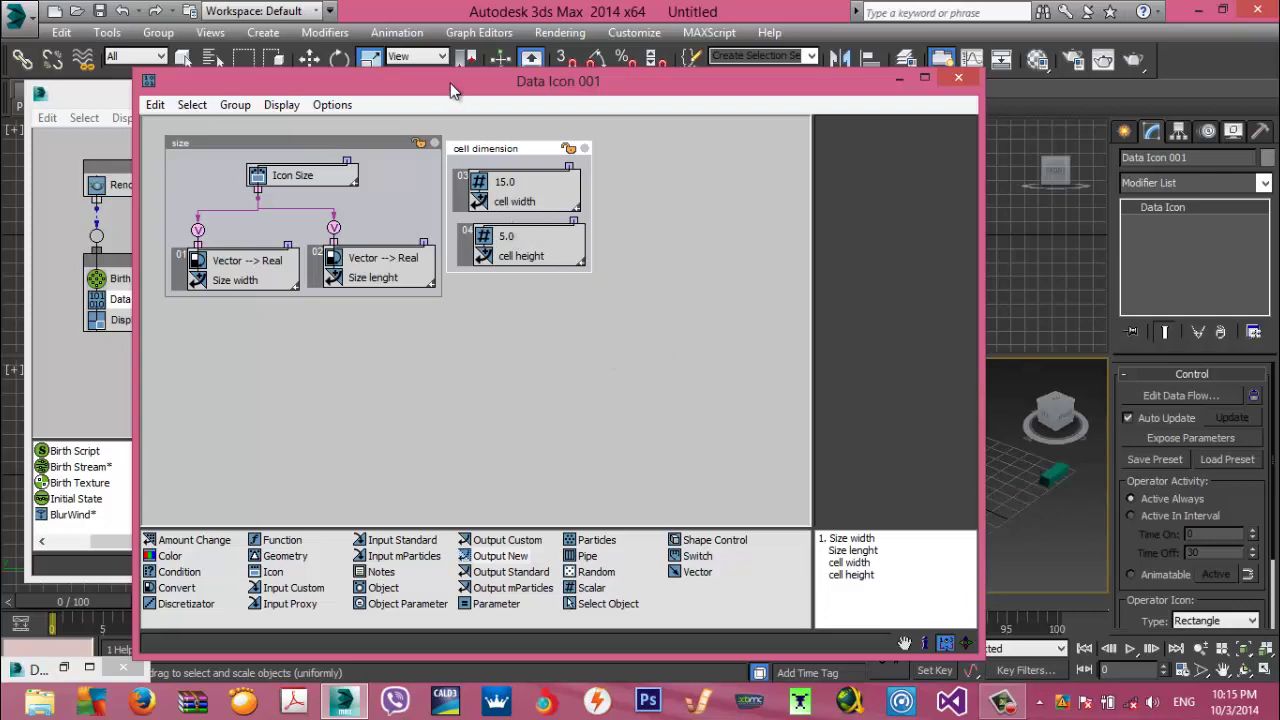
Move the cell dimension group directly beneath the size group and shift the data flow window toward the screen corner
left_click_drag(452, 81, 355, 70)
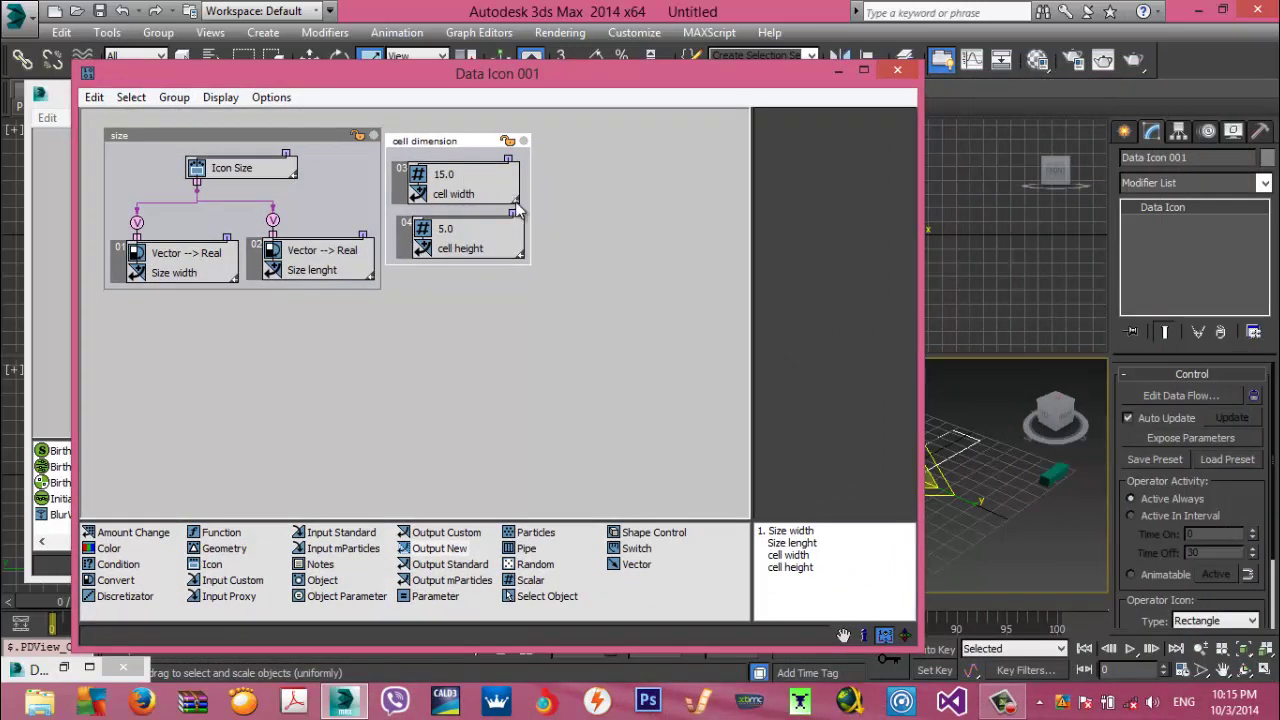
left_click_drag(464, 150, 181, 307)
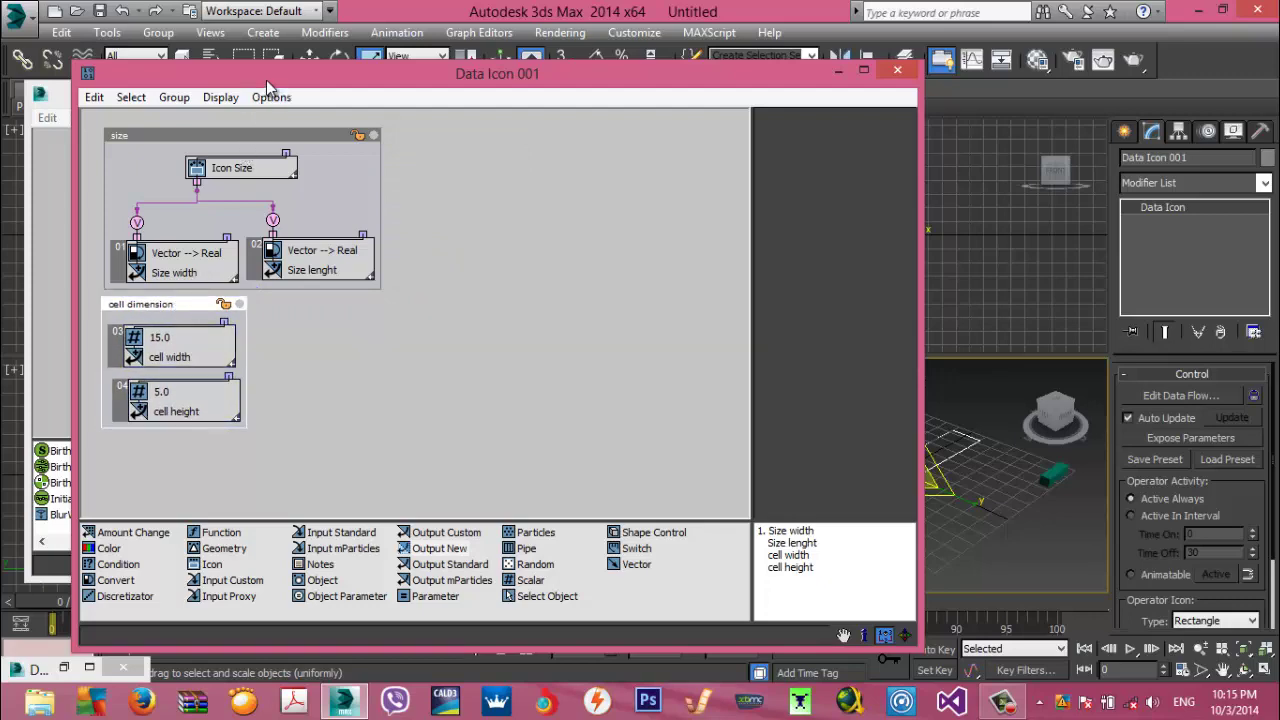
mouse_move(266, 82)
left_mouse_down()
mouse_move(595, 78)
mouse_move(247, 65)
left_mouse_up()
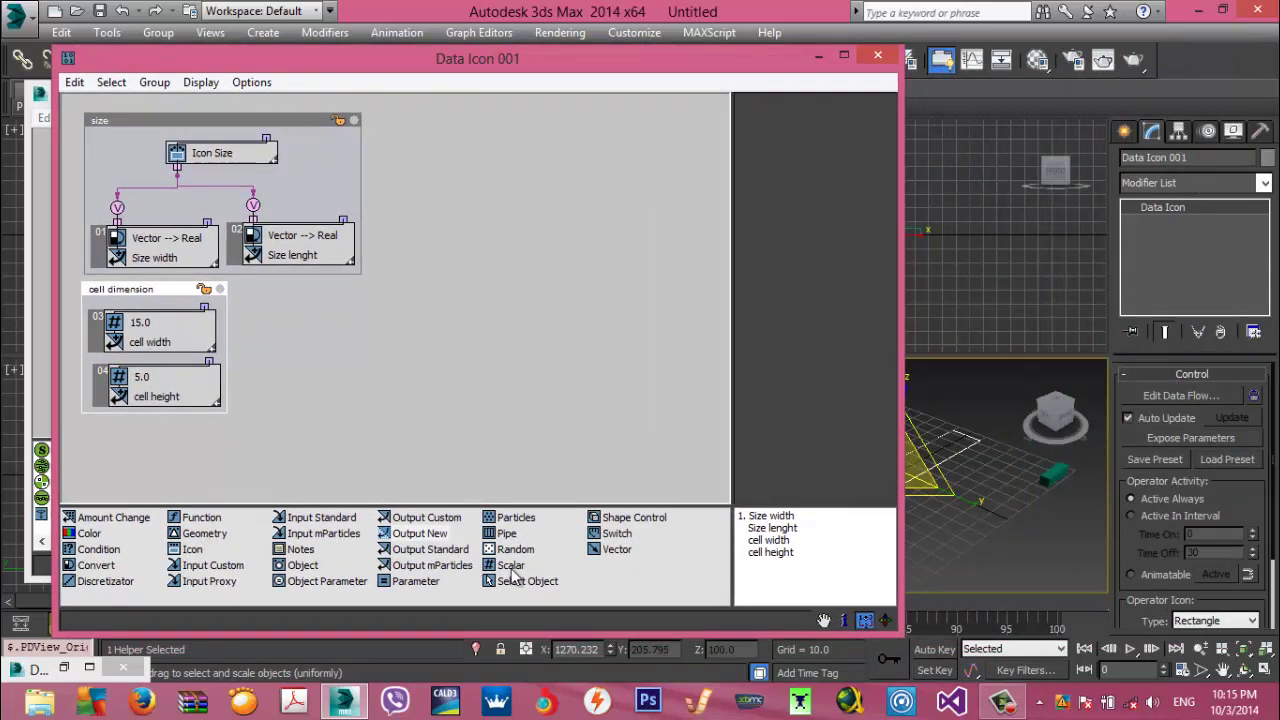
Add an Integer-type Scalar sub-operator with value 1 and wire it into a new Amount Change sub-operator of type Spawn
left_click_drag(511, 577, 420, 222)
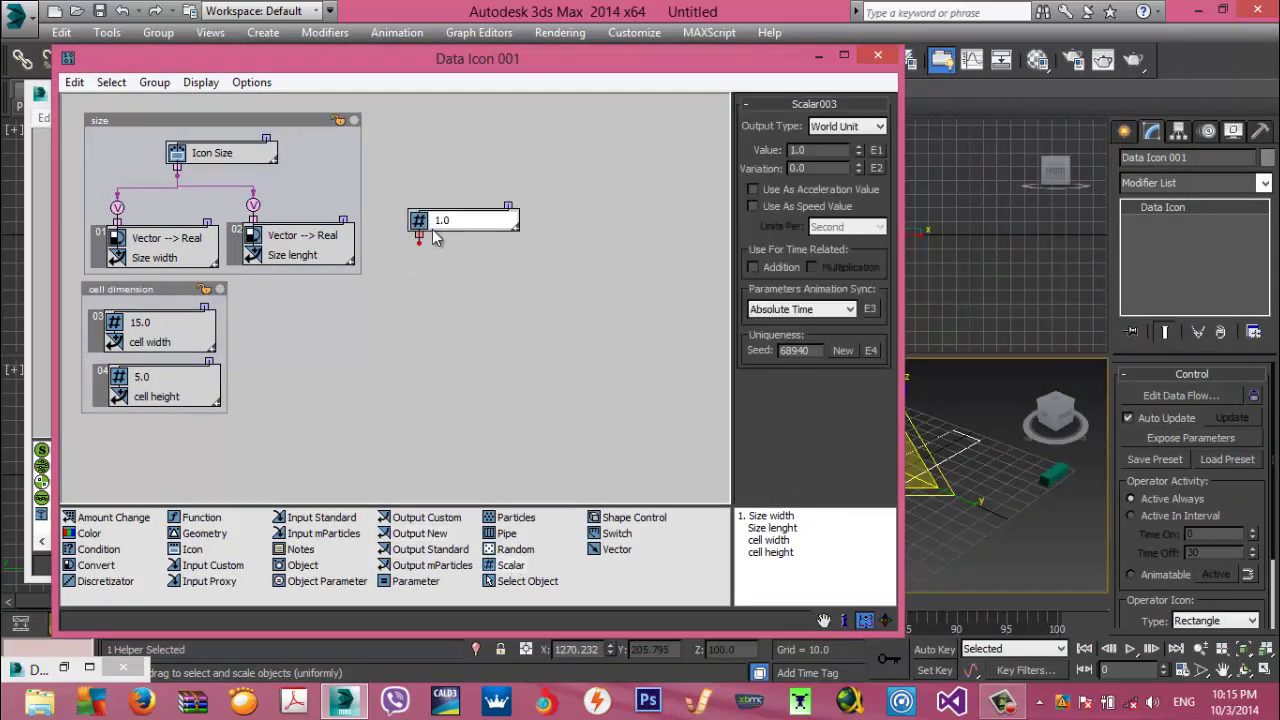
left_click(847, 128)
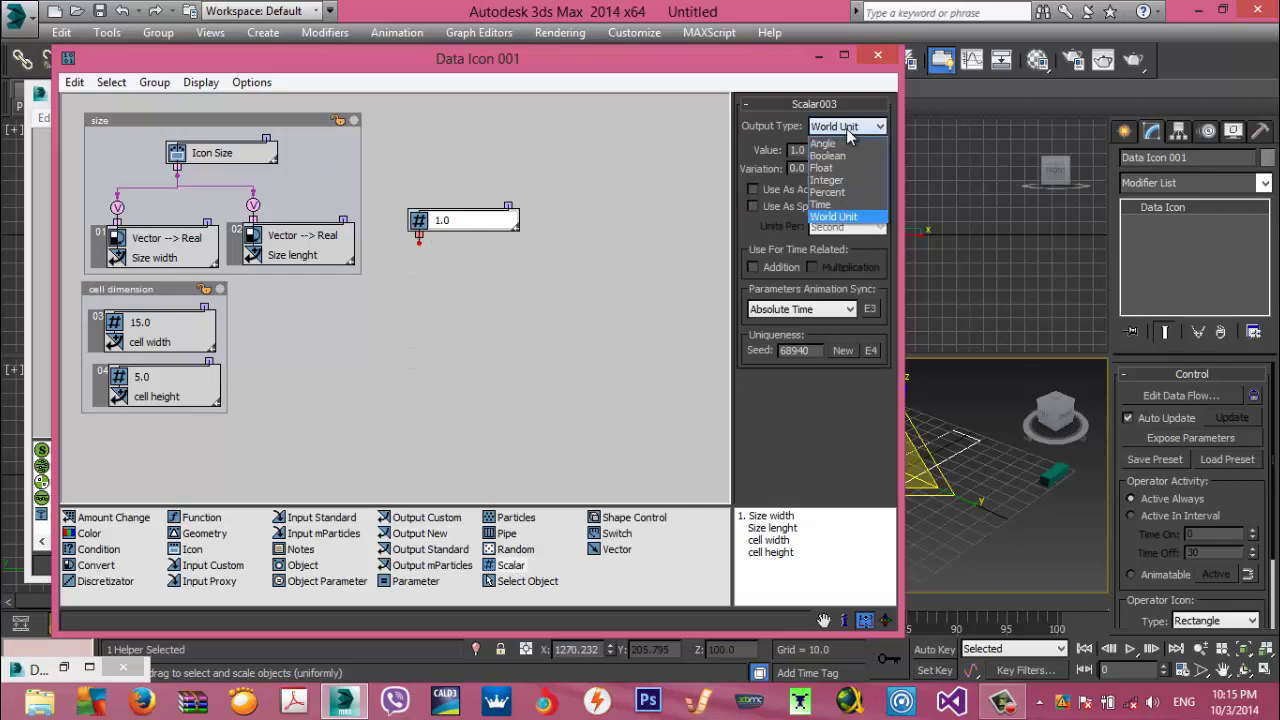
left_click(830, 180)
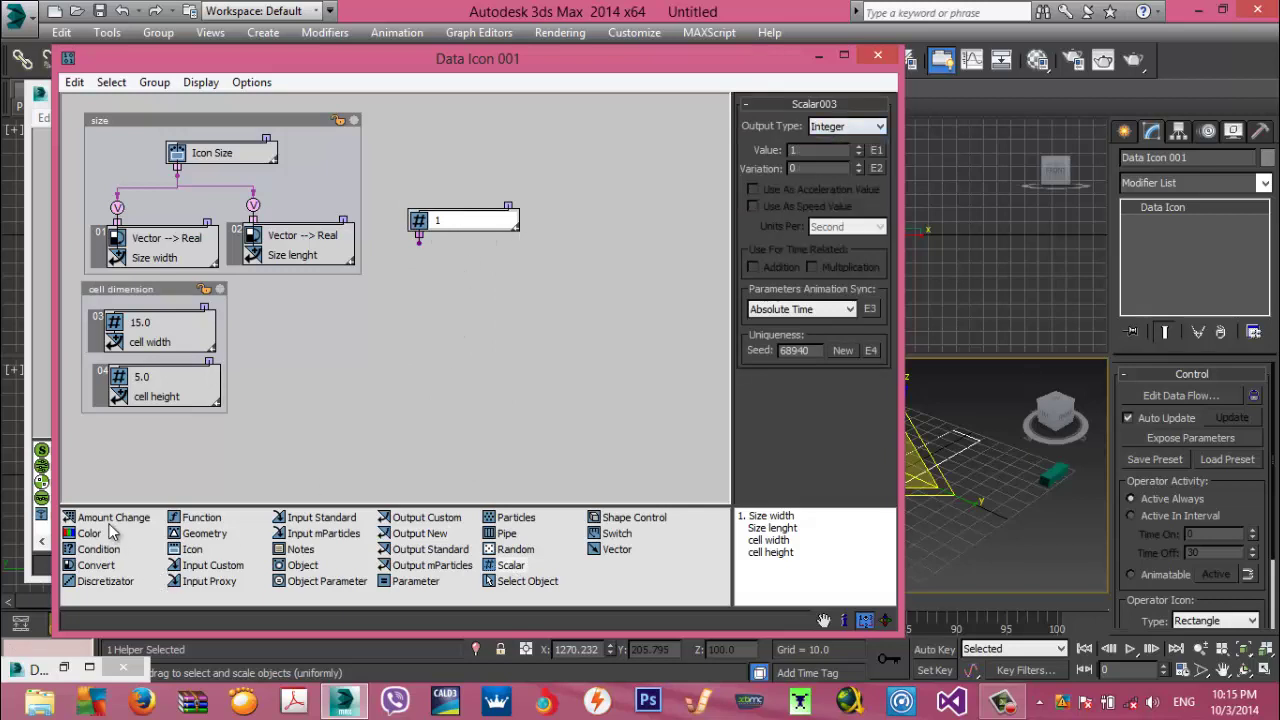
mouse_move(113, 518)
left_mouse_down()
mouse_move(462, 297)
mouse_move(497, 291)
mouse_move(445, 310)
mouse_move(419, 236)
left_mouse_up()
left_click(471, 315)
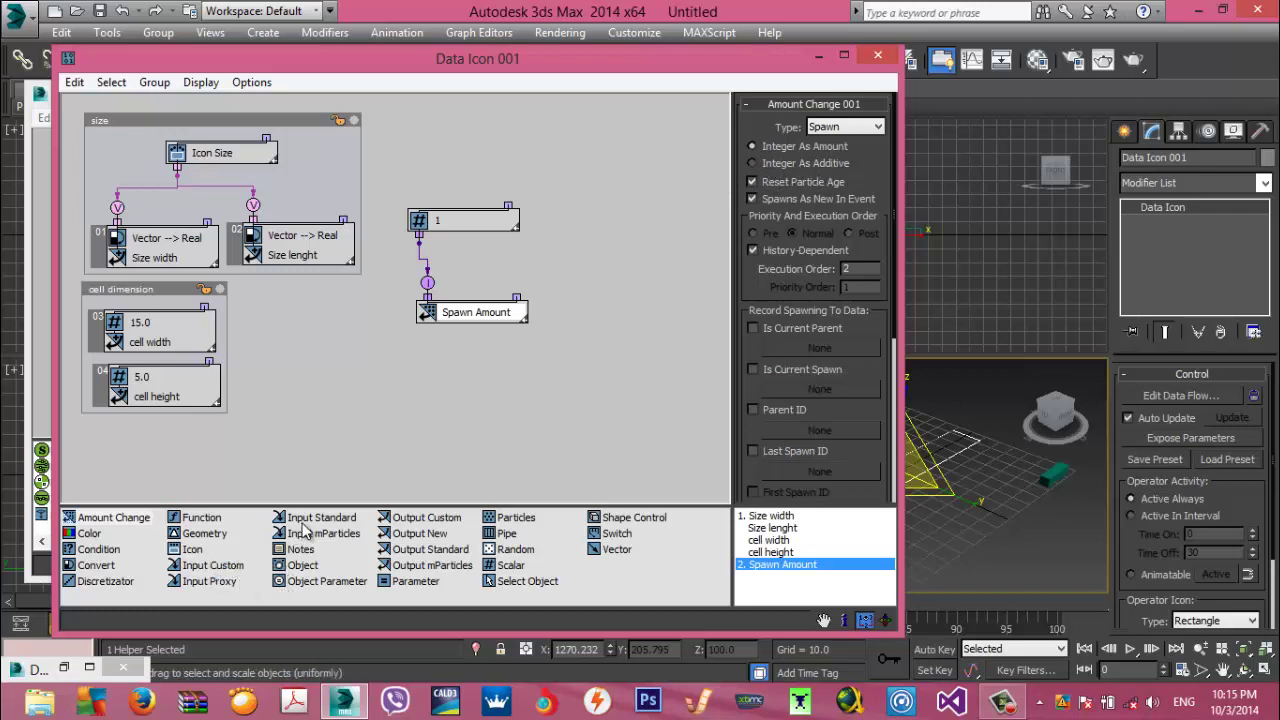
Add an Input Standard sub-operator set to New In Event and wire it to the Spawn Amount operator's filter input
left_click_drag(310, 517, 570, 235)
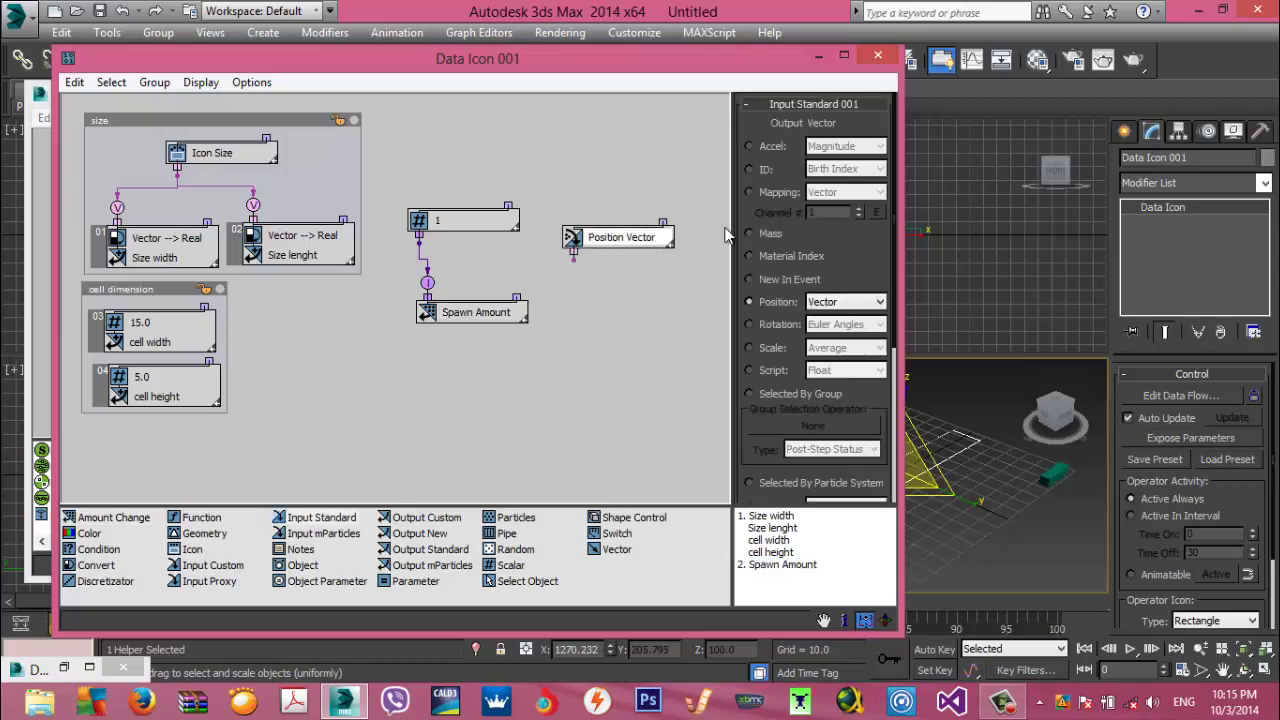
left_click(750, 279)
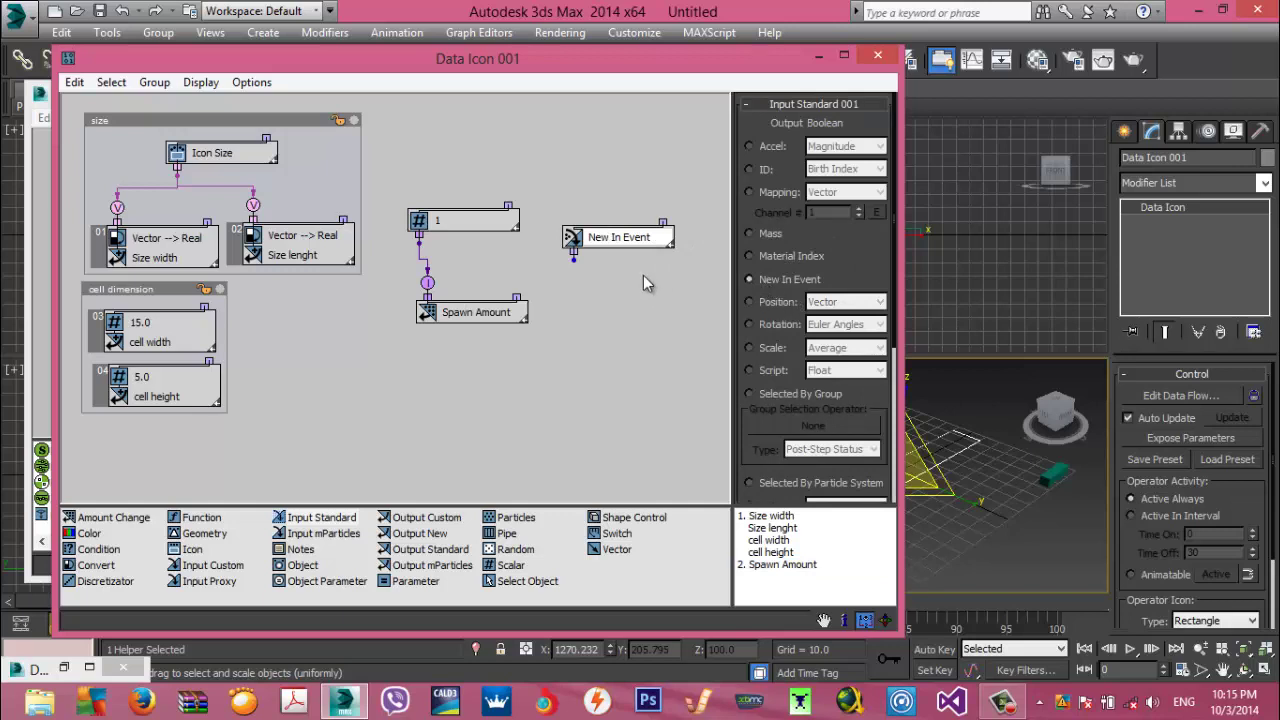
mouse_move(573, 257)
left_mouse_down()
mouse_move(519, 287)
mouse_move(578, 246)
left_mouse_up()
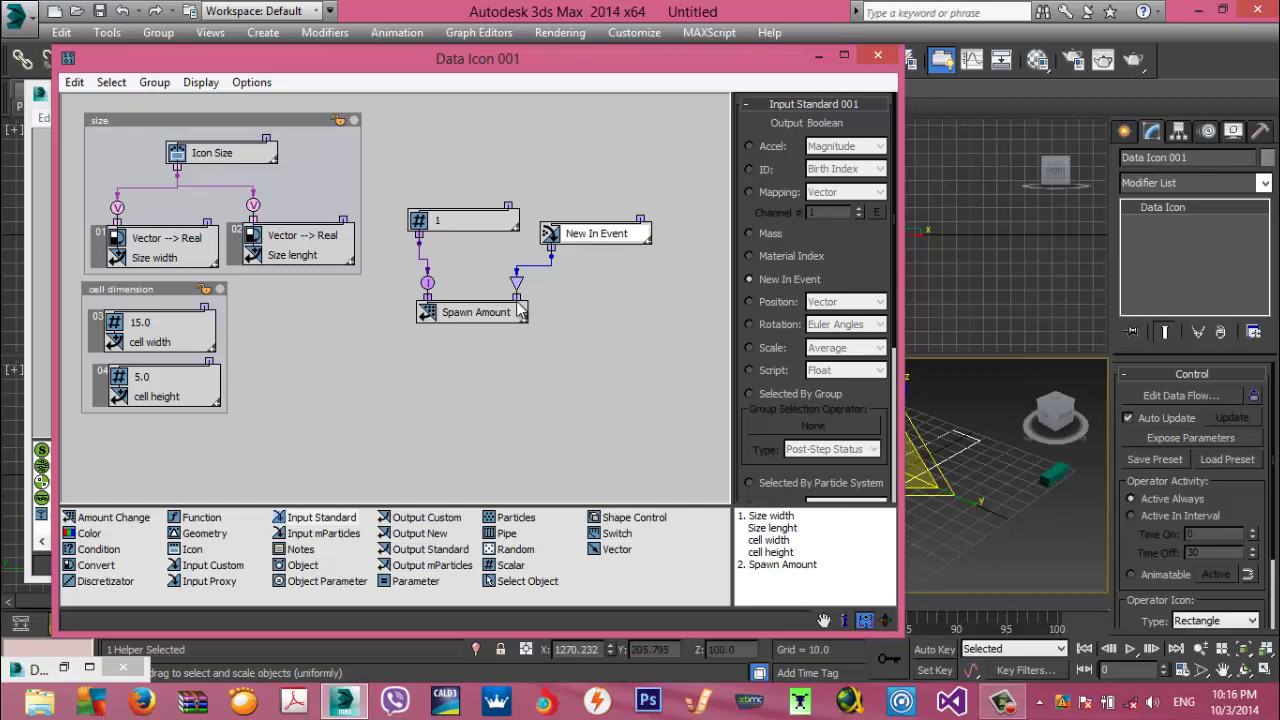
Group the integer scalar, New In Event and Spawn Amount sub-operators, and rename the group as Particle spawn
left_click_drag(393, 174, 667, 340)
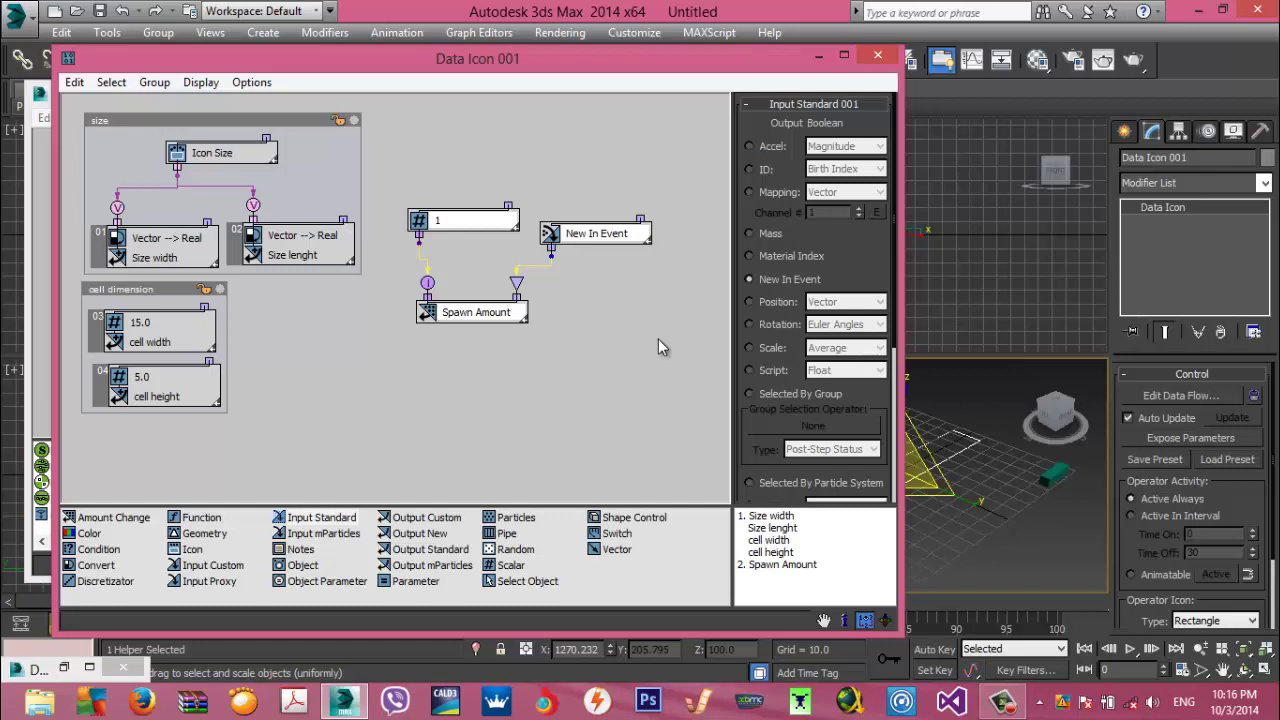
right_click(467, 224)
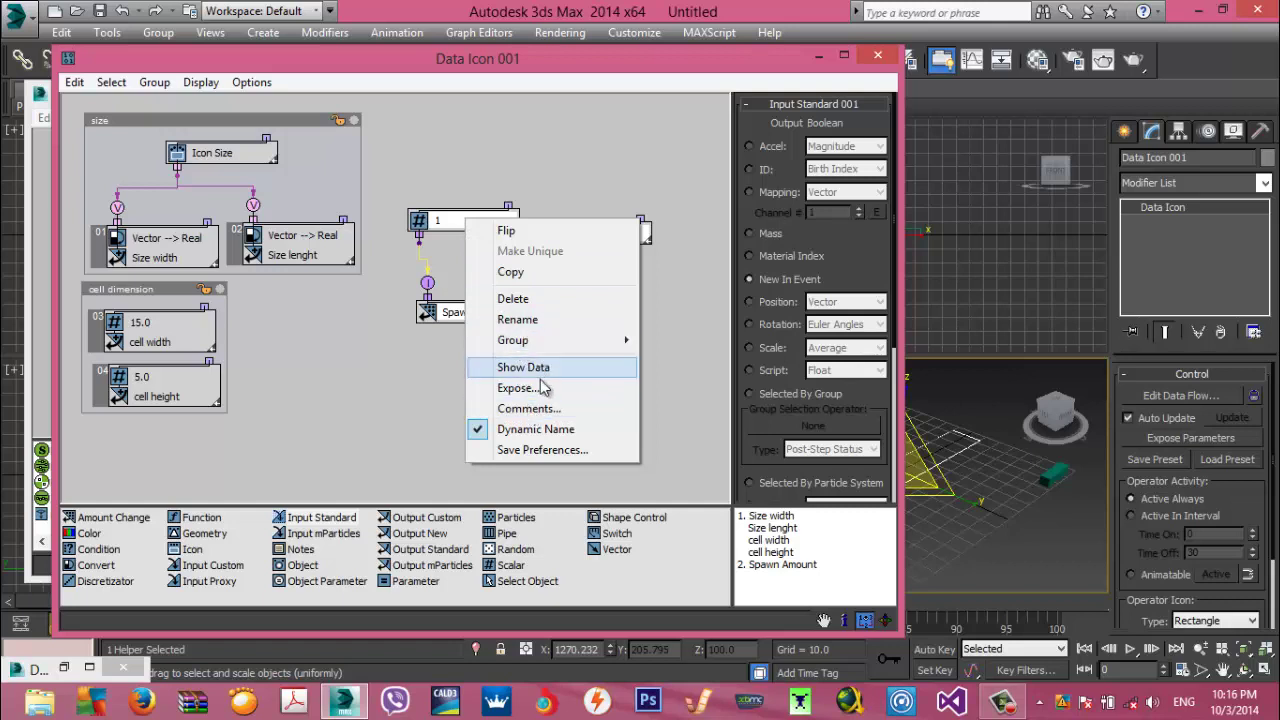
mouse_move(542, 342)
left_click(657, 342)
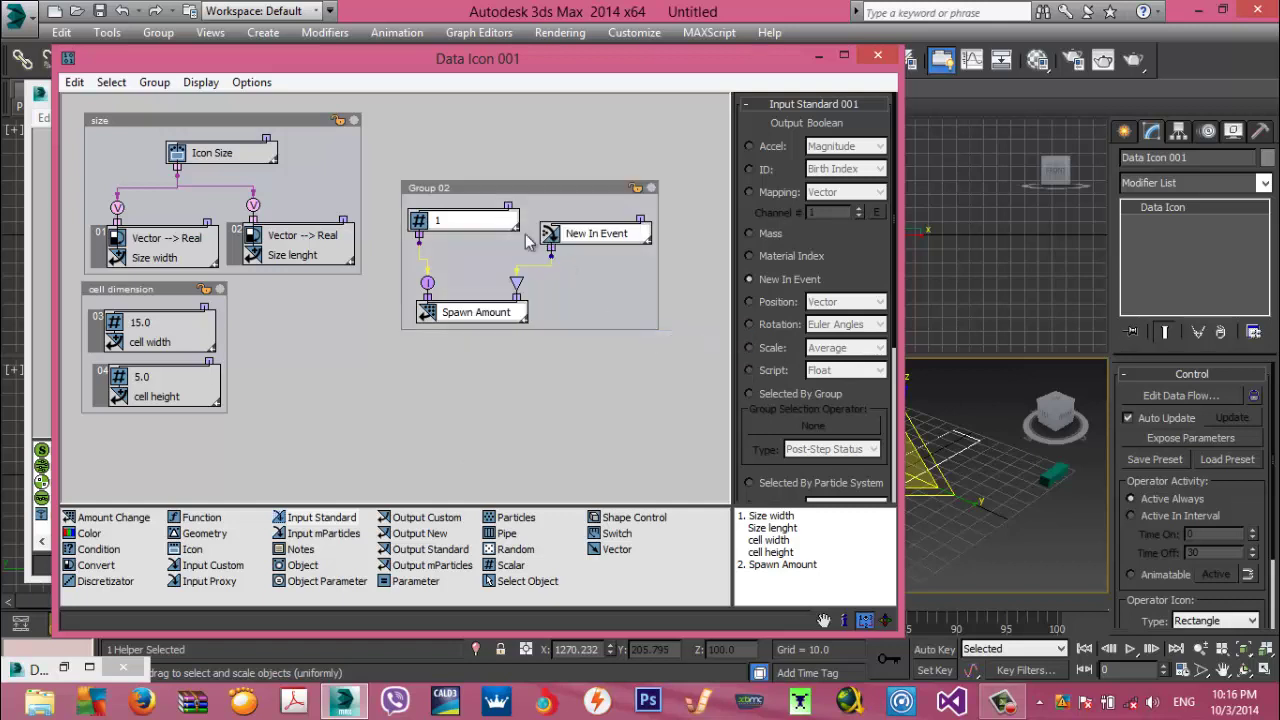
right_click(437, 193)
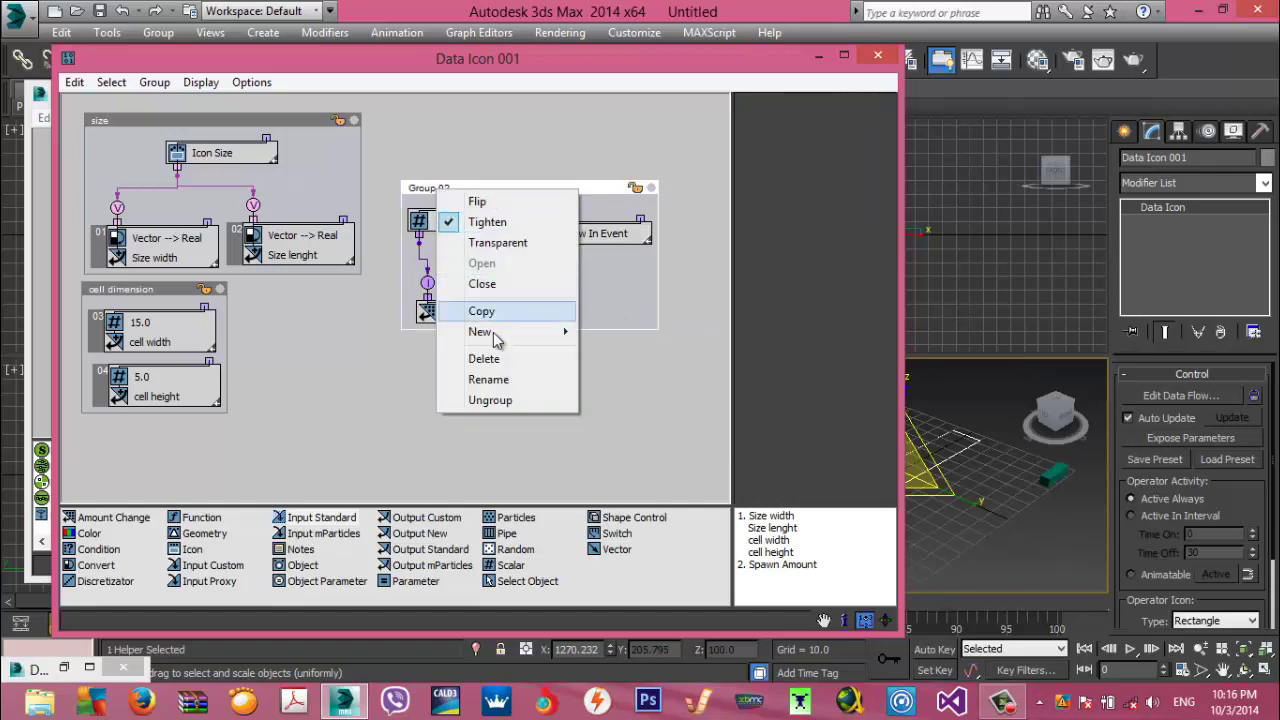
left_click(493, 380)
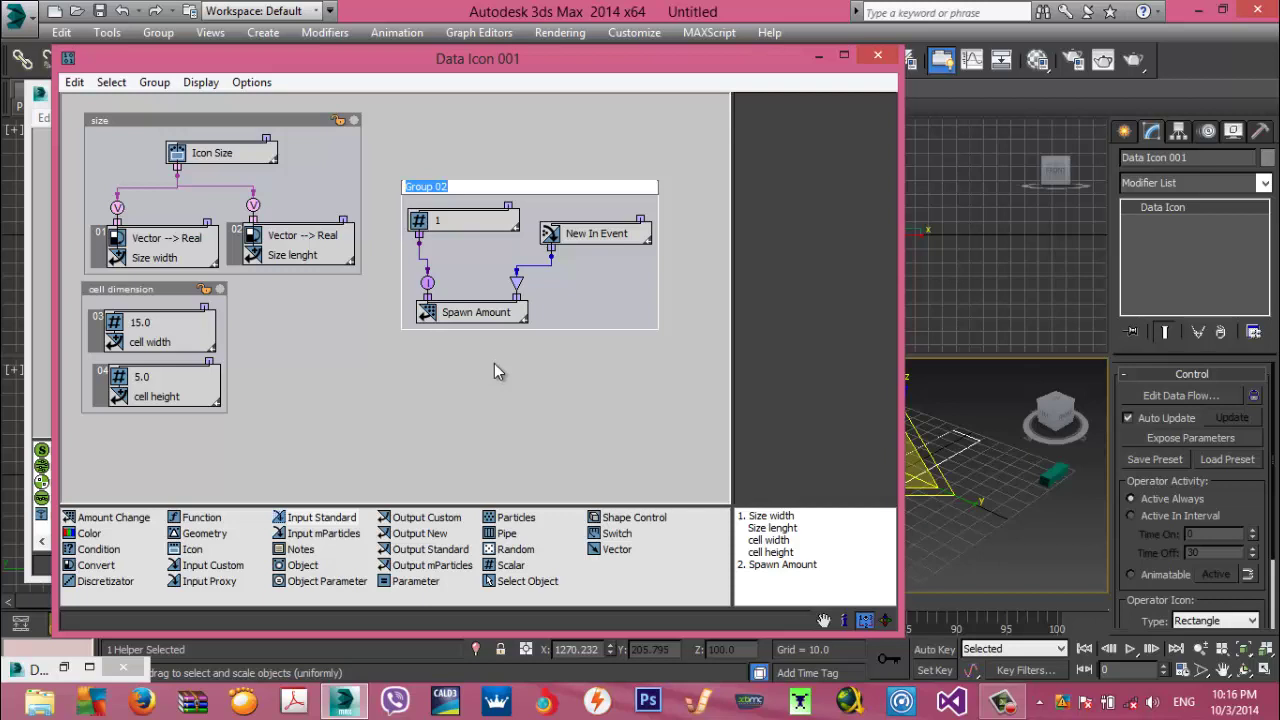
type("Particle spawn")
key("Return")
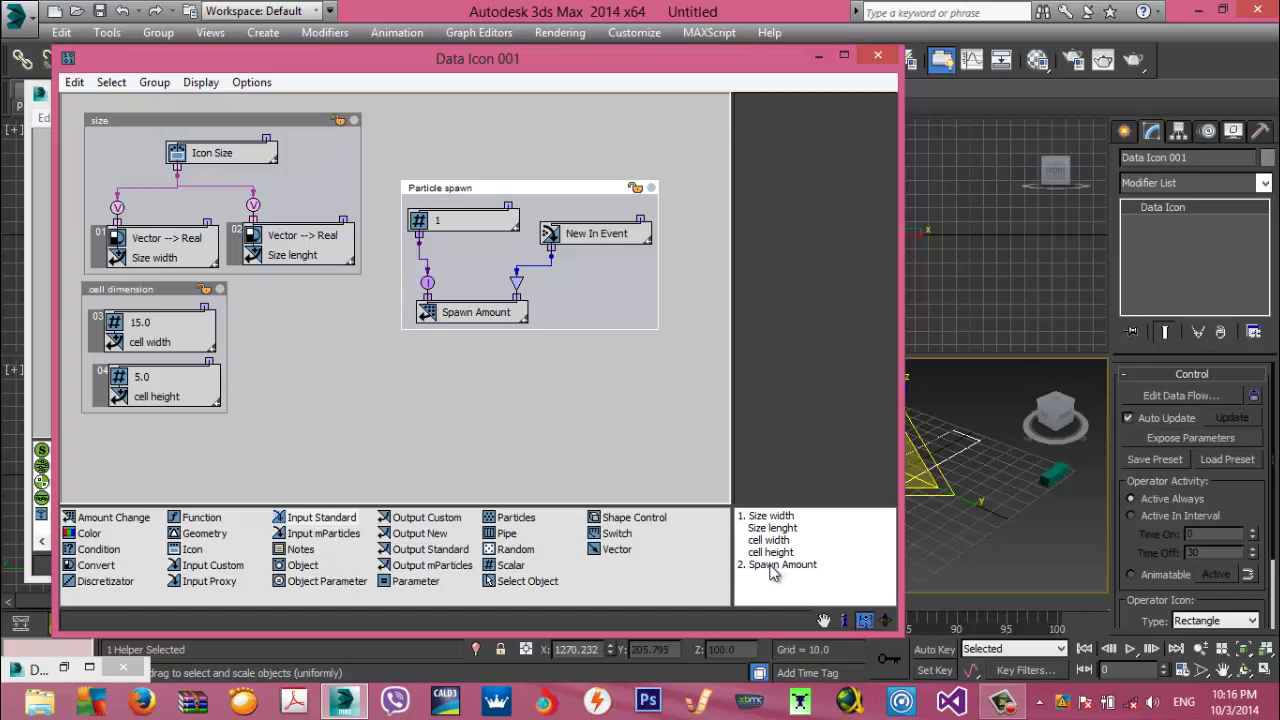
Set the Spawn Amount operator's execution order to 1 and move the Particle spawn group beside the size group
left_click(773, 565)
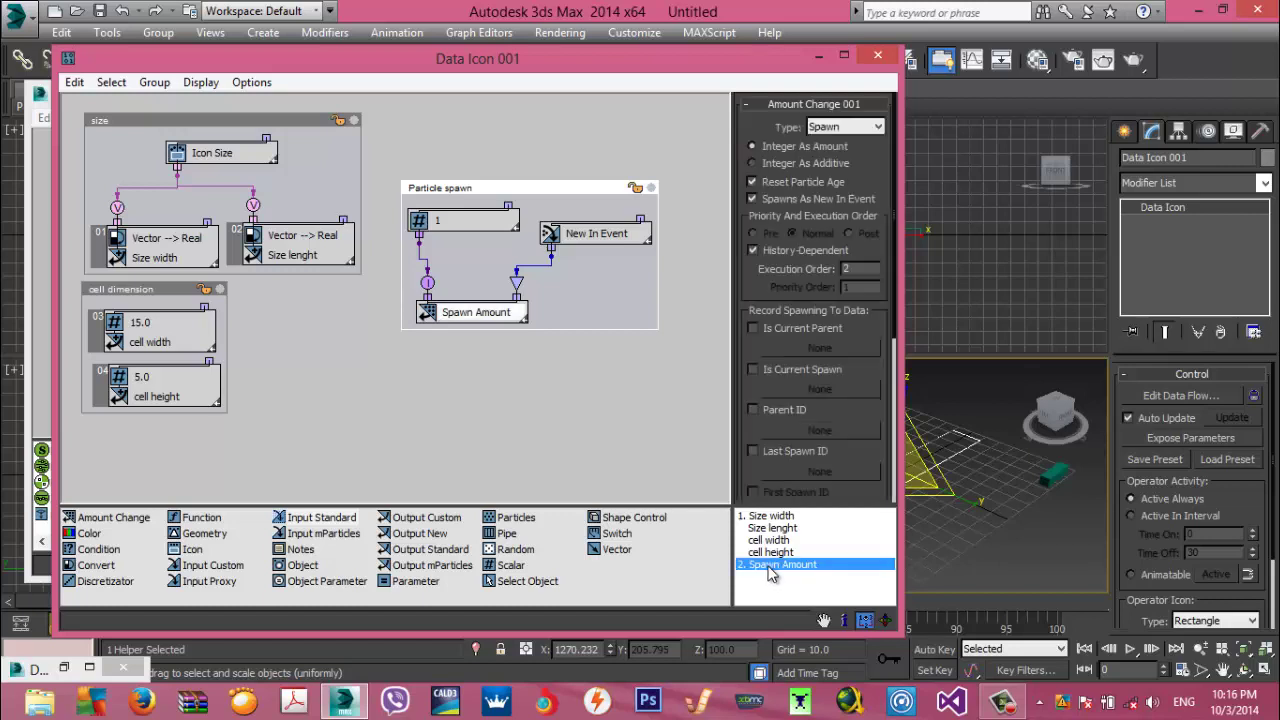
left_click_drag(745, 422, 770, 86)
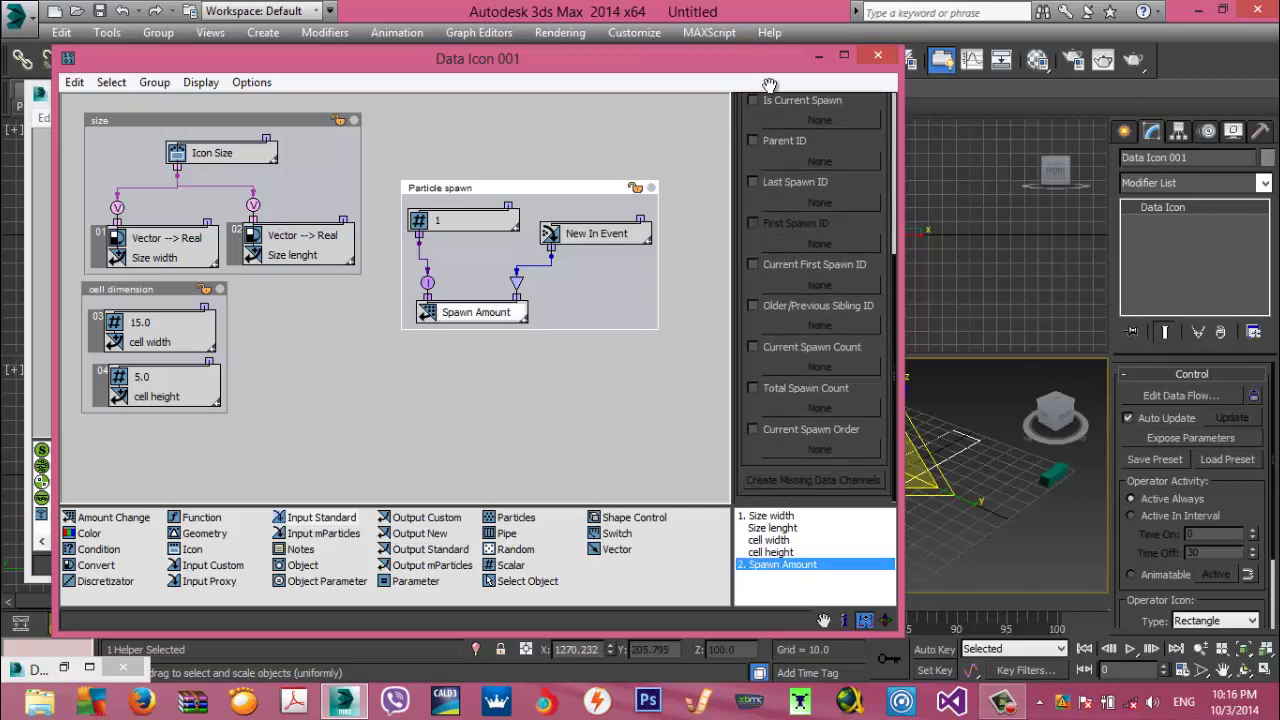
left_click(484, 316)
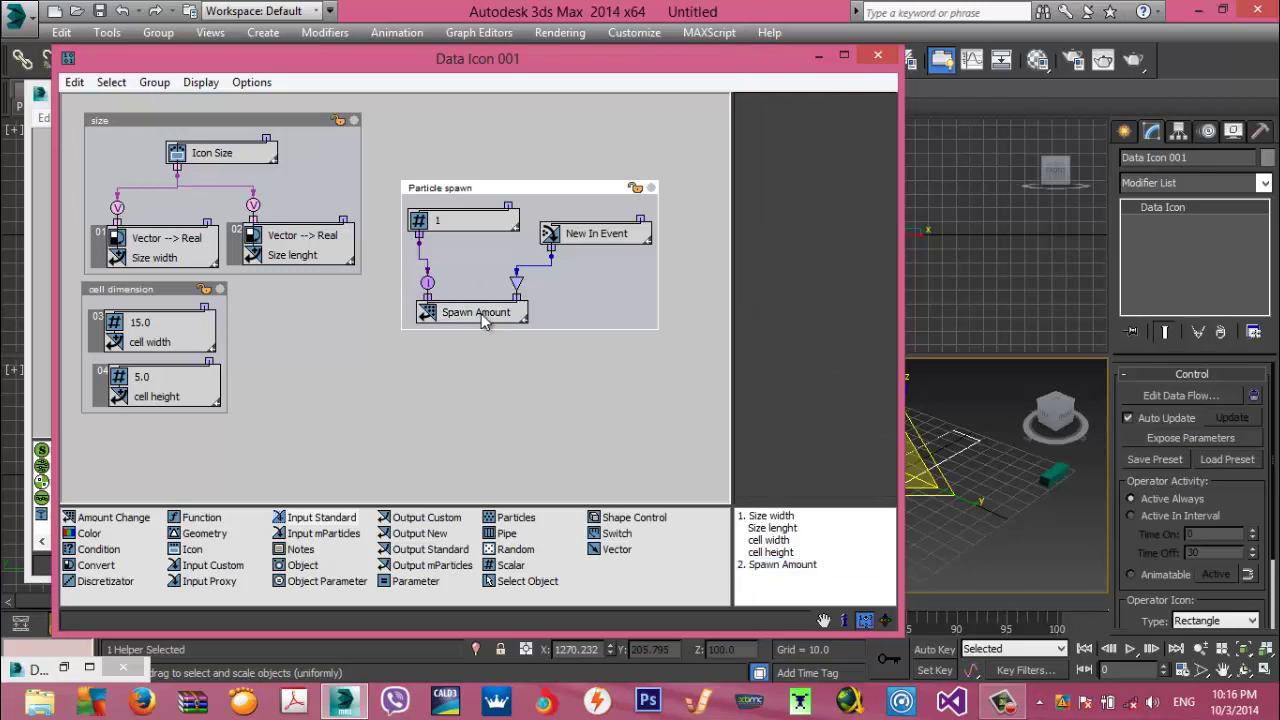
left_click(488, 317)
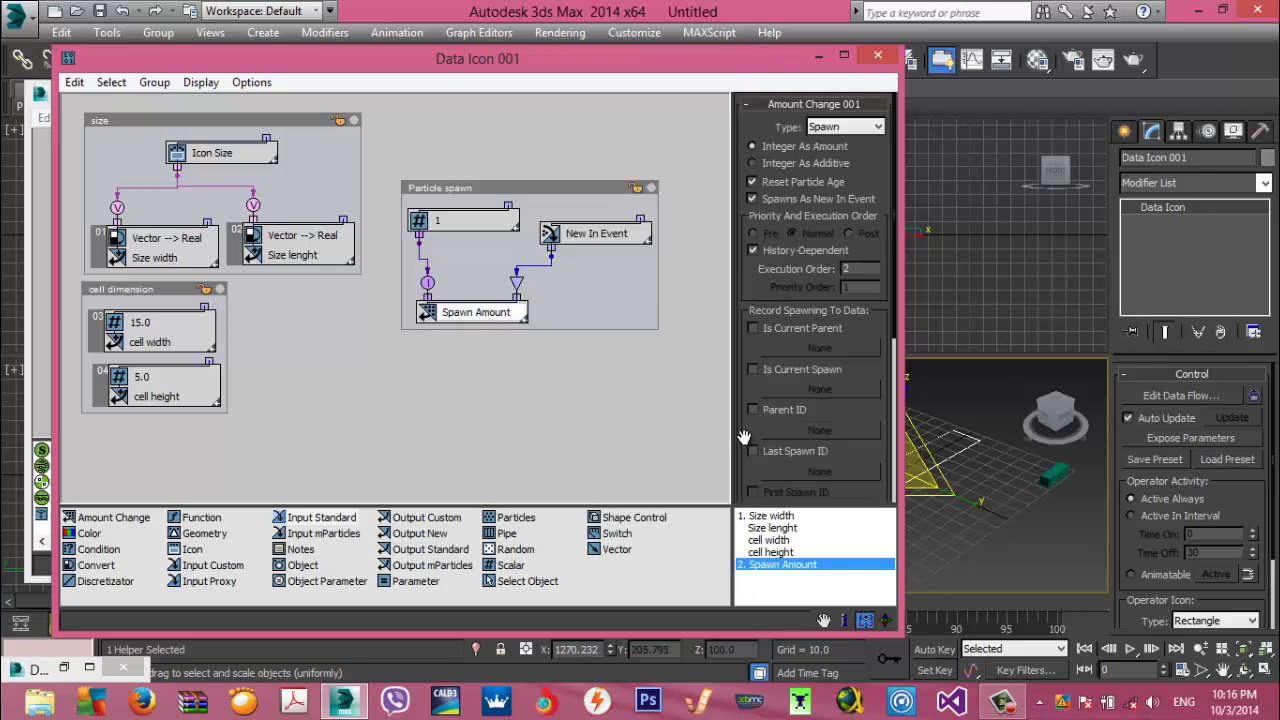
mouse_move(744, 437)
left_mouse_down()
mouse_move(751, 357)
mouse_move(751, 426)
left_mouse_up()
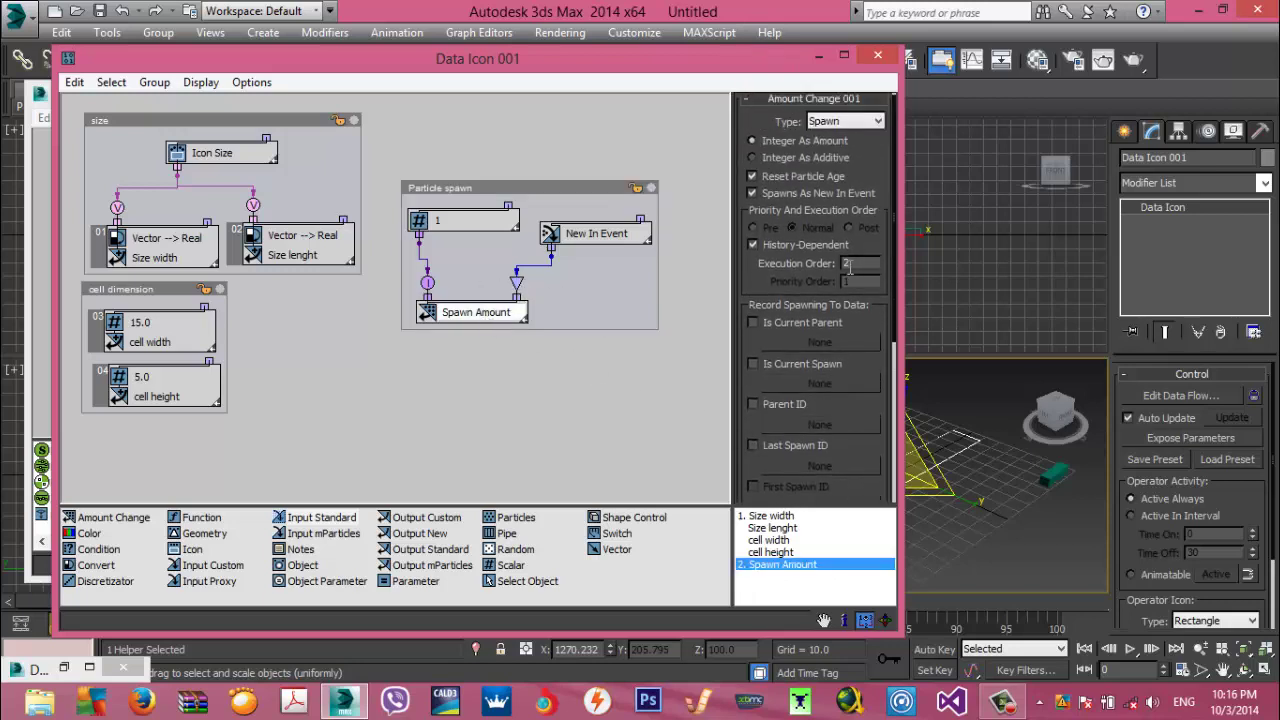
key("Return")
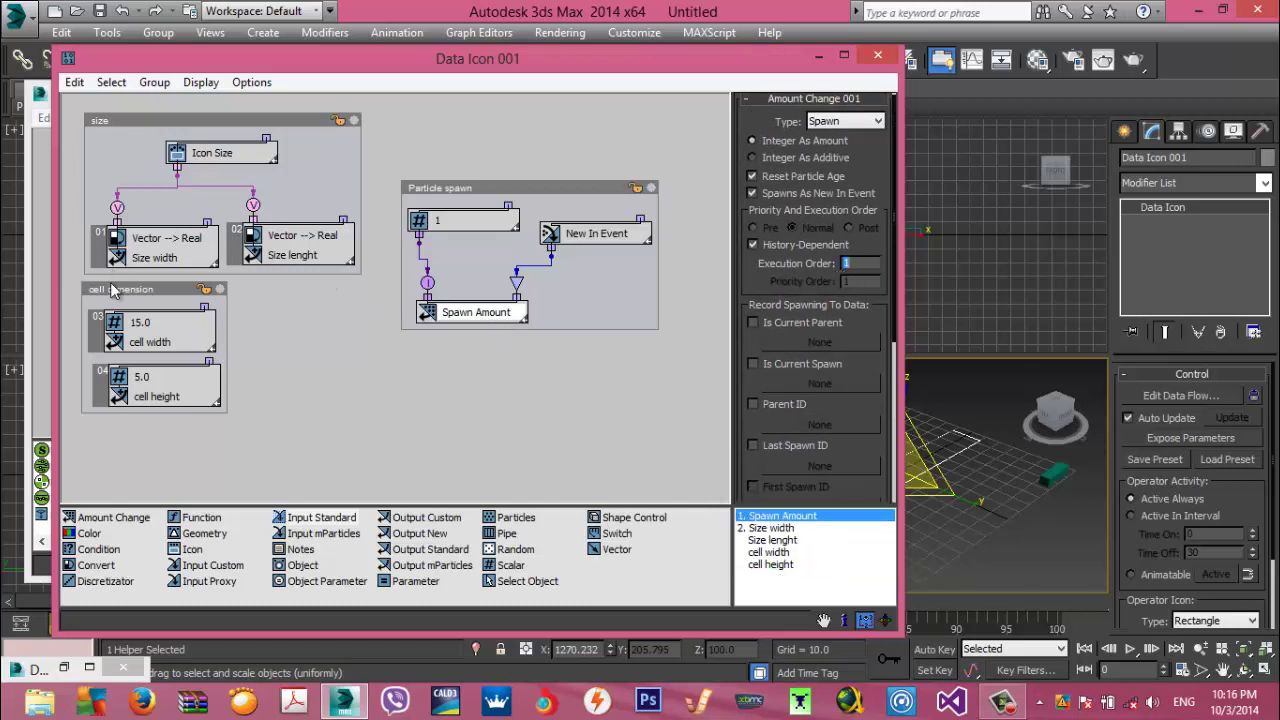
left_click_drag(445, 188, 416, 121)
Expose the Value parameter of the integer scalar in the Particle spawn group with the label "NumOfBricks:"
left_click(415, 157)
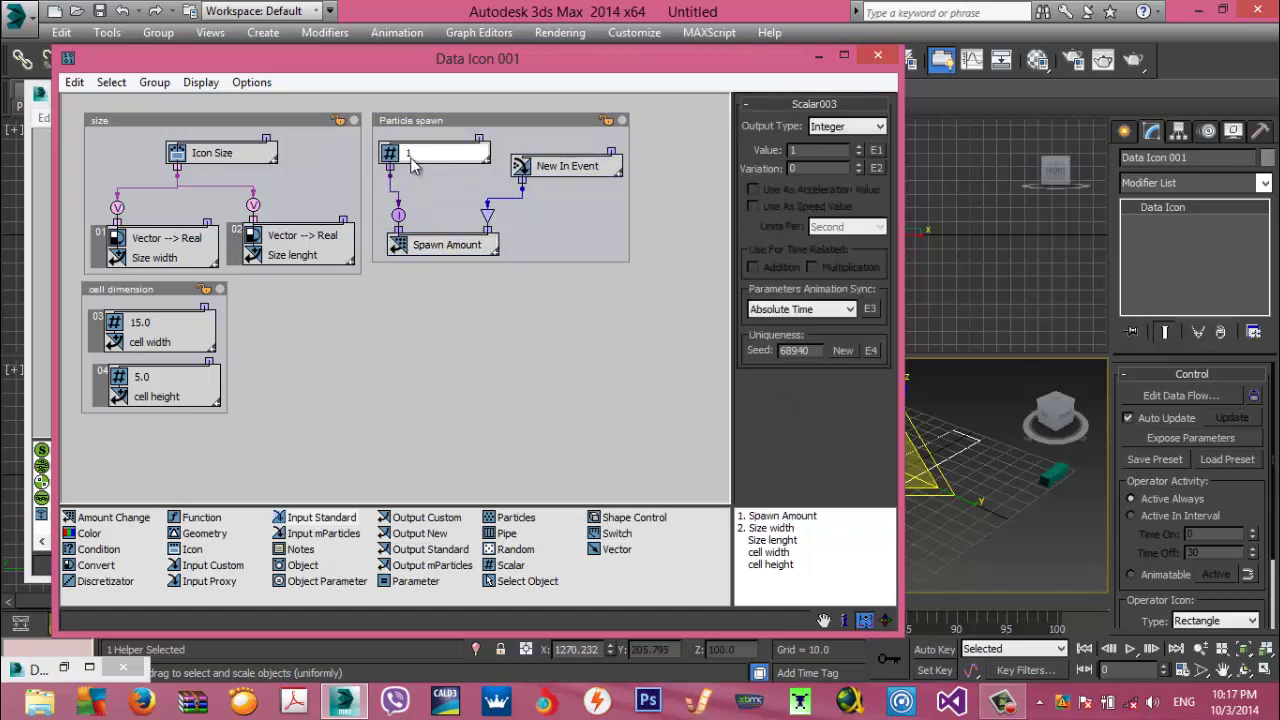
right_click(432, 154)
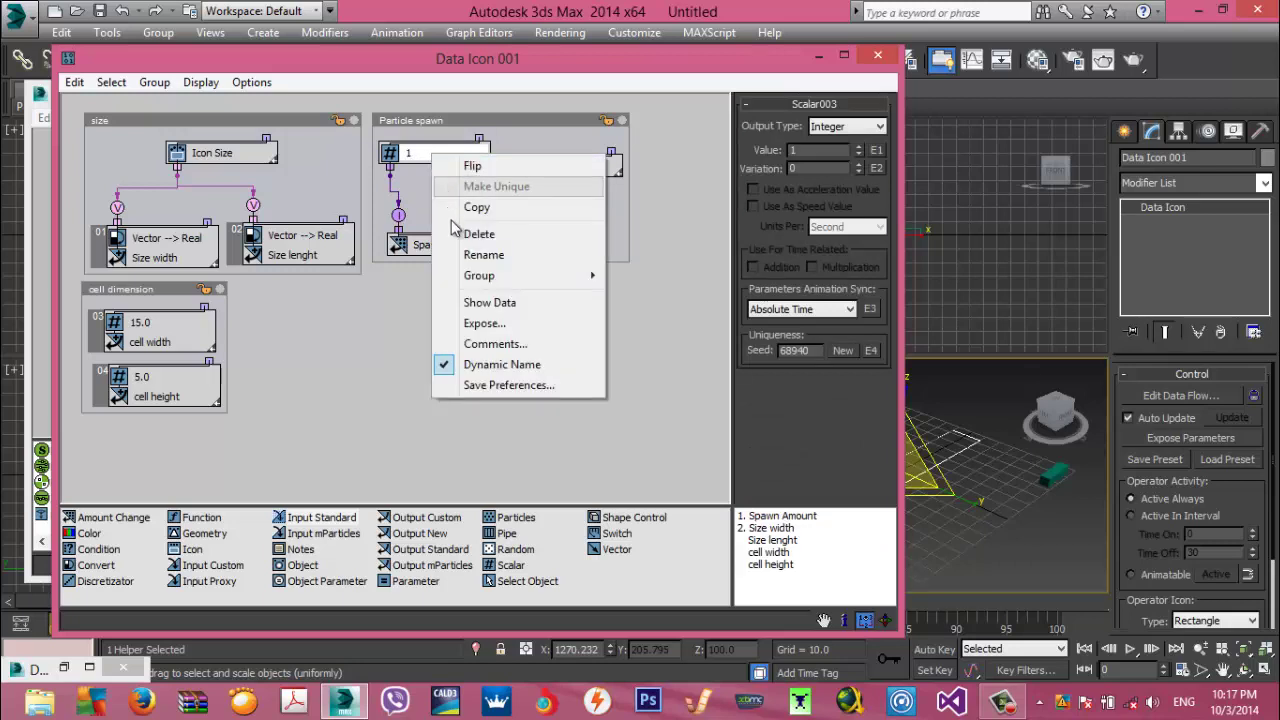
left_click(516, 324)
left_click(498, 301)
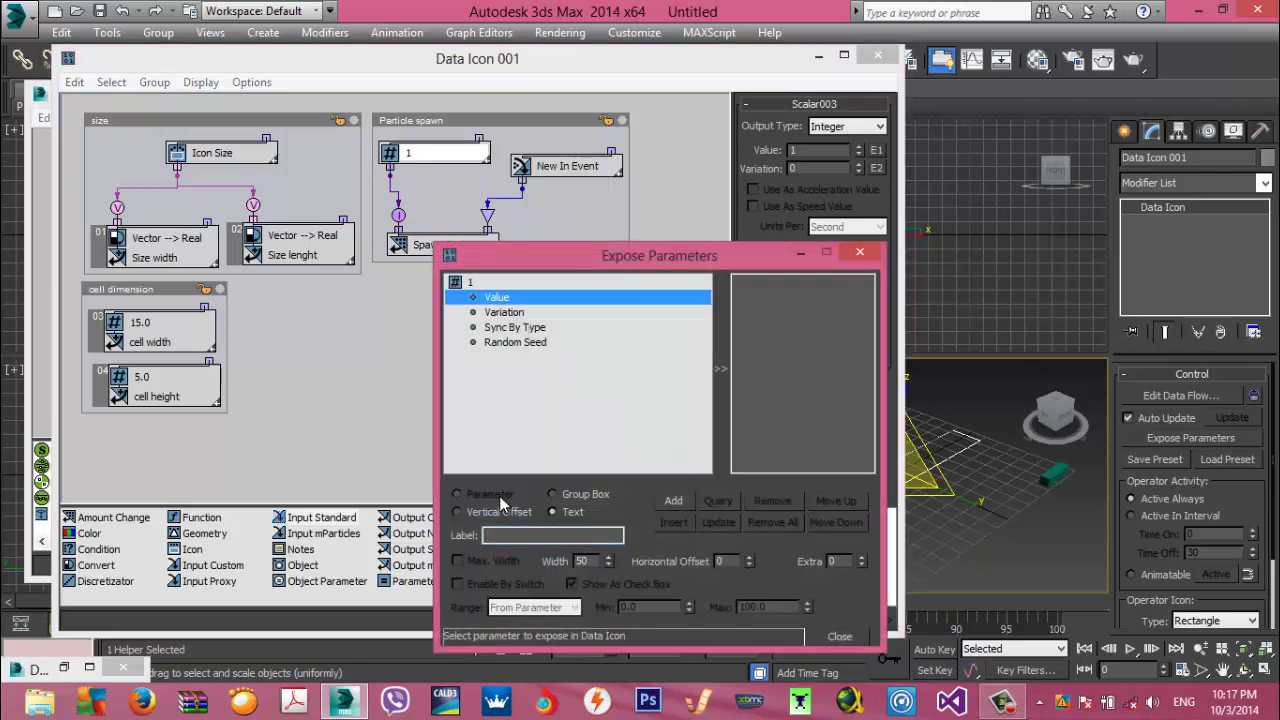
left_click(518, 537)
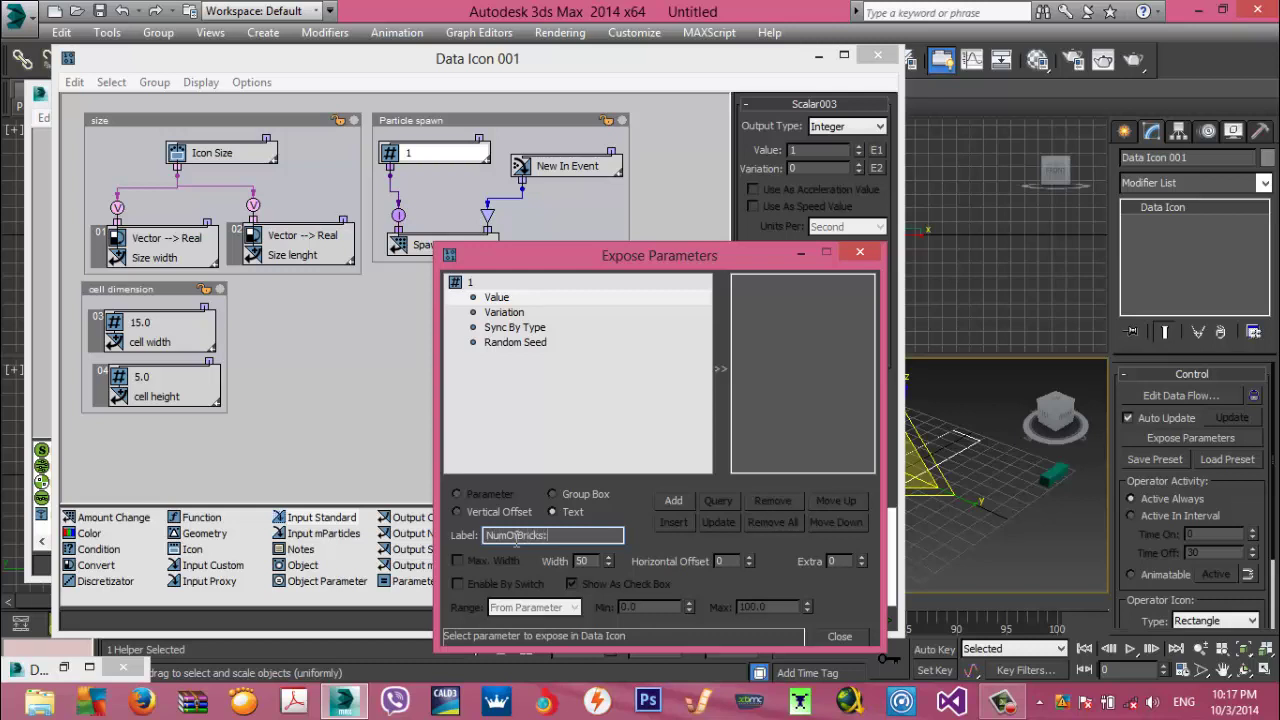
left_click(670, 504)
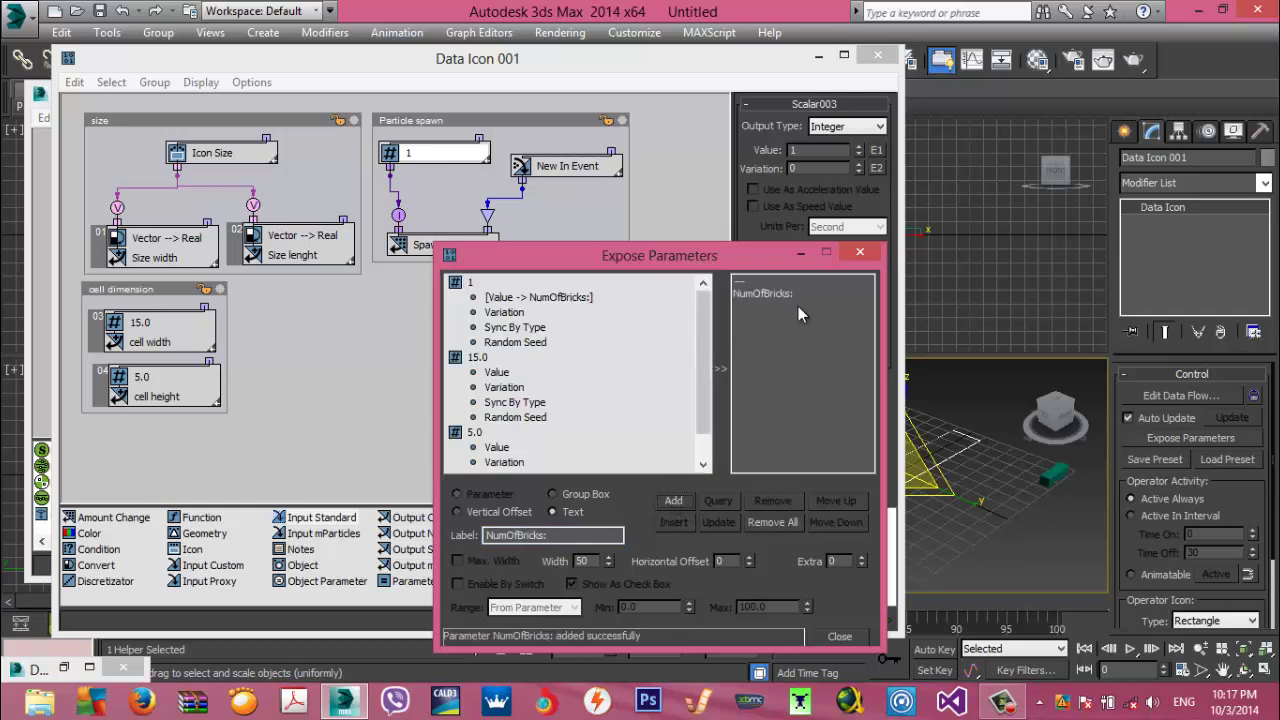
left_click(860, 252)
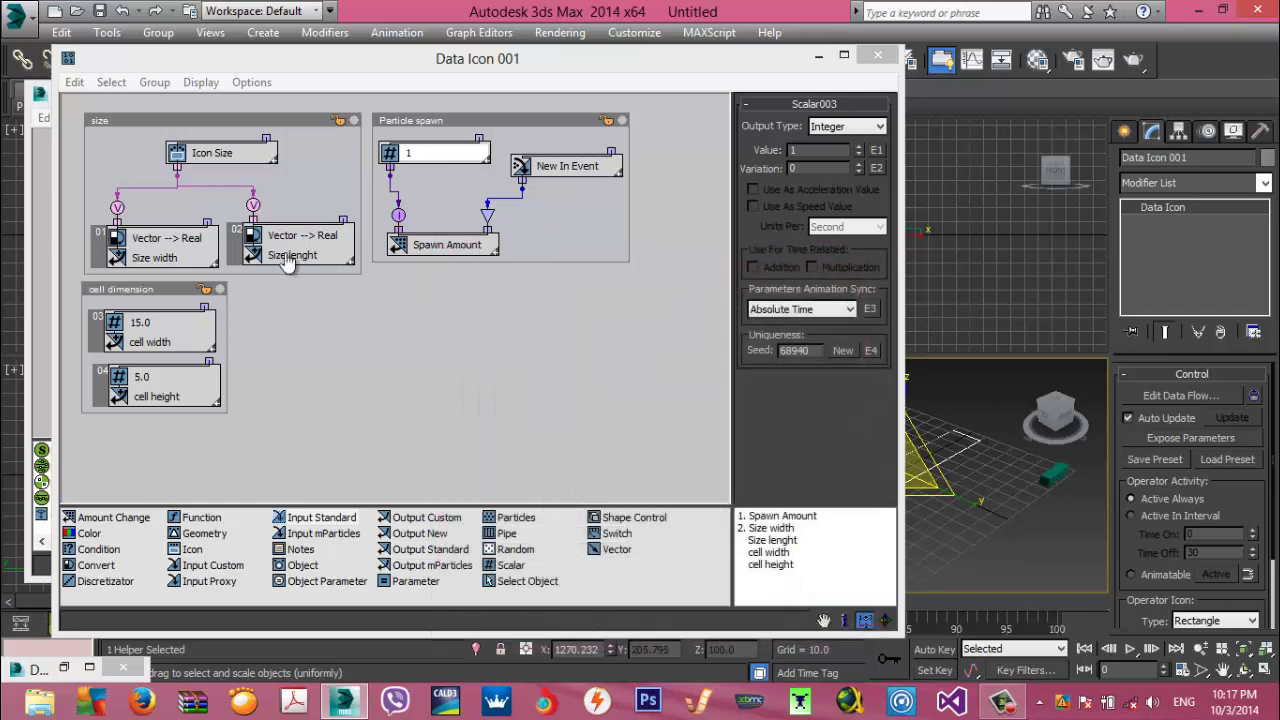
Expose the Value parameter of the scalar feeding the cell width output with the label "Cell width:"
left_click(150, 343)
right_click(147, 345)
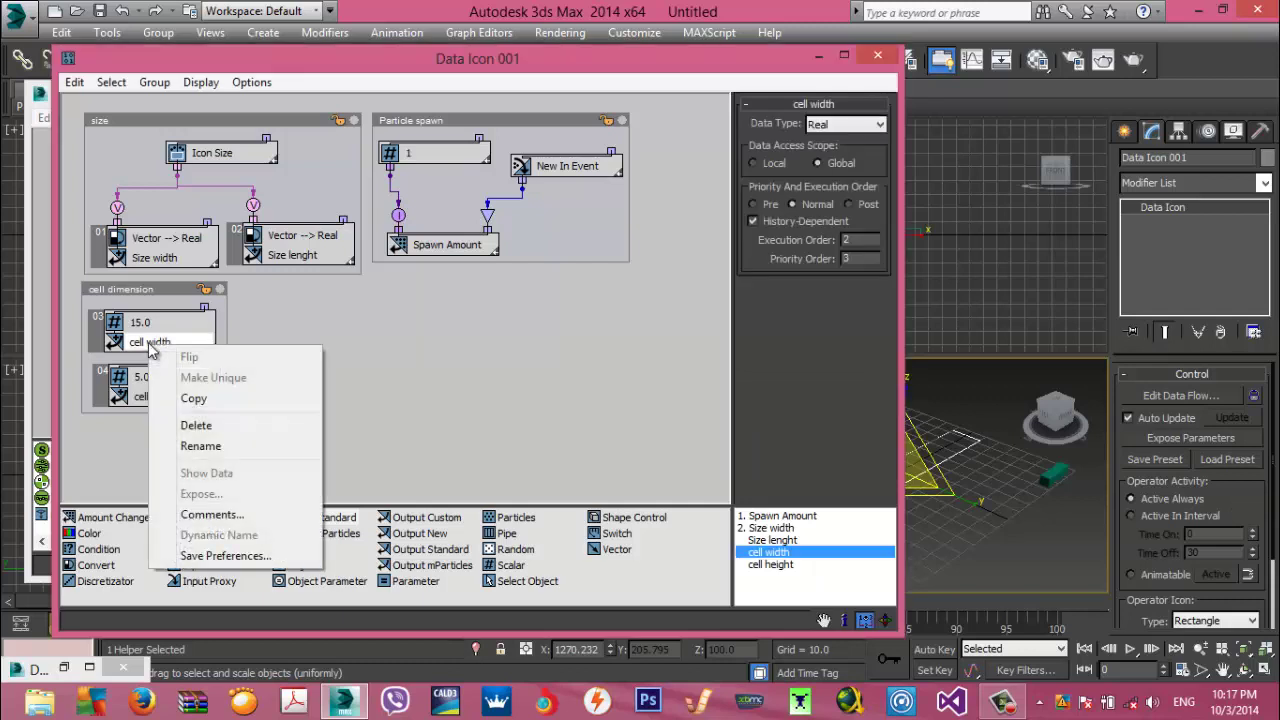
left_click(140, 323)
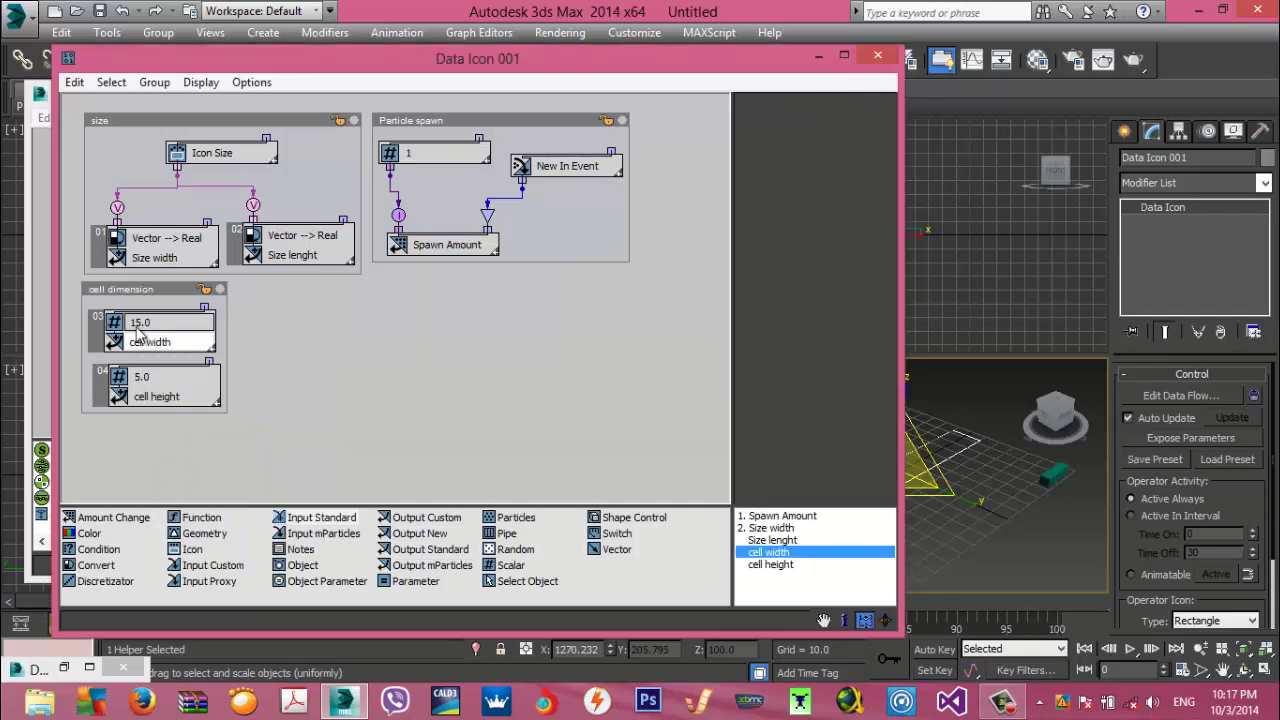
right_click(140, 323)
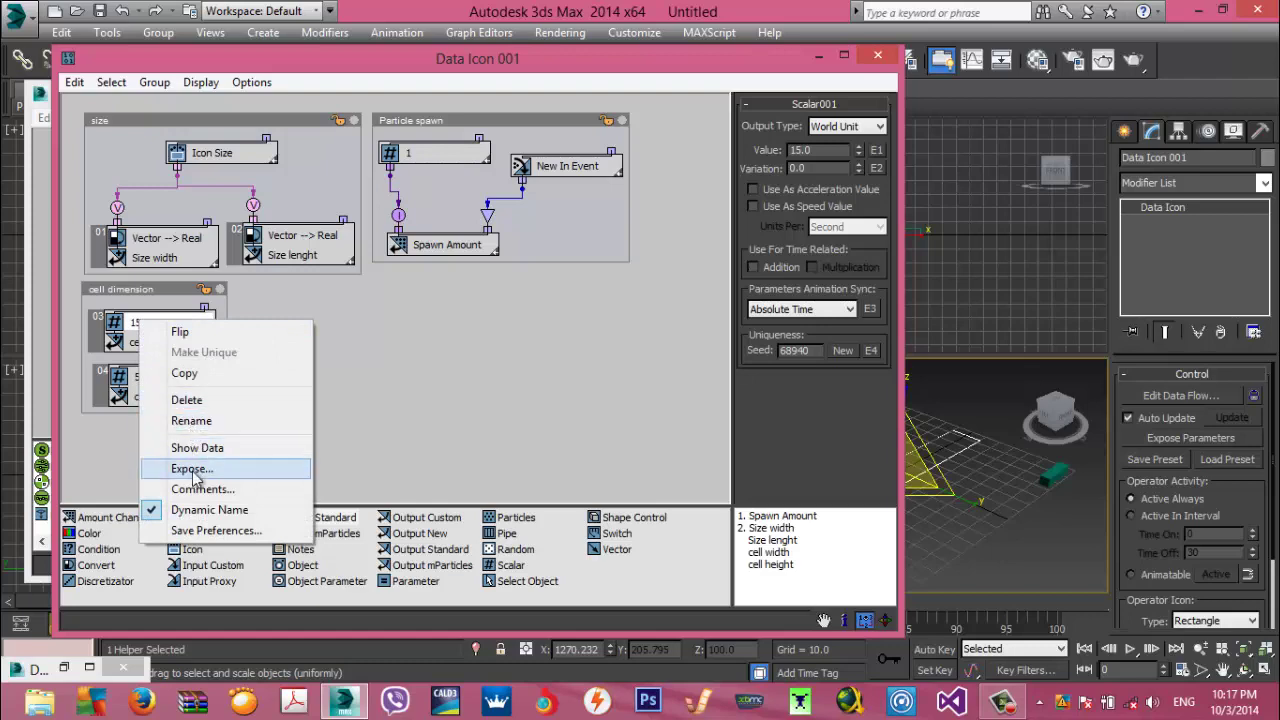
left_click(195, 464)
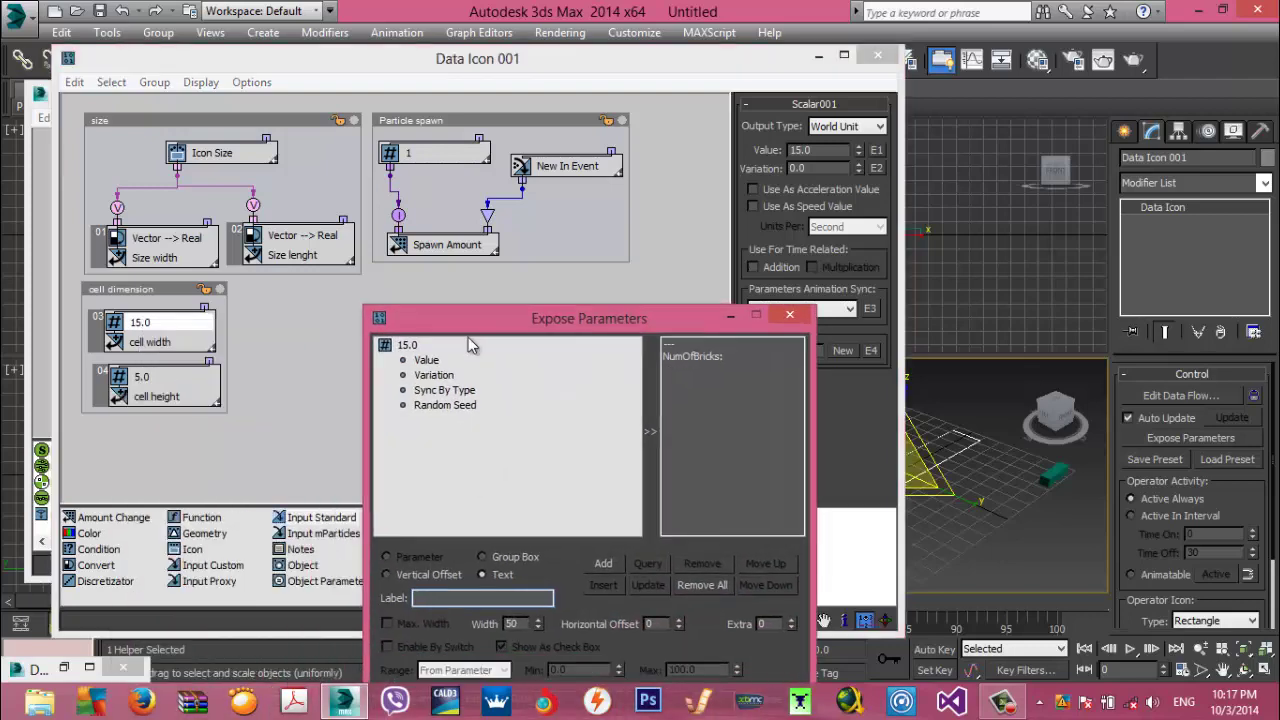
left_click(428, 362)
left_click(440, 598)
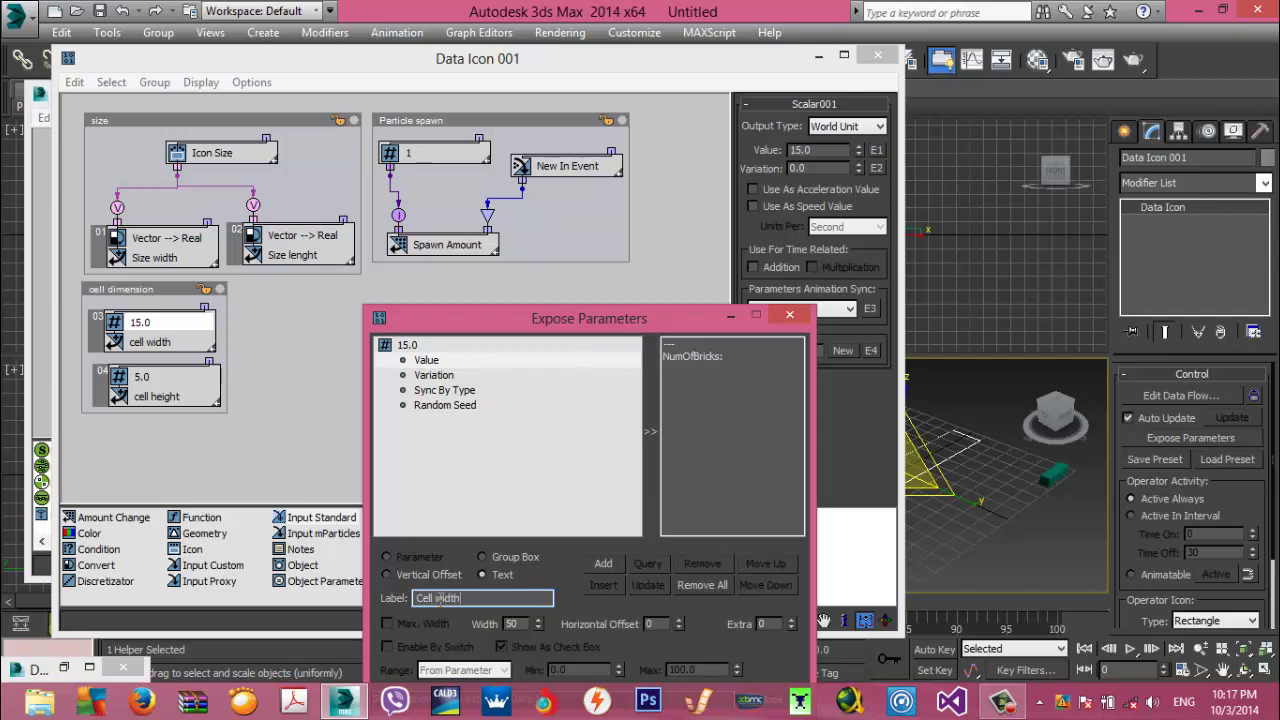
left_click(598, 564)
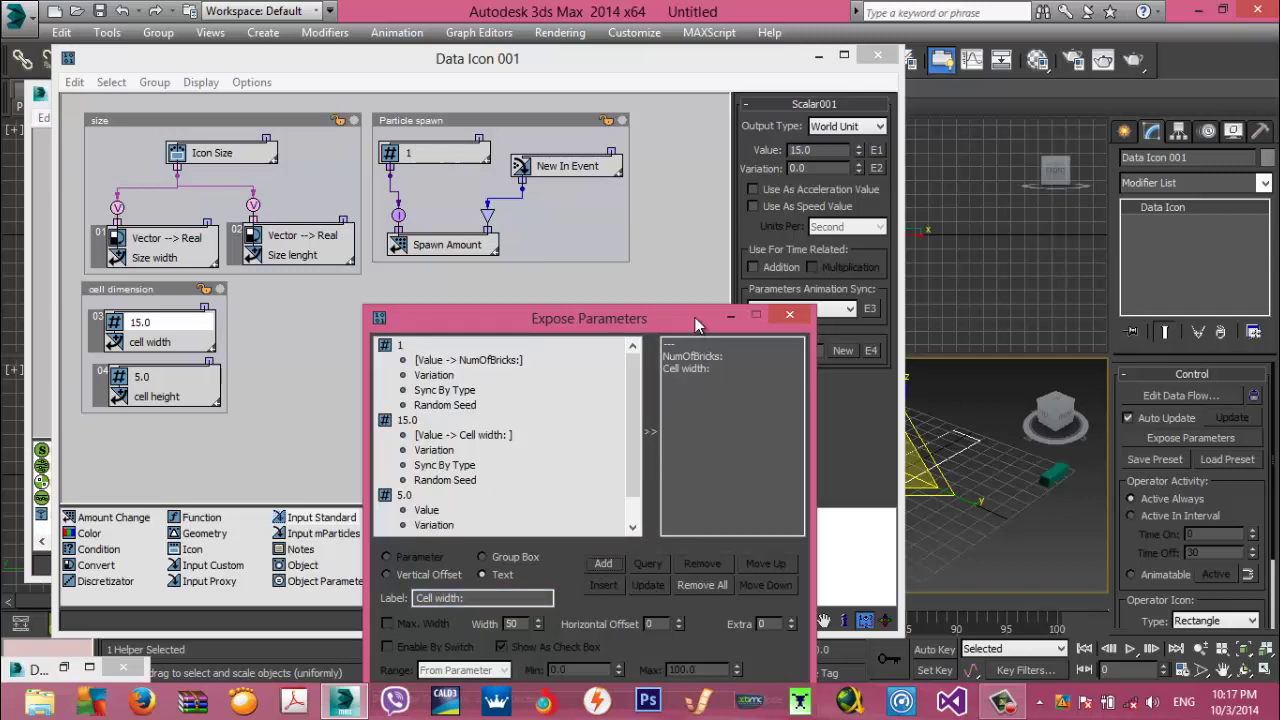
left_click(791, 316)
Expose the Value parameter of the scalar feeding the cell height output with the label "Cell Height:"
left_click(165, 385)
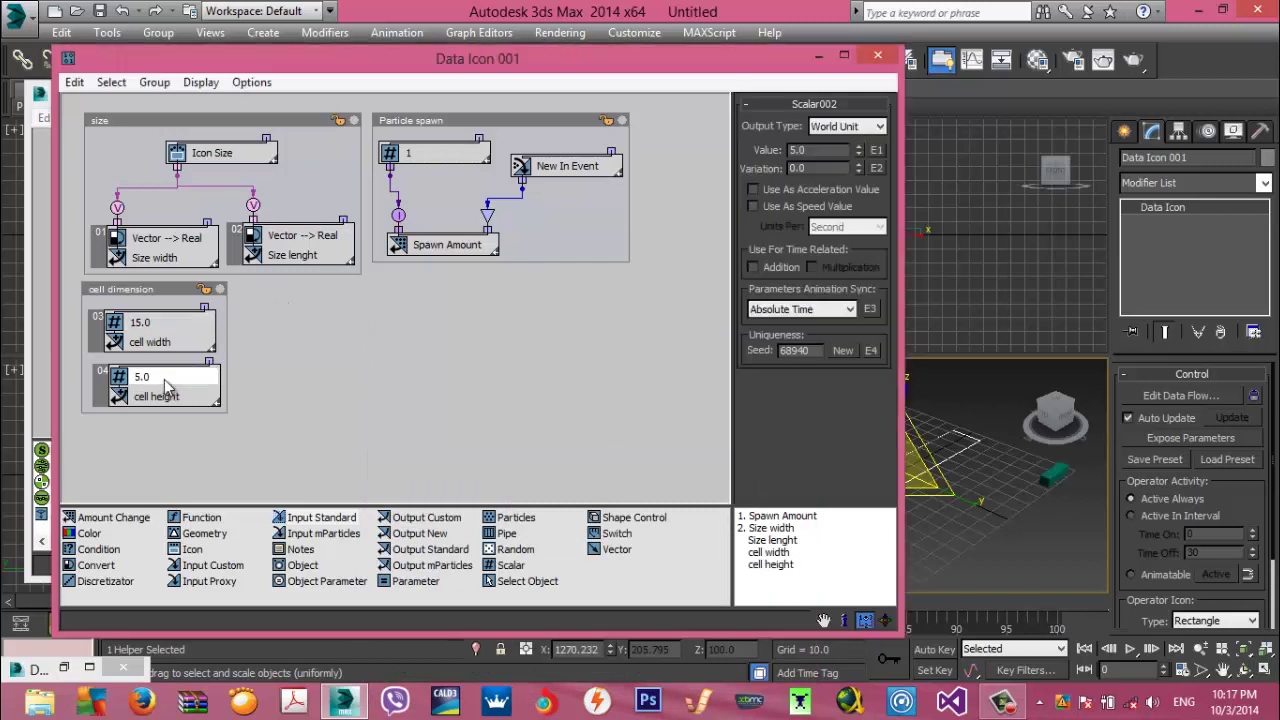
right_click(167, 387)
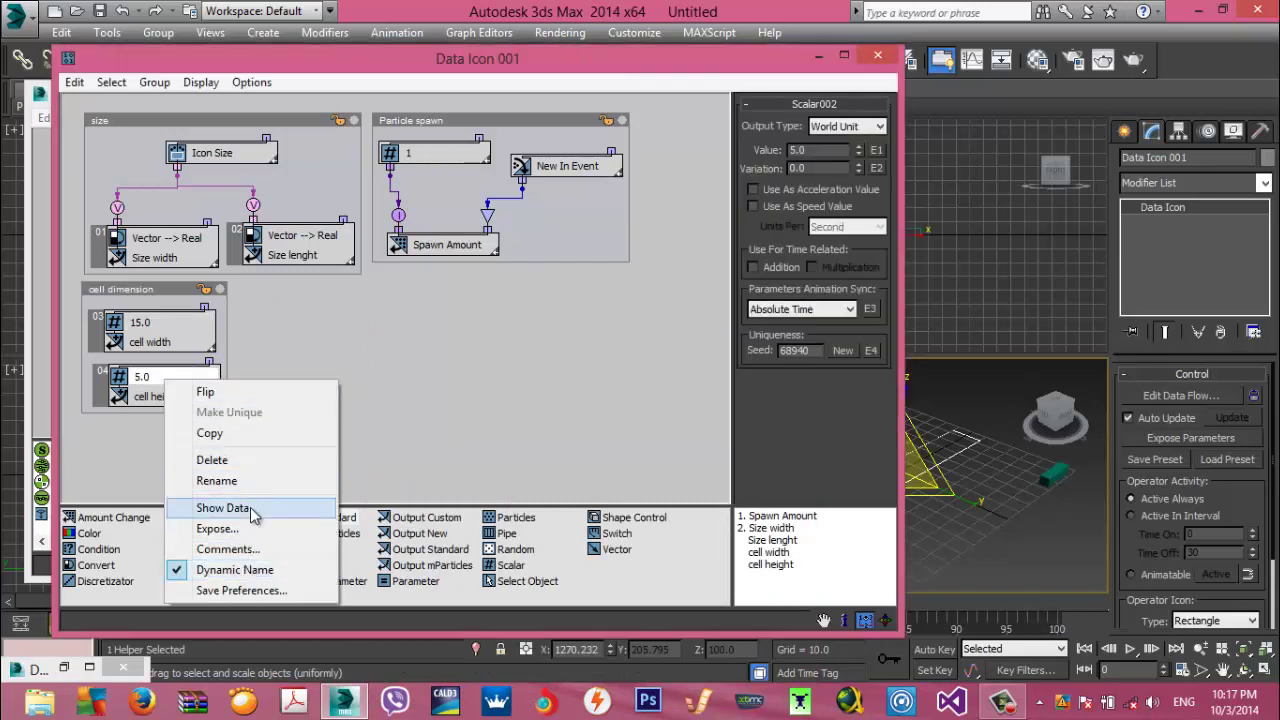
left_click(217, 528)
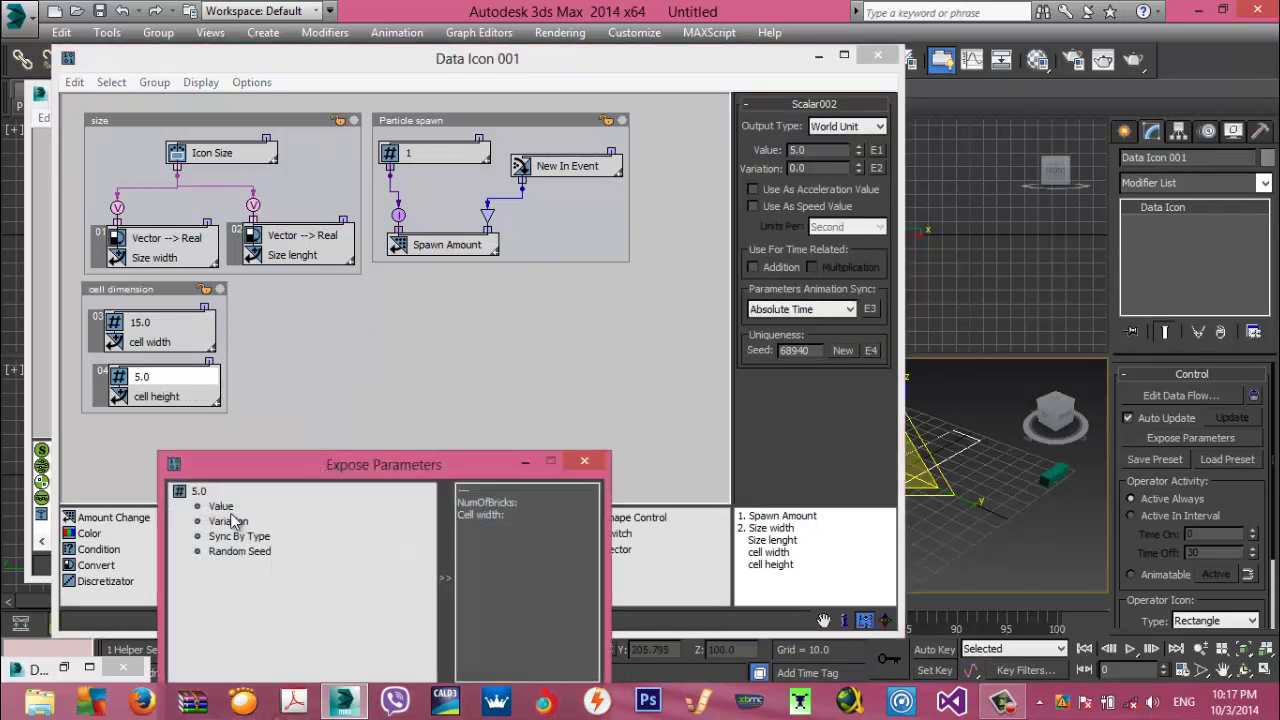
left_click_drag(254, 471, 403, 290)
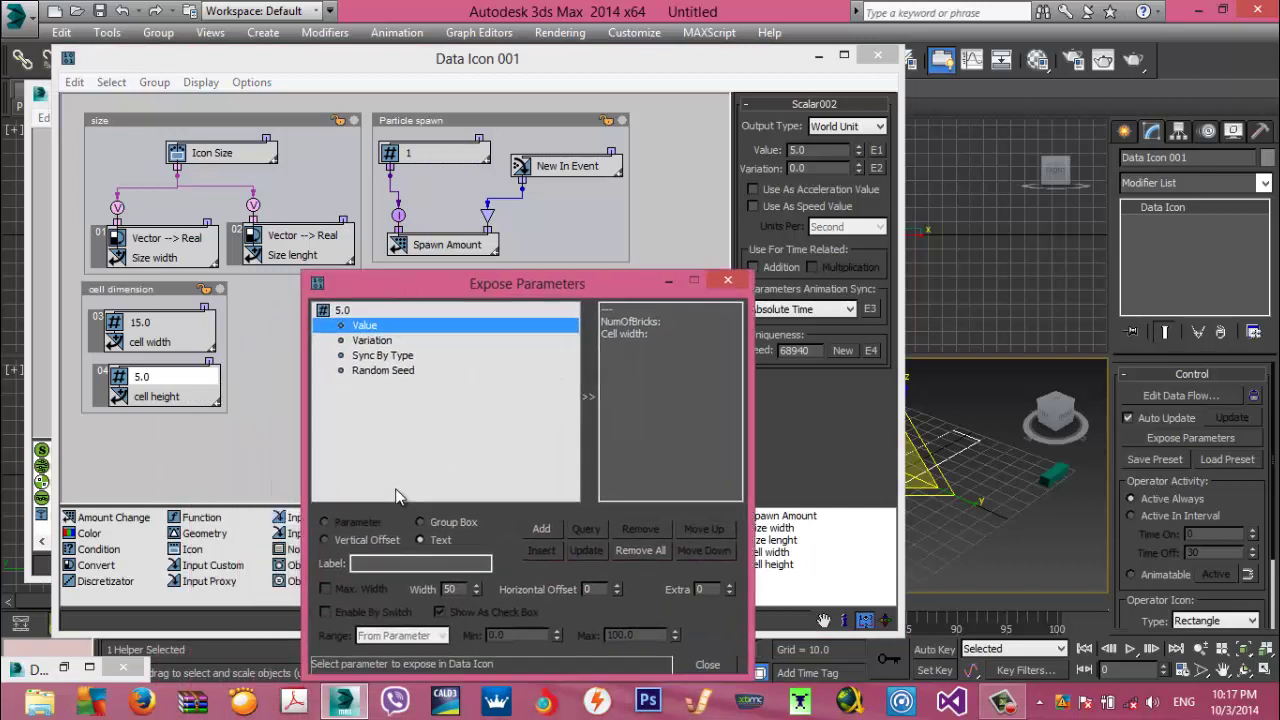
left_click(381, 562)
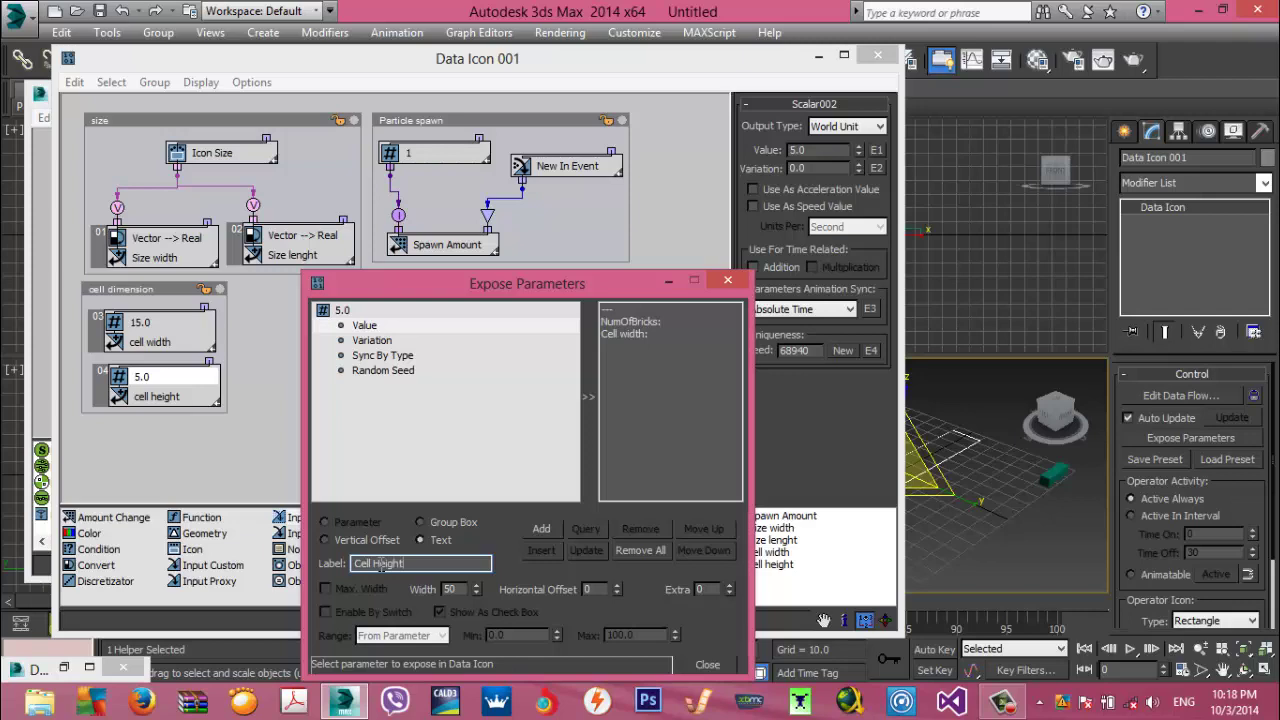
left_click(540, 529)
left_click_drag(577, 279, 589, 199)
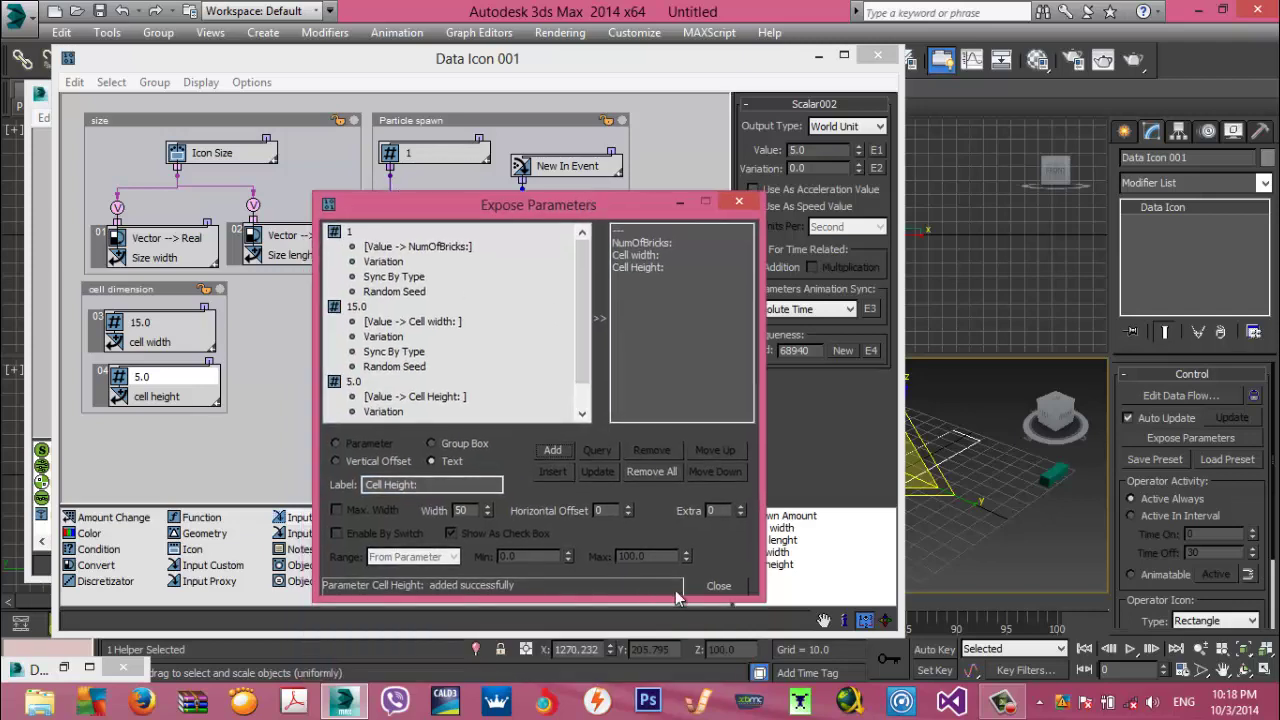
left_click(719, 586)
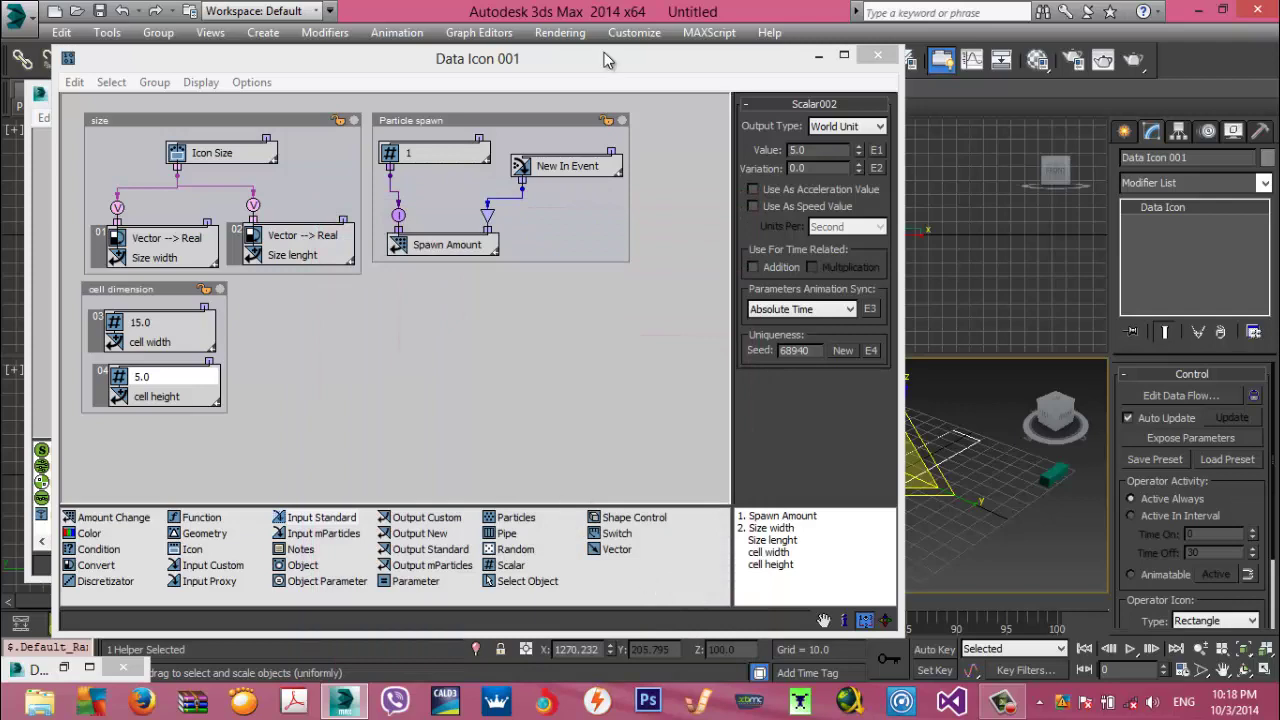
Bring Particle View forward into clear view and minimize the Data Icon's data flow window
left_click_drag(607, 61, 1016, 58)
left_click(257, 104)
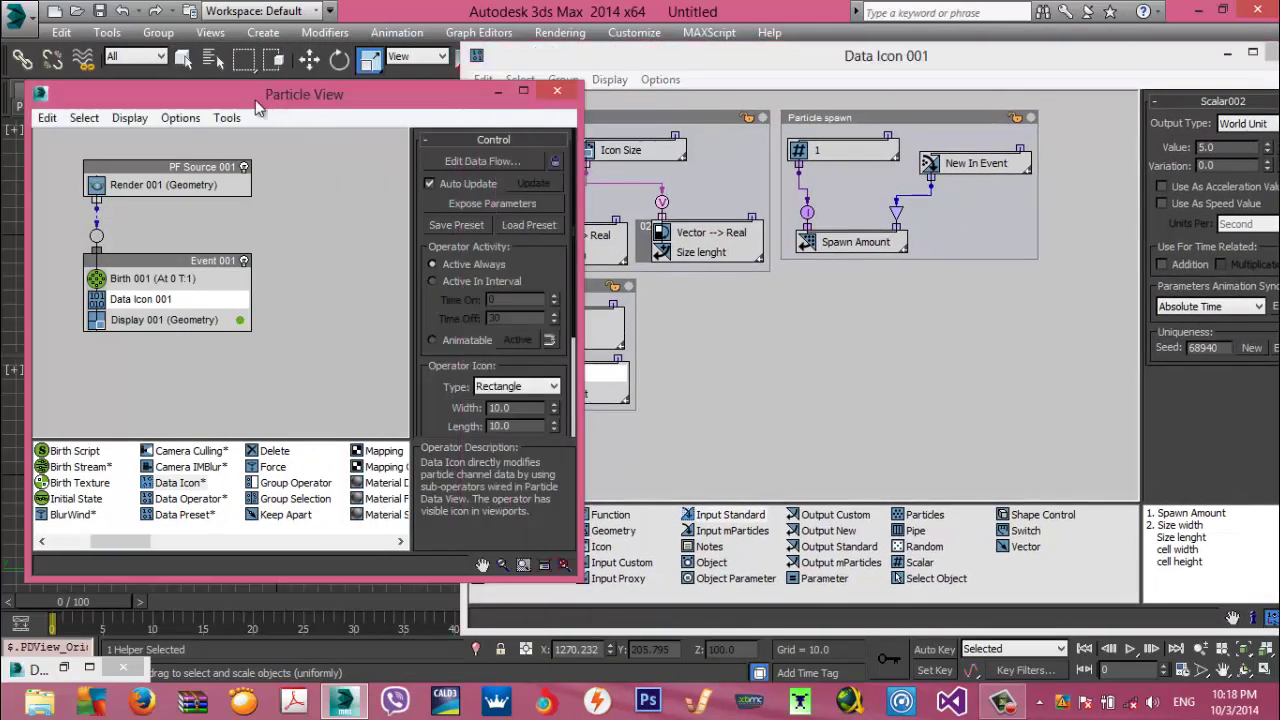
left_click_drag(256, 102, 254, 93)
left_click(1228, 54)
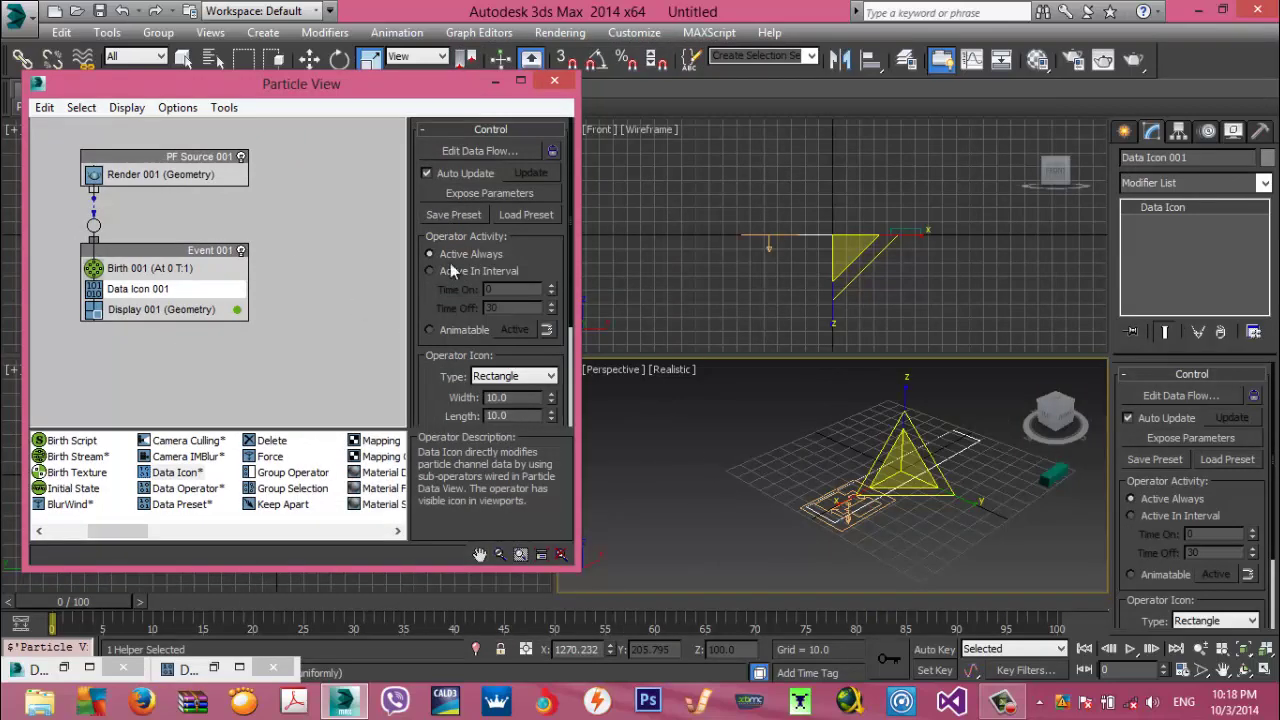
Adjust the Data Icon's exposed parameters to 7 for NumOfBricks, 16.65 for Cell width and 5.05 for Cell Height
scroll(438, 292, "down", 5)
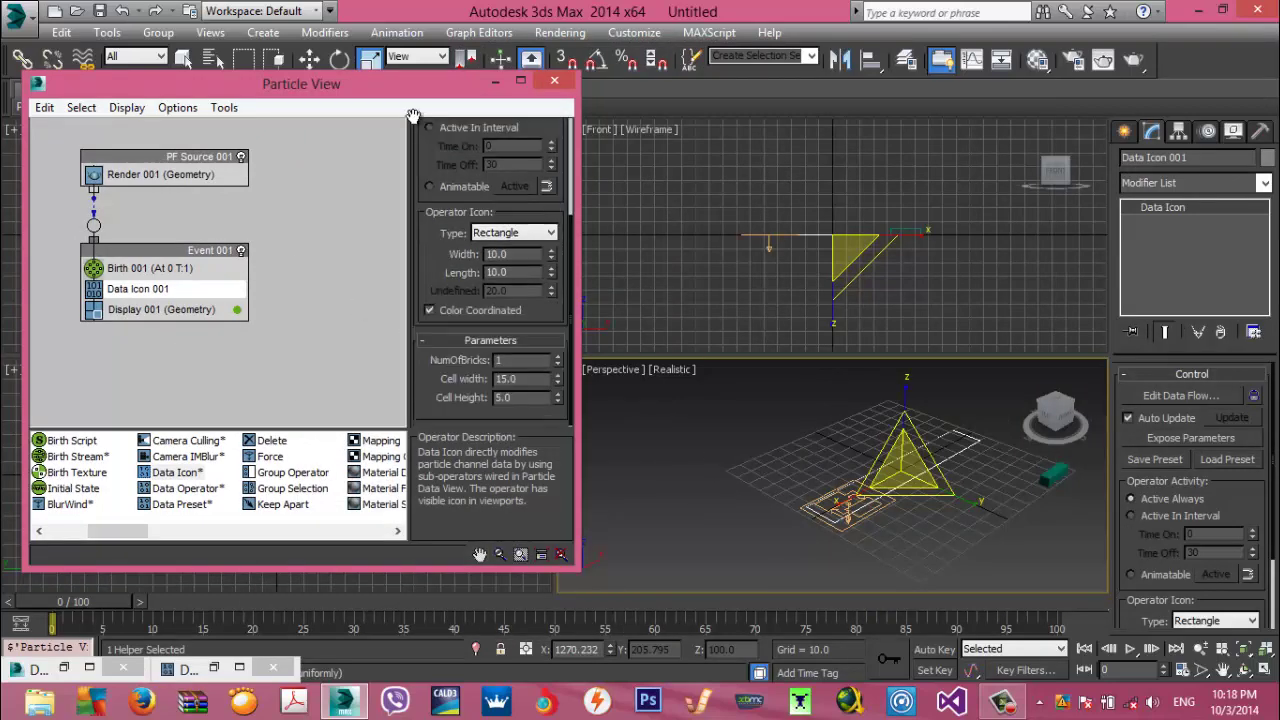
left_click(556, 357)
left_click(556, 357)
left_click(556, 357)
mouse_move(557, 383)
left_mouse_down()
mouse_move(557, 372)
mouse_move(560, 400)
left_mouse_up()
Reopen the Data Icon's data flow editor and reposition its window over Particle View
scroll(450, 250, "up", 4)
left_click(473, 140)
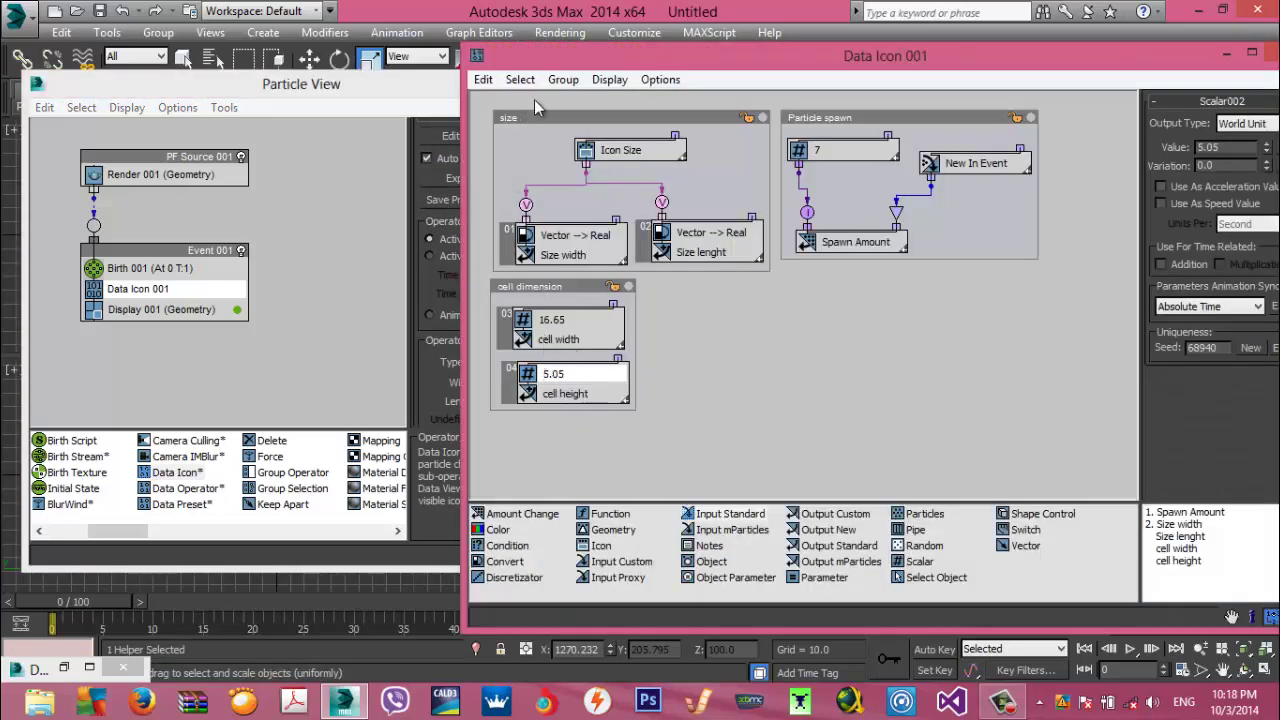
left_click(660, 80)
left_click(660, 80)
left_click_drag(698, 67, 851, 76)
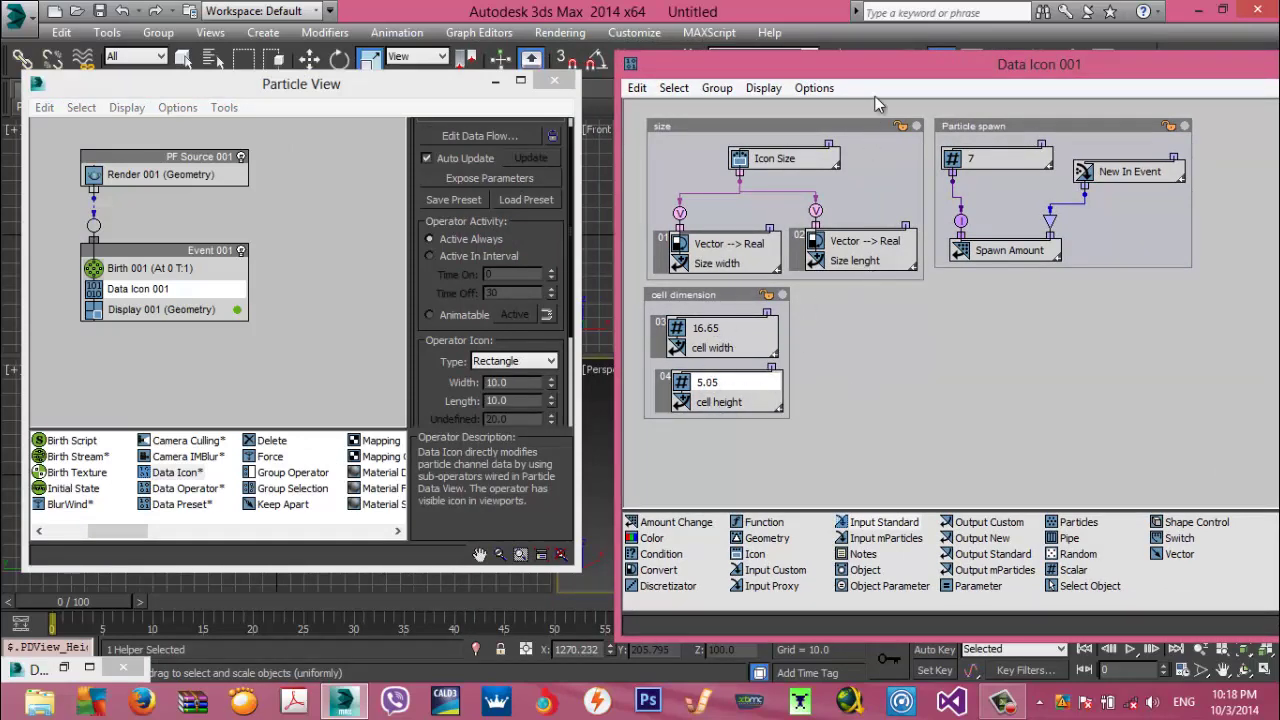
left_click_drag(904, 78, 351, 47)
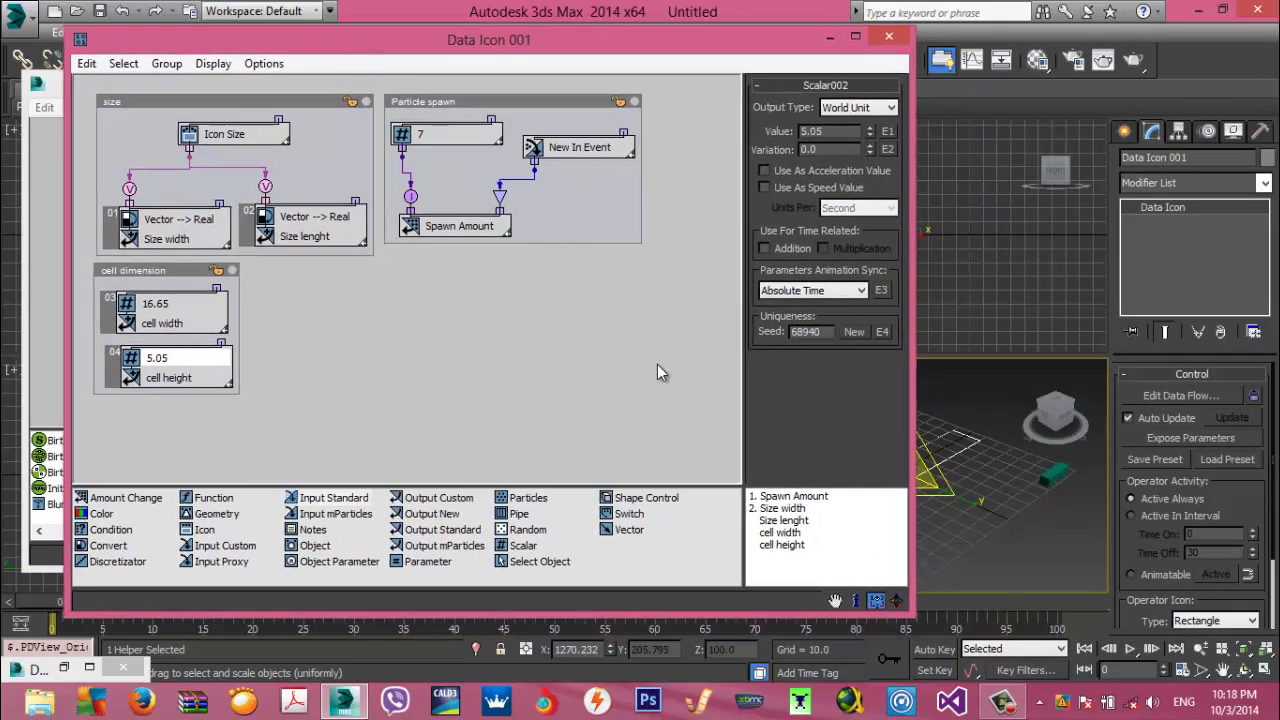
Minimize the data flow window and examine the Data Icon rectangle and particle source icon in the perspective view
left_click(829, 38)
middle_click_drag(803, 507, 703, 580, "alt")
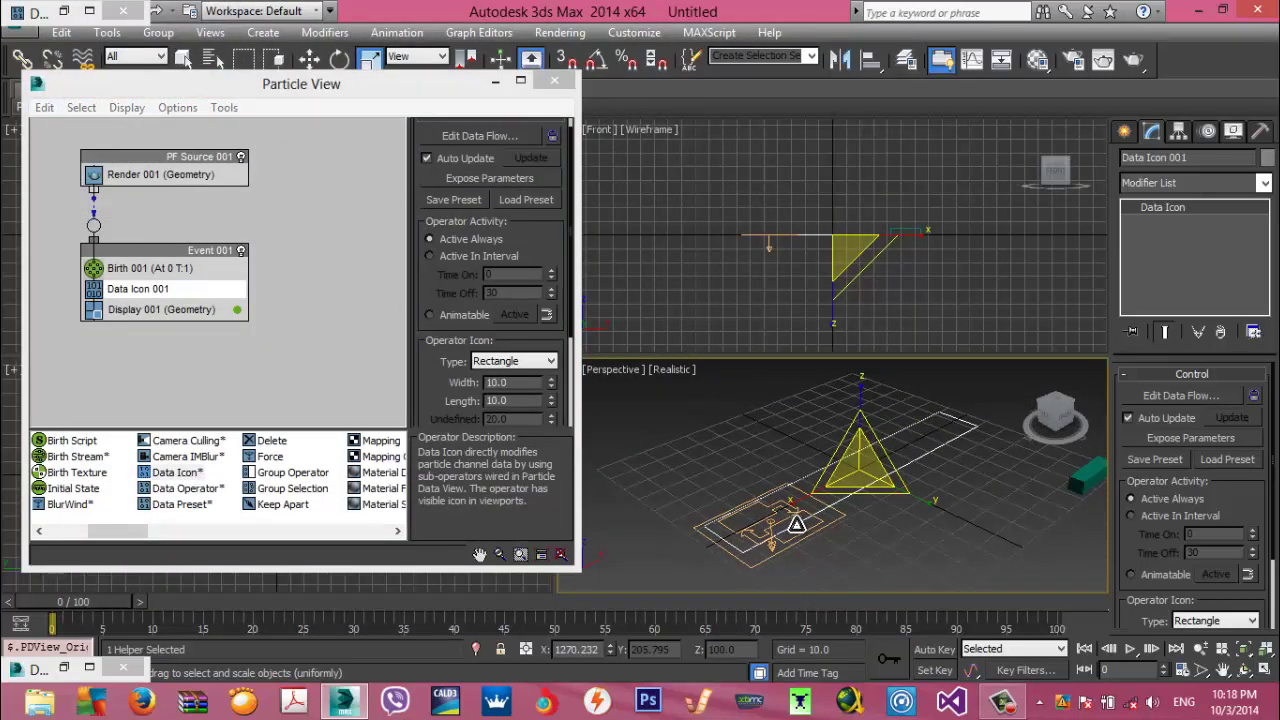
scroll(895, 485, "up", 3)
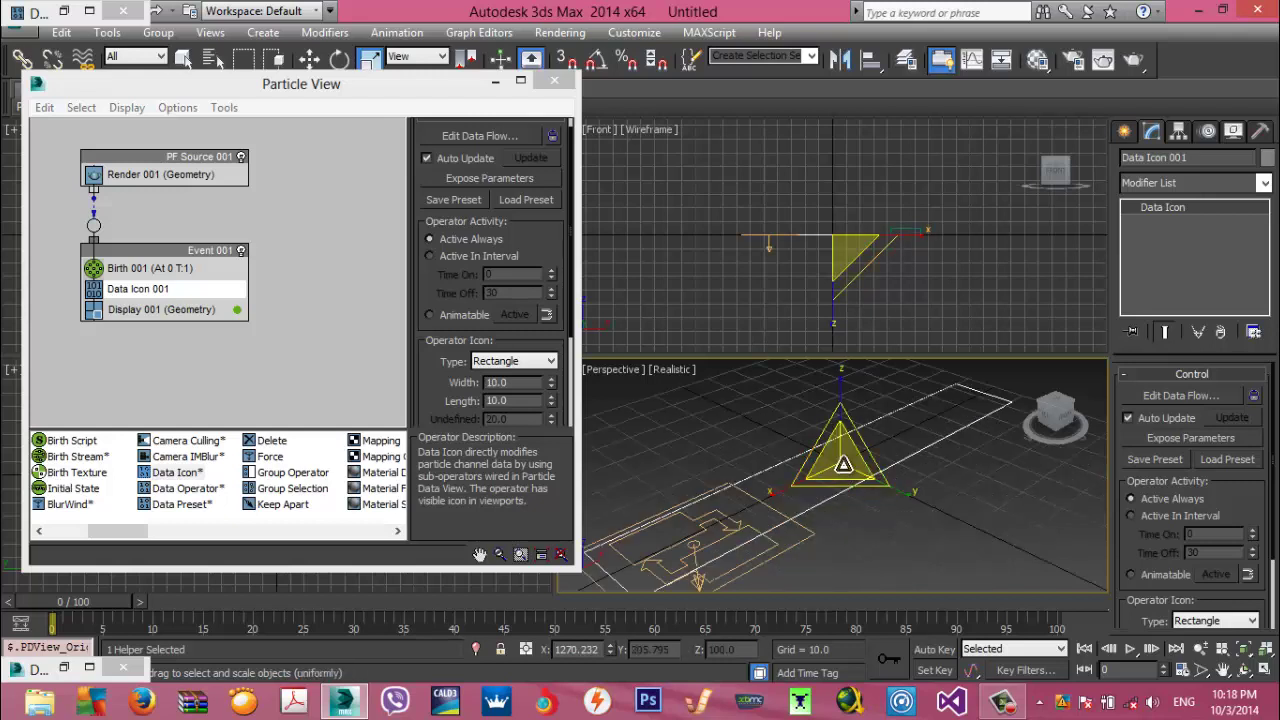
scroll(843, 465, "down", 2)
middle_click_drag(840, 482, 891, 471)
scroll(891, 471, "down", 1)
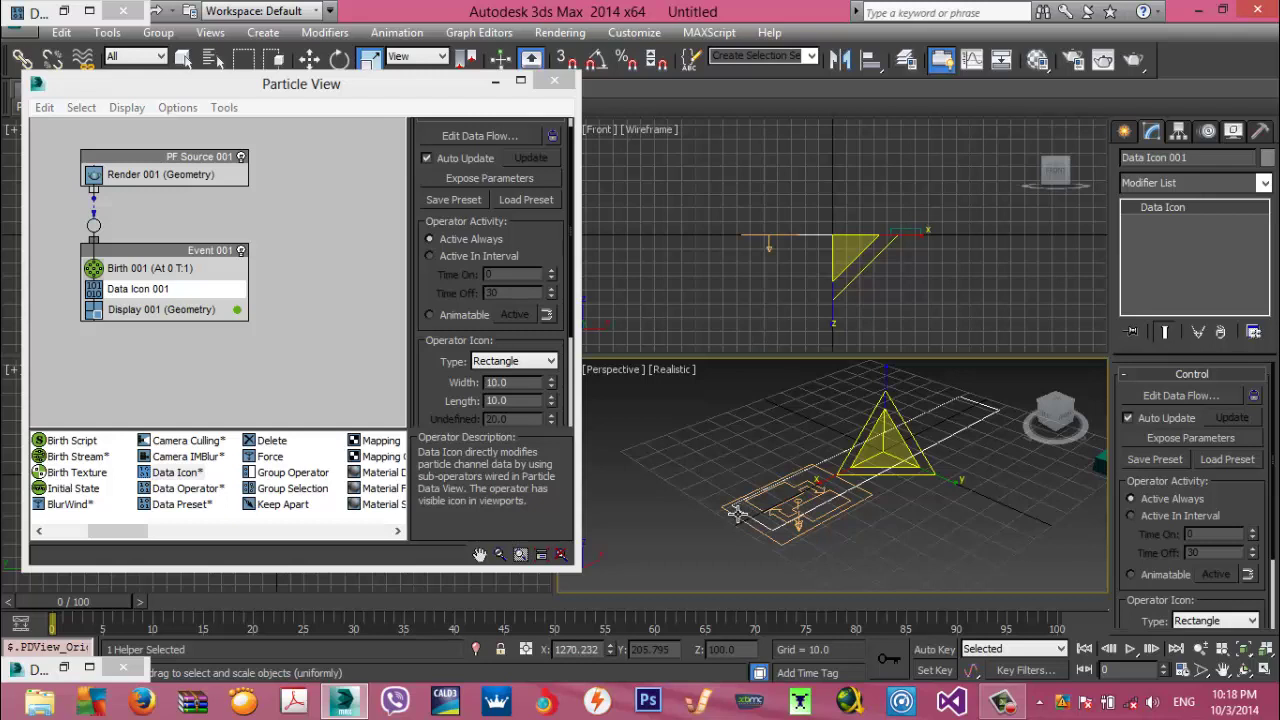
scroll(724, 517, "up", 2)
middle_click_drag(721, 519, 642, 552, "alt")
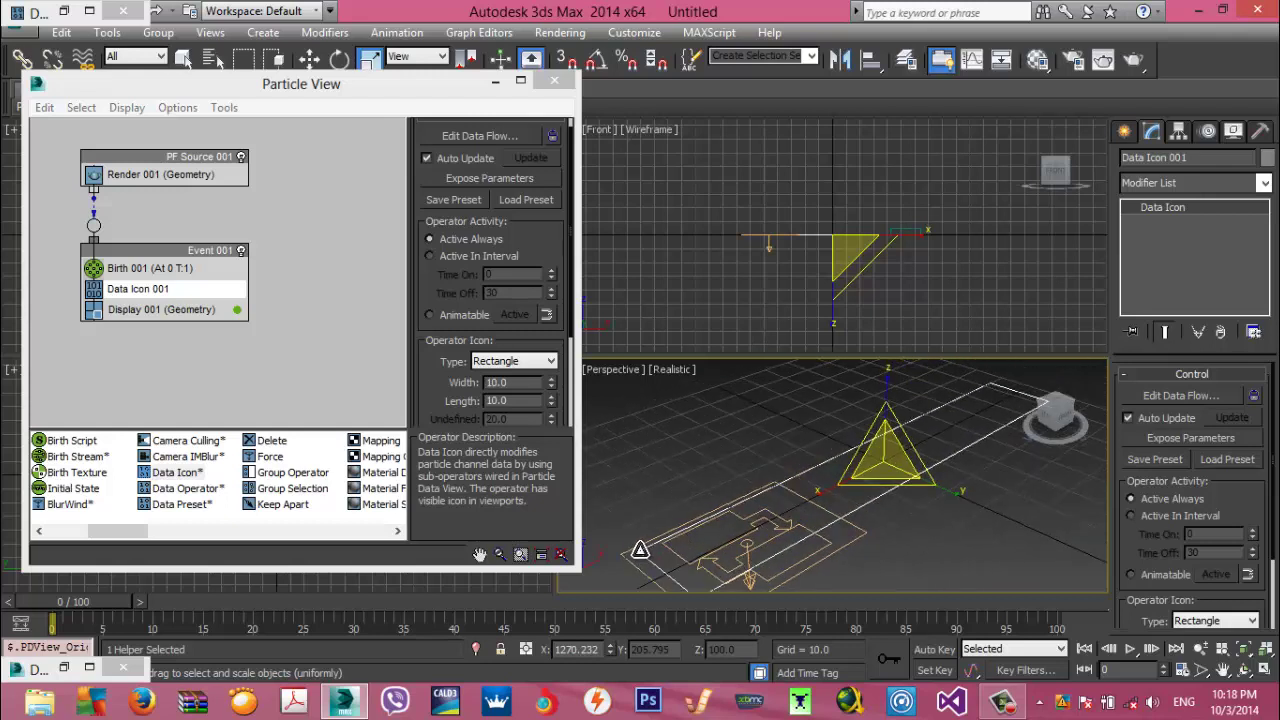
Examine the Data Icon rectangle's pivot, extent and near corner in the perspective view
left_click_drag(970, 505, 833, 455)
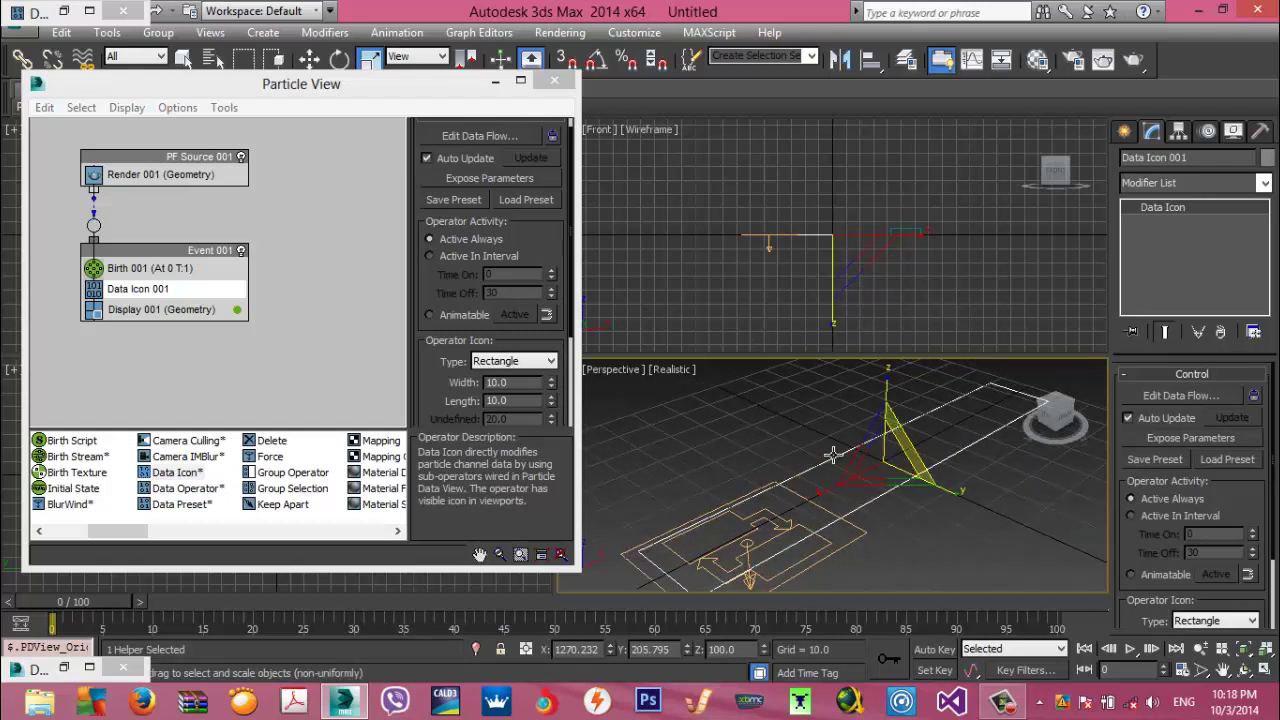
key("ctrl+z")
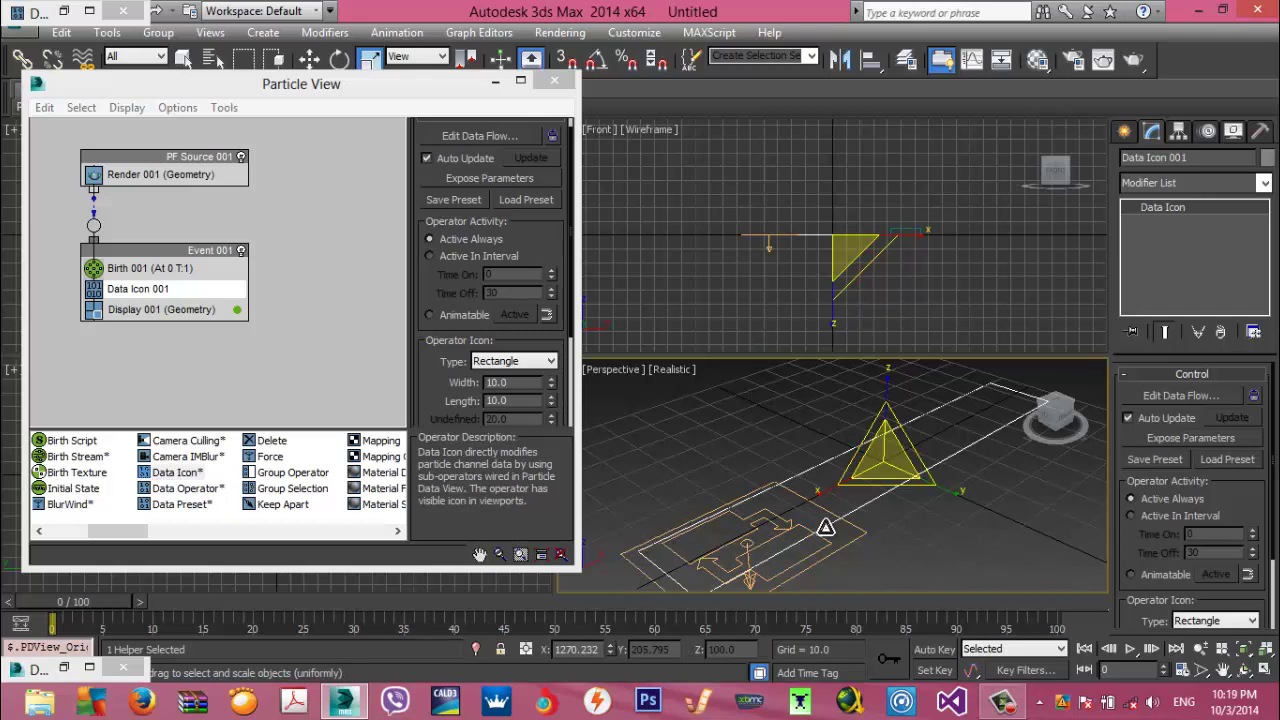
mouse_move(848, 540)
middle_mouse_down()
mouse_move(822, 521)
mouse_move(835, 533)
middle_mouse_up()
key("ctrl+z")
middle_click_drag(881, 464, 886, 461)
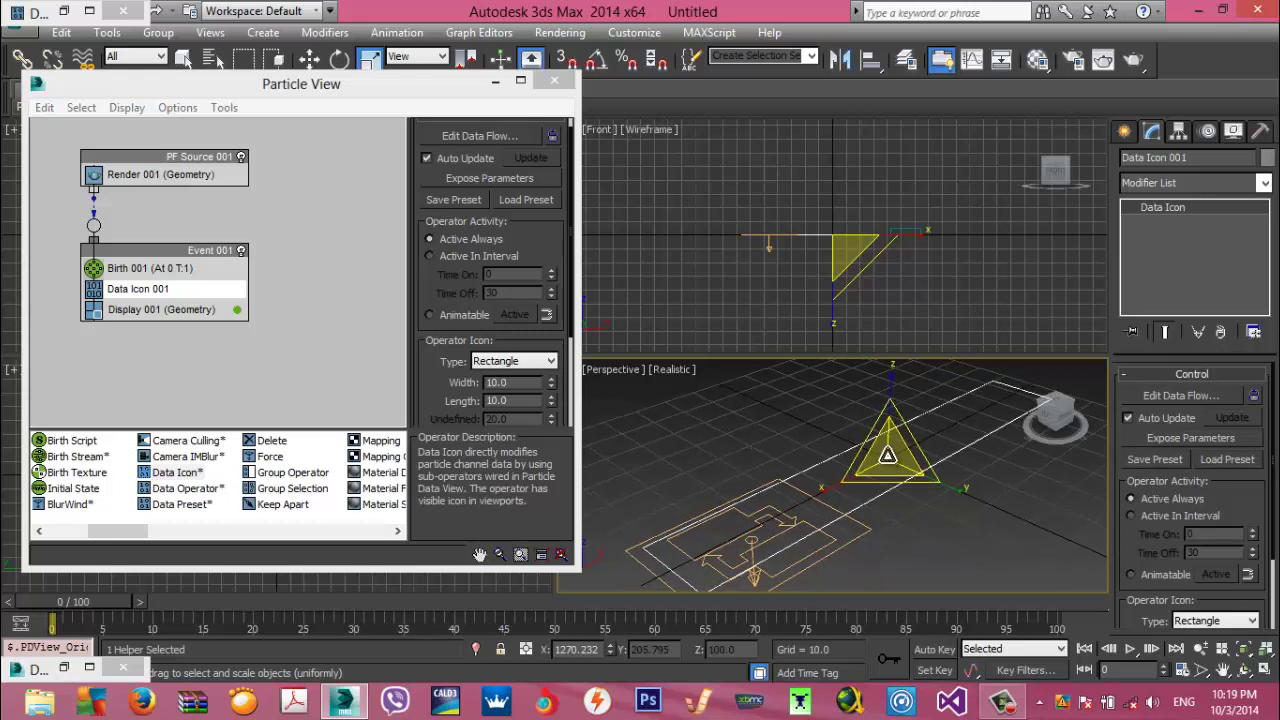
scroll(880, 460, "down", 3)
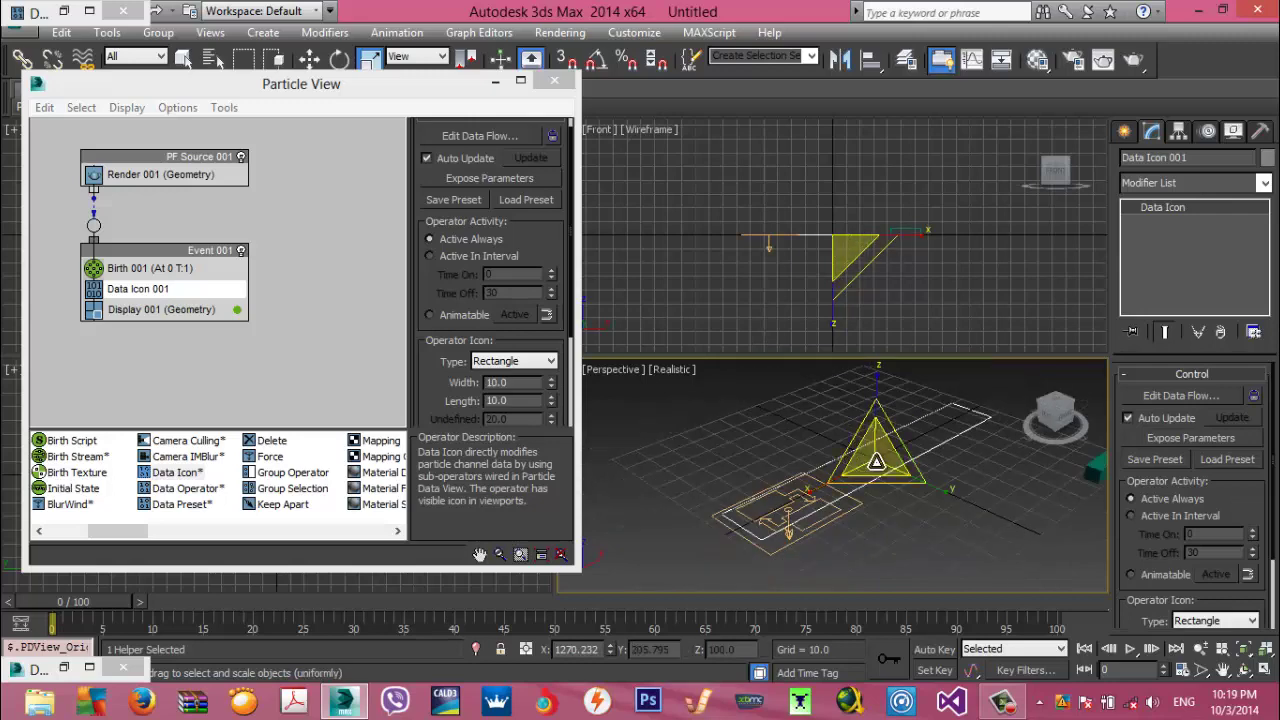
middle_click_drag(876, 461, 847, 471)
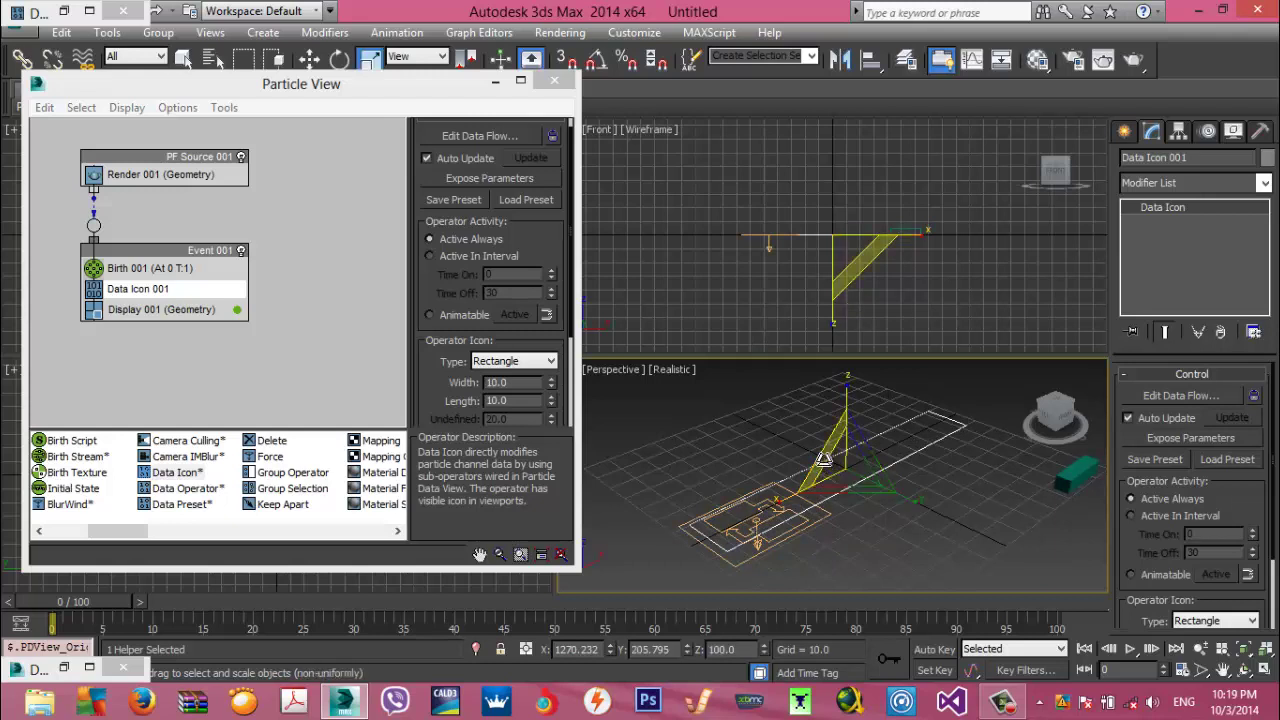
middle_click_drag(693, 523, 667, 525)
scroll(738, 454, "up", 3)
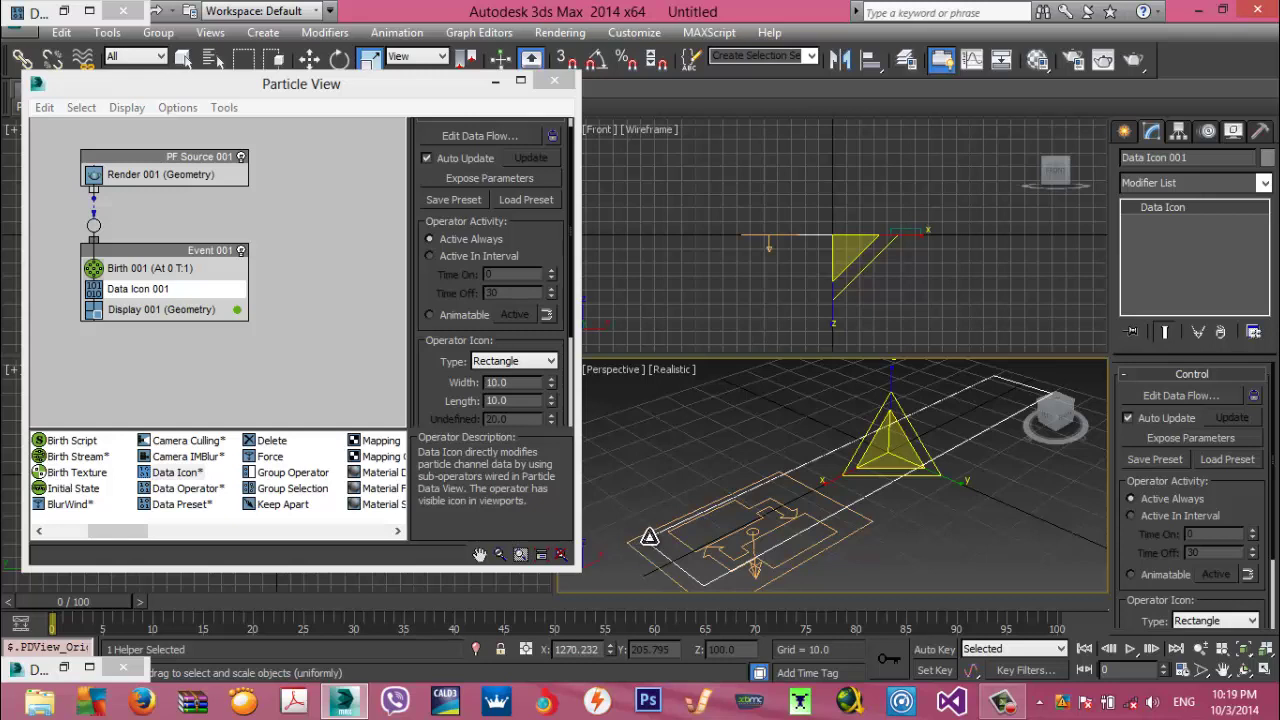
Reopen the Data Icon's data flow and add an Icon operator using the Icon Pivot property in the empty area below Spawn Amount
left_click(428, 273)
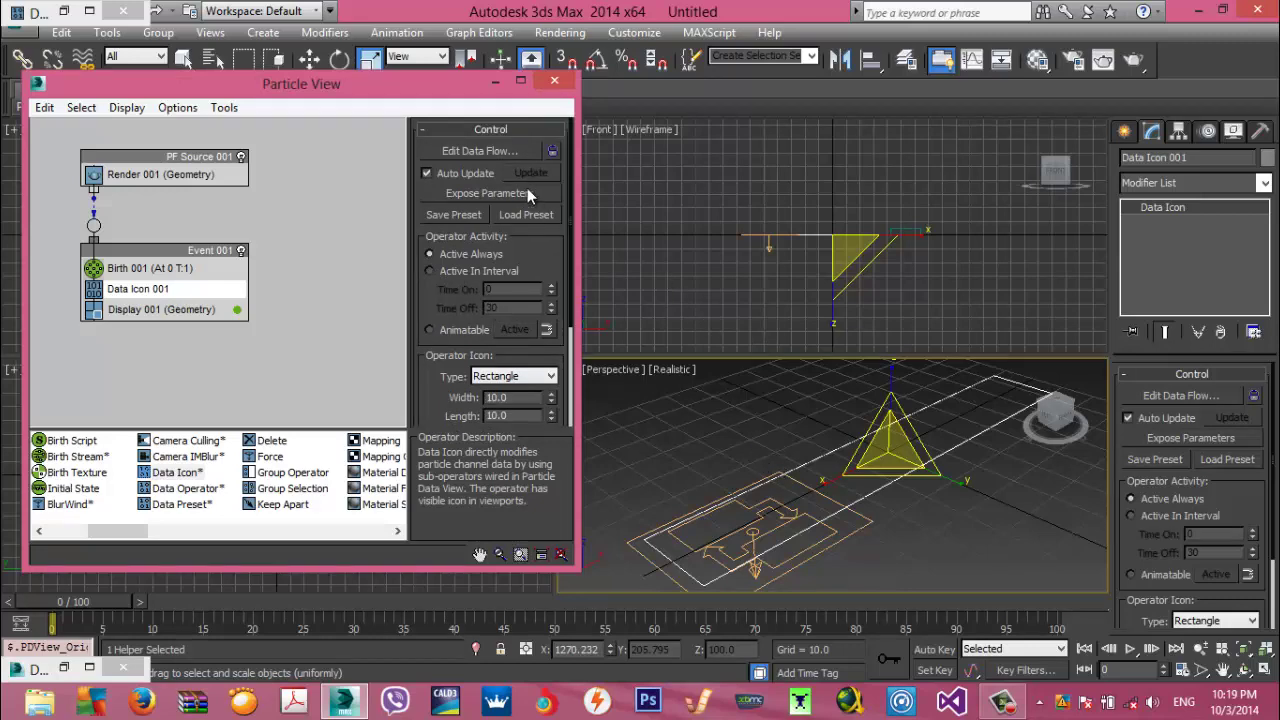
left_click(488, 150)
middle_click_drag(472, 382, 400, 340)
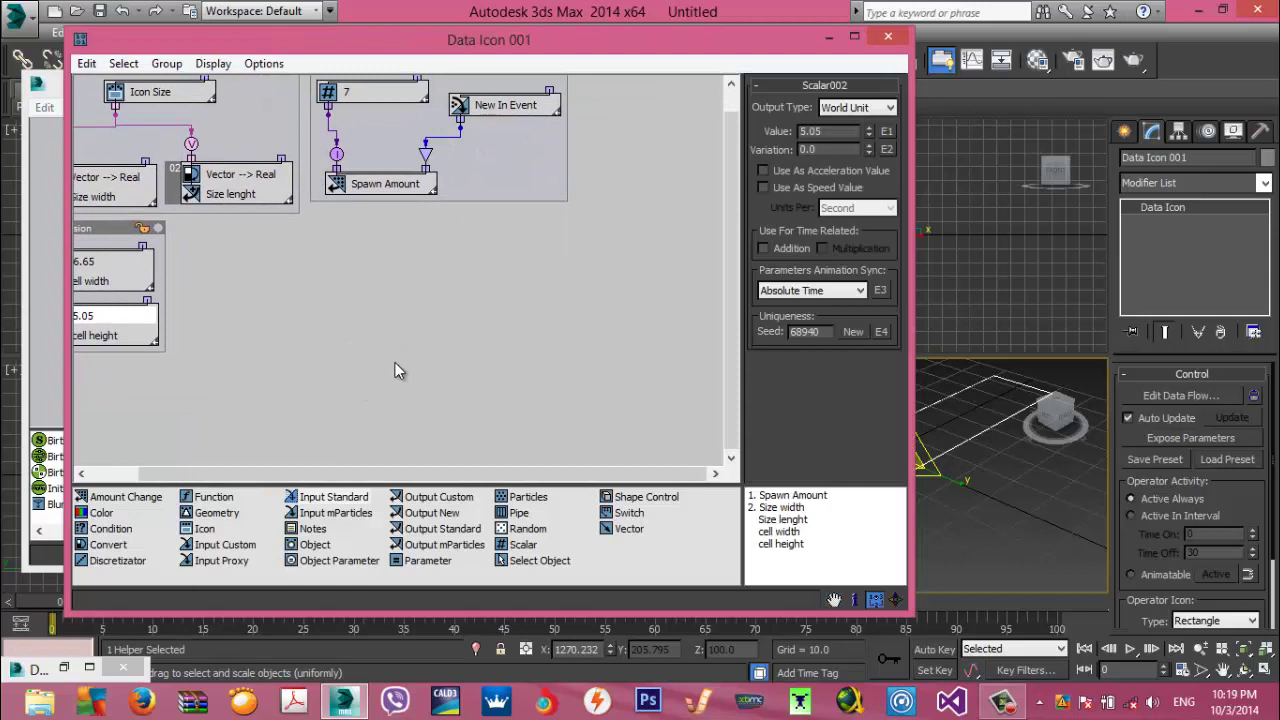
left_click_drag(200, 528, 296, 270)
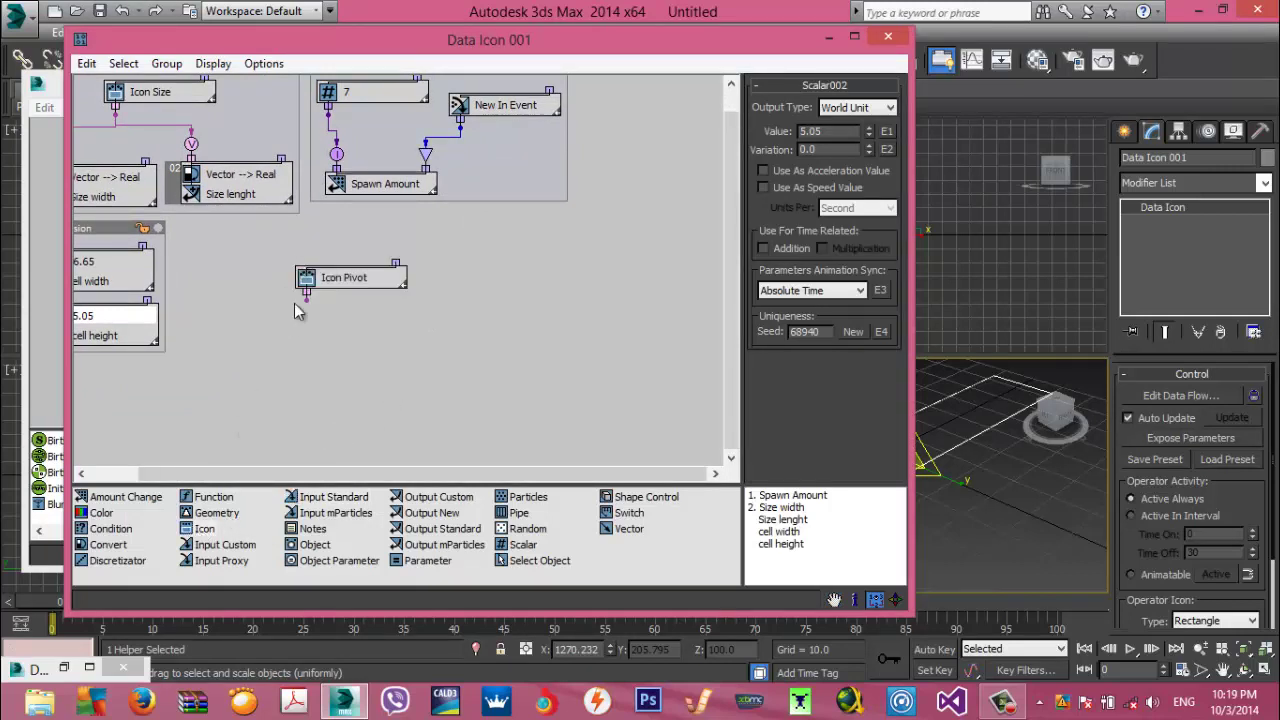
left_click(362, 284)
middle_click_drag(362, 284, 400, 276)
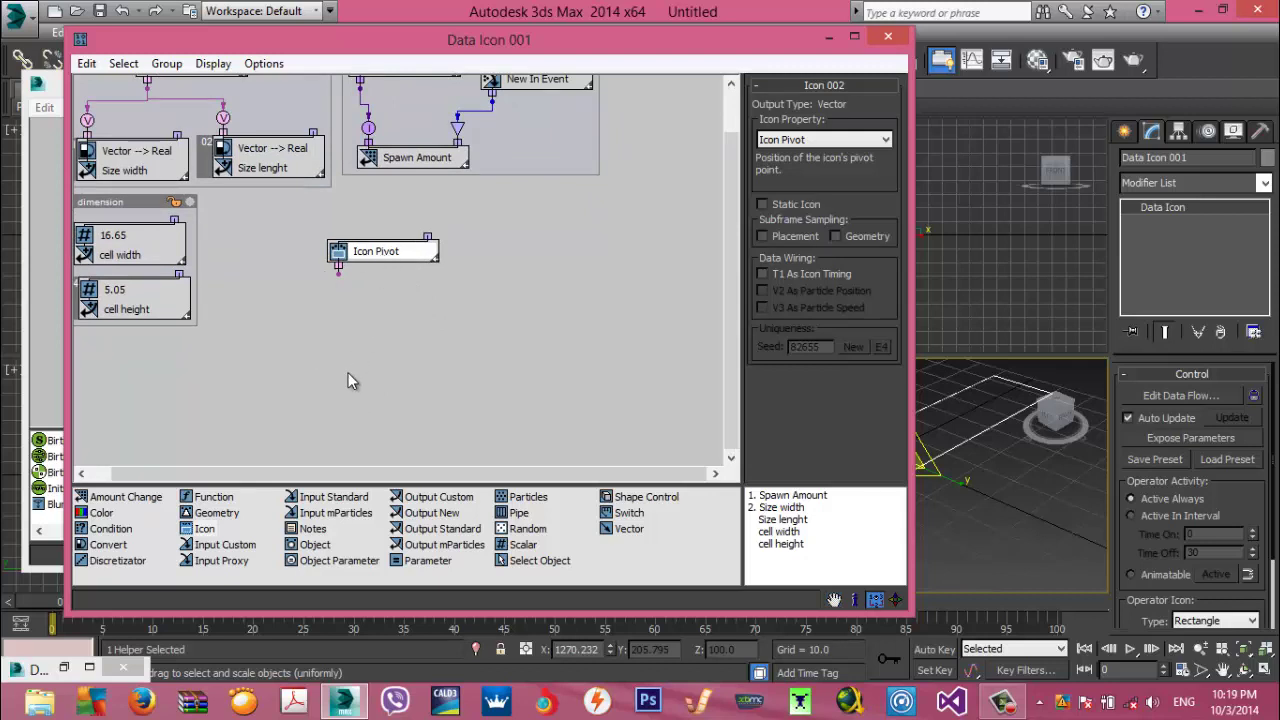
Add a Vector --> Real Convert operator extracting X and wire its input to Icon Pivot
left_click_drag(118, 541, 353, 339)
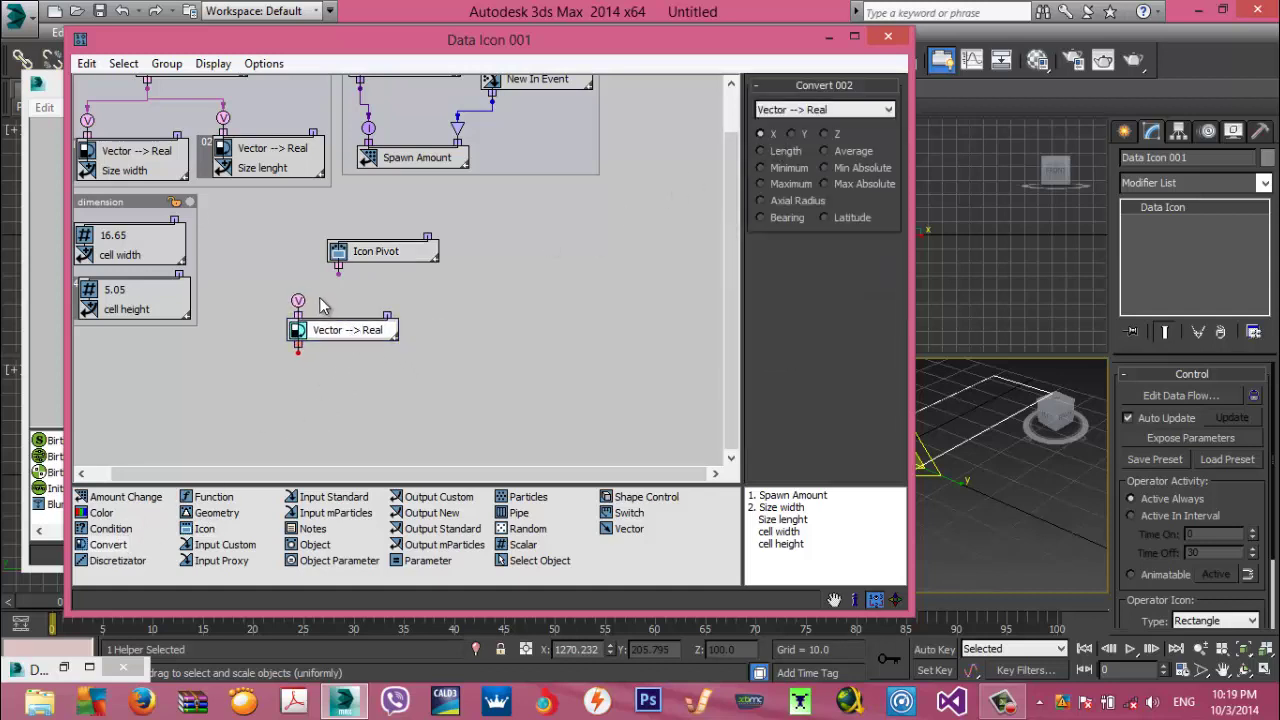
left_click_drag(298, 301, 338, 268)
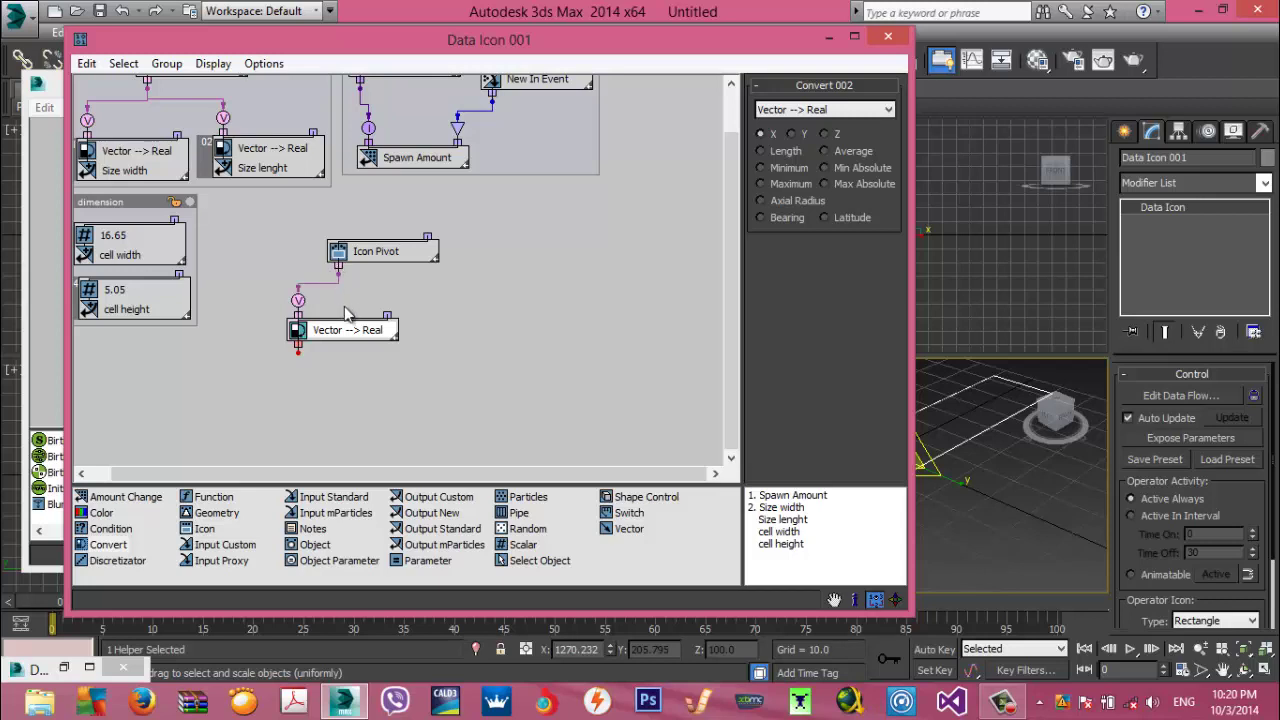
middle_click_drag(380, 354, 394, 329)
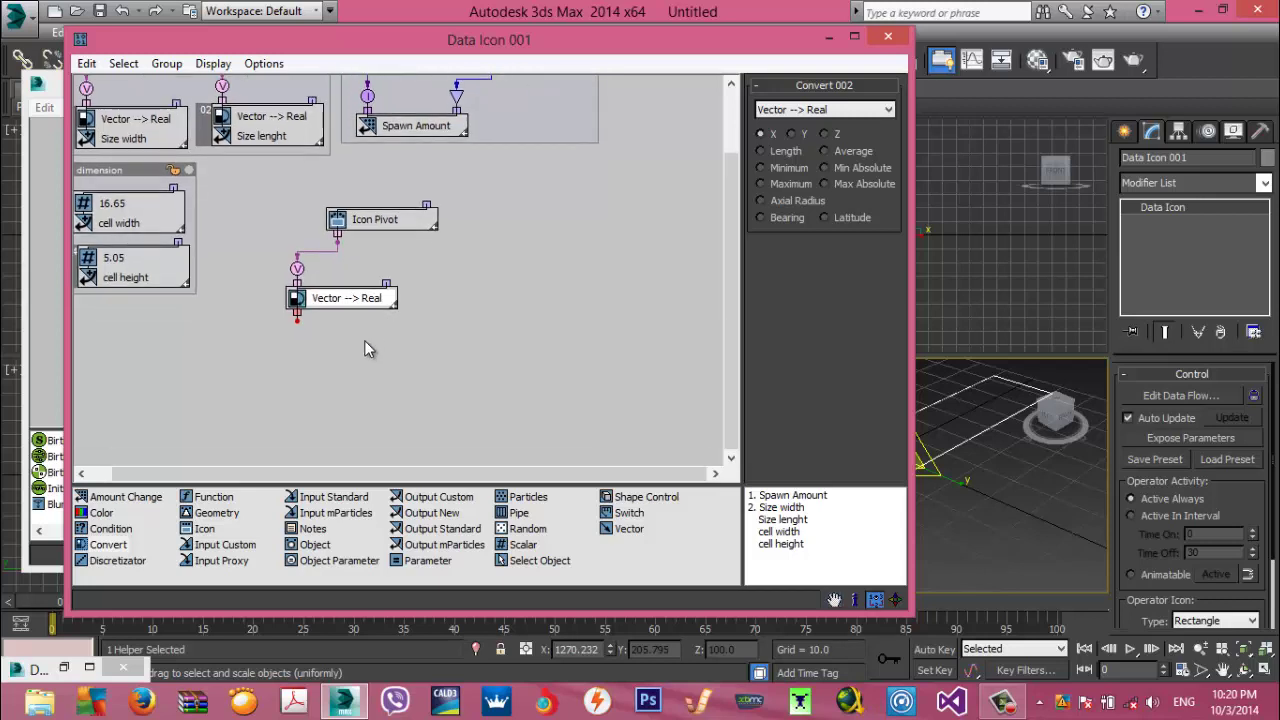
mouse_move(638, 50)
left_mouse_down()
mouse_move(564, 50)
mouse_move(634, 46)
left_mouse_up()
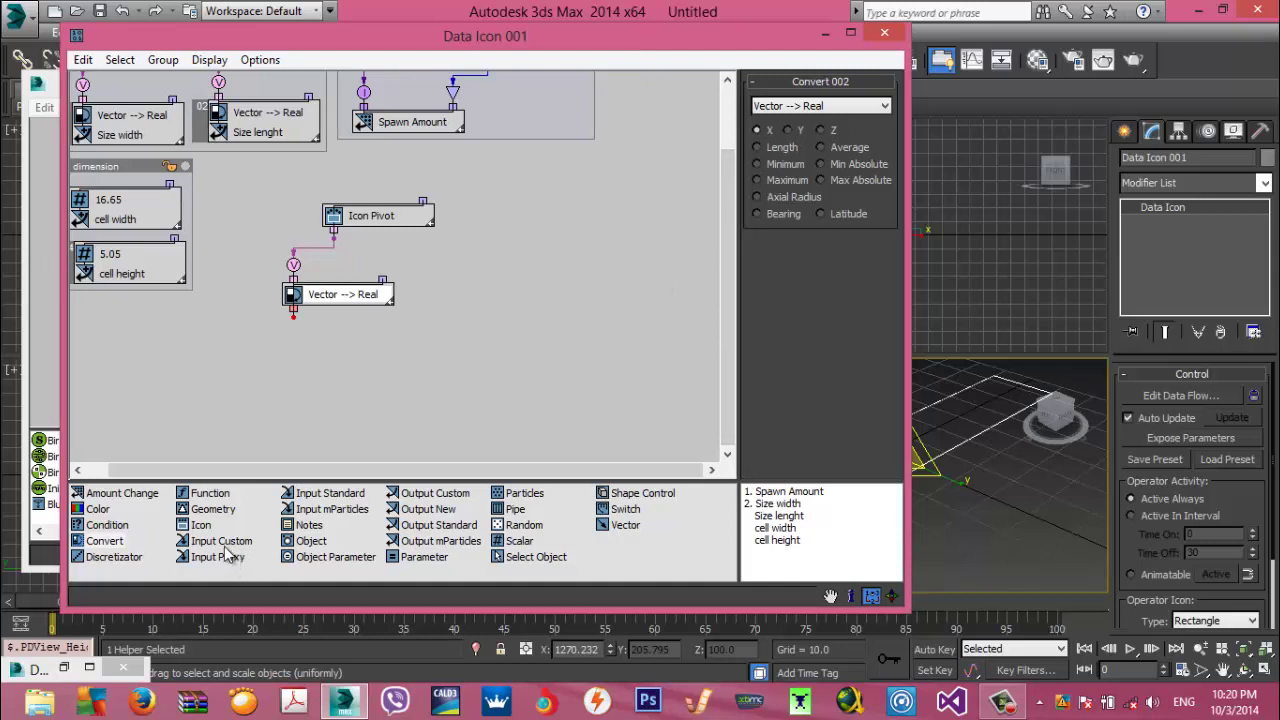
Add an Input Custom operator beside the Convert node and assign it the Size width data channel
left_click_drag(226, 544, 437, 347)
left_click_drag(443, 277, 446, 281)
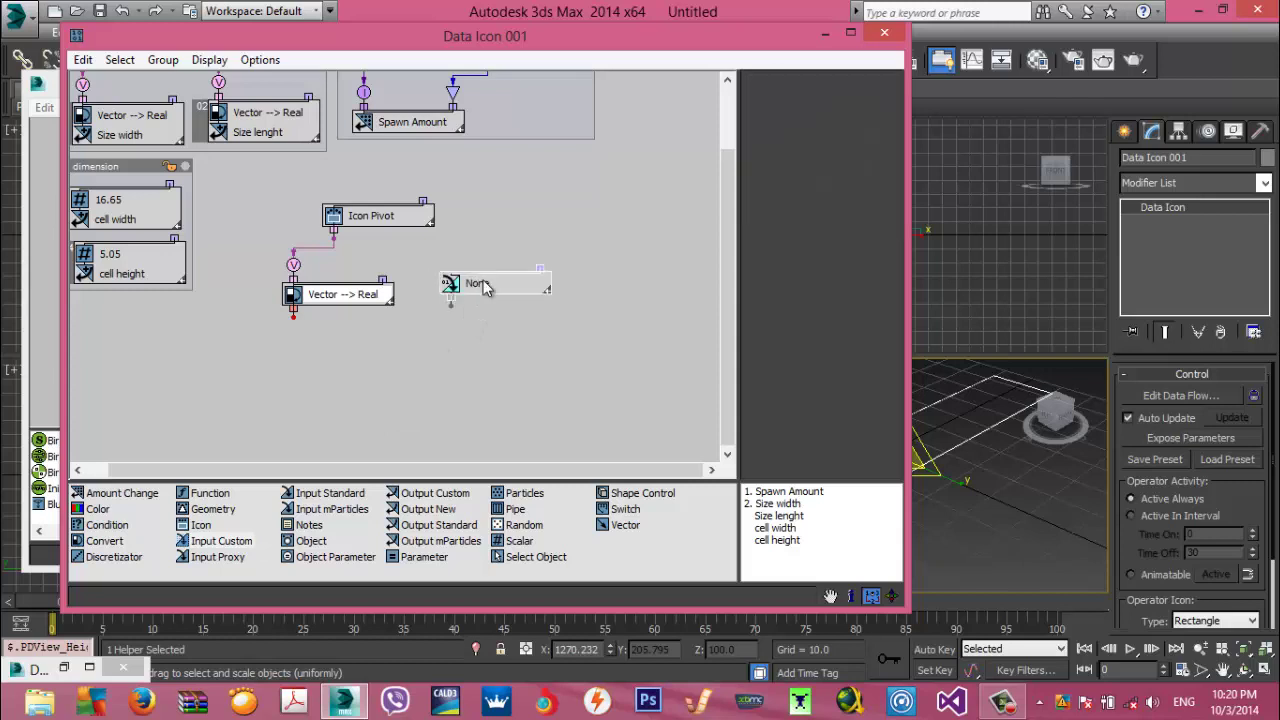
left_click(798, 134)
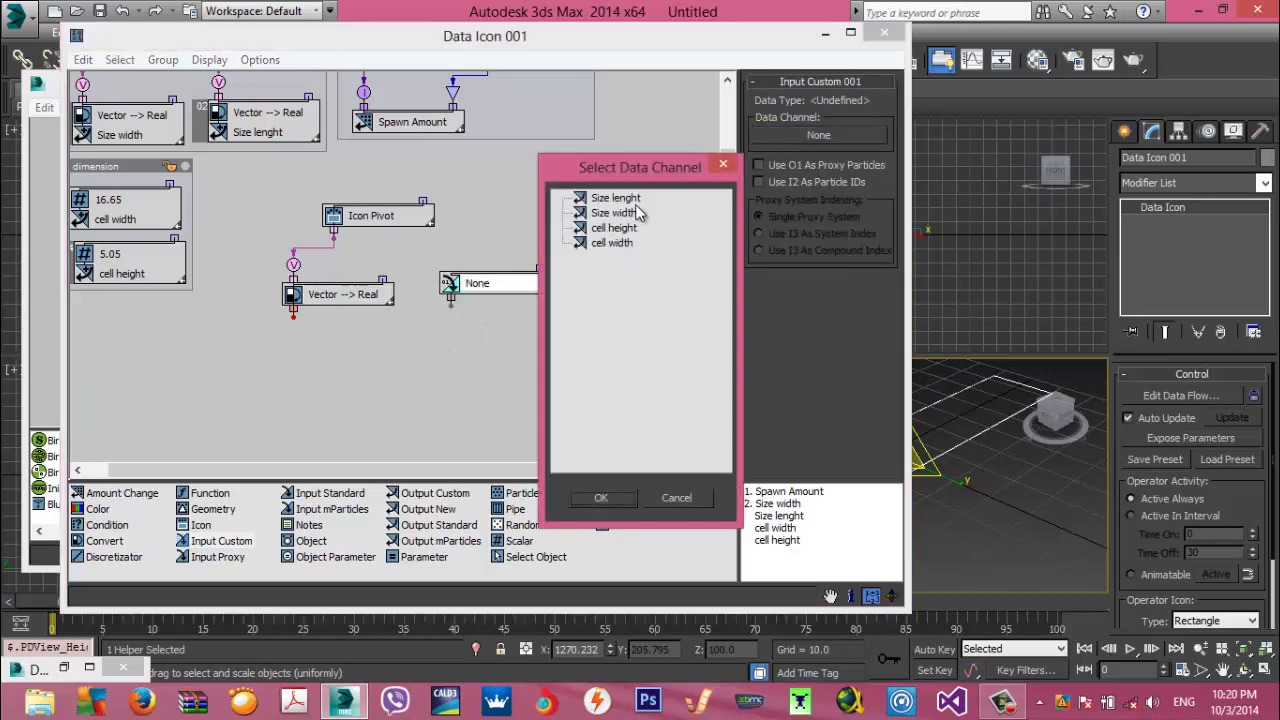
double_click(613, 213)
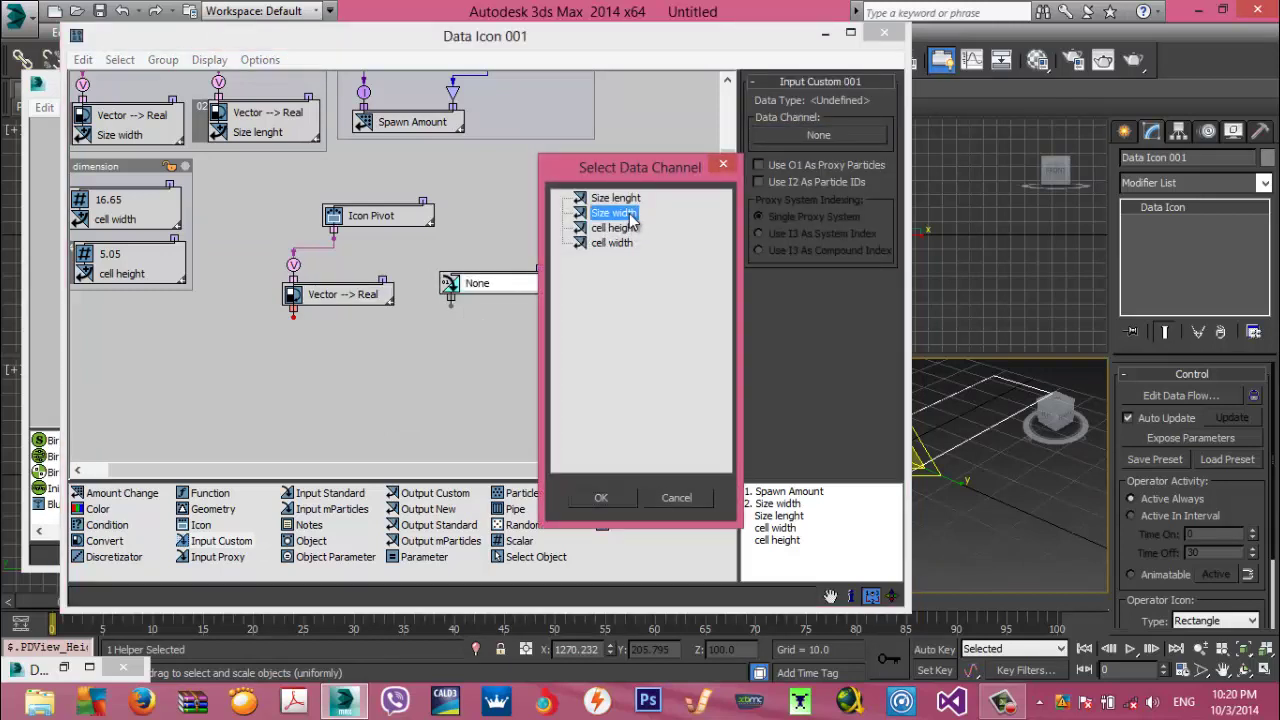
Add a Function with Real operands set to Division X/Y and wire it to divide Size width by a new 2.0 Scalar
left_click_drag(204, 500, 468, 345)
left_click_drag(497, 540, 586, 312)
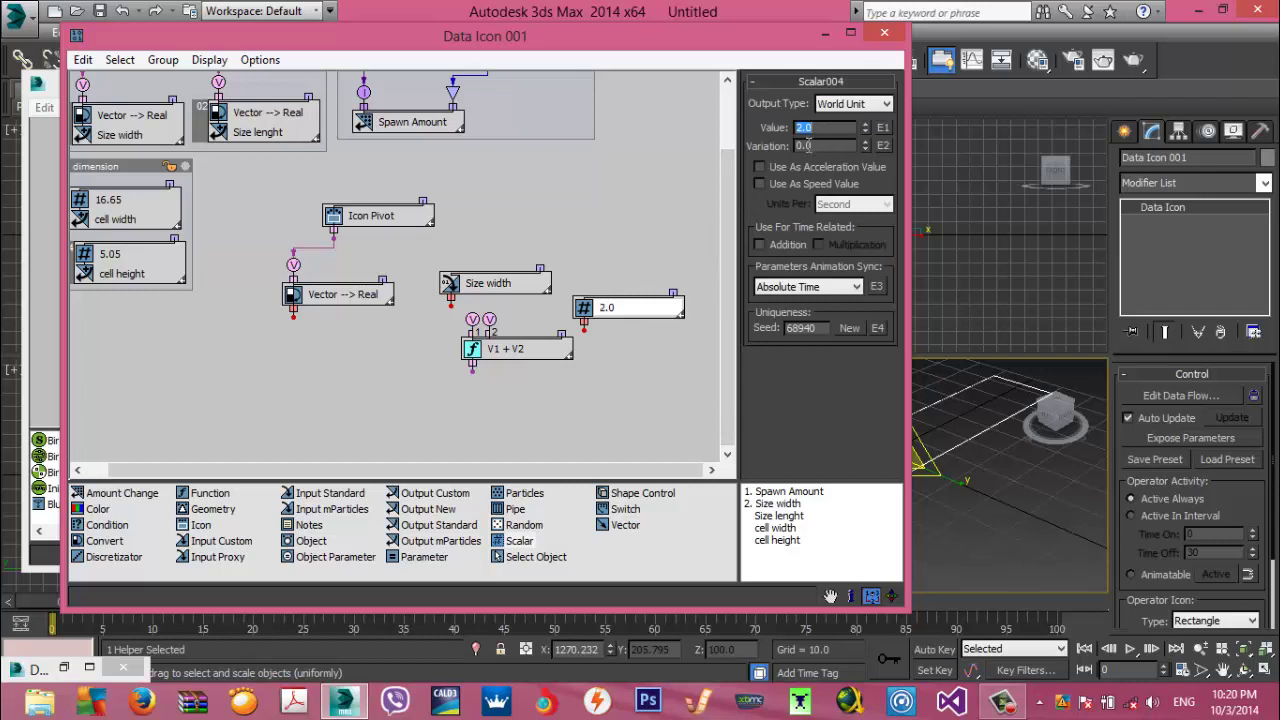
left_click(490, 349)
left_click(855, 119)
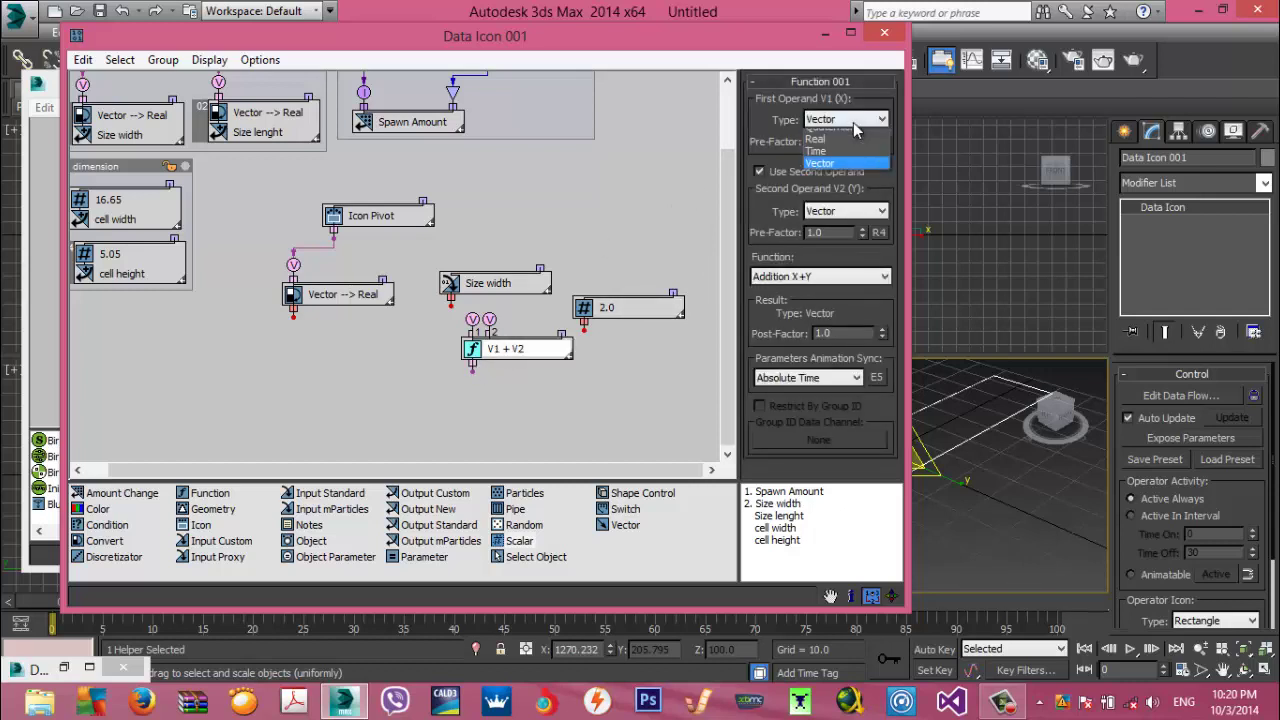
left_click(825, 185)
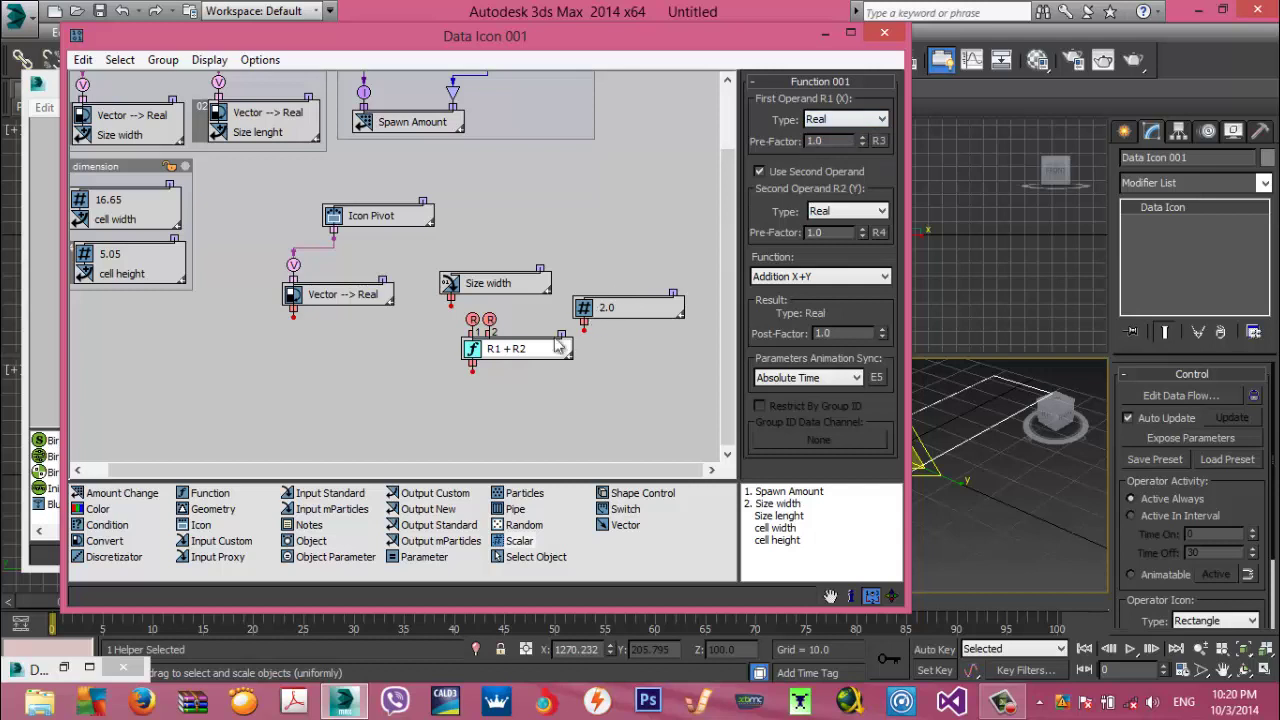
left_click(800, 276)
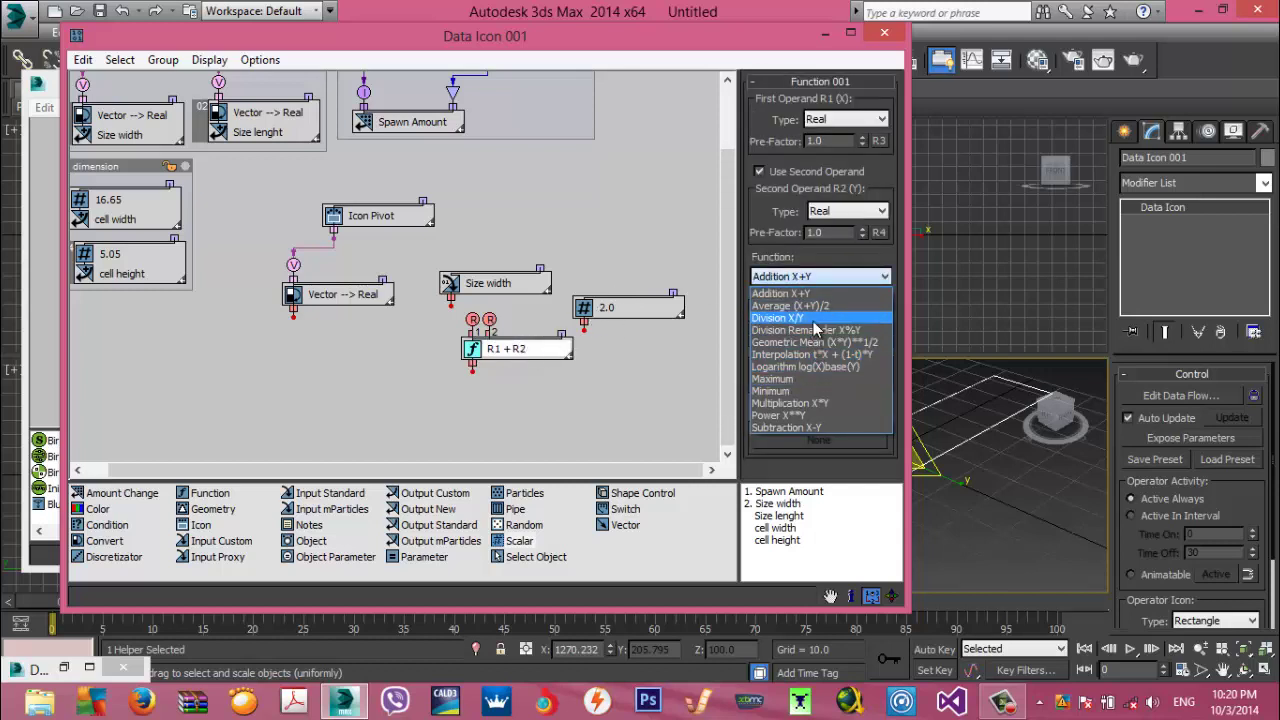
left_click(812, 319)
left_click_drag(630, 308, 472, 319)
Add a second Function below the Vector --> Real node, with Real operands and Subtraction X-Y
left_click_drag(358, 299, 348, 318)
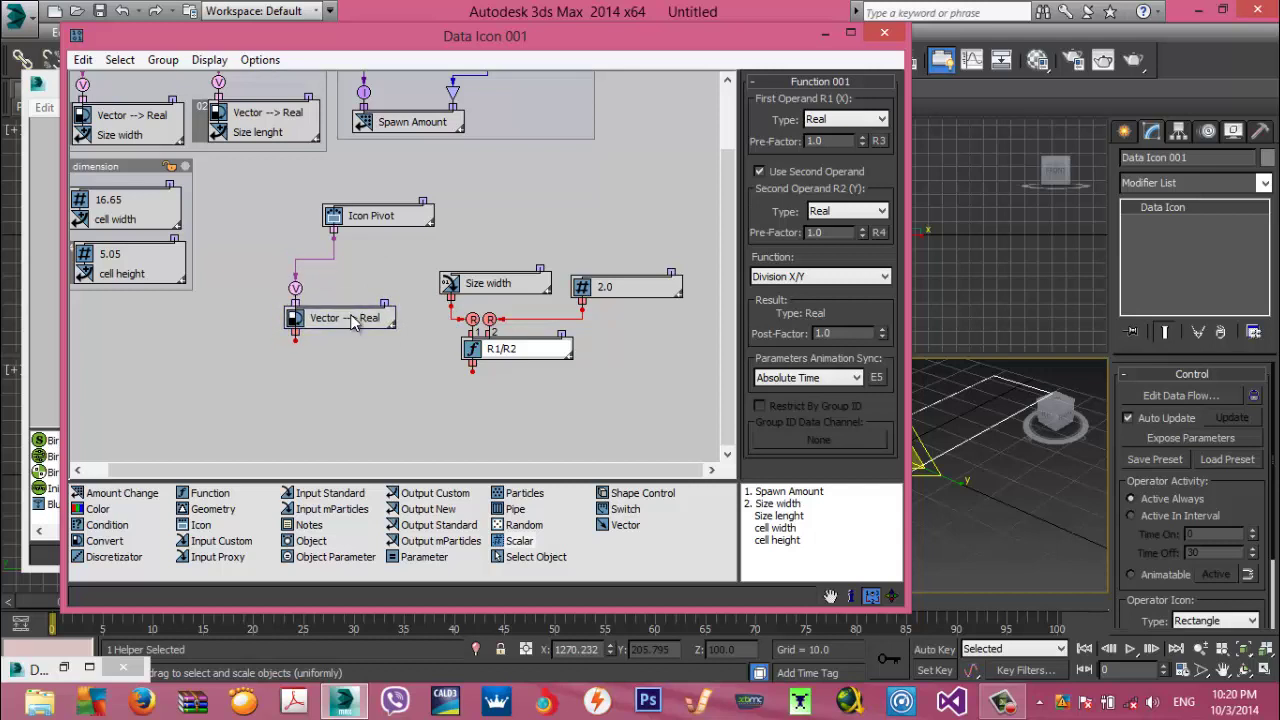
middle_click_drag(341, 335, 355, 273)
left_click_drag(215, 494, 355, 358)
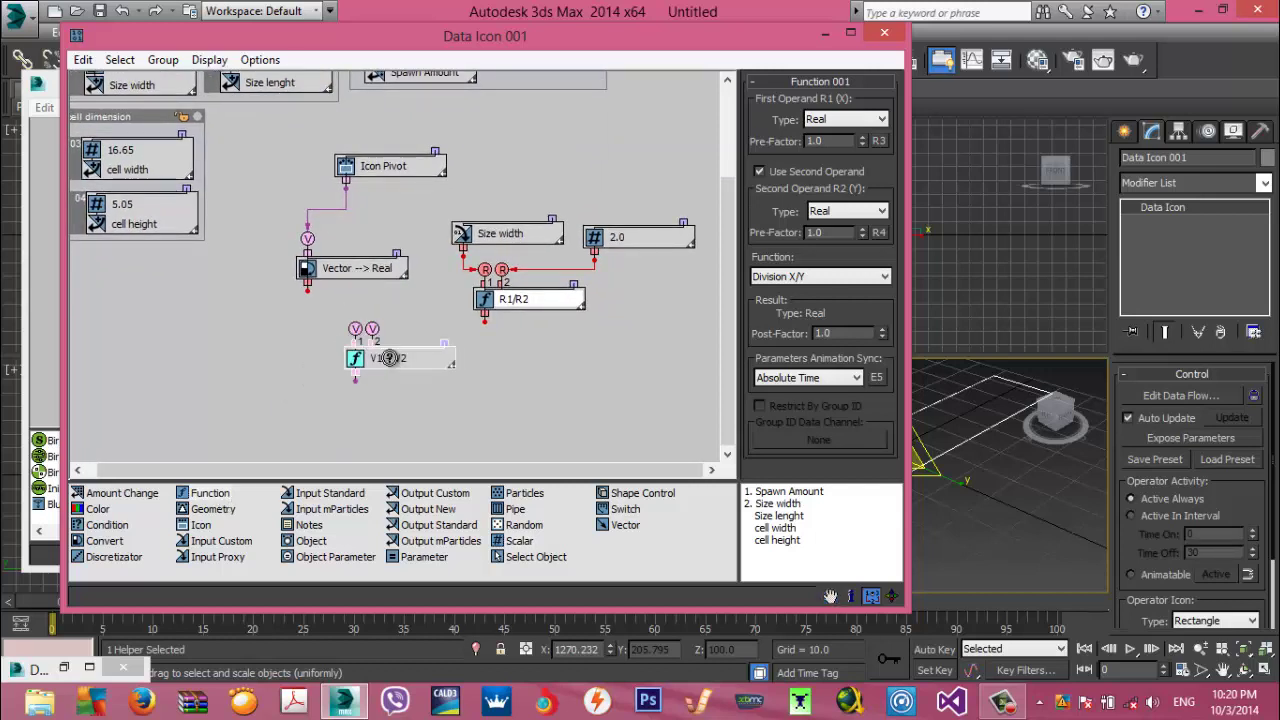
left_click(845, 119)
left_click(832, 175)
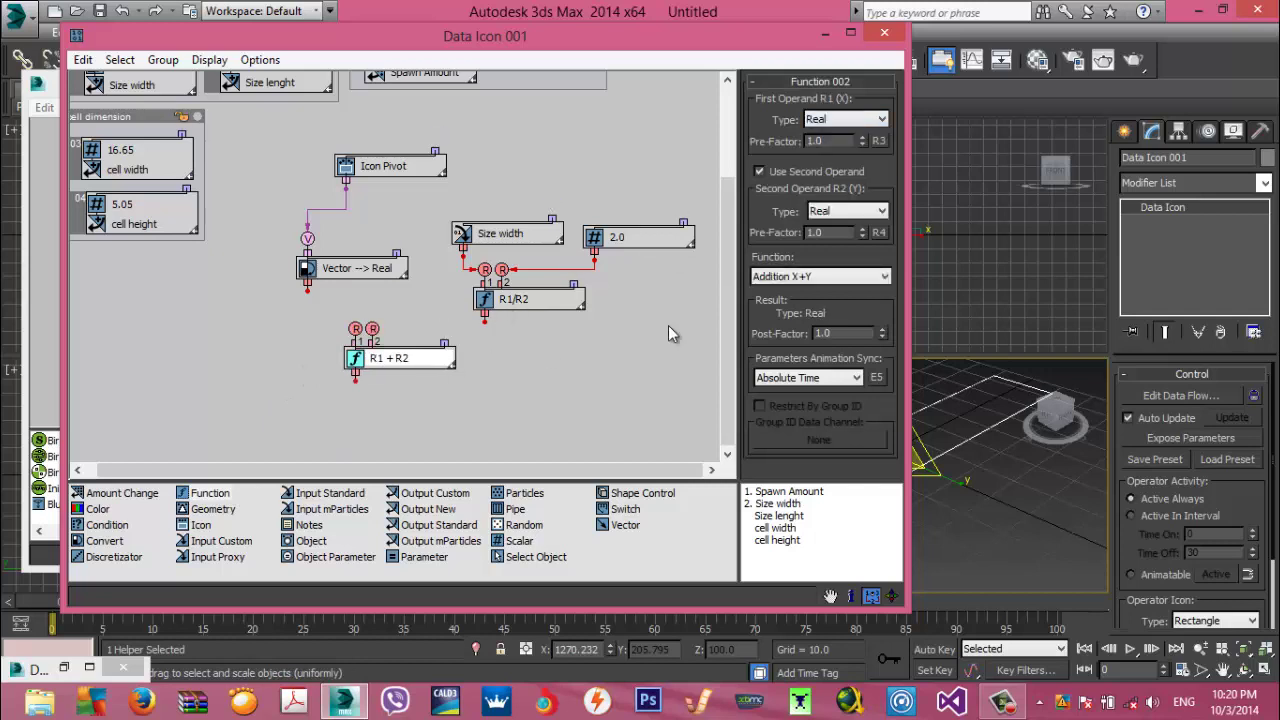
left_click(796, 276)
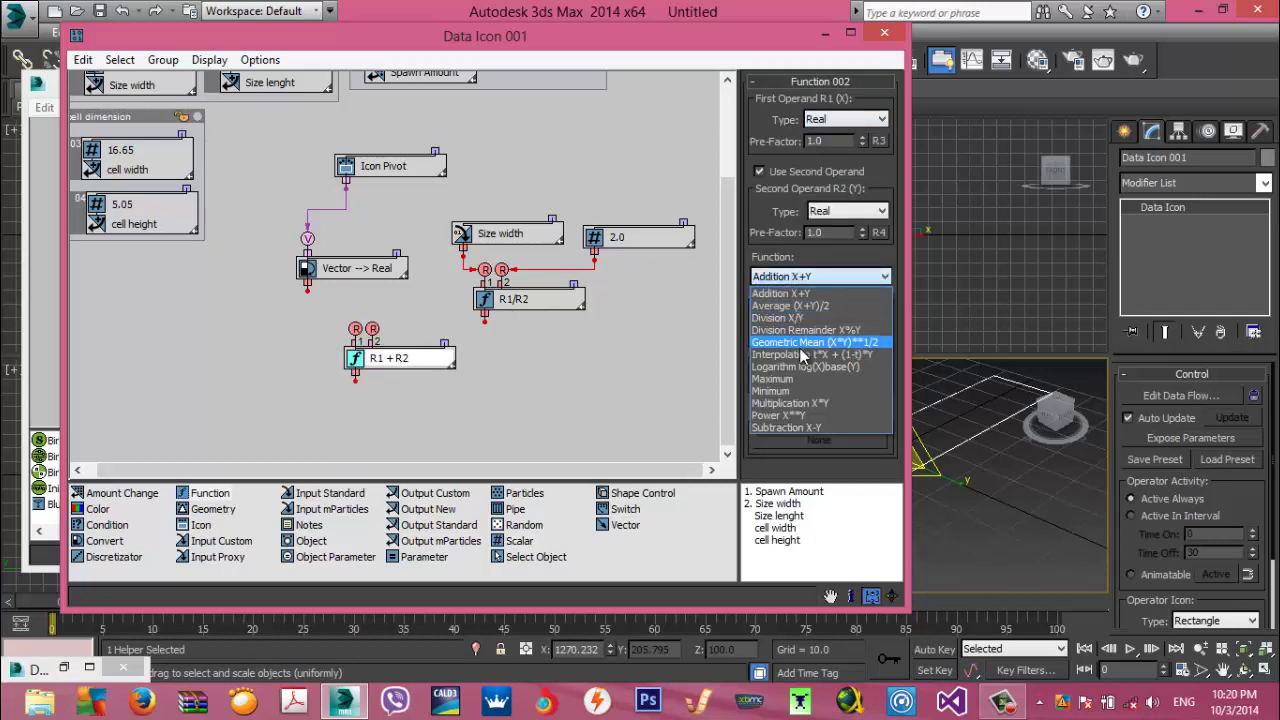
left_click(790, 427)
Wire the subtraction function's first operand to Vector --> Real and its second operand to the R1/R2 division
left_click_drag(485, 318, 485, 320)
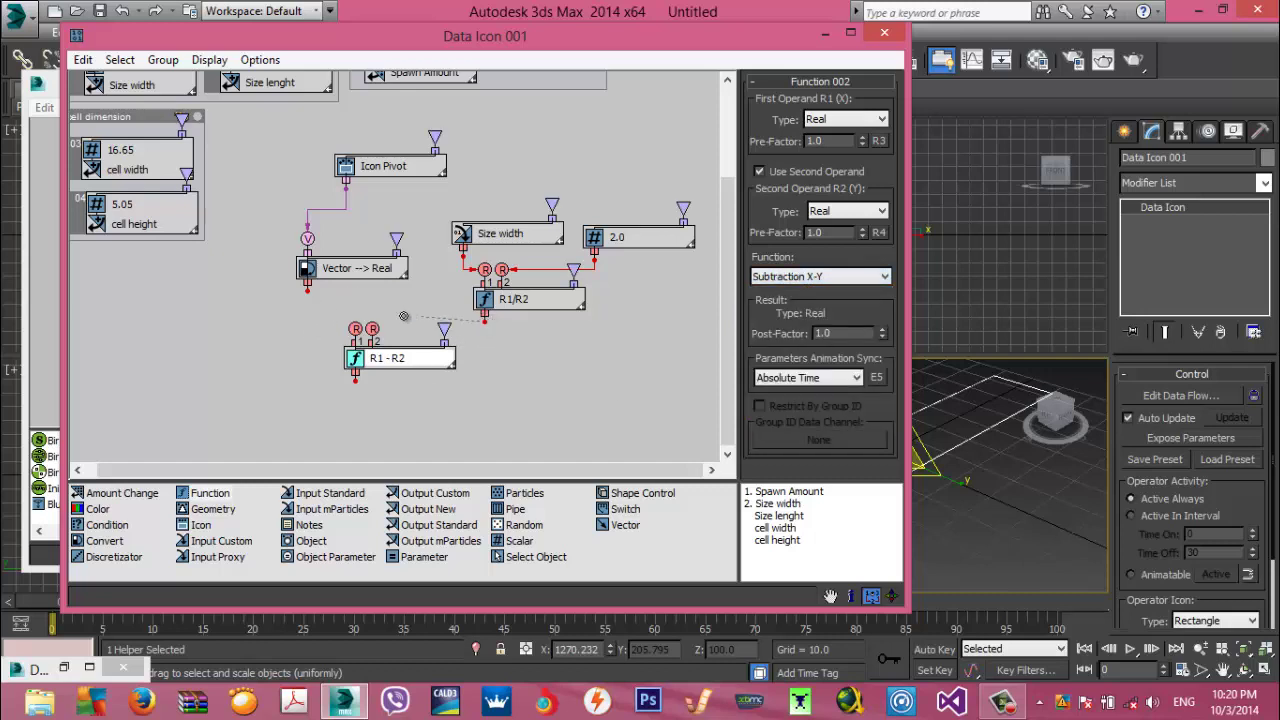
left_click_drag(372, 329, 371, 328)
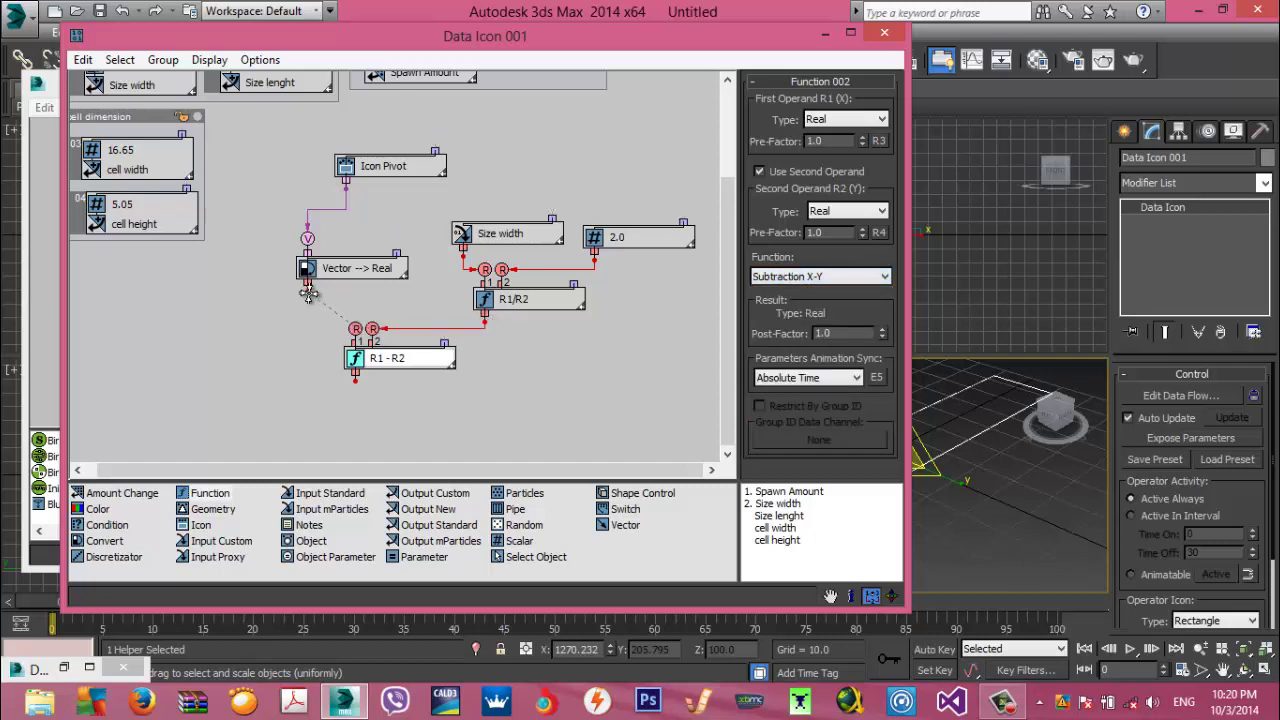
left_click_drag(308, 292, 308, 304)
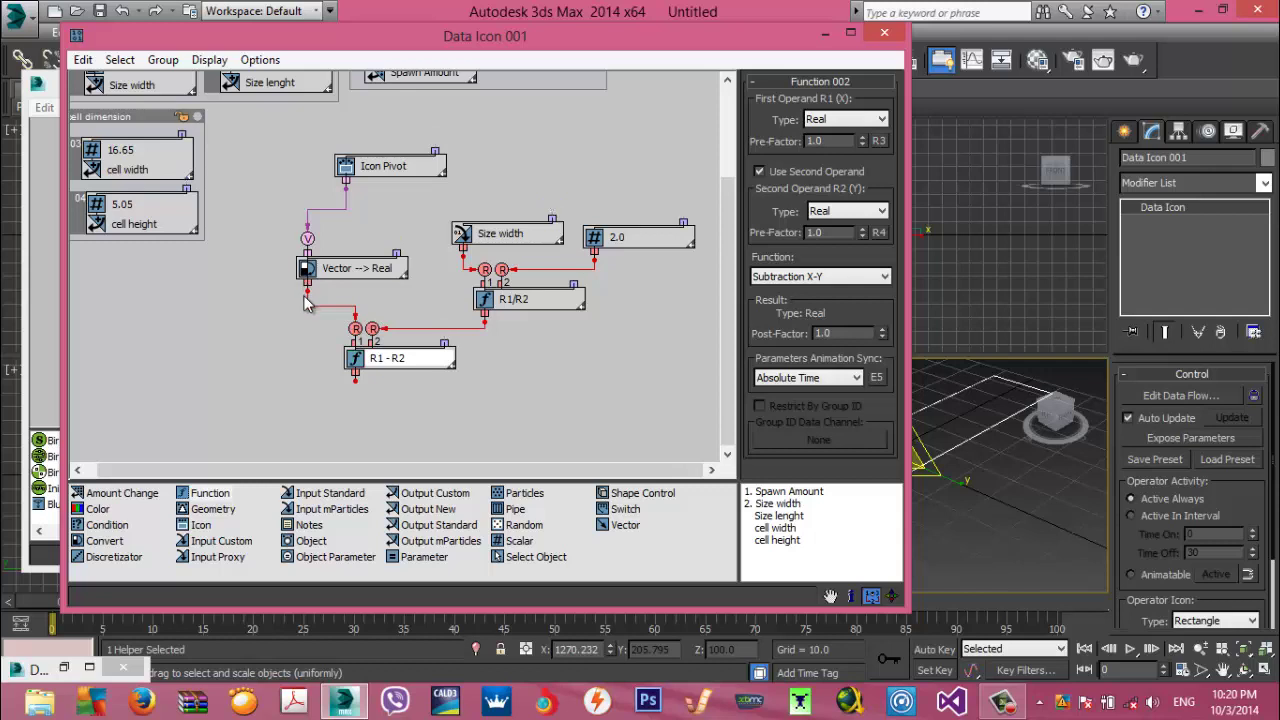
Move the R1/R2, Size width and 2.0 nodes closer to the Vector --> Real node to compact the layout
middle_click_drag(367, 342, 303, 346)
left_click_drag(322, 279, 307, 279)
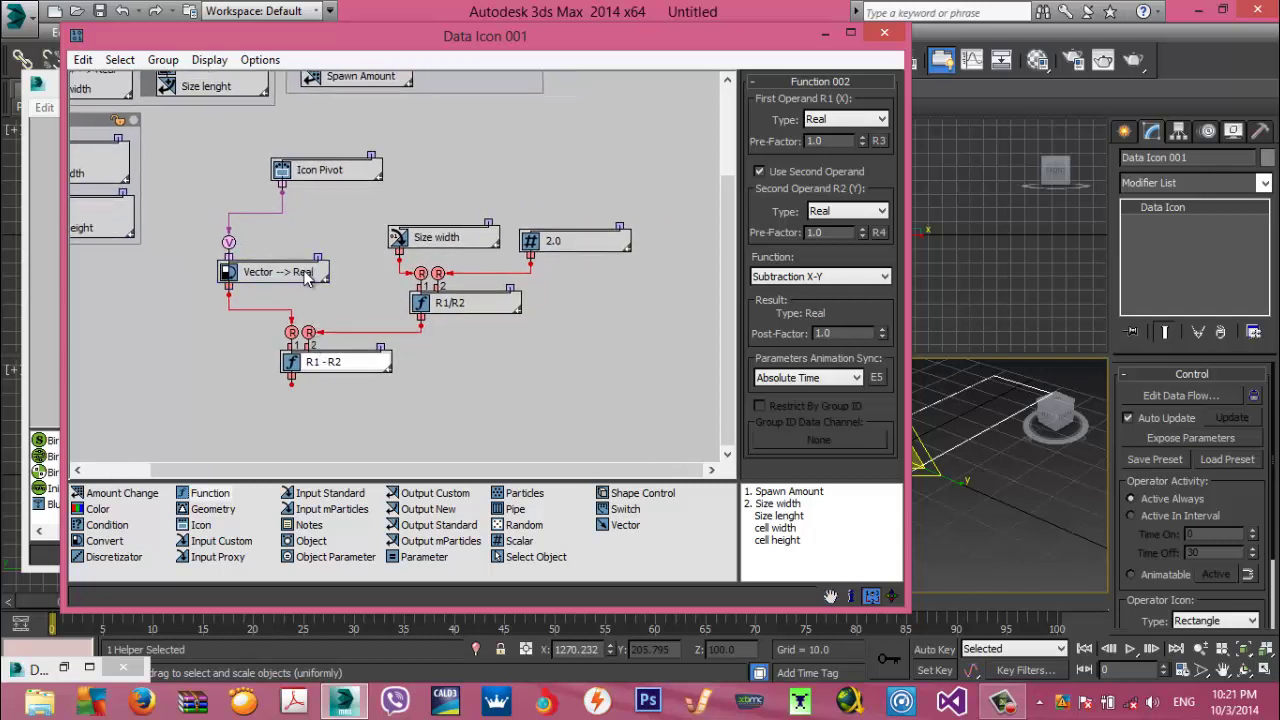
left_click_drag(459, 302, 397, 305)
left_click_drag(437, 241, 384, 232)
left_click_drag(540, 238, 485, 228)
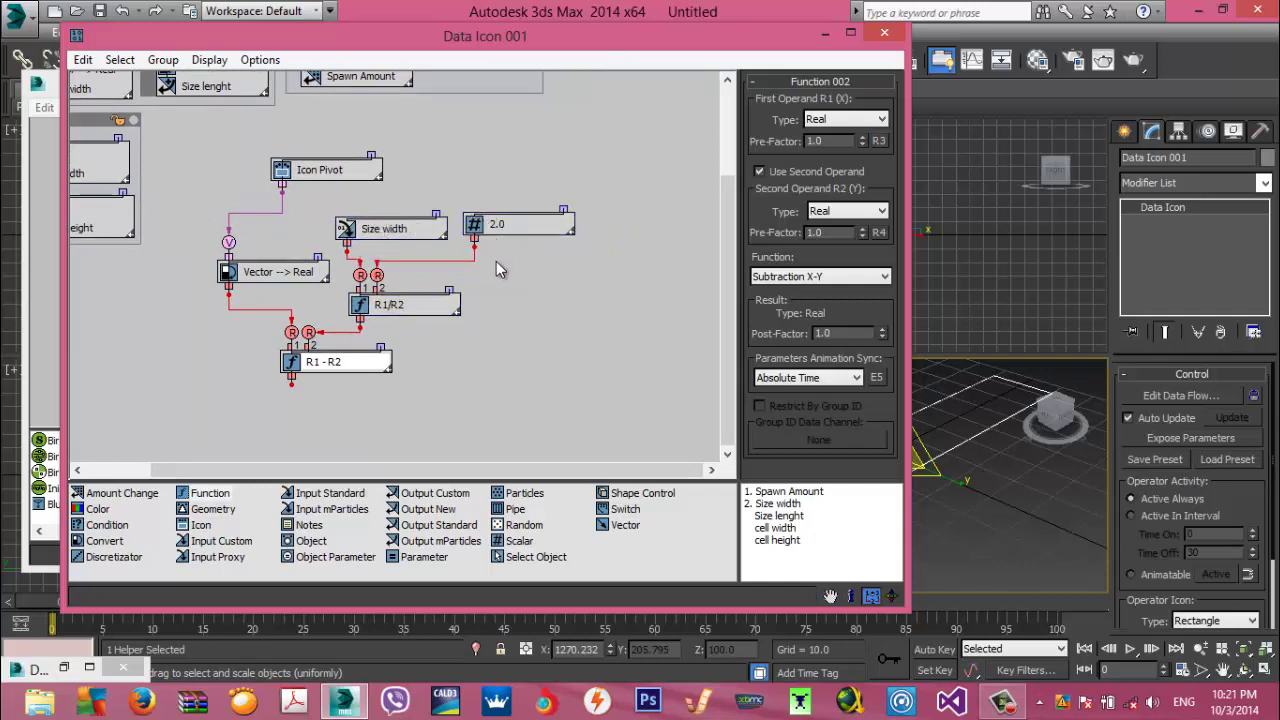
Copy and paste the Vector --> Real, Size width, 2.0, R1/R2 and R1 - R2 nodes as a duplicate chain
middle_click_drag(498, 262, 430, 258)
left_click_drag(535, 190, 239, 355)
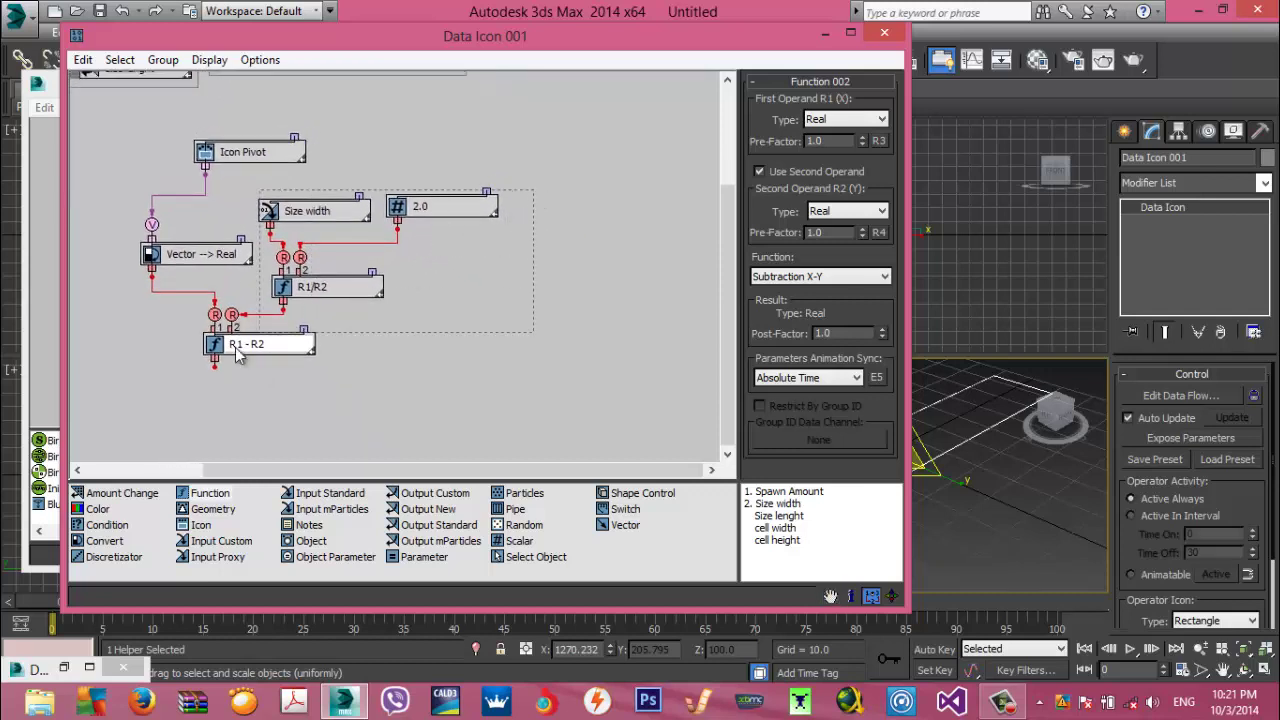
left_click_drag(195, 399, 132, 399)
right_click(215, 259)
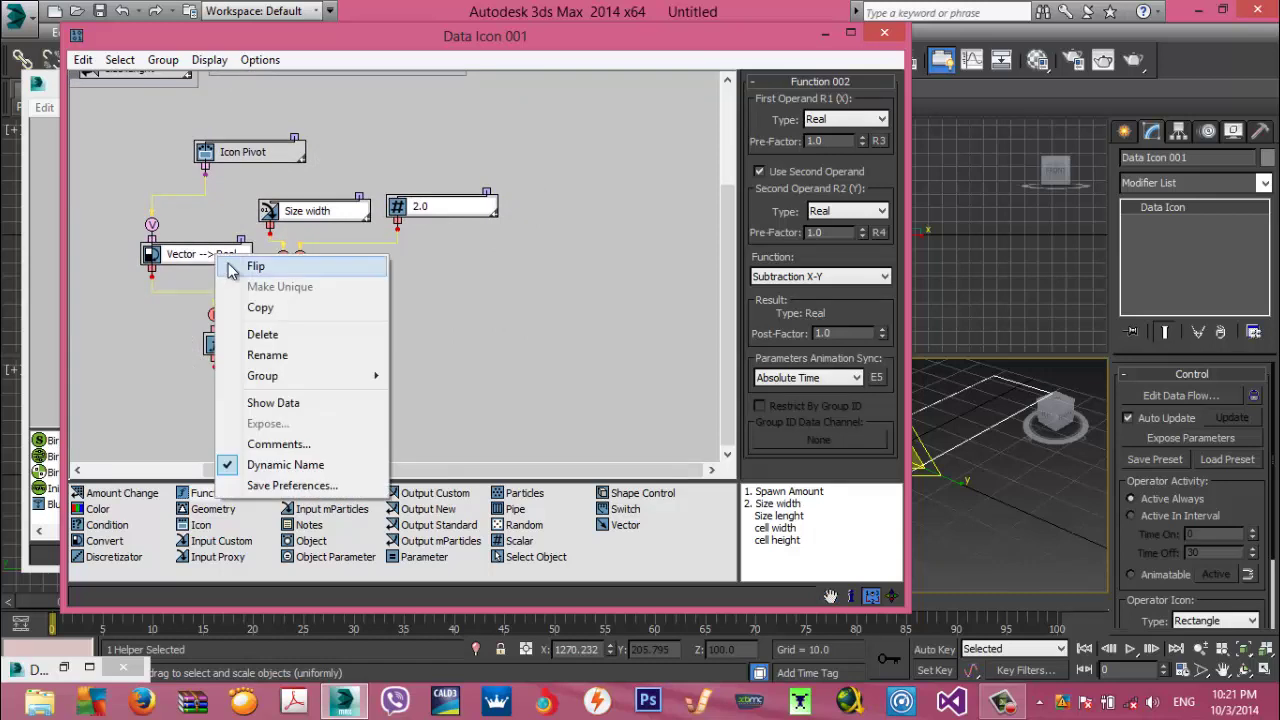
left_click(285, 311)
right_click(424, 275)
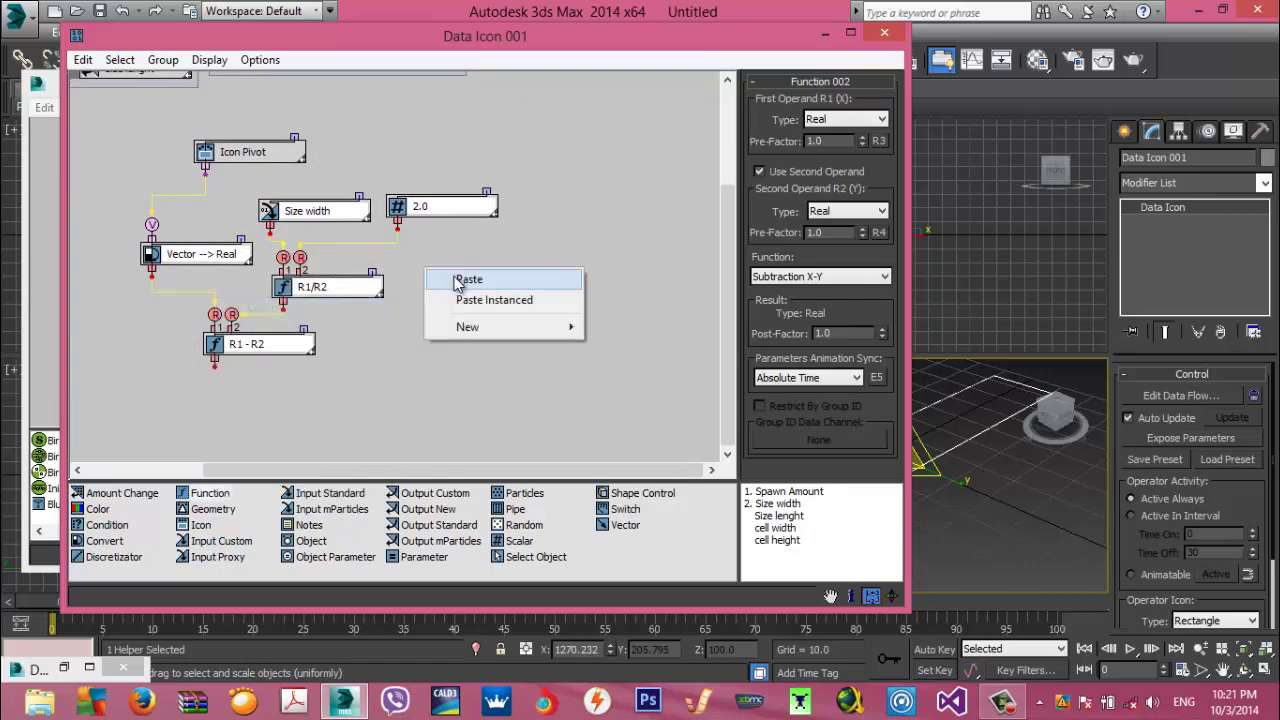
left_click(460, 279)
Place the duplicated chain beside the original and spread out its R1 - R2, R1/R2 and Size width nodes
left_click_drag(490, 335, 575, 202)
middle_click_drag(527, 275, 449, 285)
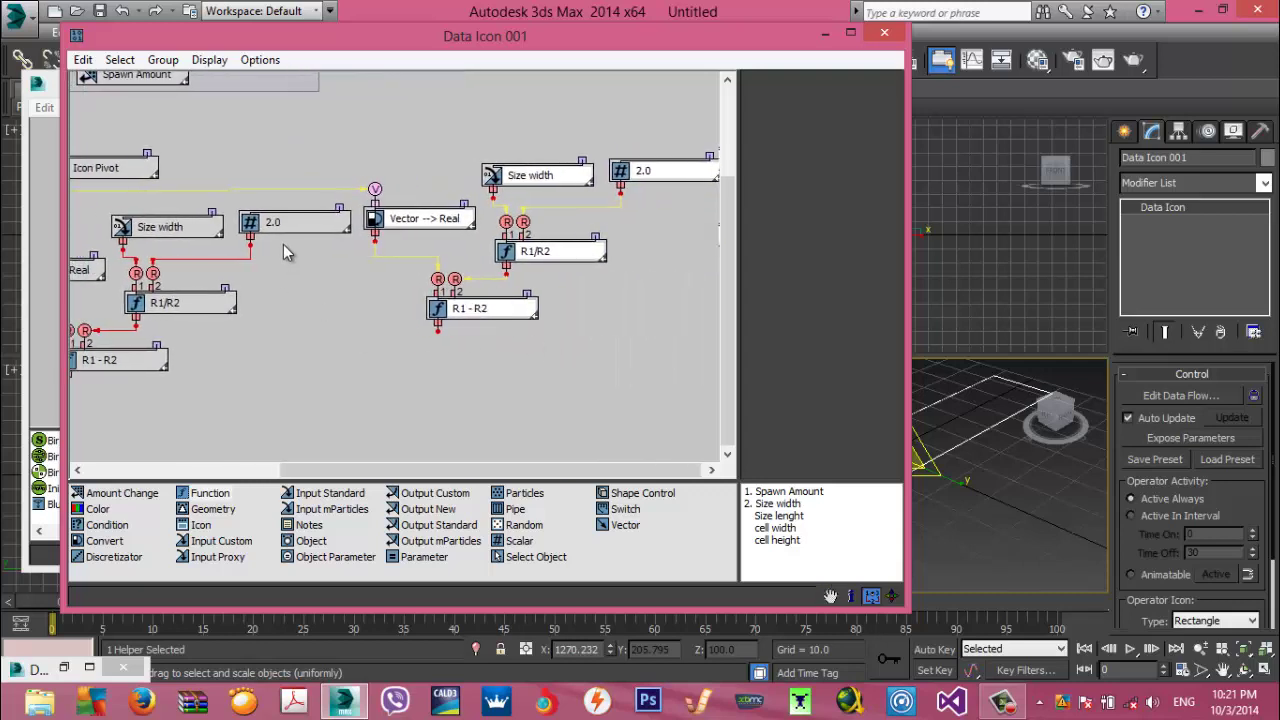
left_click(300, 224)
left_click_drag(447, 315, 432, 391)
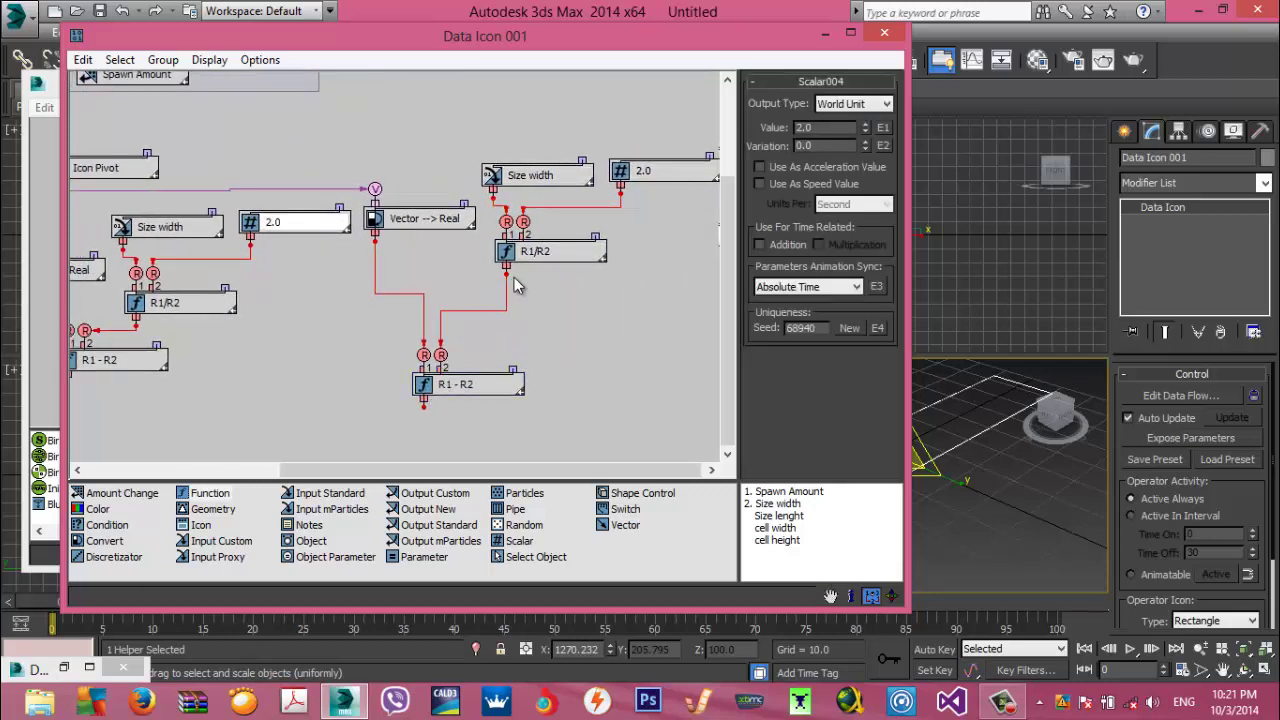
left_click_drag(540, 252, 547, 310)
left_click_drag(517, 188, 526, 225)
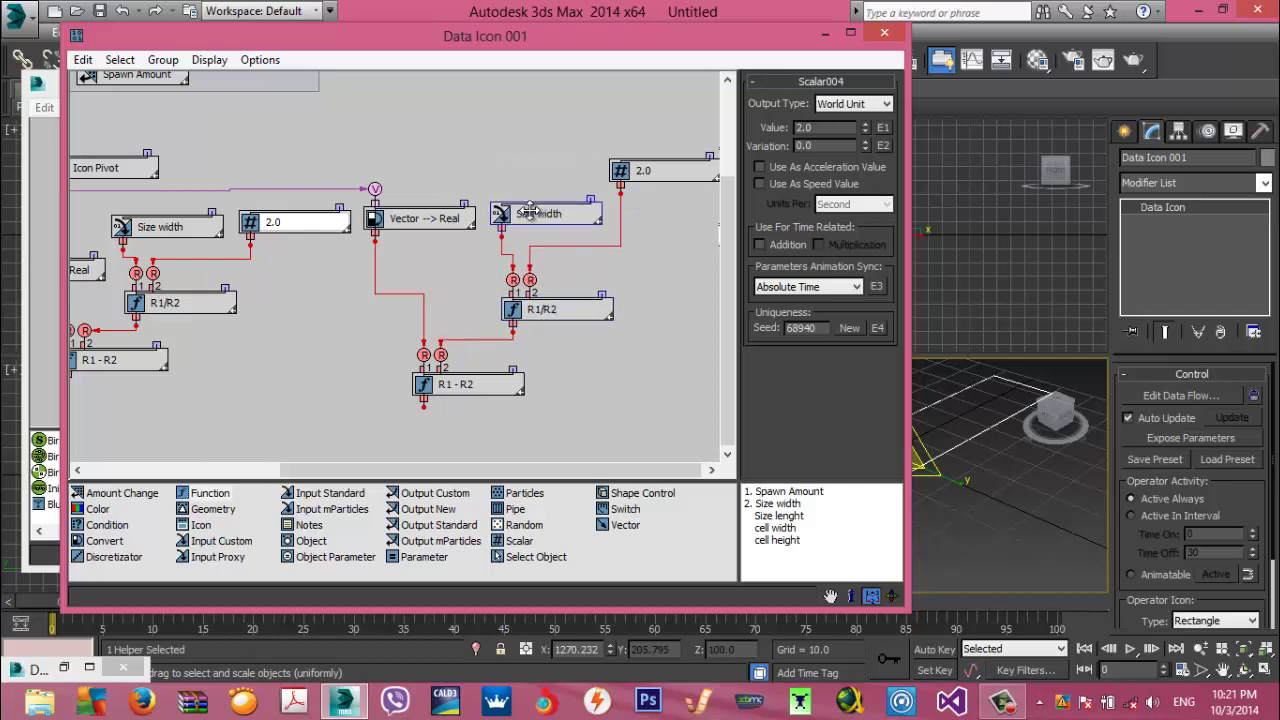
Set the duplicated Vector --> Real node to output the Y component
left_click(440, 220)
middle_click_drag(447, 256, 505, 259)
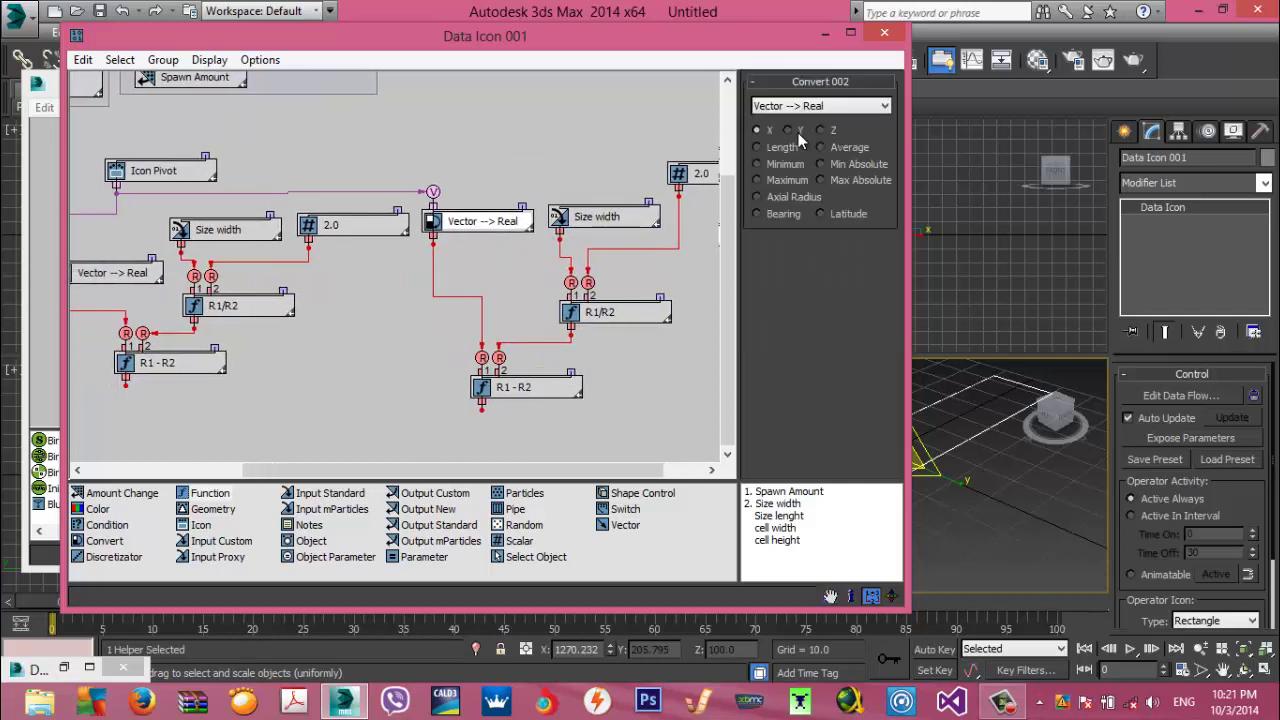
left_click(788, 130)
Switch the duplicated Size width input's data channel to Size lenght
middle_click_drag(578, 264, 547, 266)
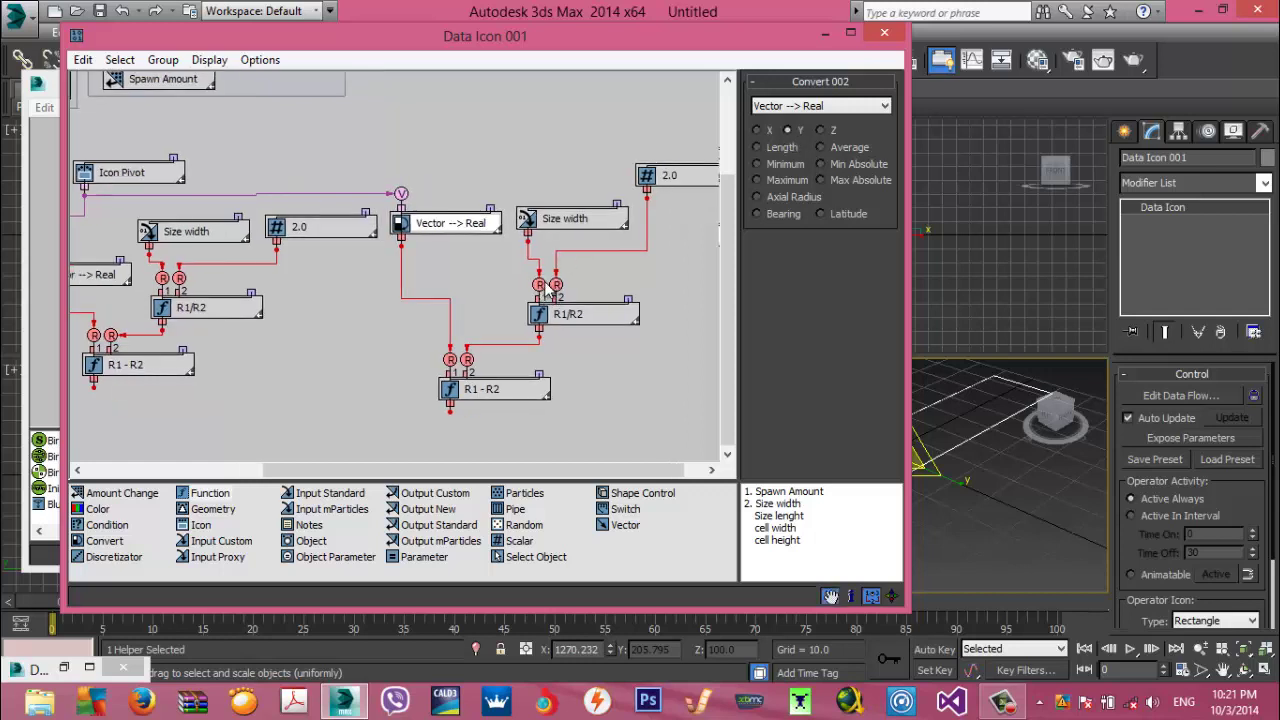
left_click(583, 216)
left_click(818, 136)
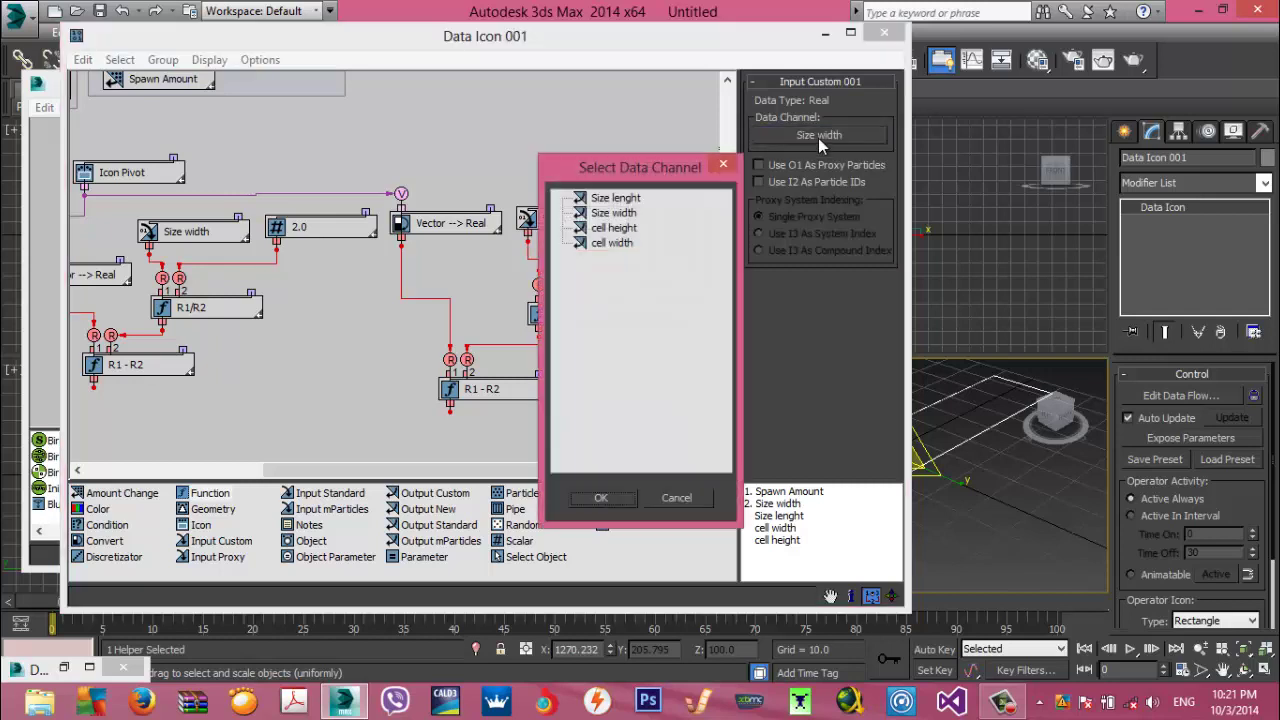
left_click(615, 198)
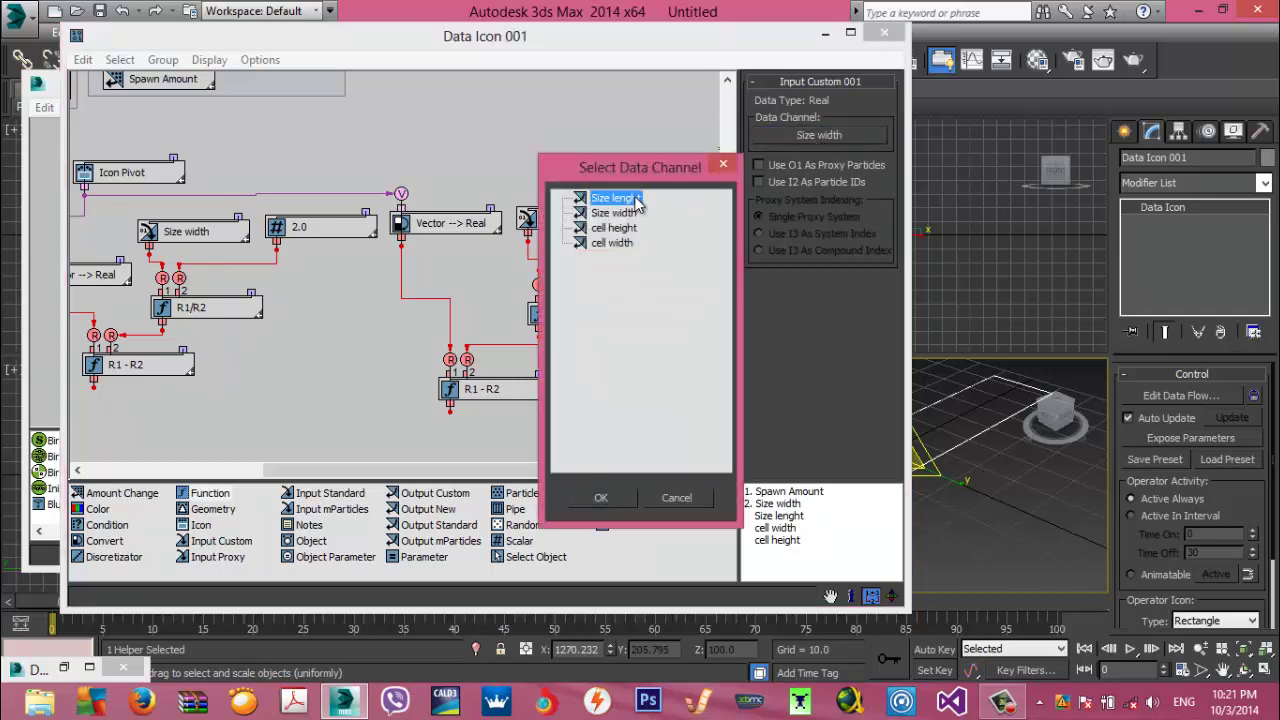
left_click(600, 497)
Change the duplicated R1 - R2 function to Addition X+Y
middle_click_drag(572, 320, 512, 323)
left_click(515, 321)
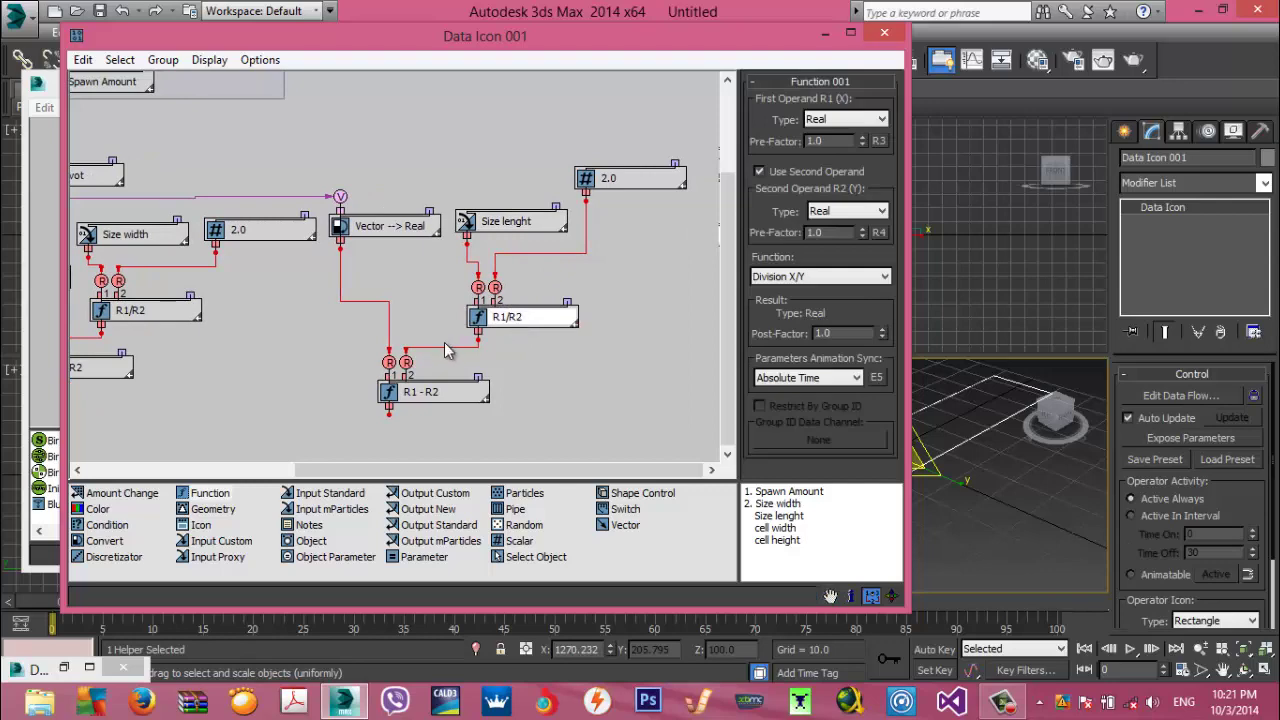
left_click(430, 398)
middle_click_drag(435, 377, 545, 283)
left_click(820, 277)
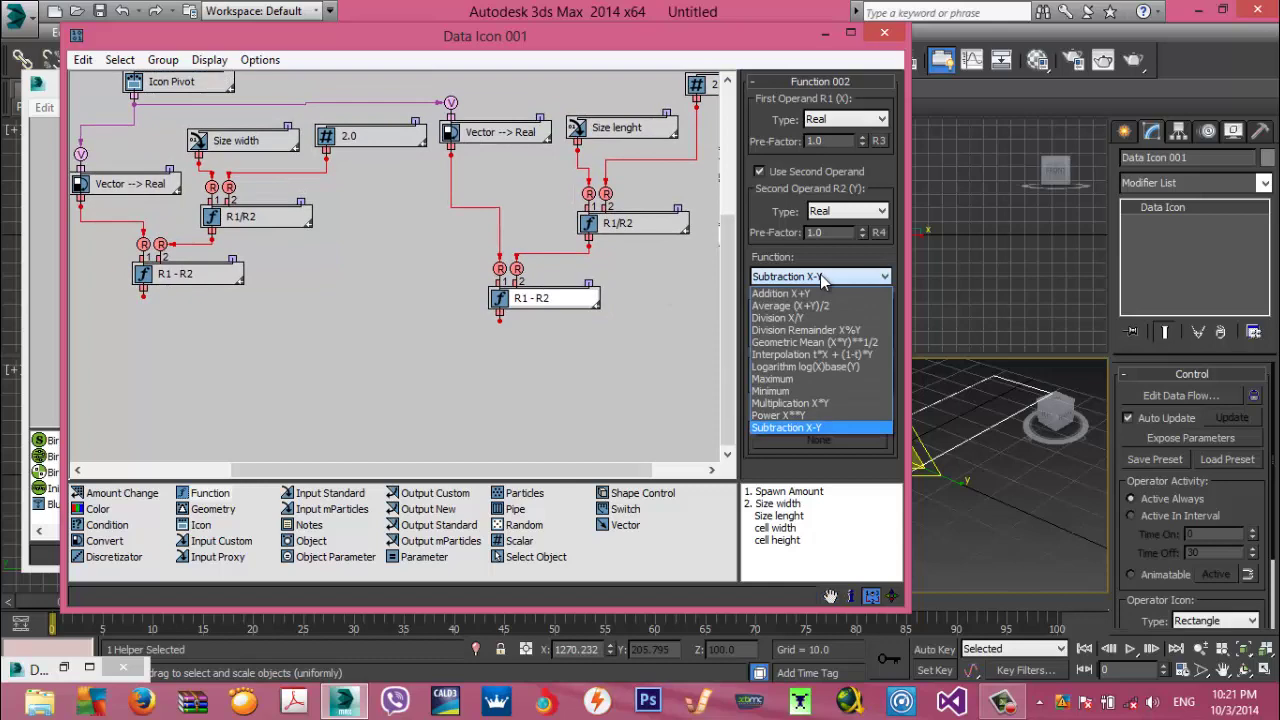
left_click(810, 294)
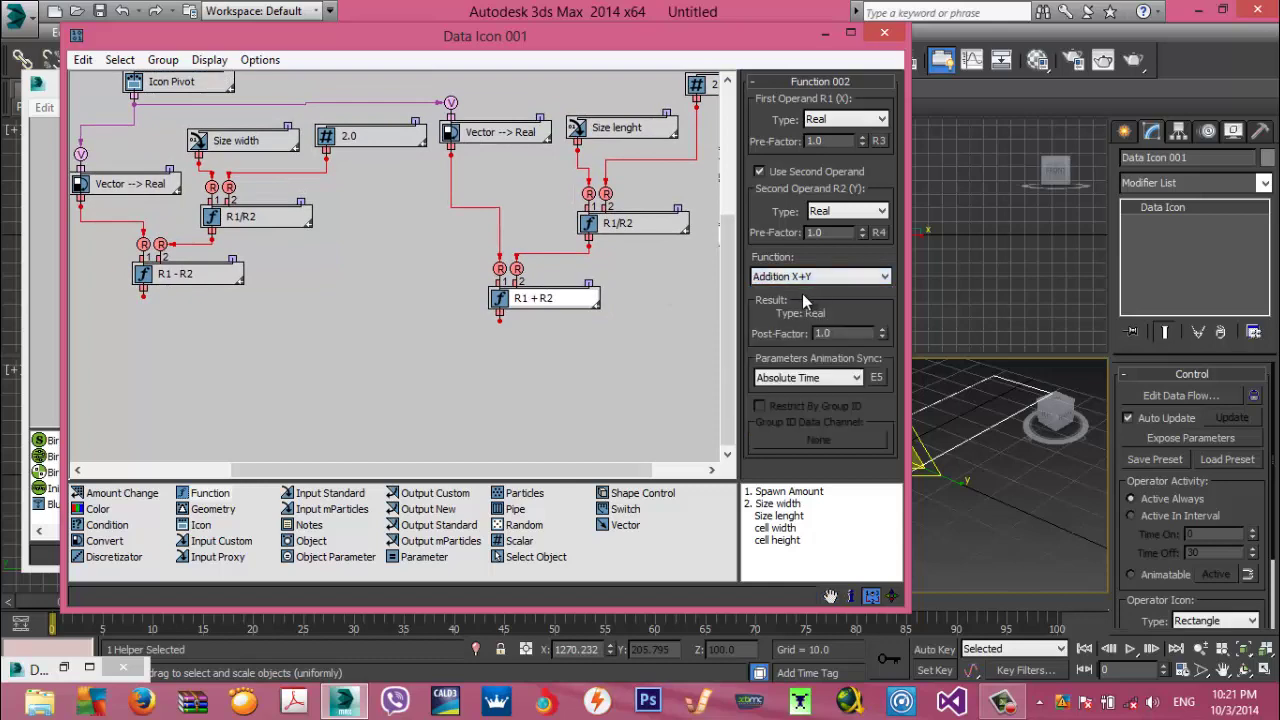
Move the duplicated 2.0 scalar node closer, just below the Size lenght input
middle_click_drag(656, 323, 563, 366)
left_click_drag(622, 133, 563, 204)
middle_click_drag(408, 286, 540, 283)
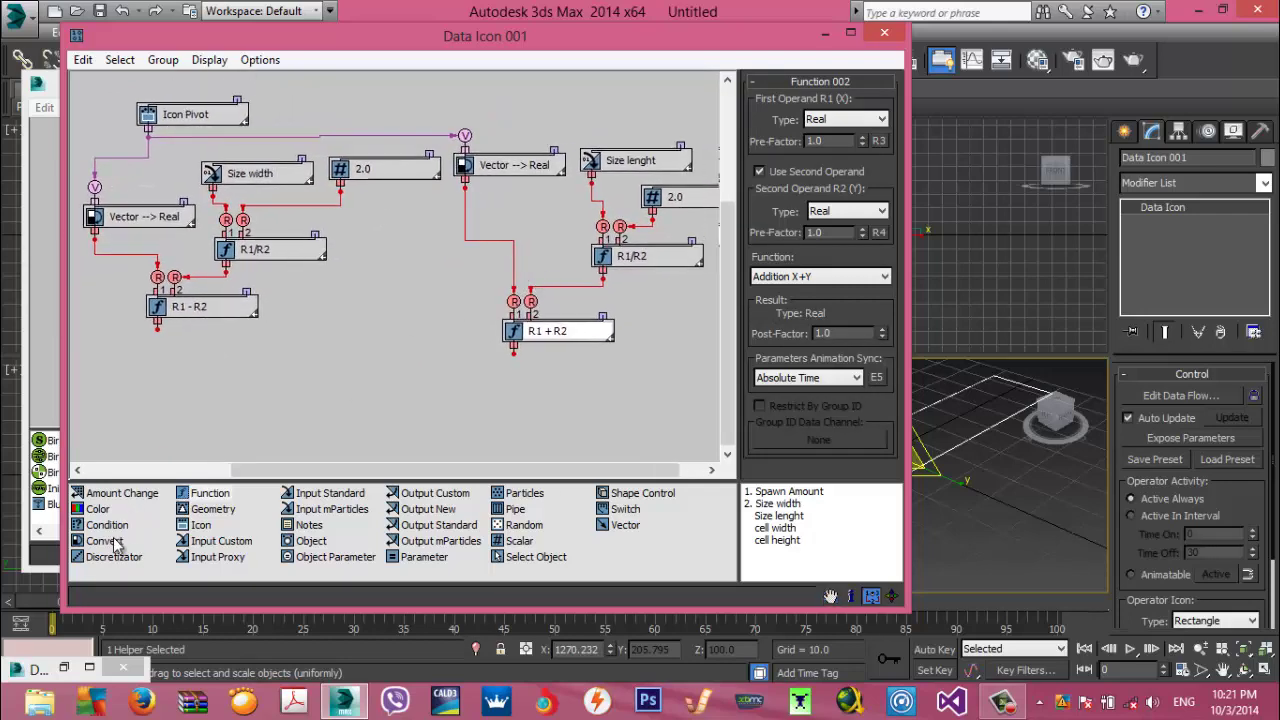
Add a Vector --> Real Convert node set to Z and wire it to the Icon Pivot output
left_click_drag(115, 543, 374, 323)
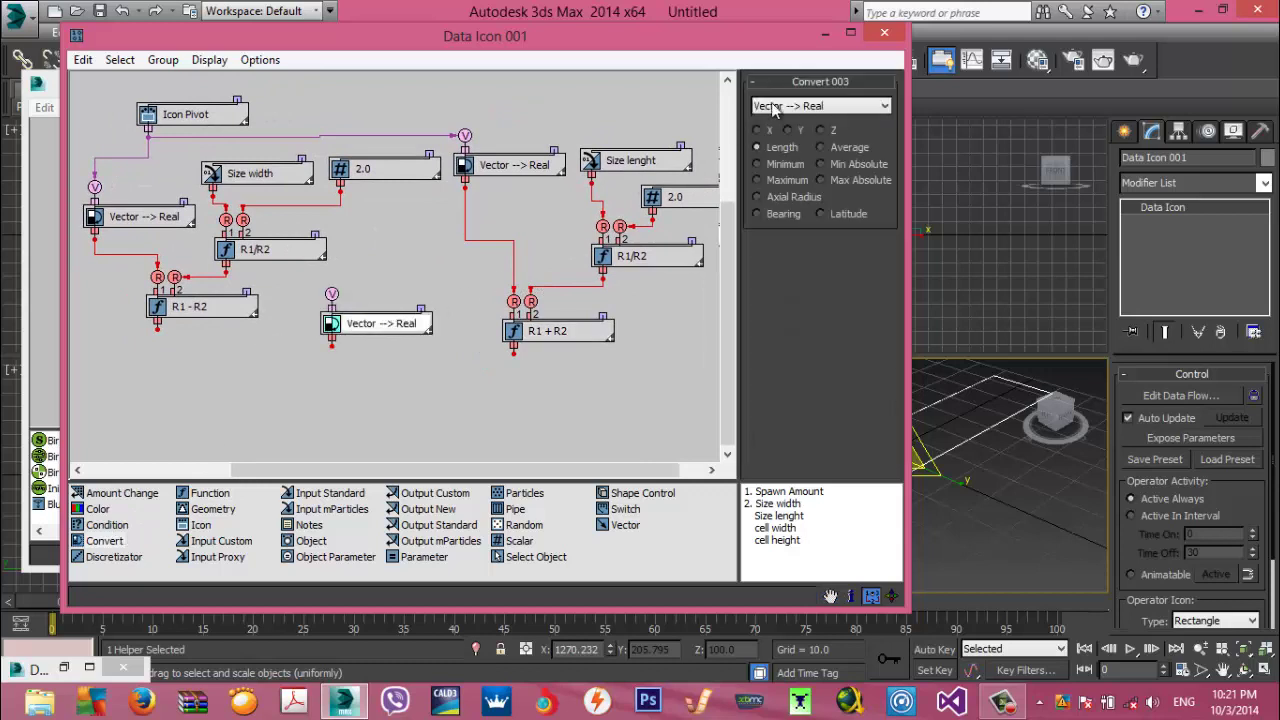
left_click(824, 130)
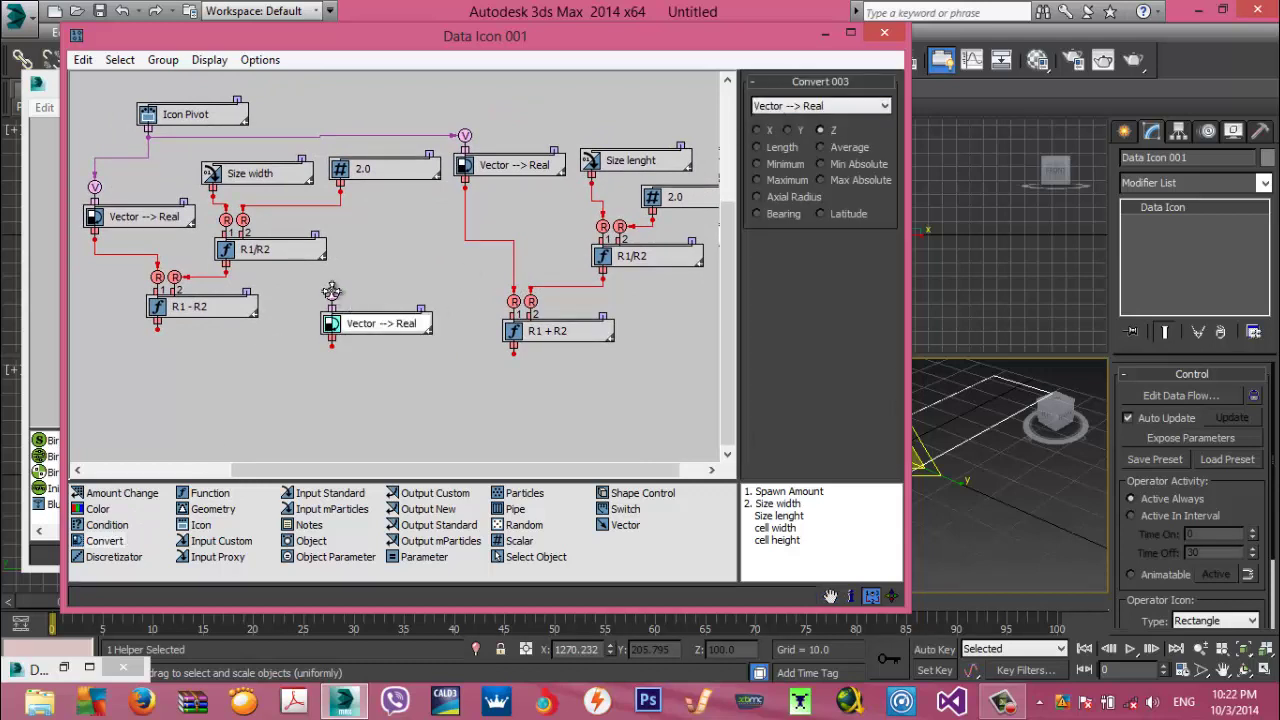
left_click_drag(332, 291, 148, 133)
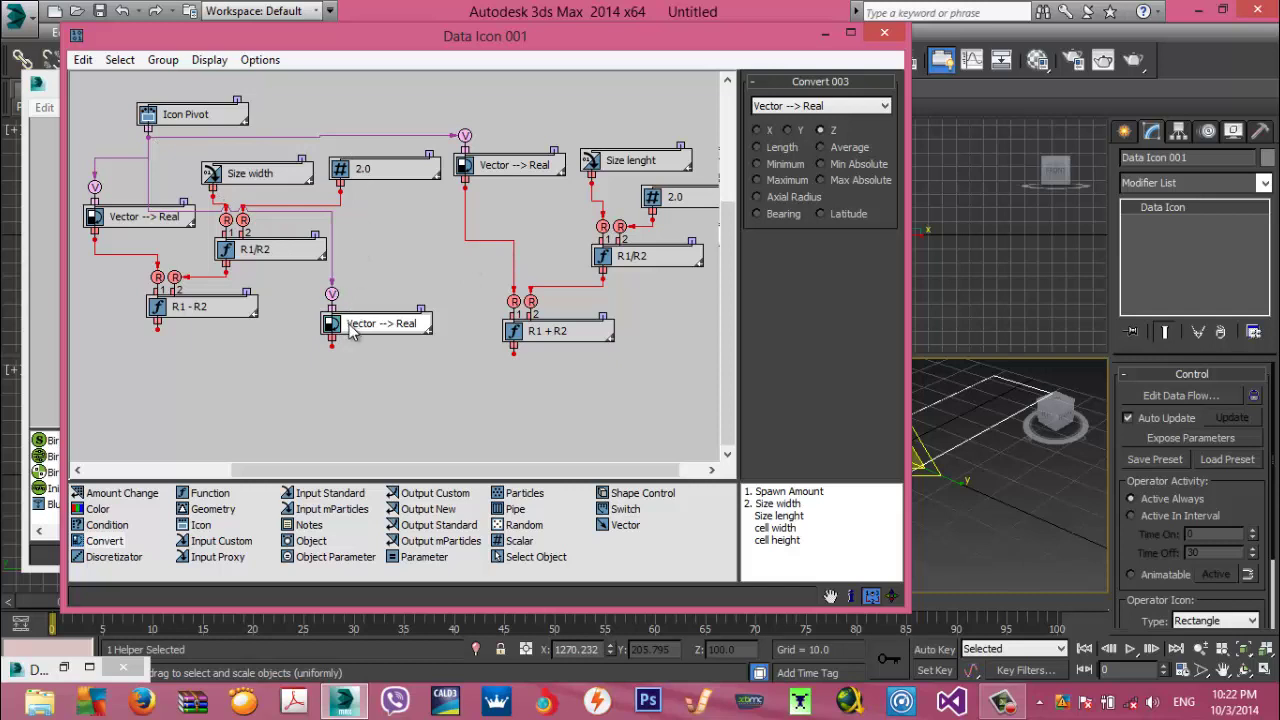
Line up the R1 - R2, R1 + R2 and Z Vector --> Real nodes in one row below the R1/R2 division
middle_click_drag(350, 333, 352, 256)
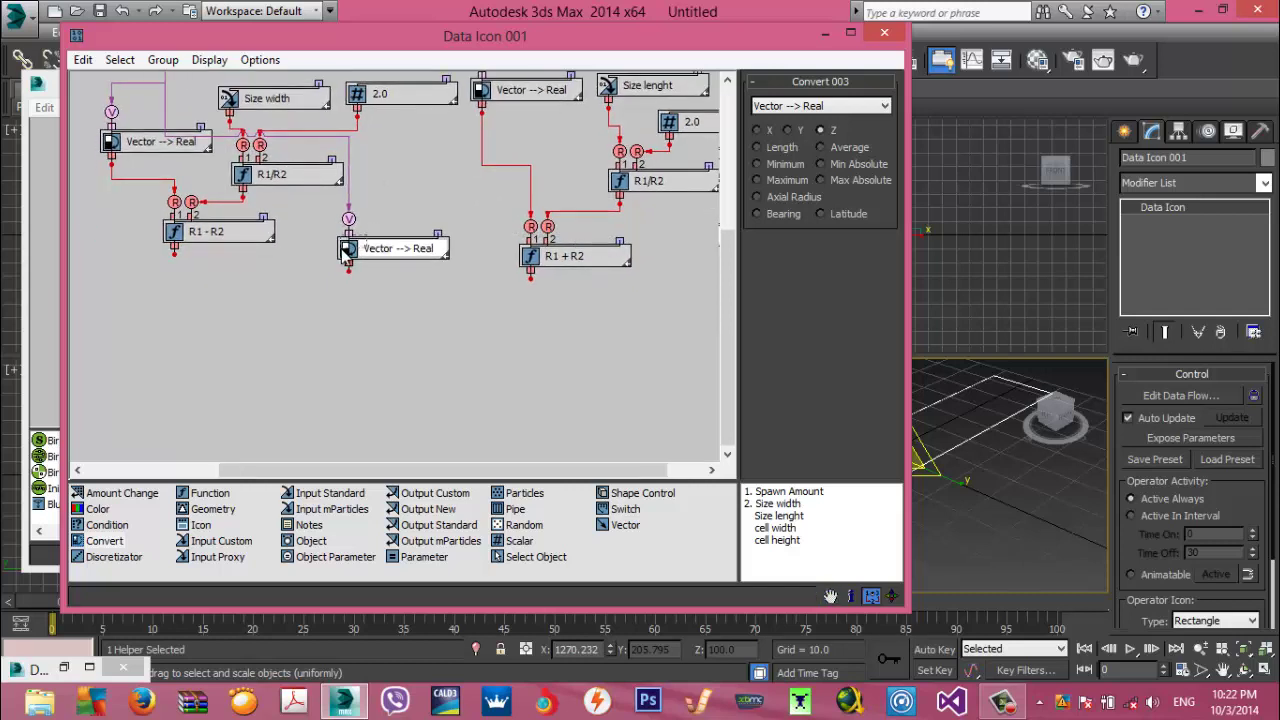
left_click_drag(343, 252, 409, 278)
left_click_drag(258, 238, 261, 269)
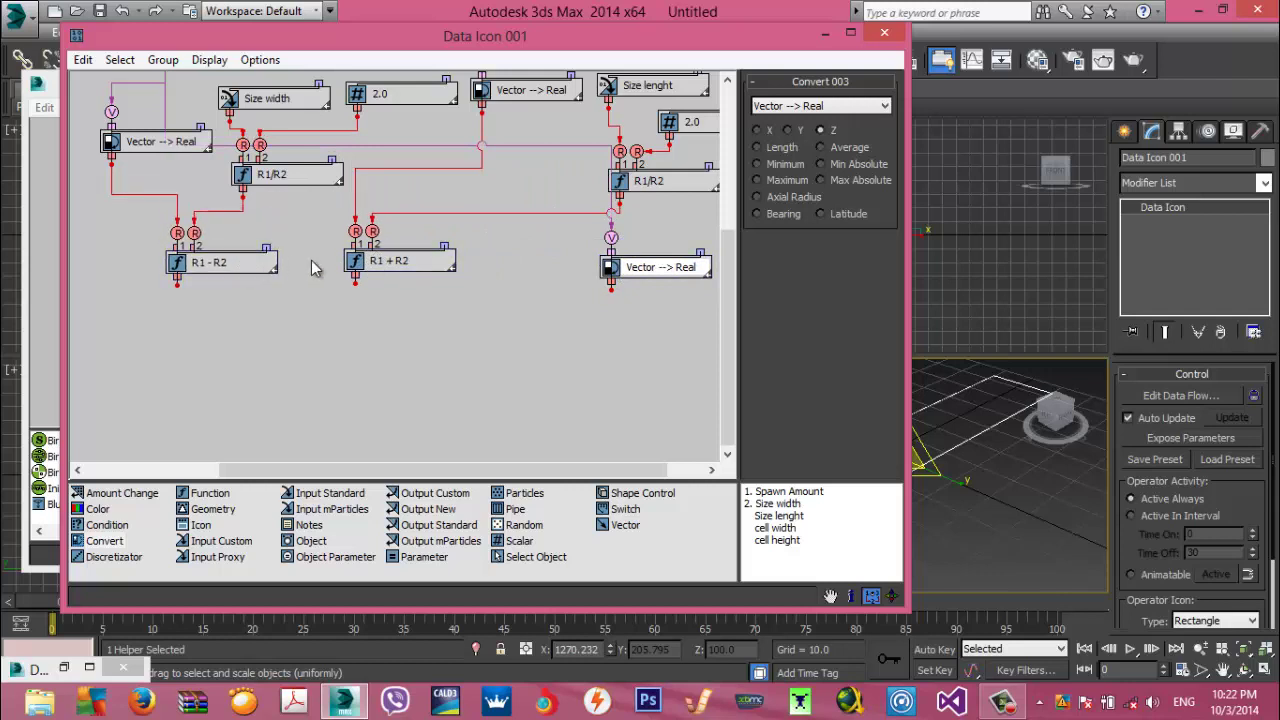
left_click_drag(377, 264, 322, 271)
left_click_drag(607, 266, 423, 267)
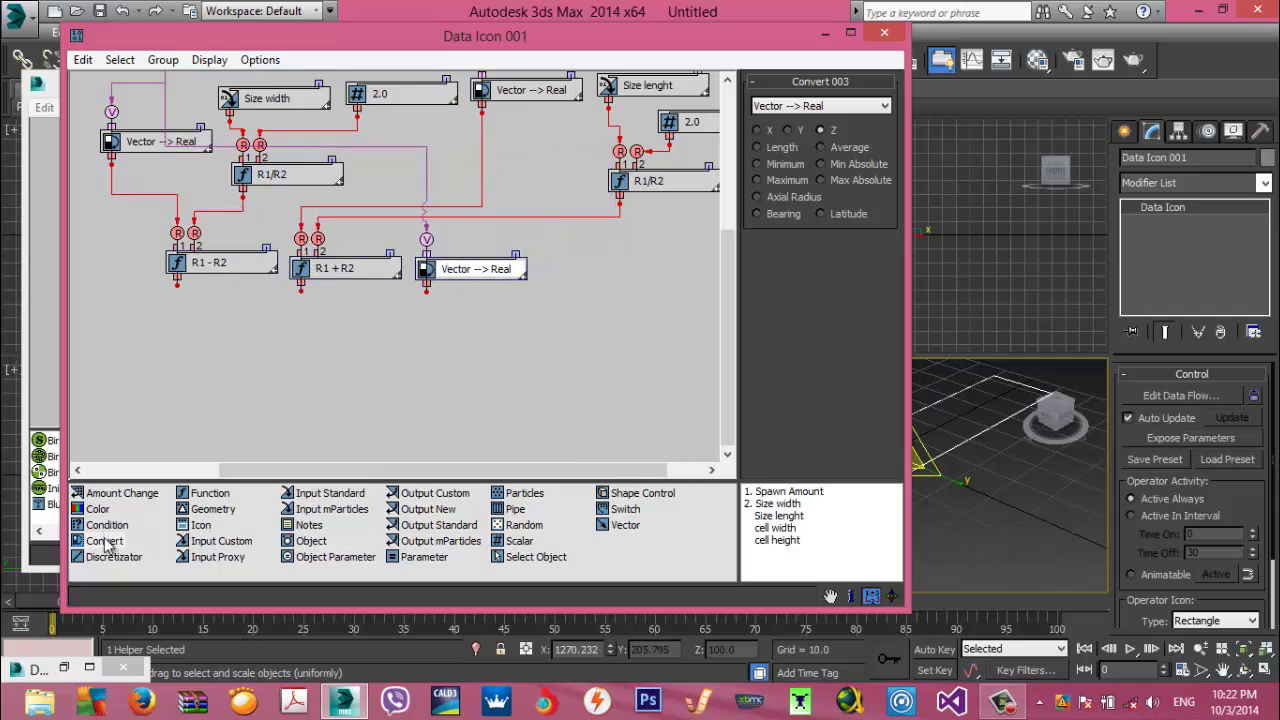
Add a Convert node set to Real --> Vector below the row of three component nodes
left_click_drag(105, 541, 290, 330)
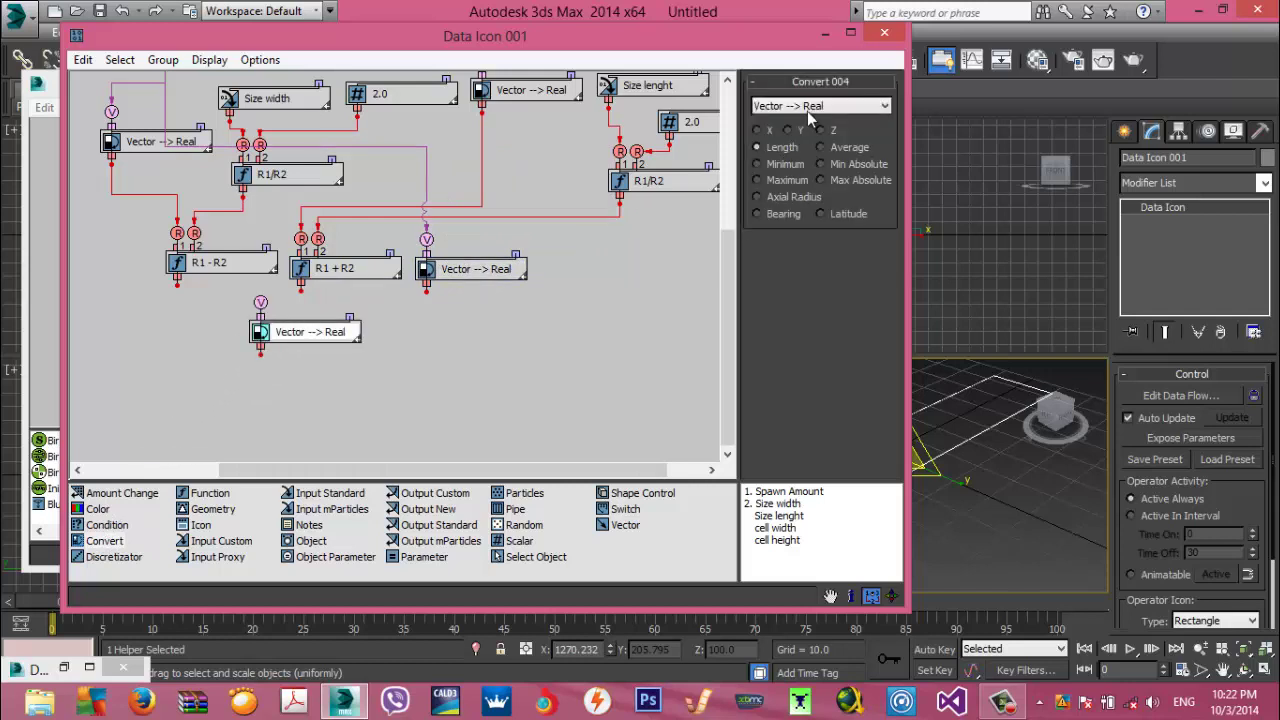
left_click(810, 106)
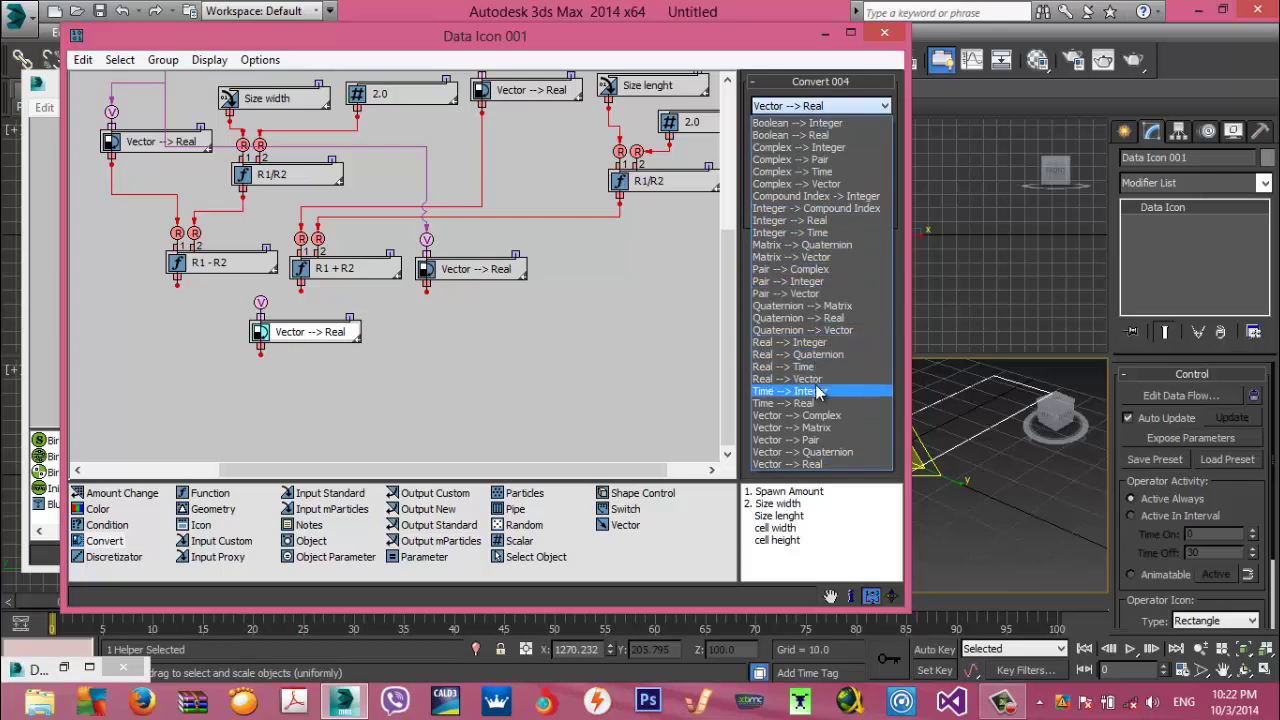
left_click(785, 379)
middle_click_drag(473, 387, 509, 361)
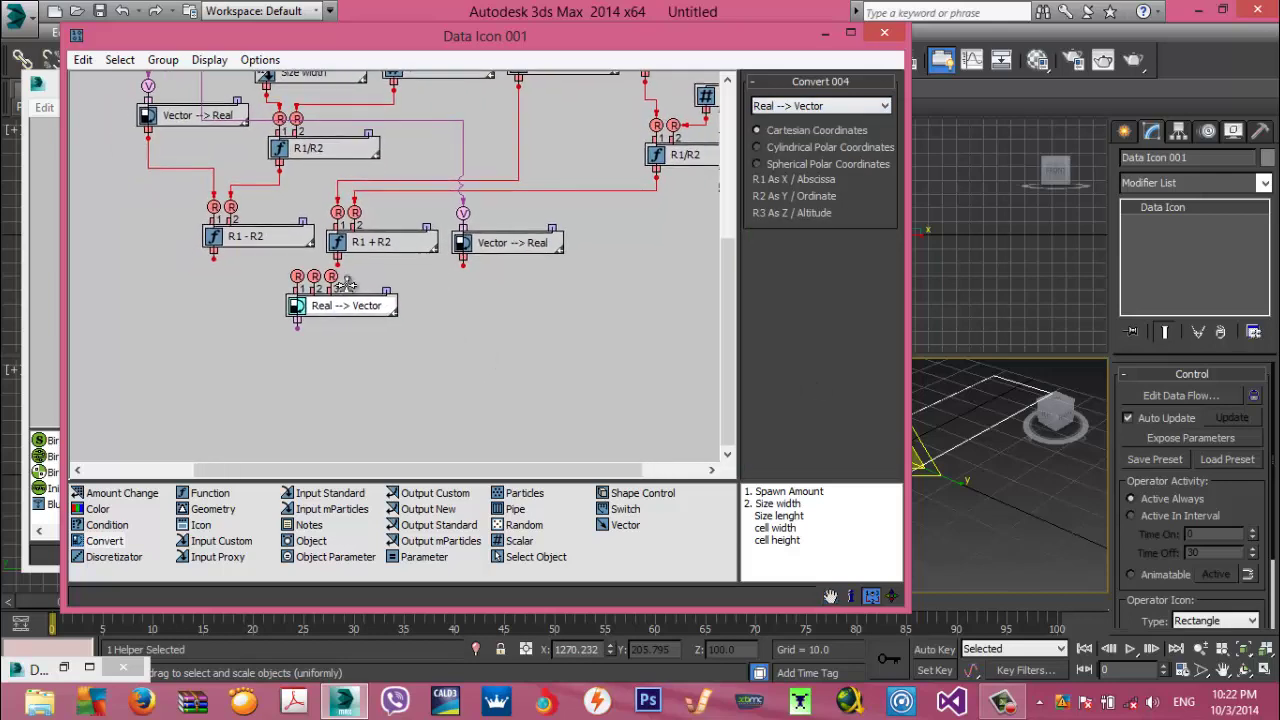
left_click_drag(340, 308, 354, 339)
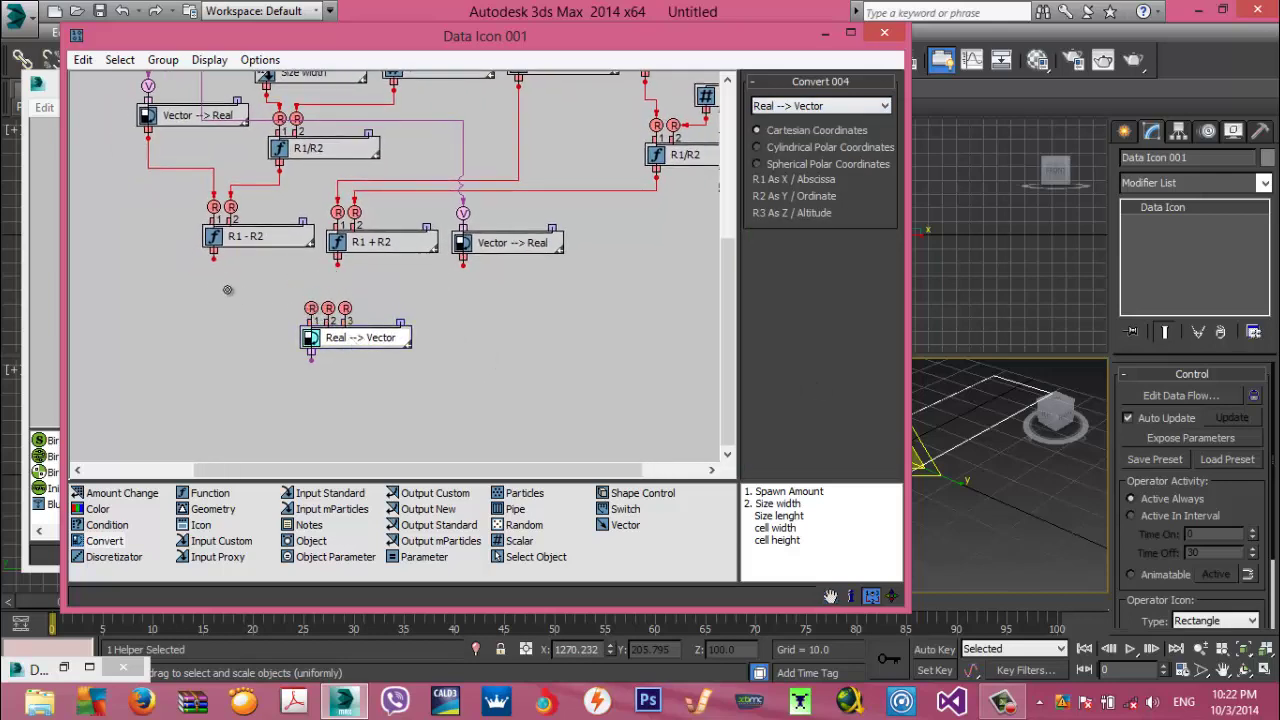
Wire R1 - R2, R1 + R2 and the Z Vector --> Real node into inputs 1, 2 and 3 of Real --> Vector
left_click_drag(207, 262, 207, 262)
left_click_drag(328, 308, 337, 262)
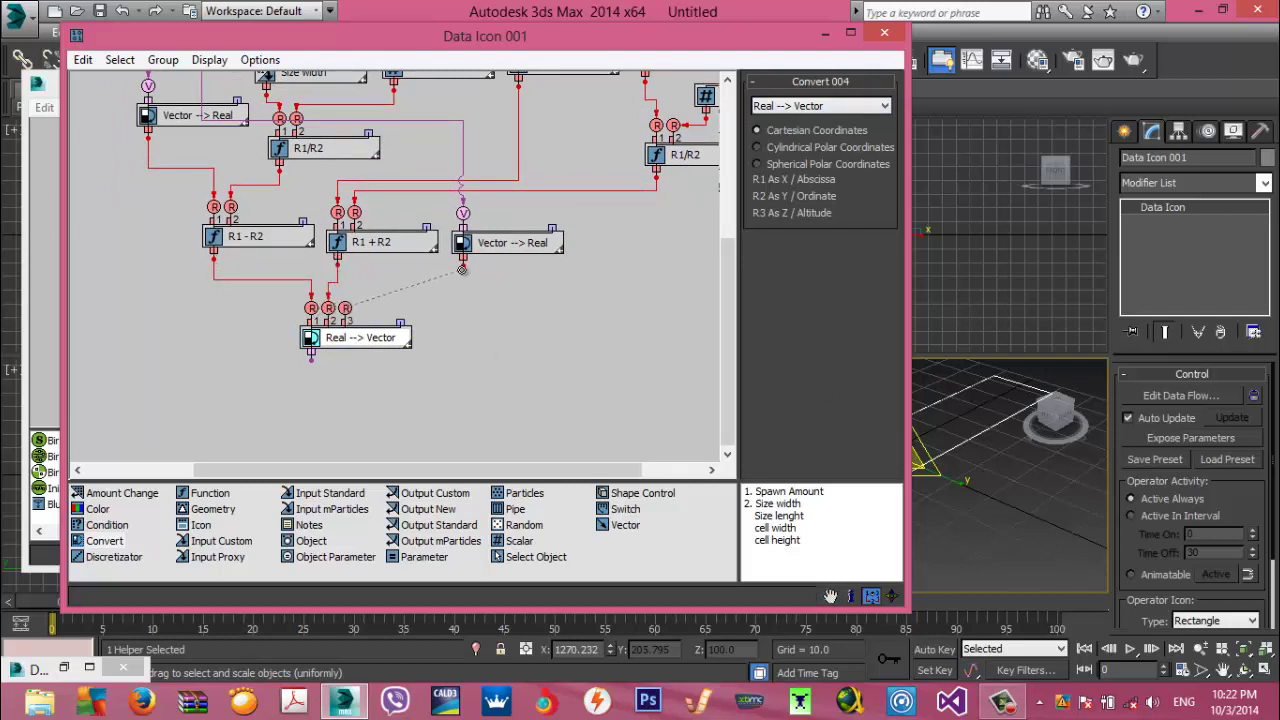
left_click_drag(463, 265, 463, 262)
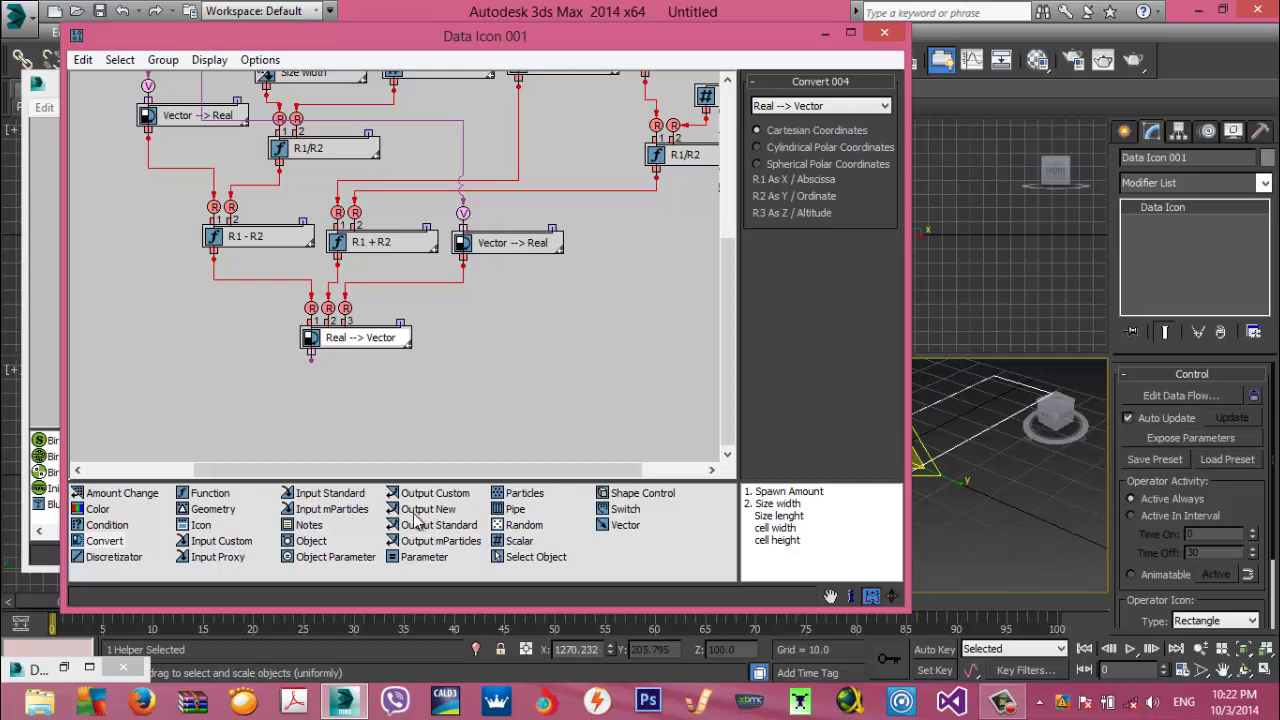
Add an Output New node of type Vector with Global access scope and rename it Origin
left_click_drag(415, 512, 386, 423)
left_click(386, 423)
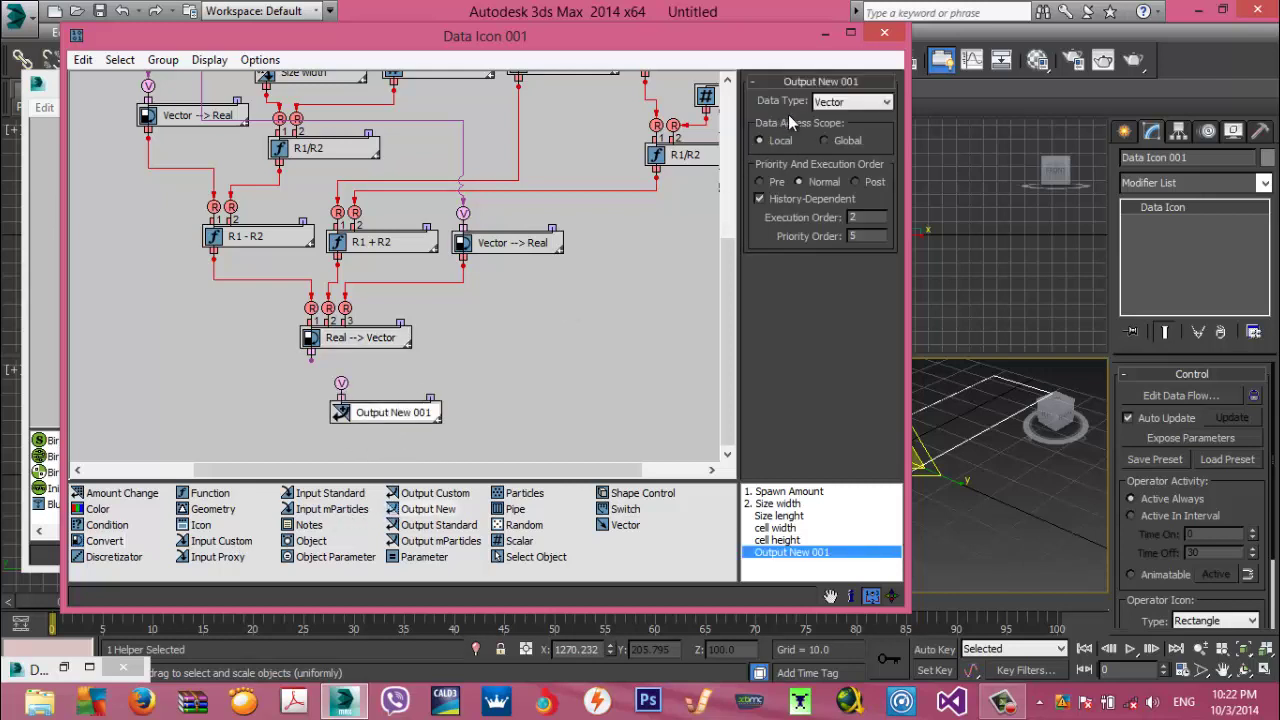
left_click(400, 418)
right_click(396, 421)
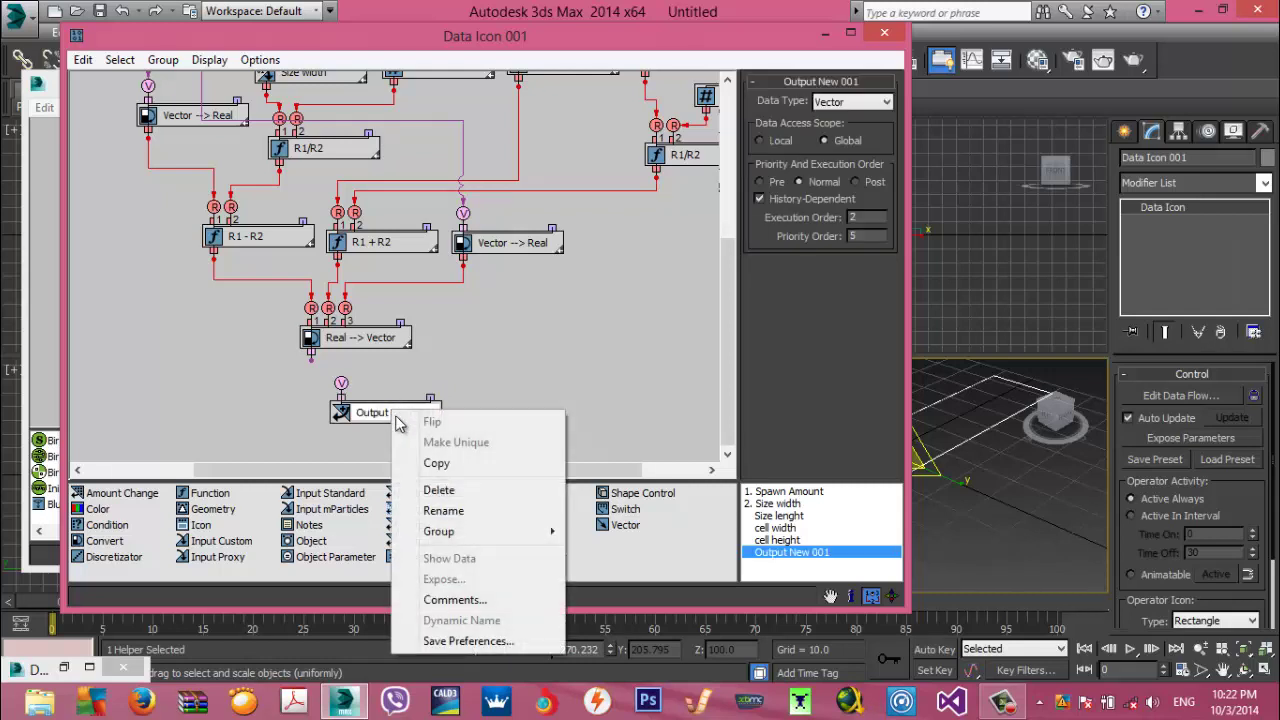
left_click(446, 511)
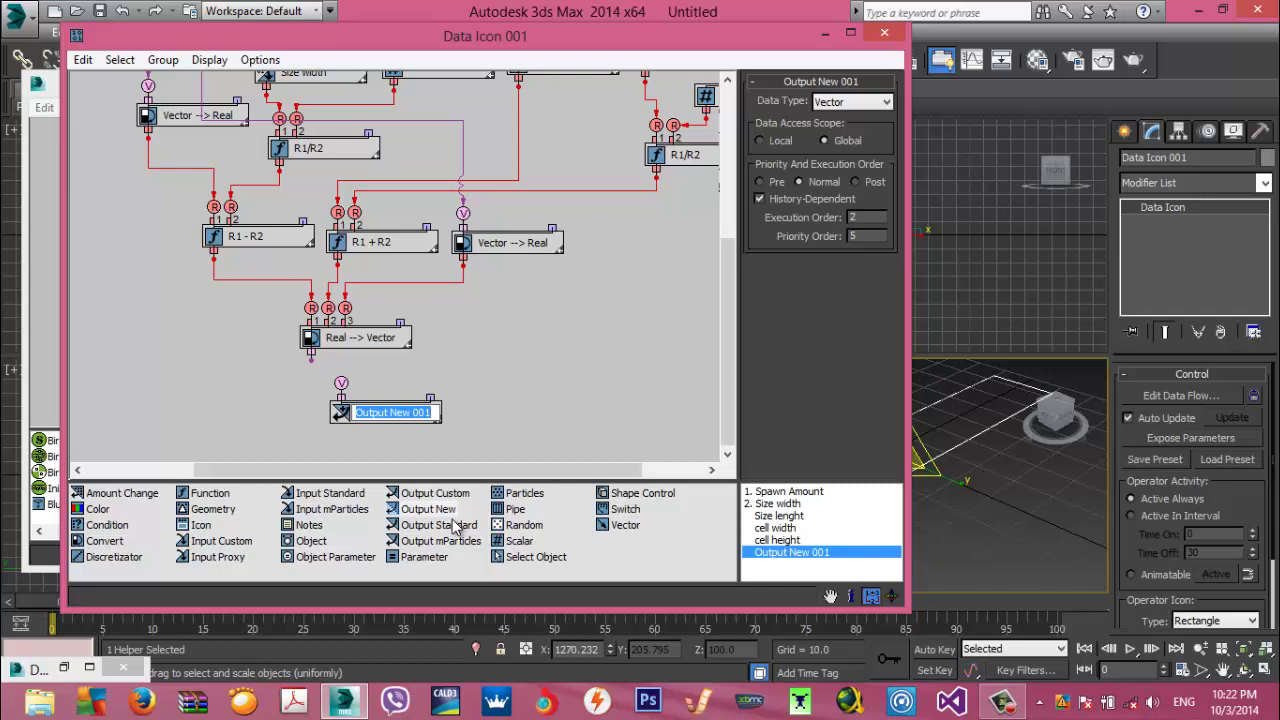
type("Origin")
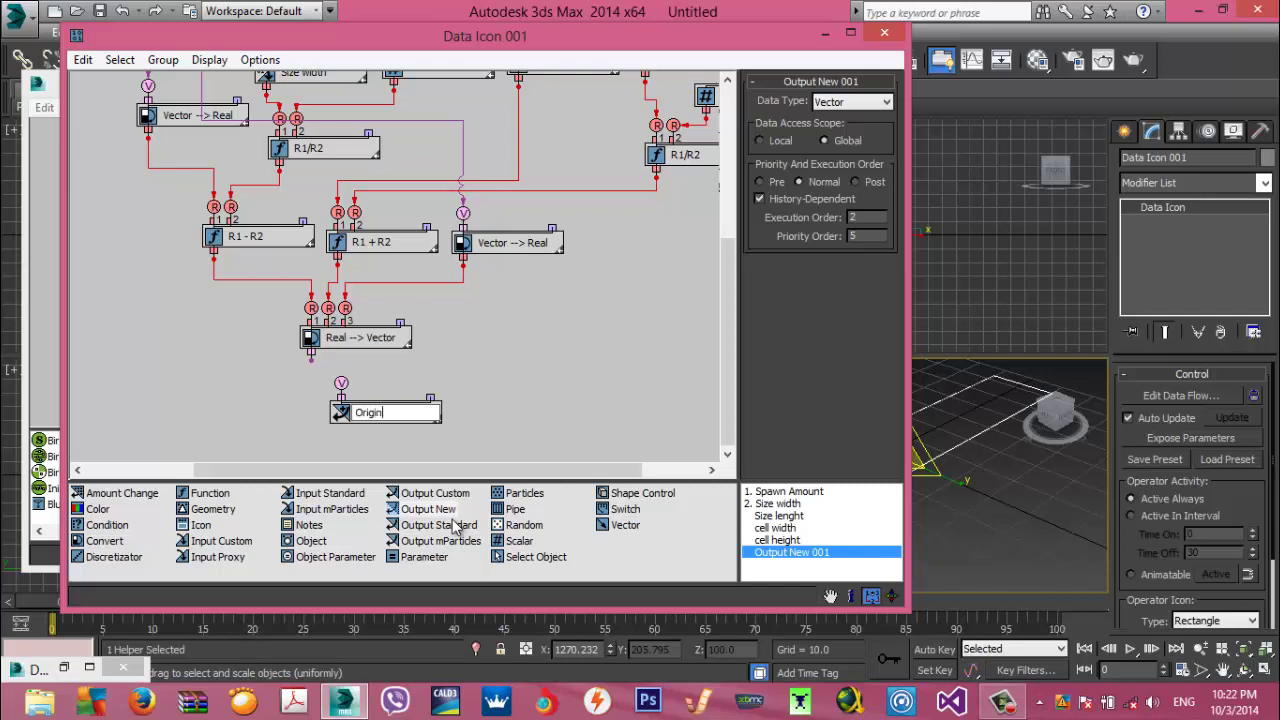
key("Return")
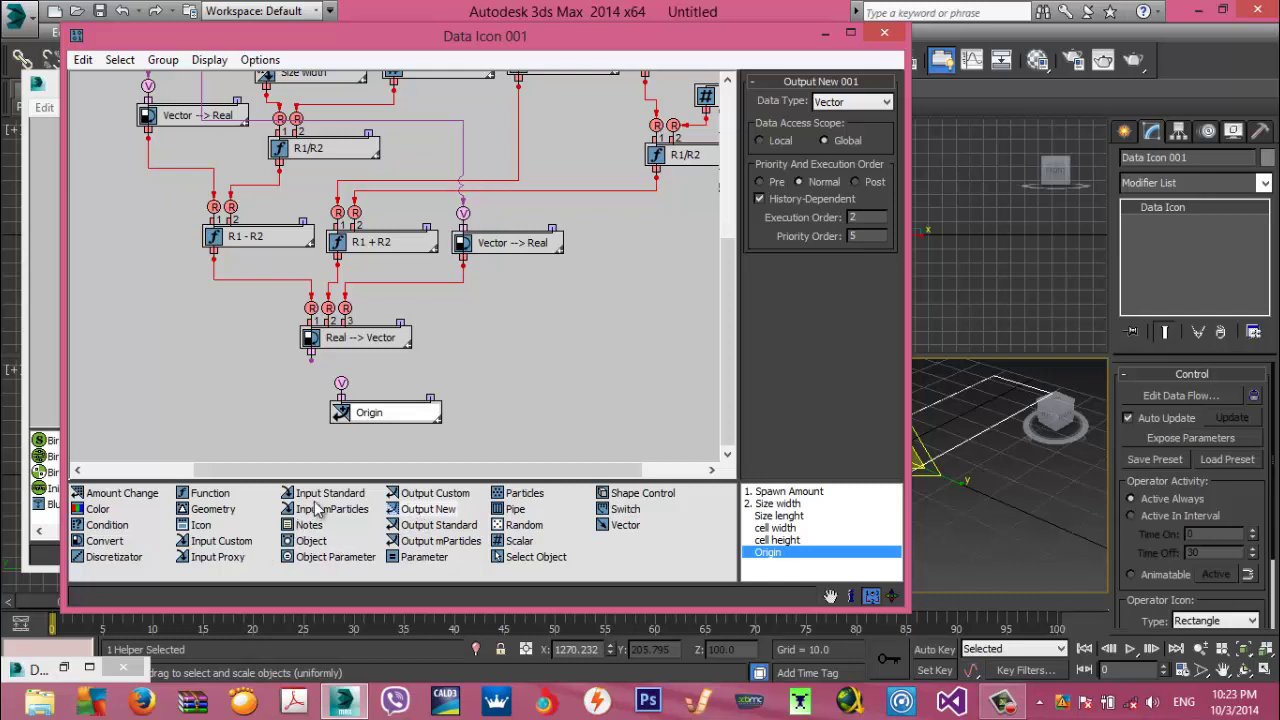
Add a New In Event standard input as Origin's filter and wire Real --> Vector into Origin's vector input
left_click_drag(325, 493, 482, 352)
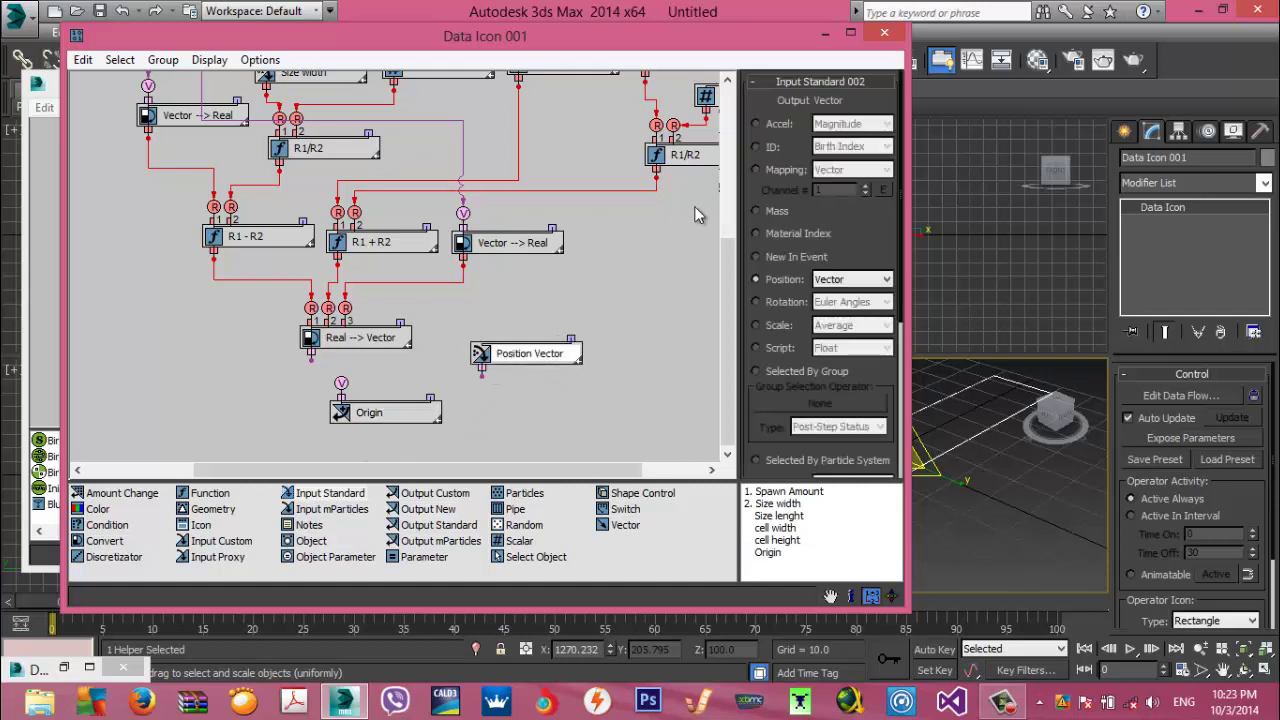
left_click(775, 259)
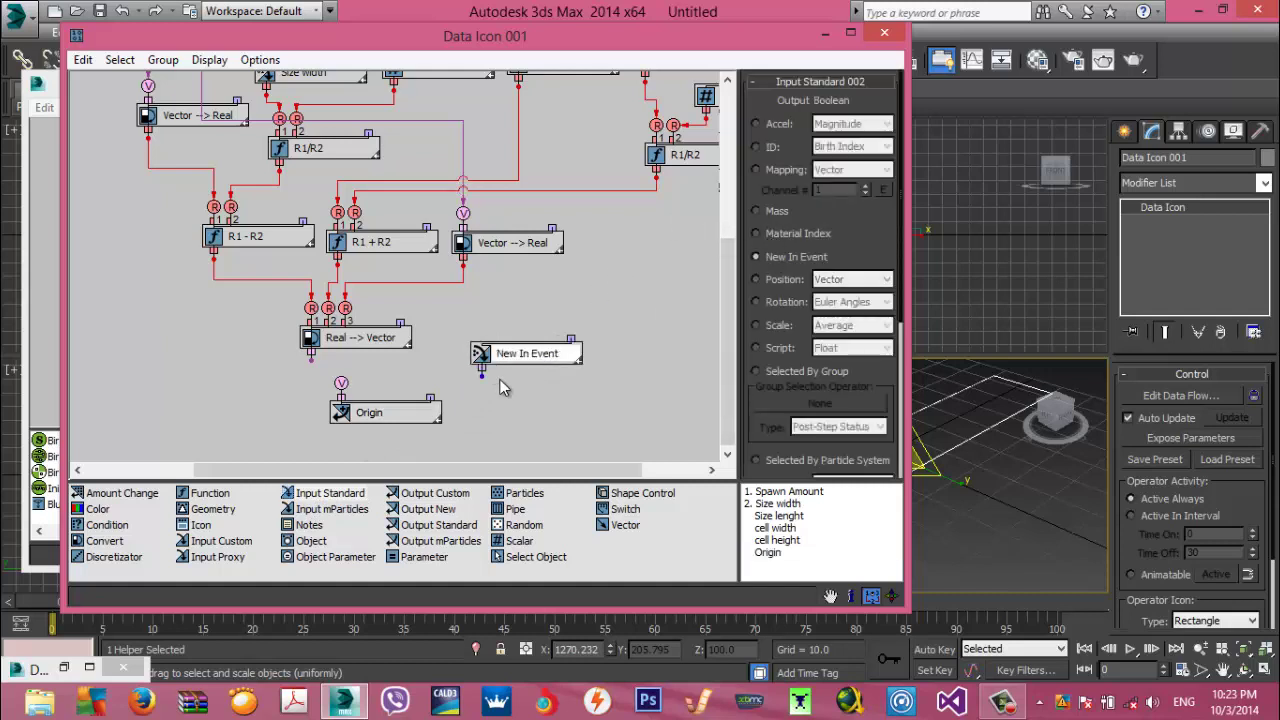
left_click_drag(427, 381, 430, 384)
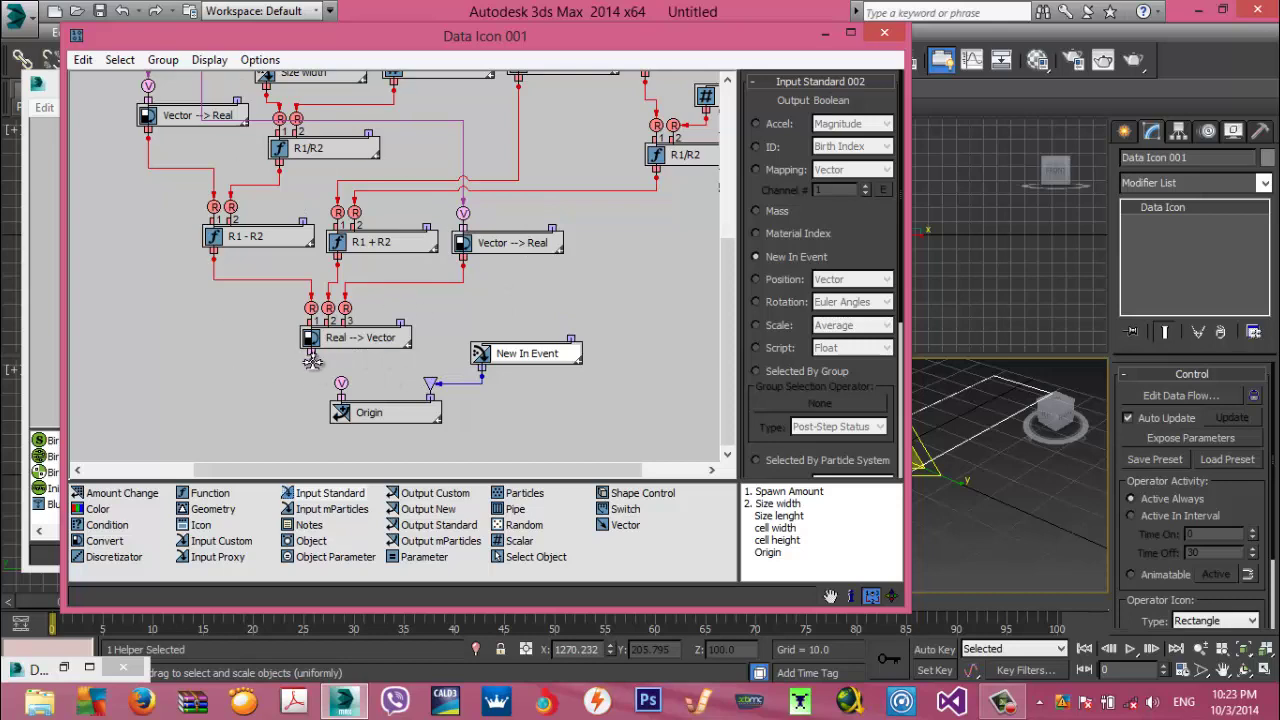
left_click_drag(311, 352, 341, 384)
Maximize the data flow editor and move the Size lenght, 2.0 and R1/R2 nodes closer to the R1 + R2 chain
double_click(618, 40)
middle_click_drag(478, 346, 658, 400)
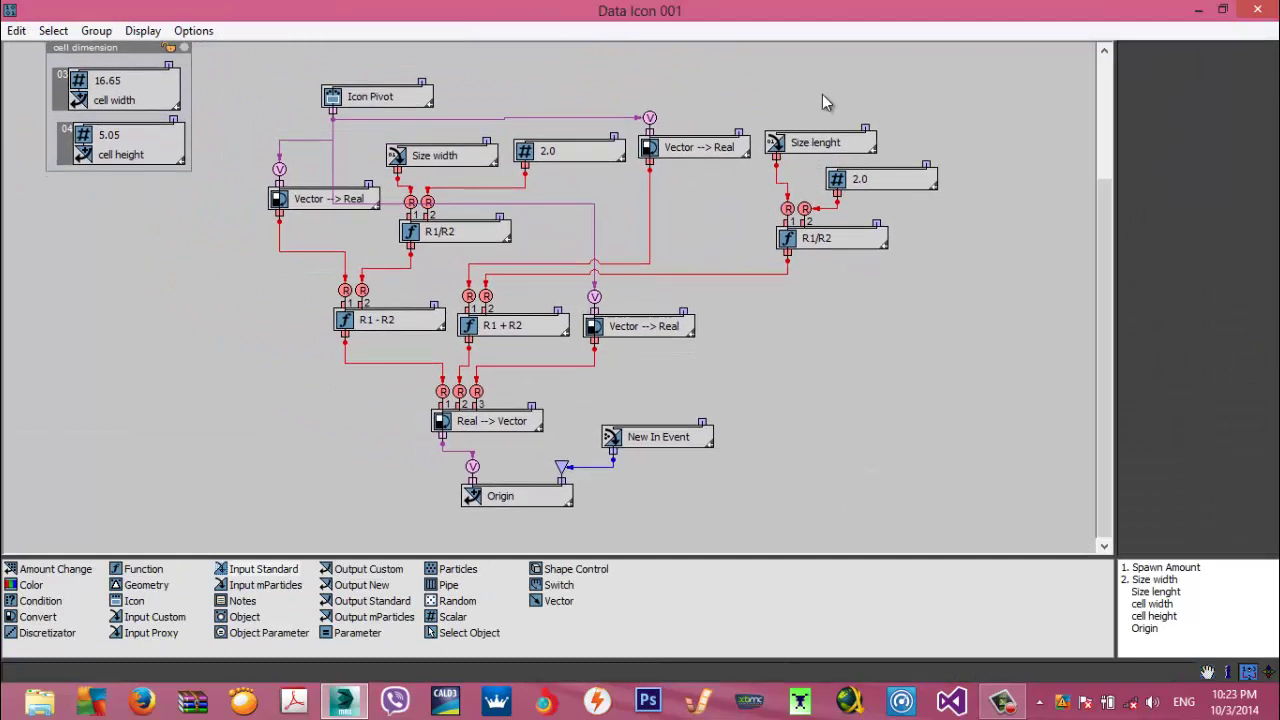
left_click_drag(826, 102, 920, 283)
left_click_drag(845, 242, 790, 284)
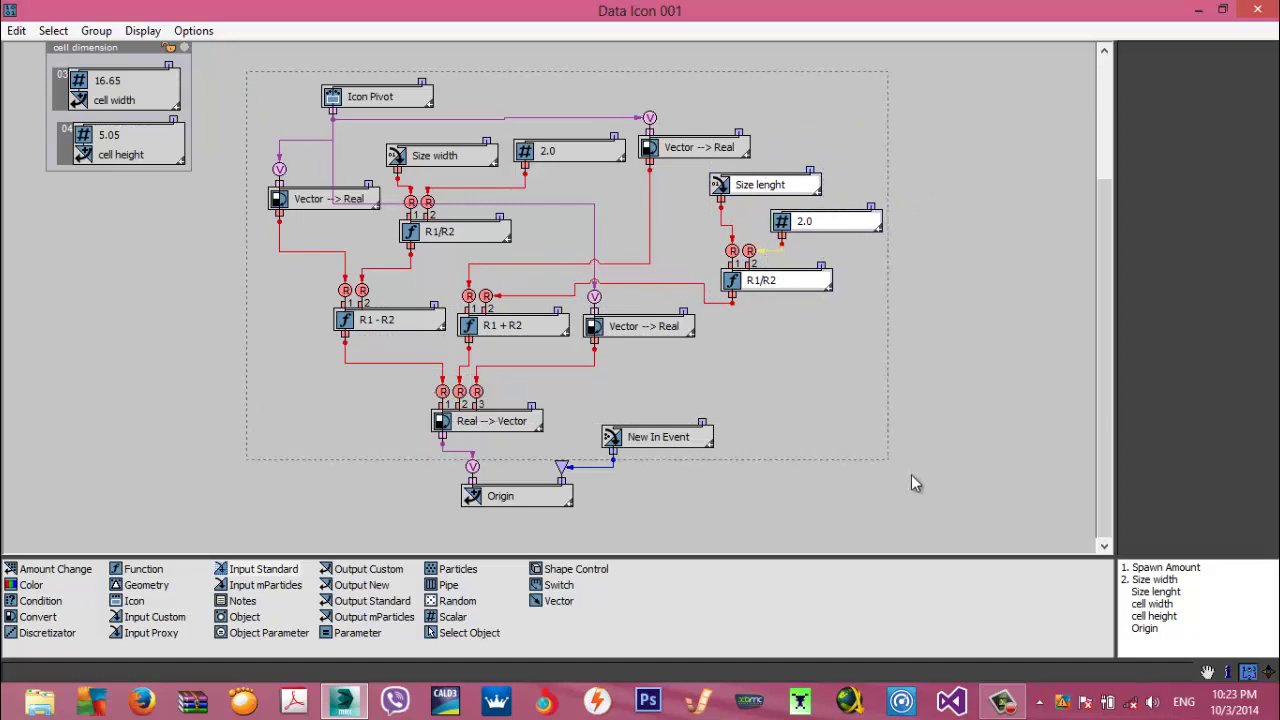
Set the Origin output node's Priority Order to 1
mouse_move(911, 474)
left_mouse_down()
mouse_move(938, 527)
mouse_move(900, 457)
left_mouse_up()
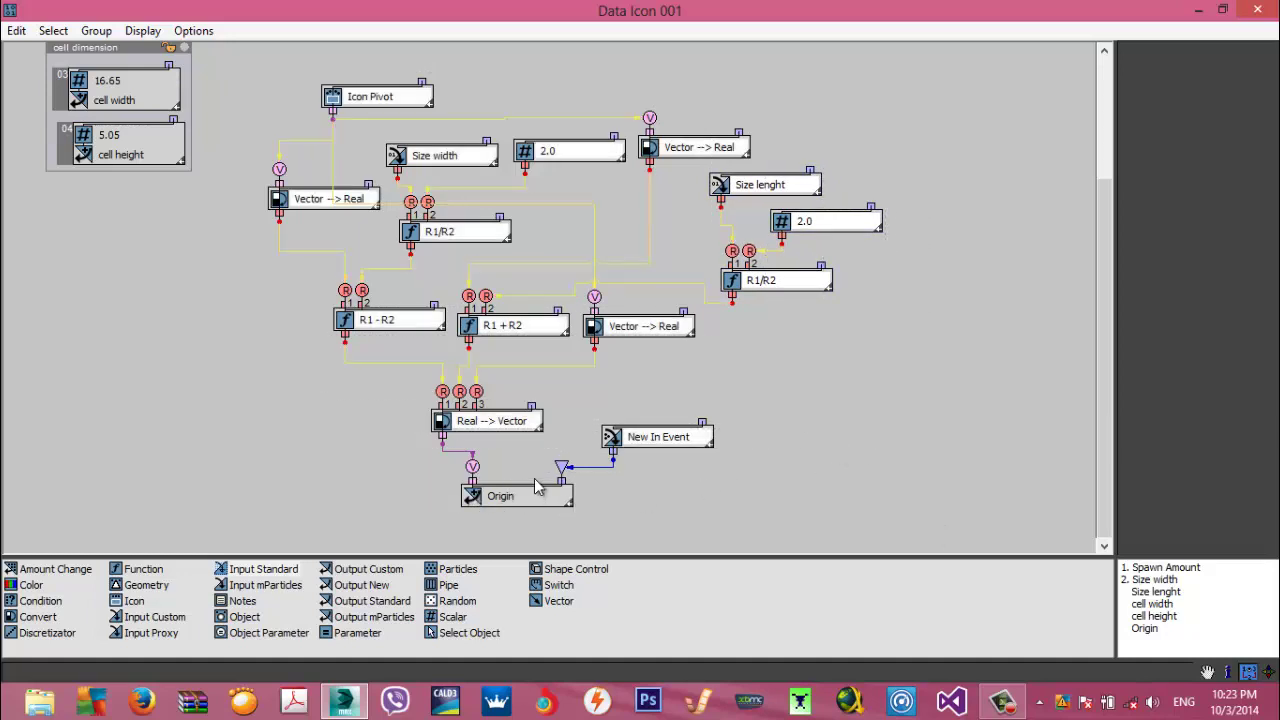
left_click(535, 492)
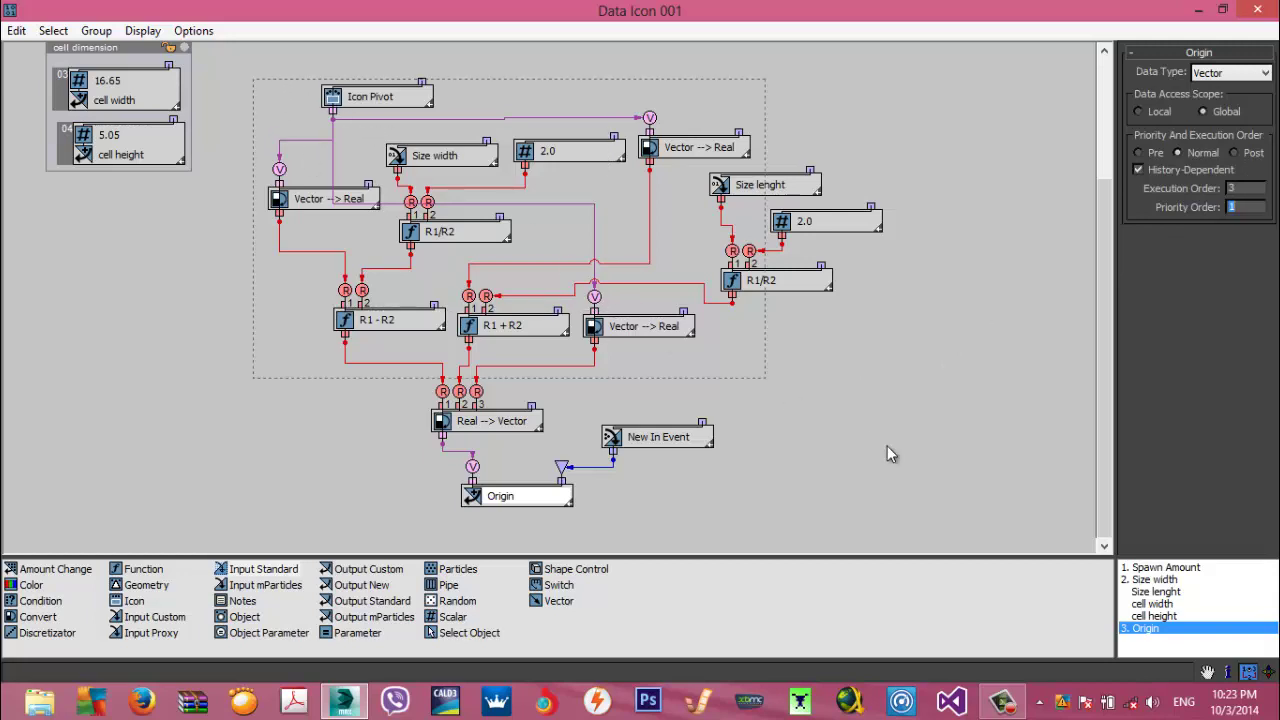
Group all the corner-calculation nodes, from Icon Pivot down to the output and New In Event nodes, and rename the group Origin
left_click(946, 512)
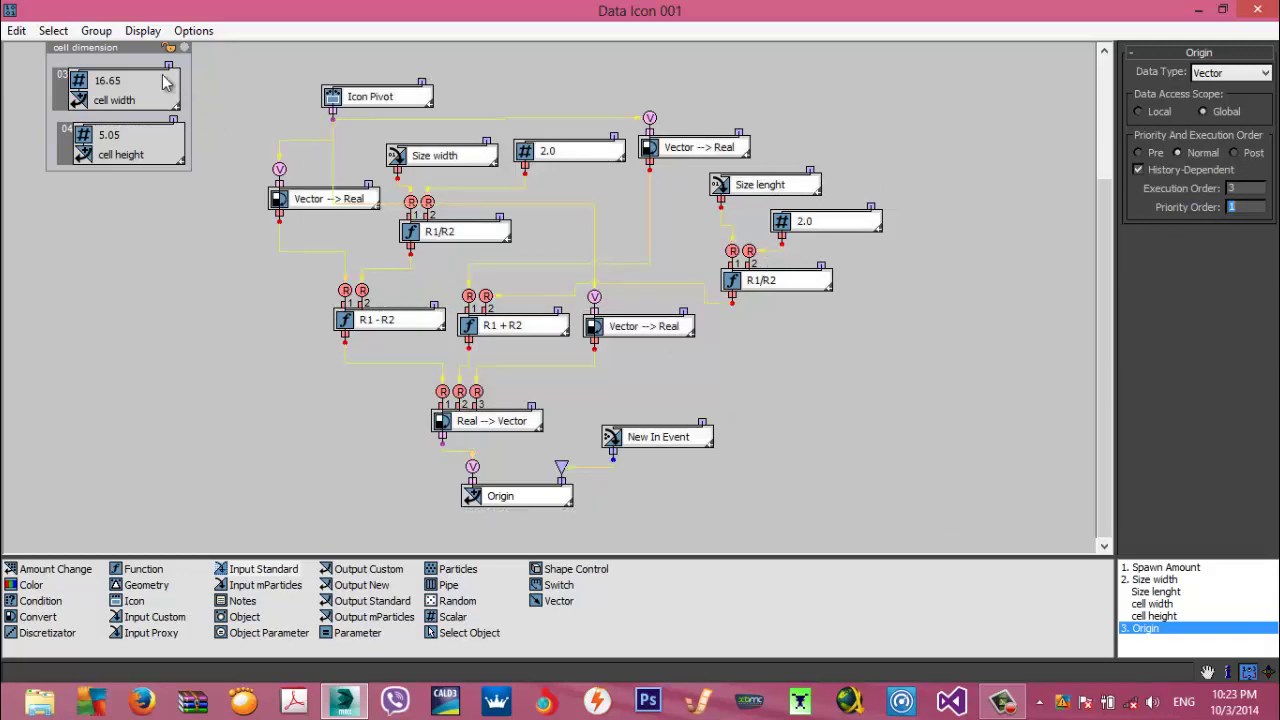
left_click(96, 30)
left_click(115, 48)
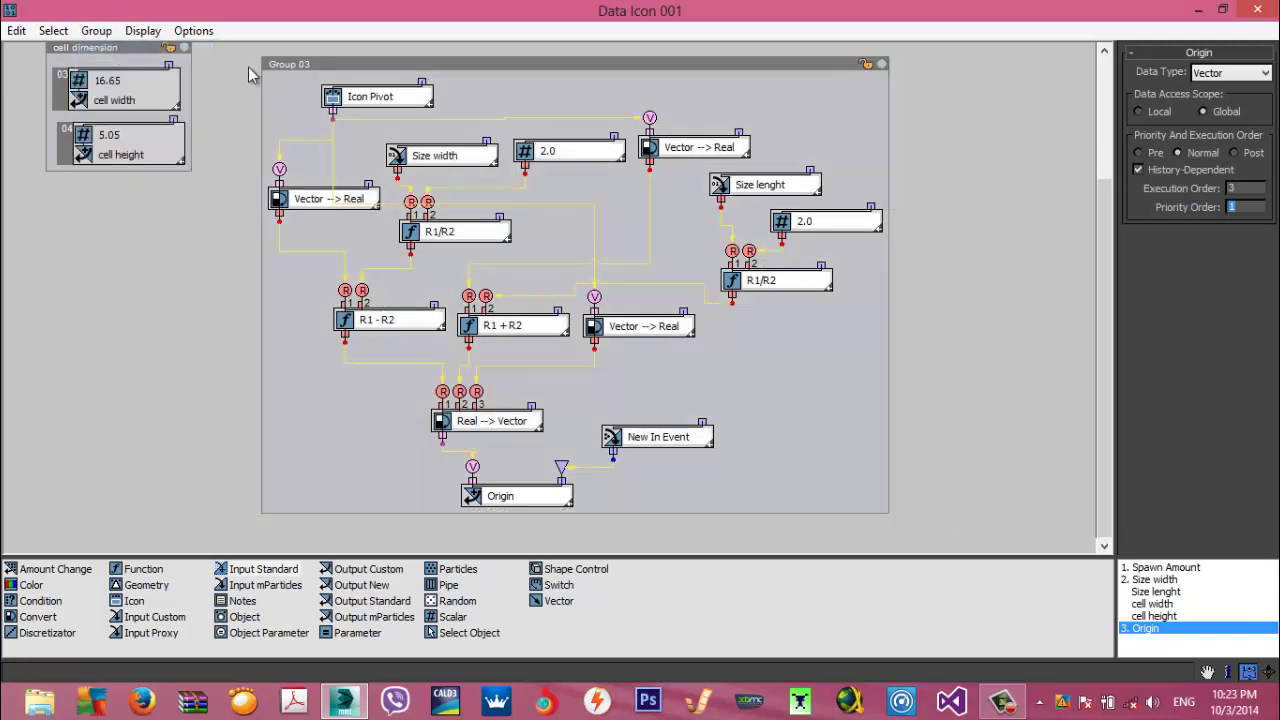
left_click(288, 68)
right_click(288, 68)
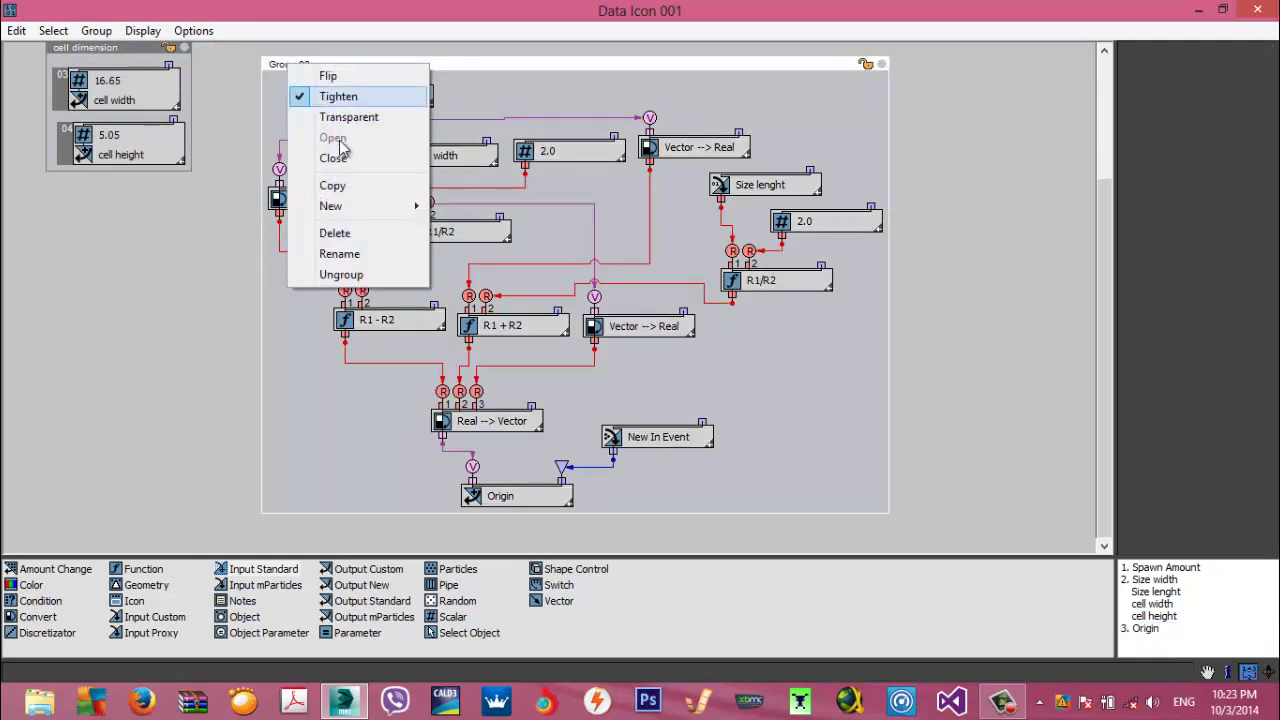
left_click(339, 254)
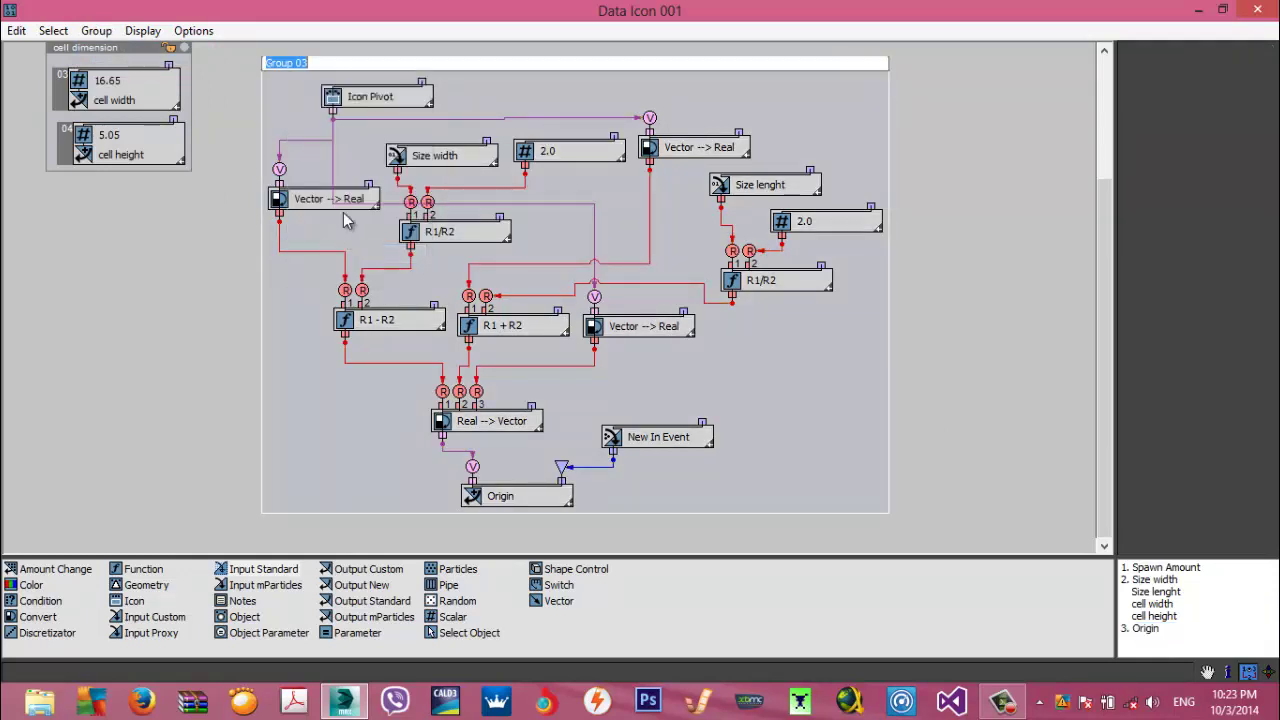
type("Origin")
key("Return")
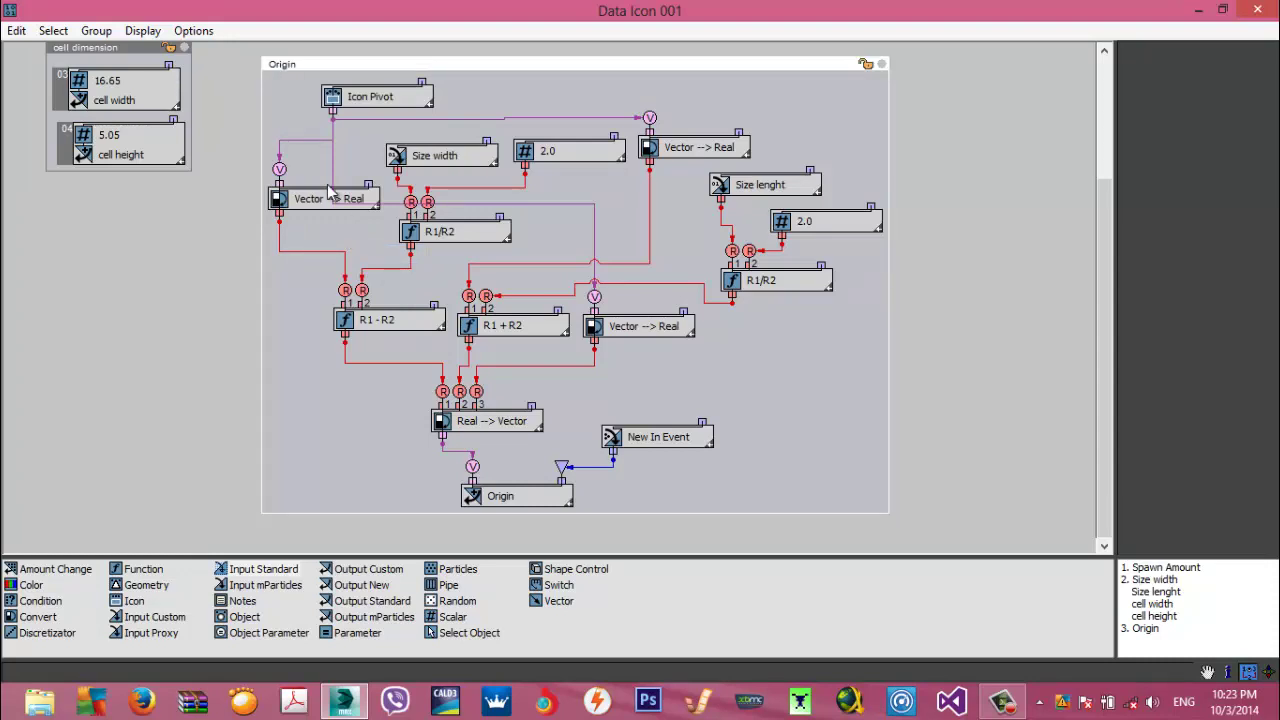
Move the Origin group closer to the cell dimension and Particle spawn groups
middle_click_drag(330, 190, 297, 384)
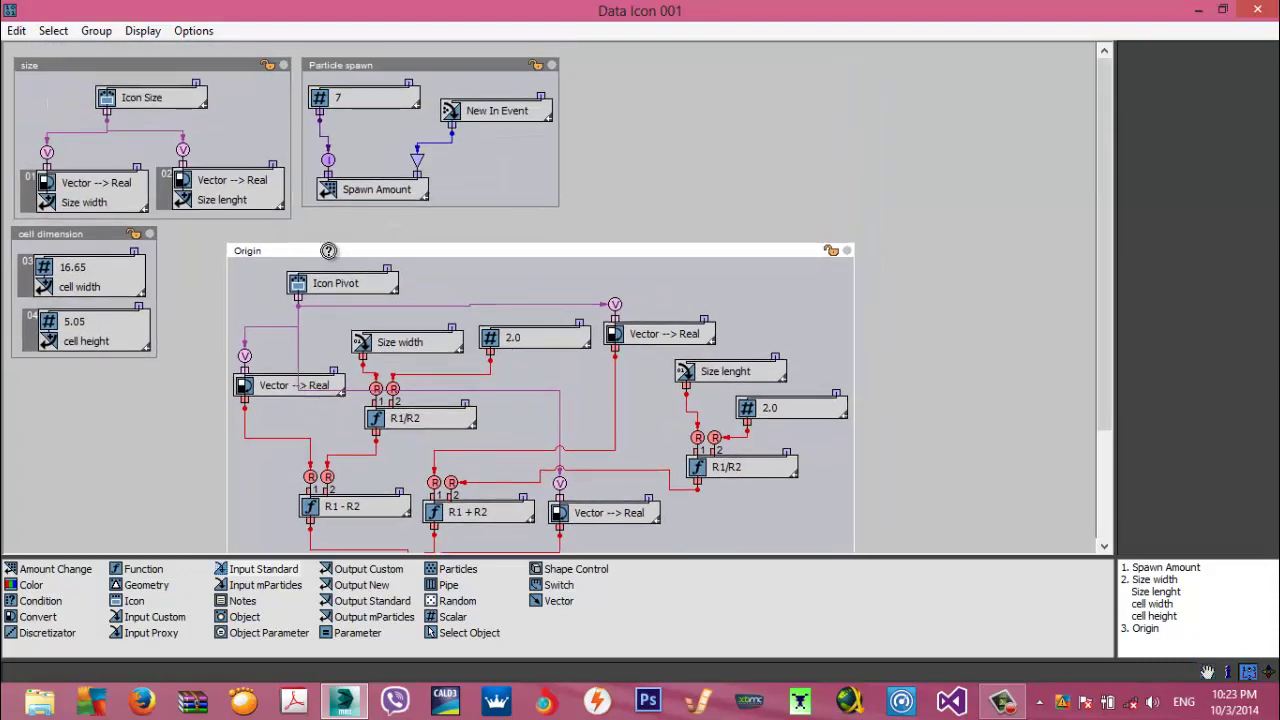
left_click_drag(330, 250, 280, 238)
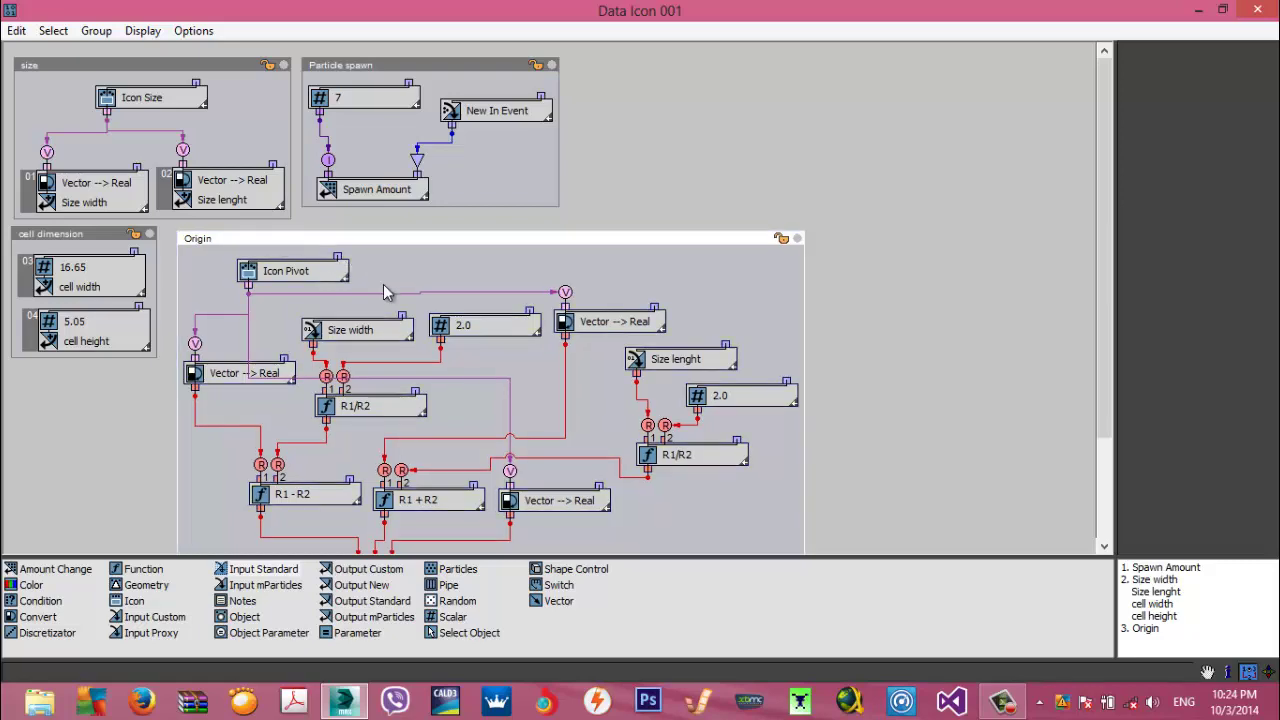
middle_click_drag(417, 309, 313, 318)
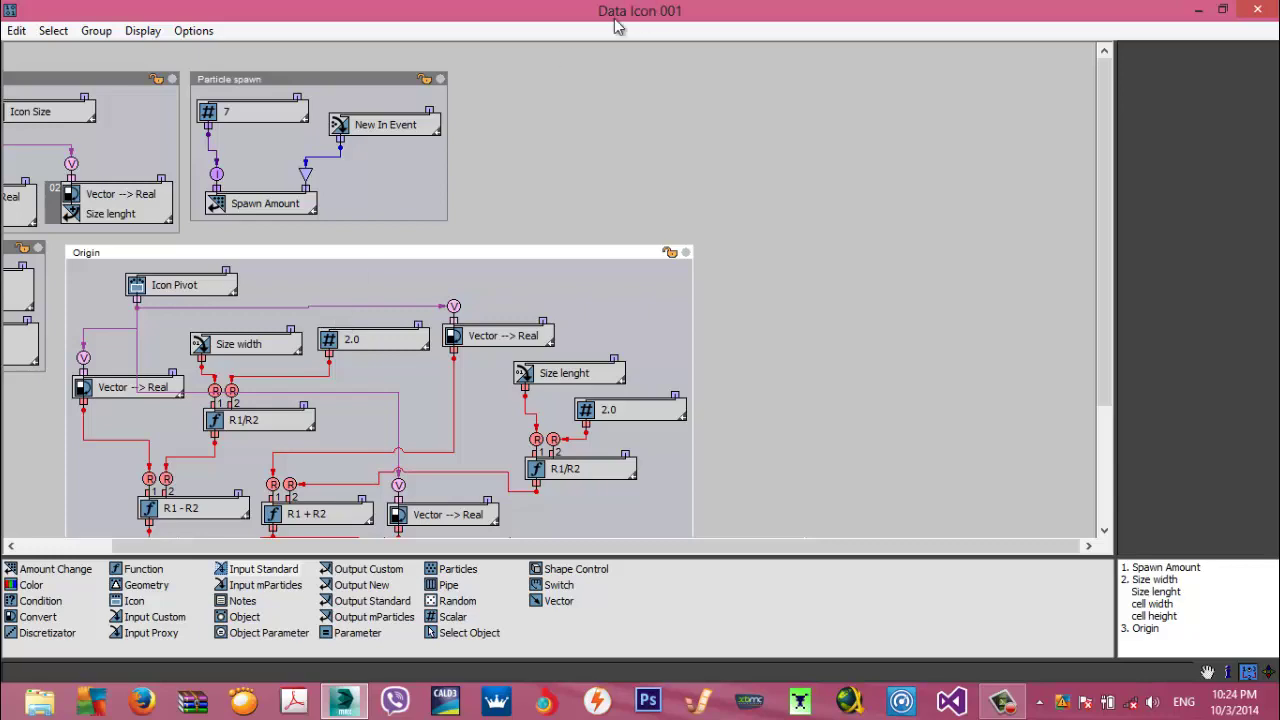
Add a Shape Control node in the empty area beside the Particle spawn group, with Execution Order 3 and Priority Order 2
left_click_drag(613, 16, 553, 4)
middle_click_drag(556, 203, 545, 171)
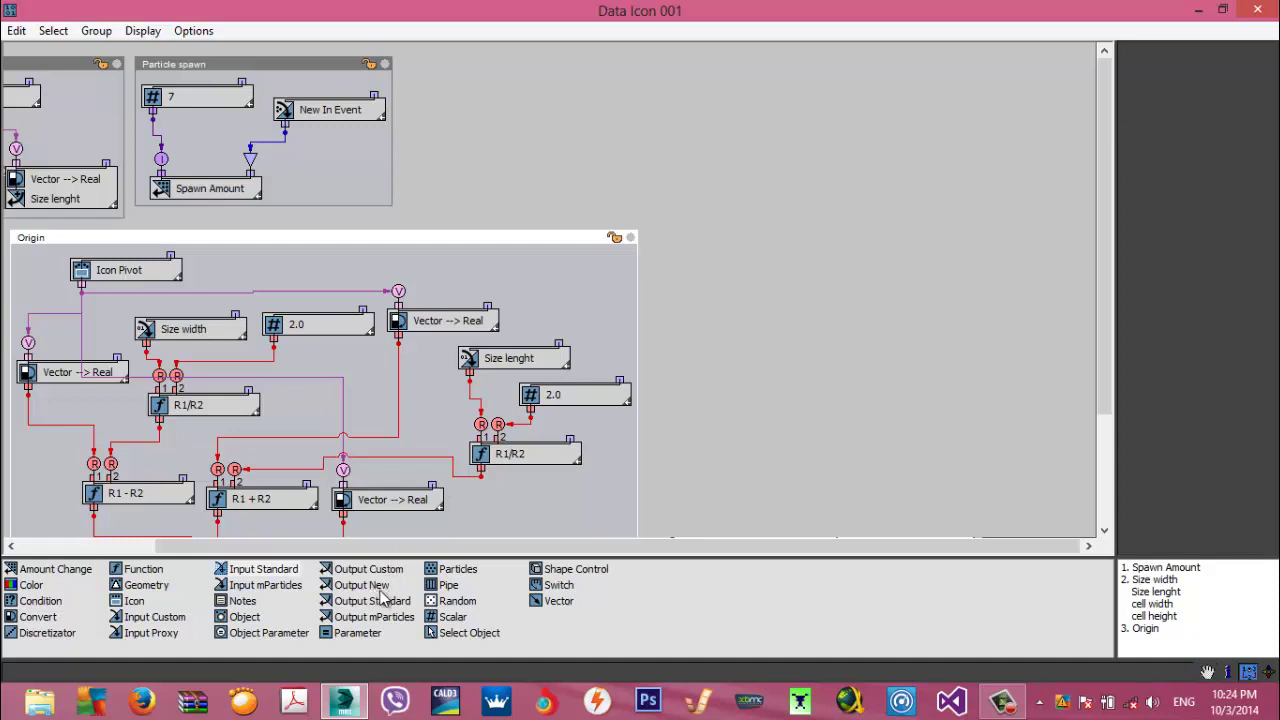
left_click_drag(566, 578, 616, 172)
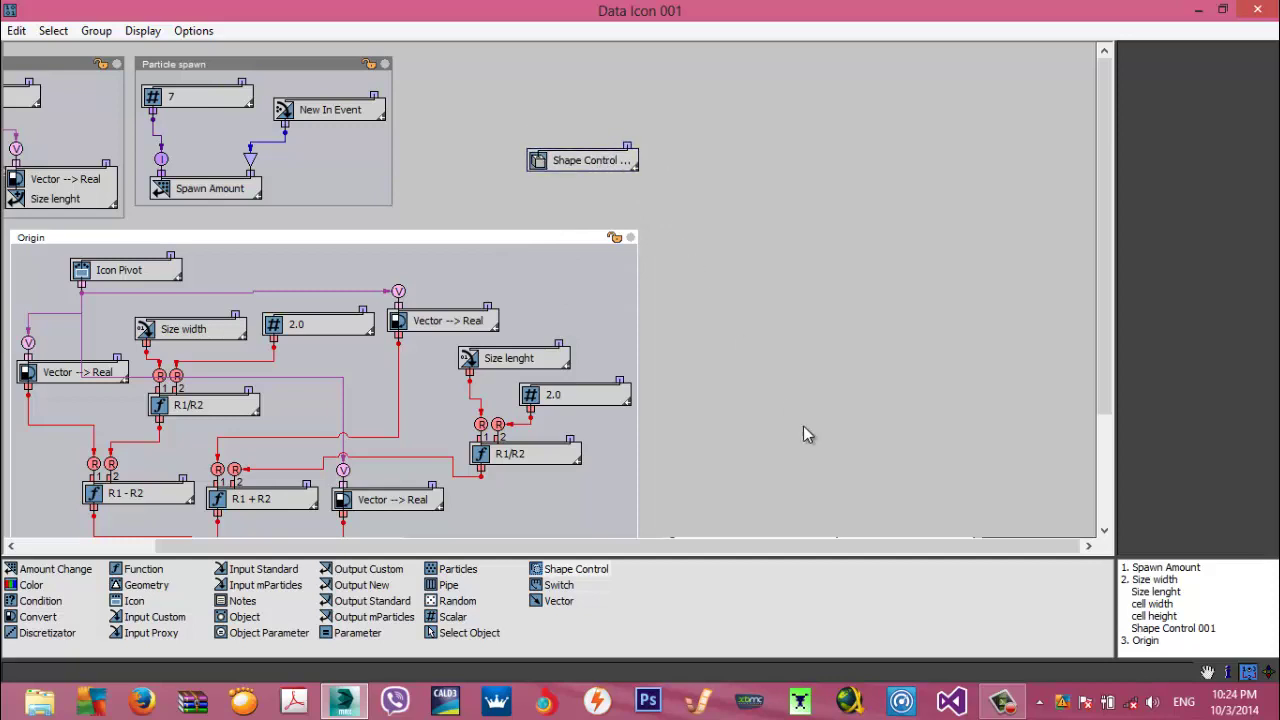
left_click(592, 162)
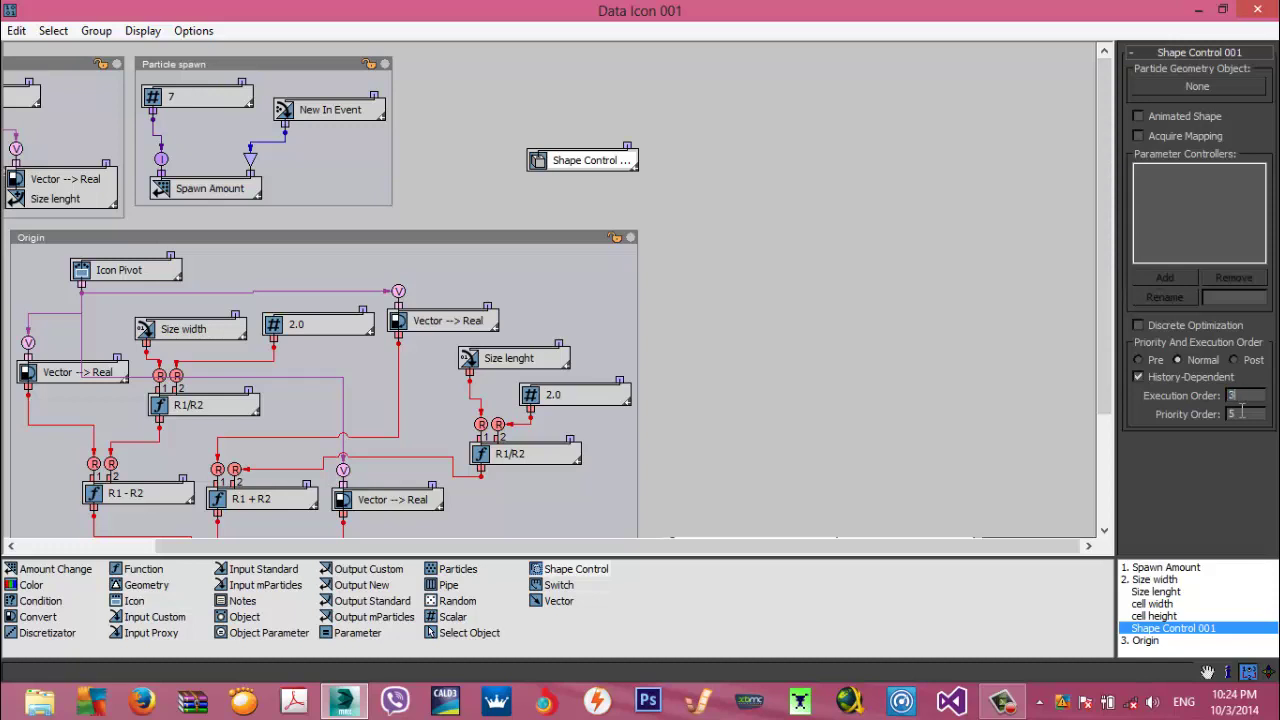
left_click(1240, 413)
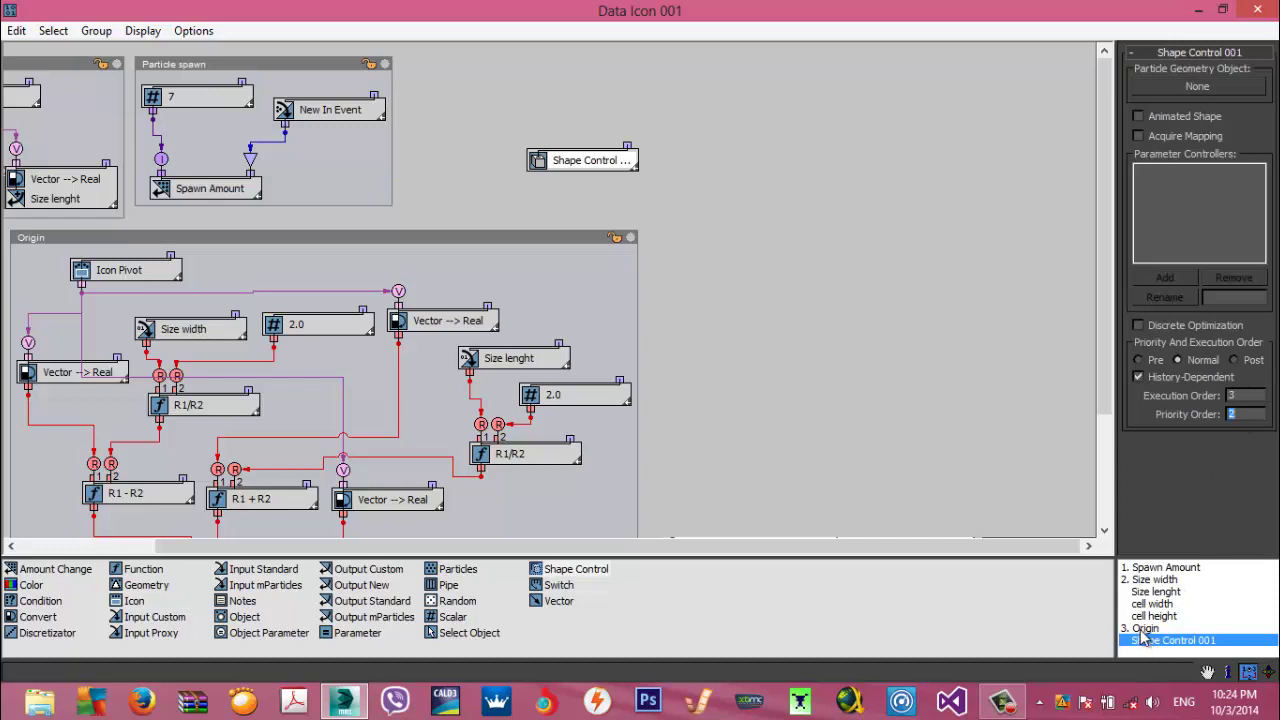
left_click_drag(576, 164, 583, 180)
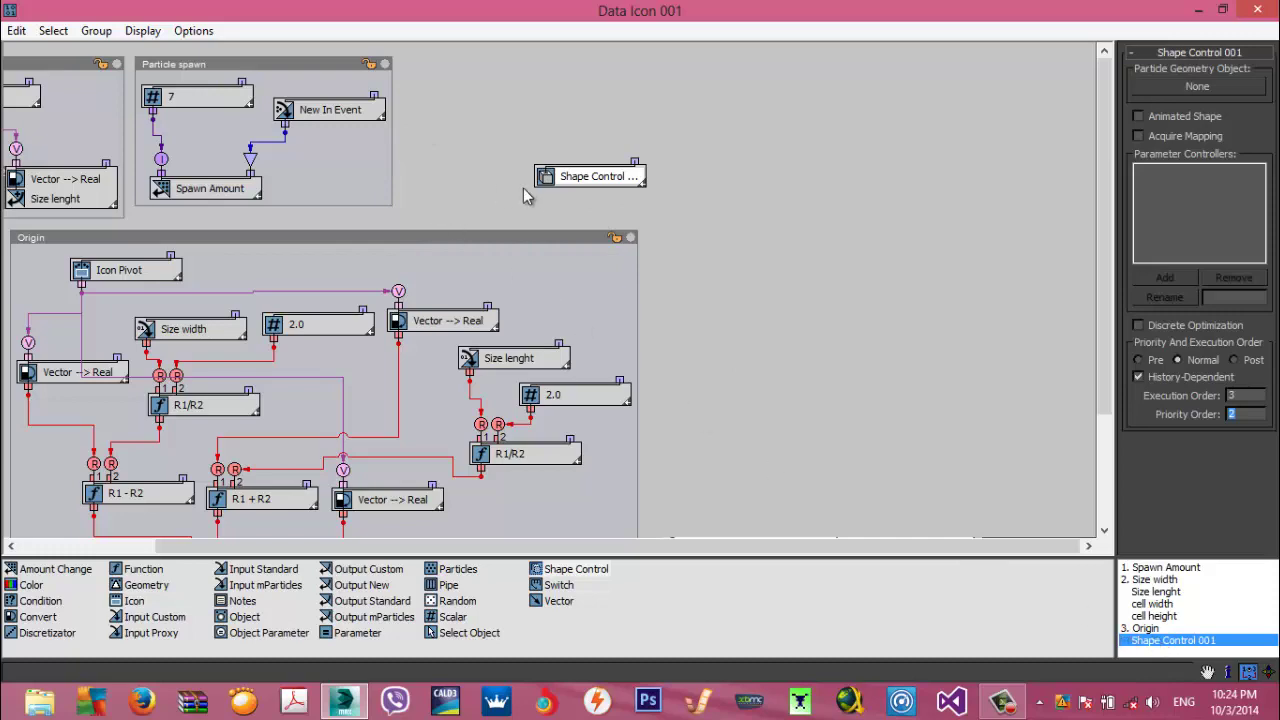
left_click_drag(578, 178, 574, 190)
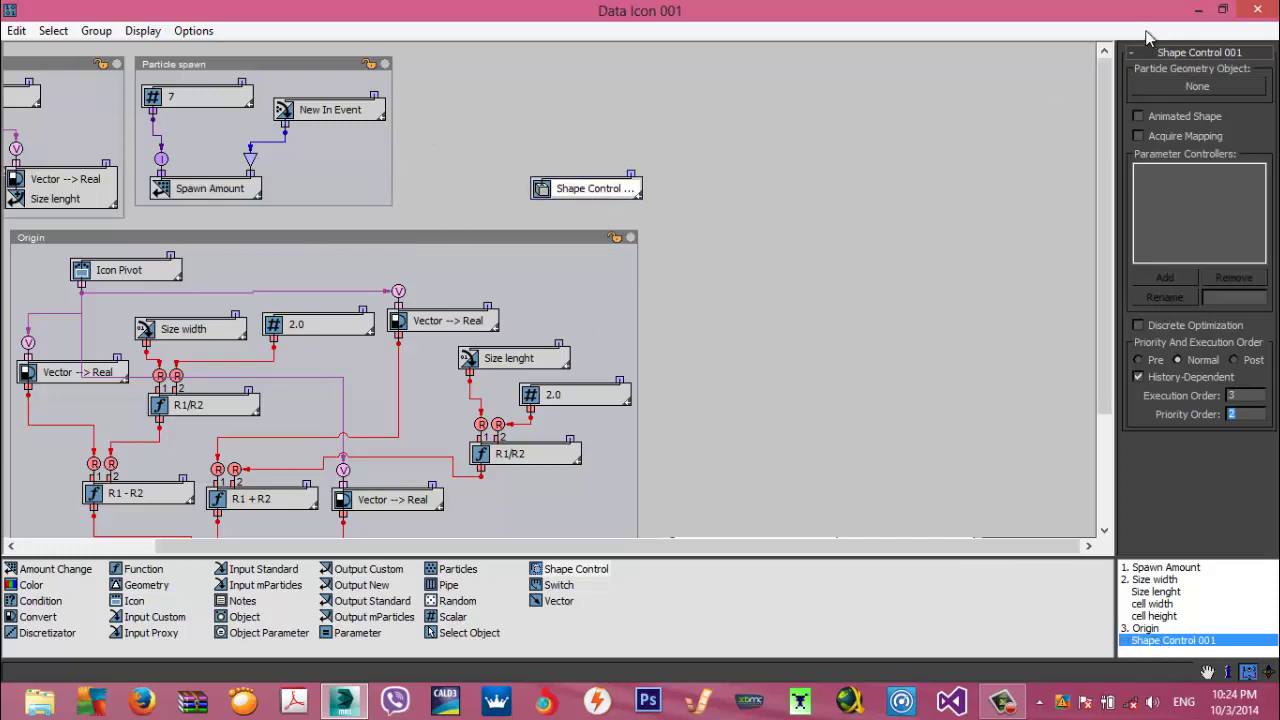
Assign the green box in the scene, Box001, as the Shape Control's Particle Geometry Object and maximize the data flow editor again
left_click_drag(1080, 16, 623, 84)
scroll(961, 487, "down", 3)
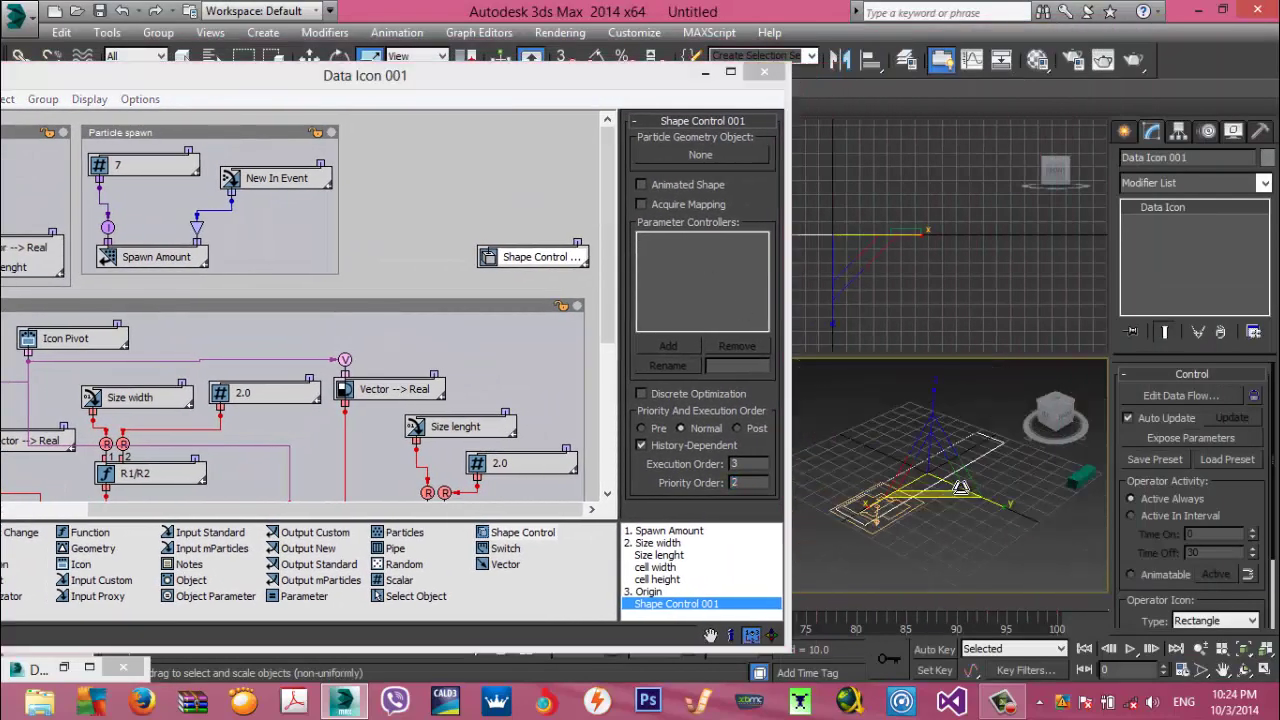
left_click(684, 154)
left_click(1057, 471)
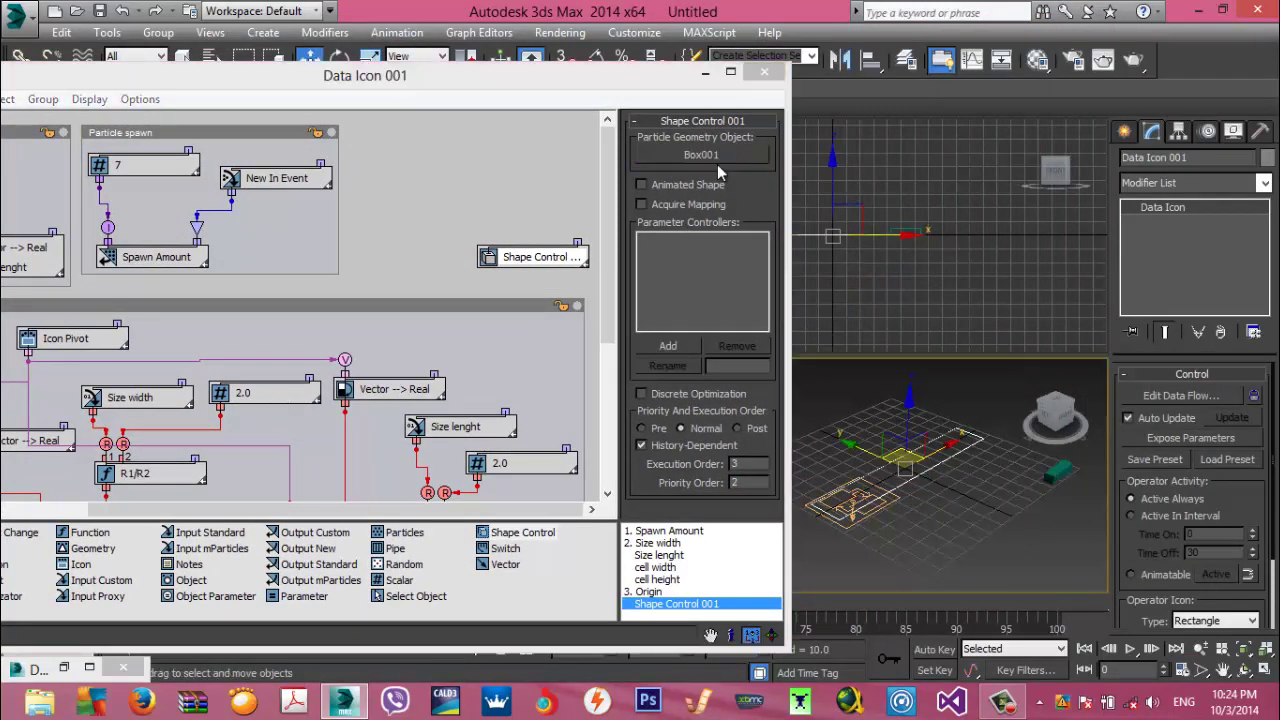
left_click(730, 72)
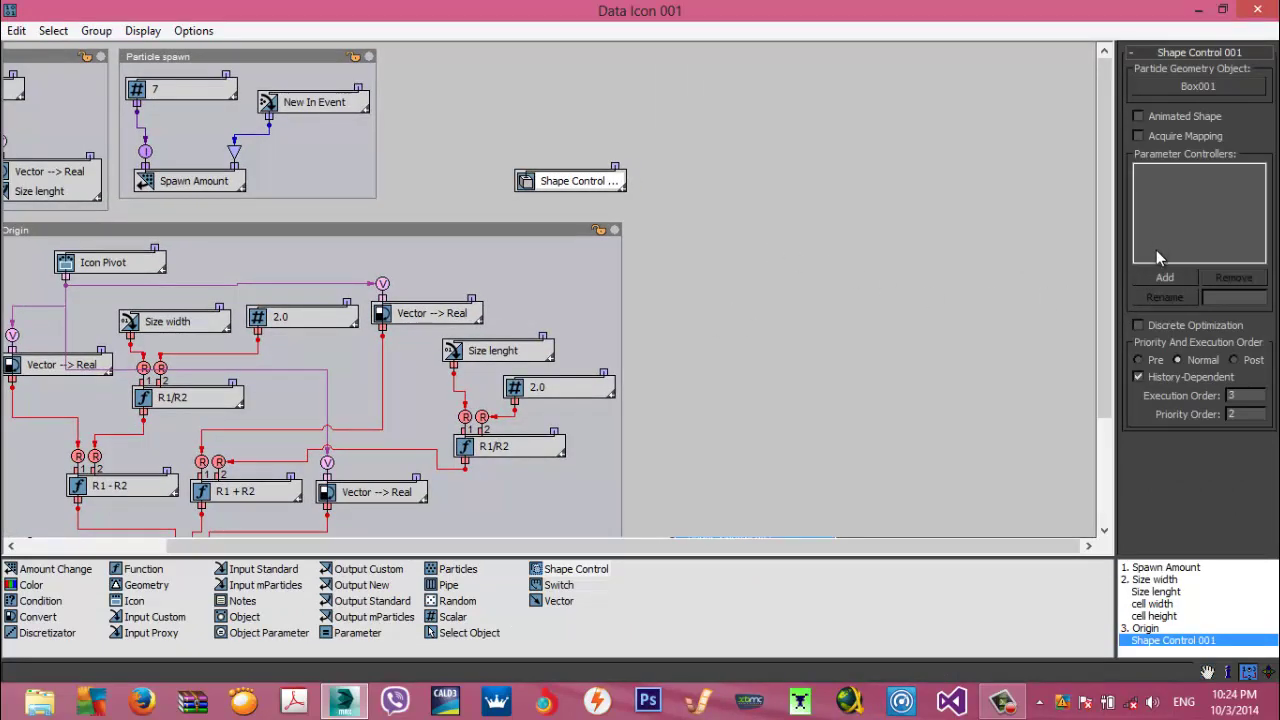
Add Box001's Length, Width and Height as parameter controllers of the Shape Control
left_click(1162, 281)
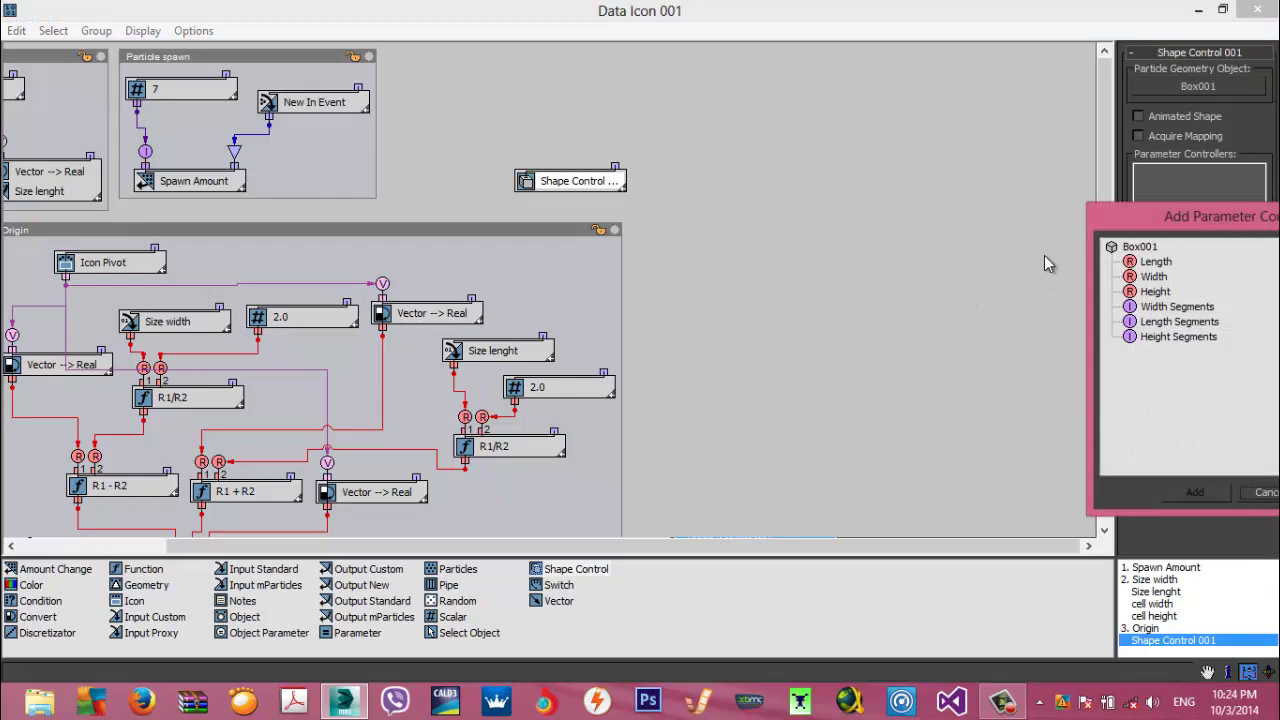
double_click(1153, 263)
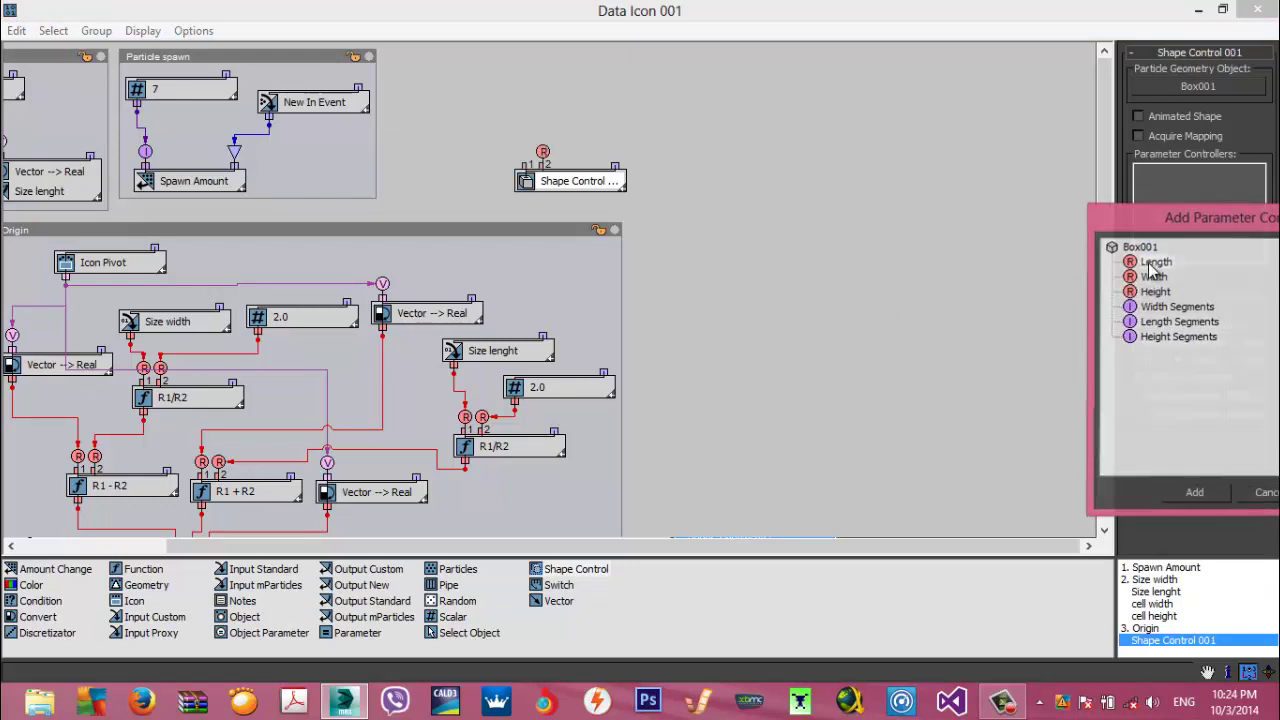
left_click(1158, 283)
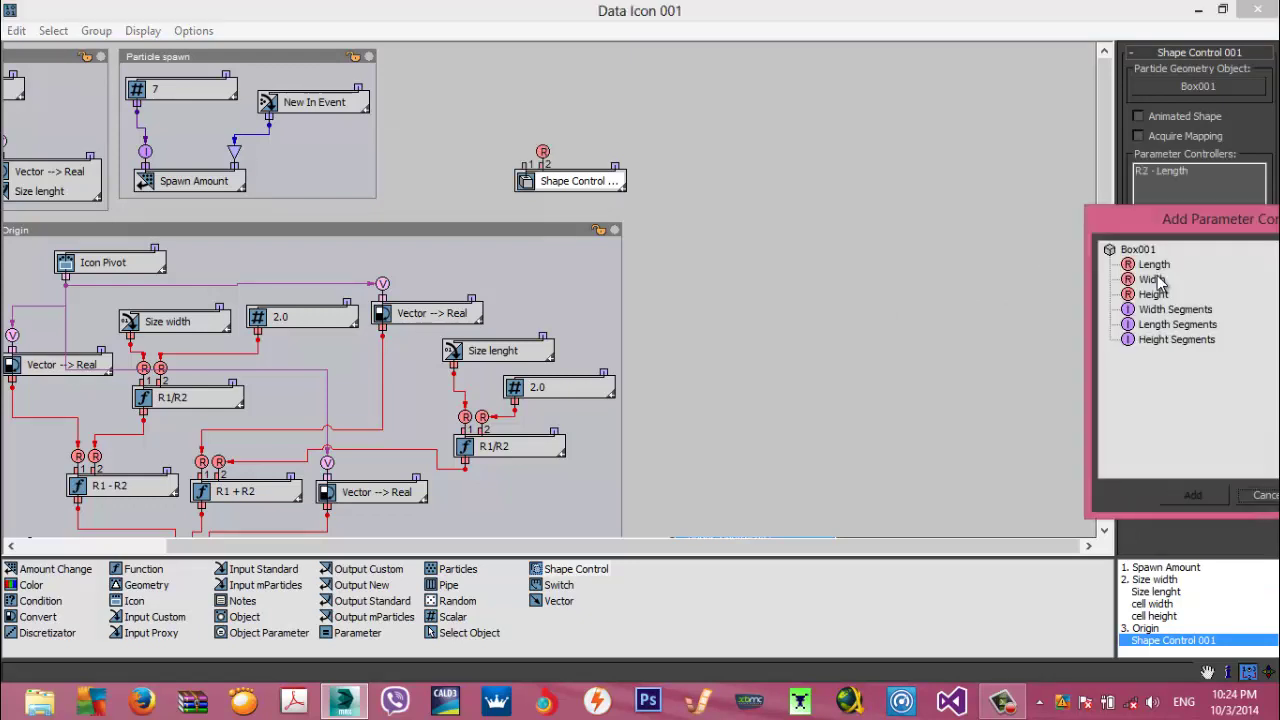
double_click(1152, 280)
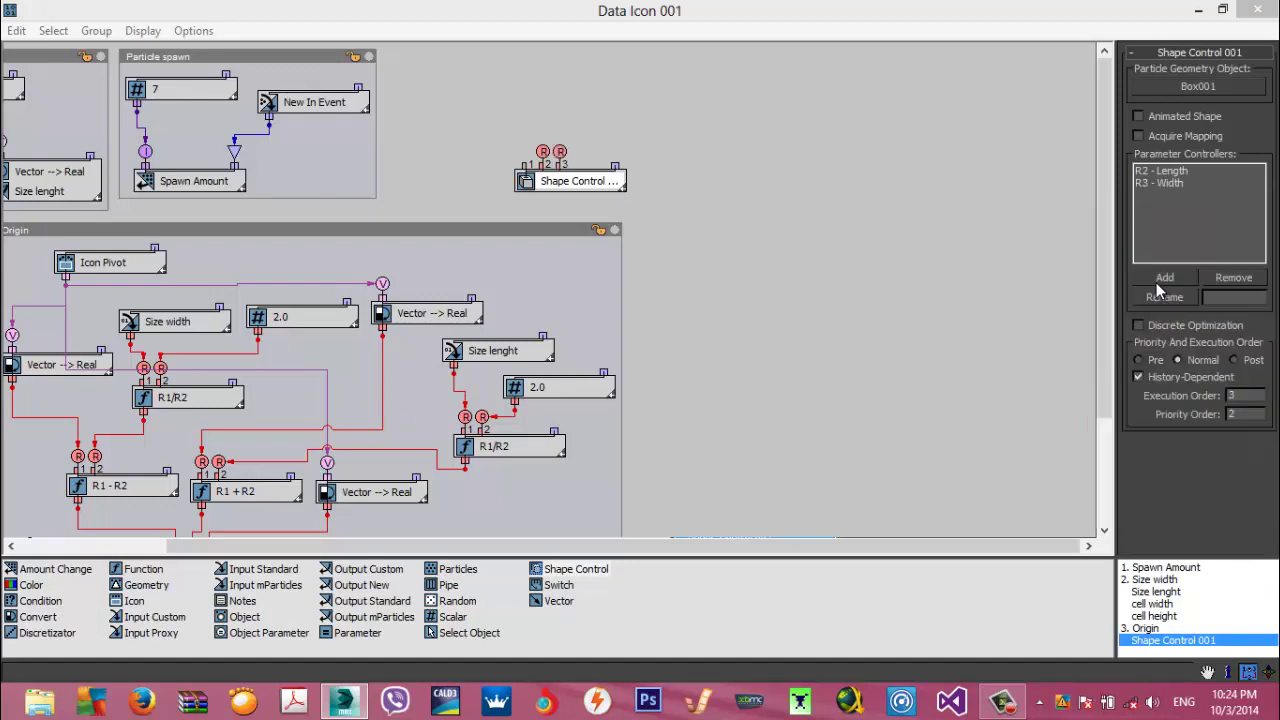
left_click(1158, 283)
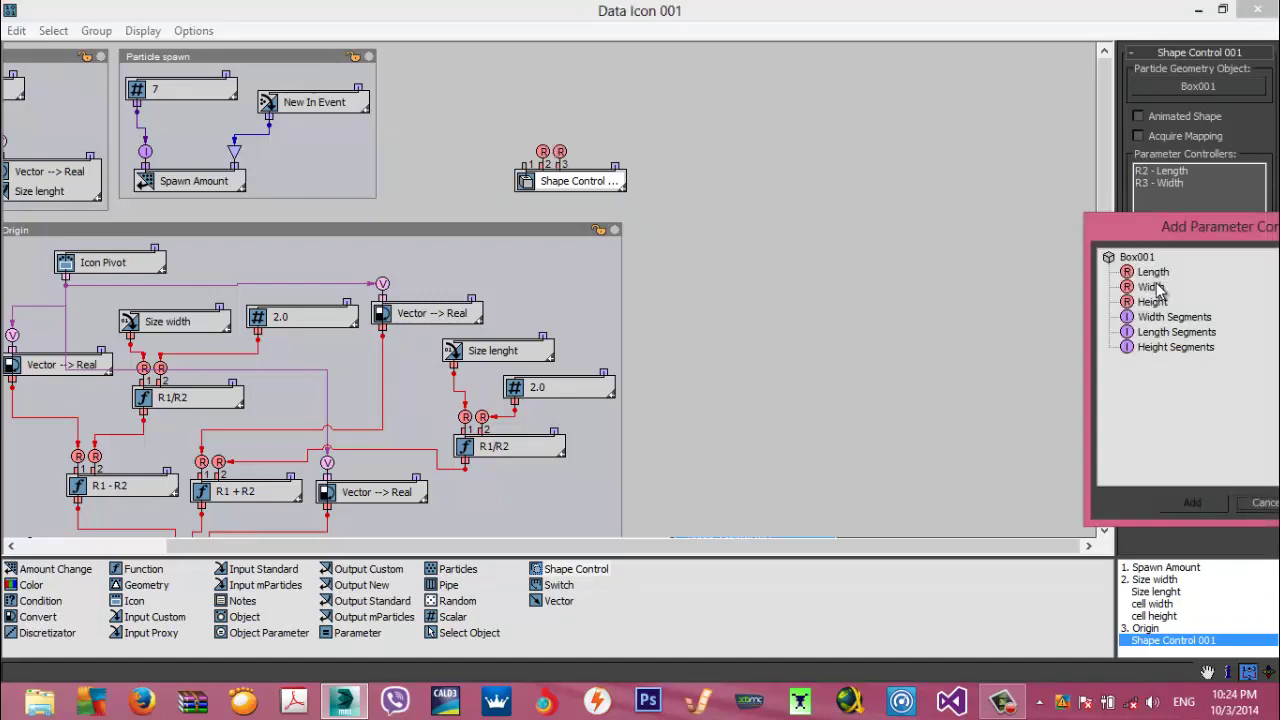
left_click(1153, 302)
double_click(1152, 302)
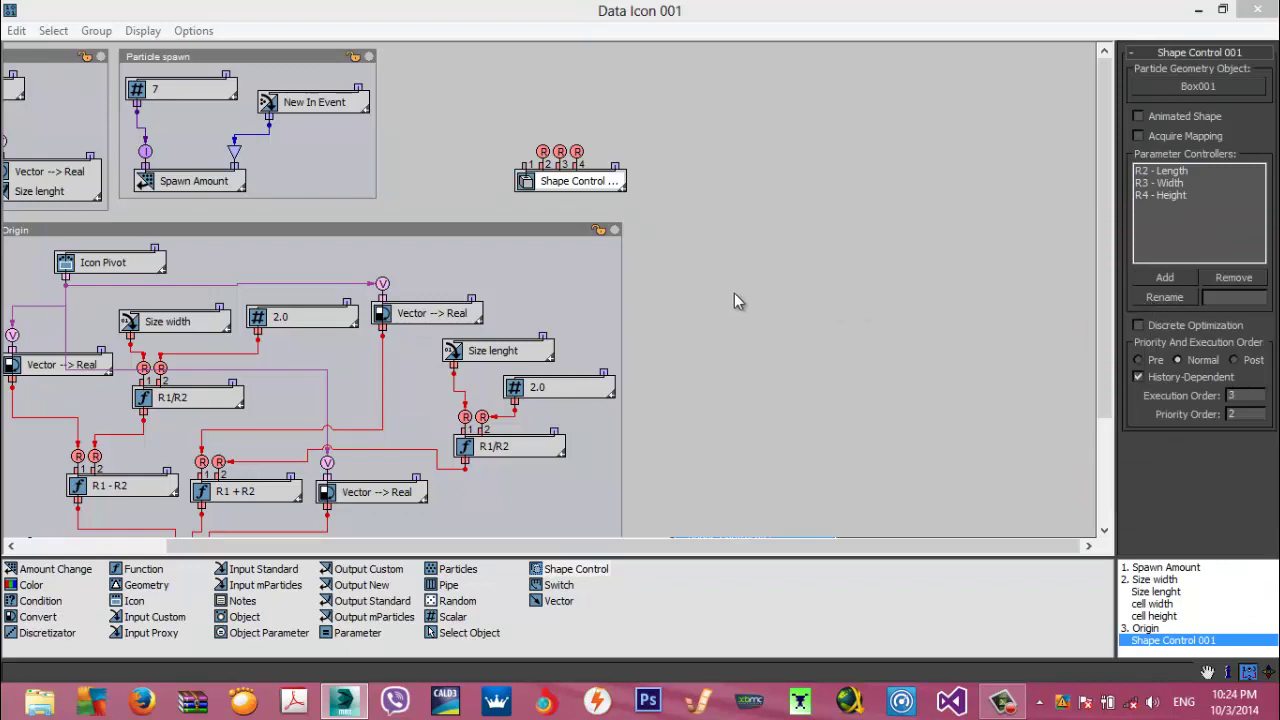
Add a Random node with Uniform distribution, minimum 5.0 and maximum 8.0, and wire it into the Shape Control's Length input
middle_click_drag(741, 340, 746, 417)
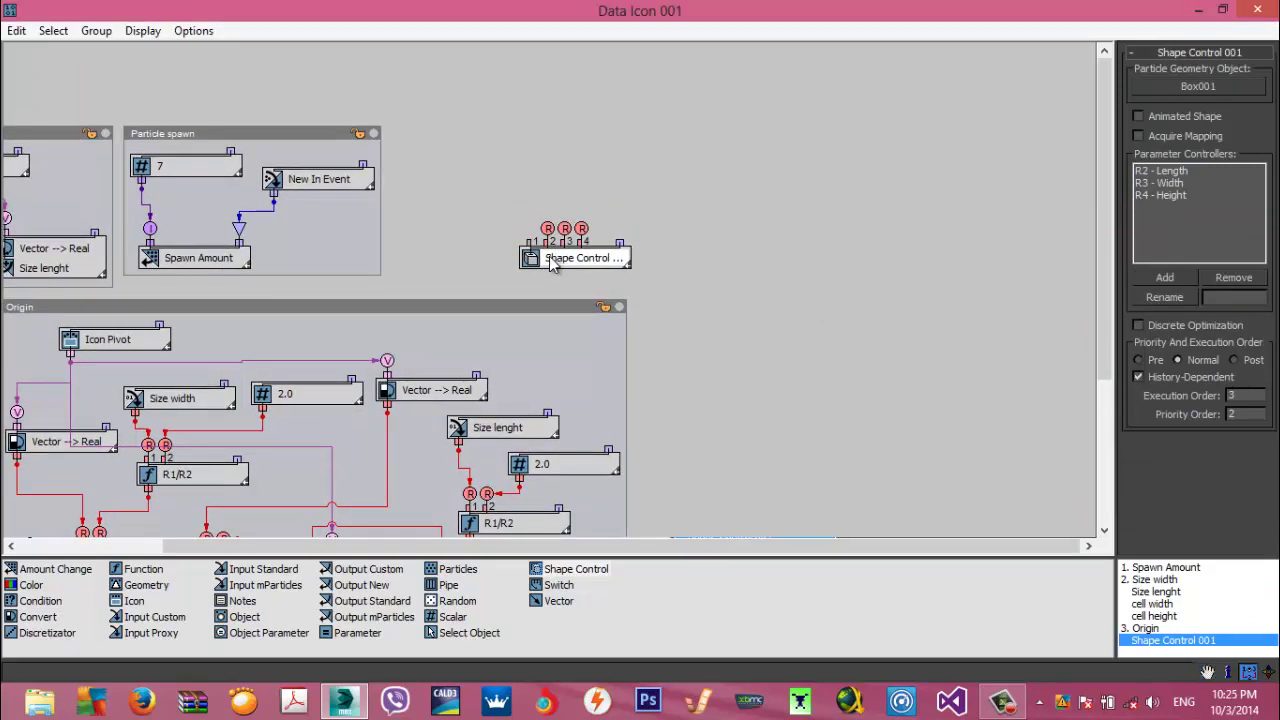
left_click_drag(458, 602, 550, 141)
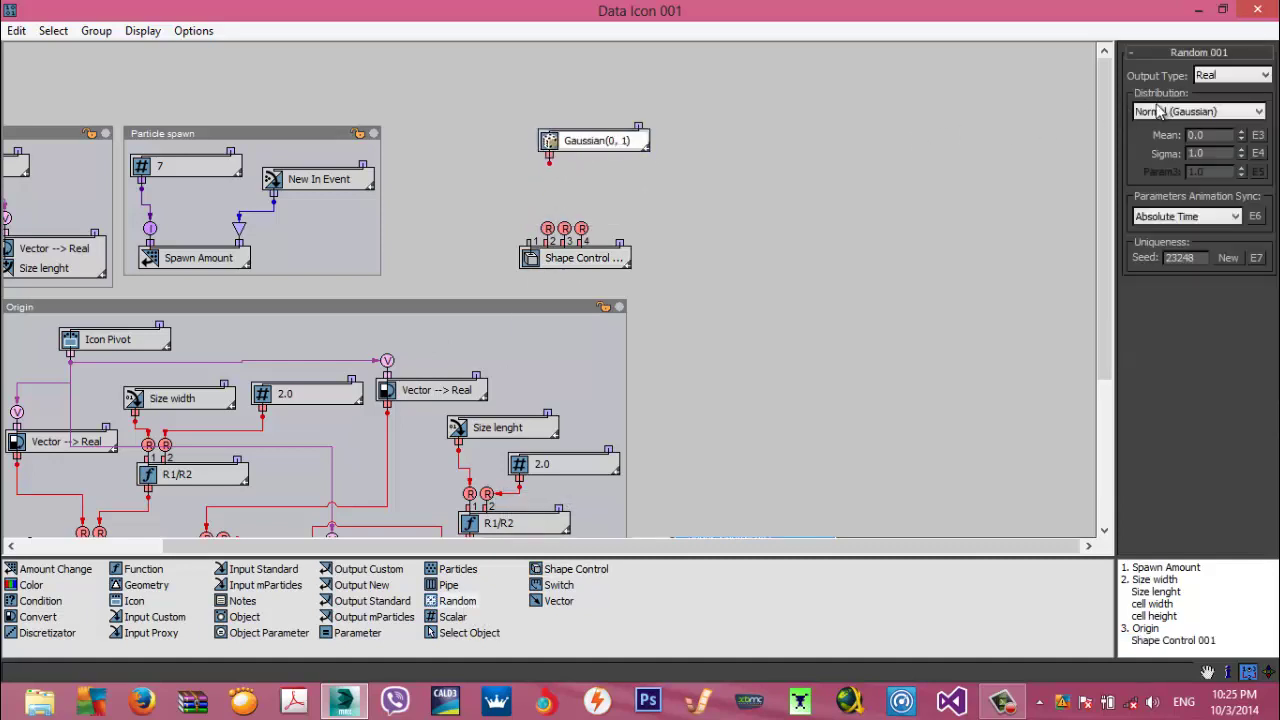
left_click(1158, 112)
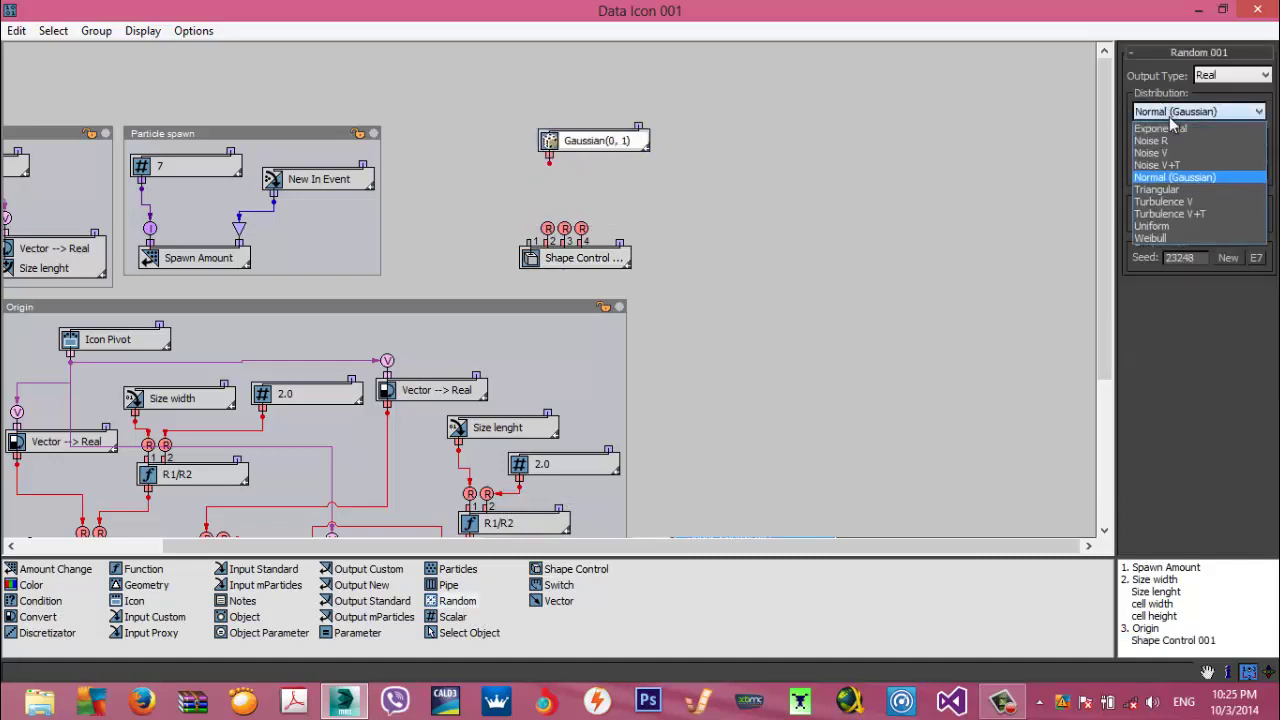
left_click(1185, 227)
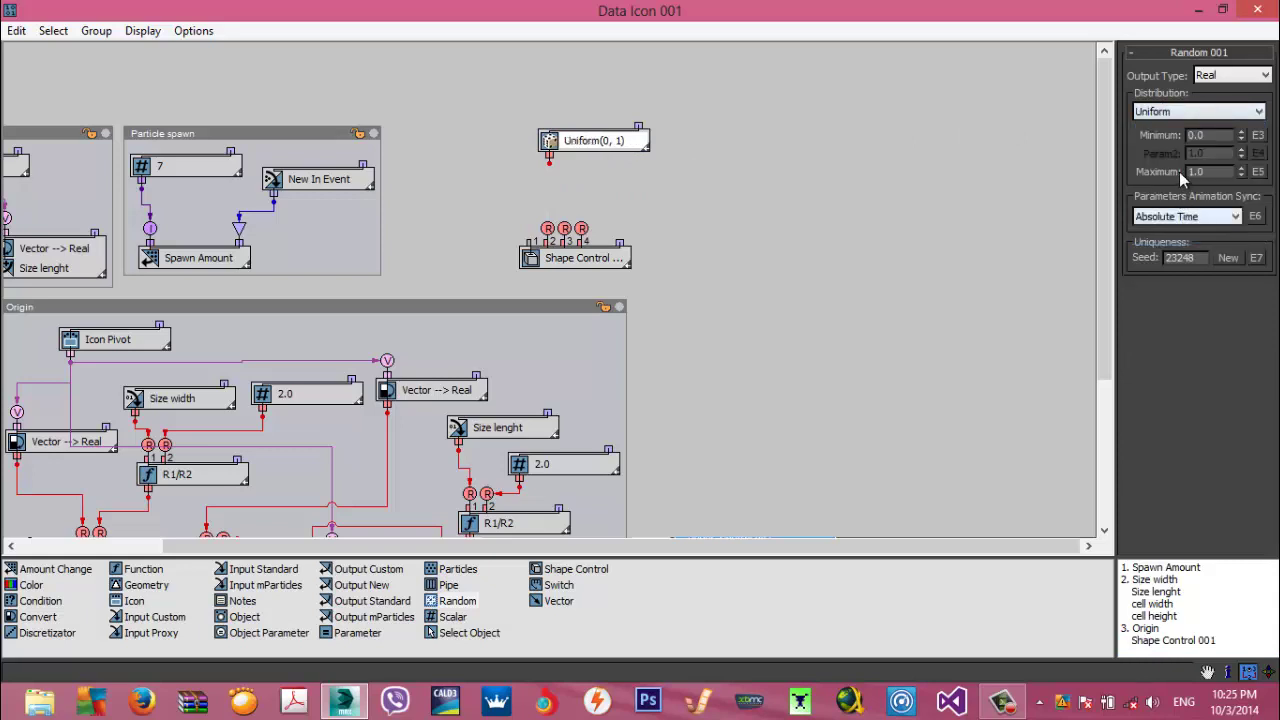
type("58")
key("Return")
left_click_drag(549, 162, 548, 228)
left_click_drag(570, 143, 552, 131)
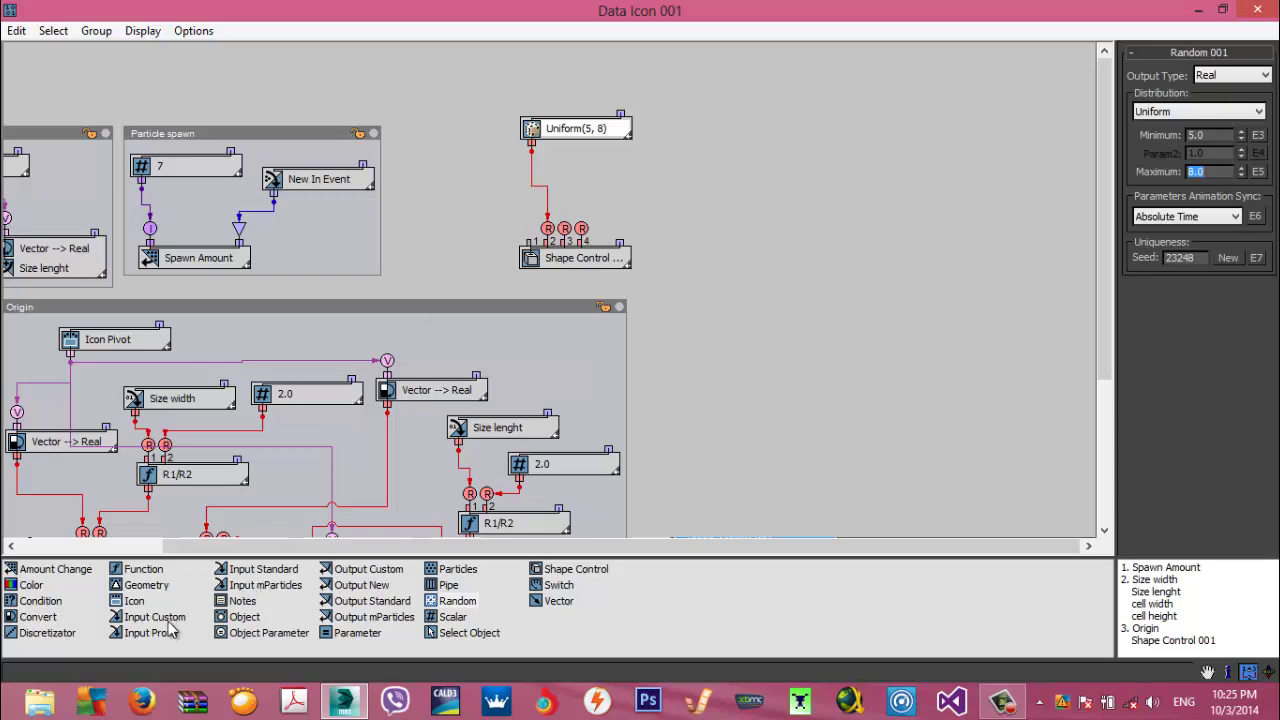
Add an Input Custom node reading the cell width channel and wire it into the Shape Control's Width input
left_click_drag(168, 621, 700, 168)
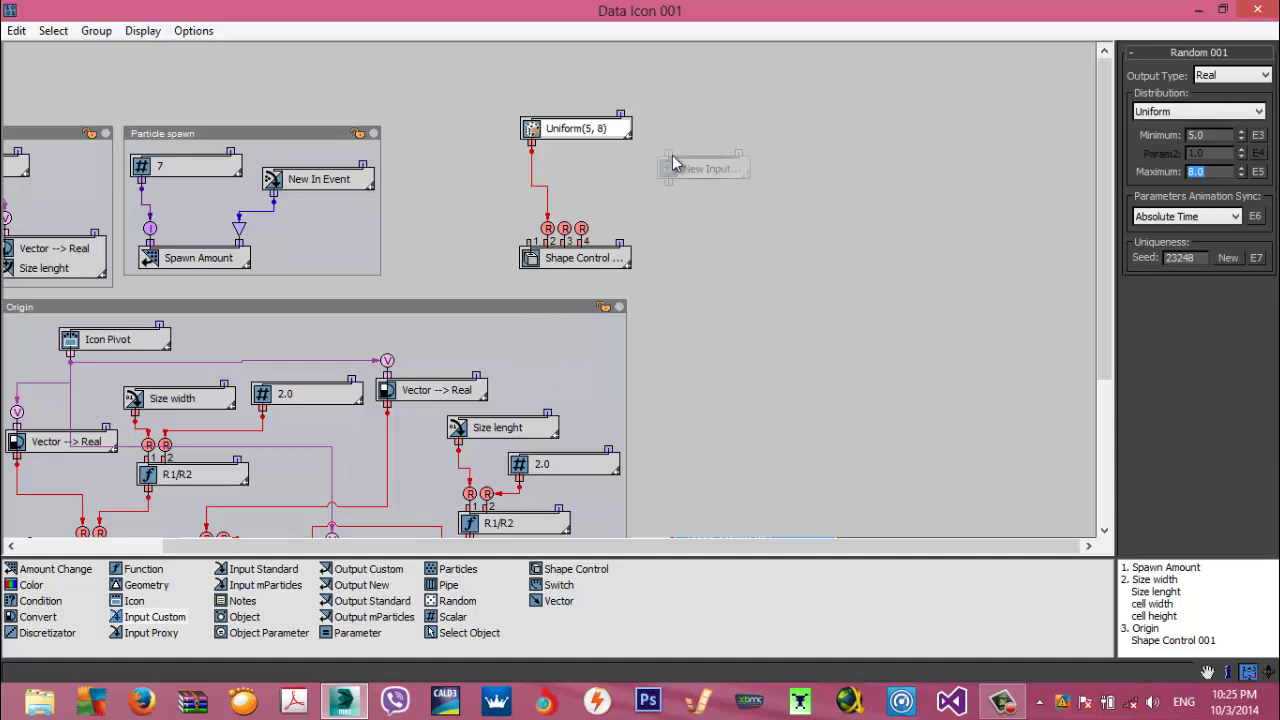
left_click(1190, 106)
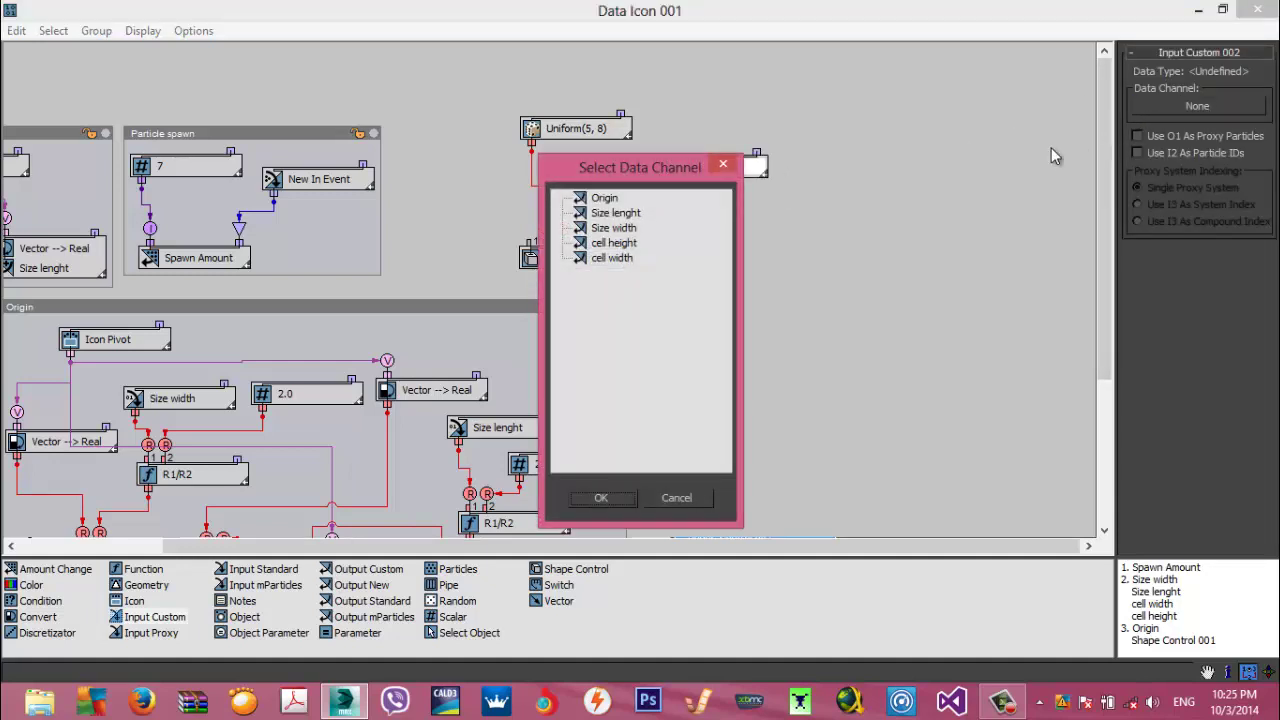
double_click(625, 258)
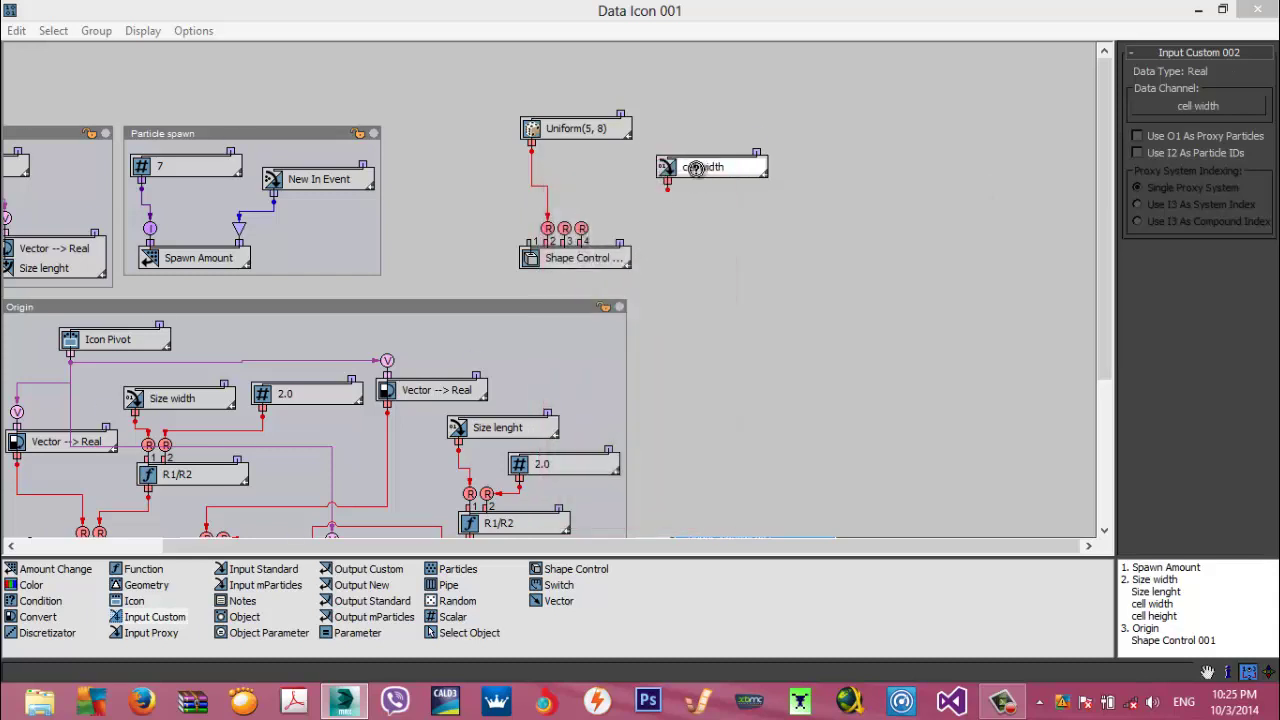
left_click_drag(696, 168, 565, 228)
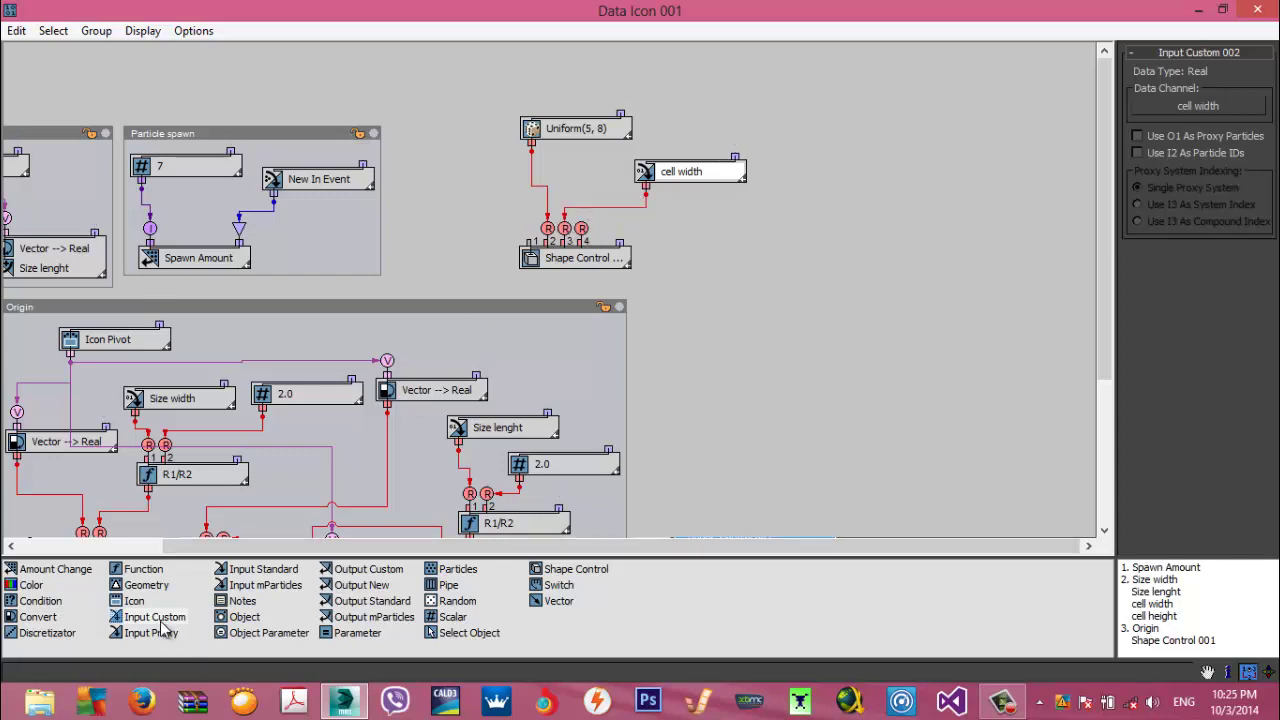
Add an Input Custom node reading the cell height channel and wire it into the Shape Control's Height input
left_click_drag(162, 628, 712, 222)
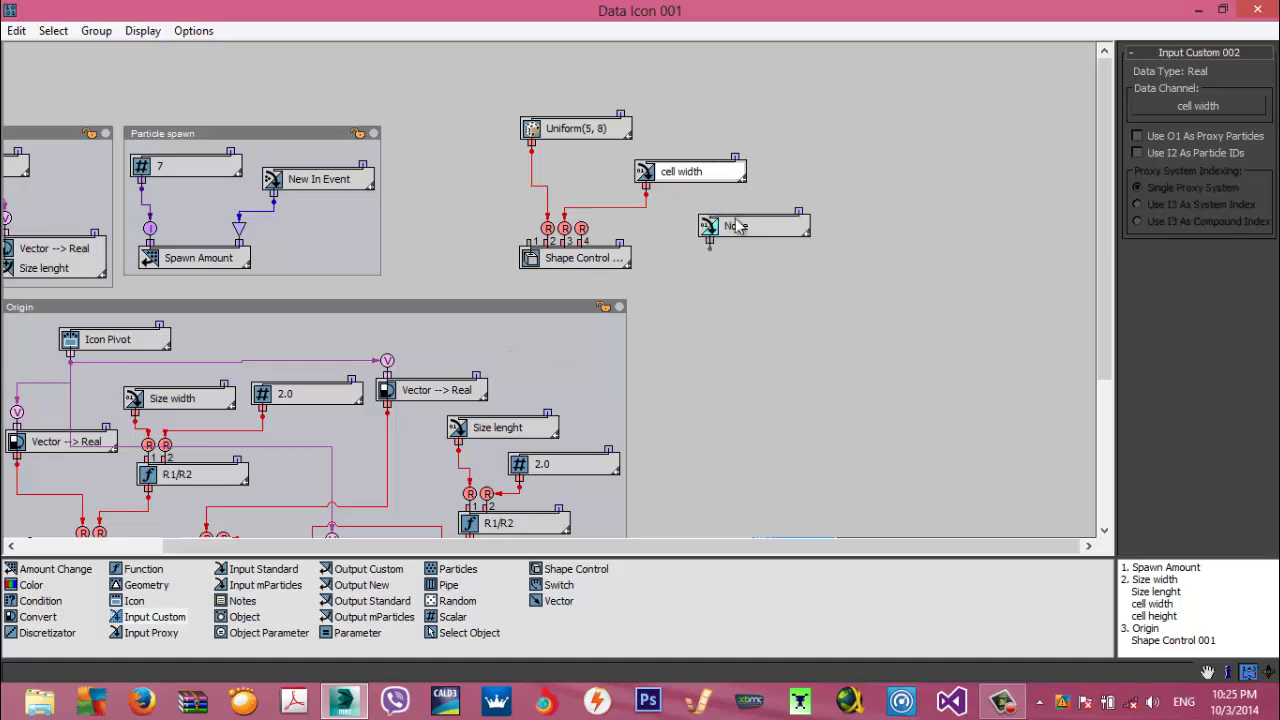
left_click(1162, 104)
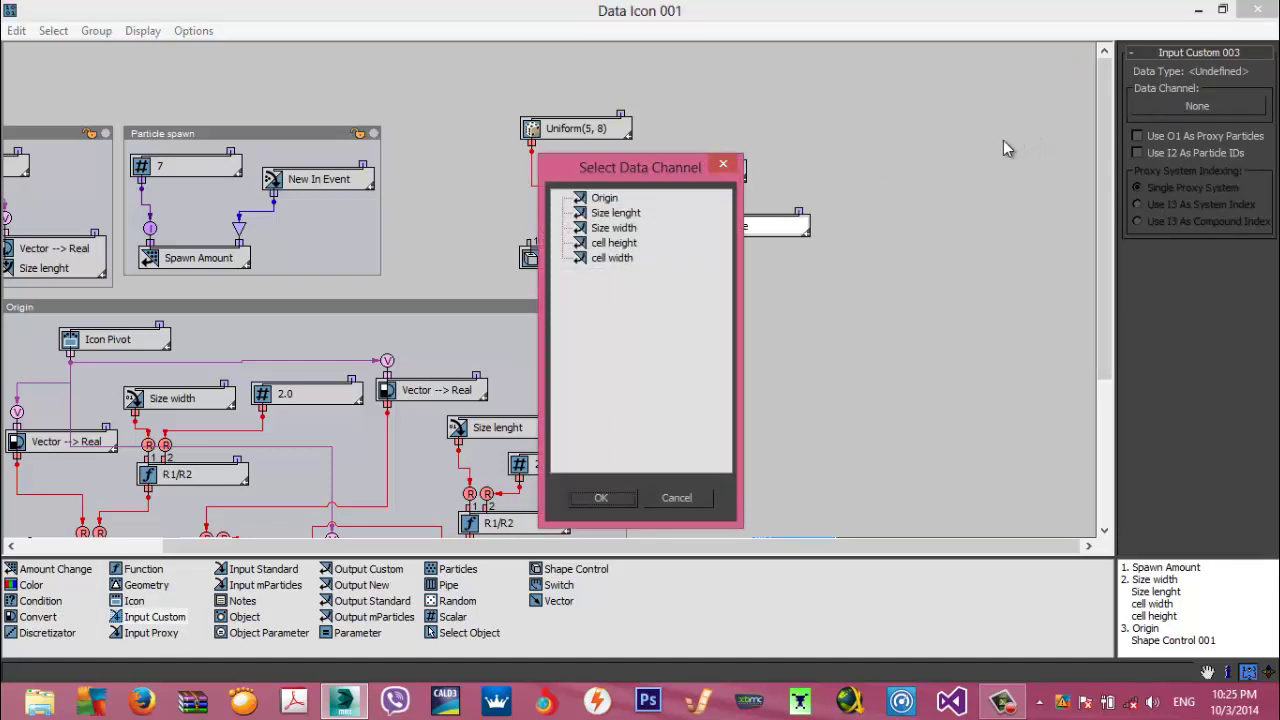
left_click(607, 245)
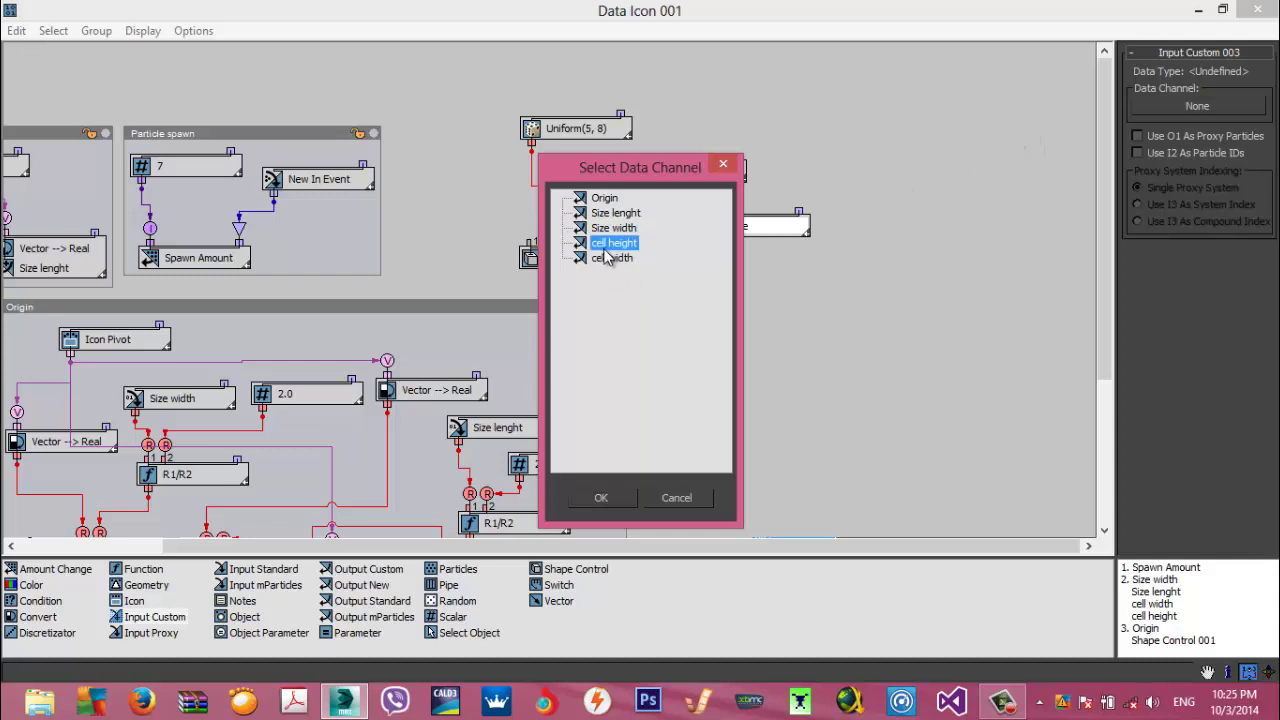
double_click(605, 246)
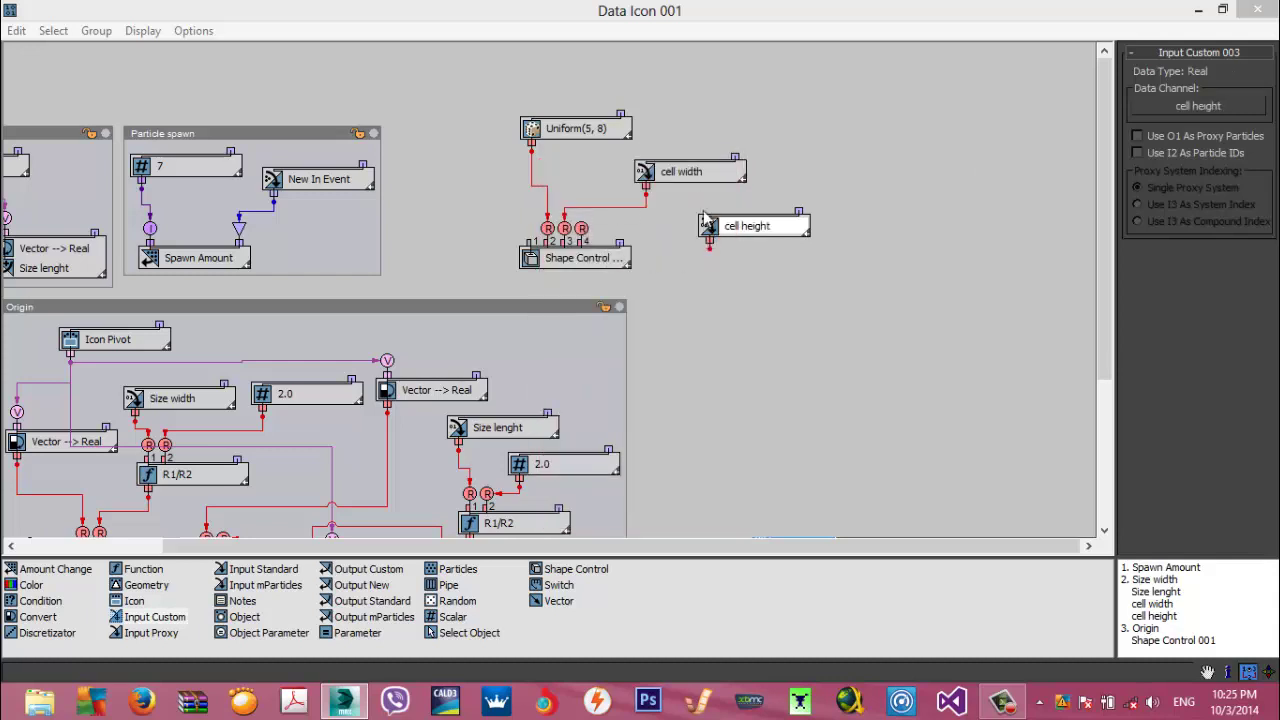
left_click_drag(700, 174, 702, 146)
left_click_drag(738, 218, 581, 229)
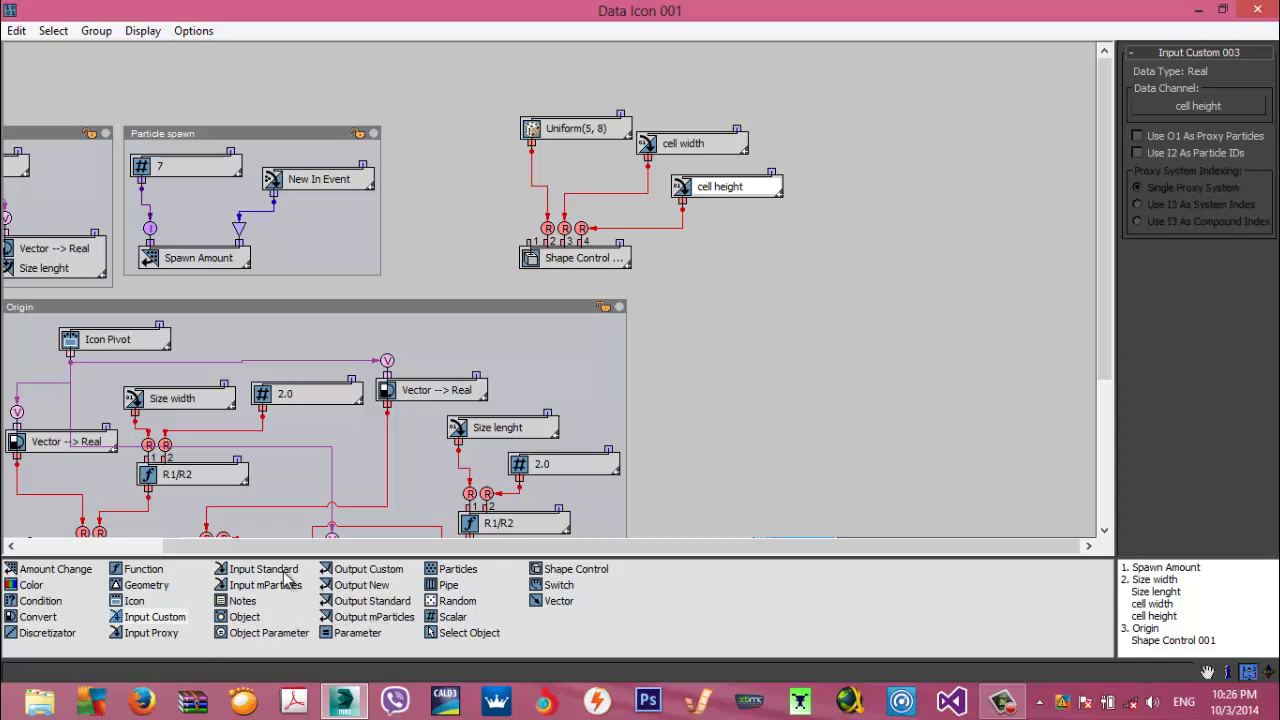
Add an Input Standard node set to New In Event and wire it into the Shape Control's filter input
left_click_drag(285, 575, 808, 258)
left_click_drag(763, 274, 620, 228)
left_click_drag(758, 251, 724, 229)
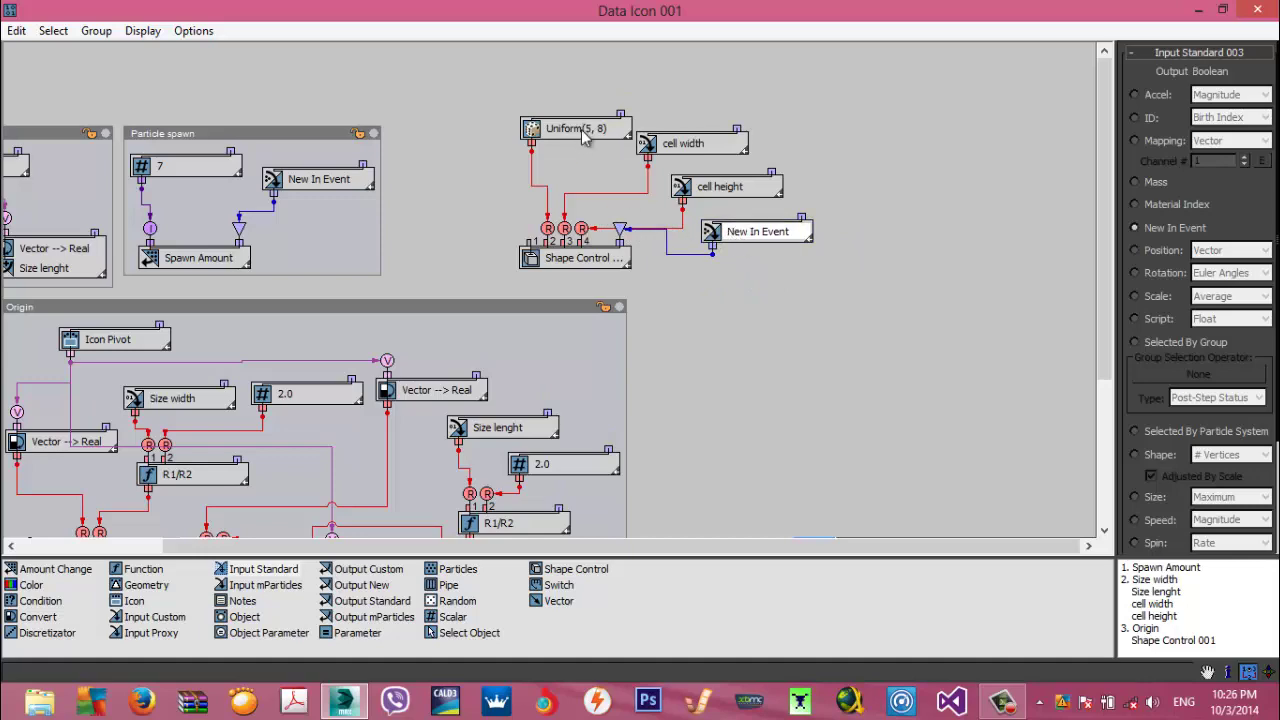
Restore the data flow editor to a smaller window and review Data Icon 001's exposed parameters in Particle View
left_click_drag(634, 12, 953, 37)
left_click(314, 97)
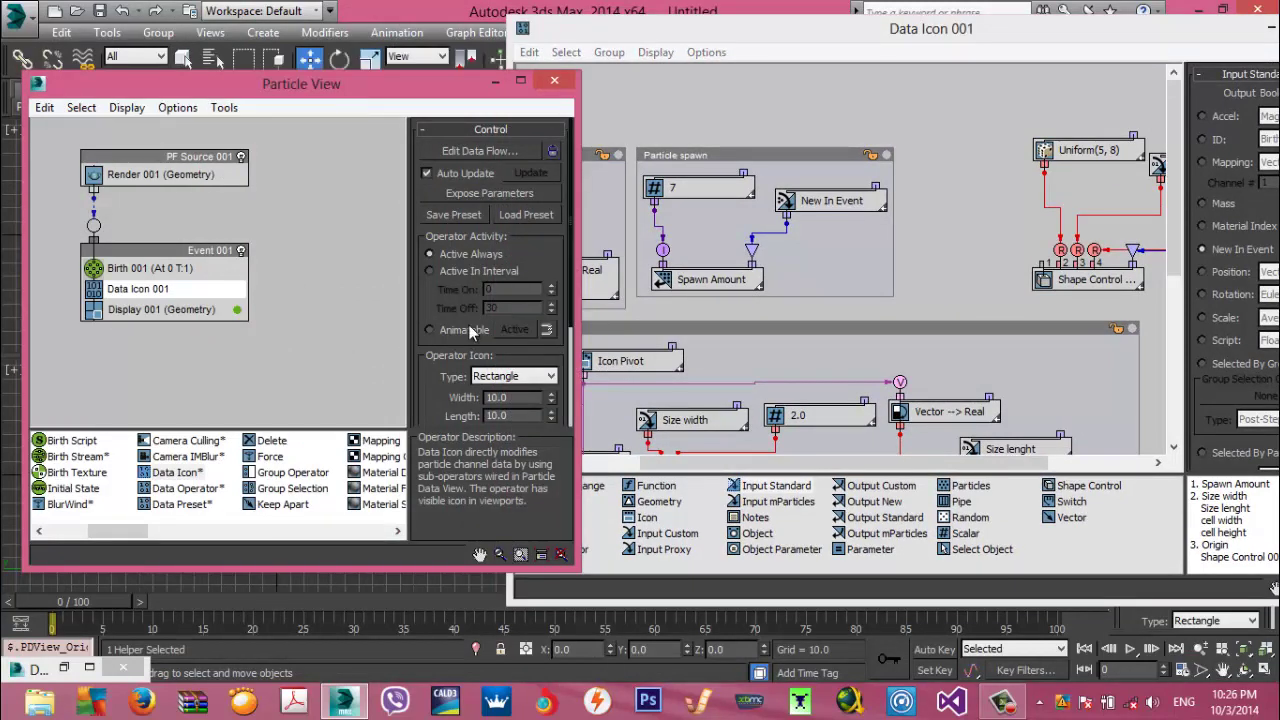
scroll(440, 376, "down", 5)
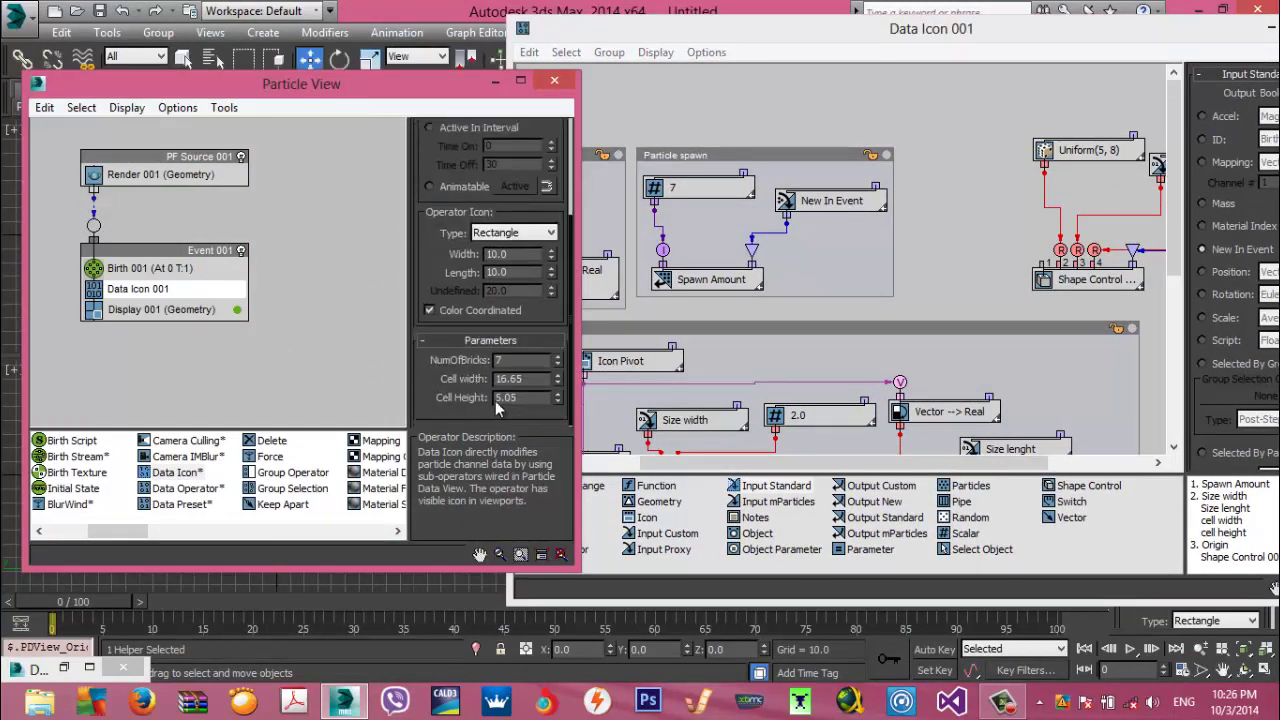
Expose the Minimum parameter of the Uniform(5, 8) Random node in the Data Icon with the label "Min Length:"
middle_click_drag(900, 199, 805, 214)
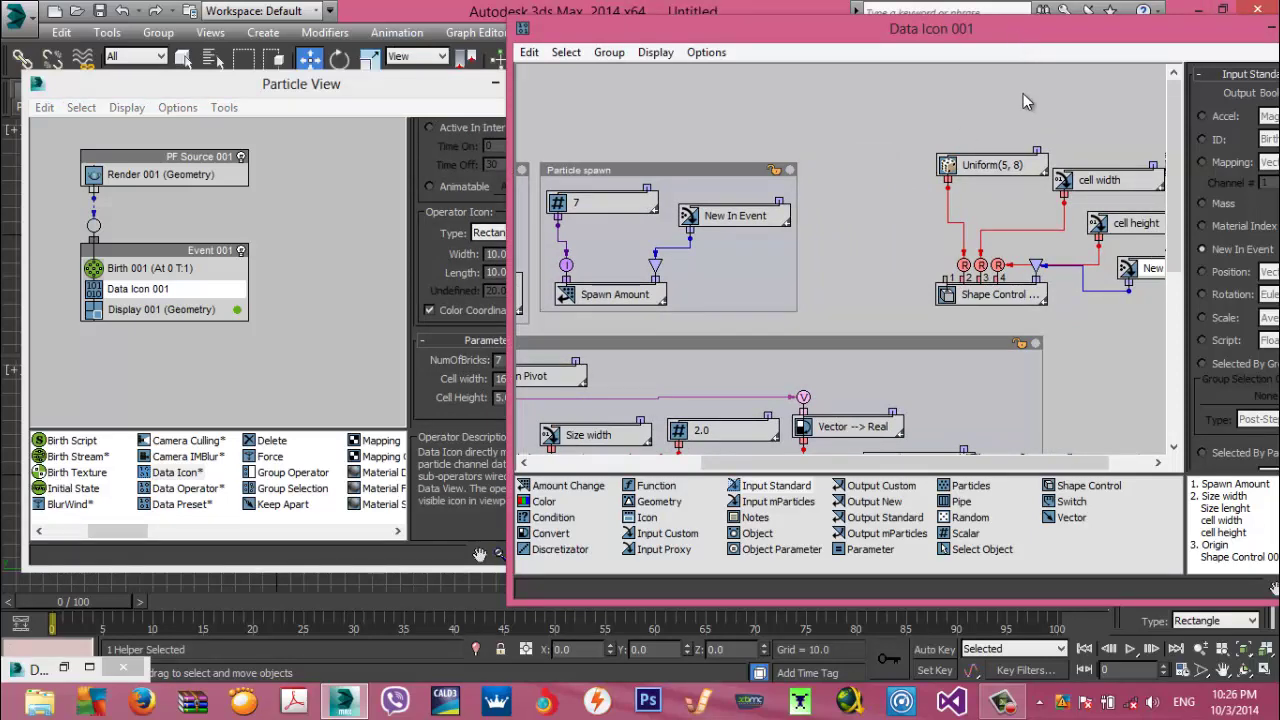
middle_click_drag(990, 168, 785, 176)
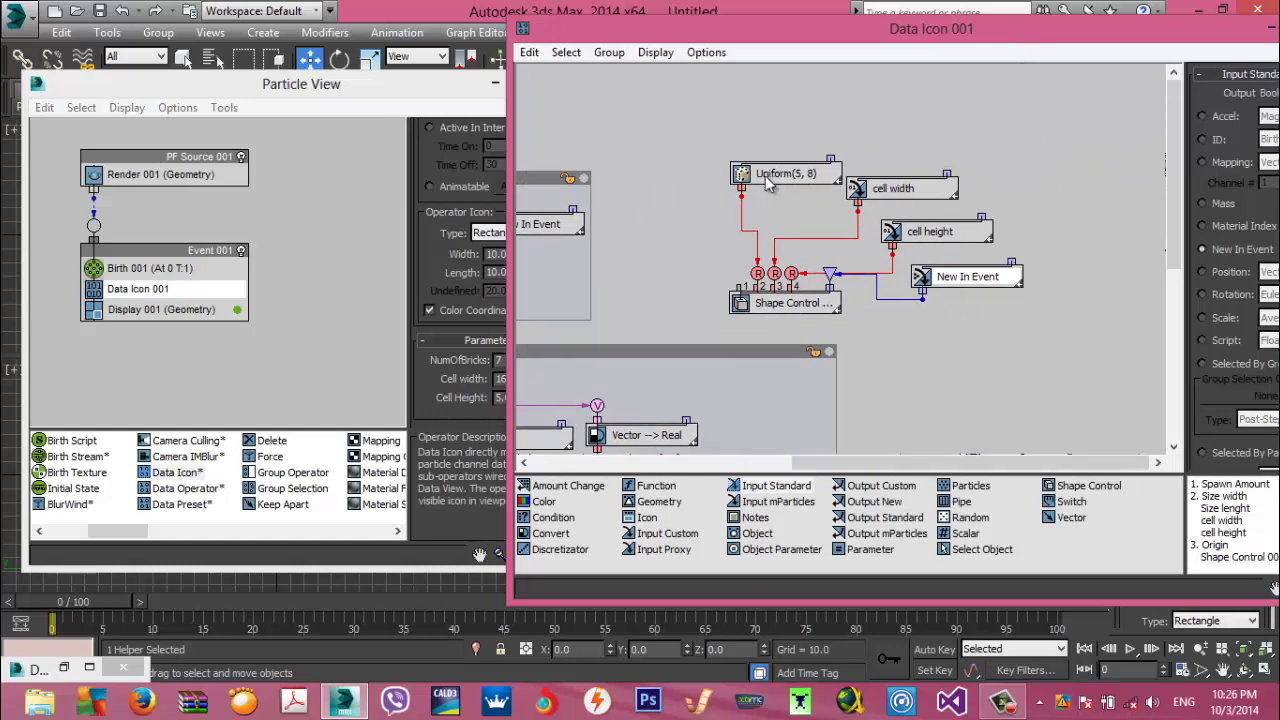
left_click(790, 175)
left_click_drag(950, 35, 851, 44)
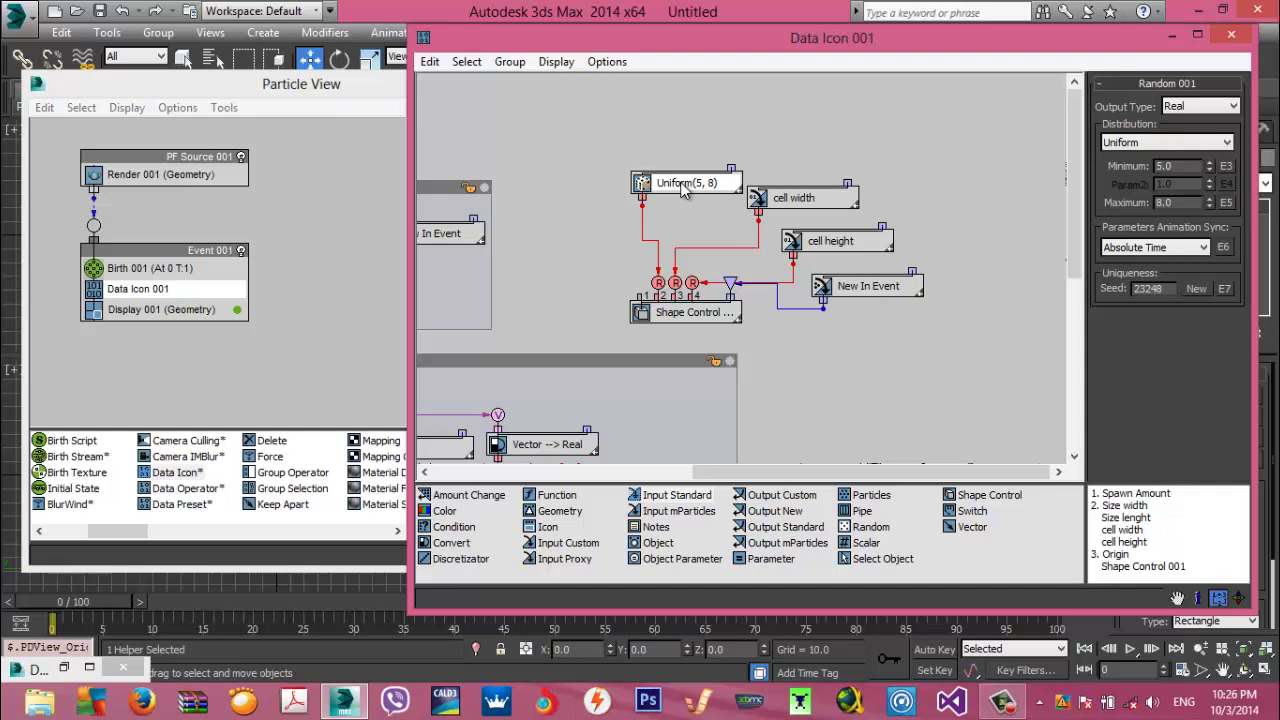
right_click(682, 190)
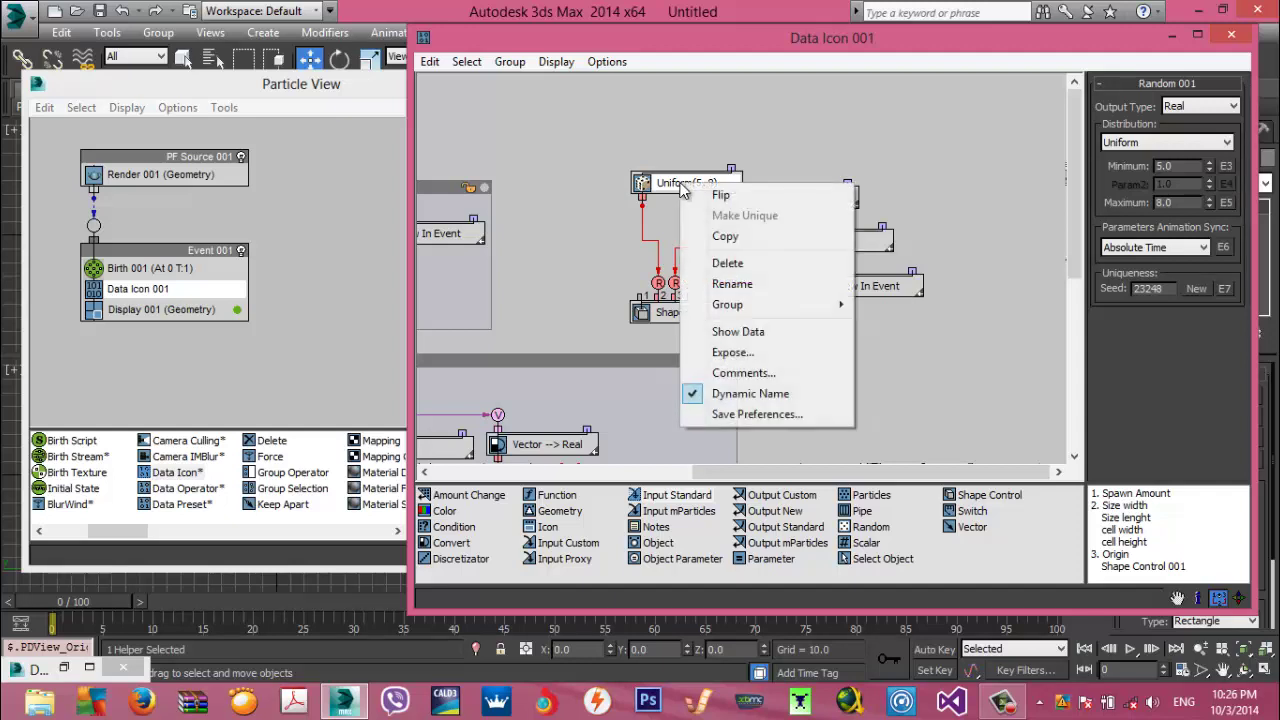
left_click(741, 353)
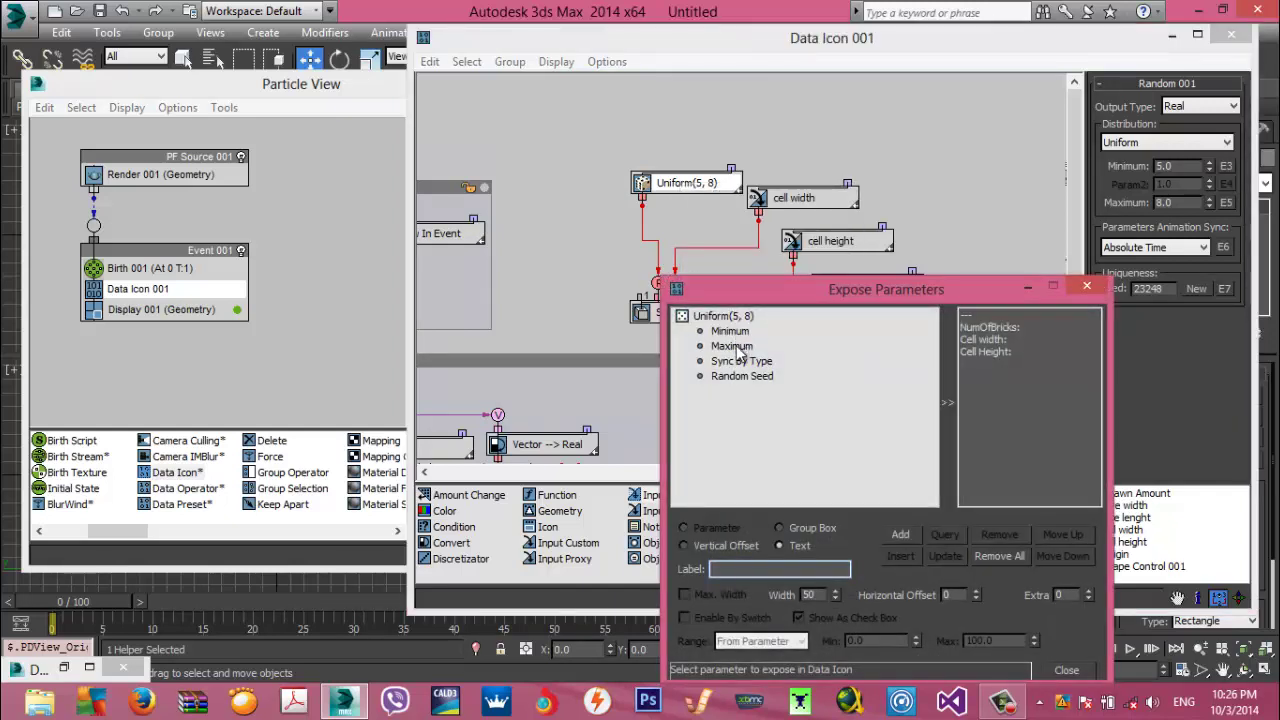
left_click(734, 332)
left_click_drag(732, 296, 689, 167)
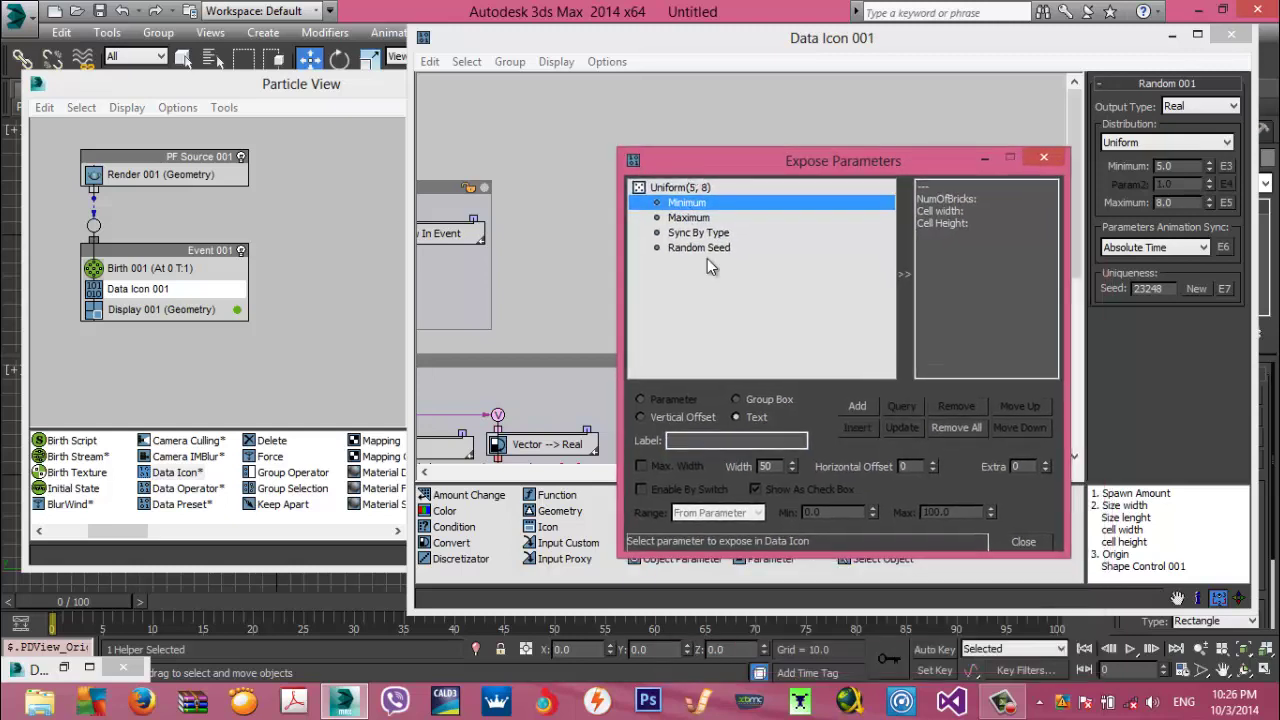
left_click(743, 441)
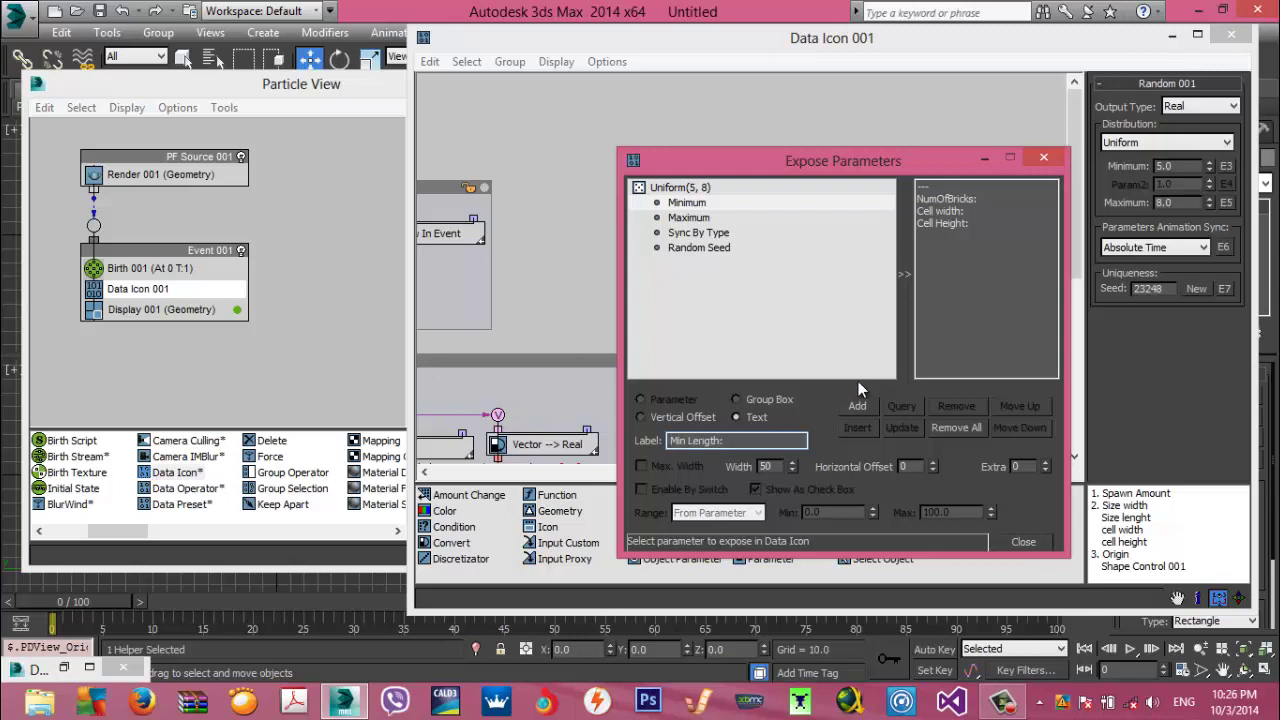
left_click(851, 407)
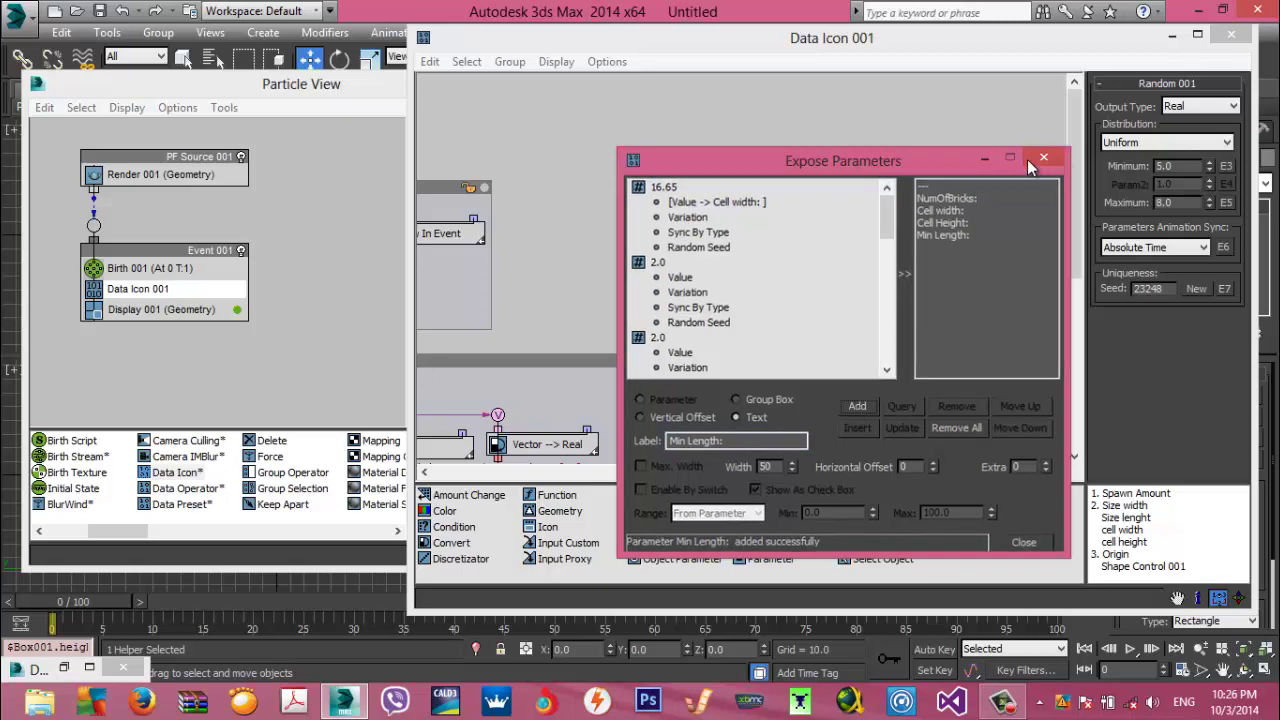
left_click(1042, 158)
Expose the Maximum parameter of the Uniform(5, 8) Random node in the Data Icon with the label "Max Lenght:"
right_click(705, 186)
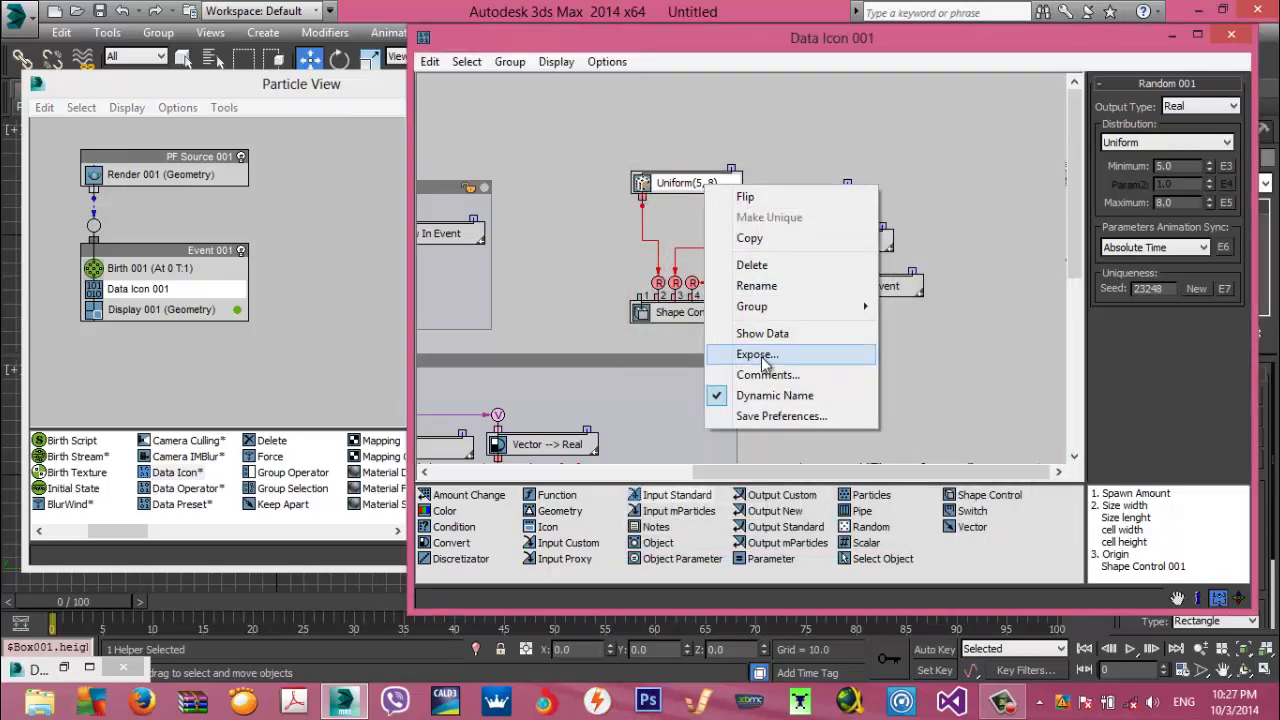
left_click(757, 355)
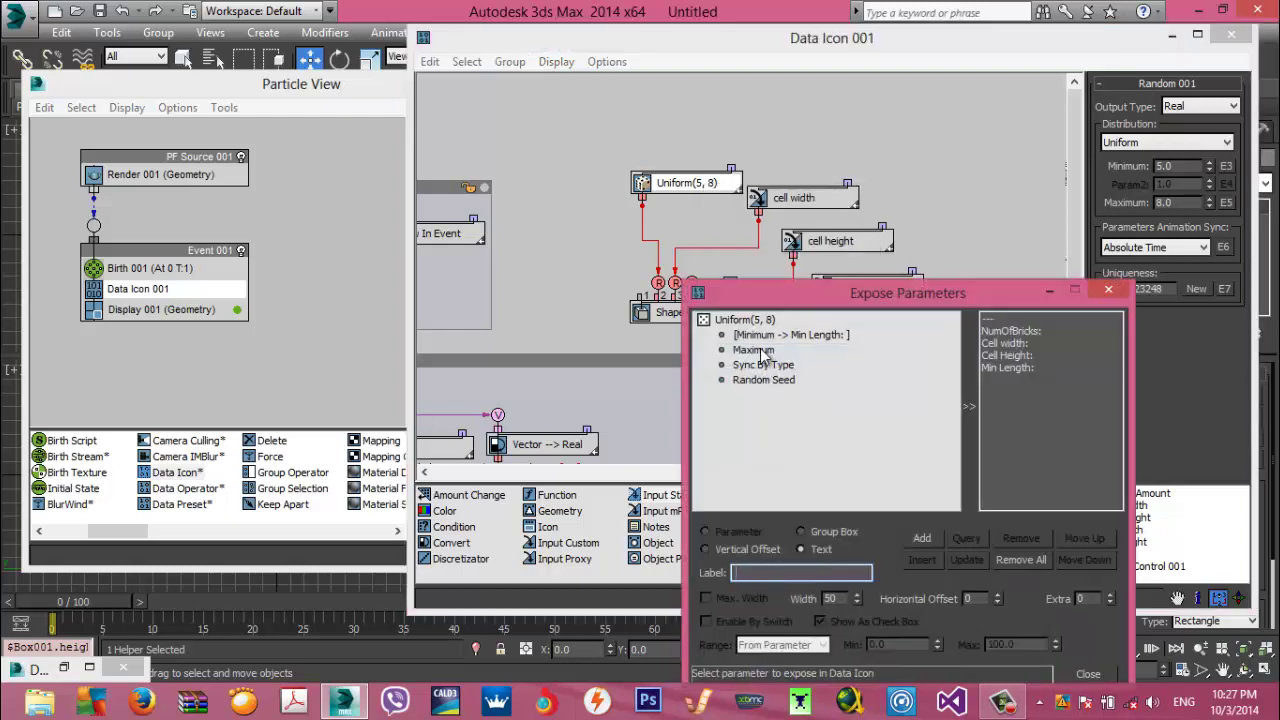
left_click(762, 352)
left_click(760, 572)
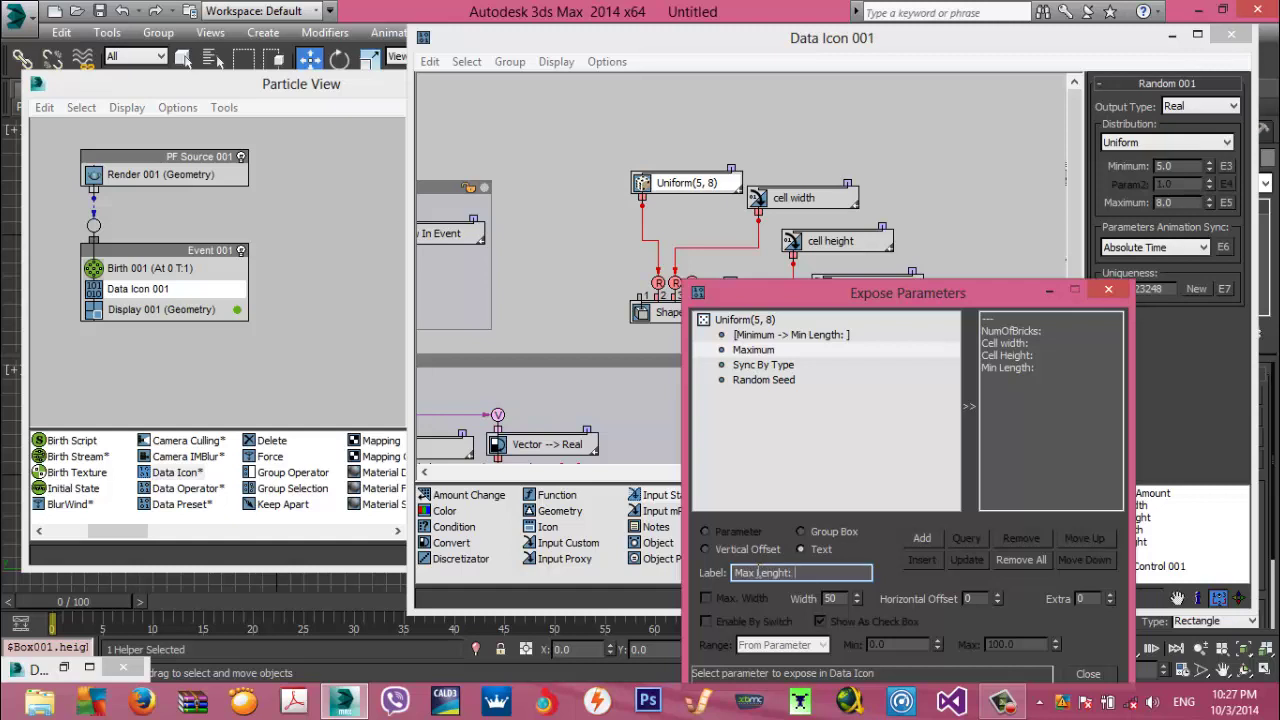
left_click(922, 541)
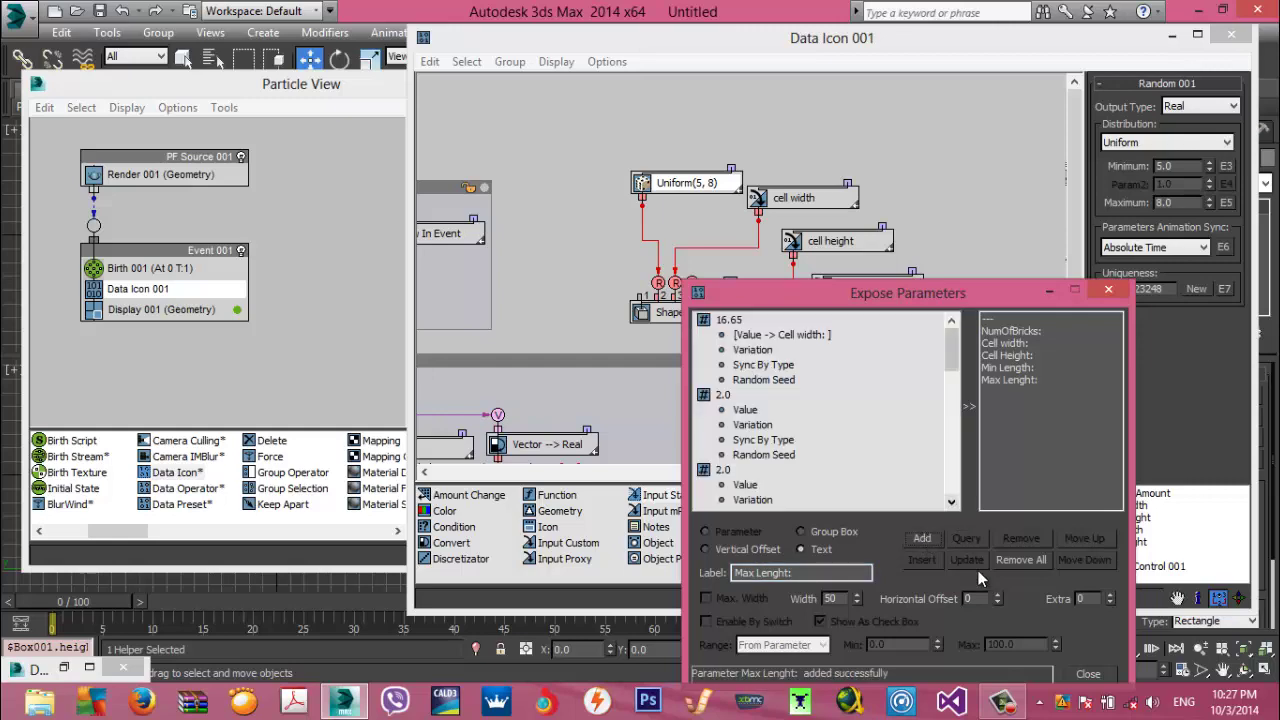
left_click(1086, 674)
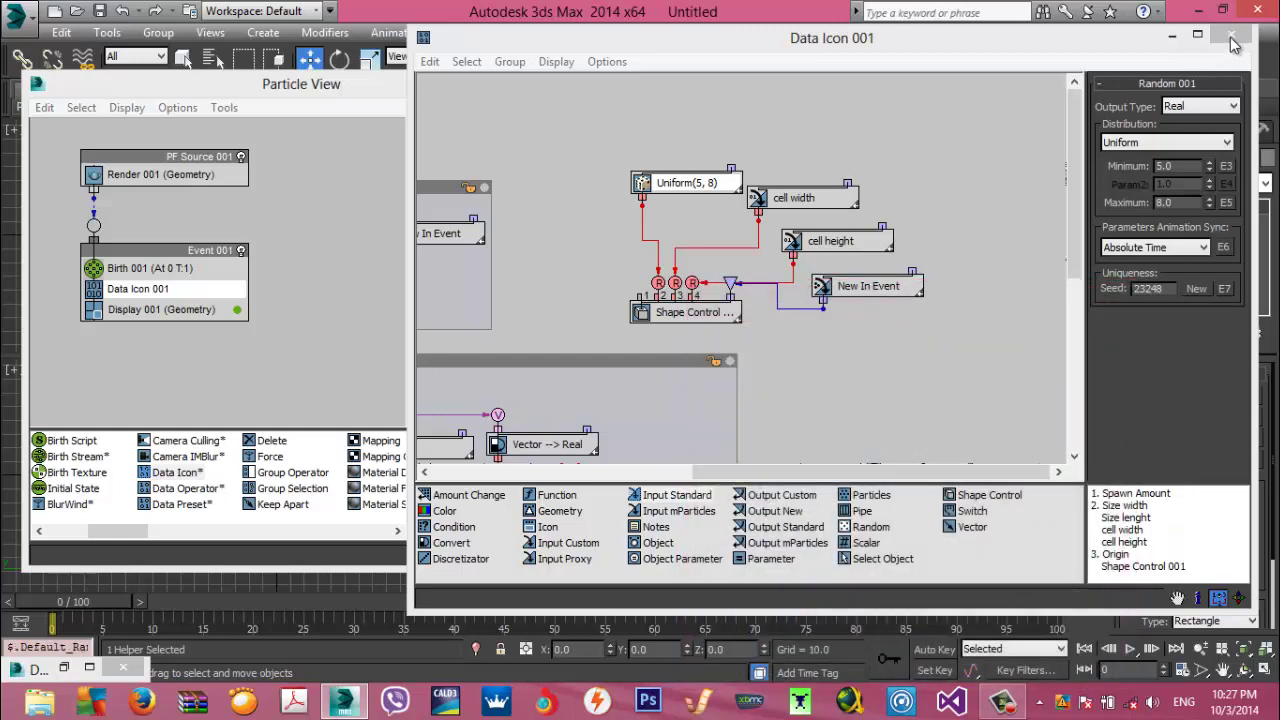
Close the data flow editor and check the brick length parameters exposed on the Data Icon in Particle View
left_click(1231, 35)
left_click_drag(430, 370, 480, 84)
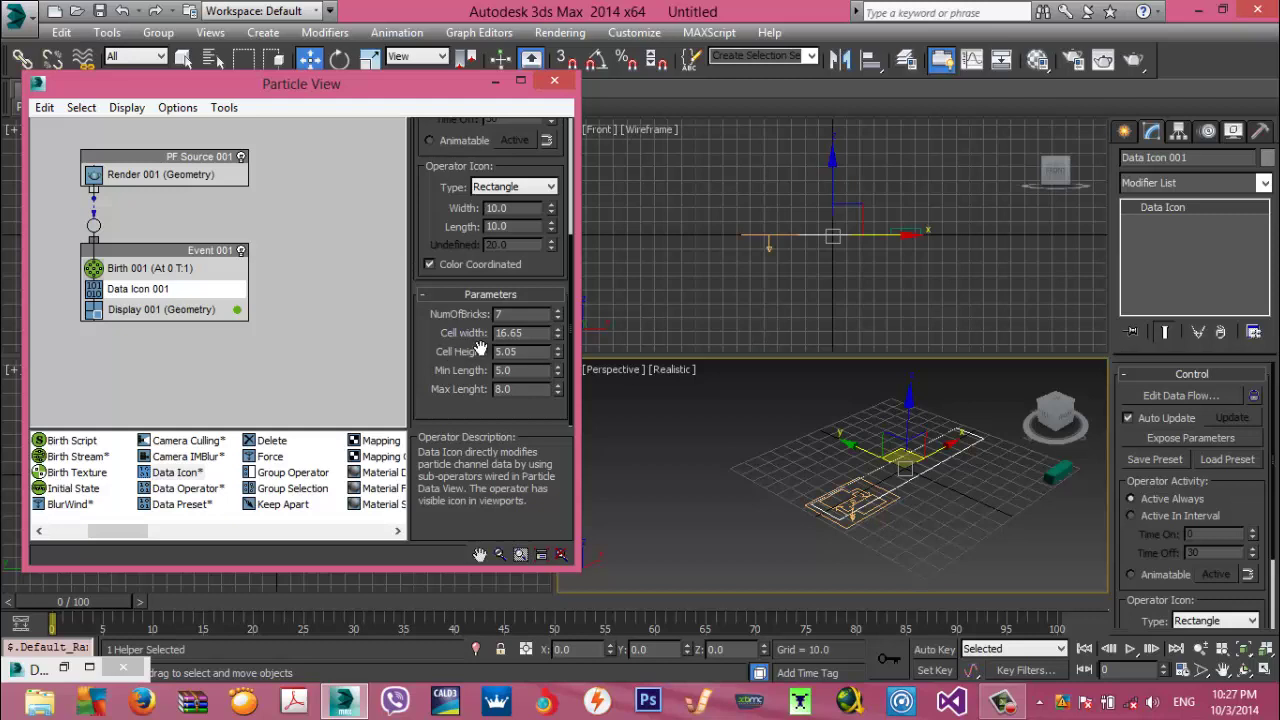
scroll(460, 288, "up", 5)
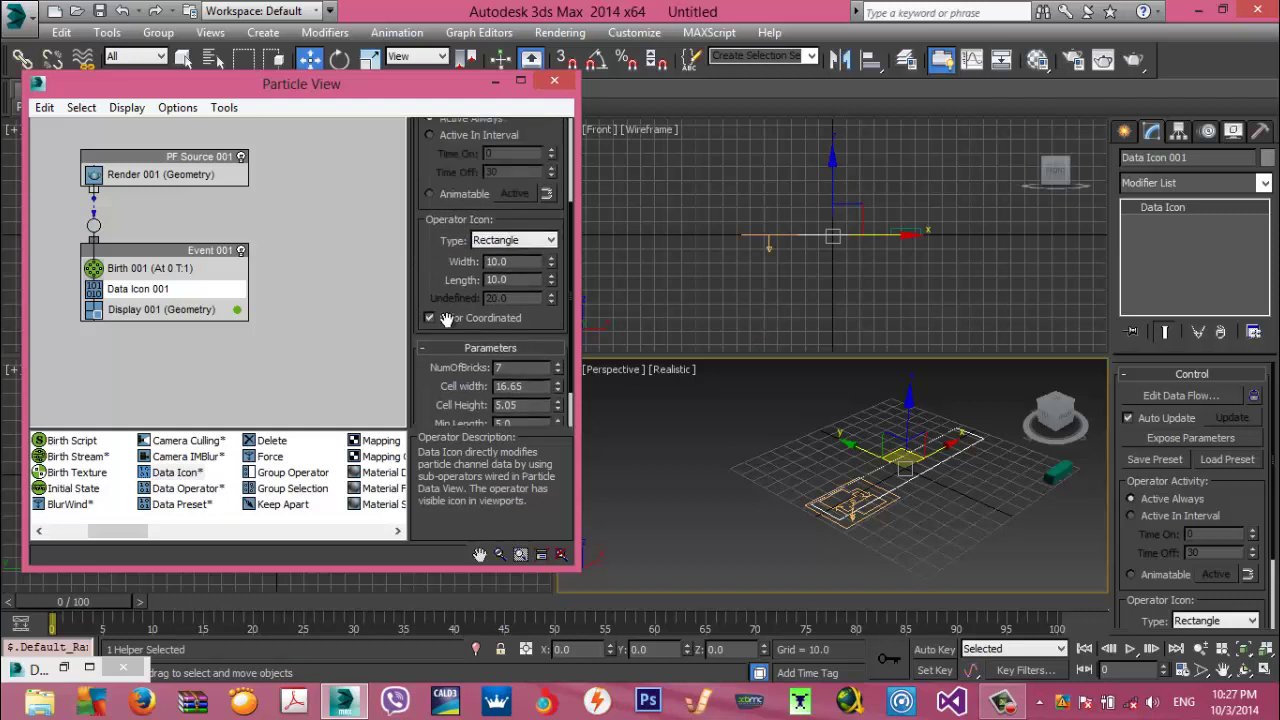
Reopen the Data Icon's data flow and group the Shape Control node with its Random, cell width, cell height and New In Event nodes
left_click(480, 144)
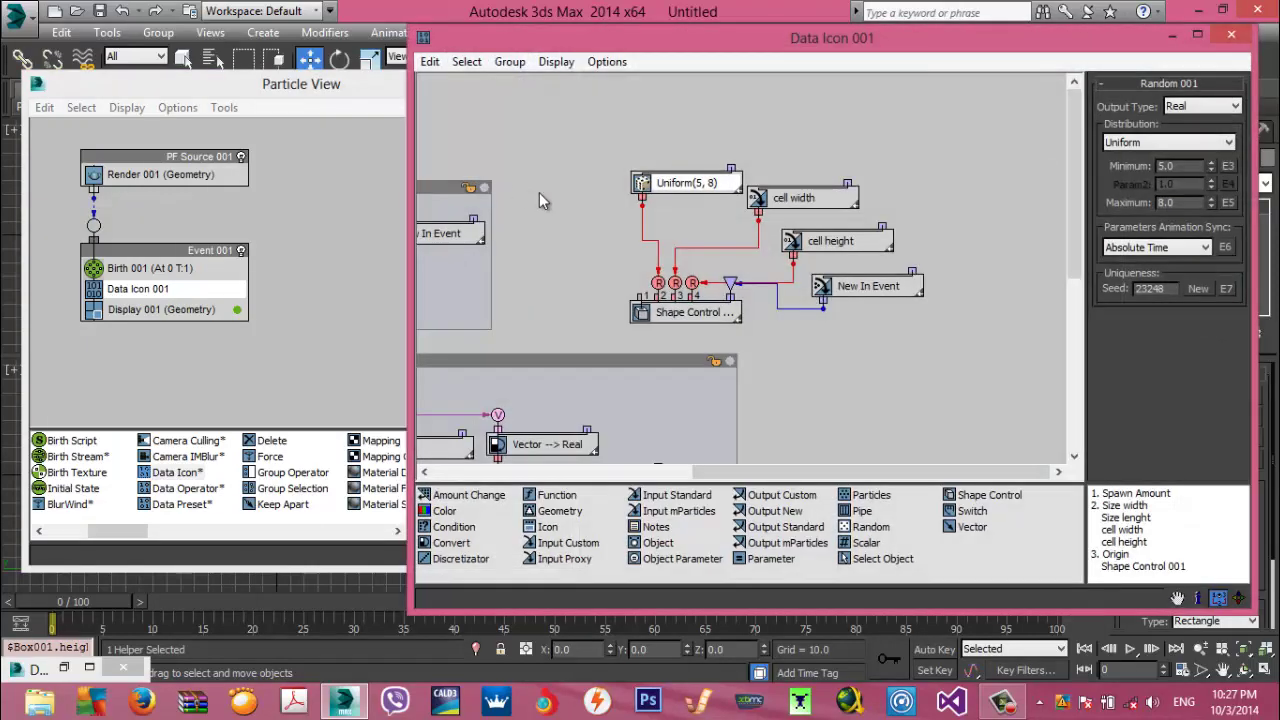
middle_click_drag(586, 213, 516, 210)
left_click_drag(544, 149, 875, 332)
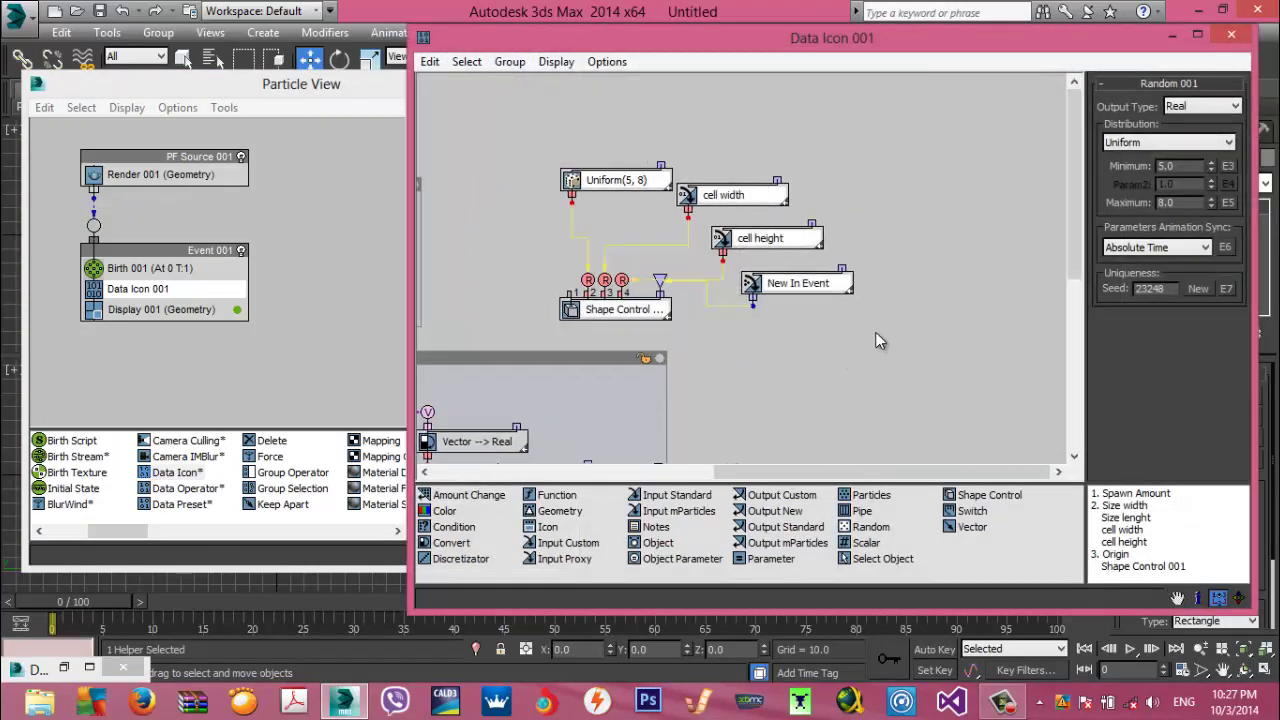
left_click(510, 62)
left_click(512, 85)
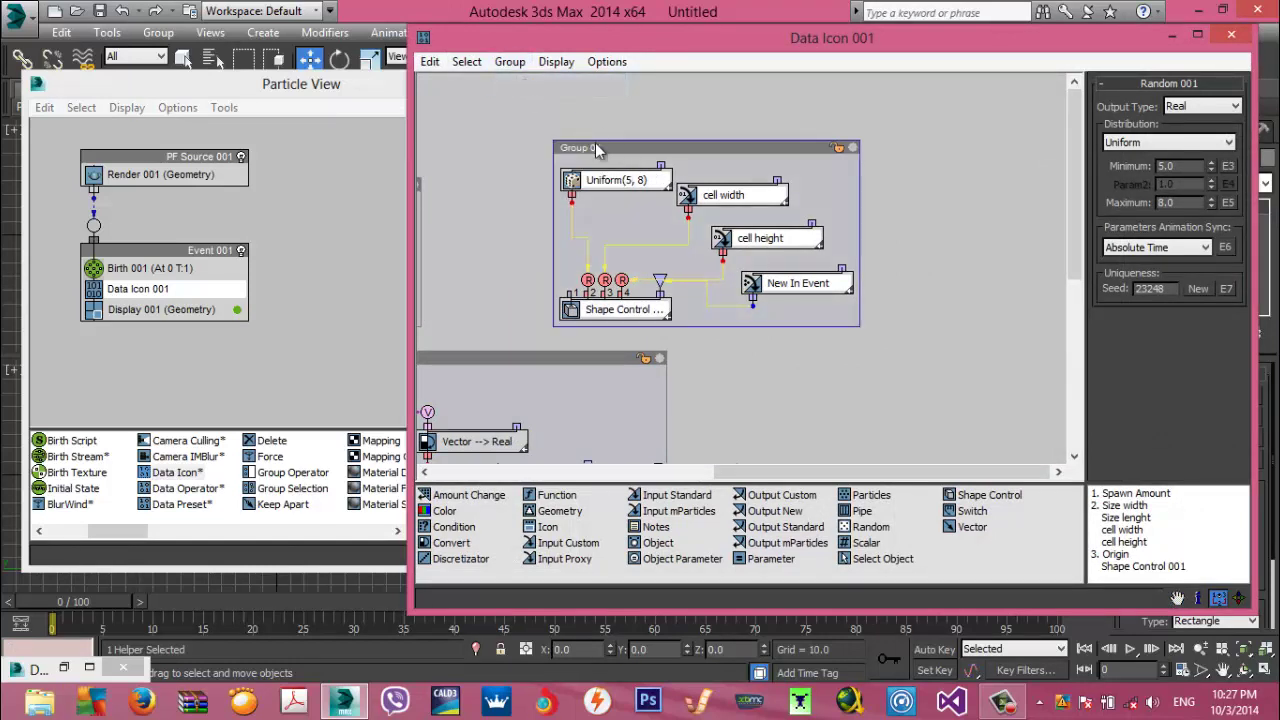
Try to rename the new Shape Control group as shape
left_click(594, 147)
right_click(589, 147)
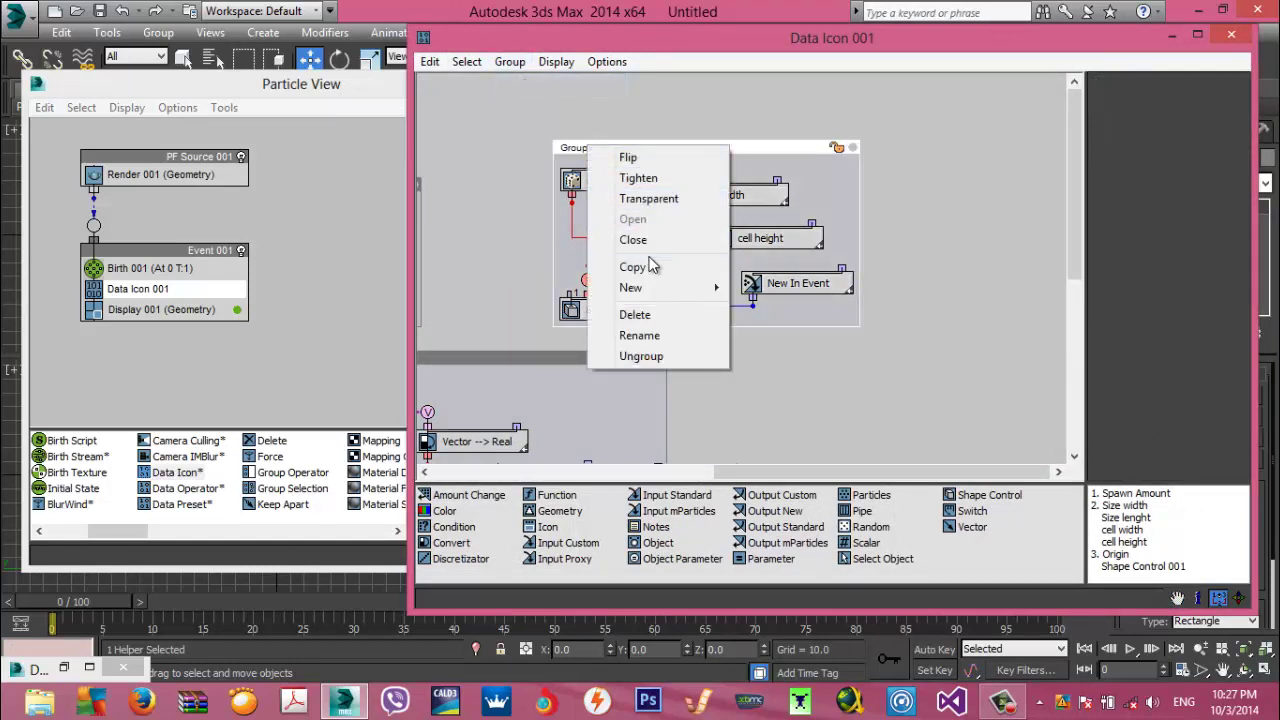
left_click(647, 335)
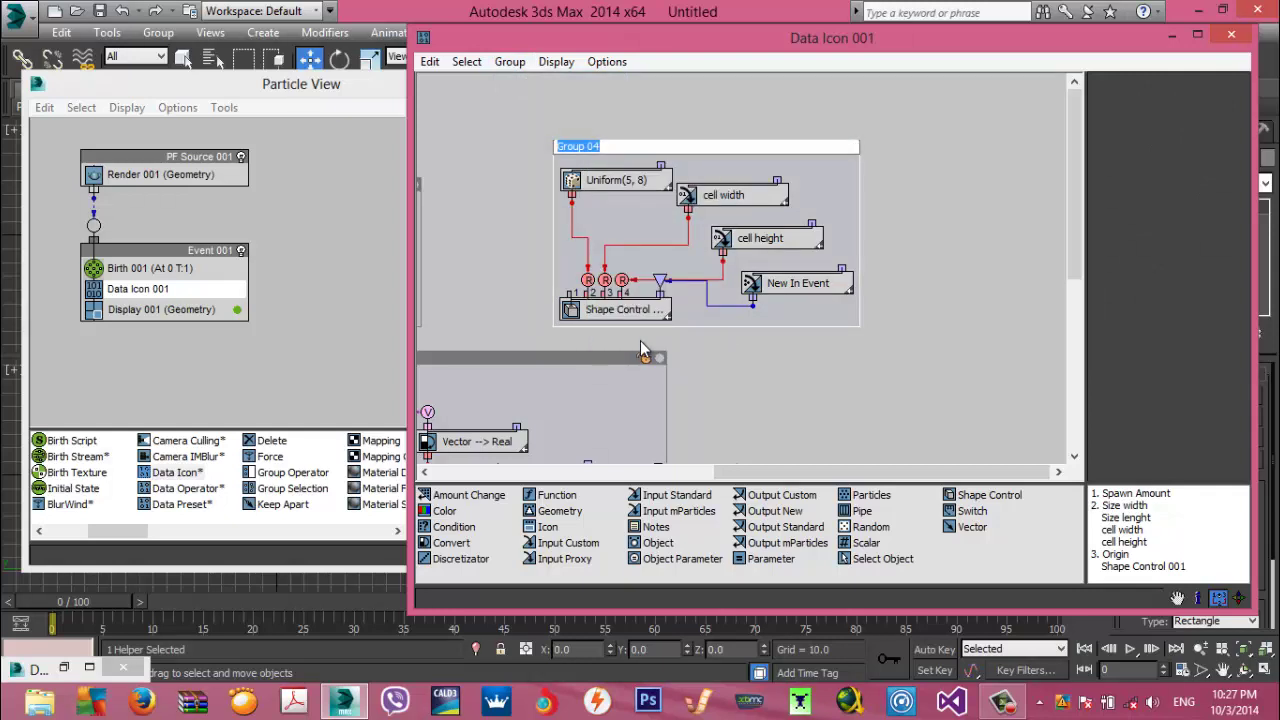
type("shape")
left_click(912, 288)
middle_click_drag(978, 300, 1011, 307)
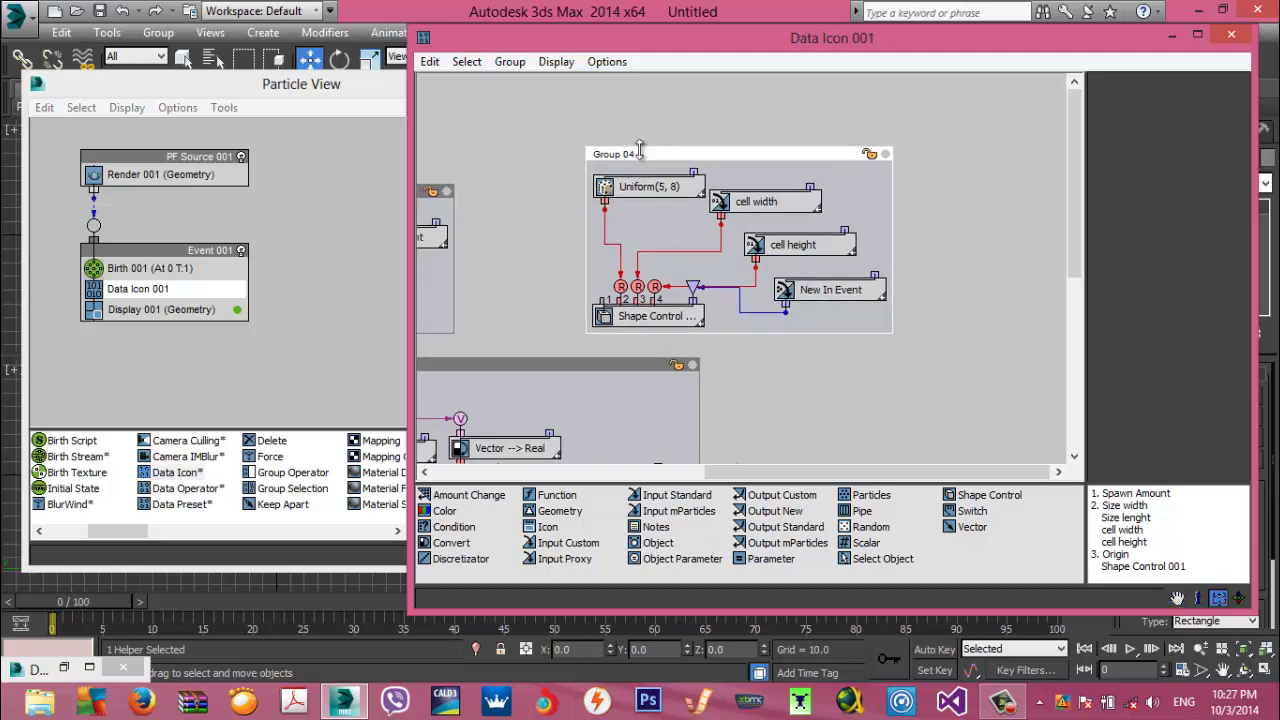
Rename the group containing the Shape Control nodes as shape
right_click(613, 160)
left_click(665, 337)
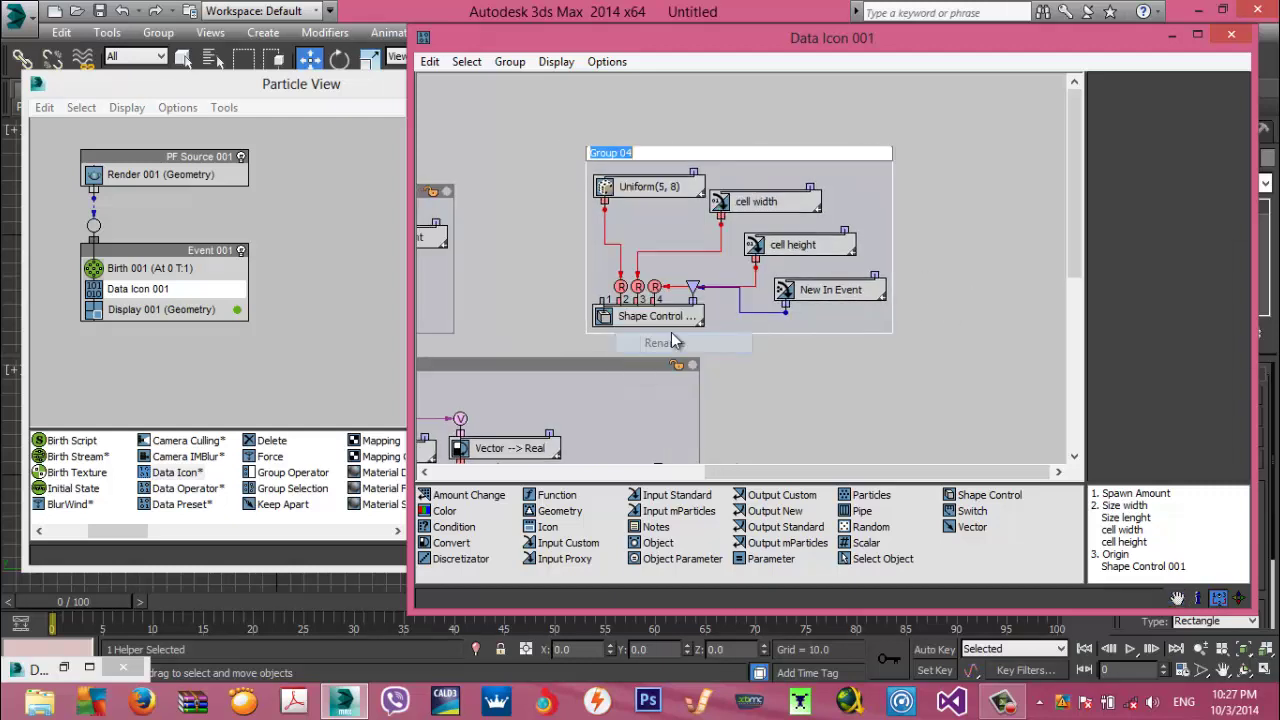
type("shape")
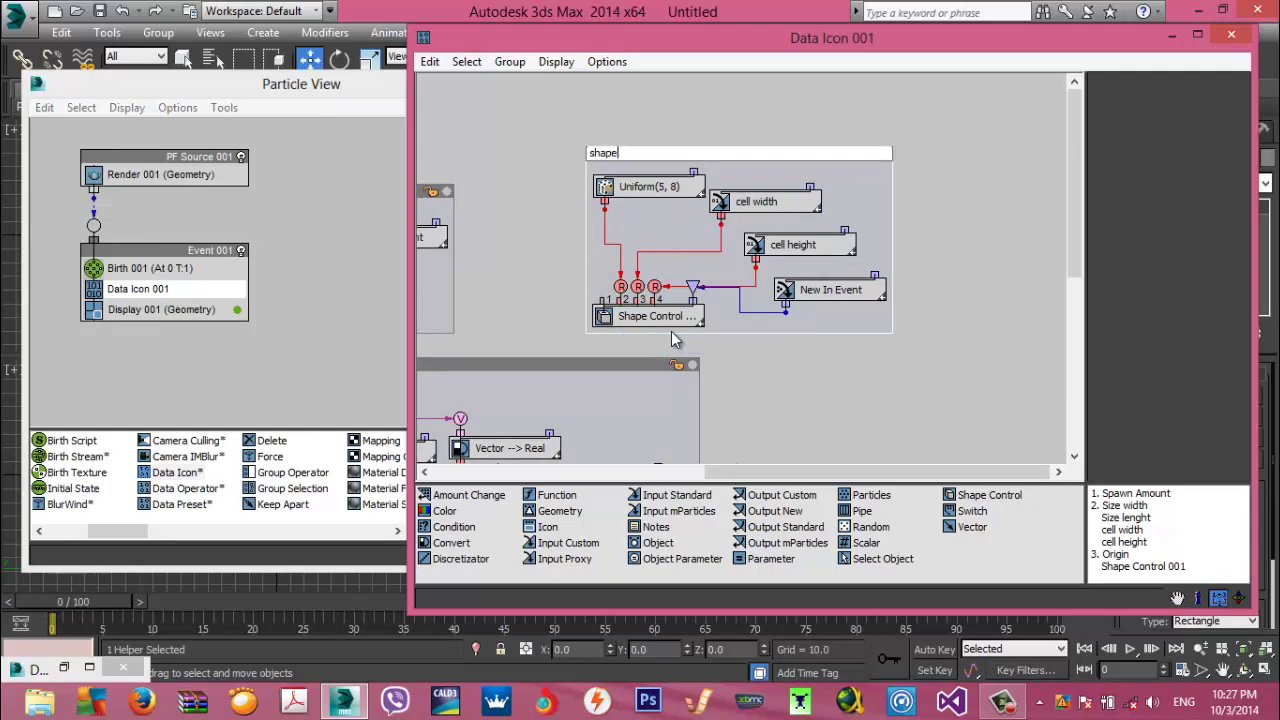
key("Return")
Move the shape group closer to the Particle spawn group and reposition the data flow editor window over Particle View
middle_click_drag(716, 339, 832, 342)
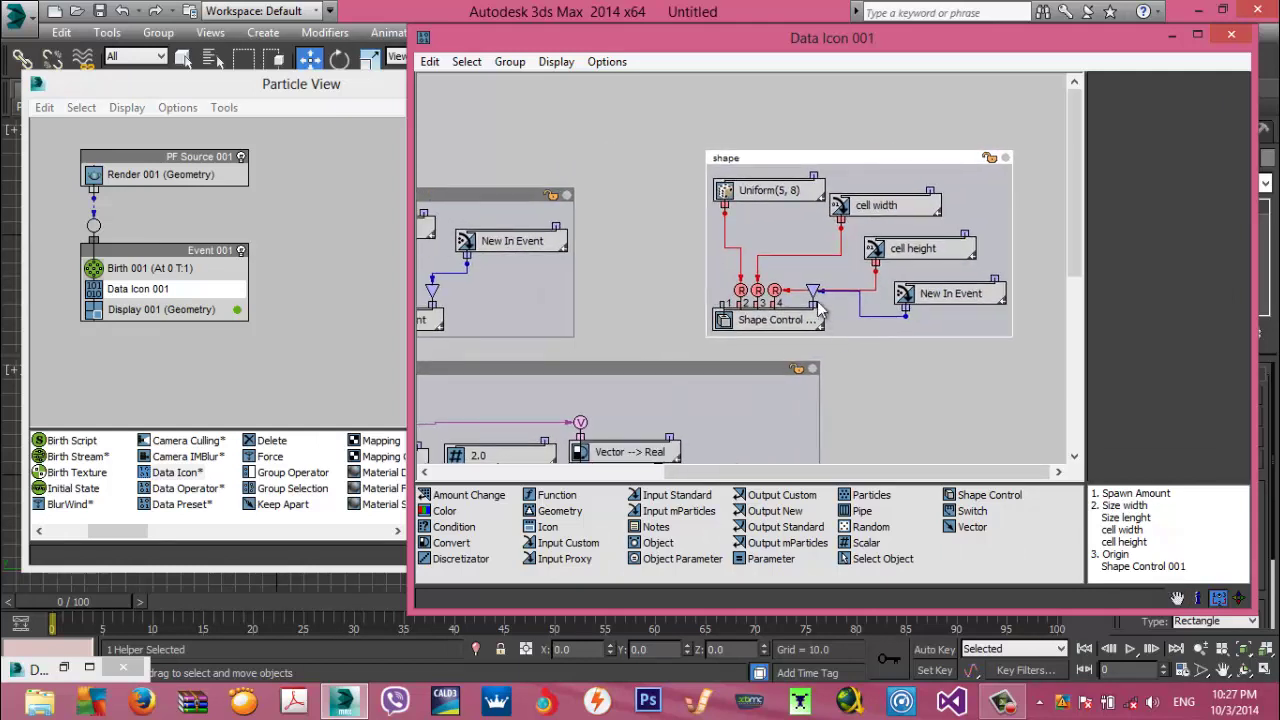
left_click_drag(786, 160, 678, 174)
middle_click_drag(905, 298, 757, 243)
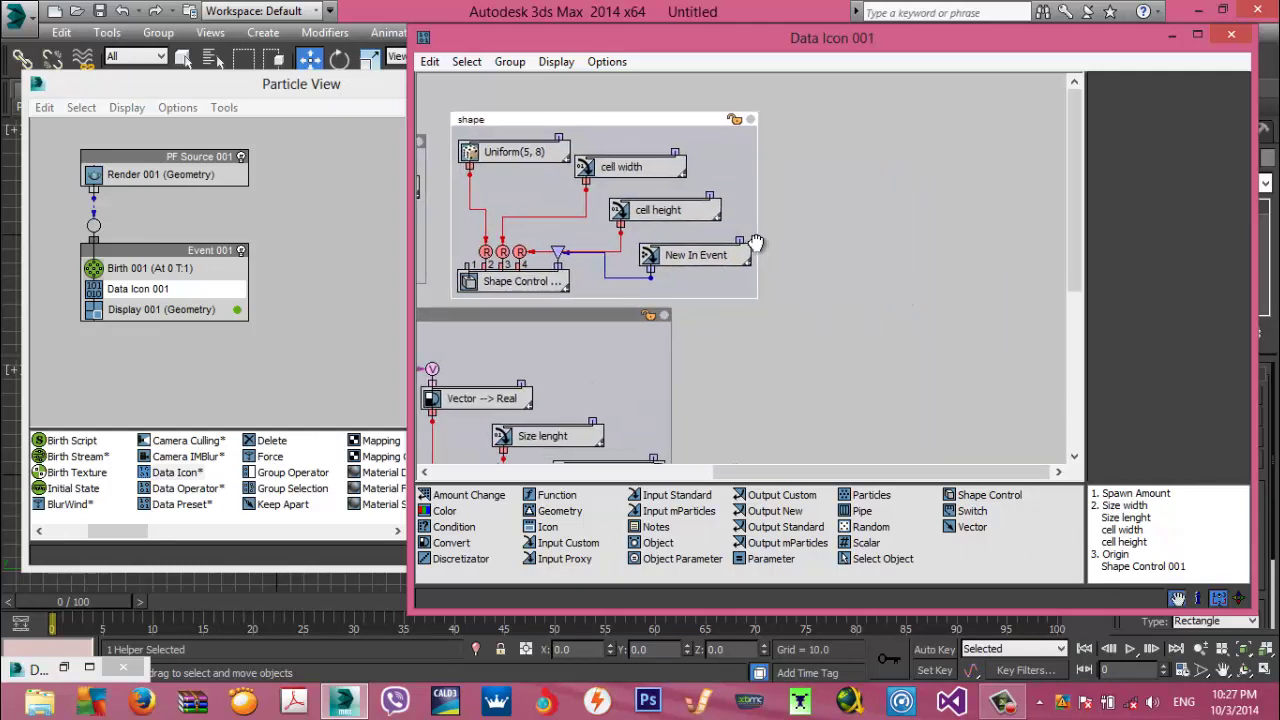
middle_click_drag(892, 294, 805, 264)
left_click_drag(874, 40, 682, 50)
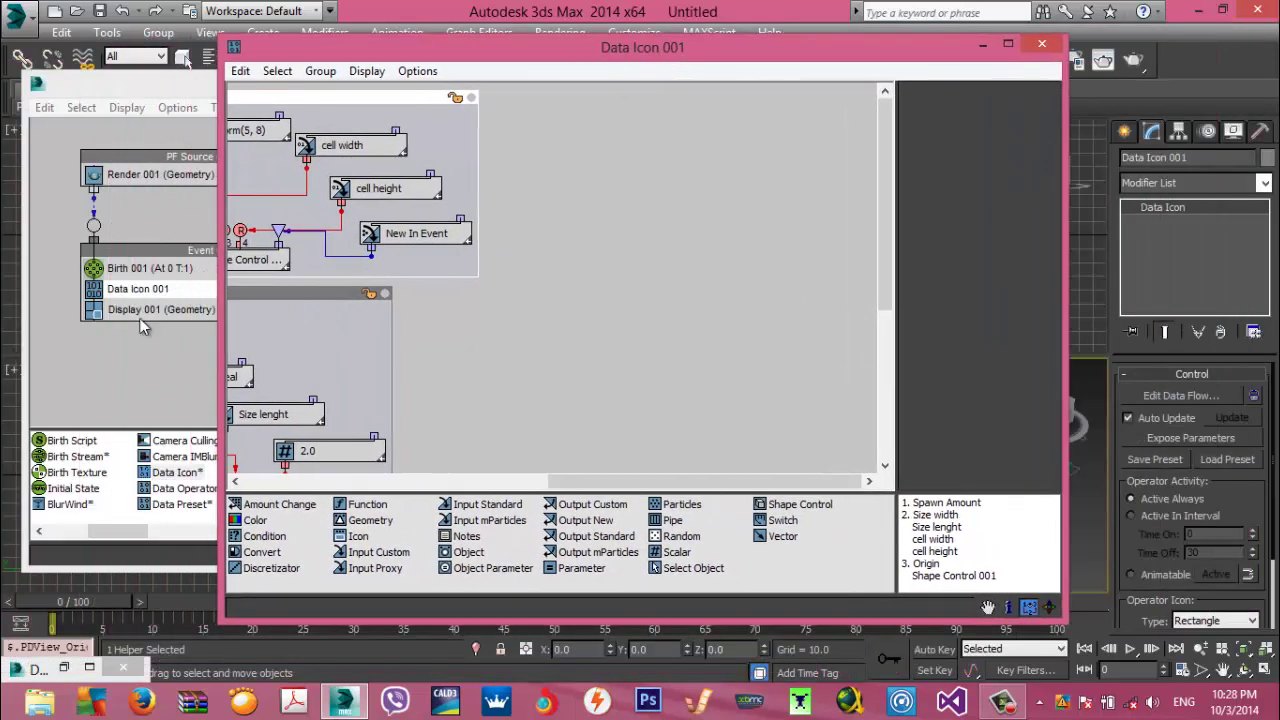
middle_click_drag(386, 293, 718, 296)
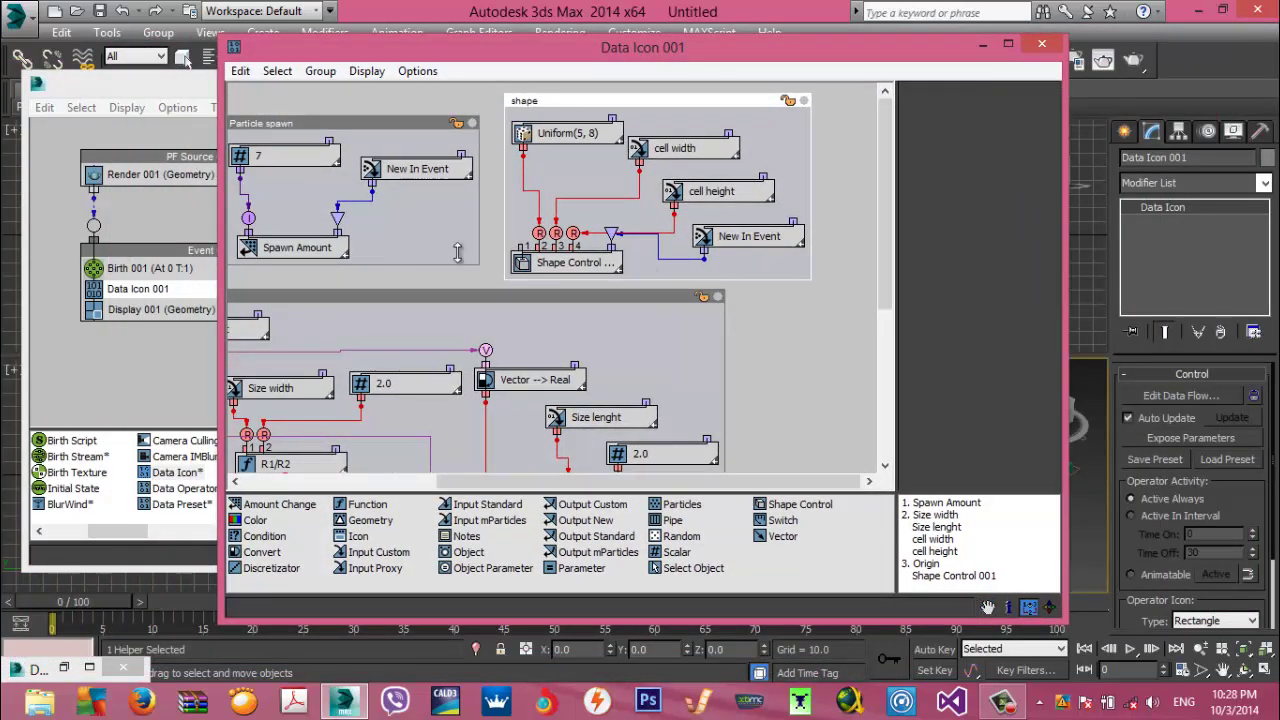
Enlarge and reposition the data flow editor window, leaving empty canvas beside the existing groups
middle_click_drag(655, 325, 439, 265)
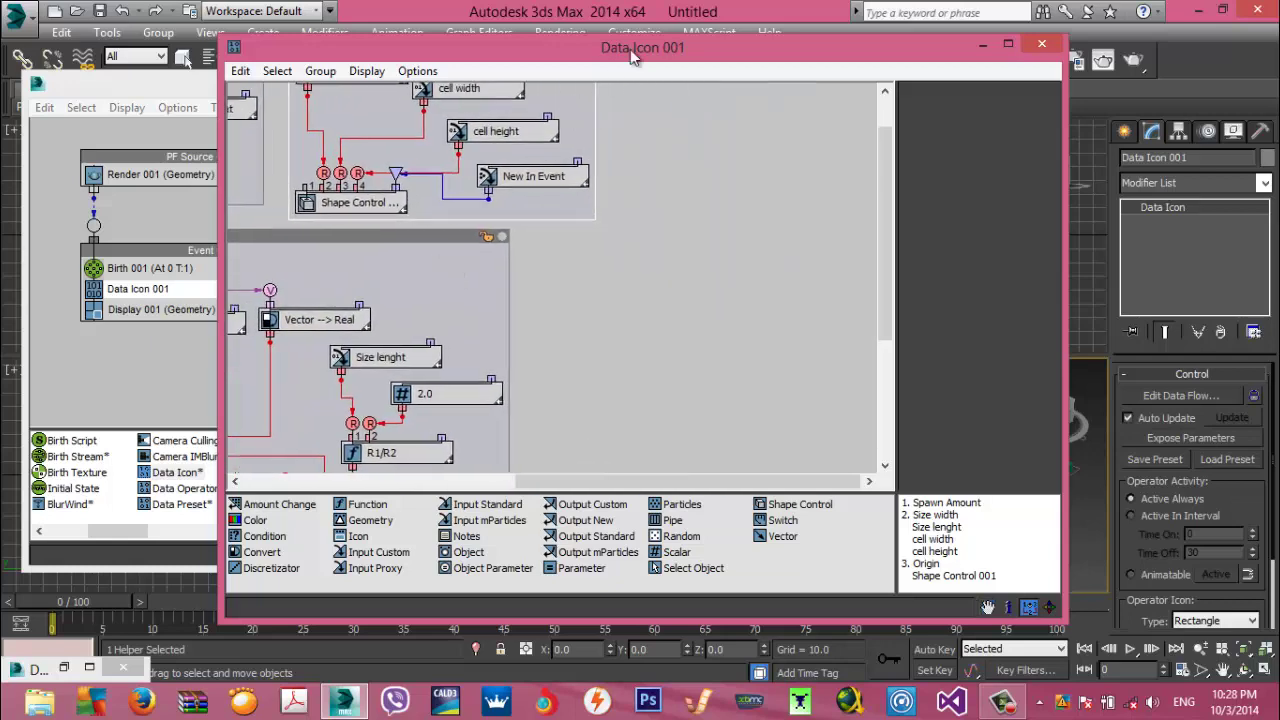
left_click_drag(630, 49, 335, 47)
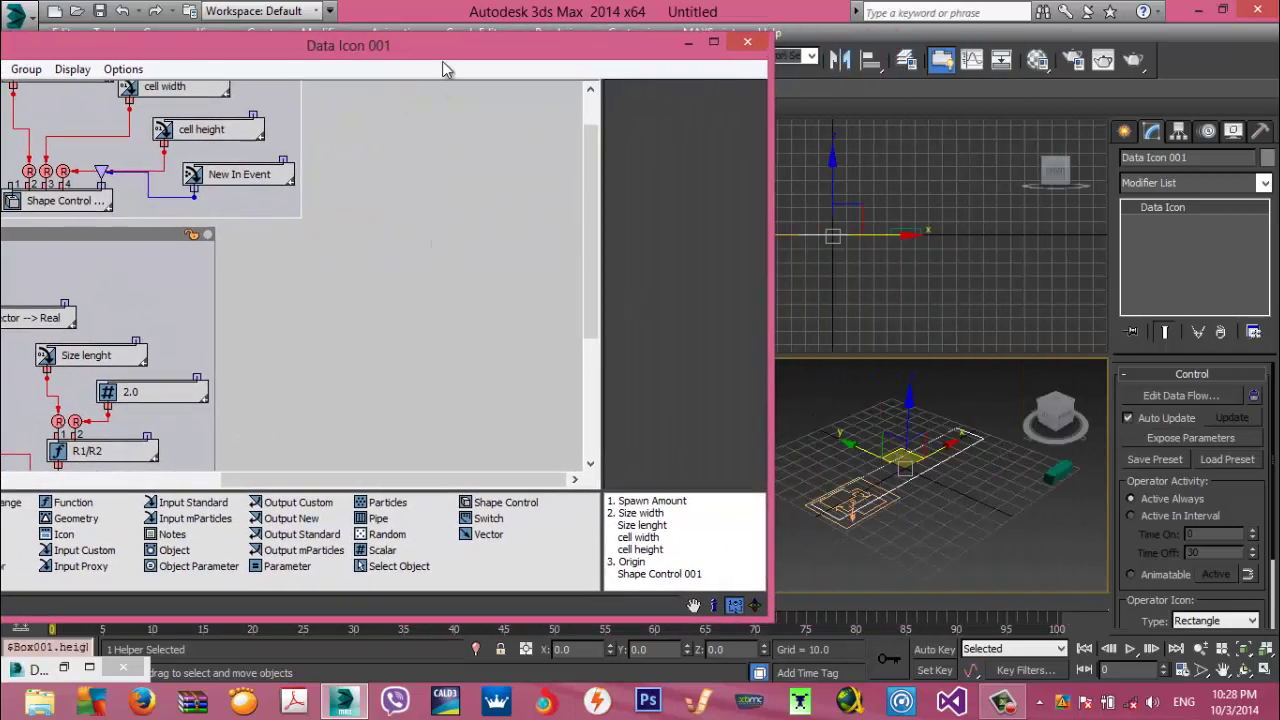
left_click_drag(446, 50, 505, 29)
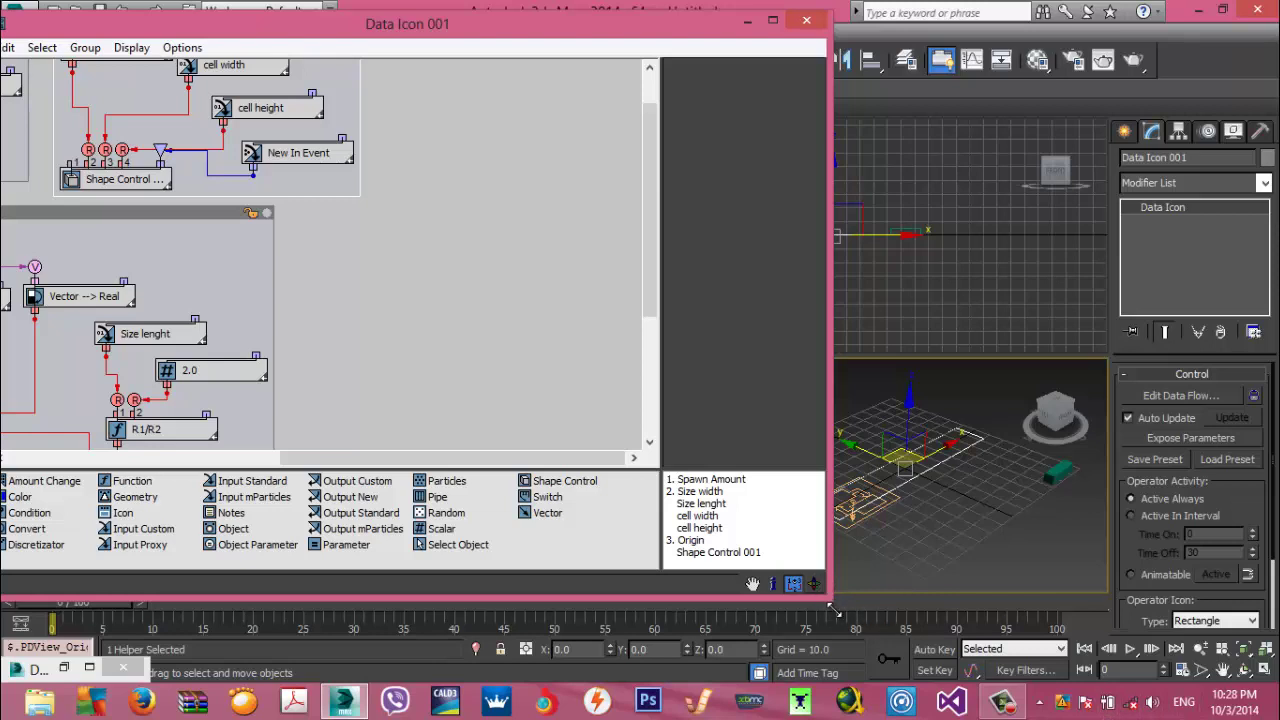
left_click_drag(834, 609, 956, 652)
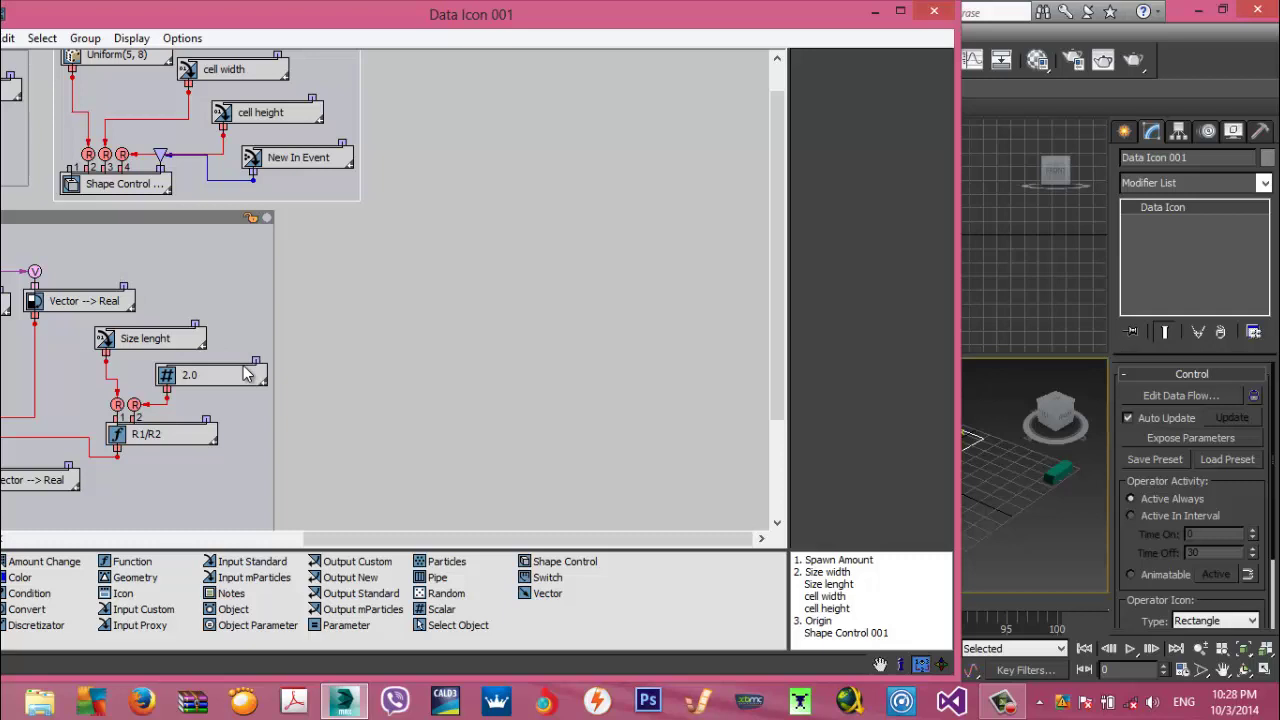
middle_click_drag(351, 373, 327, 356)
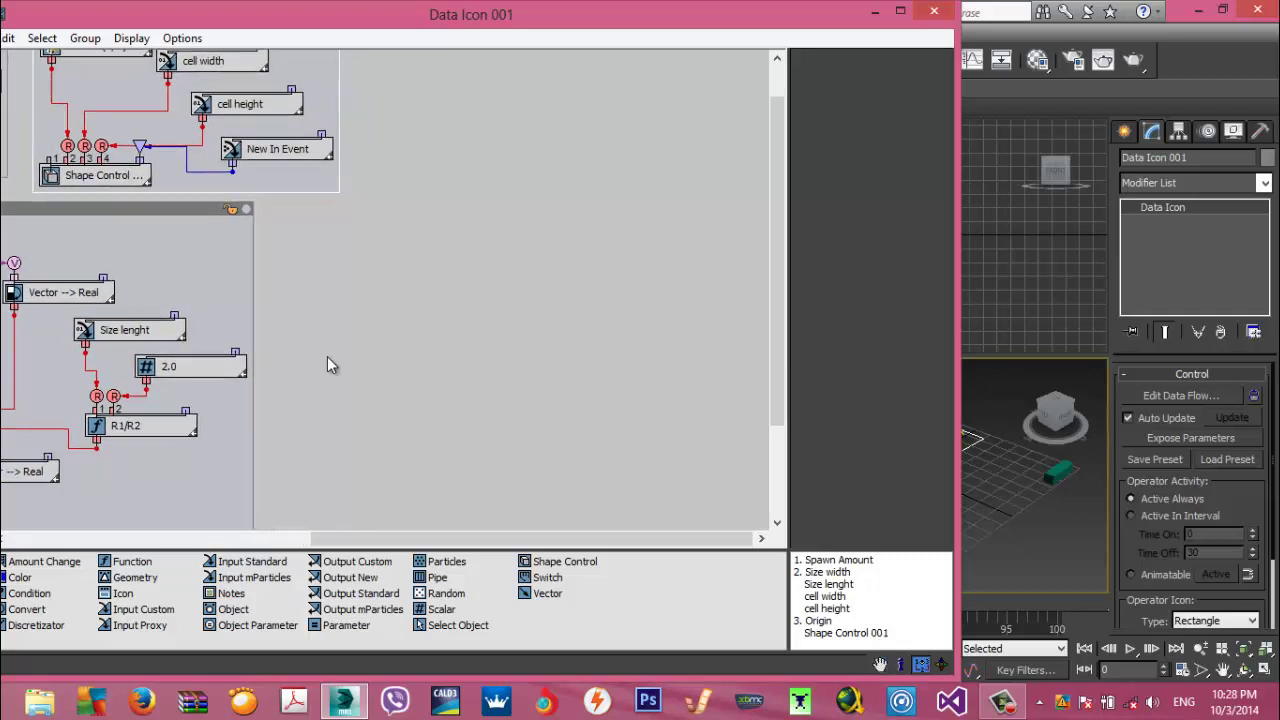
left_click_drag(214, 29, 255, 29)
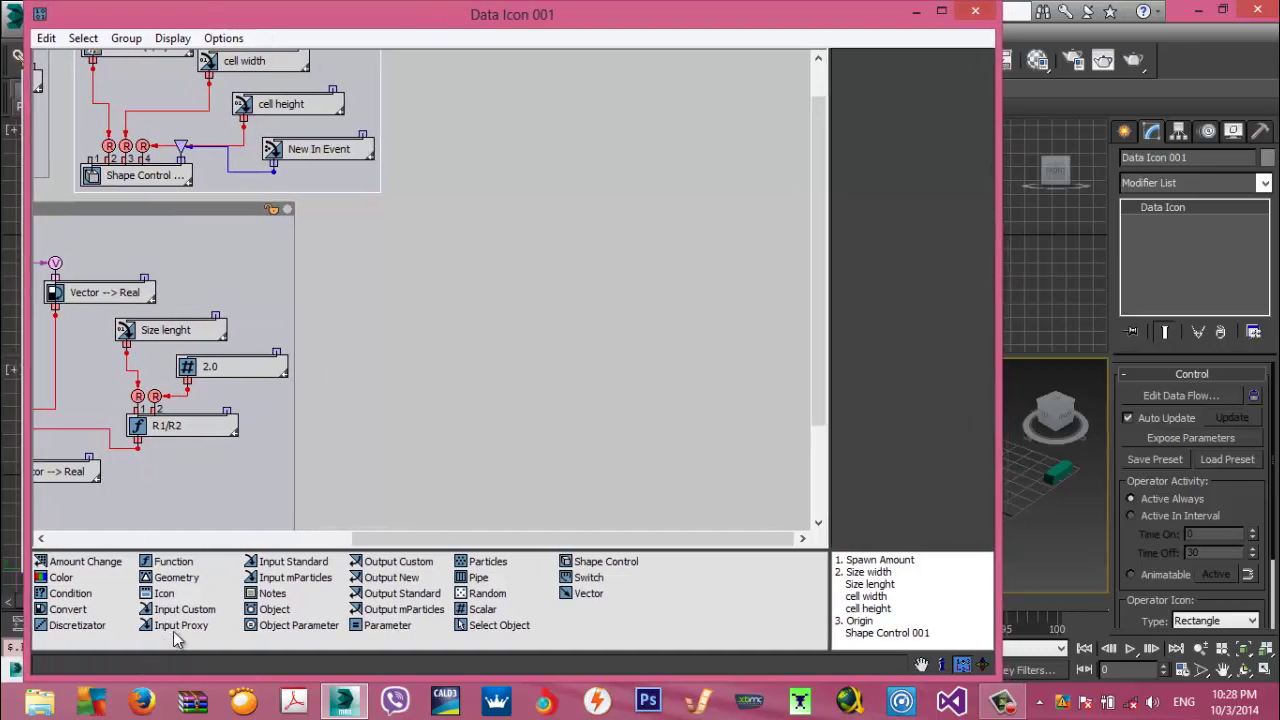
Add an Input Custom node reading the Origin data channel in the empty area beside the shape group
left_click_drag(184, 619, 435, 284)
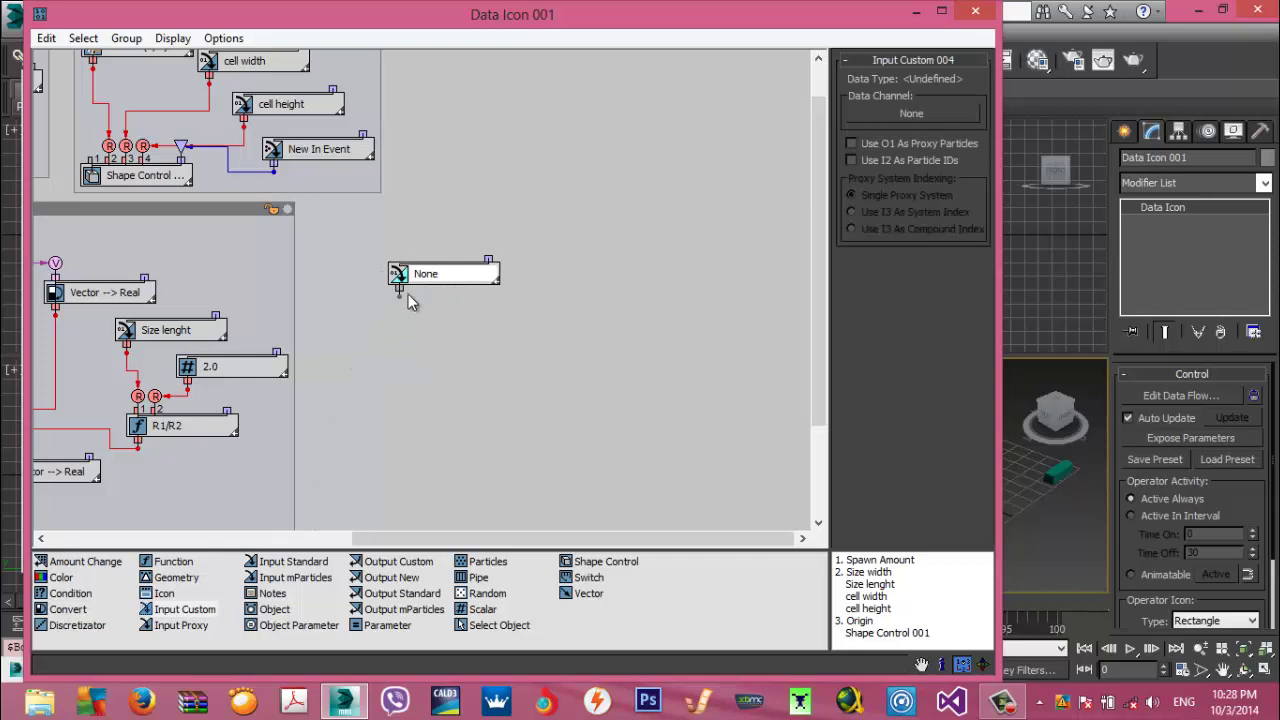
left_click(880, 113)
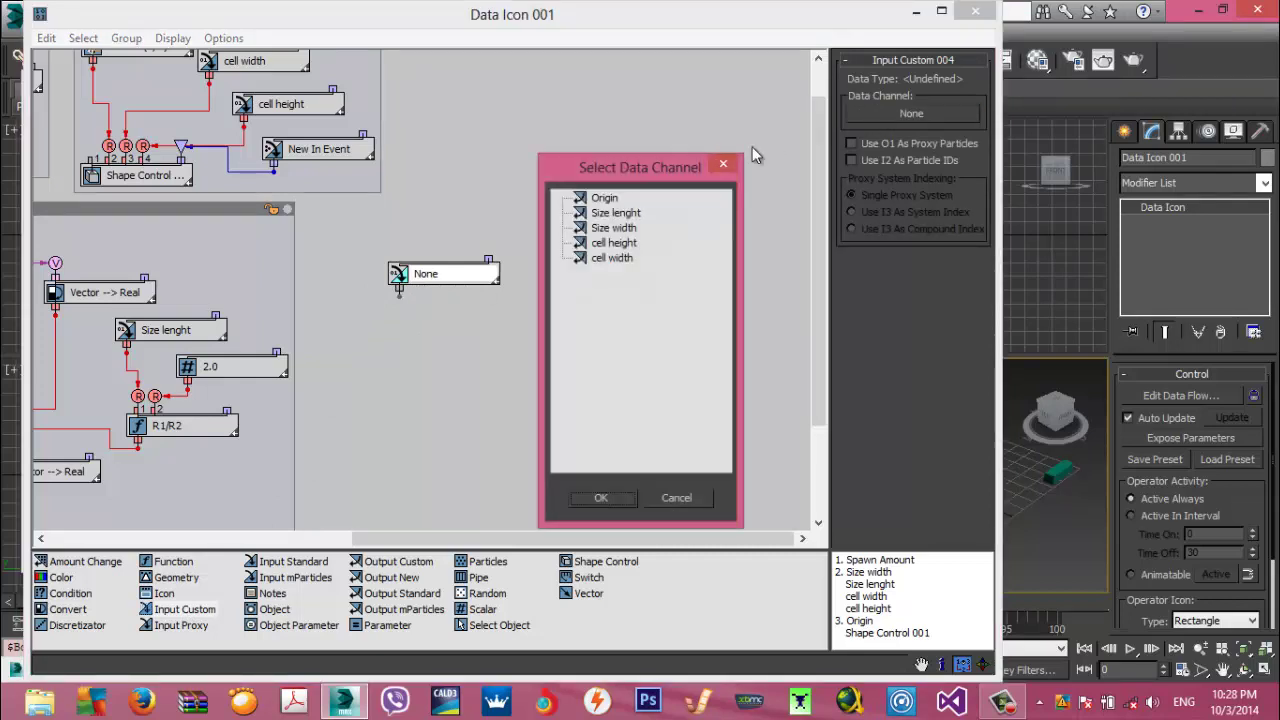
double_click(604, 197)
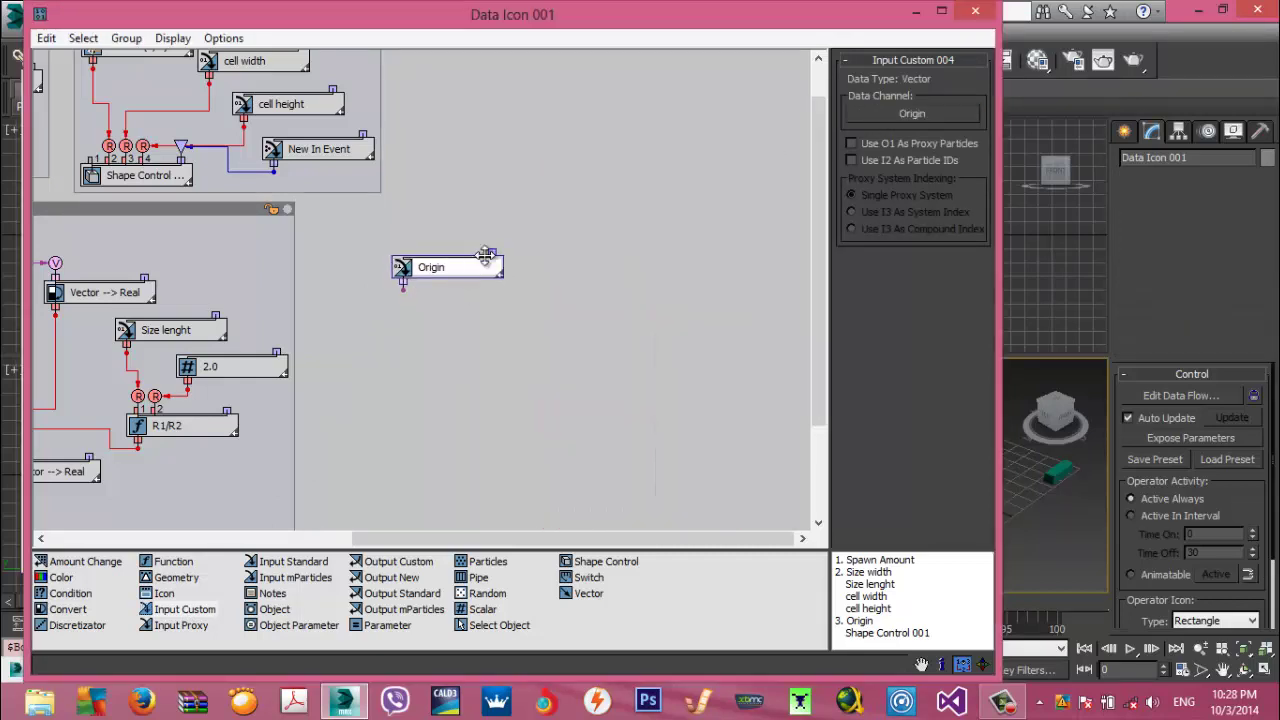
left_click_drag(485, 256, 506, 236)
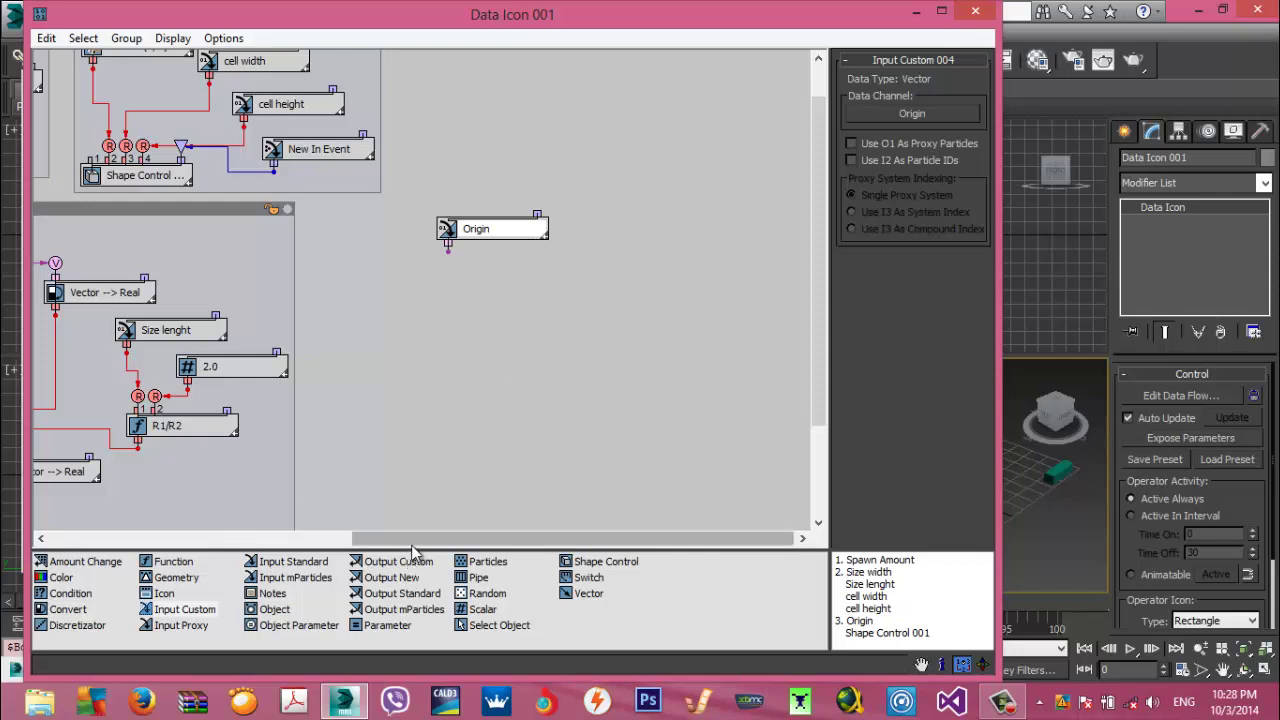
mouse_move(410, 538)
left_mouse_down()
mouse_move(170, 533)
mouse_move(418, 550)
left_mouse_up()
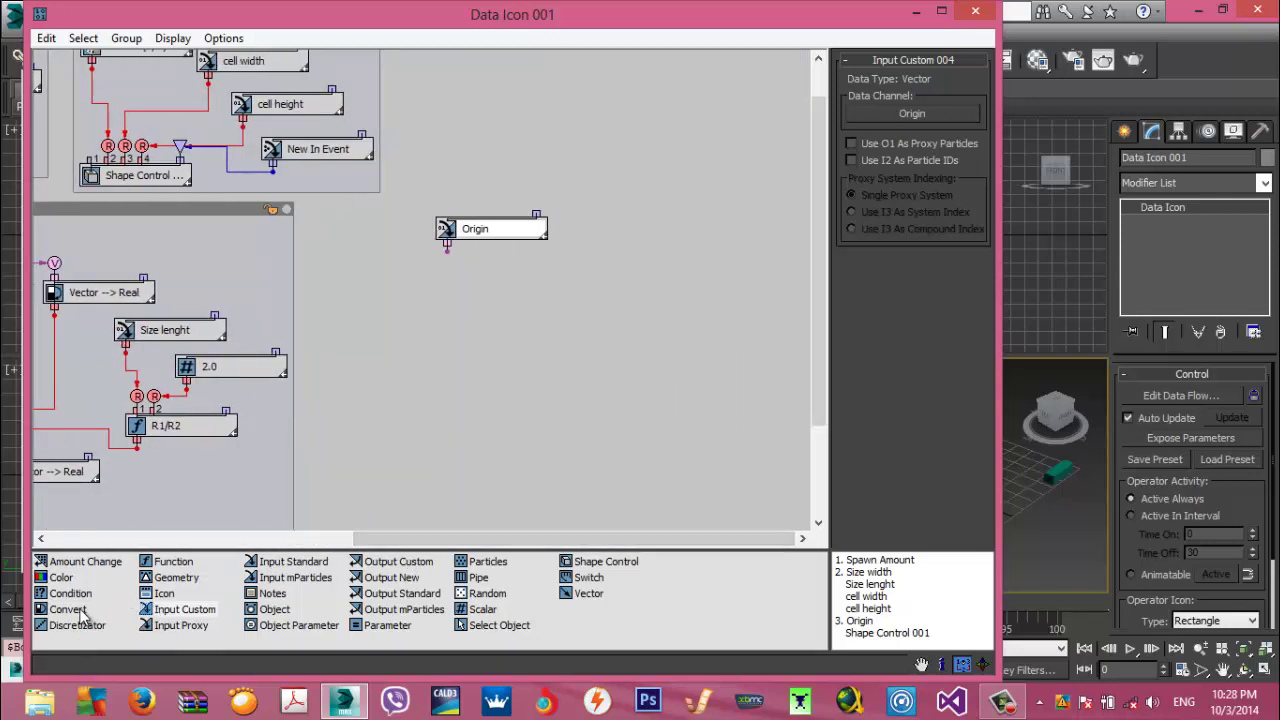
Add a Convert node set to Vector to Real with the X component and feed it from the new Origin node
left_click_drag(78, 615, 447, 311)
left_click(864, 109)
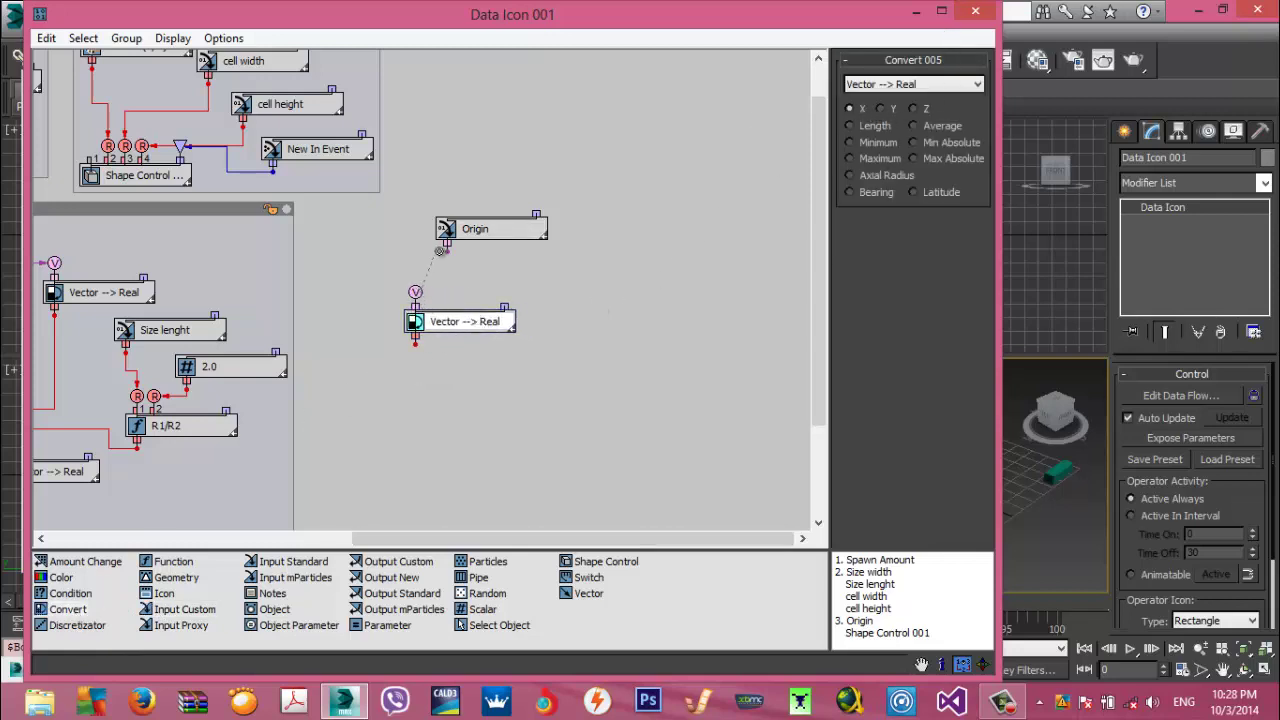
left_click_drag(441, 251, 503, 218)
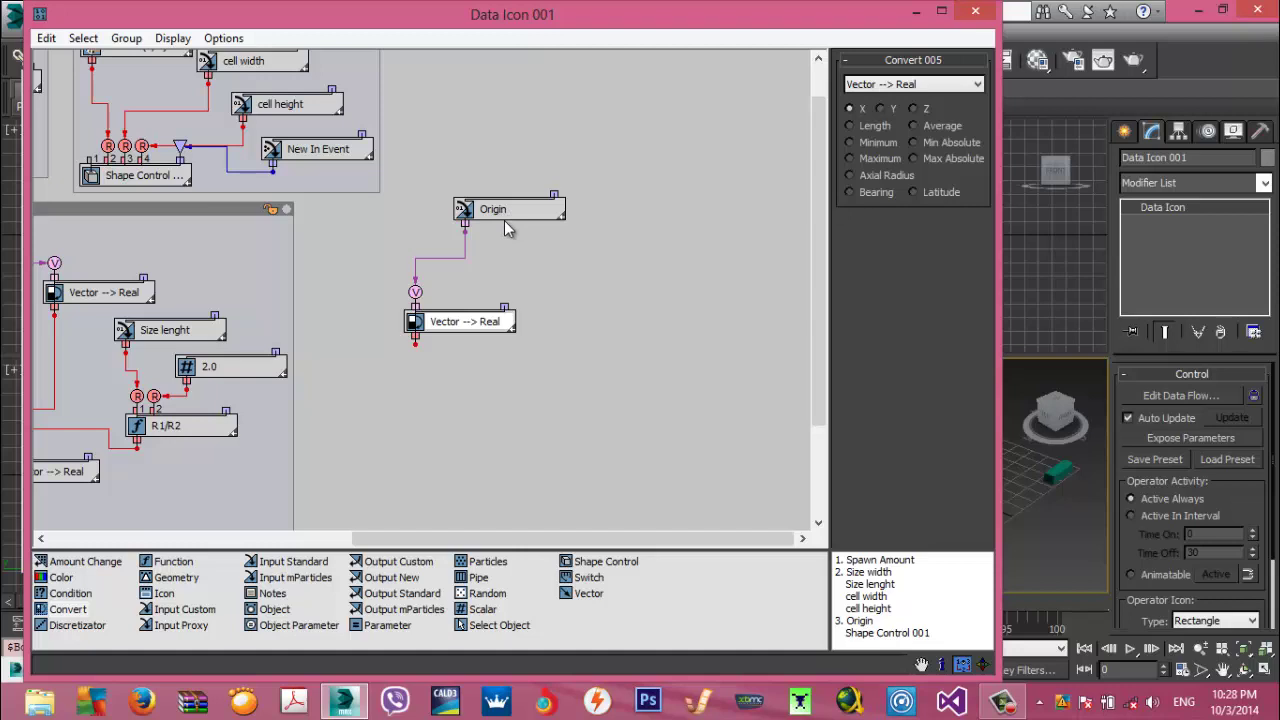
Add an Input Custom node reading the cell width channel beside the new Vector to Real converter
left_click_drag(190, 612, 550, 306)
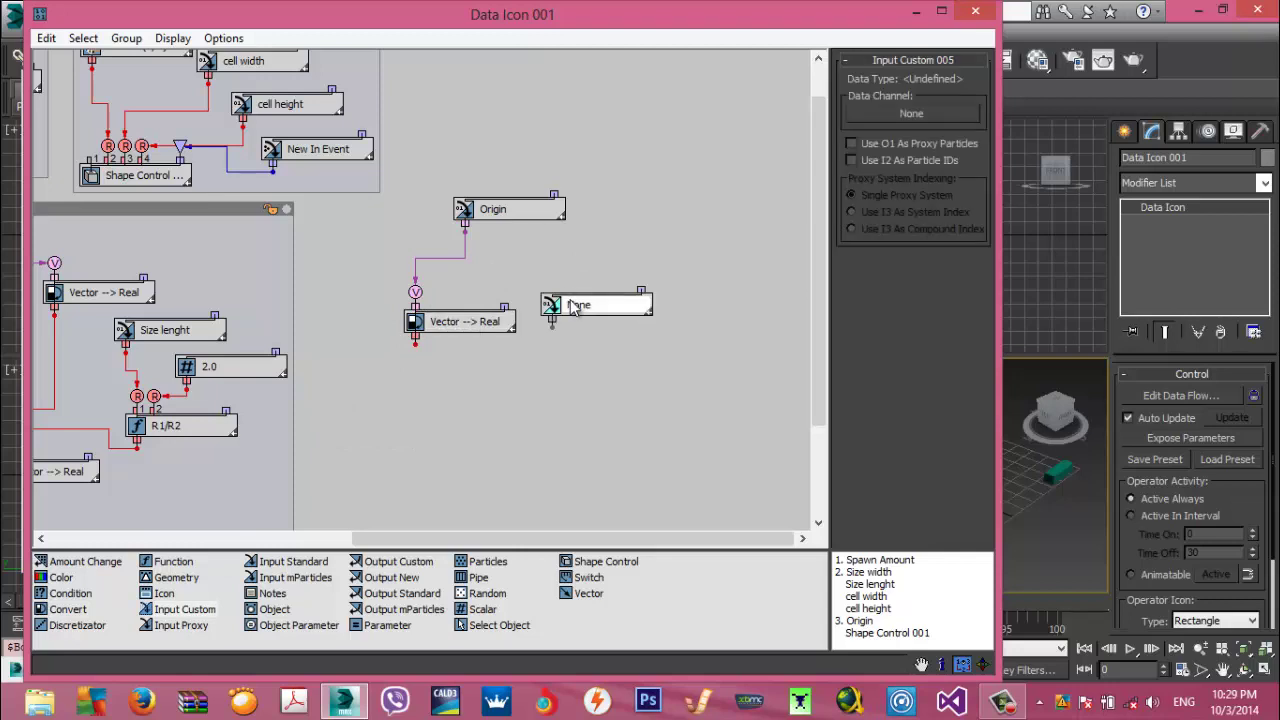
left_click(905, 114)
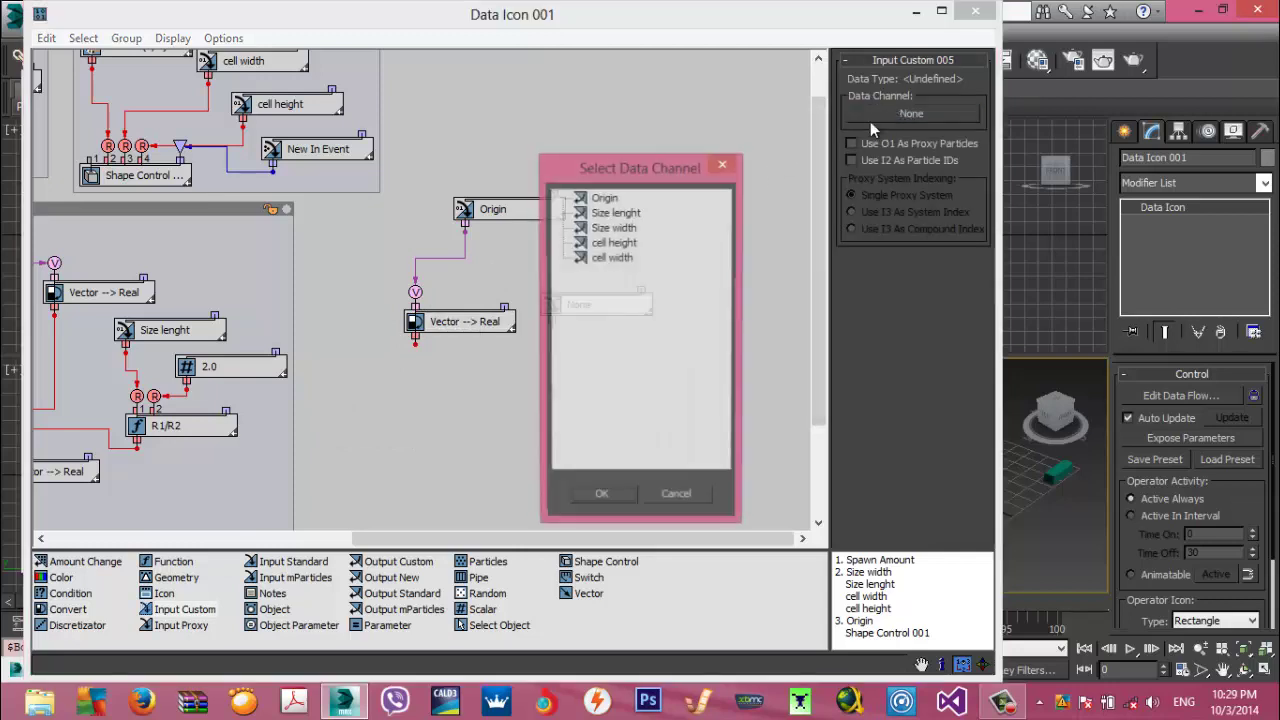
double_click(612, 258)
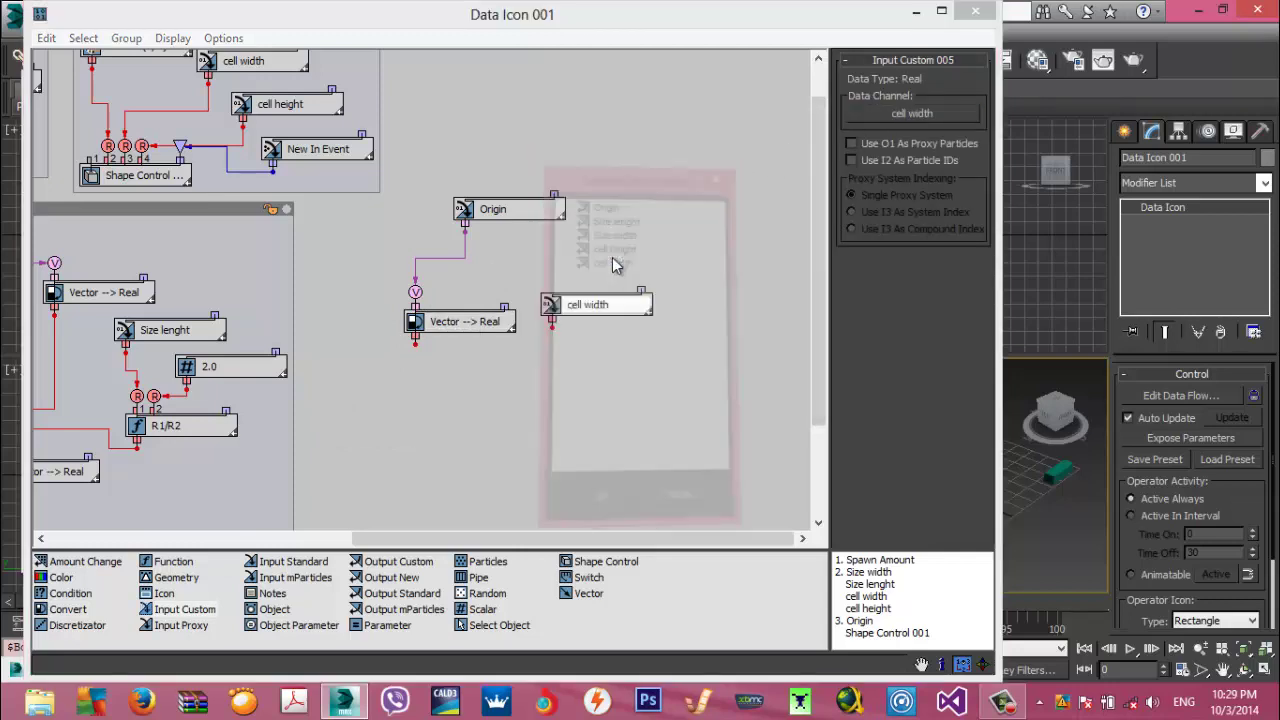
middle_click_drag(572, 265, 445, 240)
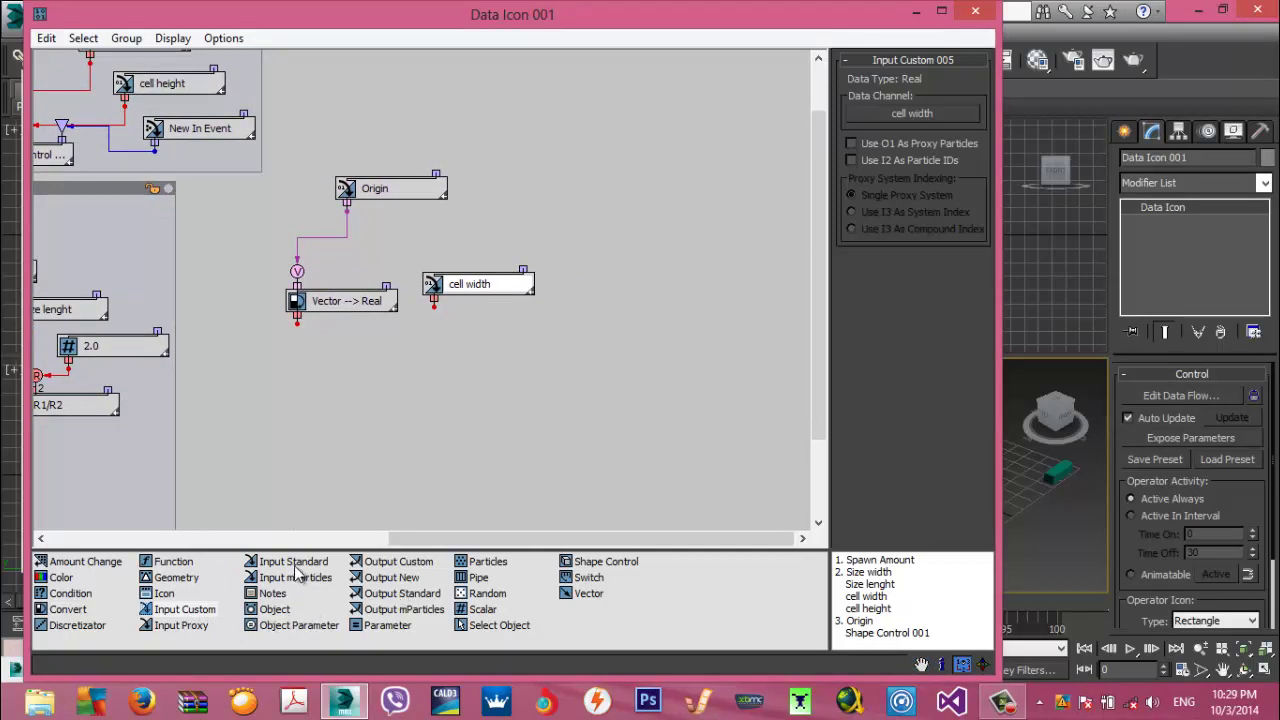
Add an Input Standard node beside the new cell width node and set it to output the ID Birth Index
left_click_drag(293, 562, 565, 287)
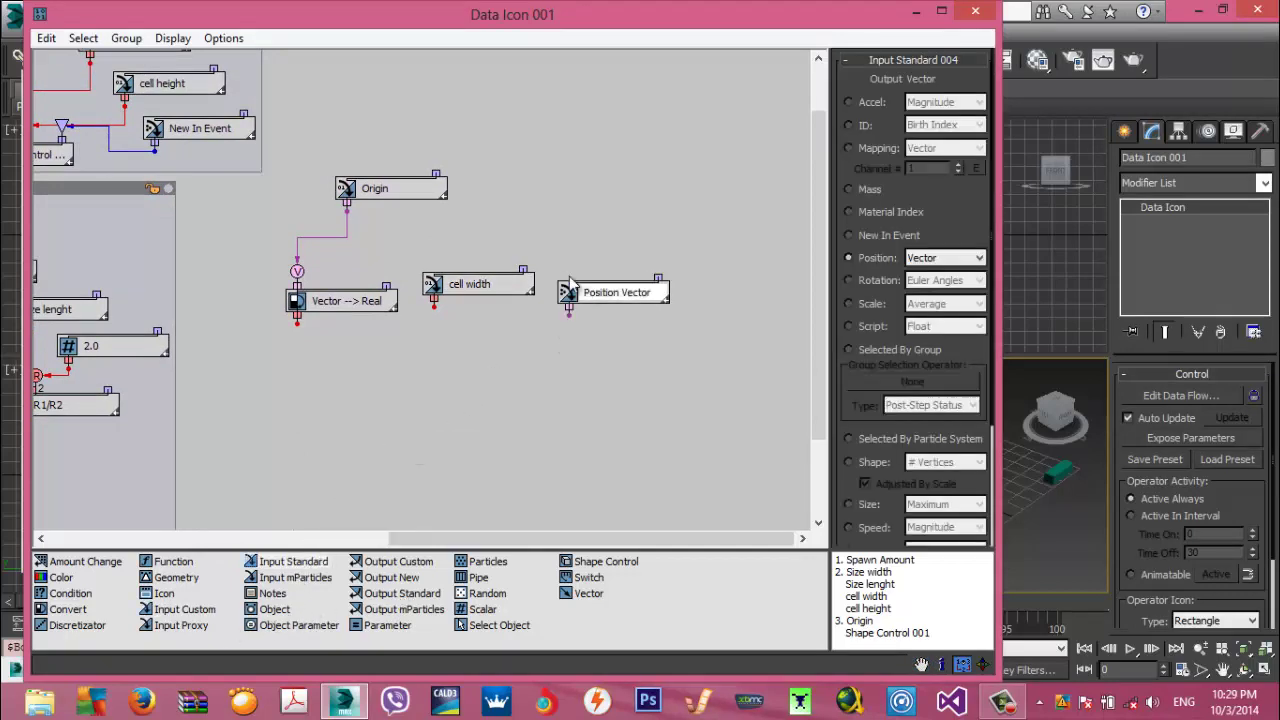
left_click(850, 125)
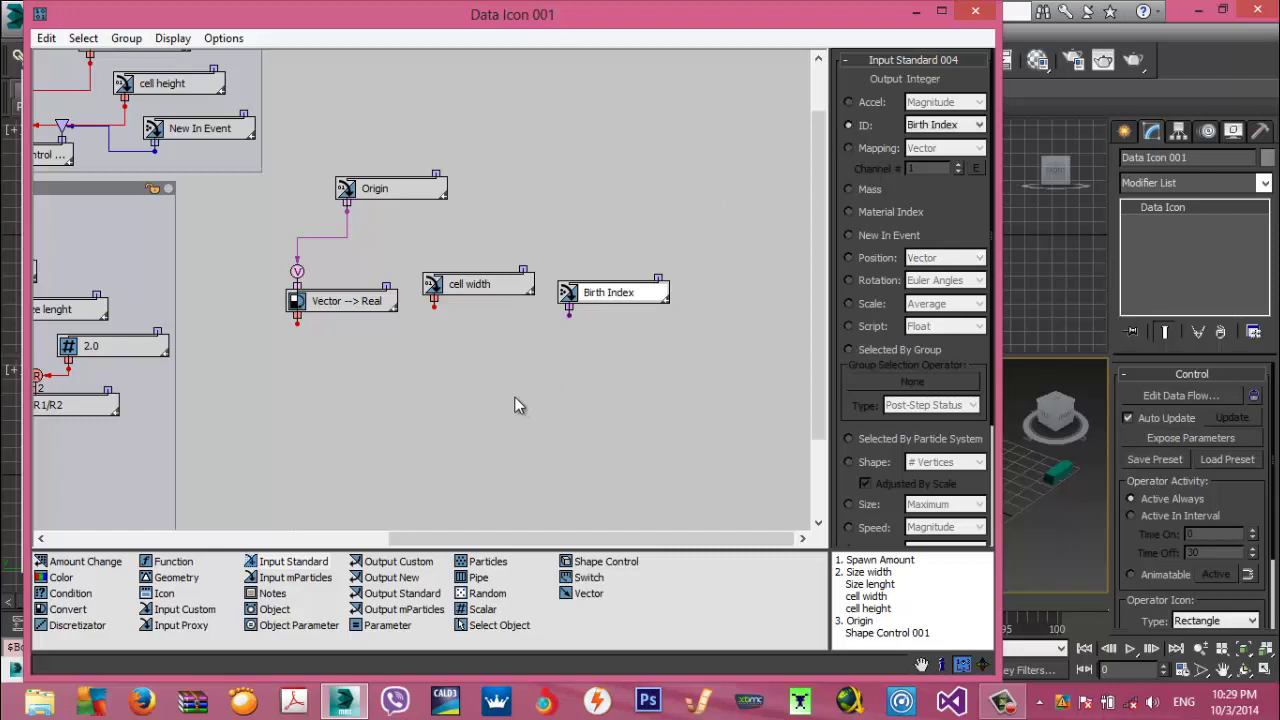
middle_click_drag(515, 399, 434, 394)
Add an Input Custom node reading the Size width channel and place it in line with the Birth Index node
left_click_drag(170, 617, 631, 369)
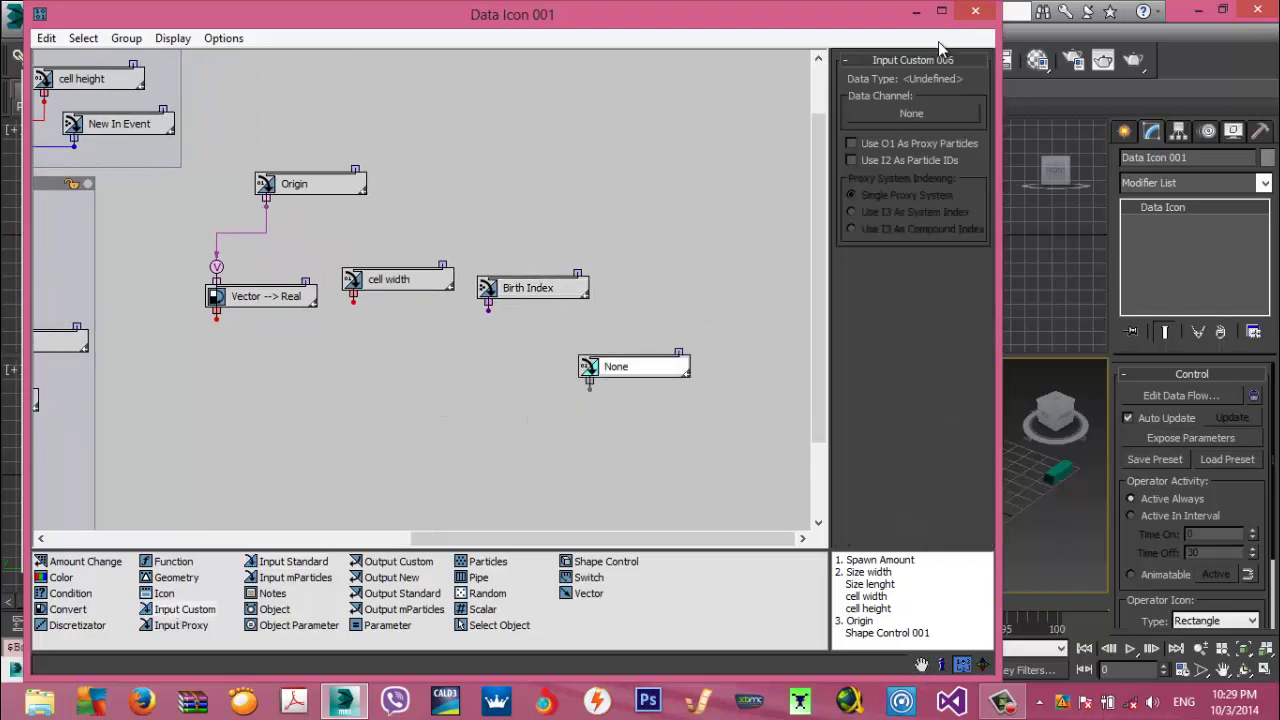
left_click(911, 113)
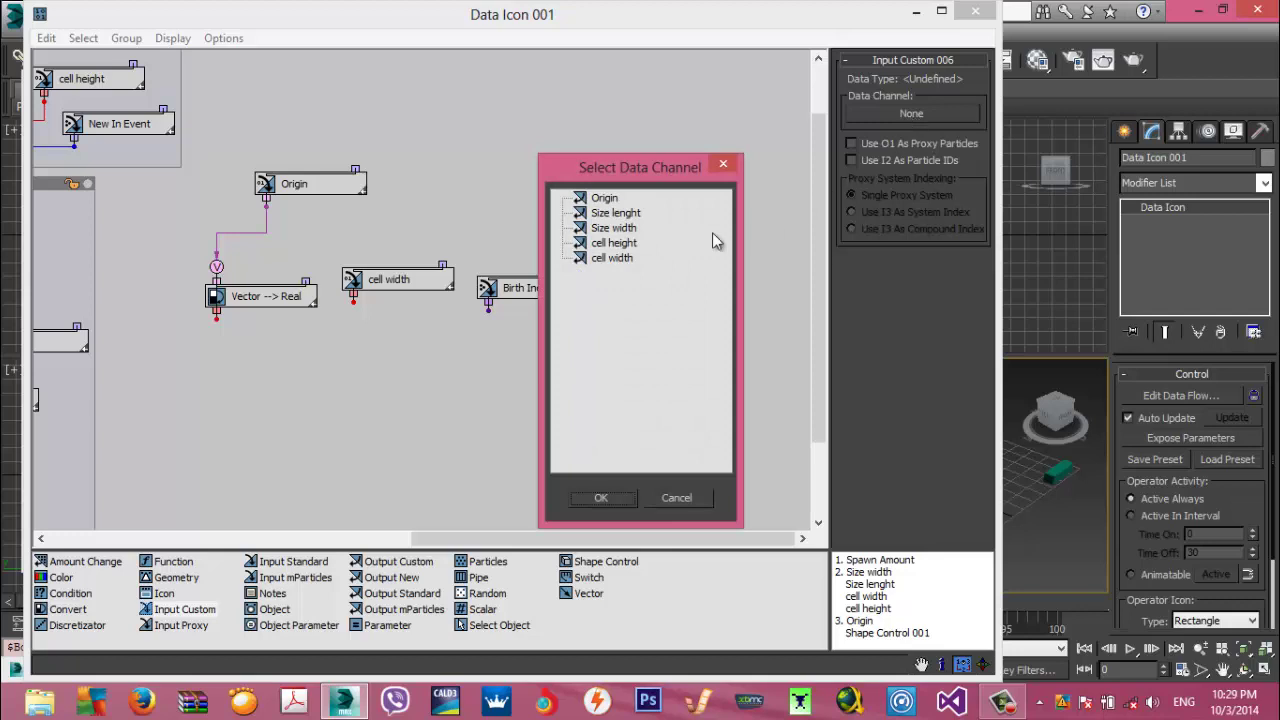
left_click(623, 229)
double_click(623, 232)
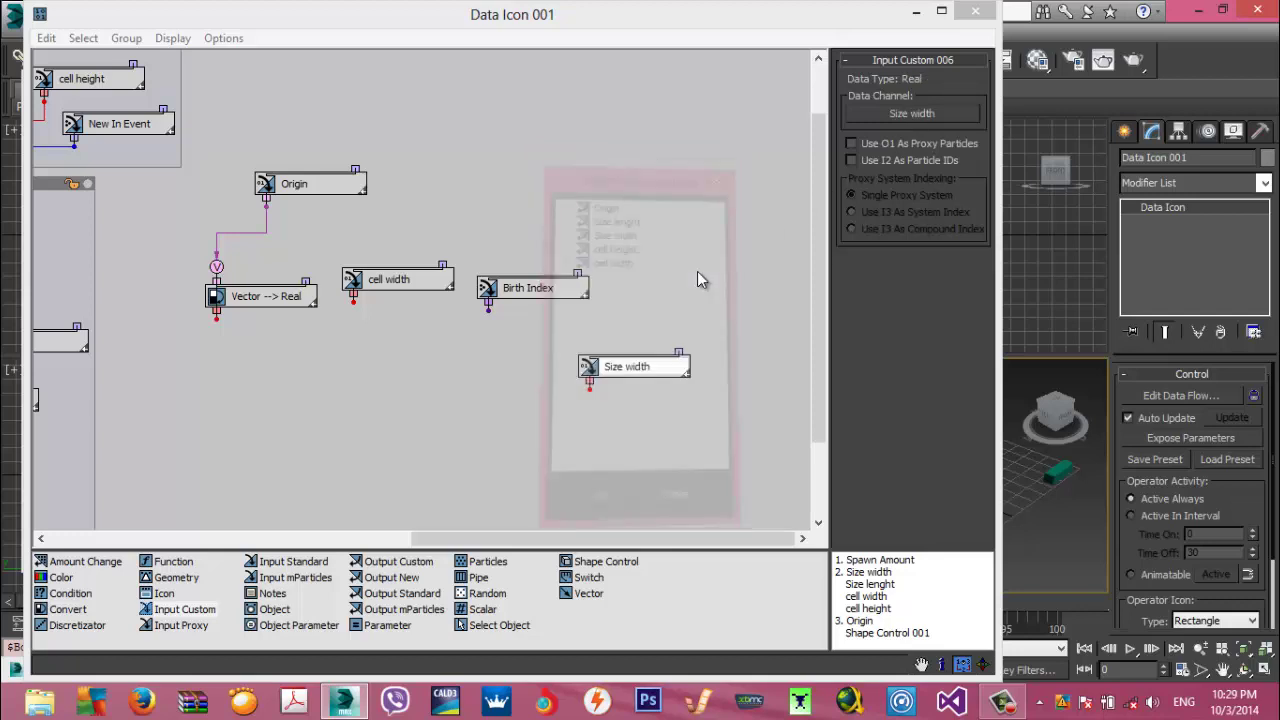
middle_click_drag(636, 284, 449, 266)
left_click_drag(452, 346, 471, 271)
middle_click_drag(493, 311, 584, 297)
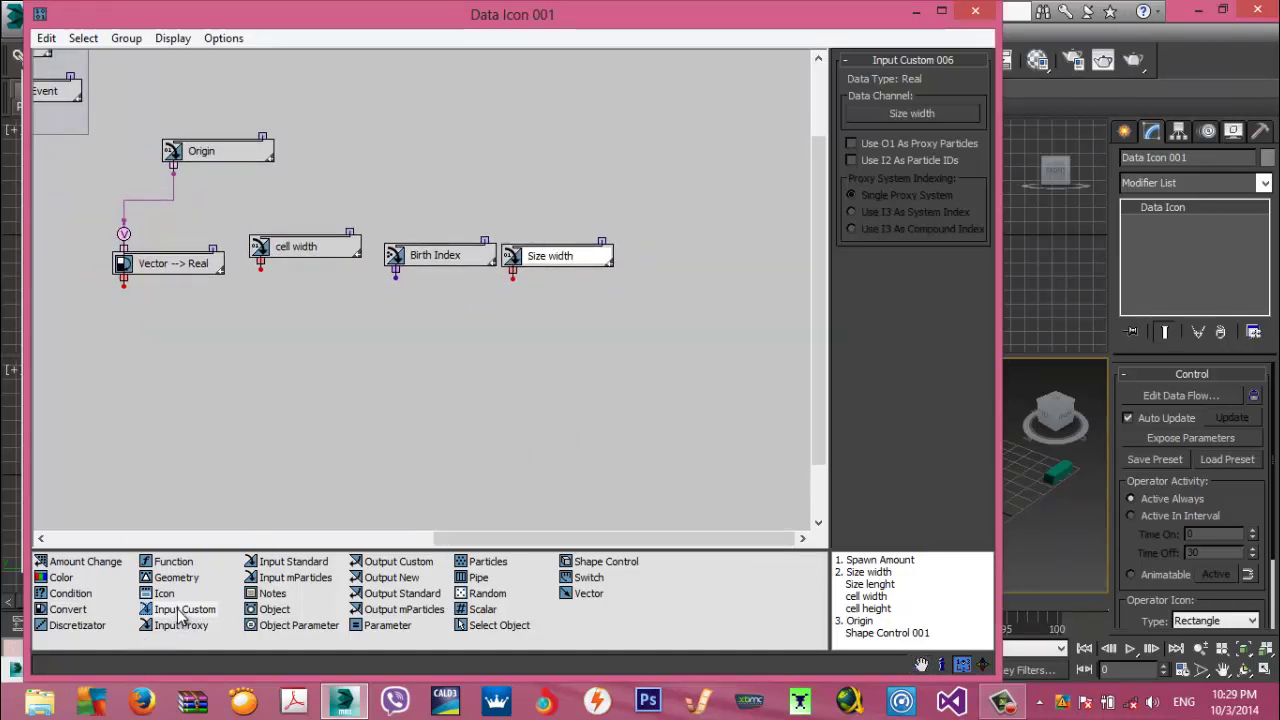
Add a second cell width Input Custom node beside Size width and line up the first one with Birth Index
left_click_drag(181, 609, 665, 275)
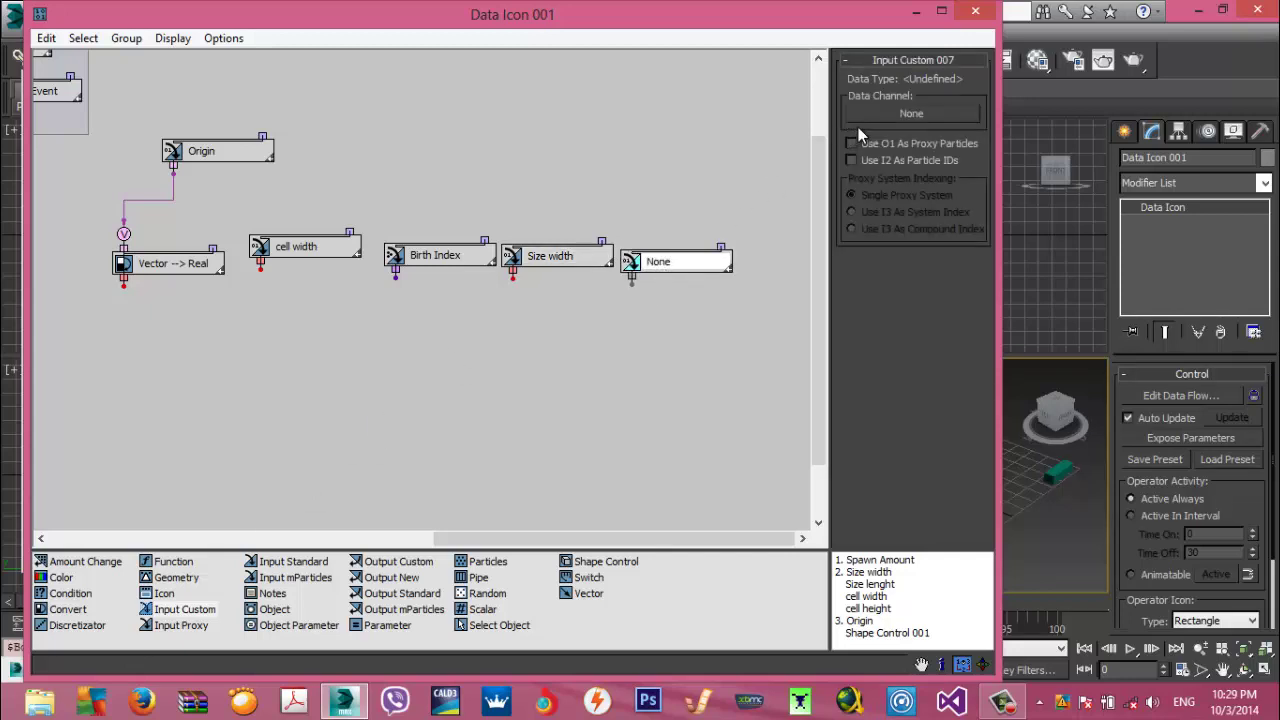
left_click(867, 115)
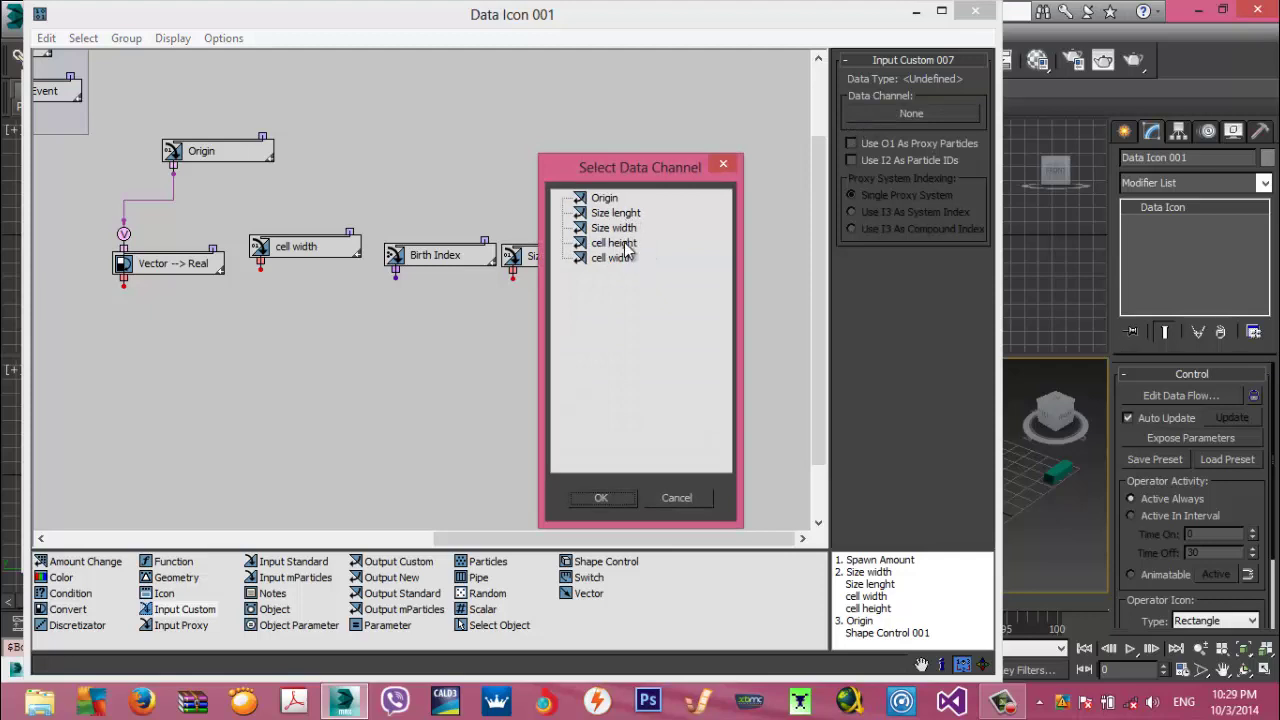
double_click(612, 257)
left_click(633, 264)
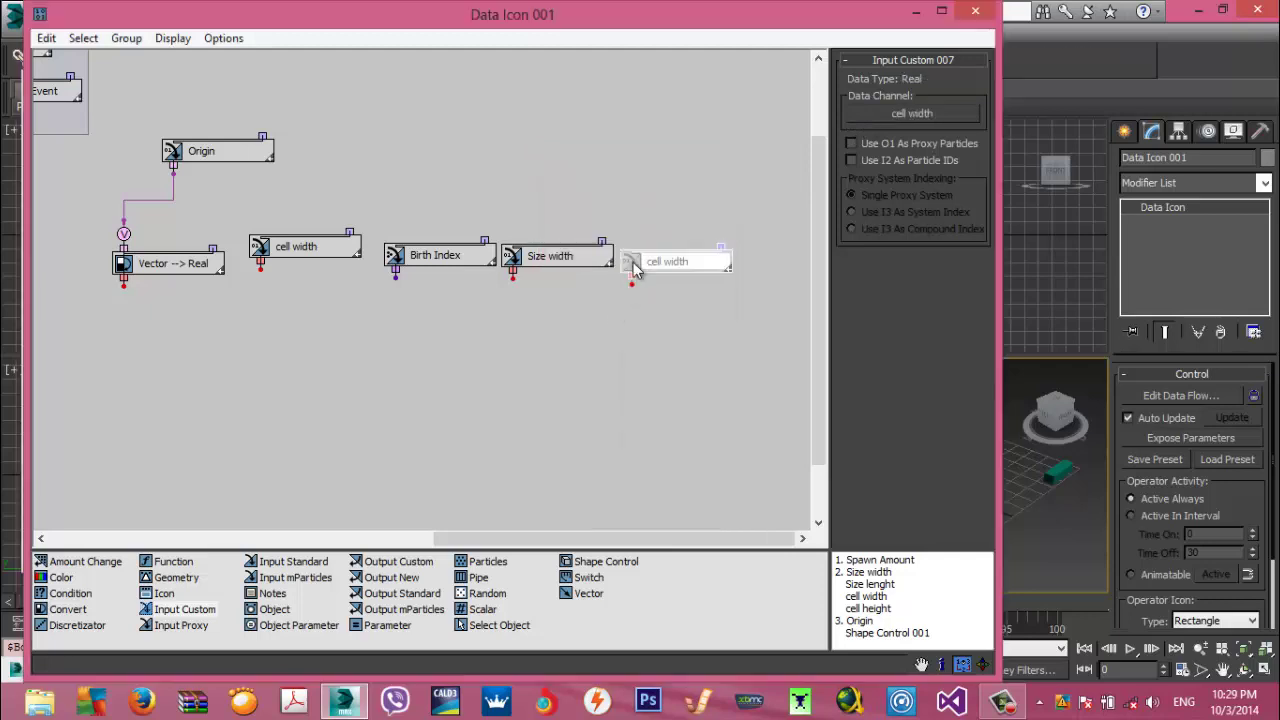
left_click_drag(657, 263, 658, 251)
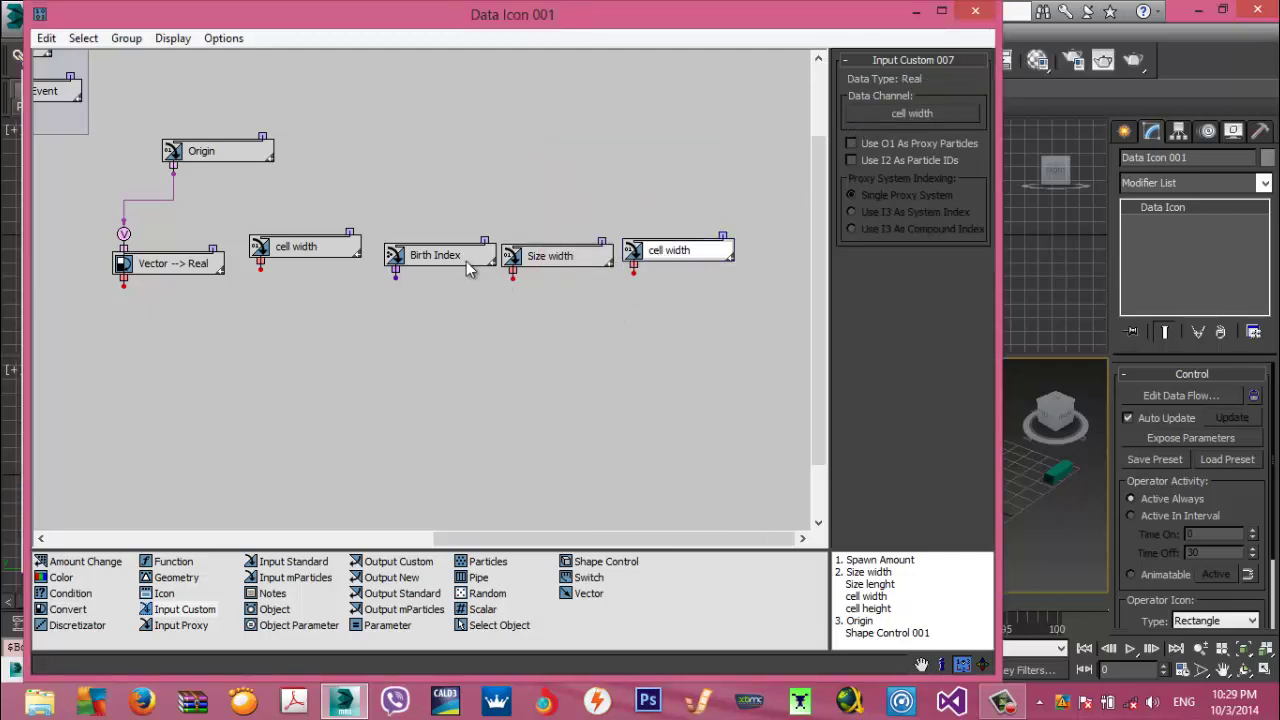
left_click_drag(304, 247, 324, 255)
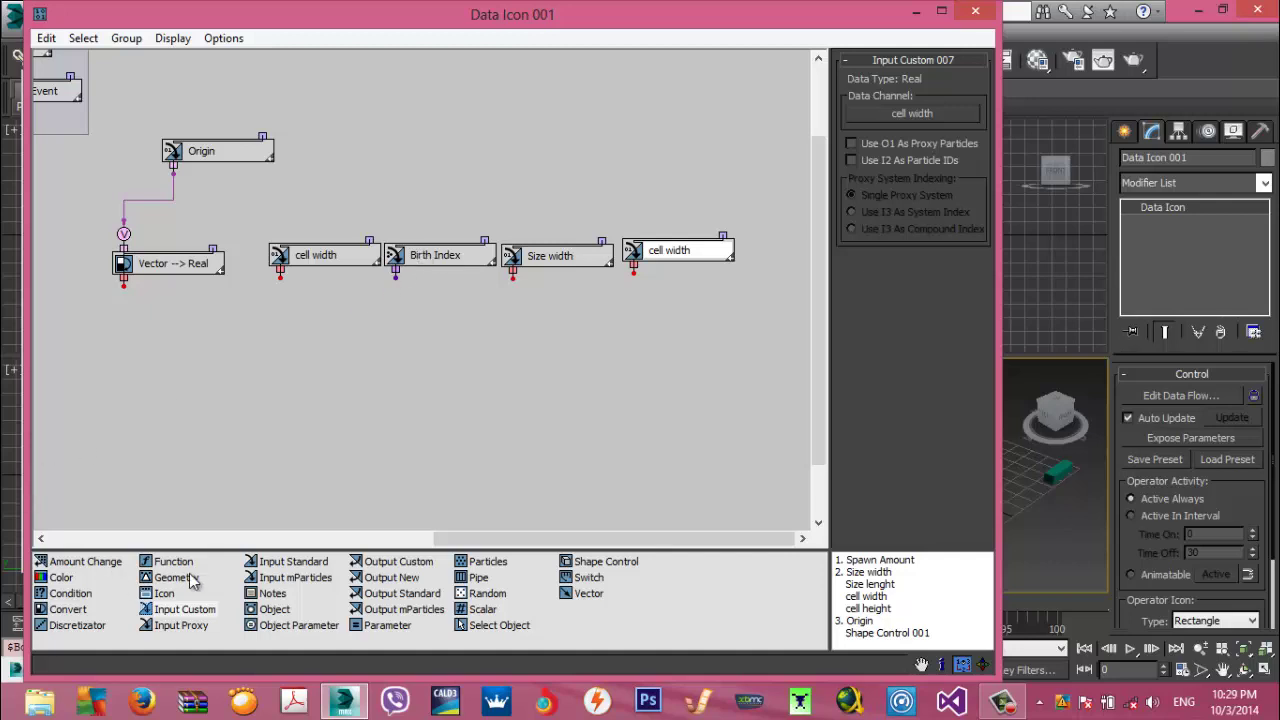
Add a Function node below the Size width node with Real operands and the Division X/Y function
left_click_drag(176, 561, 605, 330)
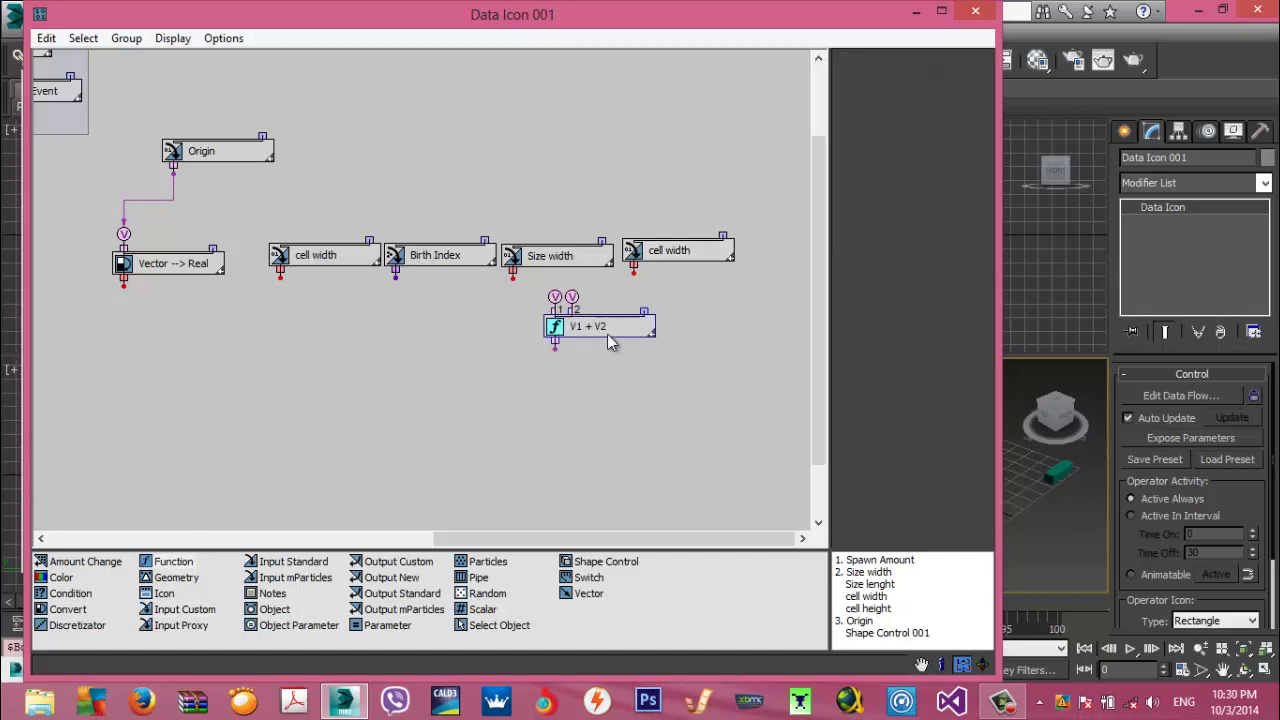
left_click(930, 98)
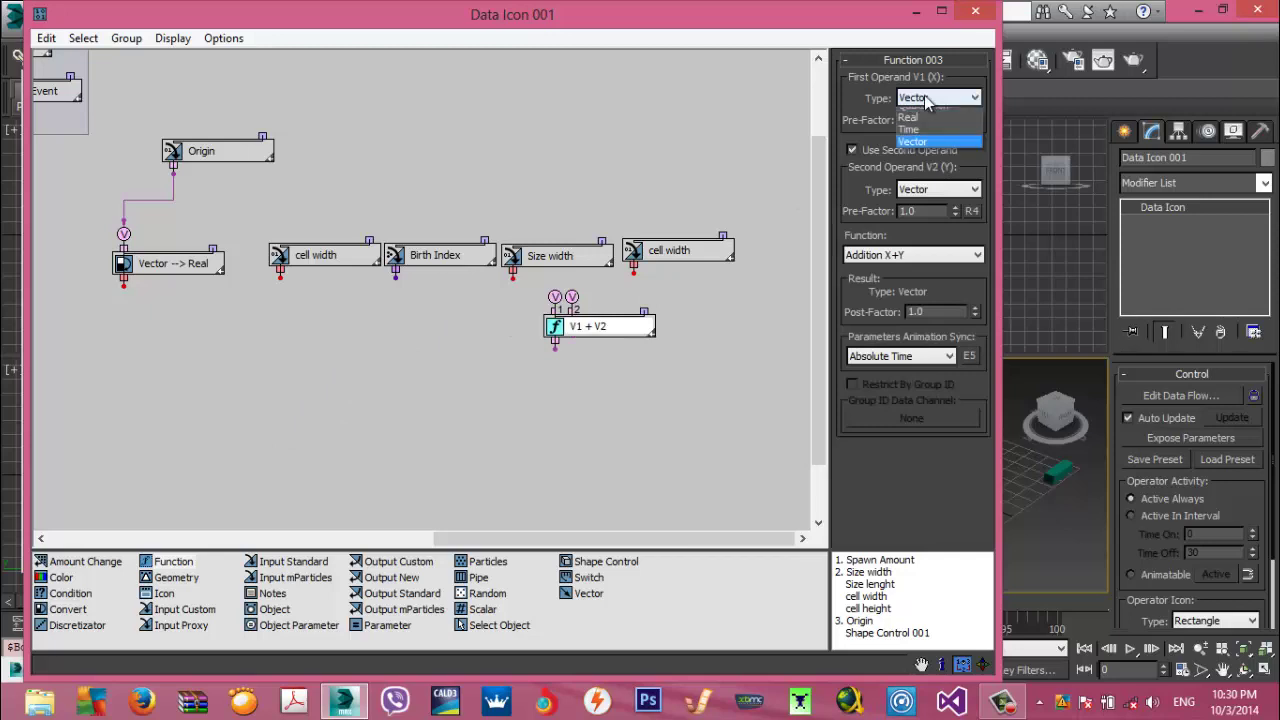
left_click(910, 163)
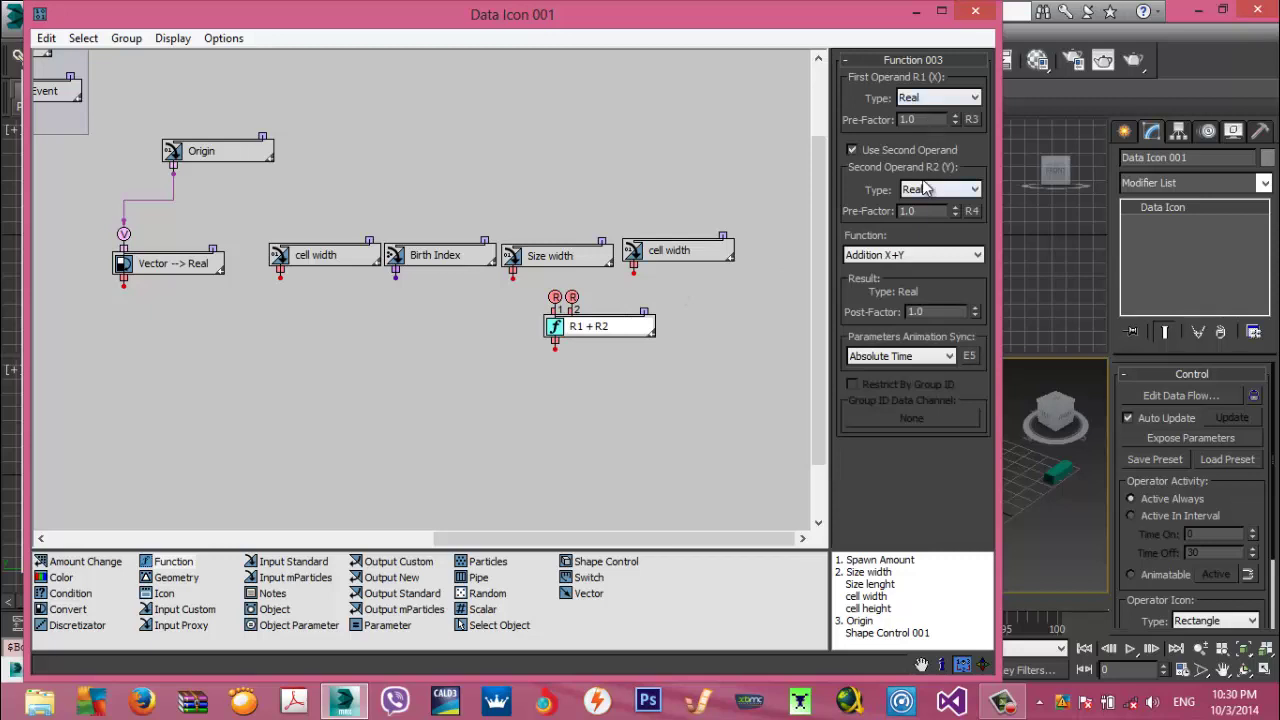
left_click(910, 254)
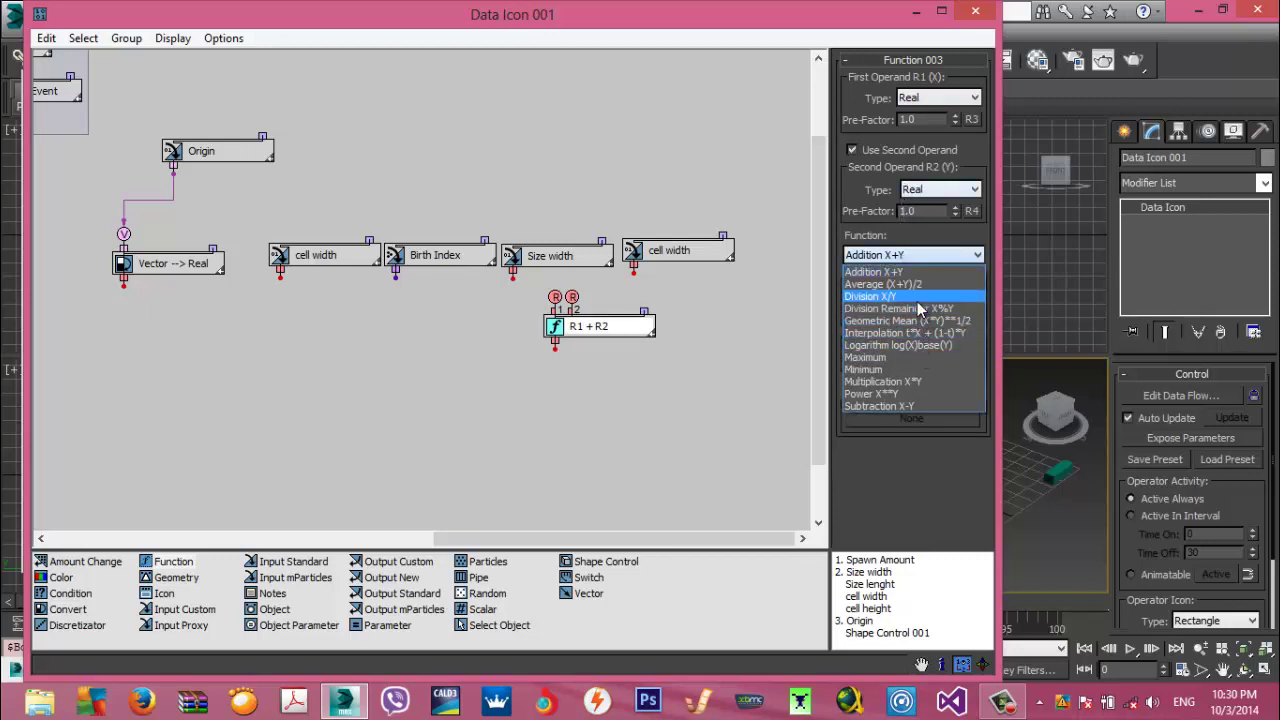
left_click(870, 296)
Connect Size width to the first operand and the adjacent cell width to the second operand of the new division node
left_click_drag(561, 297, 573, 311)
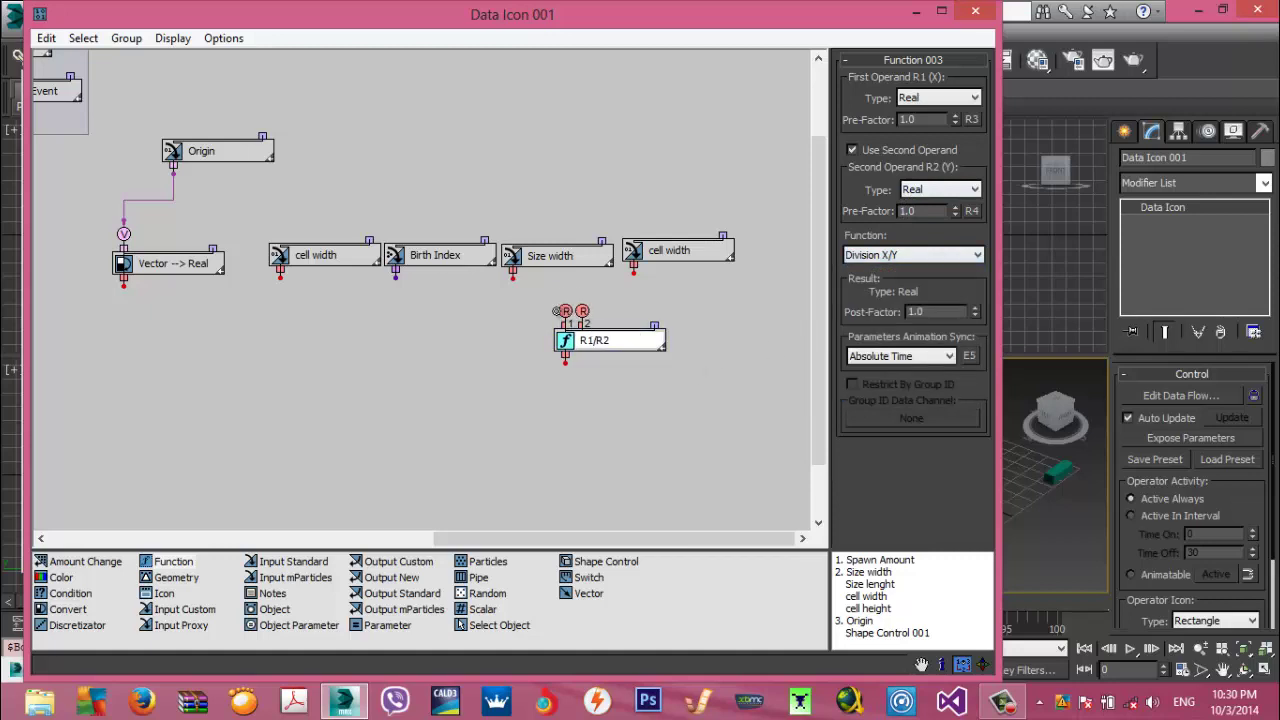
left_click_drag(508, 281, 511, 277)
left_click_drag(586, 312, 634, 274)
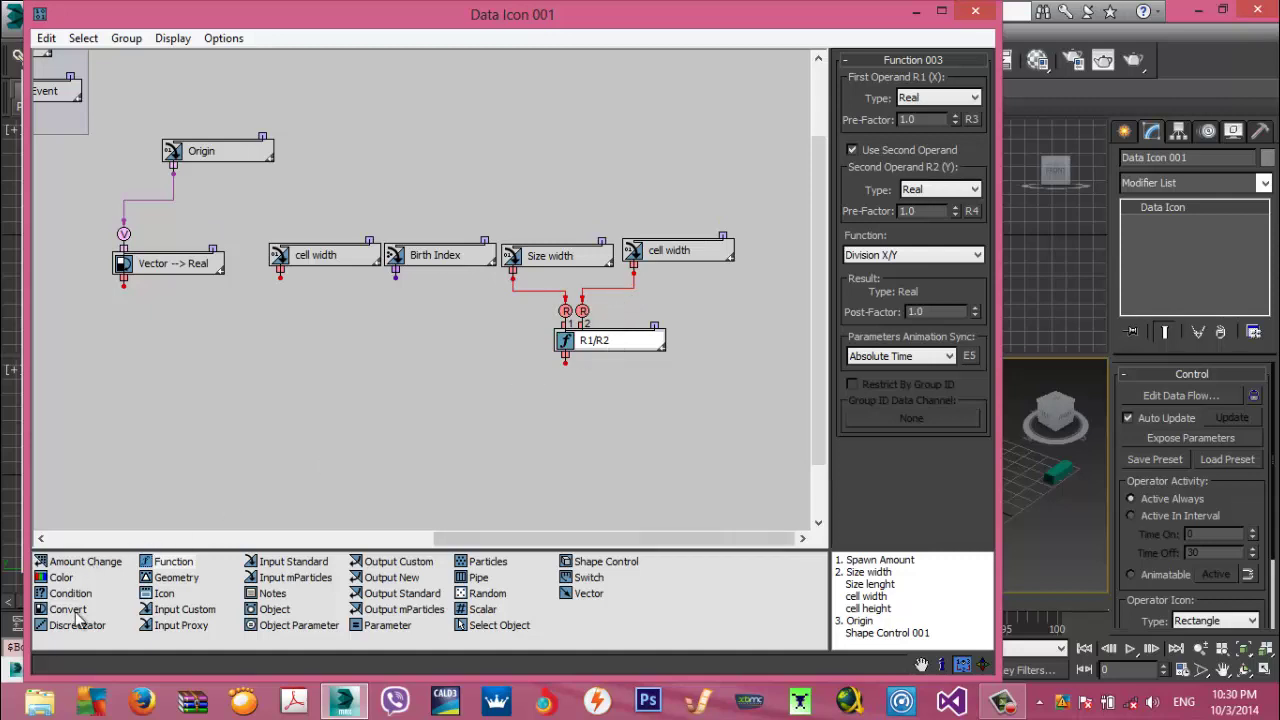
Add a Convert node set to Real --> Integer and stack it directly beneath the R1/R2 division node
left_click_drag(84, 612, 575, 408)
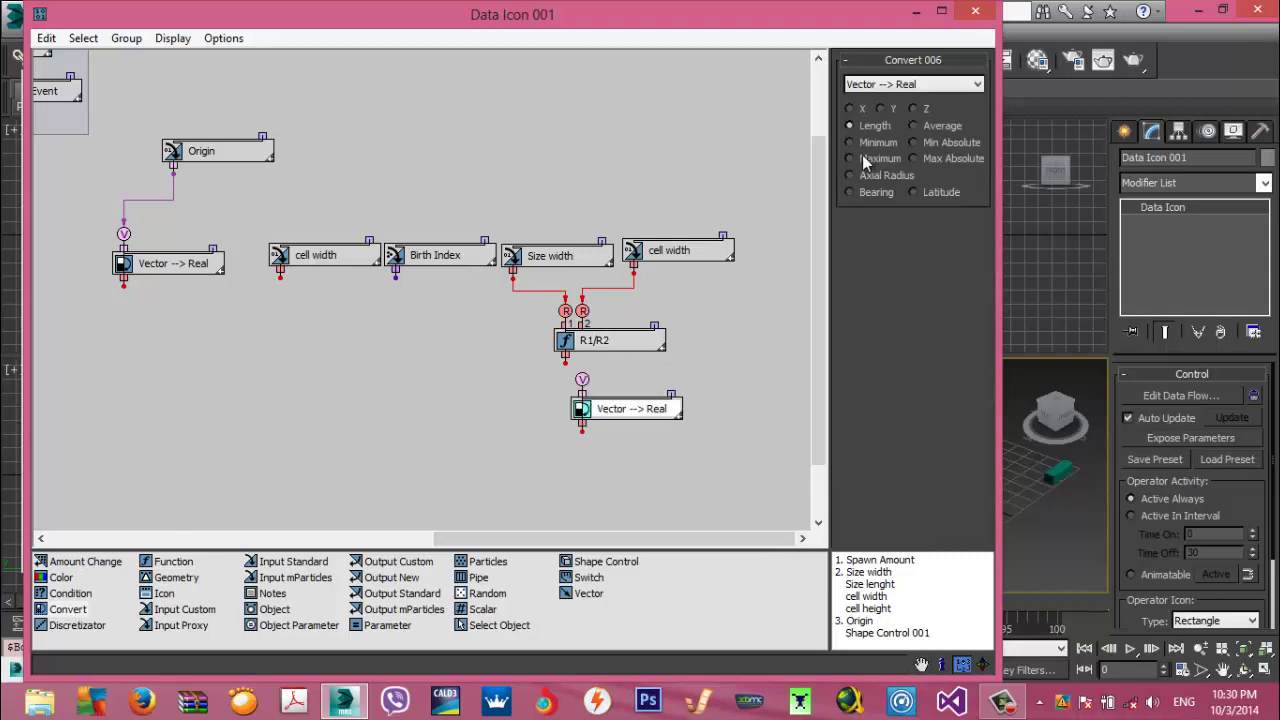
left_click(912, 88)
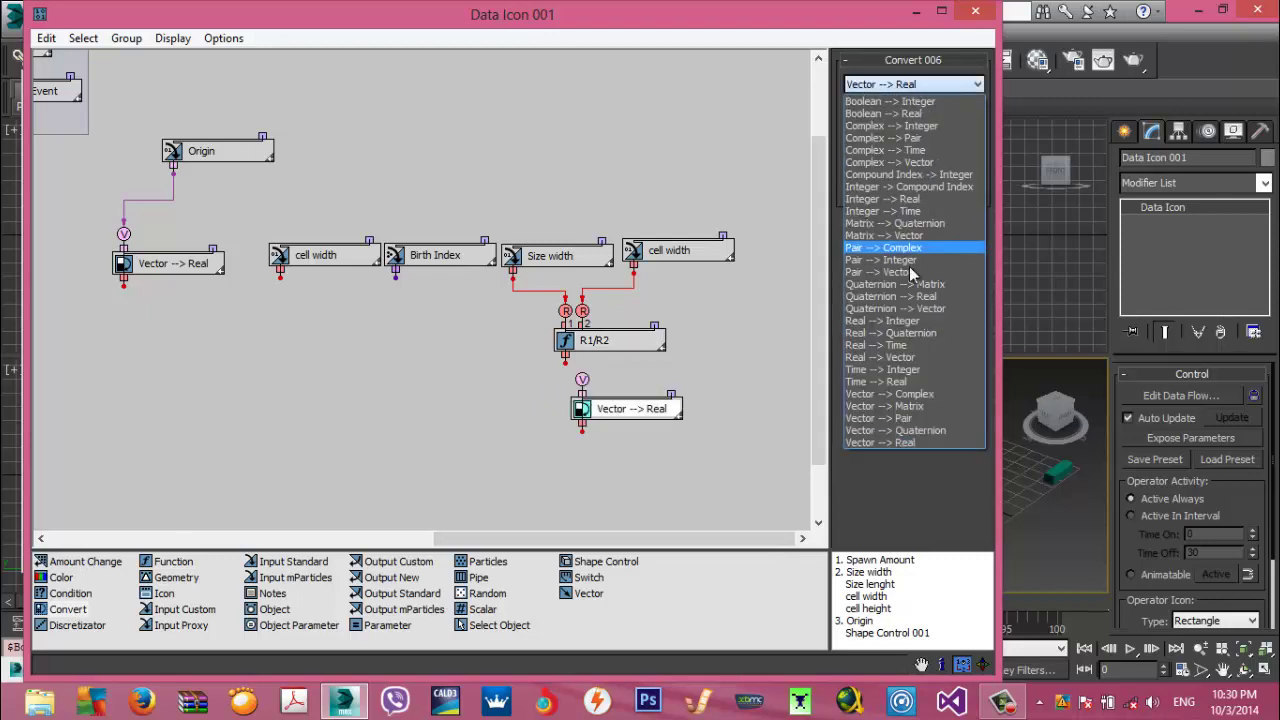
left_click(885, 320)
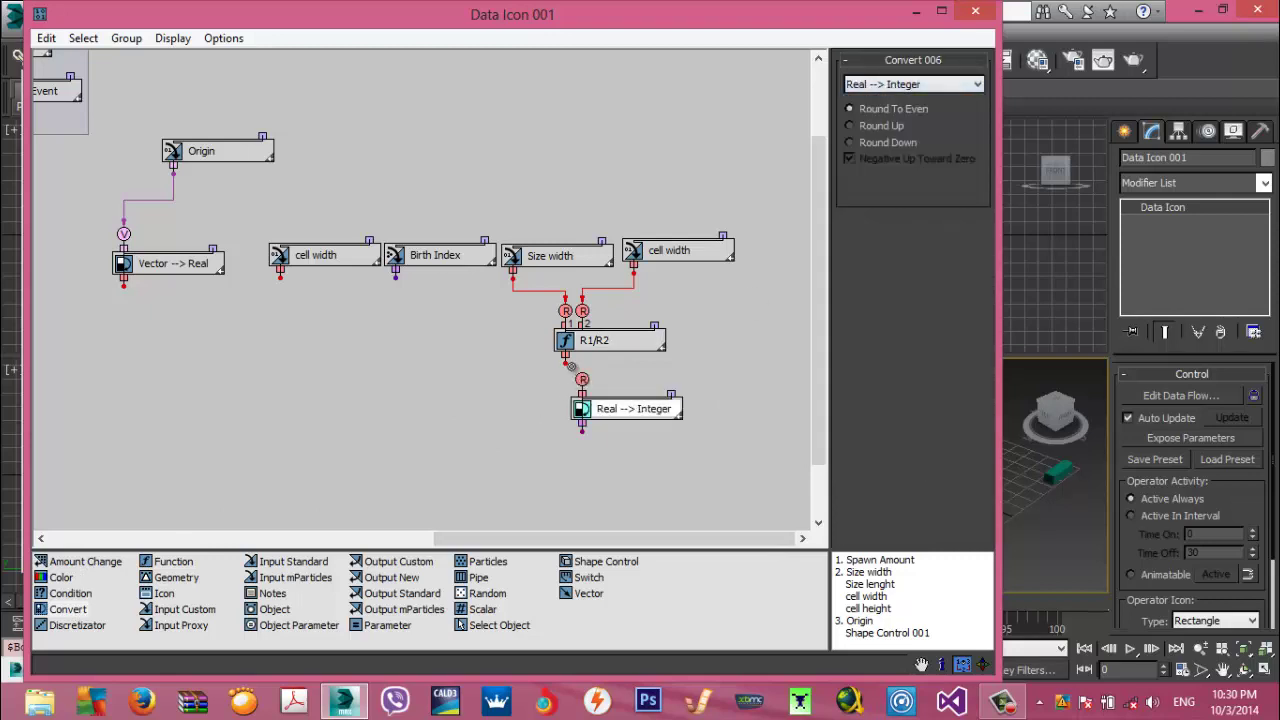
left_click_drag(612, 415, 597, 375)
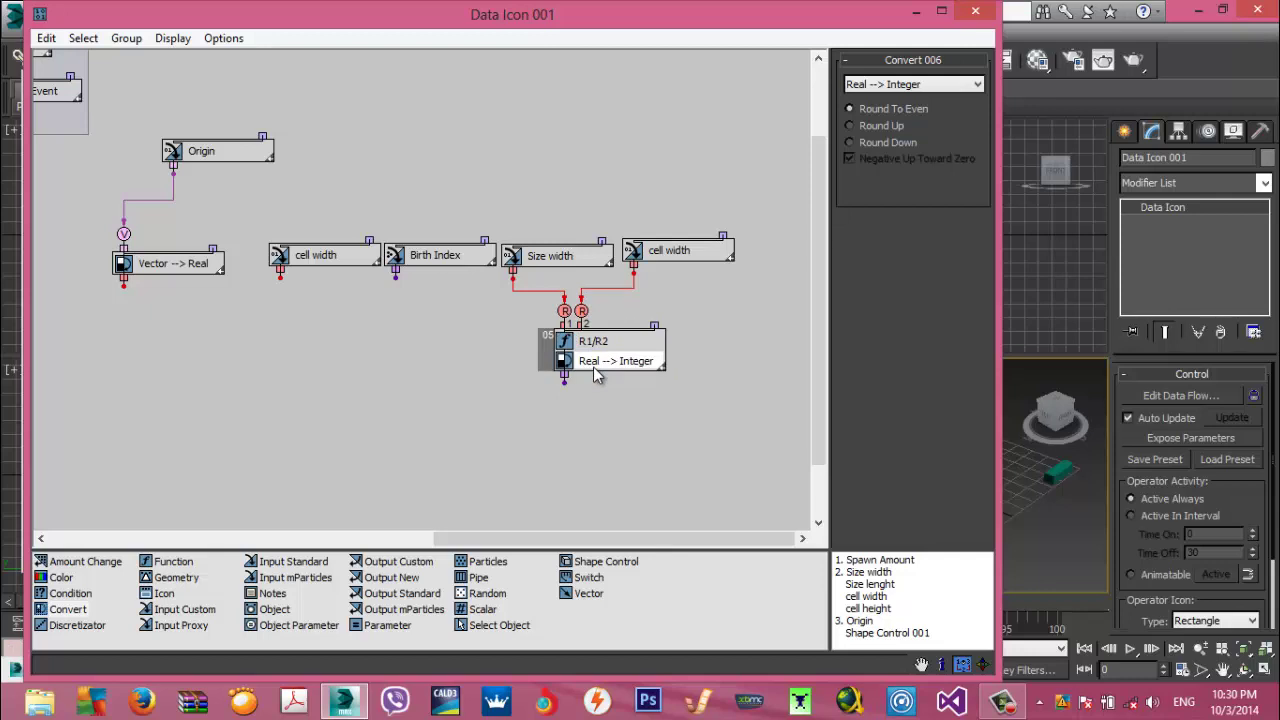
Add a Function node with Integer operands and Division Remainder X%Y, wiring Birth Index to the first operand and the integer-converted division to the second
left_click_drag(168, 563, 416, 352)
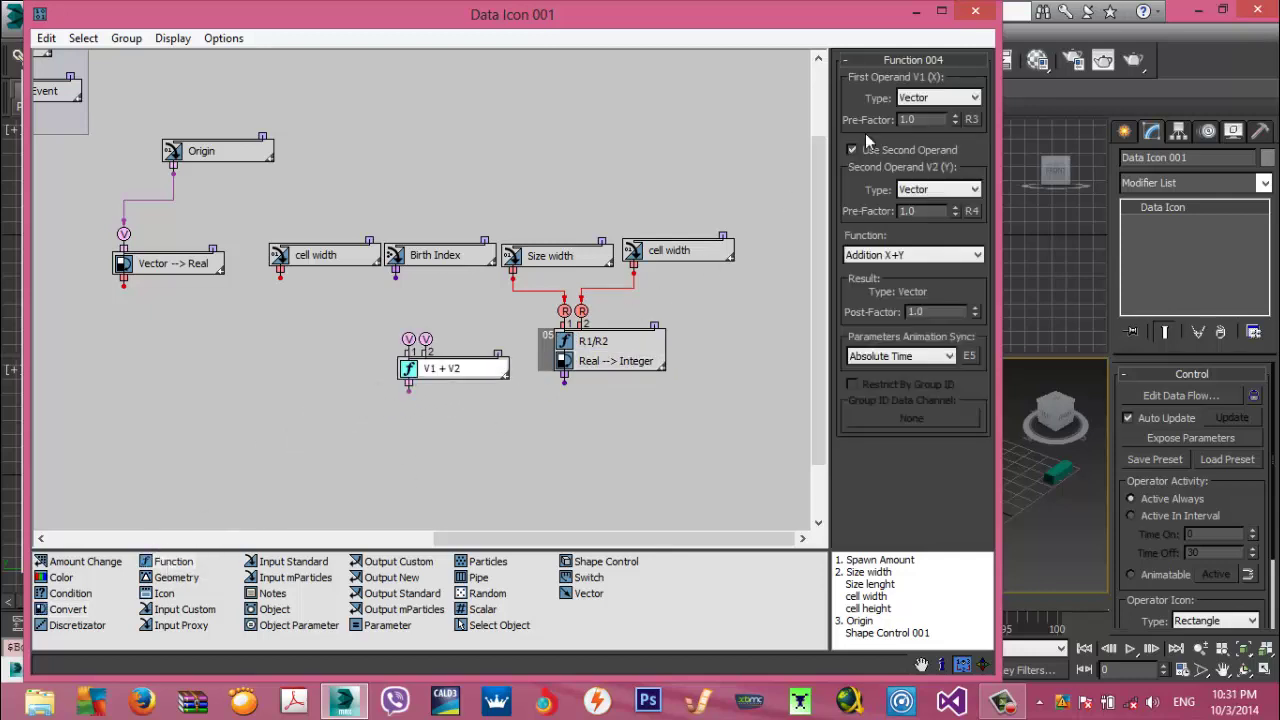
left_click(921, 100)
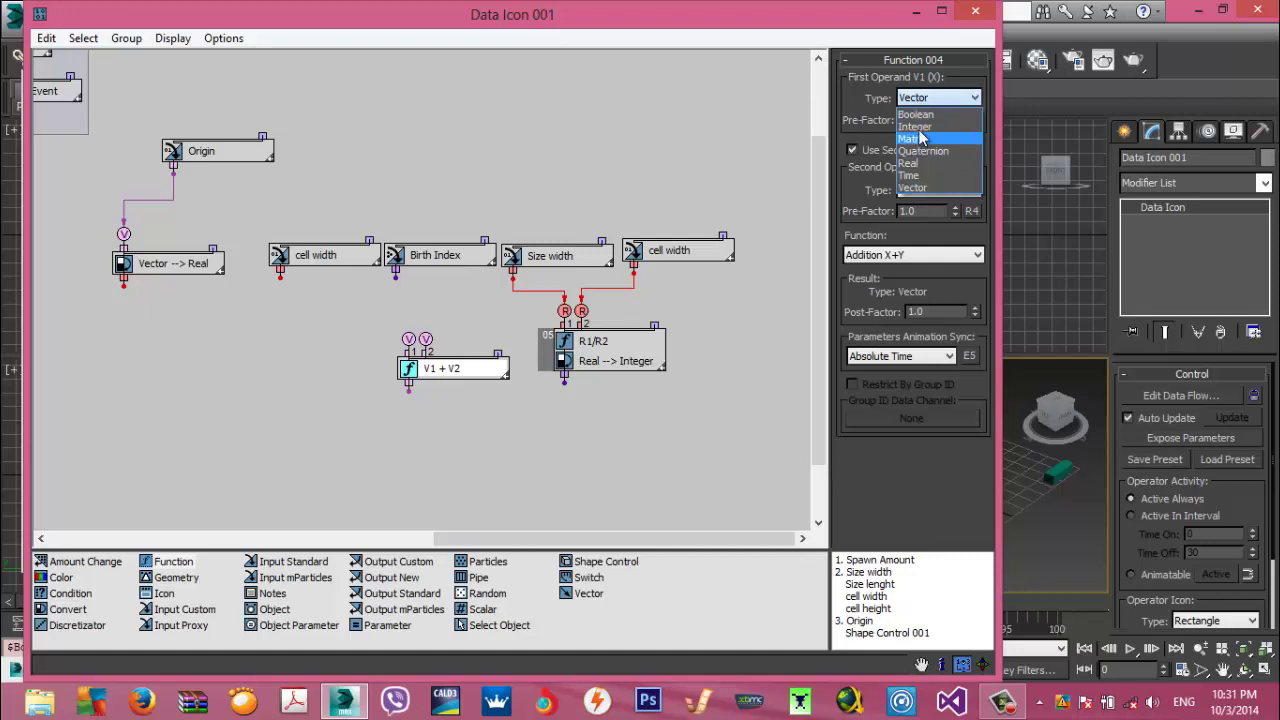
left_click(915, 126)
left_click(921, 190)
left_click(915, 214)
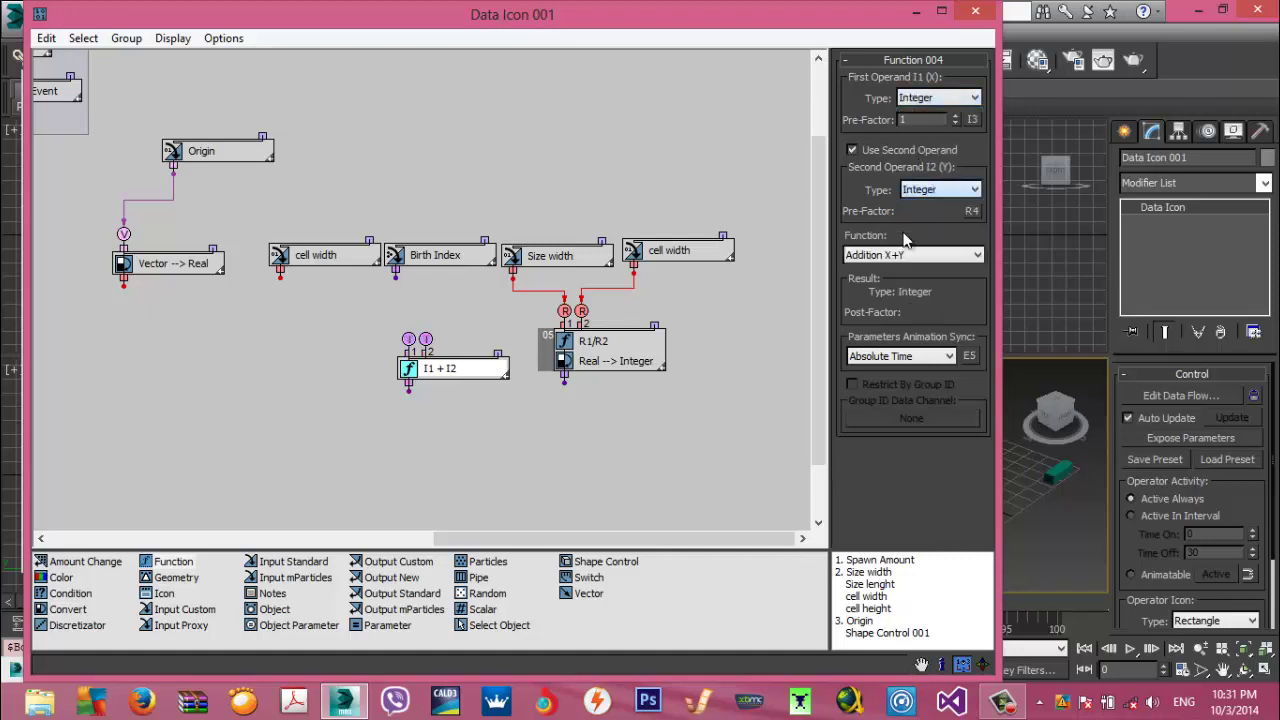
left_click(897, 257)
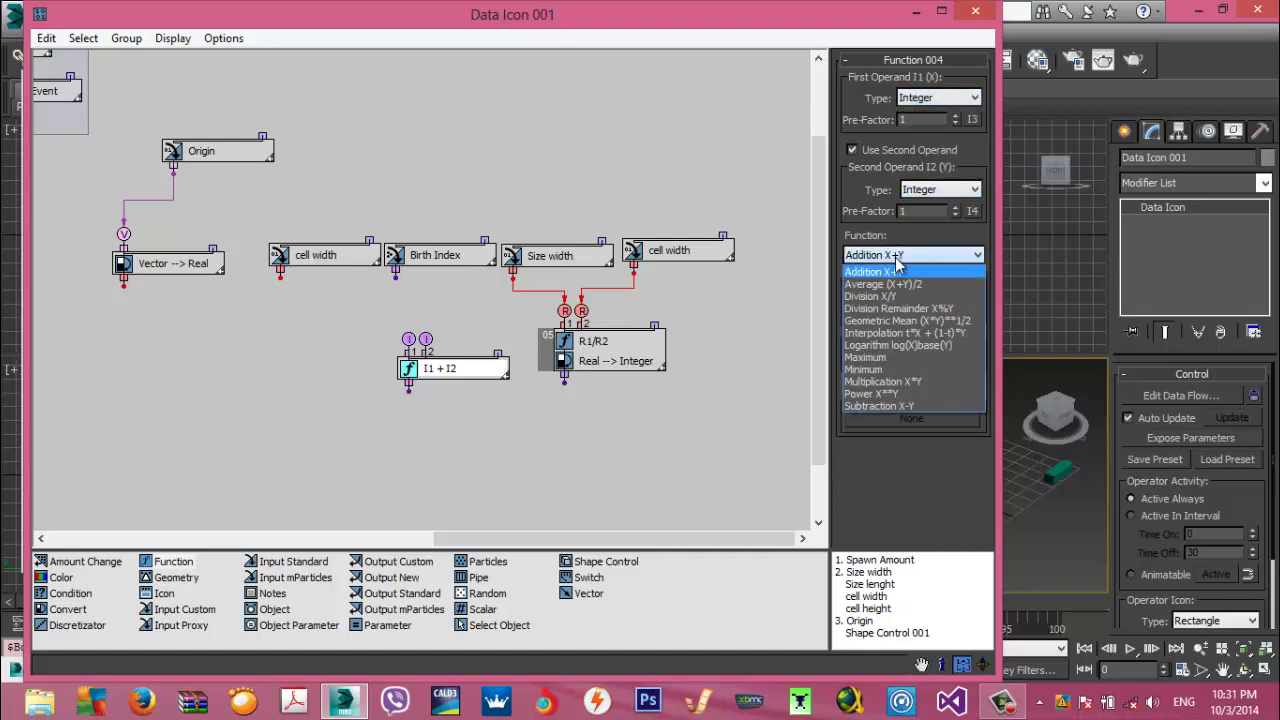
left_click(912, 309)
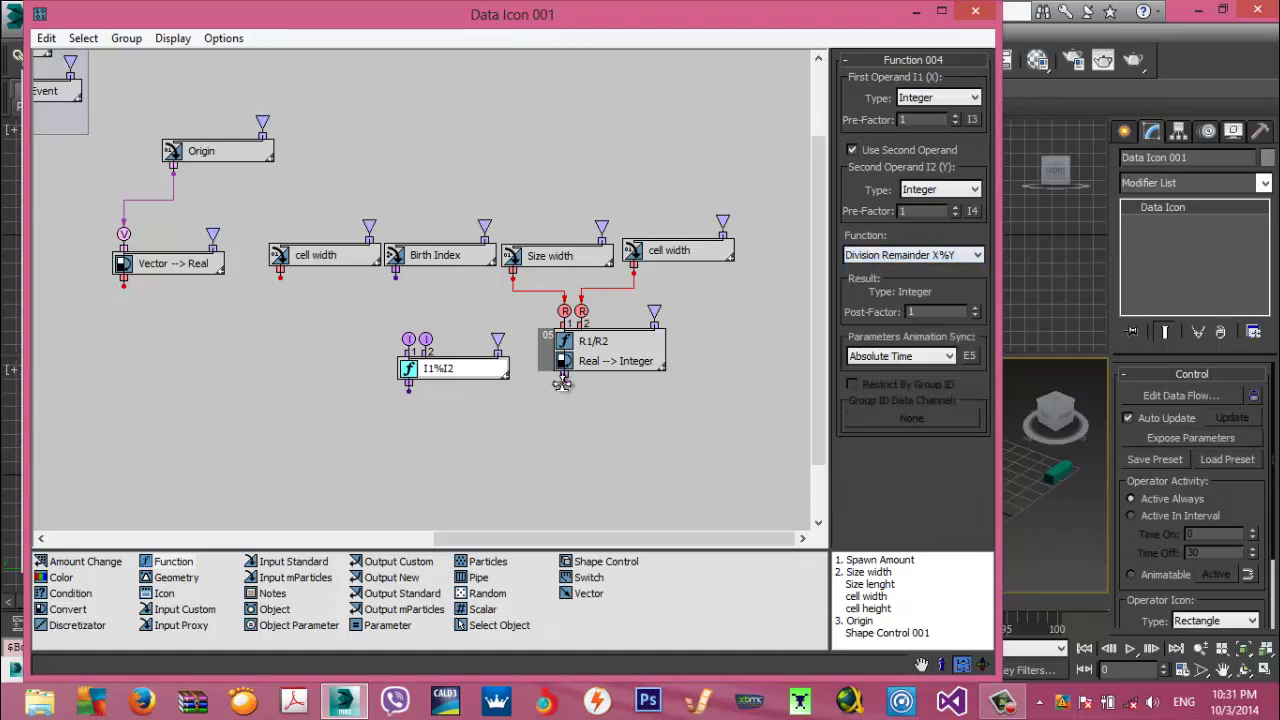
left_click_drag(428, 342, 404, 305)
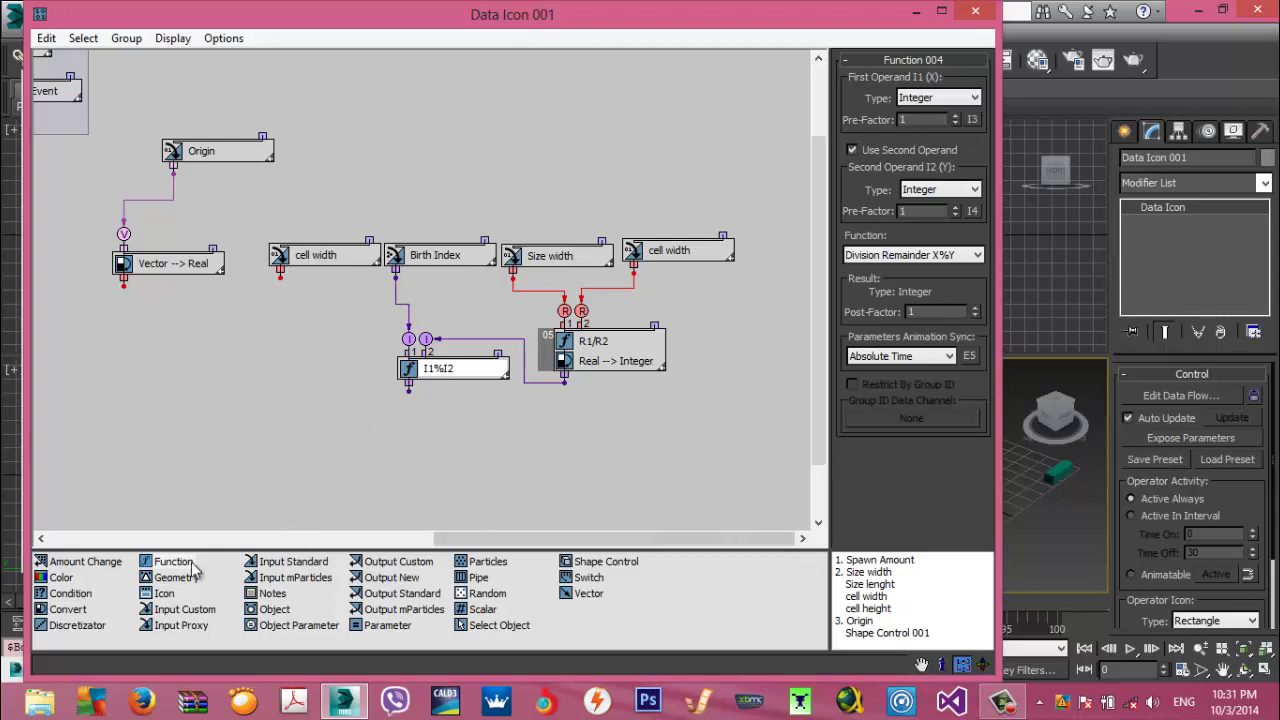
Add a Function that multiplies a Real by an Integer, fed by the leftmost cell width input and the I1%I2 result
left_click_drag(178, 563, 278, 400)
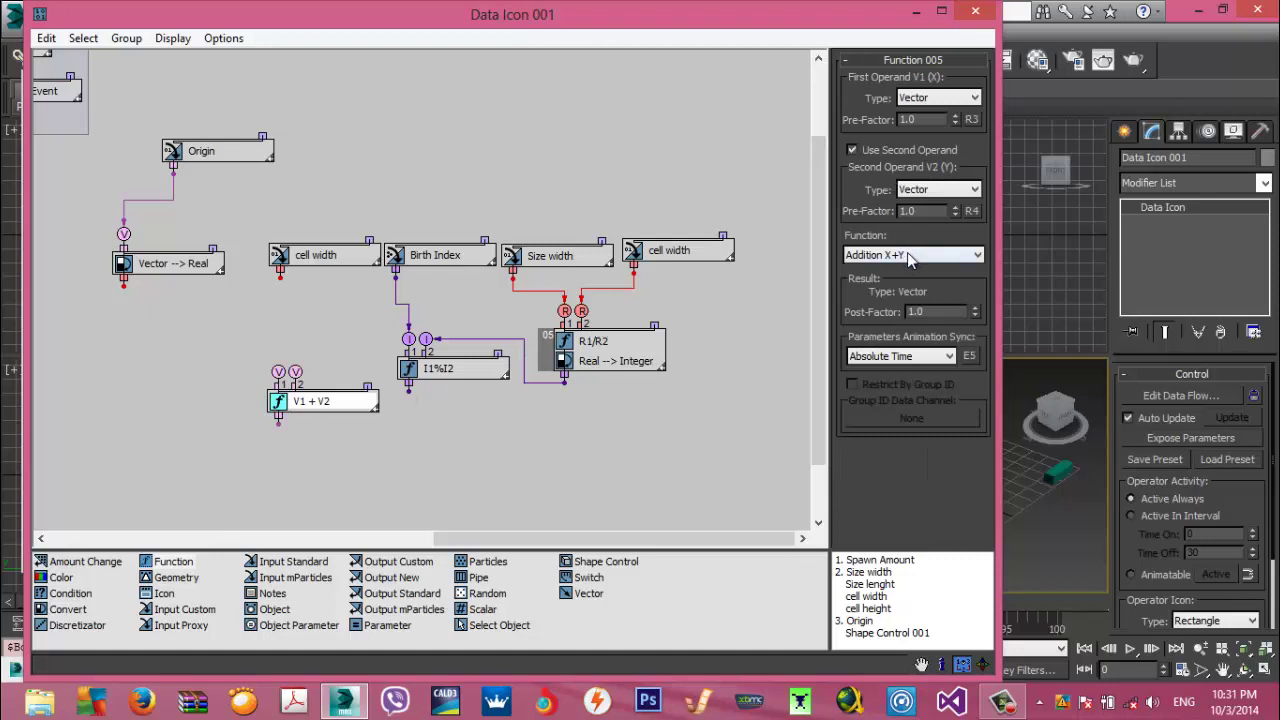
left_click(932, 96)
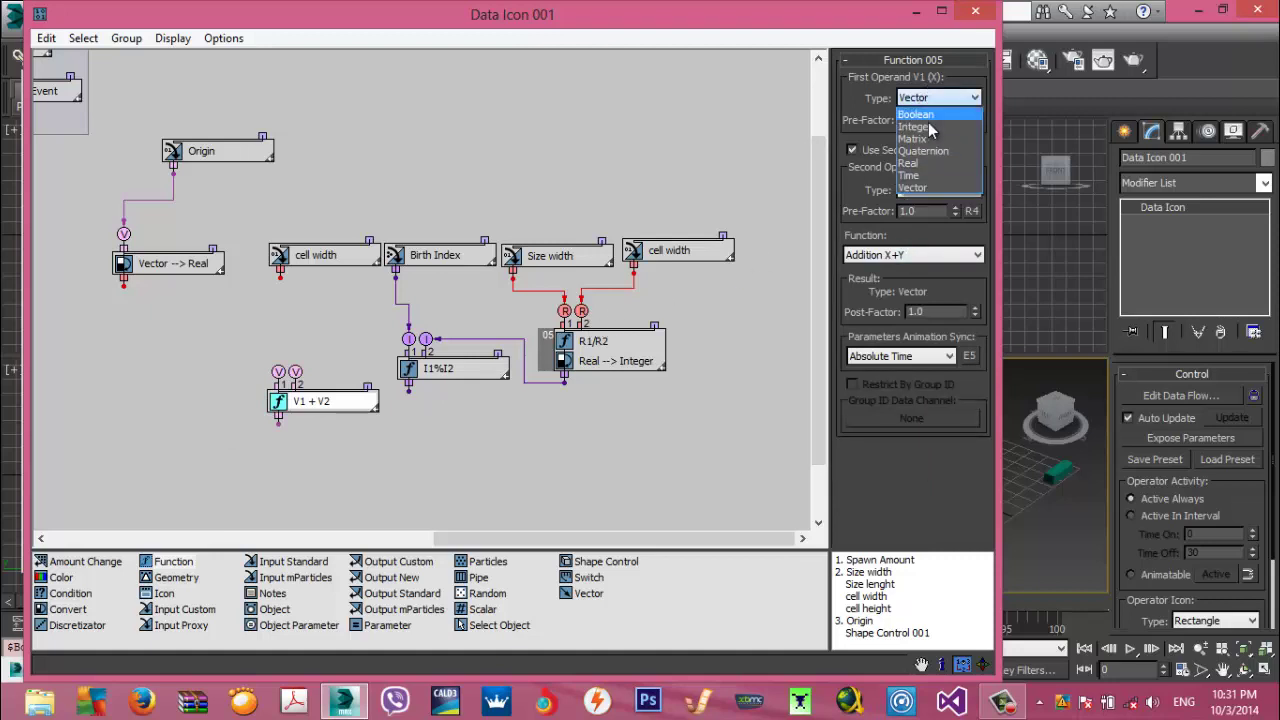
left_click(922, 188)
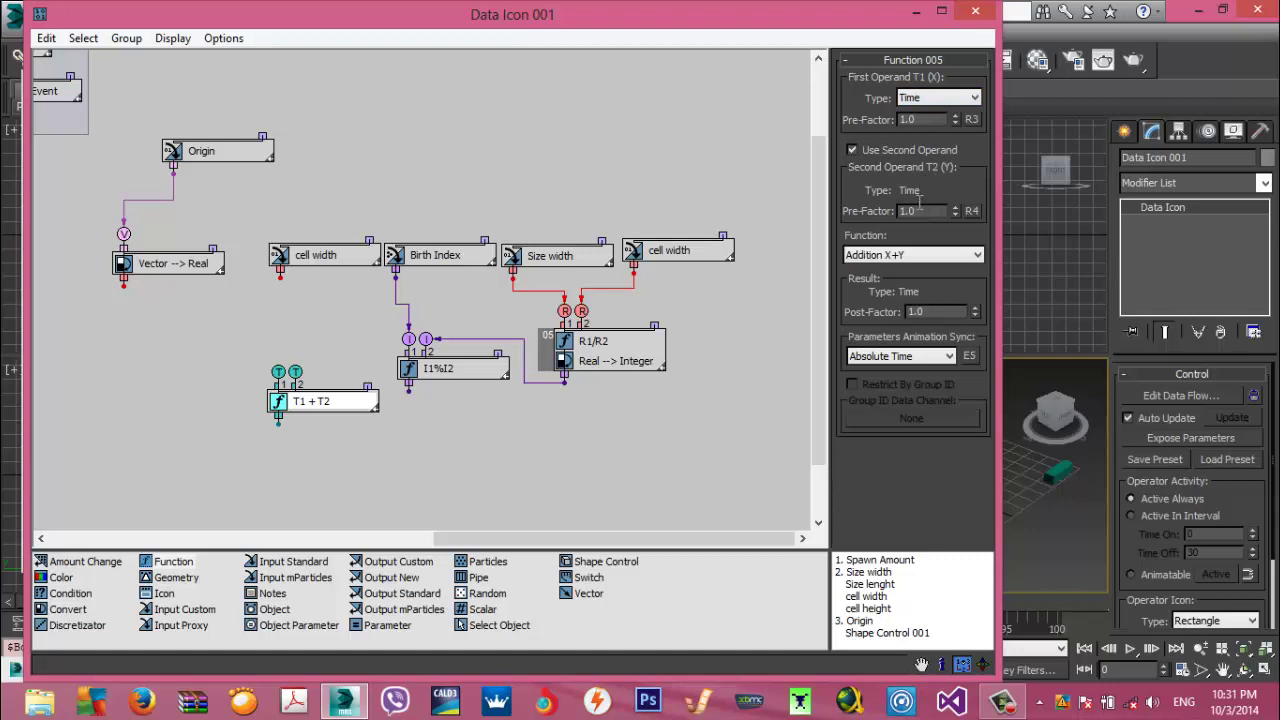
left_click(922, 100)
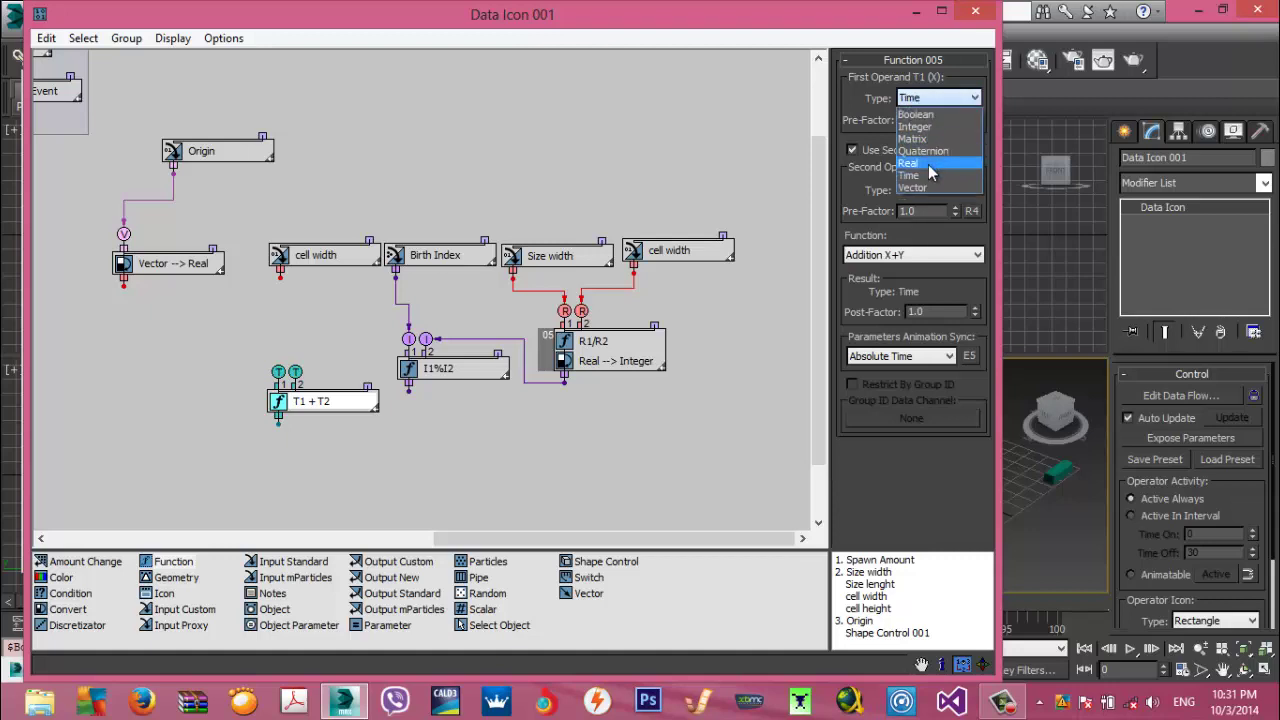
left_click(930, 160)
left_click(928, 190)
left_click(915, 217)
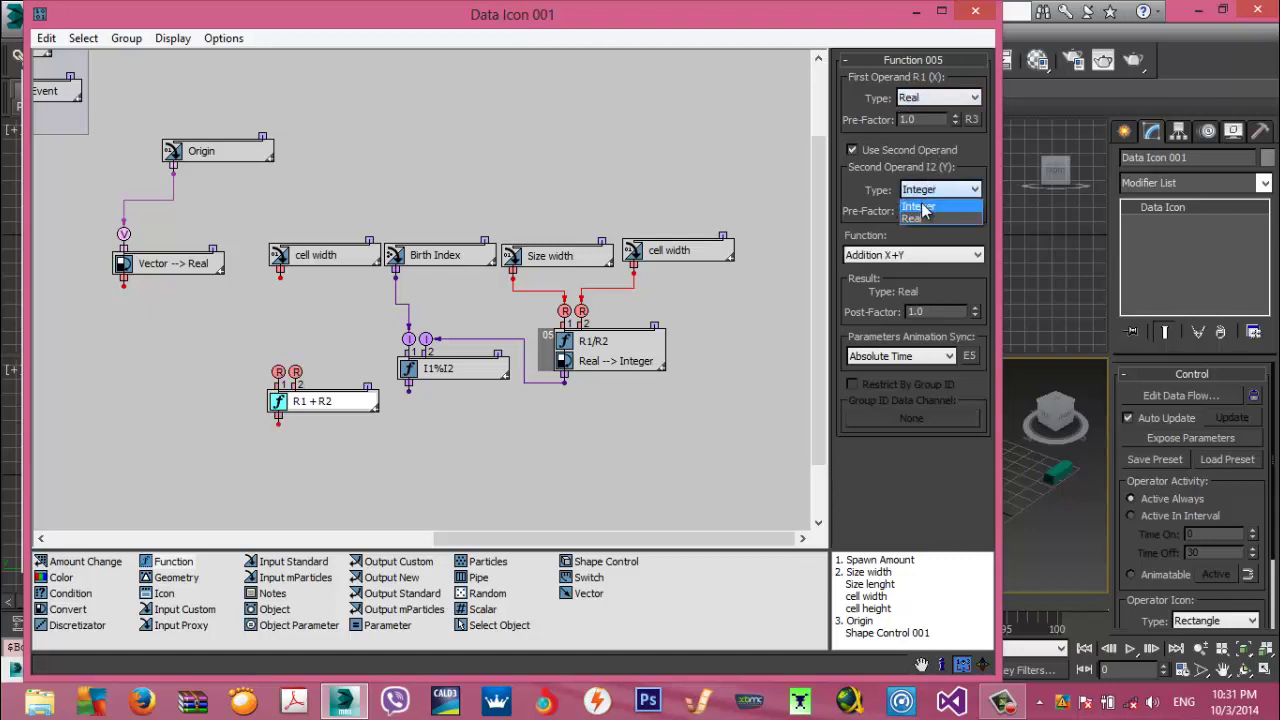
left_click(895, 255)
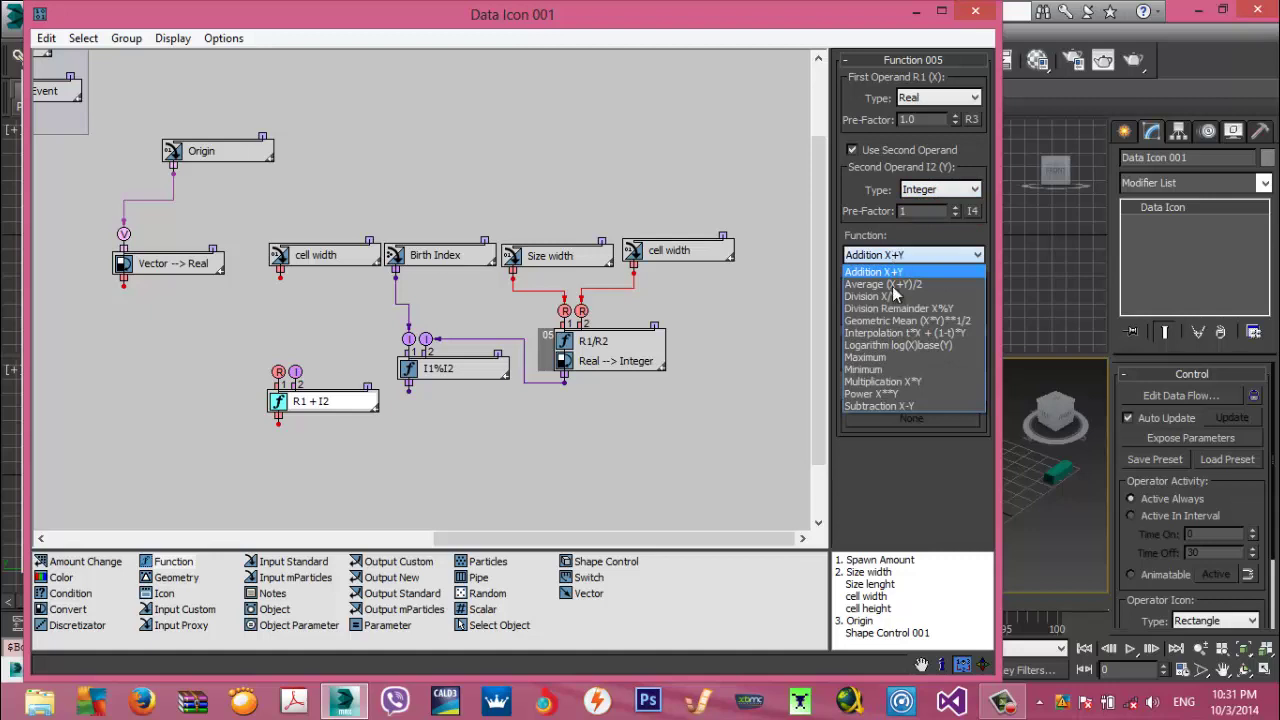
left_click(912, 382)
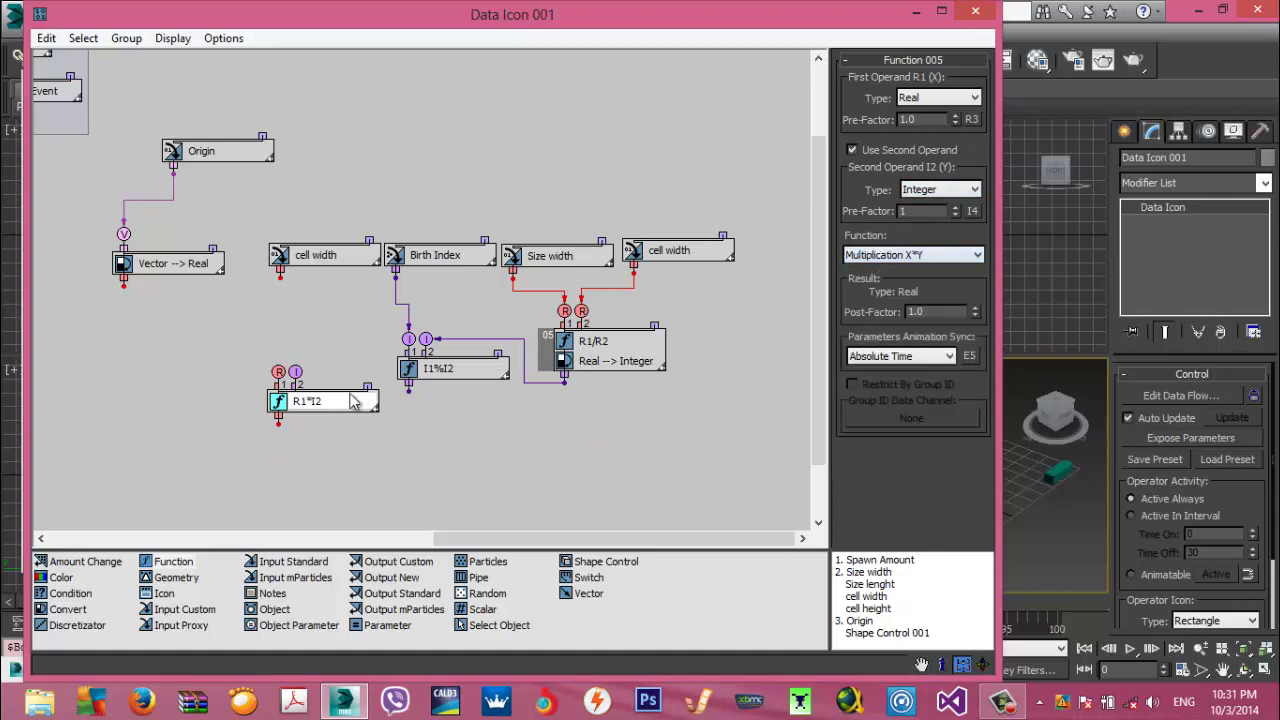
left_click_drag(408, 389, 294, 372)
left_click_drag(281, 281, 280, 275)
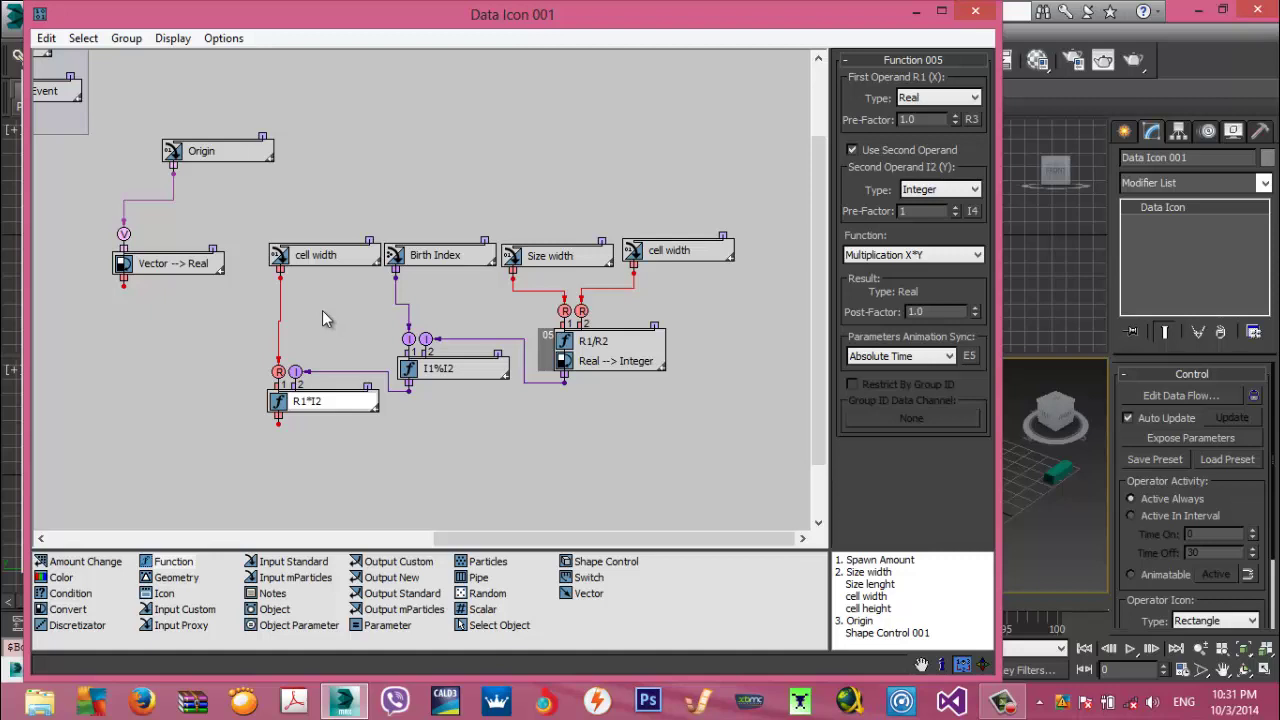
Add a Function that sums two Reals, fed by the Origin's Vector --> Real convert and the R1*I2 result
middle_click_drag(338, 334, 359, 267)
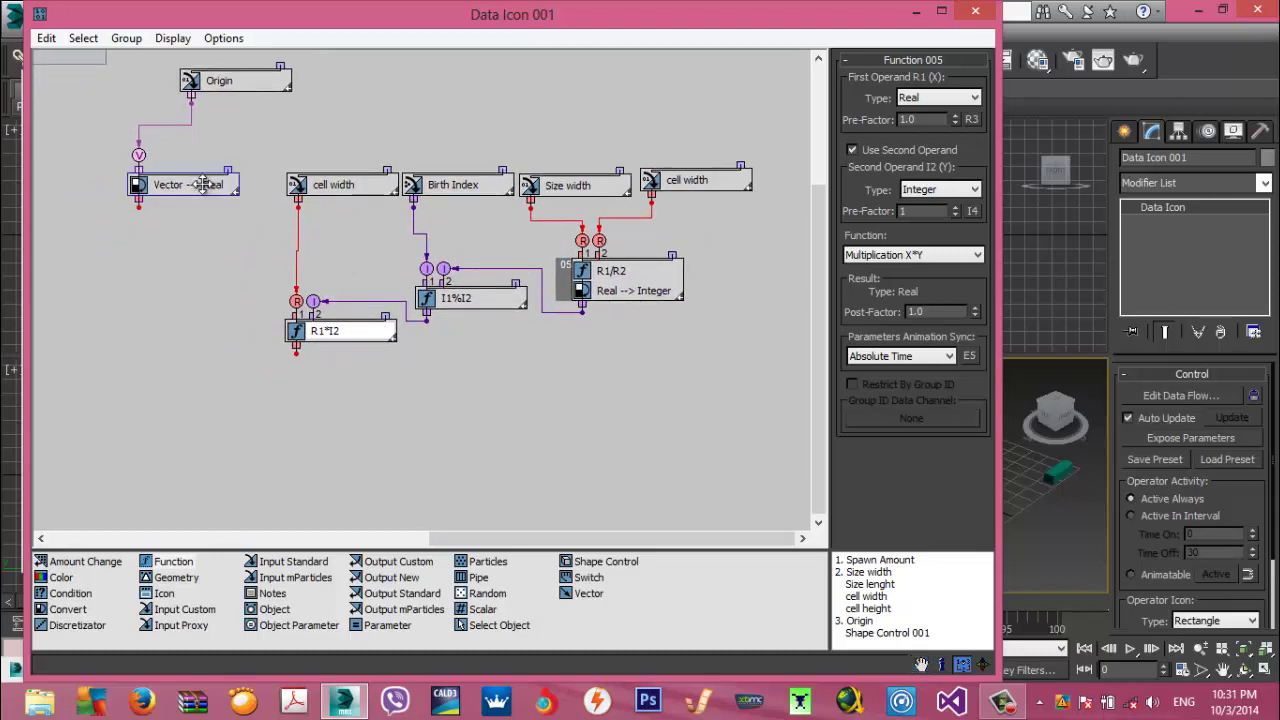
left_click_drag(178, 563, 281, 414)
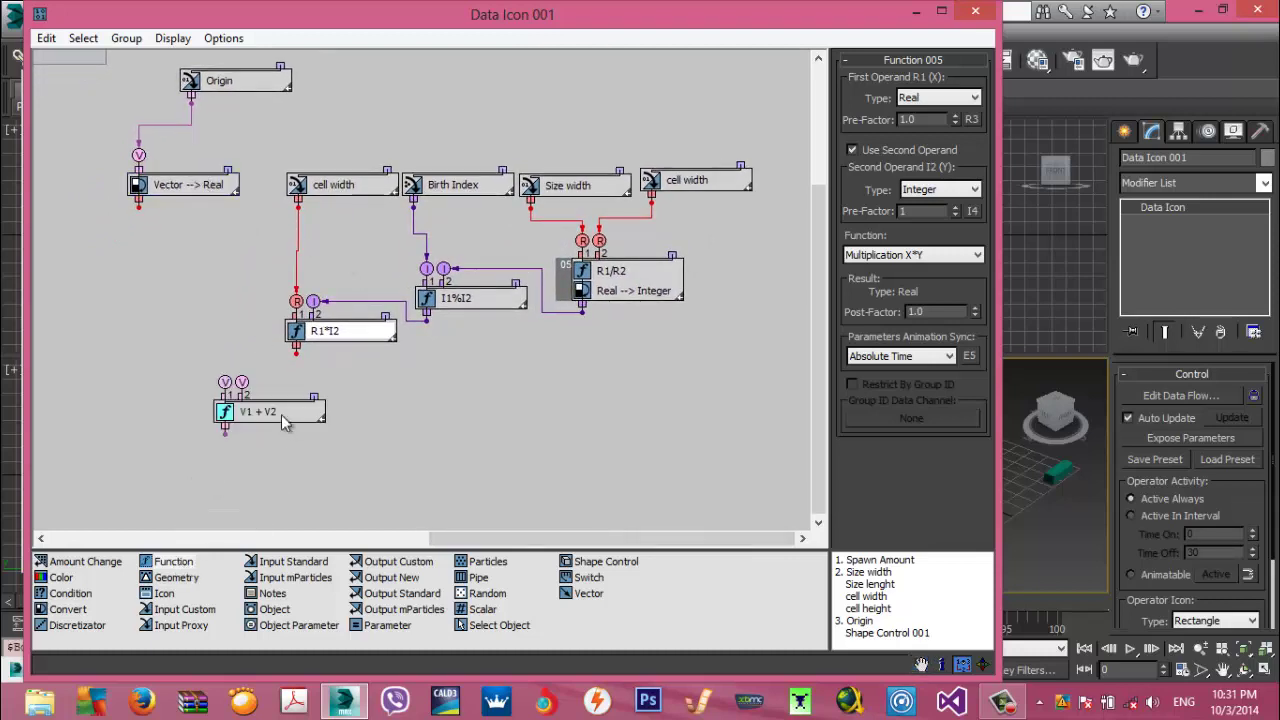
left_click(939, 97)
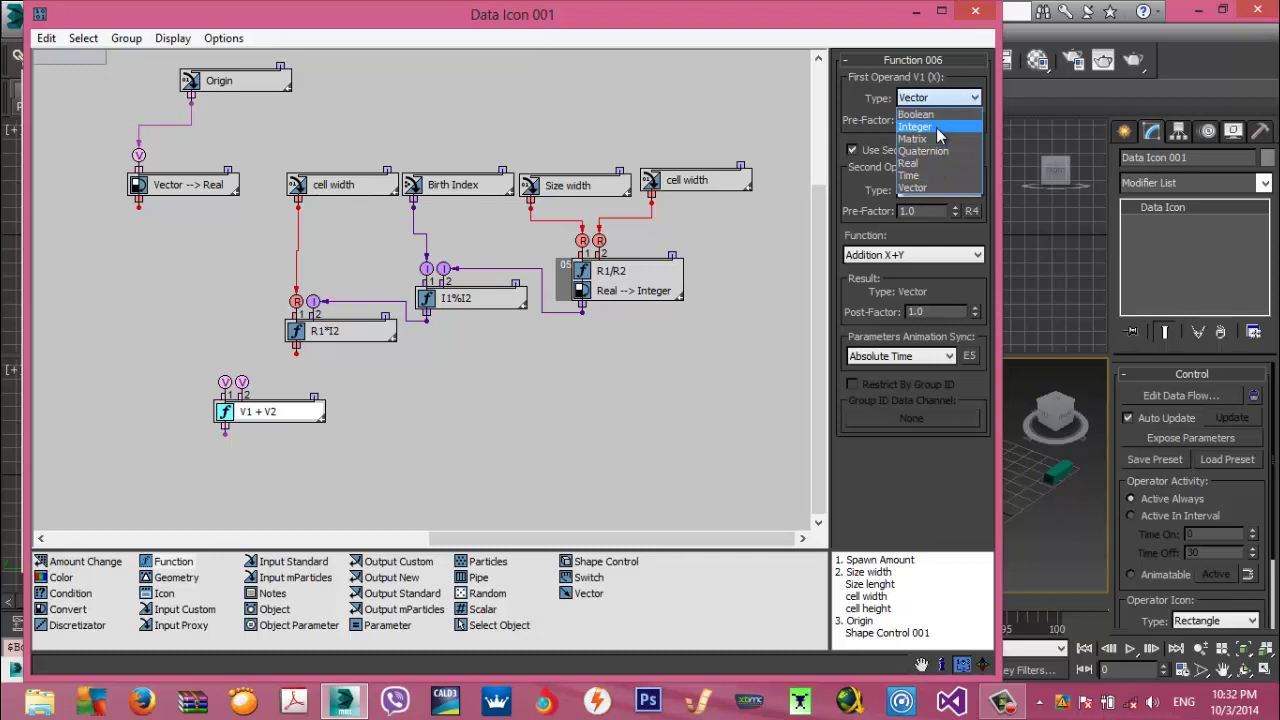
left_click(938, 163)
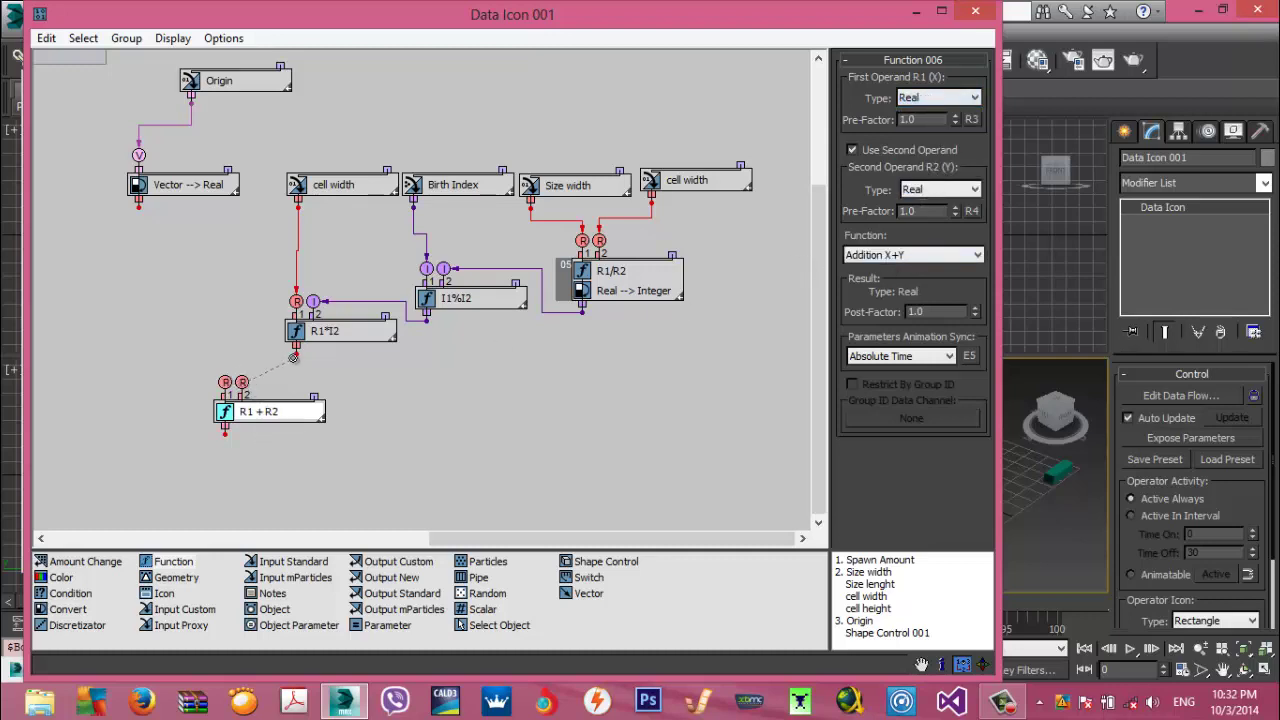
left_click_drag(294, 357, 294, 357)
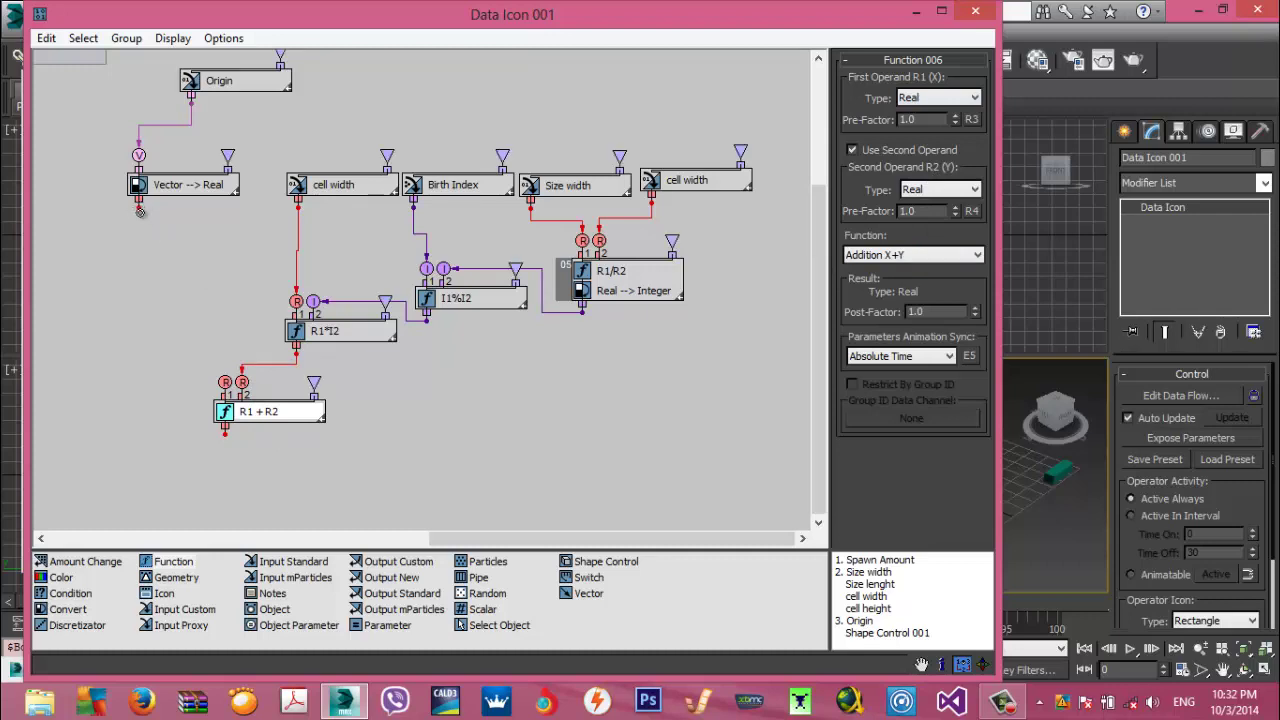
left_click_drag(140, 208, 225, 382)
Add a Convert operator below the R1 + R2 function and set it to Real --> Vector
middle_click_drag(319, 401, 300, 359)
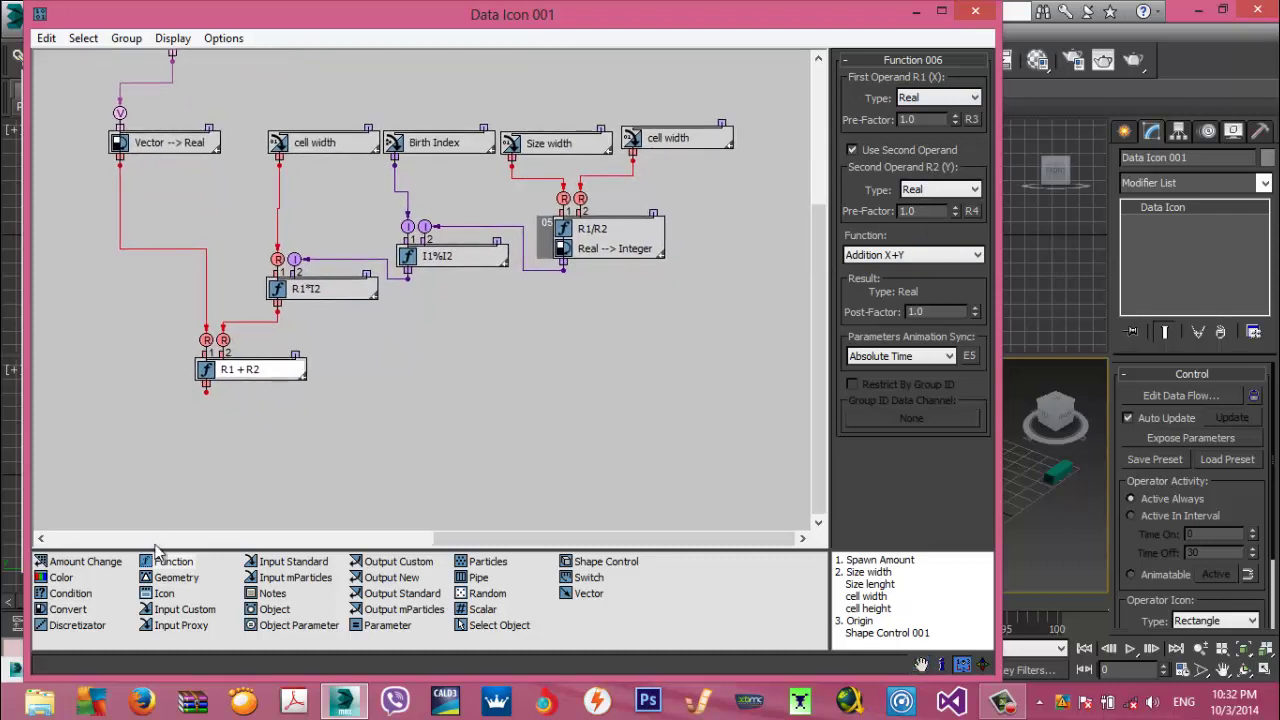
left_click_drag(68, 609, 302, 447)
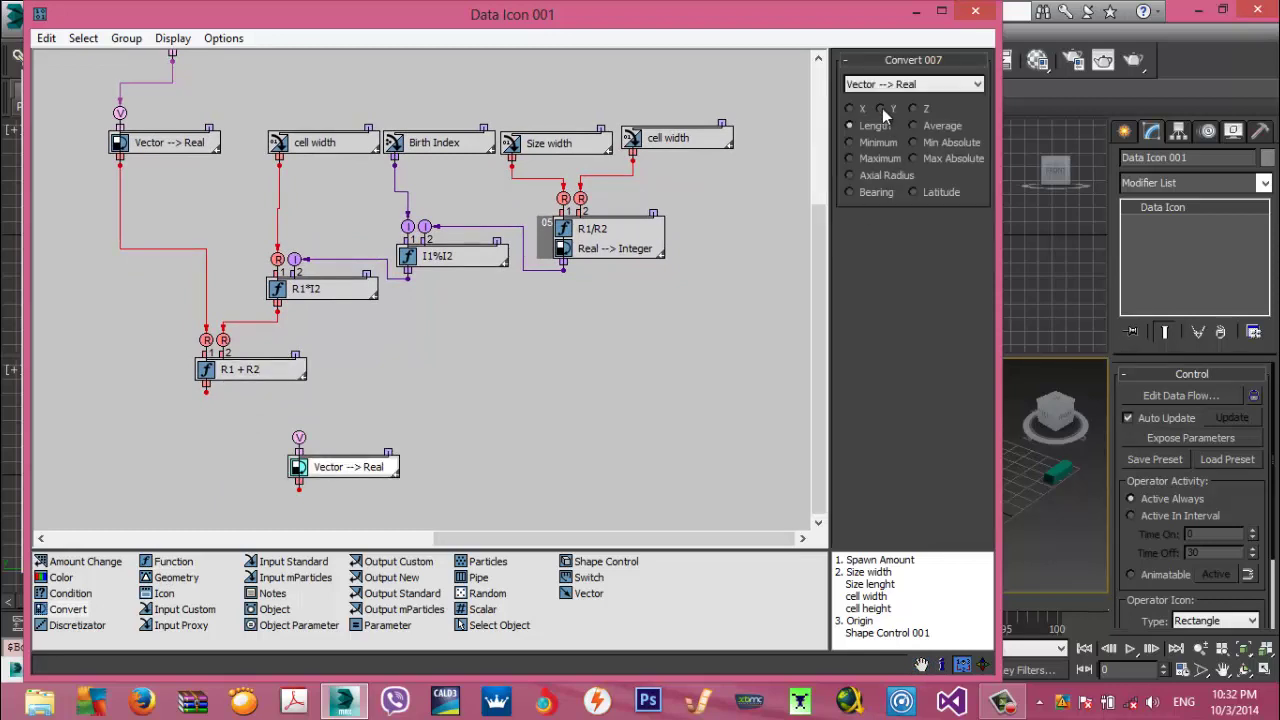
left_click(880, 86)
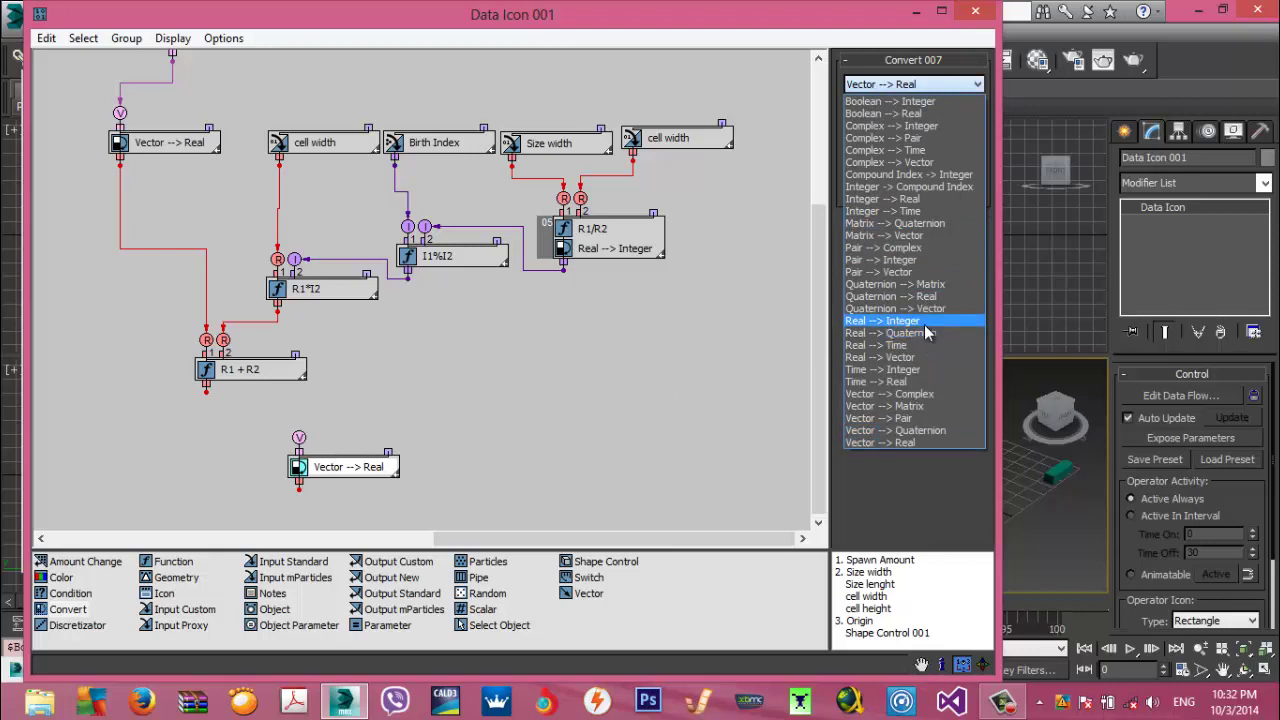
left_click(921, 357)
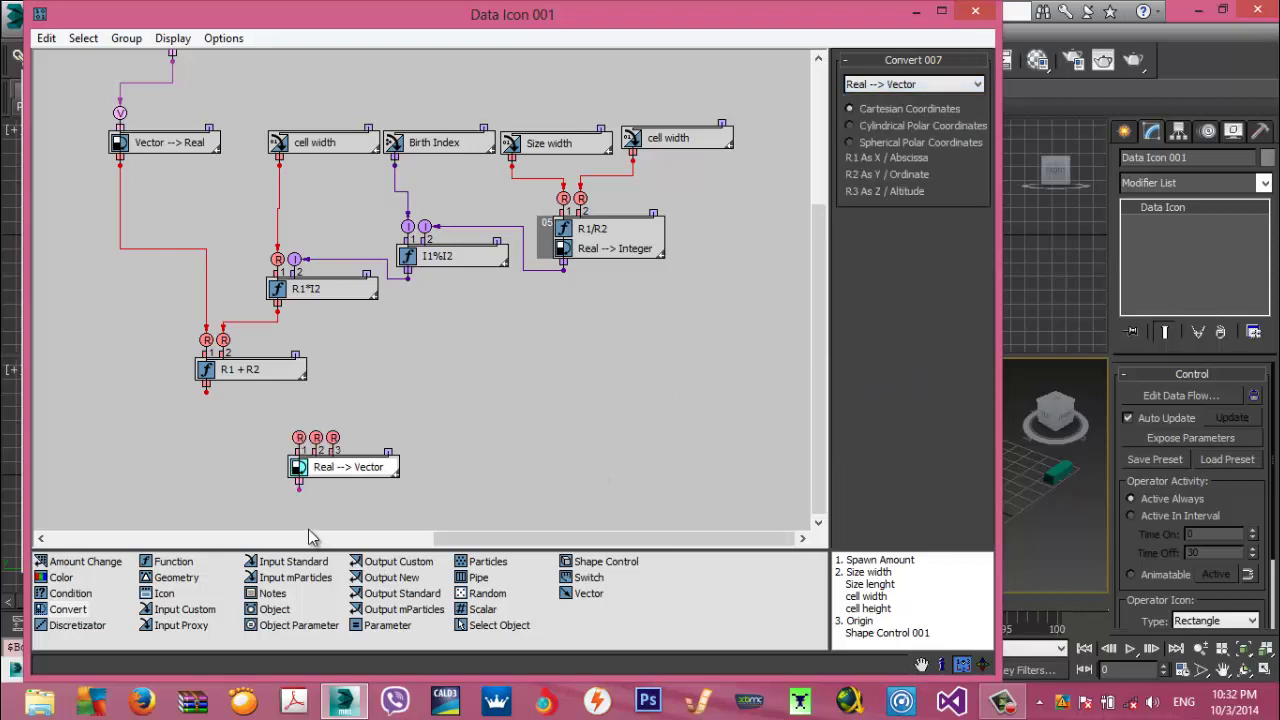
Add a Position Vector standard output fed by Real --> Vector, and wire the R1 + R2 result into that convert's first input
middle_click_drag(342, 440, 350, 378)
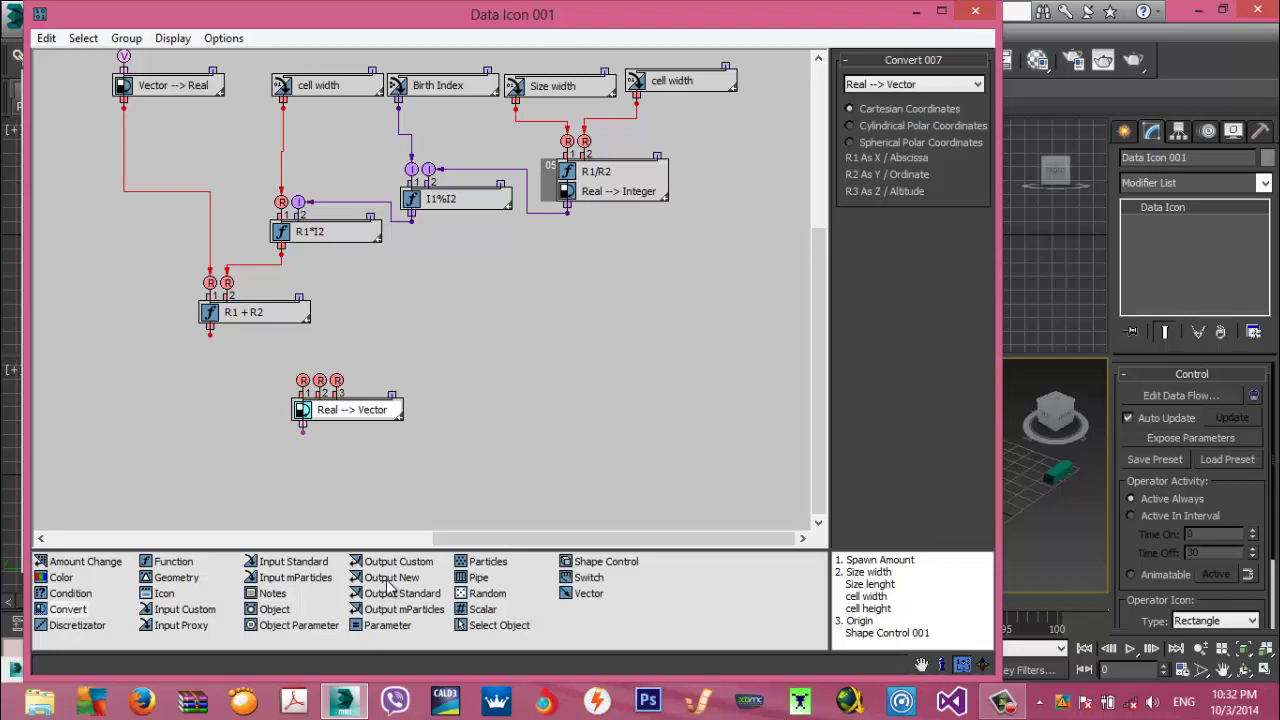
left_click_drag(391, 599, 390, 498)
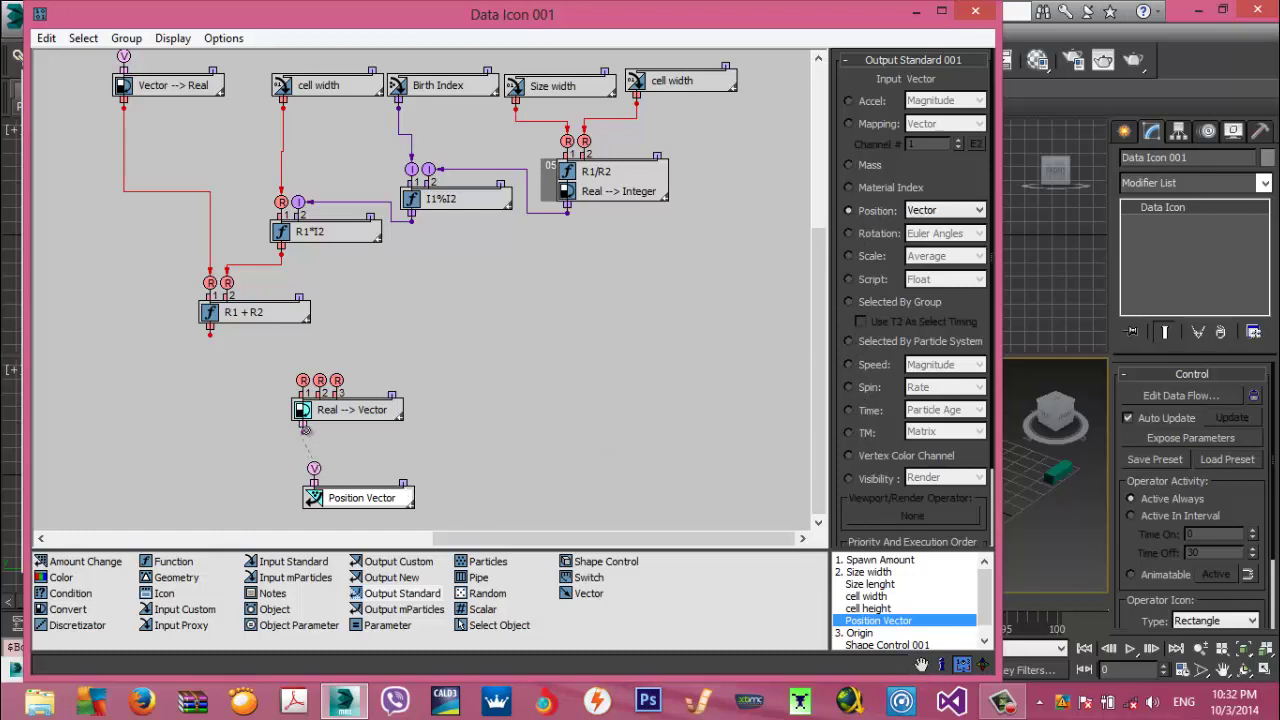
left_click_drag(306, 436, 304, 432)
middle_click_drag(341, 470, 308, 489)
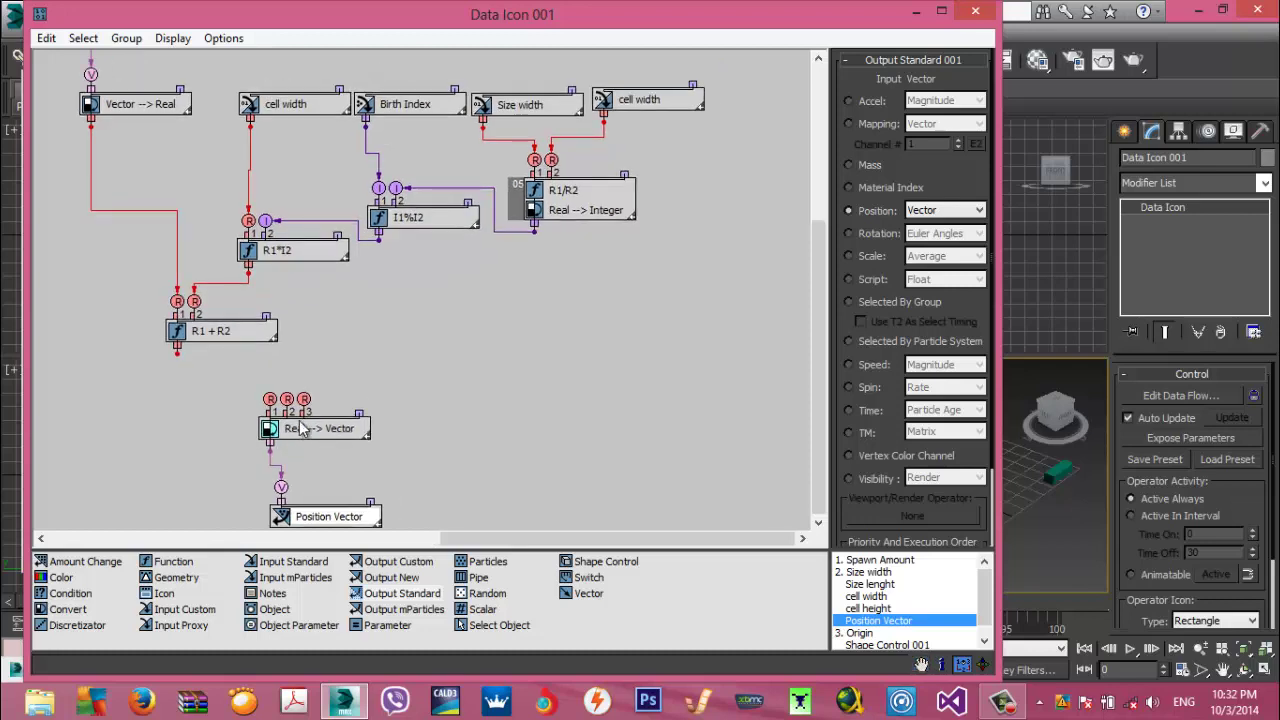
left_click_drag(264, 398, 176, 357)
Add a Vector --> Real convert that extracts Y, placed beyond the last cell width input
middle_click_drag(258, 416, 234, 444)
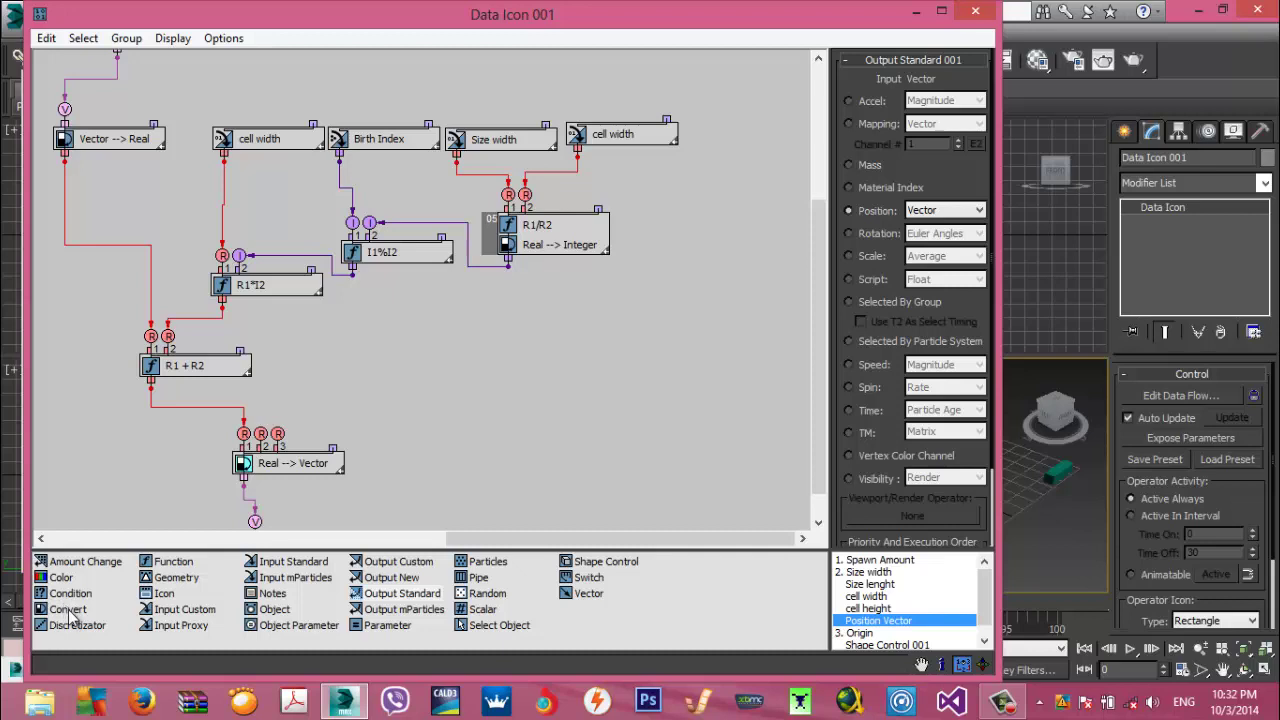
left_click_drag(68, 609, 685, 212)
middle_click_drag(685, 212, 480, 276)
left_click_drag(480, 276, 526, 196)
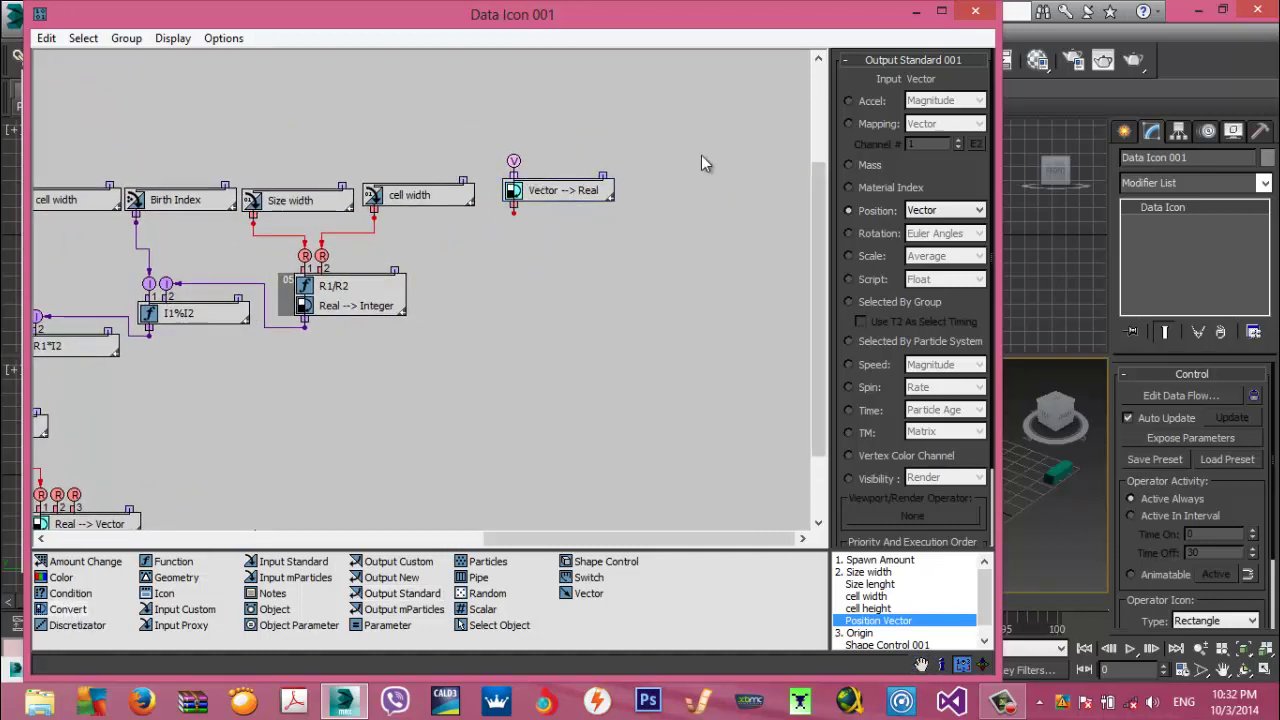
left_click(563, 197)
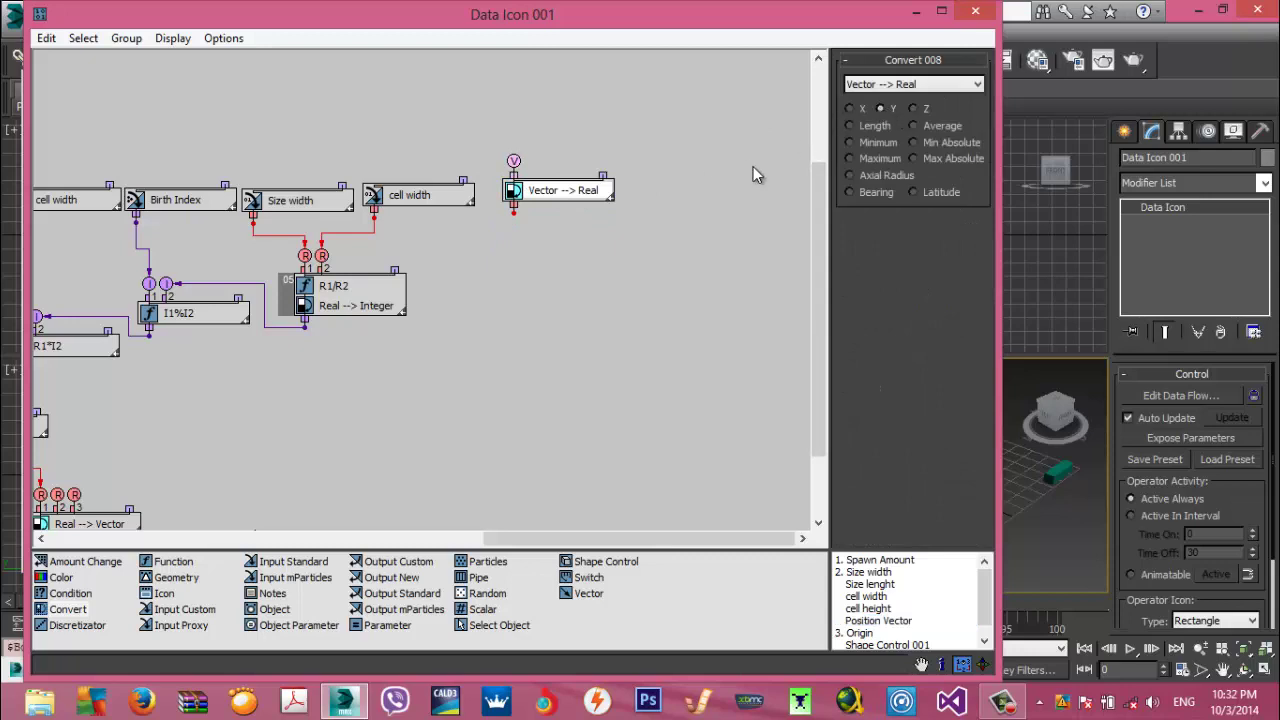
middle_click_drag(682, 192, 590, 257)
Duplicate the Y Vector --> Real convert beside the original and set the copy to extract Z
right_click(455, 251)
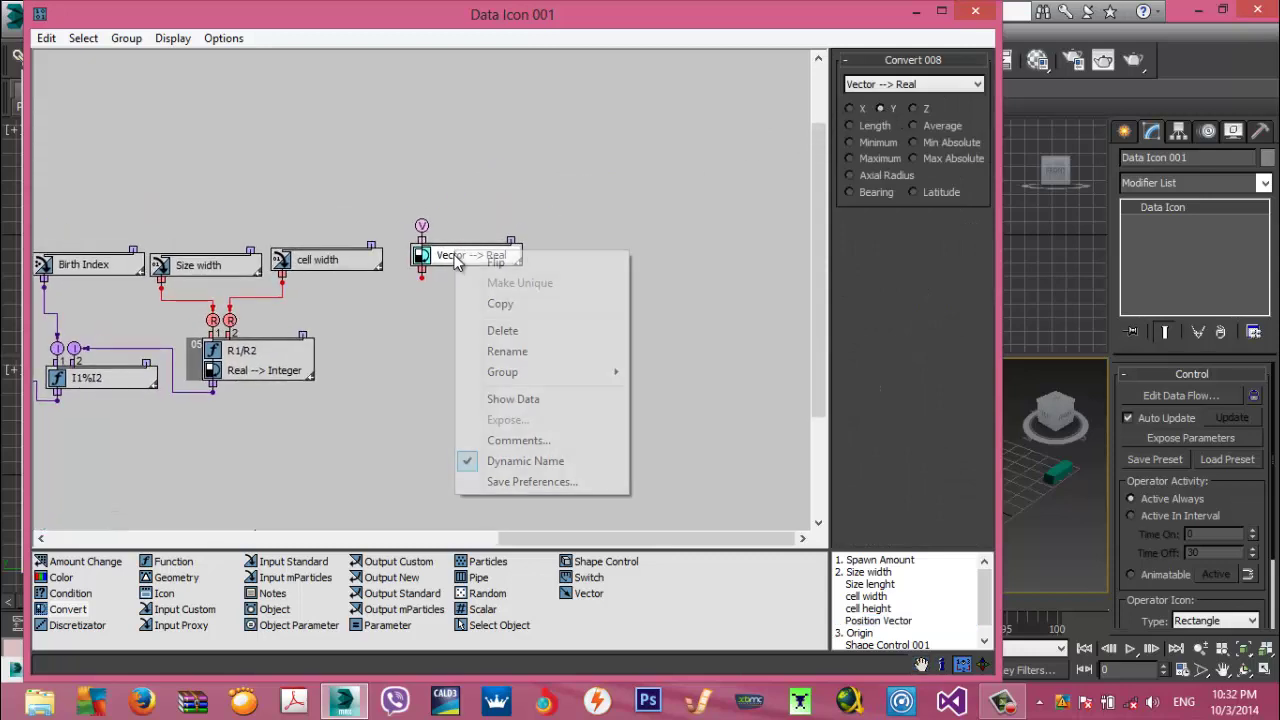
left_click(500, 304)
right_click(534, 231)
left_click(563, 244)
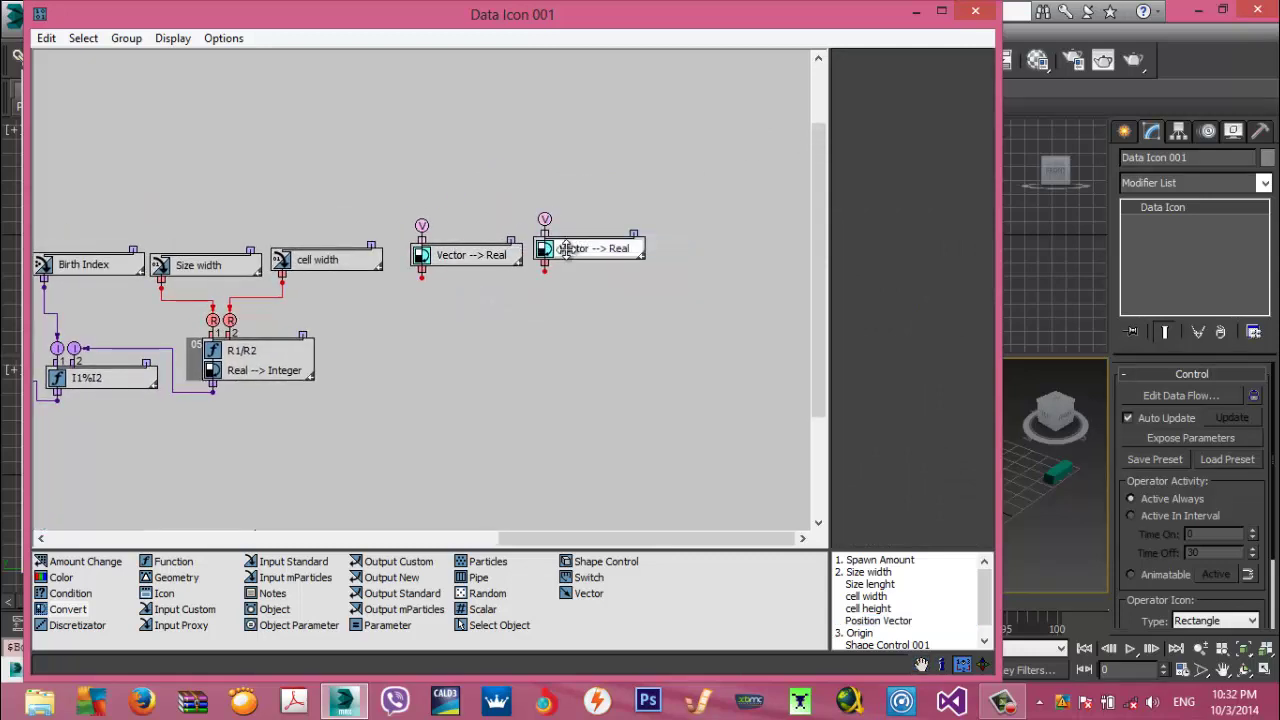
left_click_drag(566, 249, 567, 270)
left_click(500, 250)
left_click(564, 266)
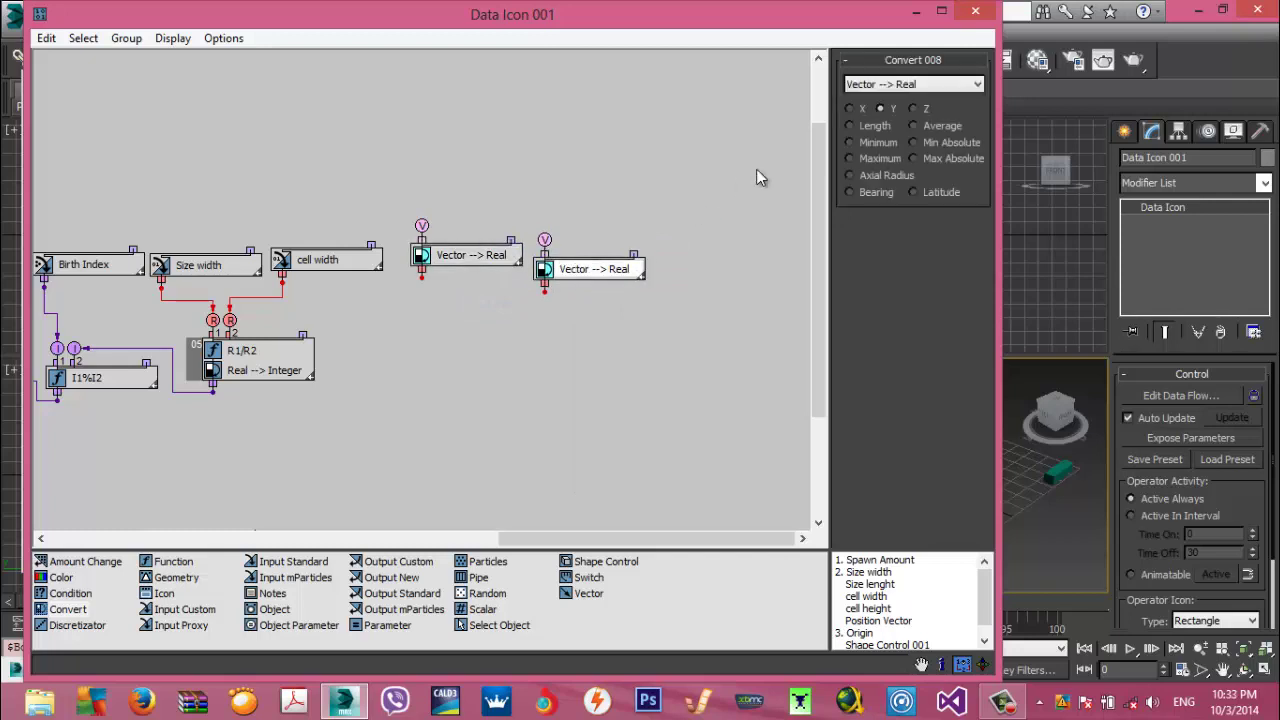
left_click(918, 108)
Maximize the data flow window and wire the Origin output to both the Y and Z Vector --> Real converts
middle_click_drag(637, 275, 789, 295)
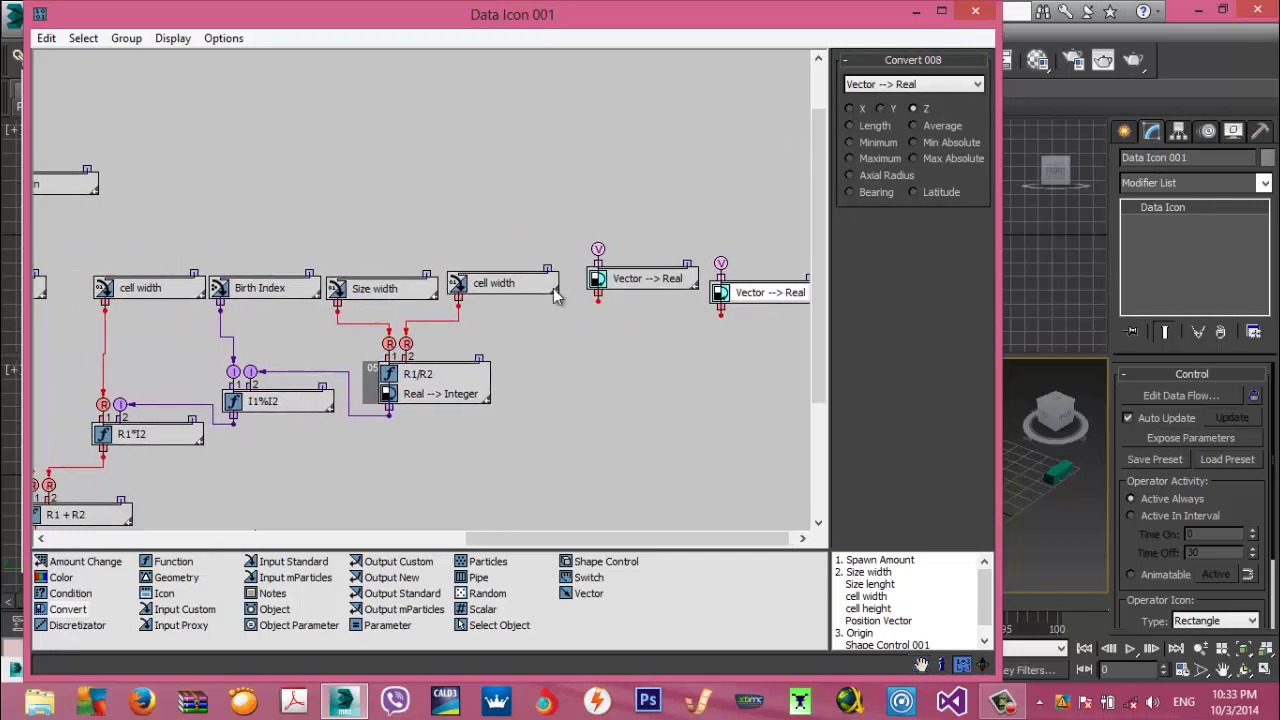
middle_click_drag(556, 289, 616, 296)
left_click(941, 11)
middle_click_drag(745, 285, 889, 296)
left_click_drag(171, 208, 770, 258)
left_click_drag(171, 208, 477, 223)
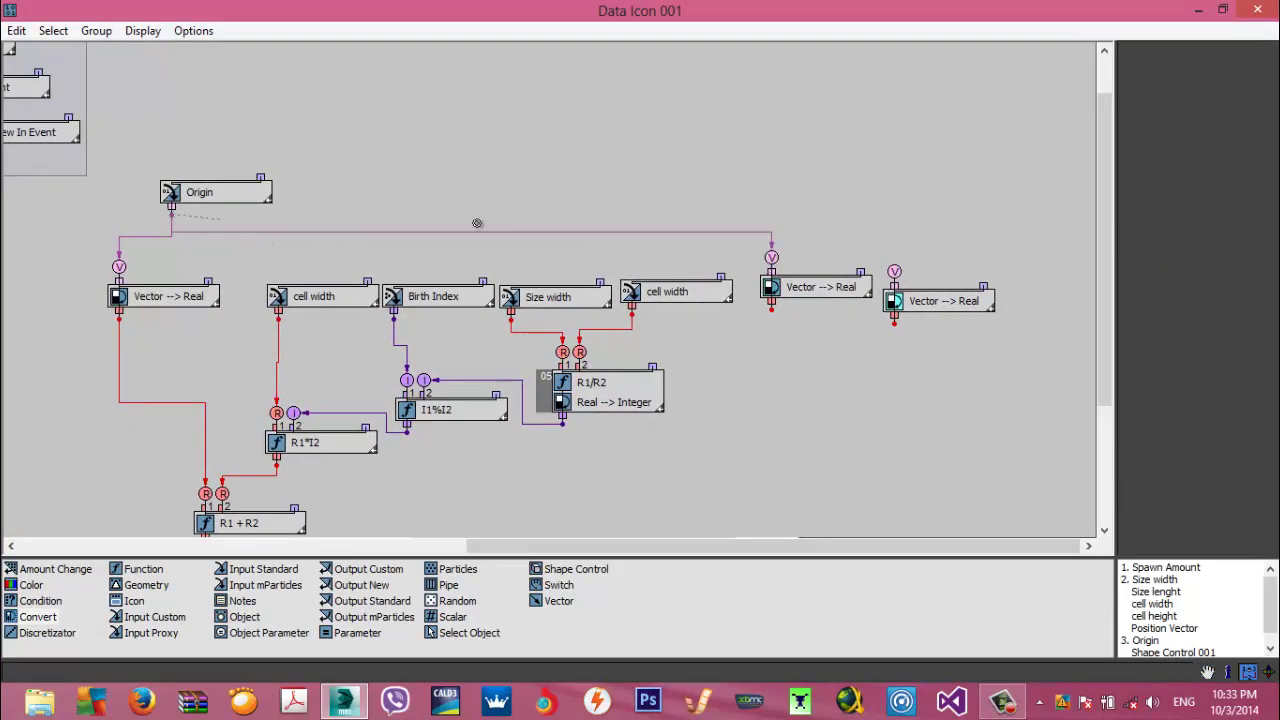
left_click_drag(873, 250, 894, 271)
left_click_drag(183, 219, 172, 209)
Wire the Y convert into the second input and the Z convert into the third input of Real --> Vector
middle_click_drag(303, 314, 242, 130)
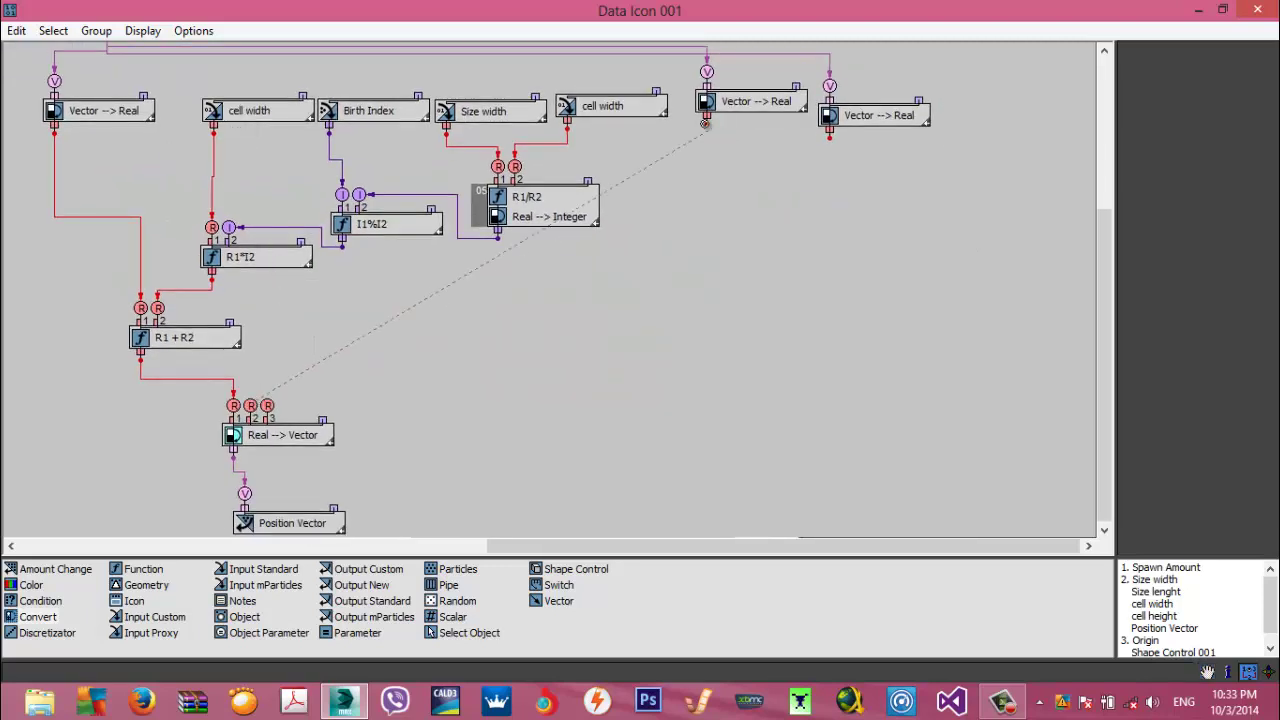
left_click(706, 122)
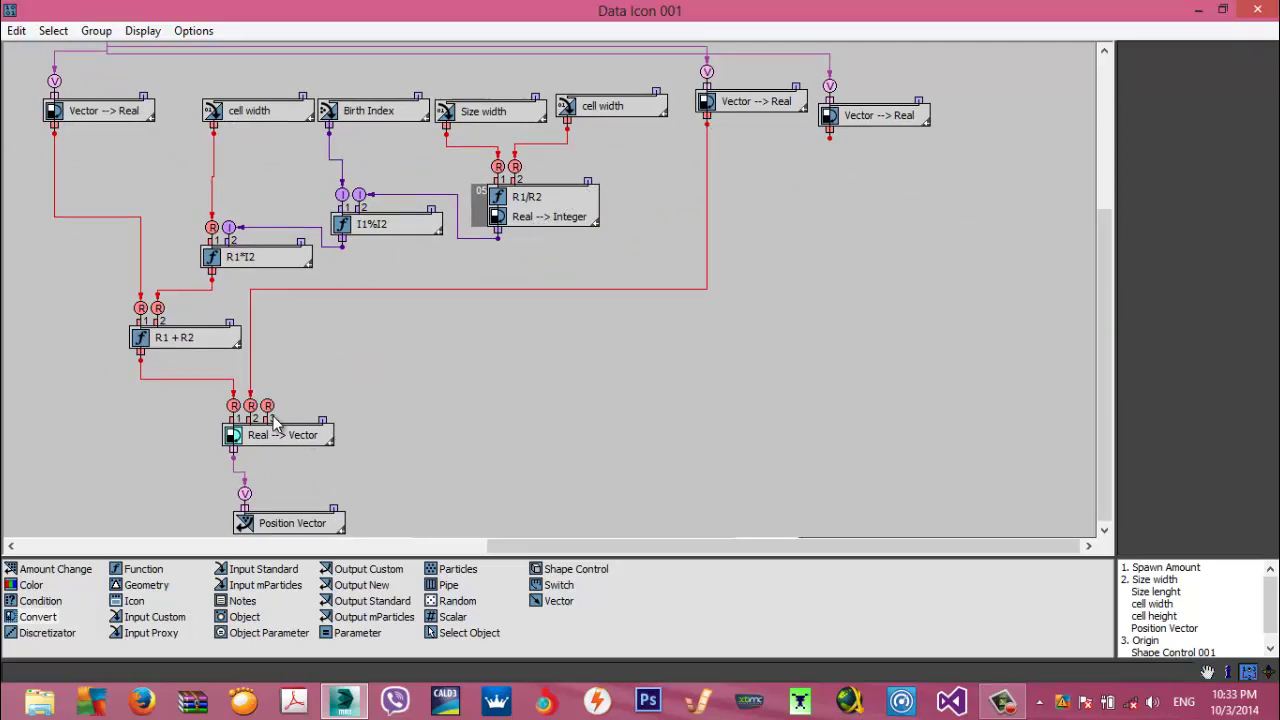
left_click(828, 142)
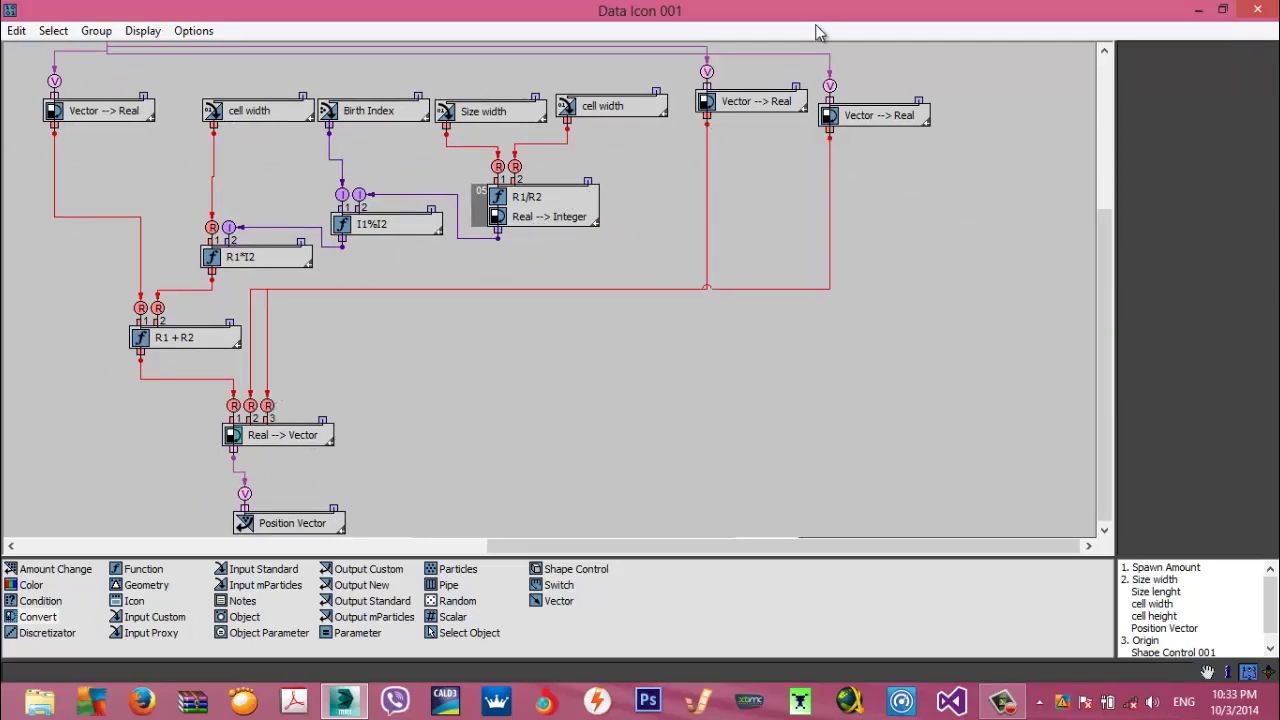
Restore the data flow window to its smaller size and stack the Position Vector output directly under Real --> Vector
left_click_drag(820, 14, 596, 37)
middle_click_drag(592, 243, 563, 106)
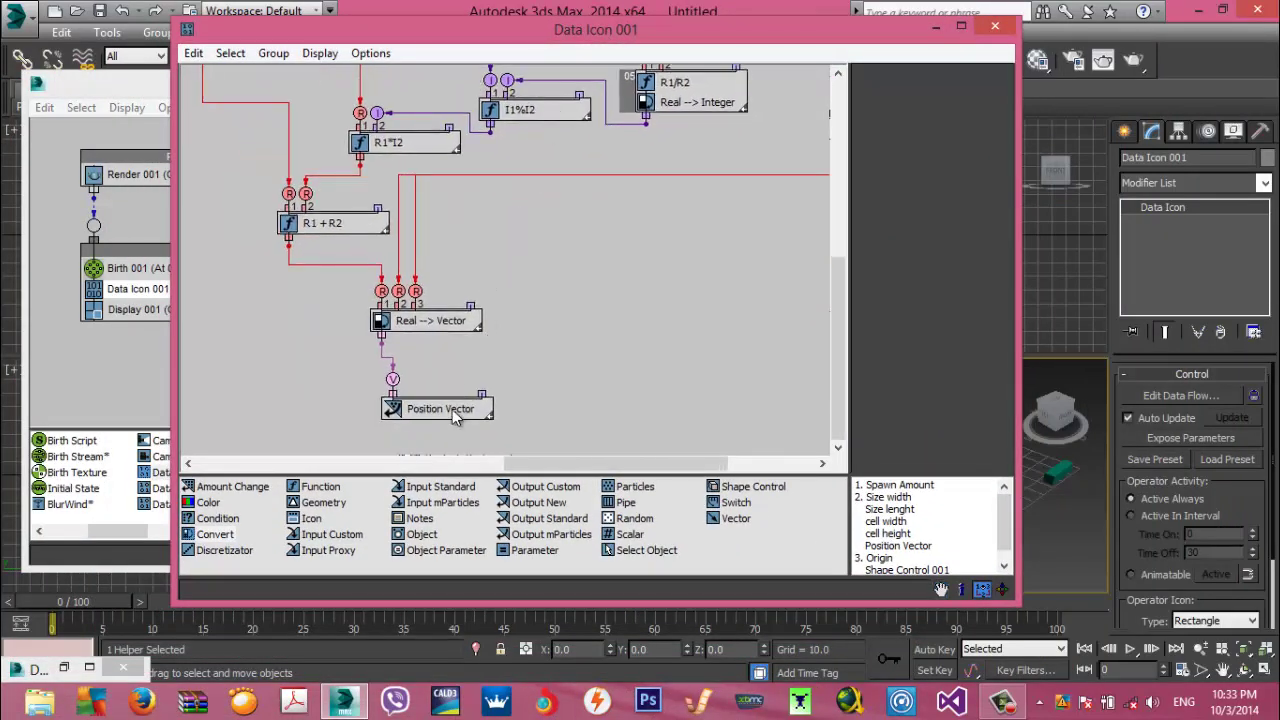
left_click_drag(428, 372, 430, 334)
middle_click_drag(450, 300, 327, 437)
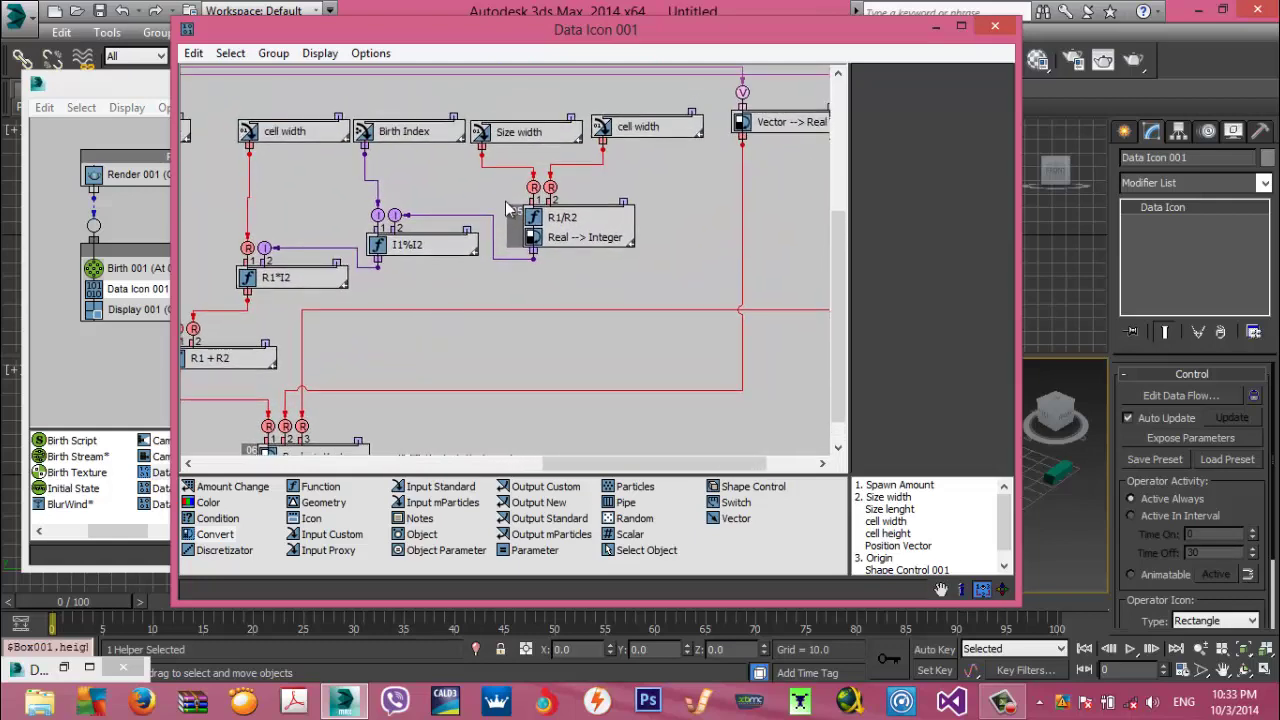
Save the scene to the Desktop as tut01
left_click_drag(606, 48, 571, 427)
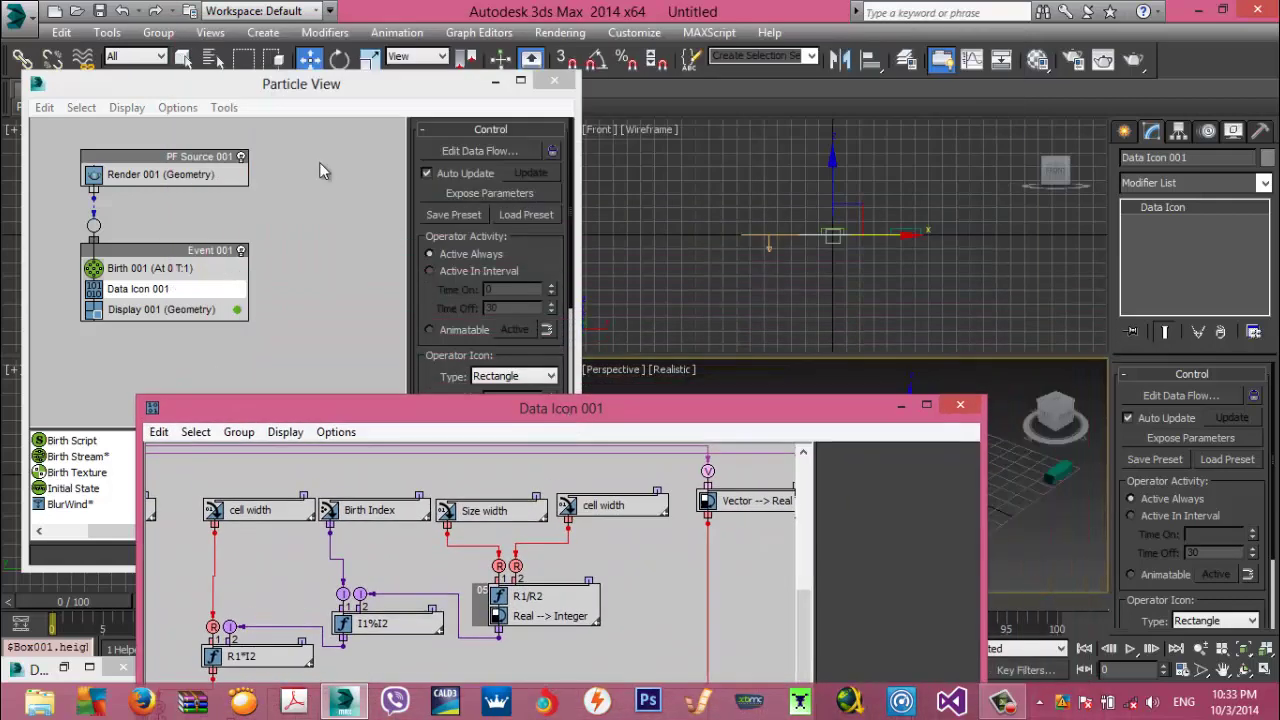
left_click(99, 10)
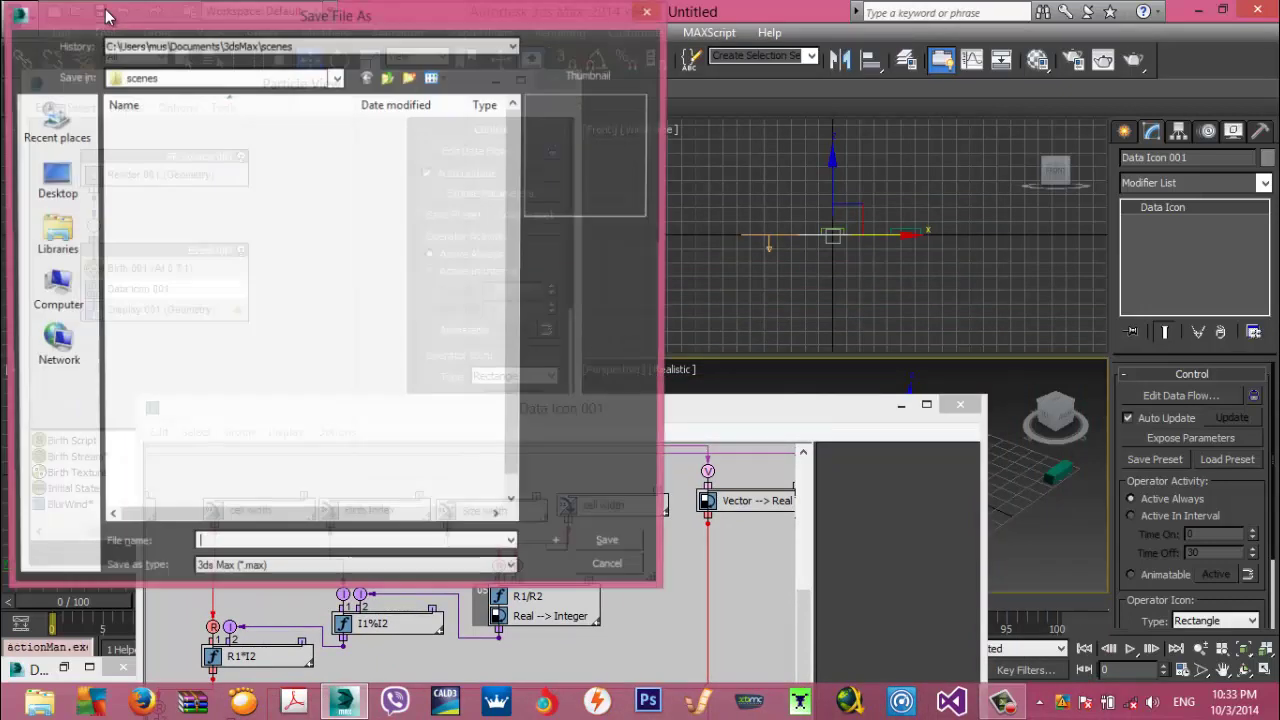
left_click(54, 180)
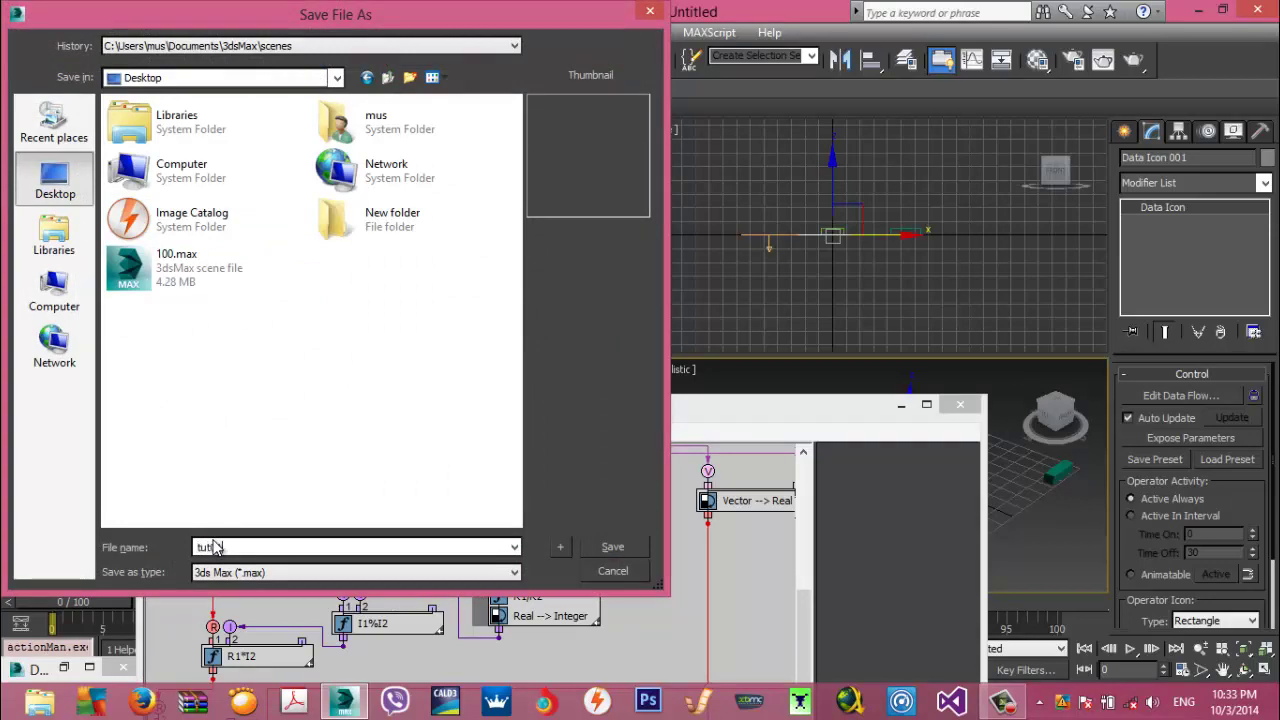
left_click(213, 547)
type("tut01")
key("Return")
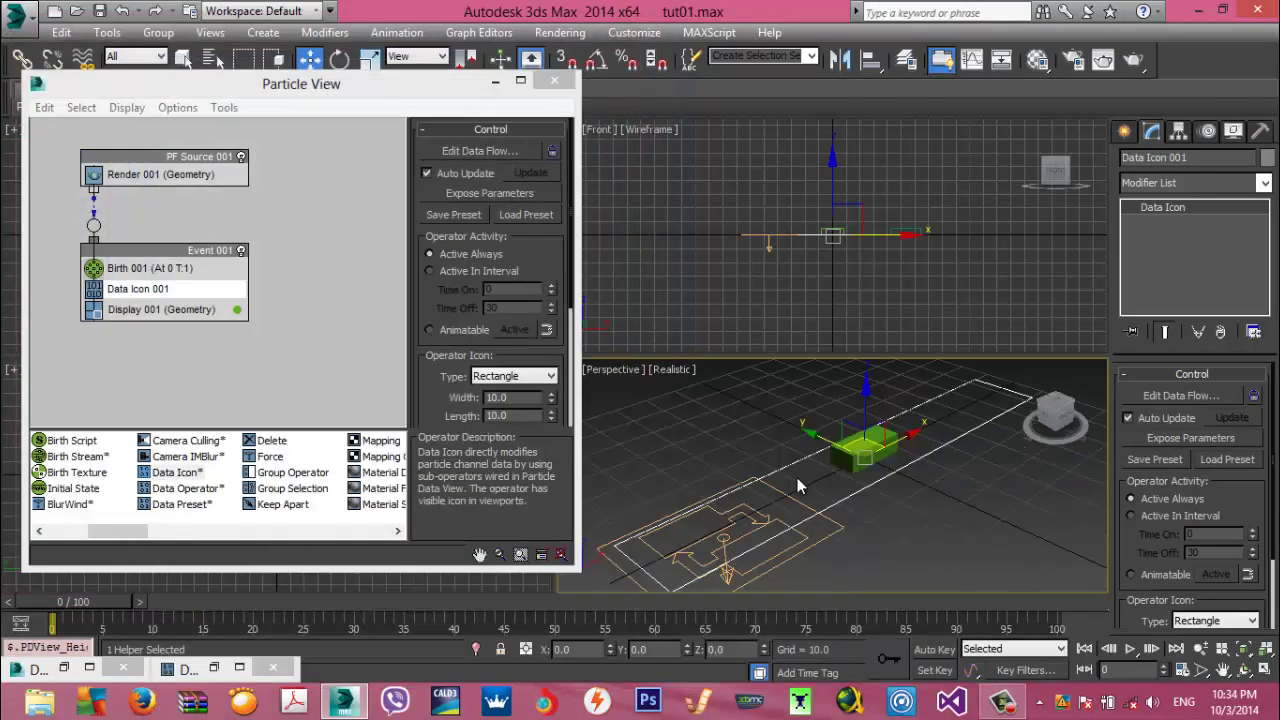
Advance the animation to frame 1 and show the row of bricks unobstructed in a maximized Perspective viewport
key("q")
key("period")
key("w")
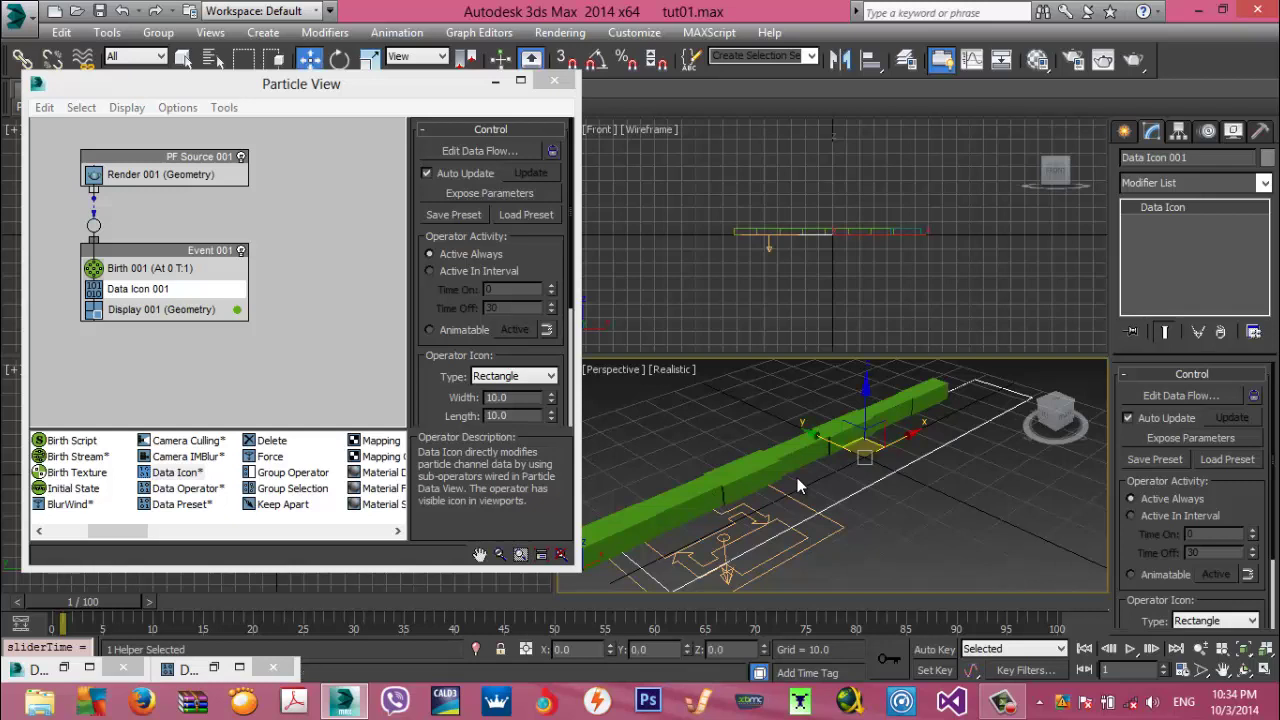
middle_click_drag(797, 478, 872, 461)
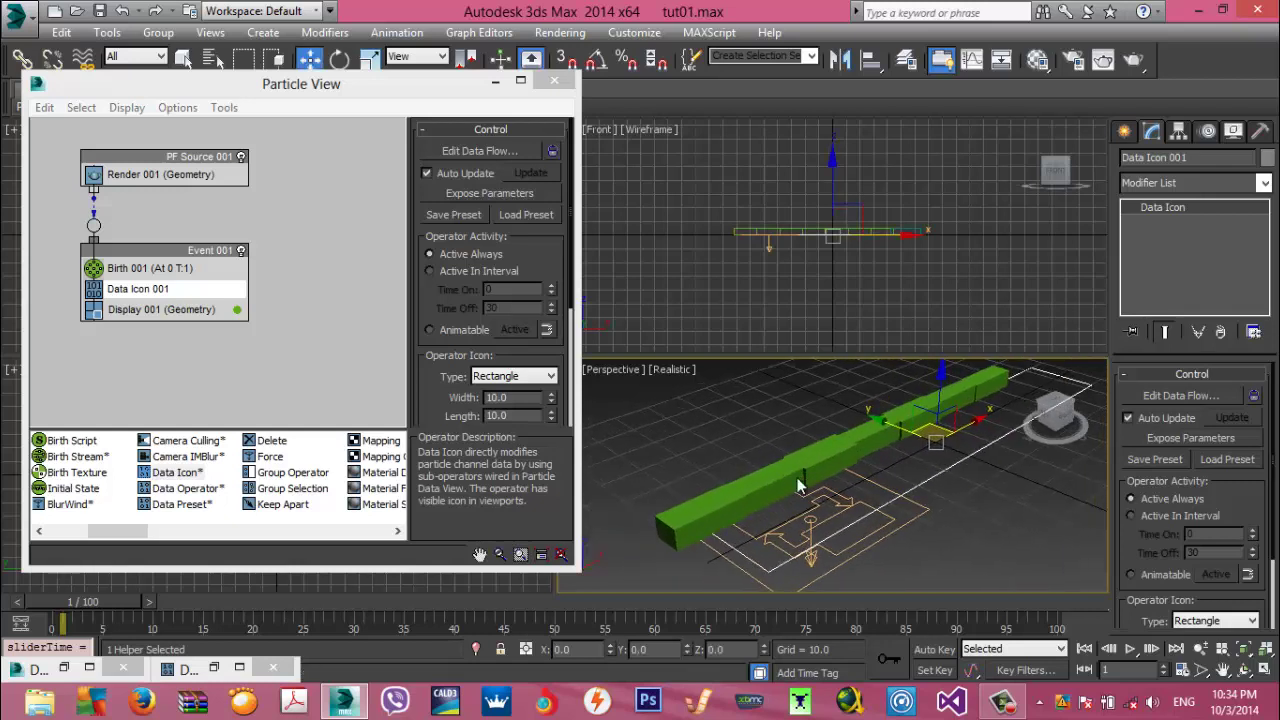
key("alt+w")
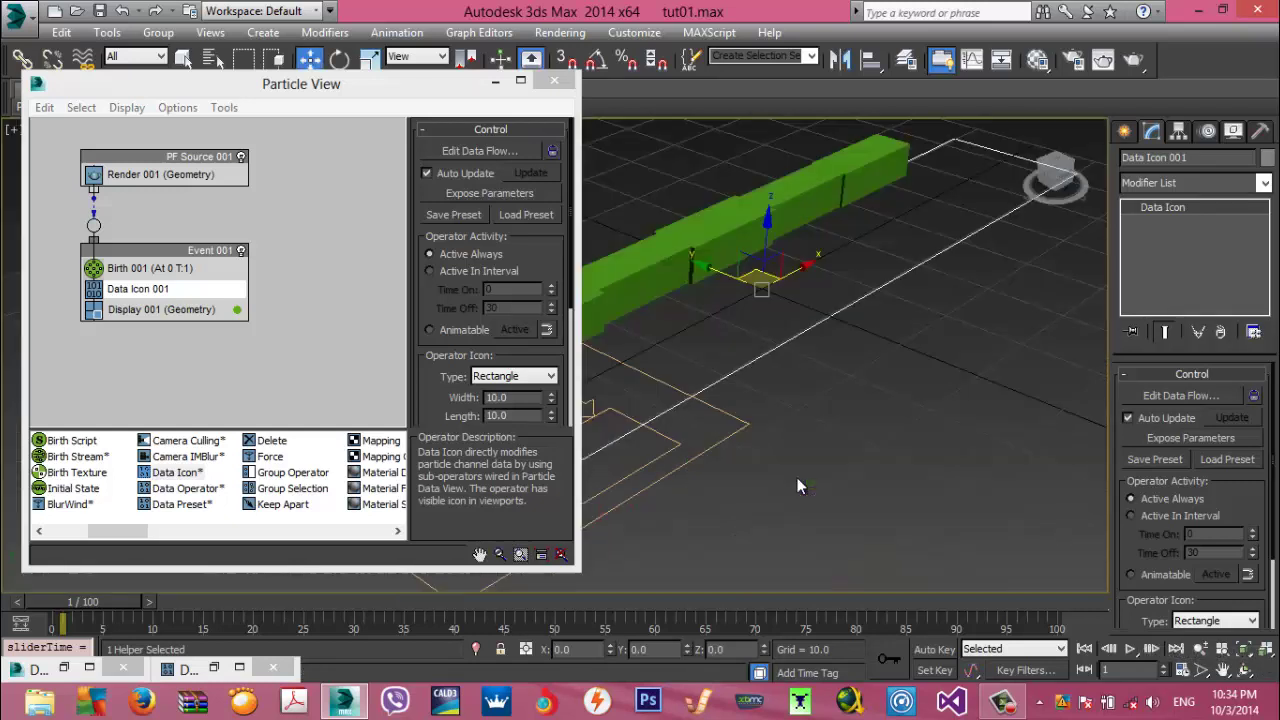
left_click_drag(301, 84, 913, 509)
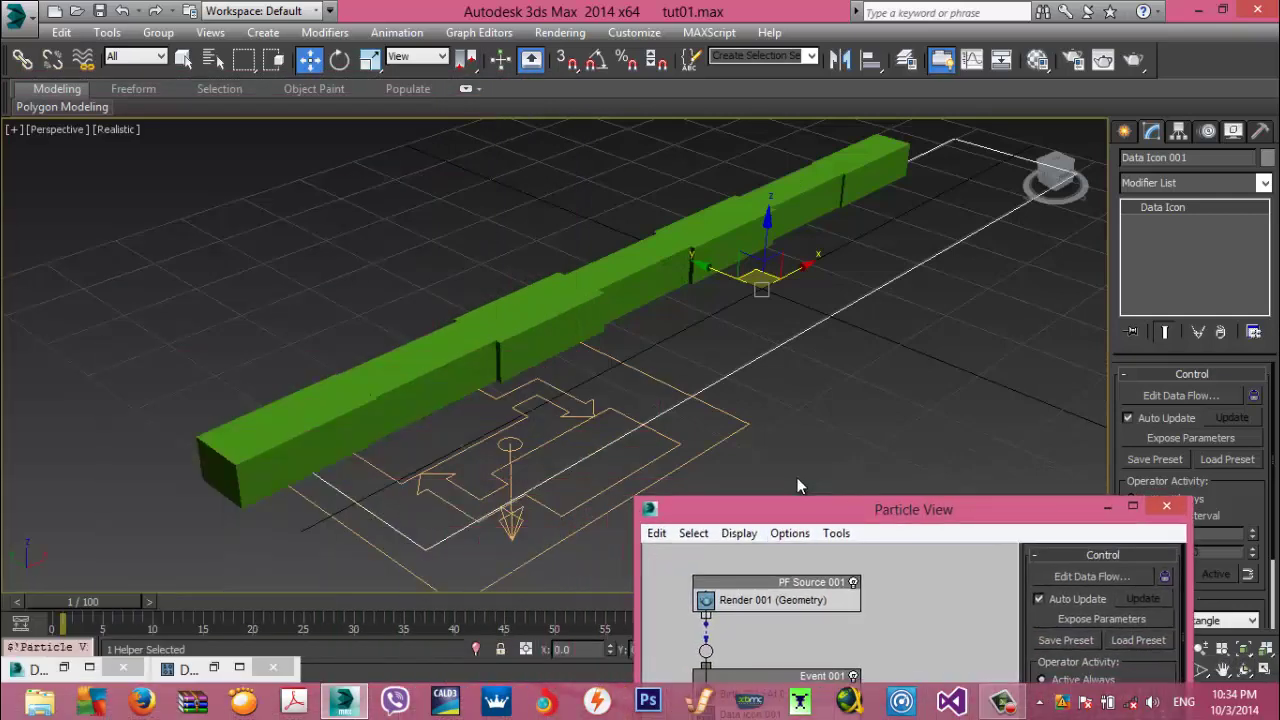
Scrub the timeline to frame 5 and turn on Edged Faces display in the Perspective viewport
left_click_drag(83, 602, 121, 602)
scroll(400, 456, "down", 3)
scroll(797, 480, "up", 6)
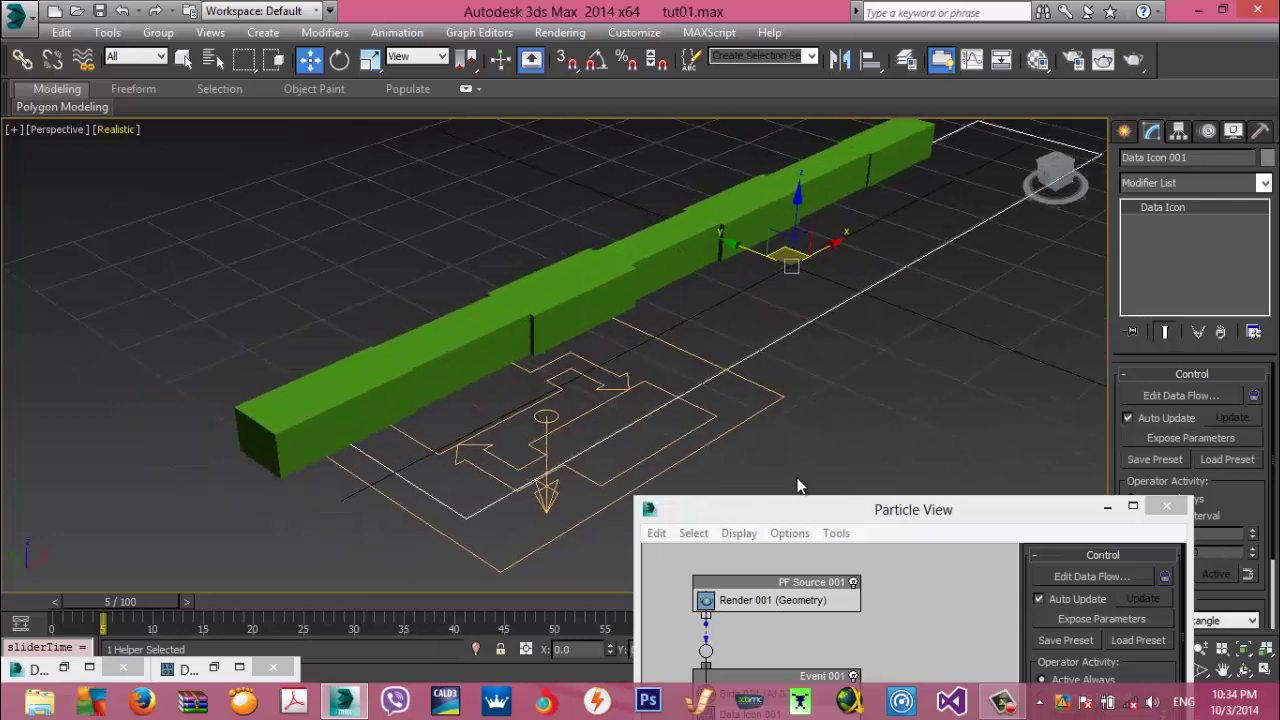
left_click(120, 131)
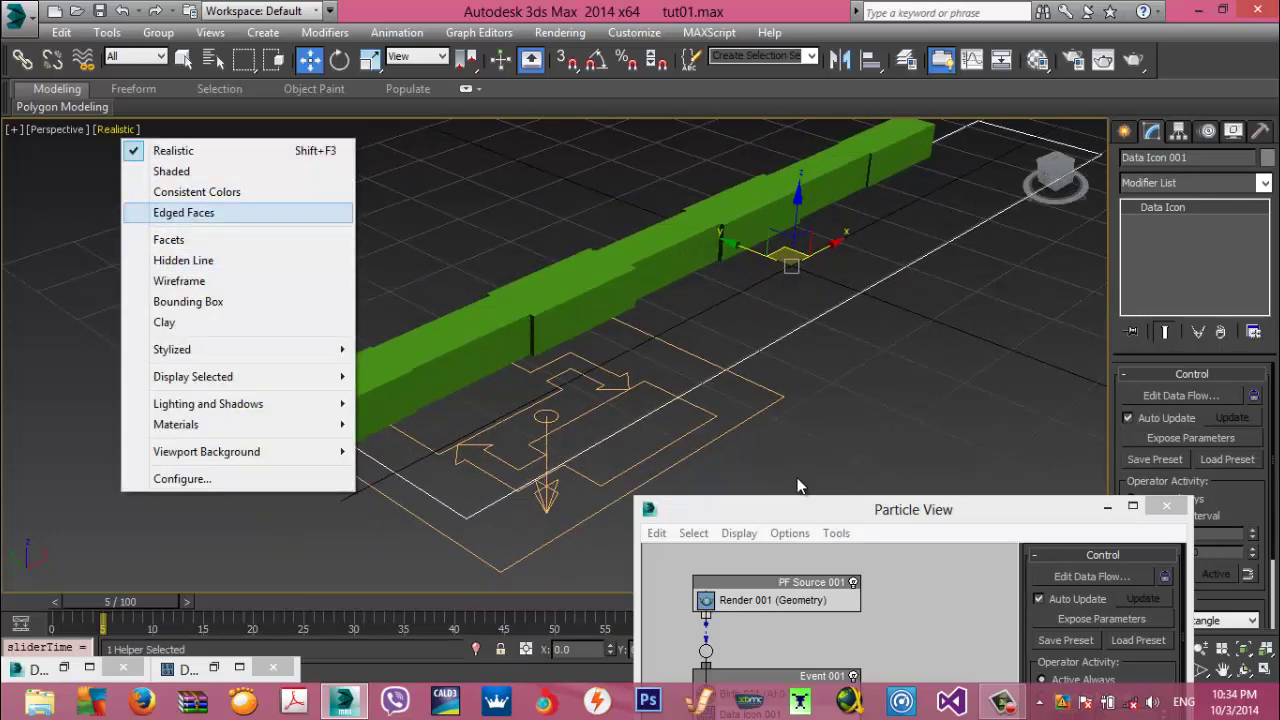
left_click(184, 213)
middle_click_drag(798, 486, 696, 489)
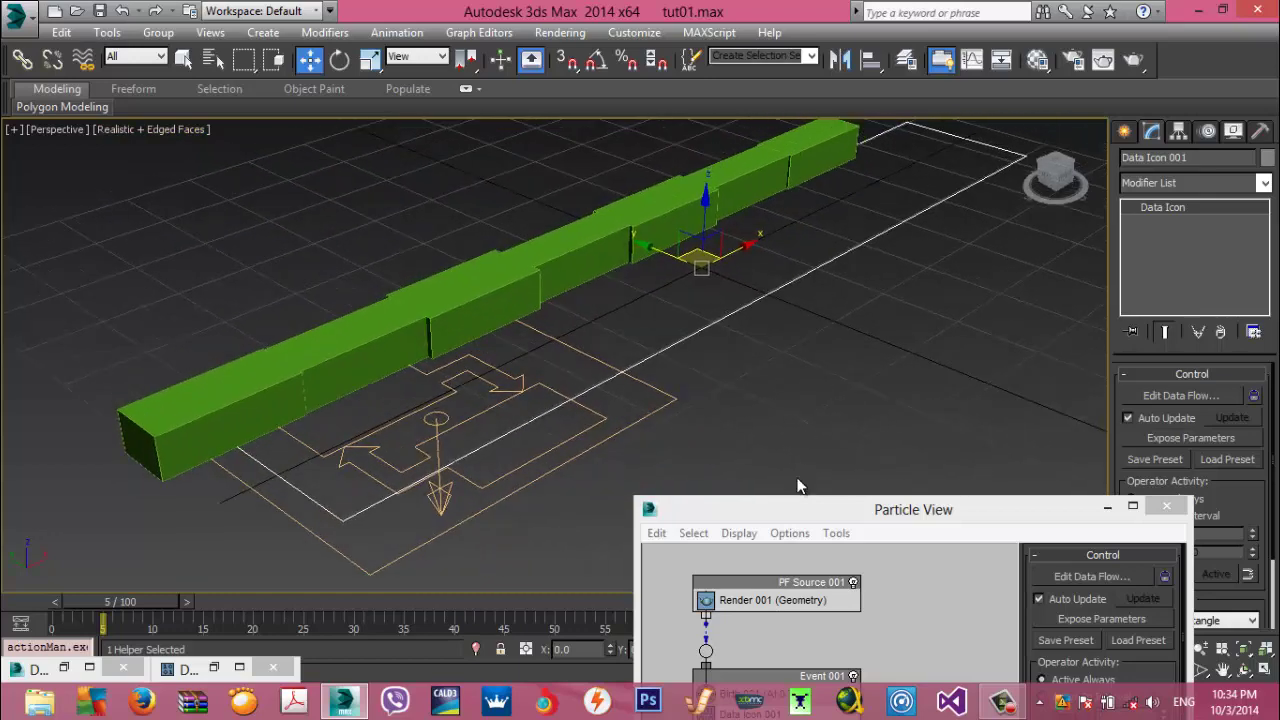
Bring Particle View back beside the bricks and set the Data Icon's Min Length parameter to 8
mouse_move(800, 509)
left_mouse_down()
mouse_move(745, 323)
mouse_move(321, 220)
mouse_move(122, 139)
left_mouse_up()
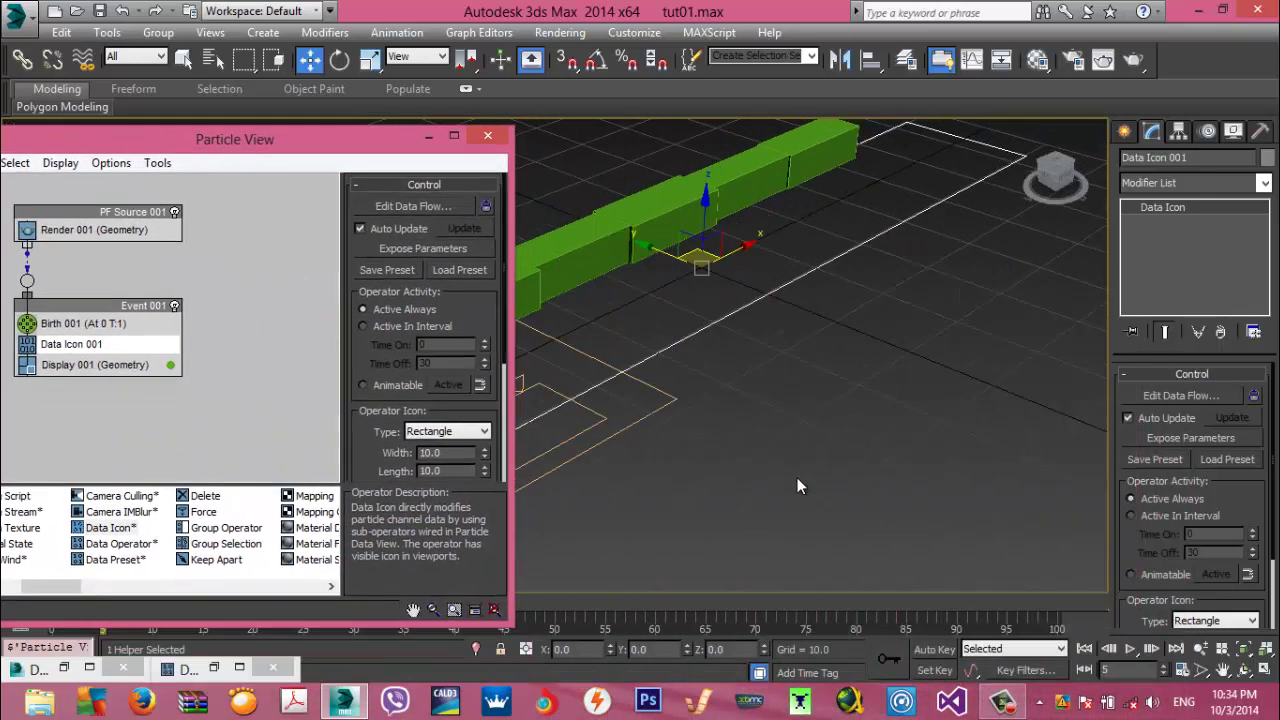
mouse_move(797, 478)
middle_mouse_down()
mouse_move(908, 505)
mouse_move(804, 480)
middle_mouse_up()
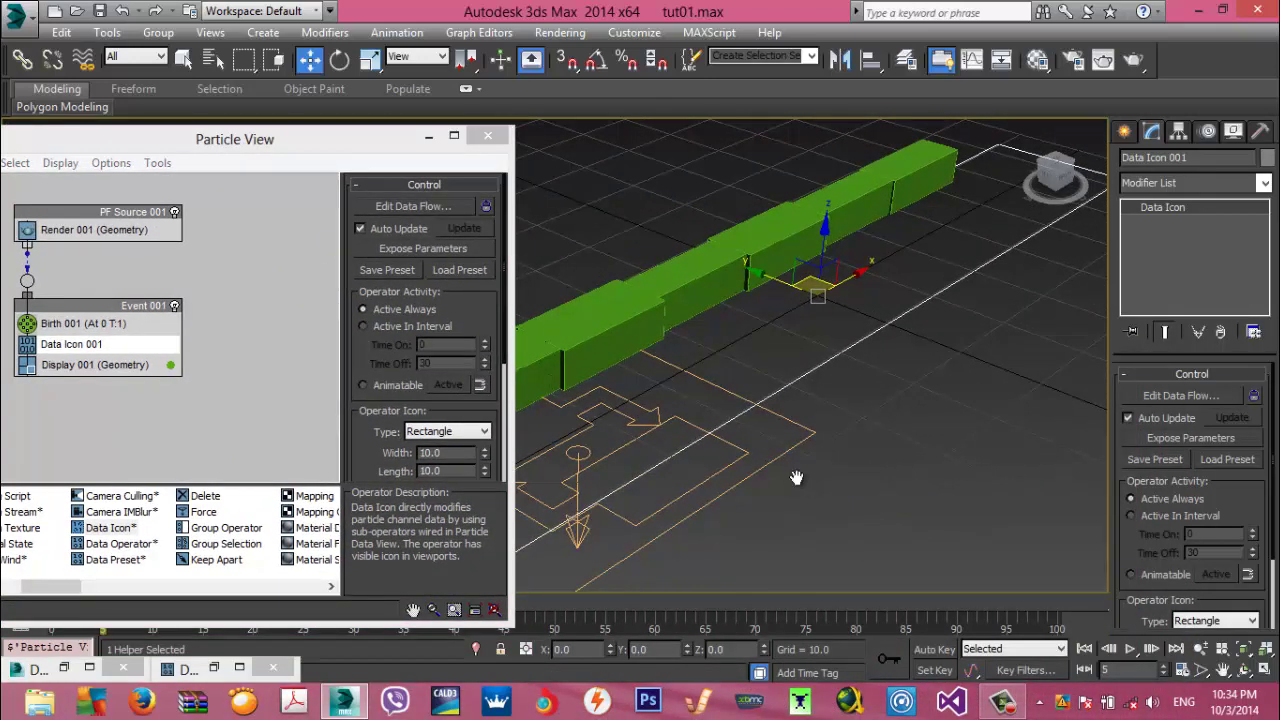
left_click_drag(380, 440, 380, 251)
scroll(796, 477, "down", 3)
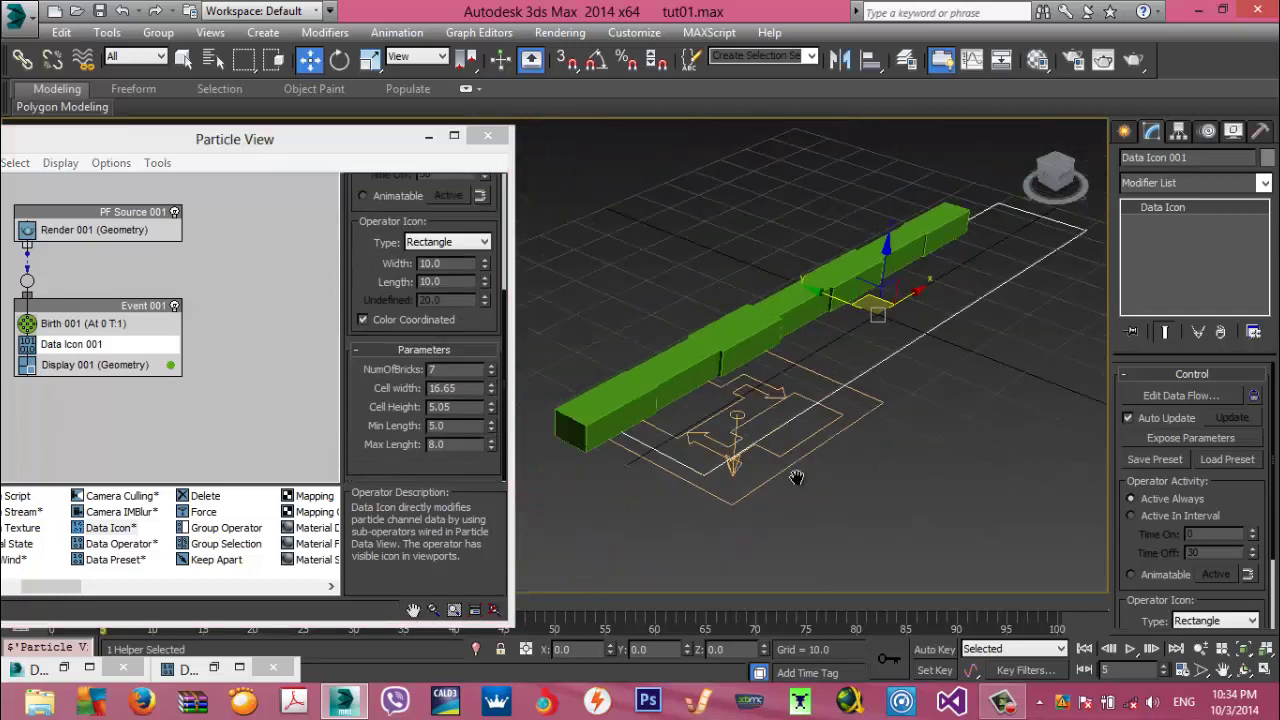
scroll(796, 477, "down", 1)
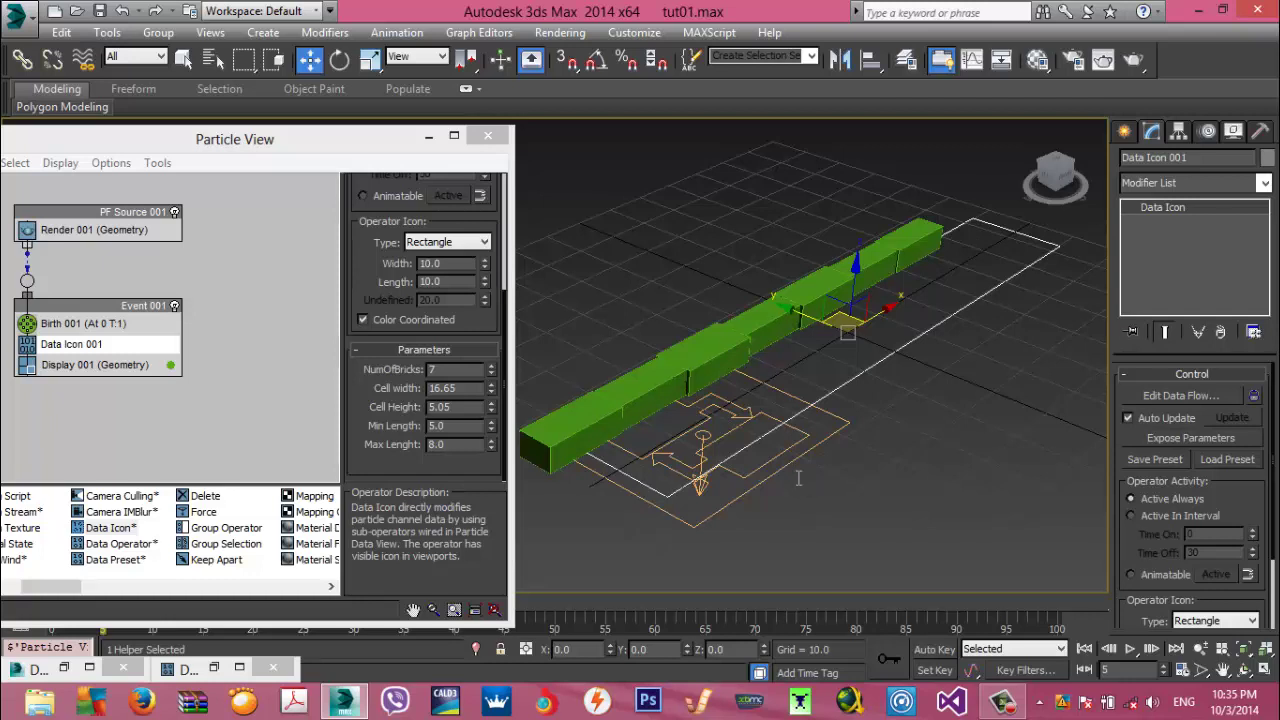
left_click(446, 426)
double_click(437, 426)
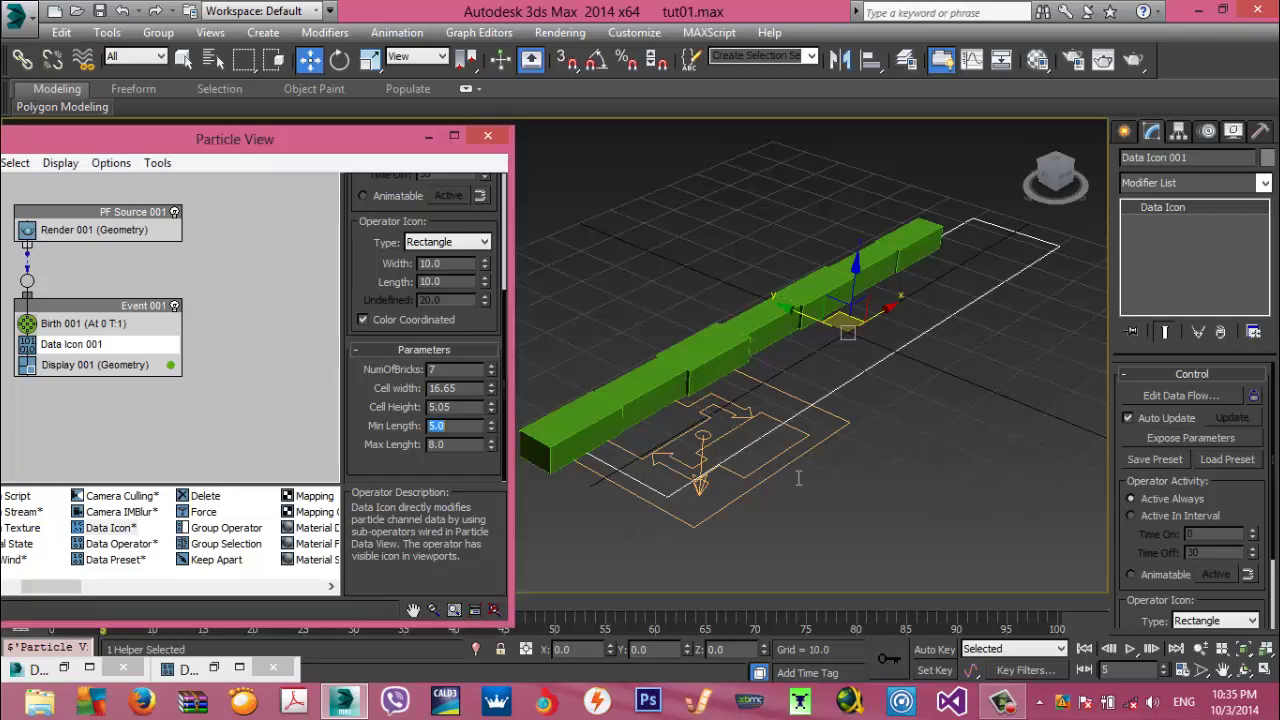
type("8")
key("Return")
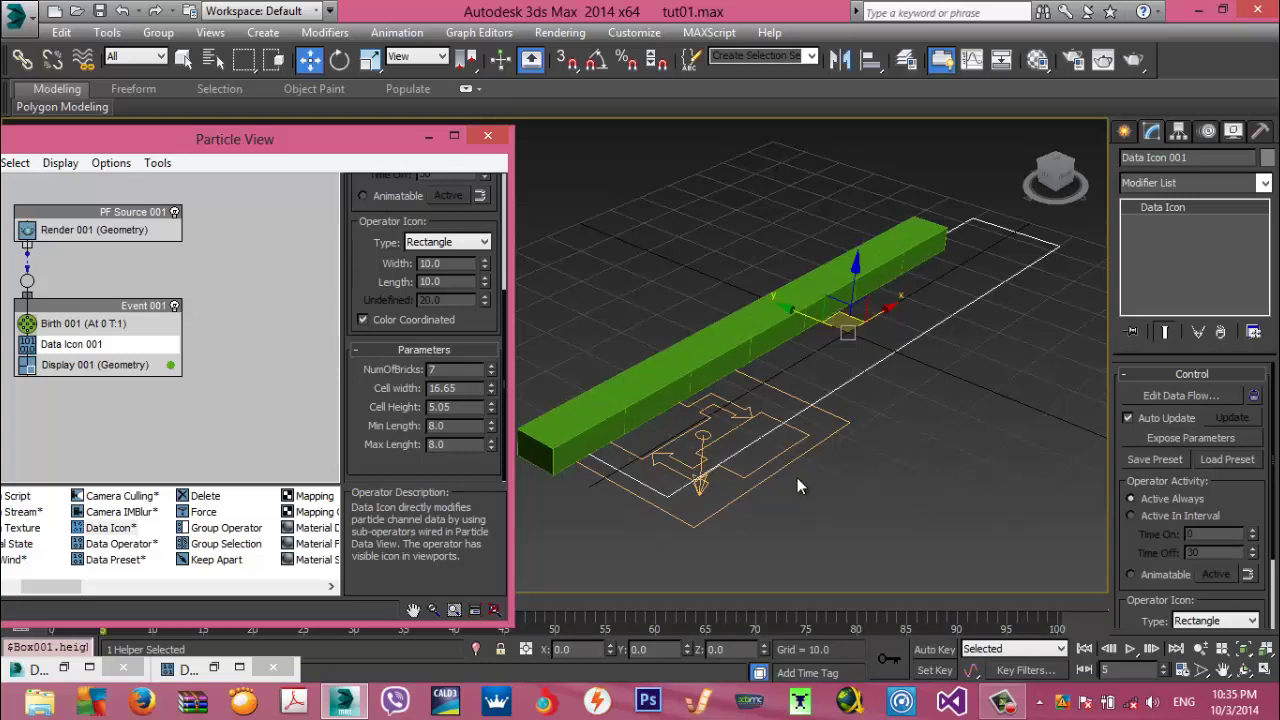
Set the Data Icon's Cell Height parameter to 6
mouse_move(491, 407)
left_mouse_down()
mouse_move(491, 368)
mouse_move(491, 389)
left_mouse_up()
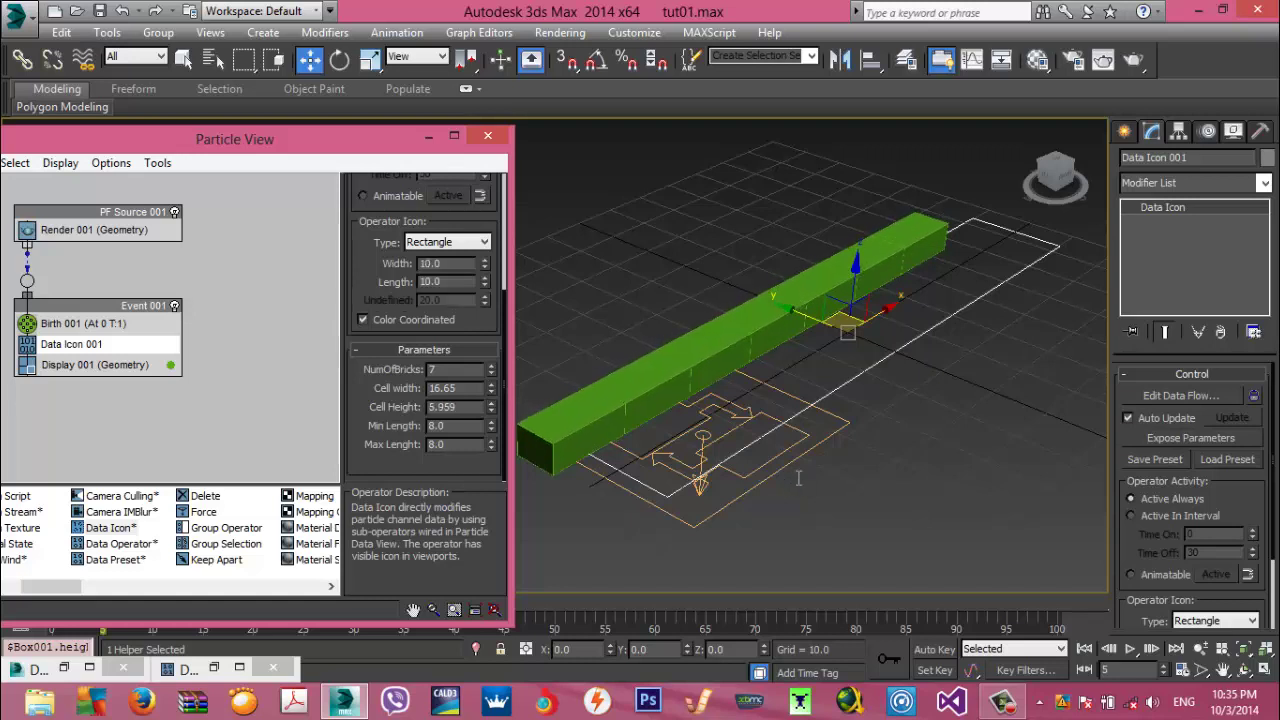
key("Return")
type("6")
Try gradually larger Cell width values up to 17.155
key("shift+Tab")
key("Up")
key("Up")
key("Up")
key("Up")
key("Up")
key("Up")
key("Up")
key("Up")
key("Up")
key("Up")
key("Up")
key("Up")
key("Up")
key("Up")
key("Up")
key("Up")
key("Up")
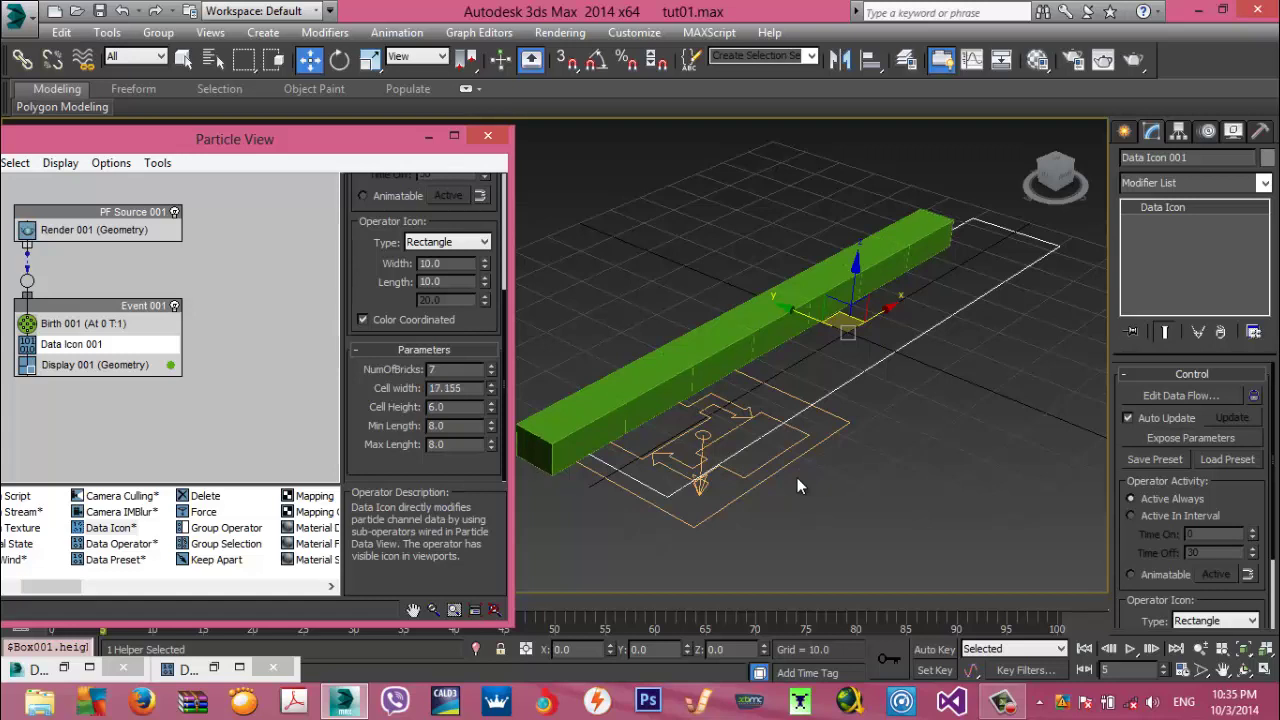
Set the Data Icon's Cell width parameter to 15
left_click_drag(797, 480, 799, 478)
type("15")
key("Return")
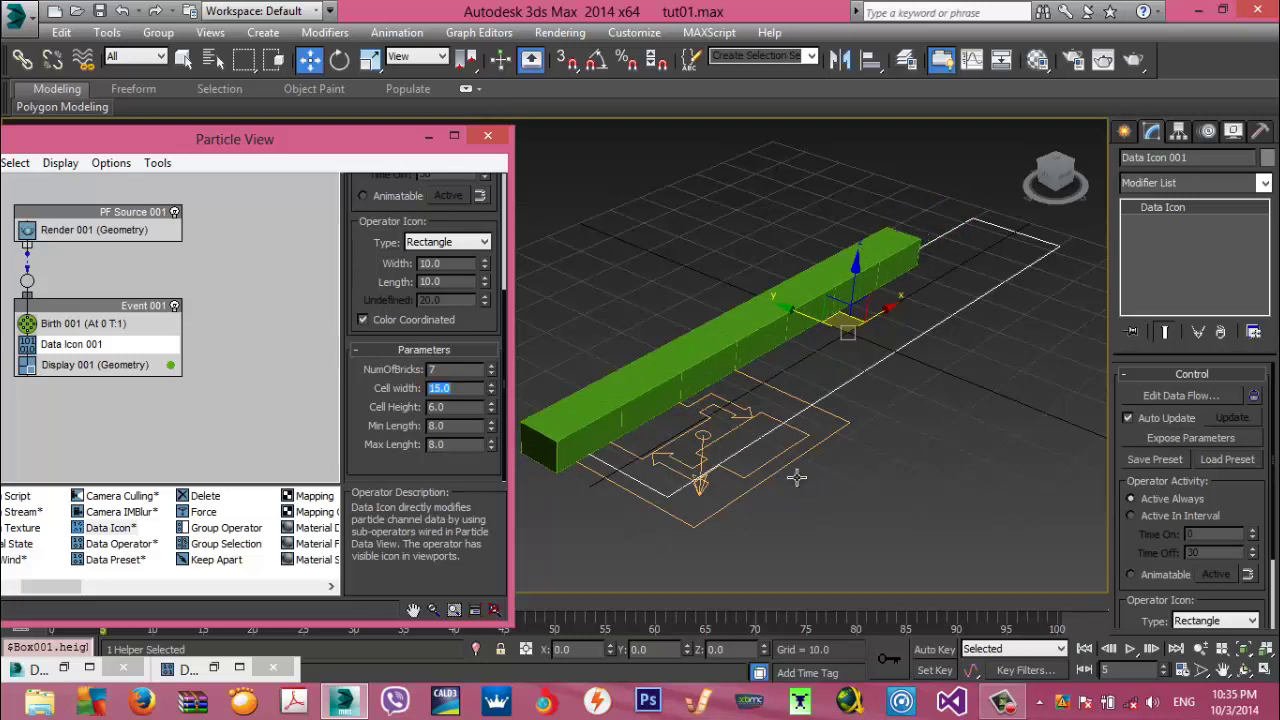
Raise the NumOfBricks parameter to 9 and then to 11
left_click(491, 366)
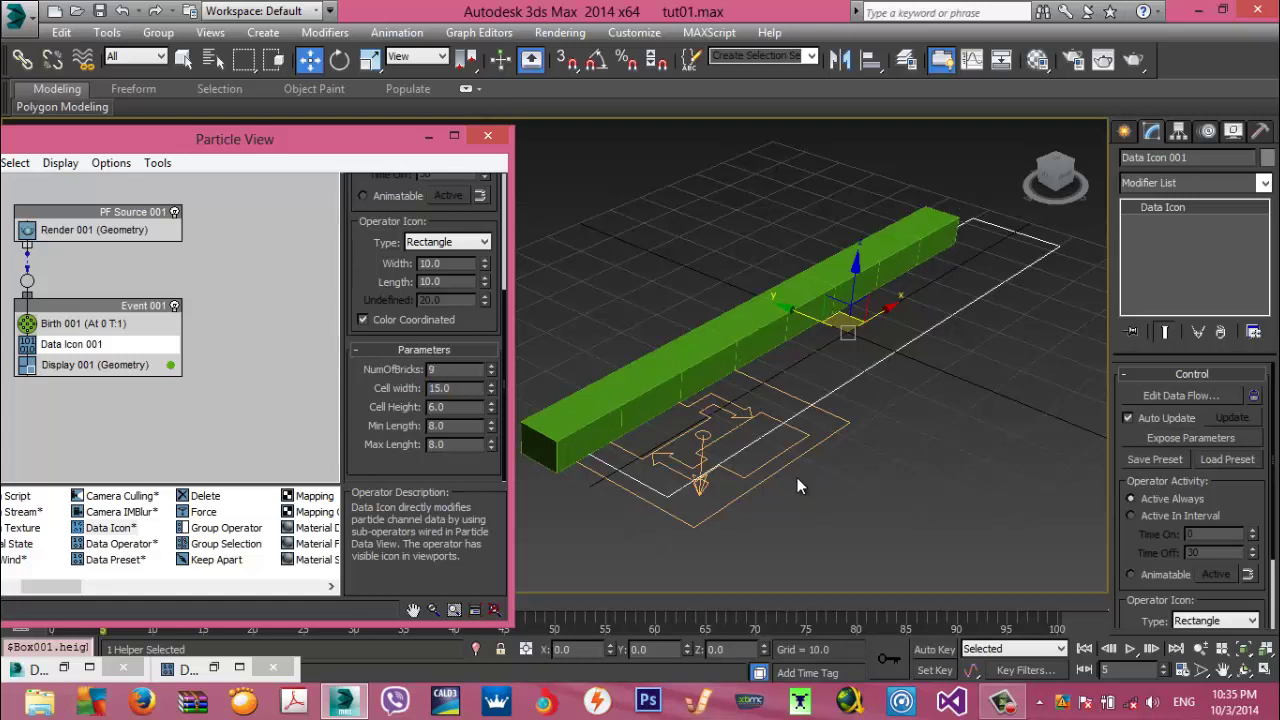
left_click(491, 366)
key("BackSpace")
type("11")
middle_click_drag(797, 478, 826, 480)
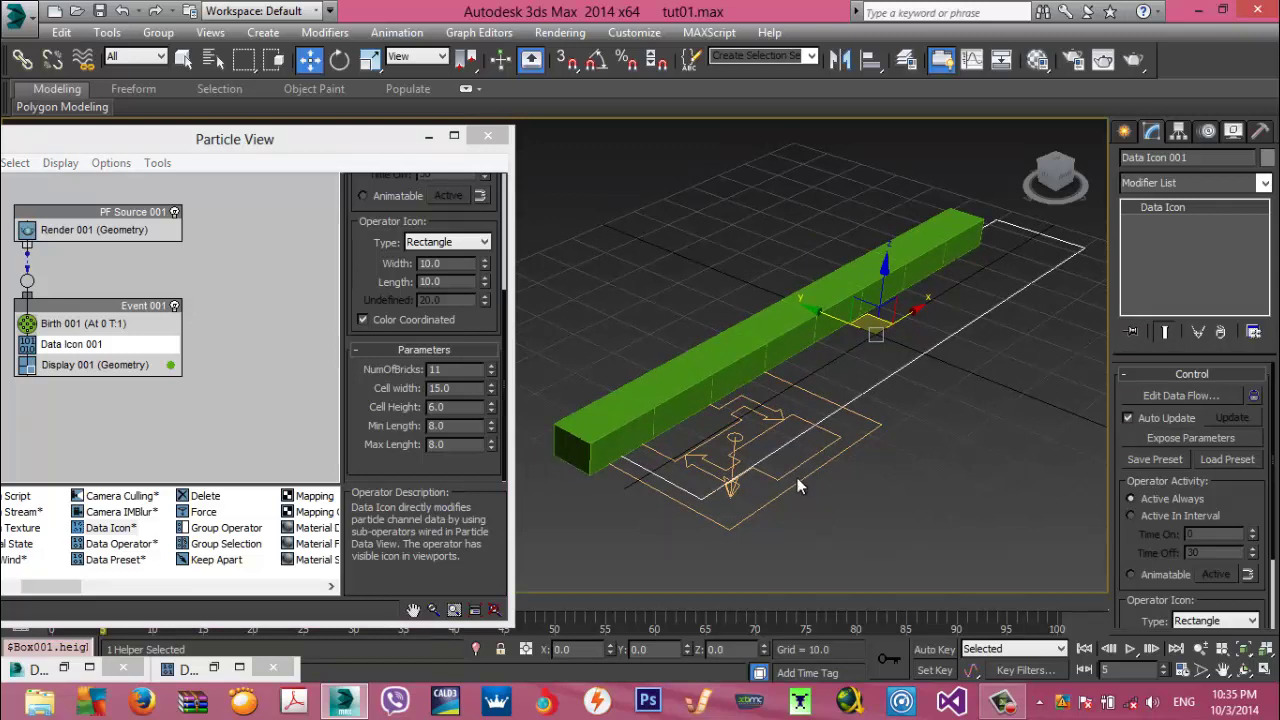
Set the NumOfBricks parameter to 50
double_click(436, 370)
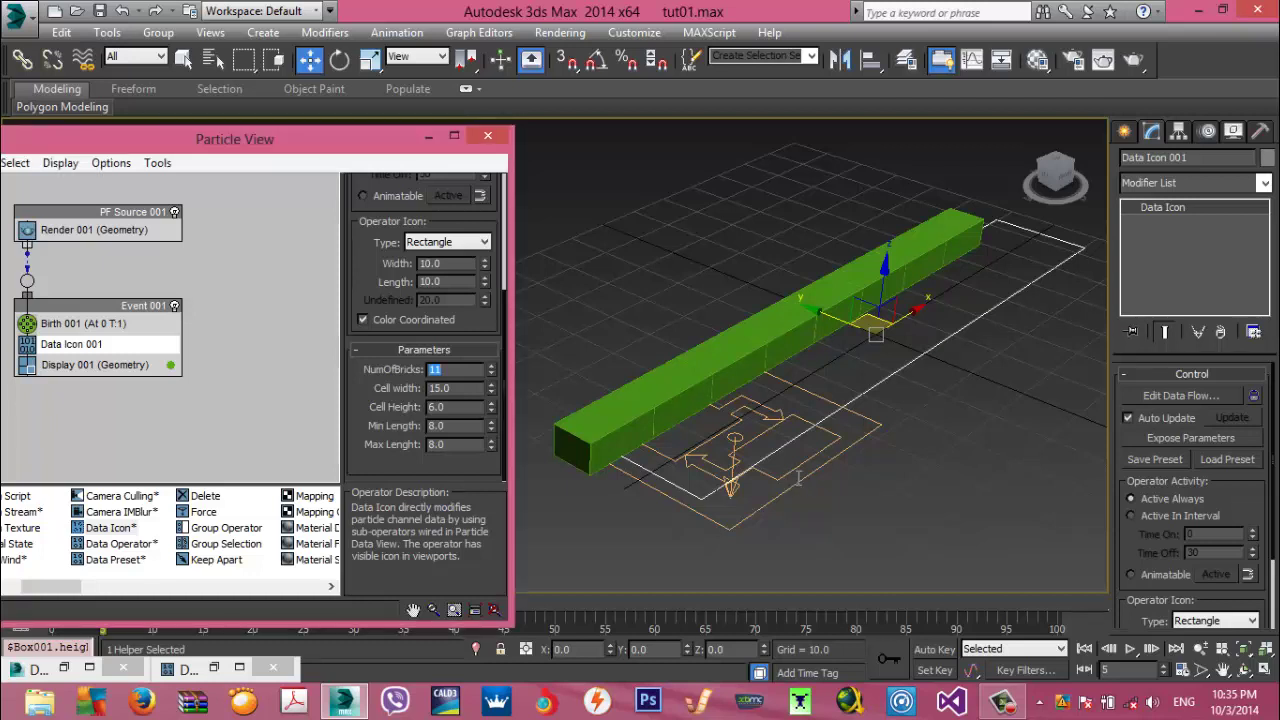
type("50")
key("Return")
Move Particle View fully into sight and turn on Track Update for the particle count on its events
left_click_drag(160, 139, 249, 140)
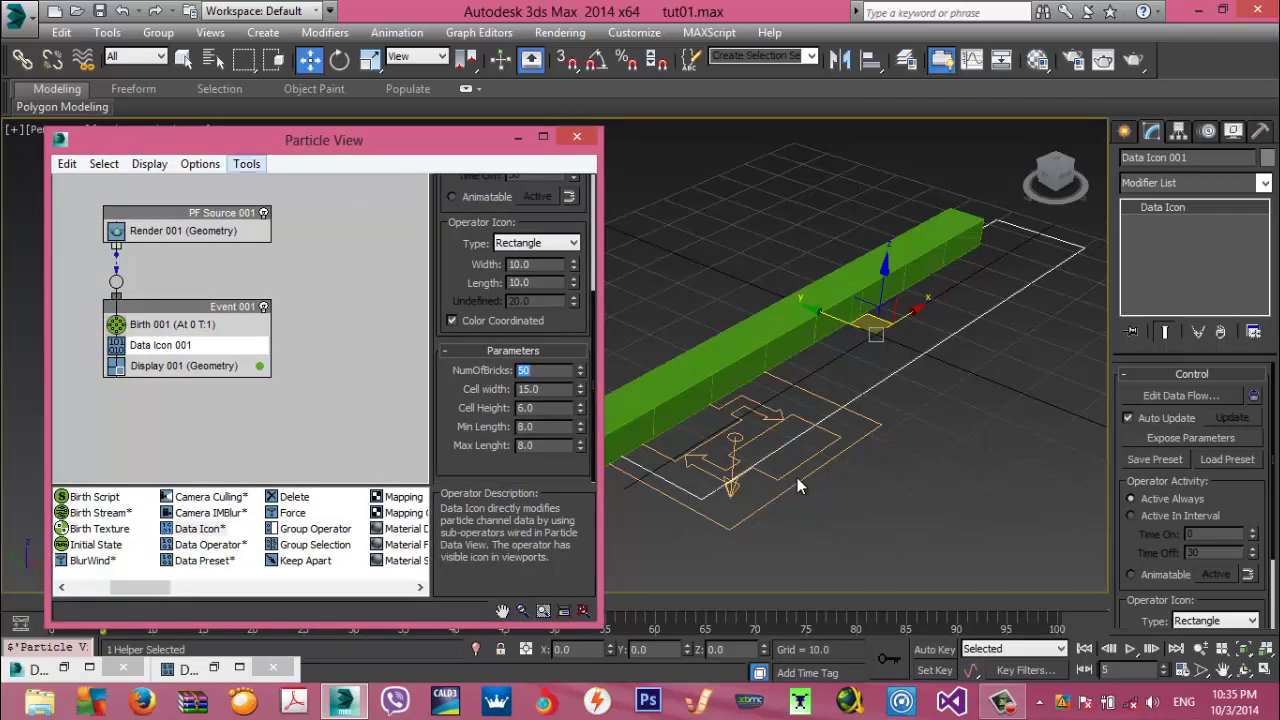
key("Left")
key("Down")
key("Left")
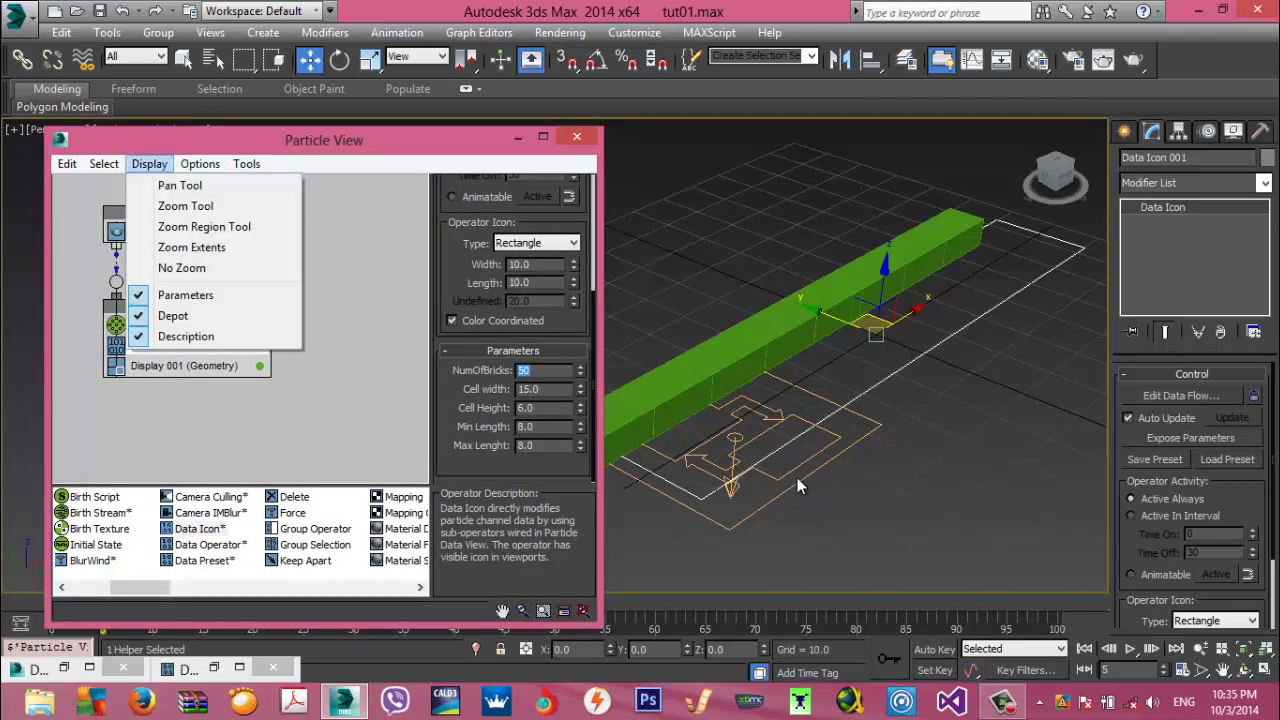
mouse_move(200, 164)
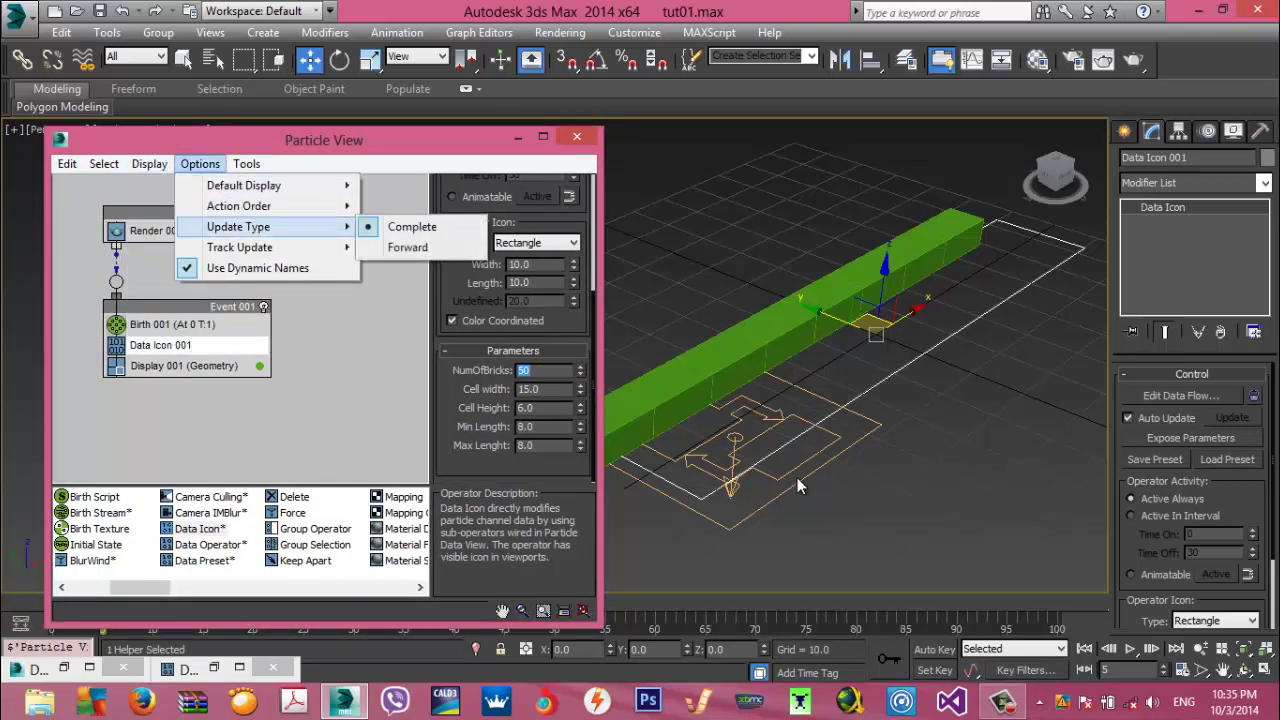
key("Right")
key("Down")
key("Return")
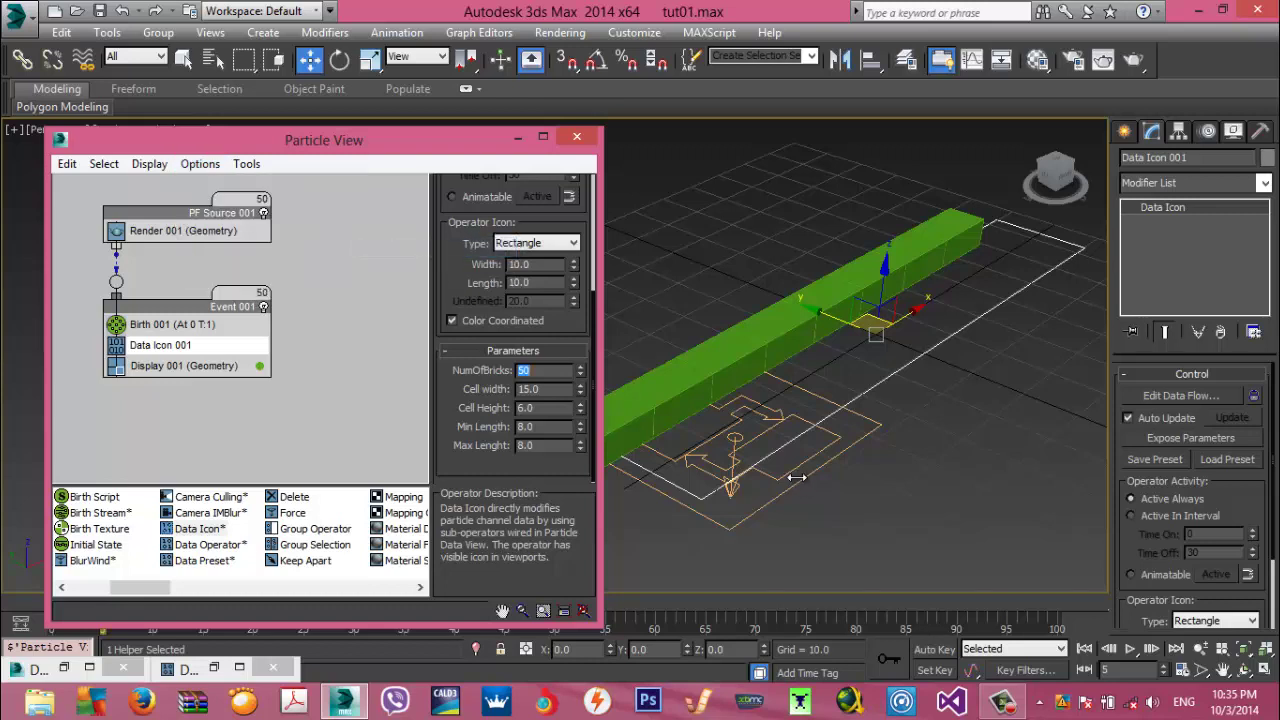
Scale the Data Icon helper along X to about 1290% to test how the row of bricks responds
middle_click_drag(798, 480, 796, 478)
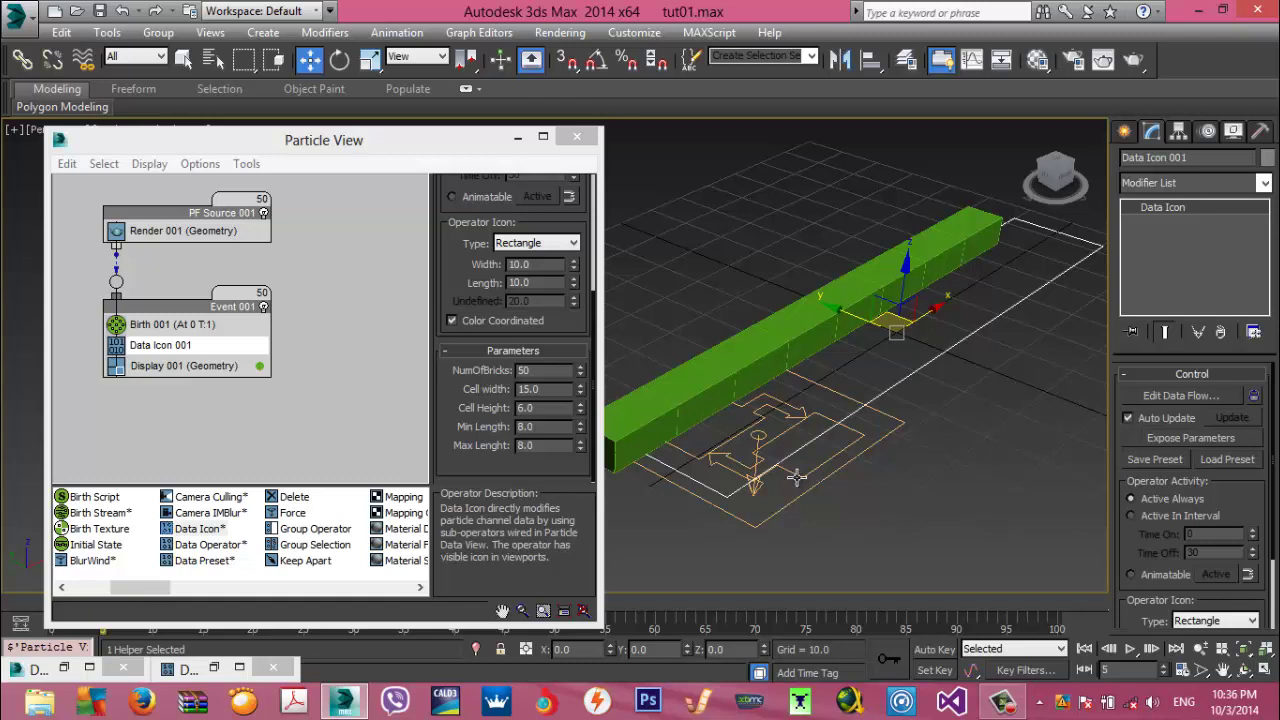
middle_click_drag(797, 479, 789, 489)
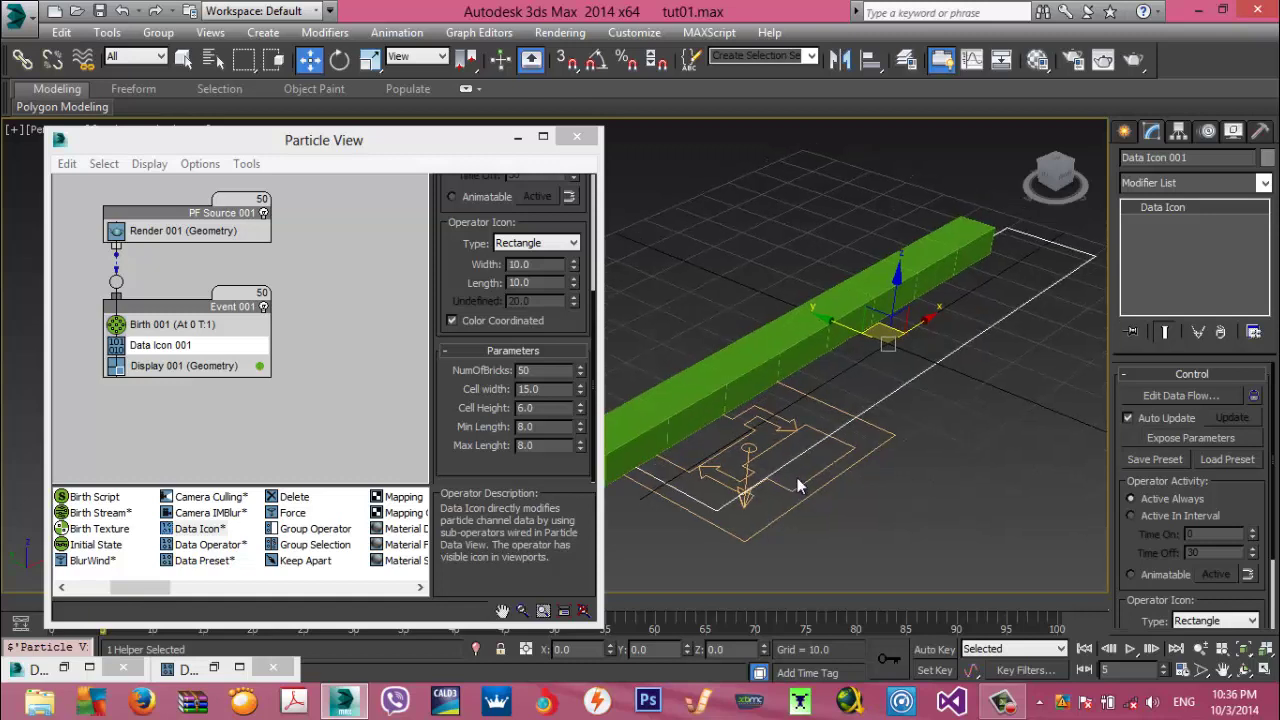
scroll(797, 484, "down", 4)
right_click(884, 351)
left_click(914, 400)
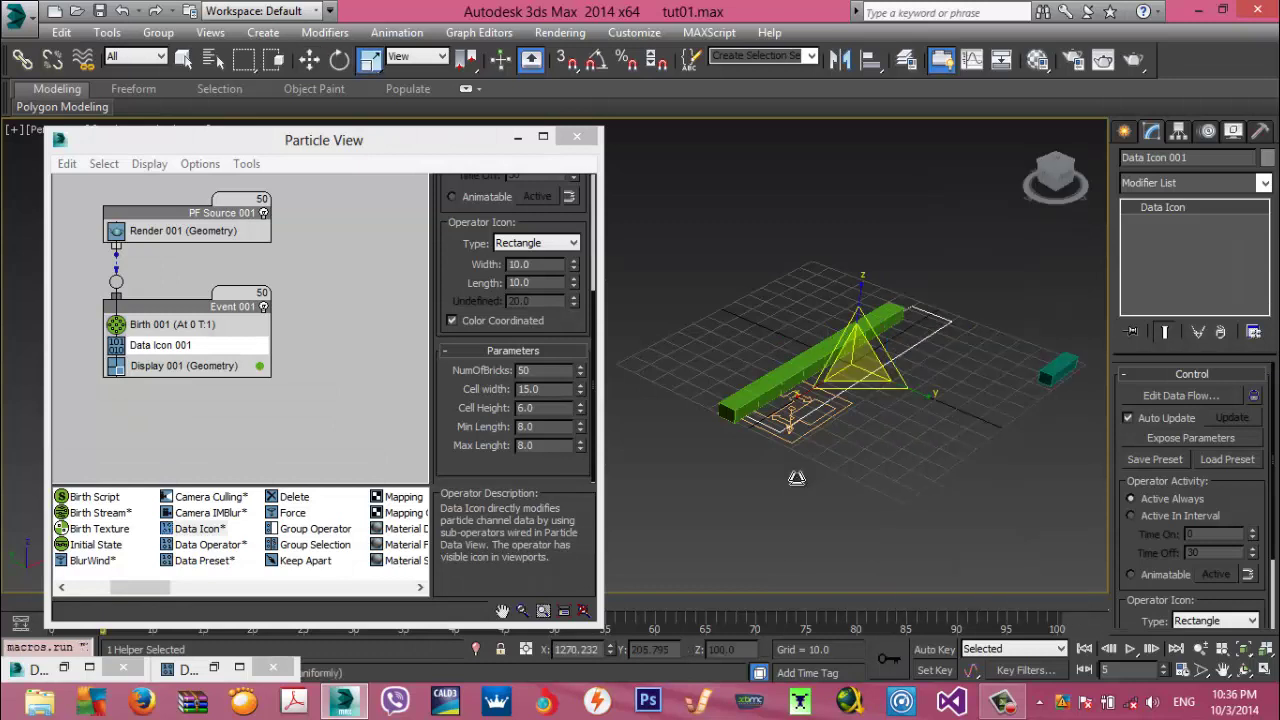
left_click_drag(815, 388, 822, 383)
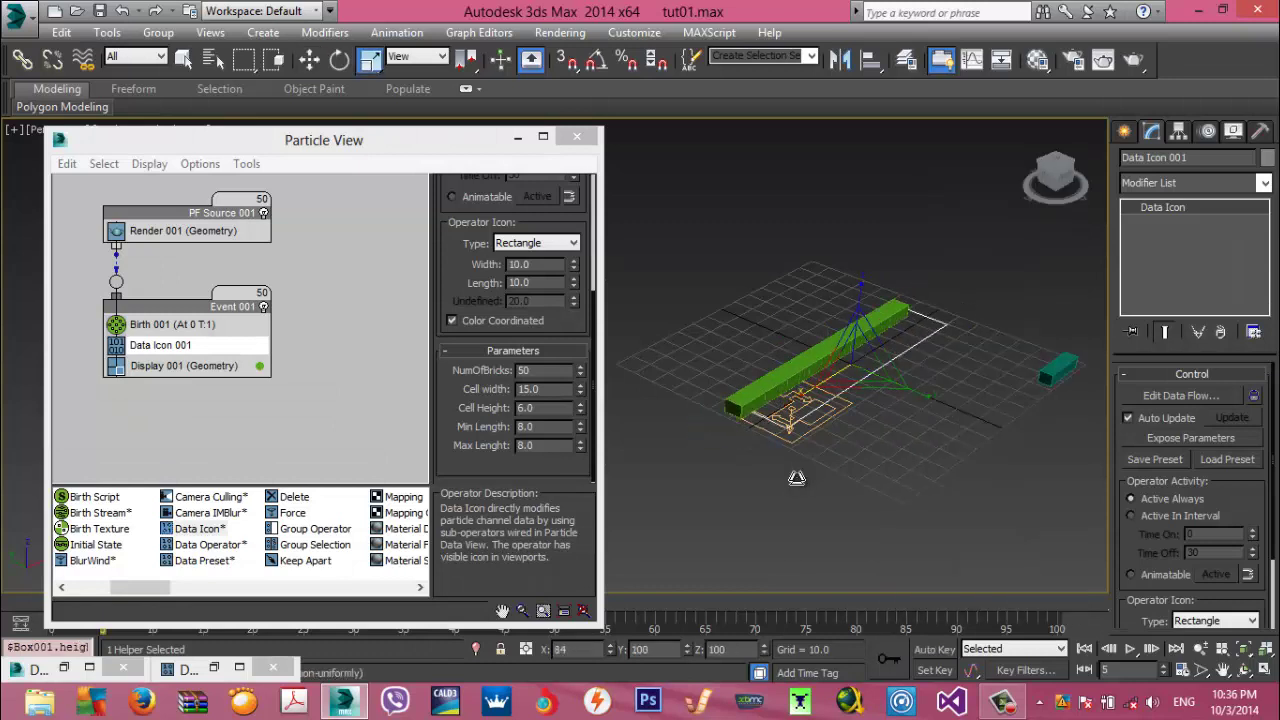
left_click_drag(796, 478, 796, 478)
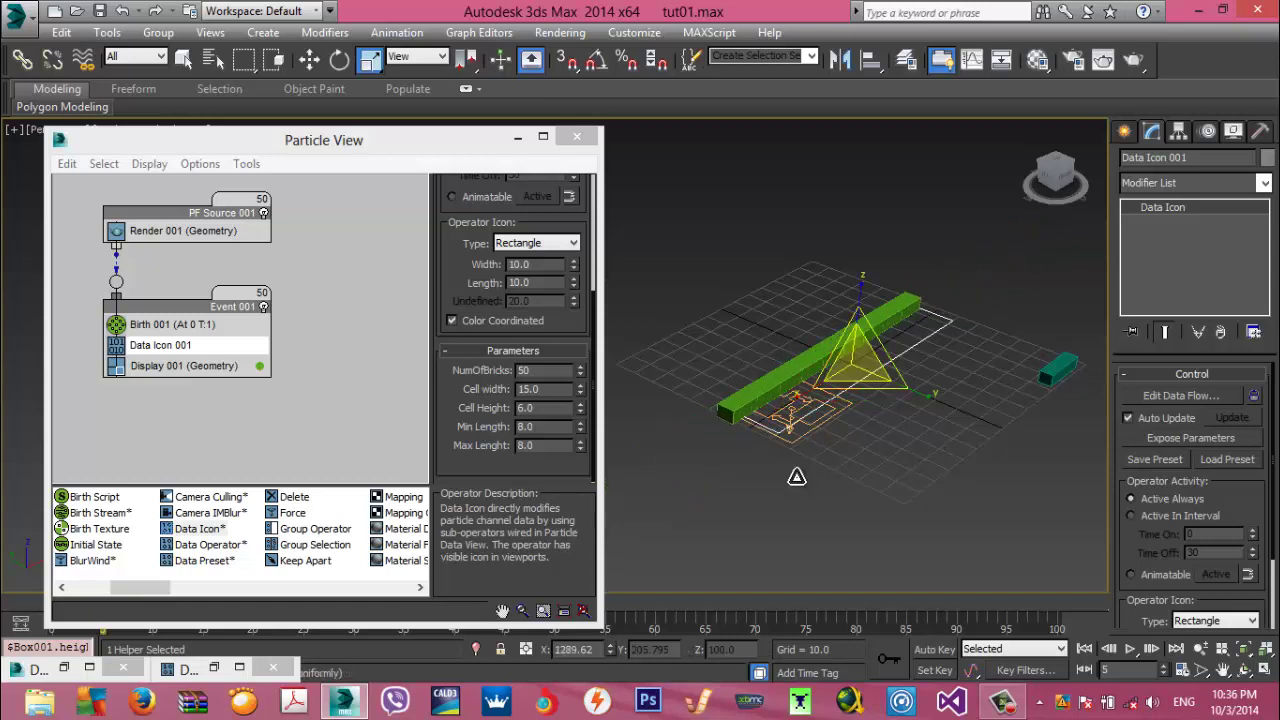
scroll(797, 484, "up", 3)
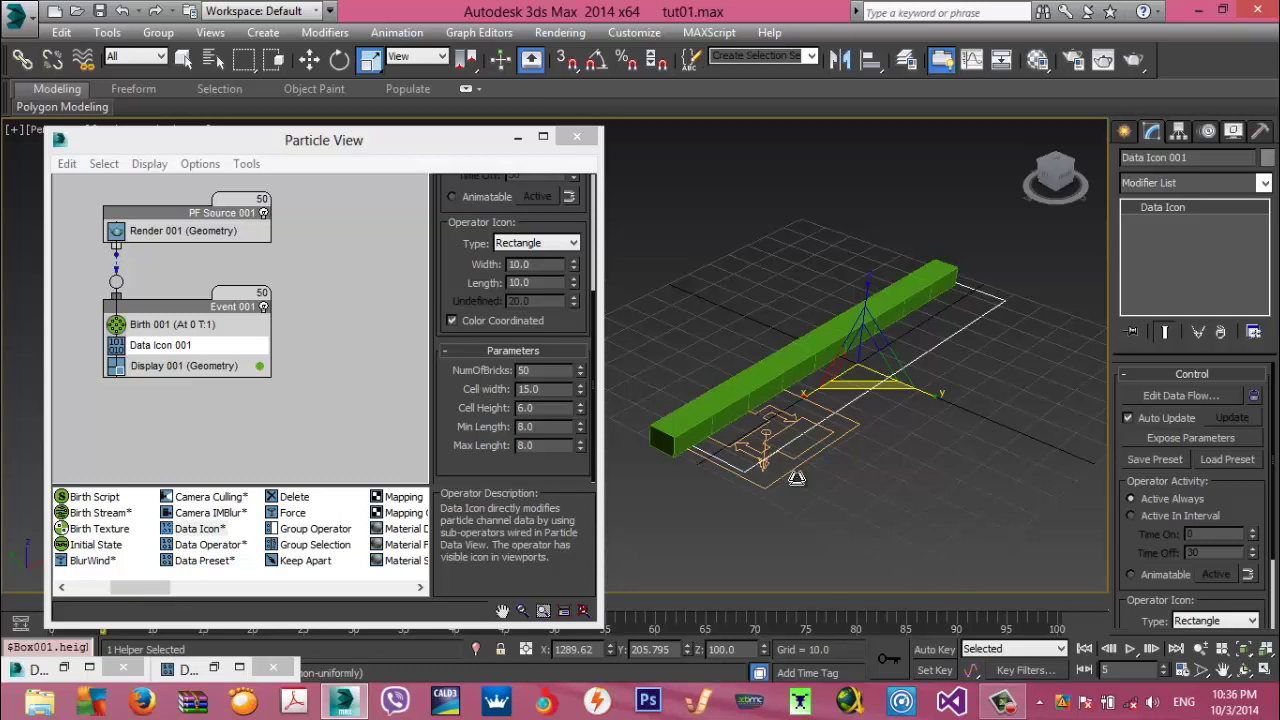
Reopen the Data Icon 001 data flow window and examine the wiring around the two Vector --> Real converts beside the cell width inputs
key("r")
key("r")
key("6")
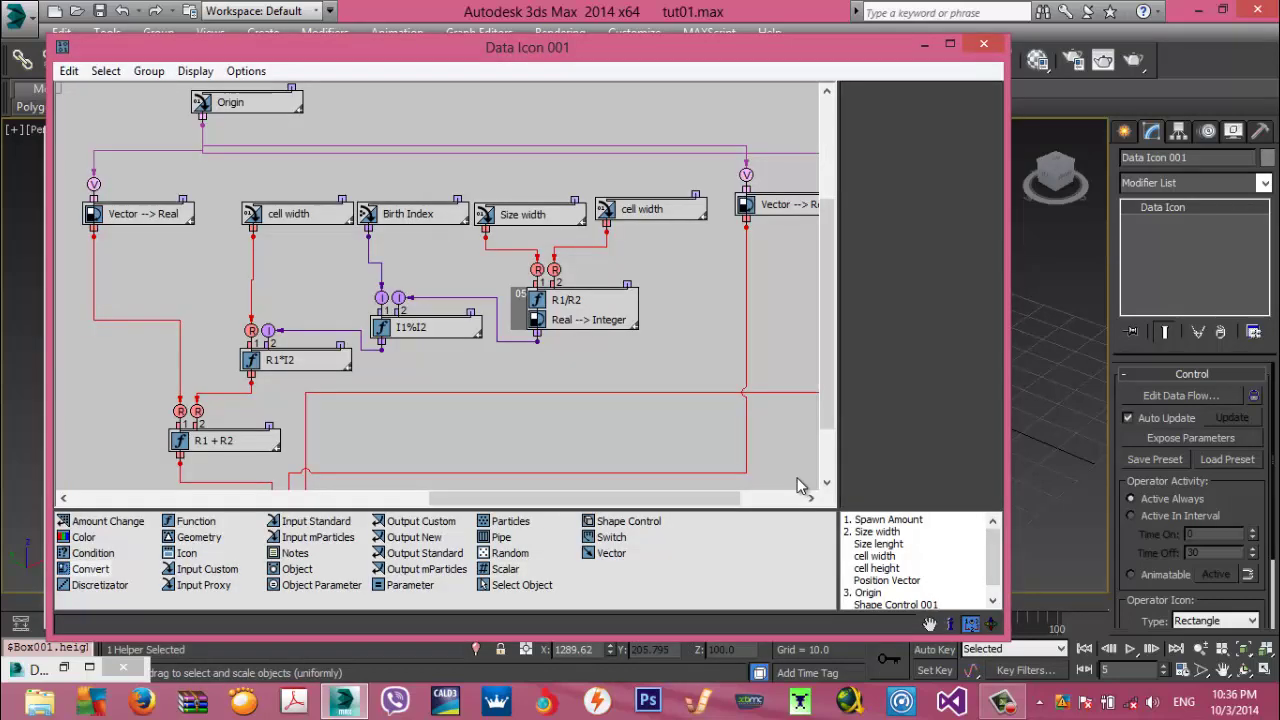
middle_click_drag(799, 482, 728, 497)
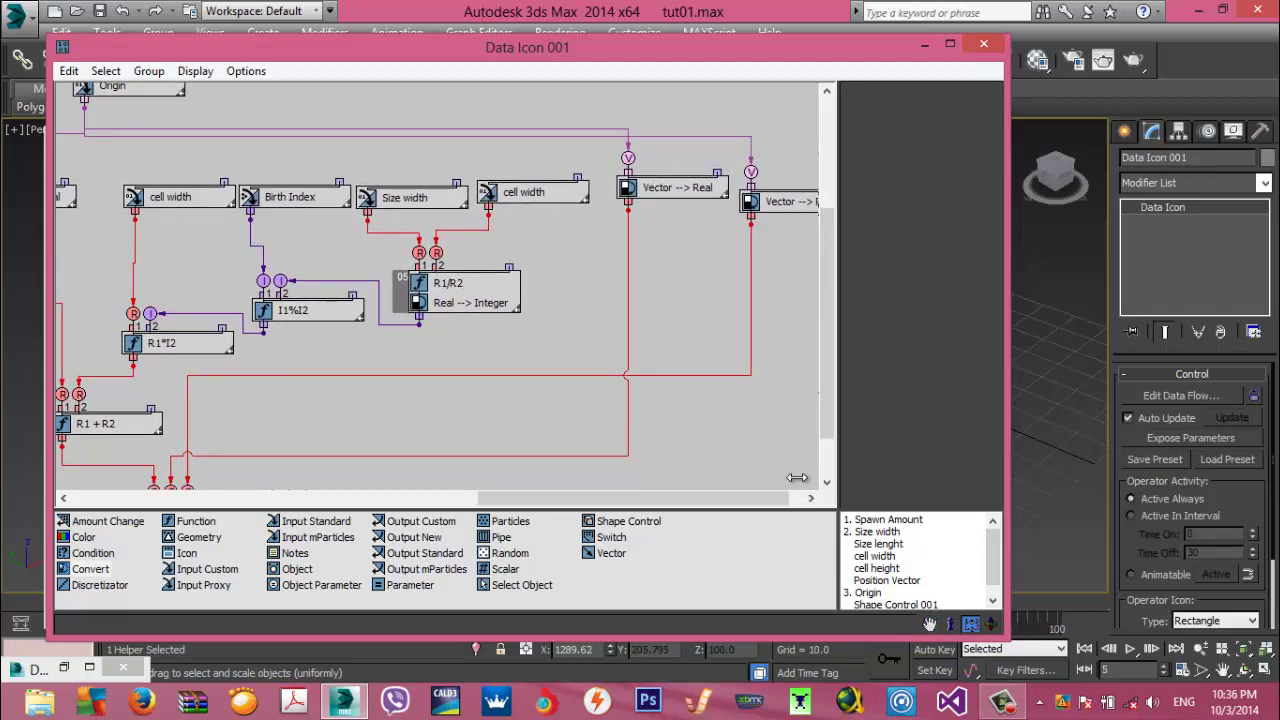
Narrow the data flow window and review the R1/R2, Real --> Integer, Birth Index and I1%I2 operators that compute each brick's column
left_click_drag(1007, 478, 791, 477)
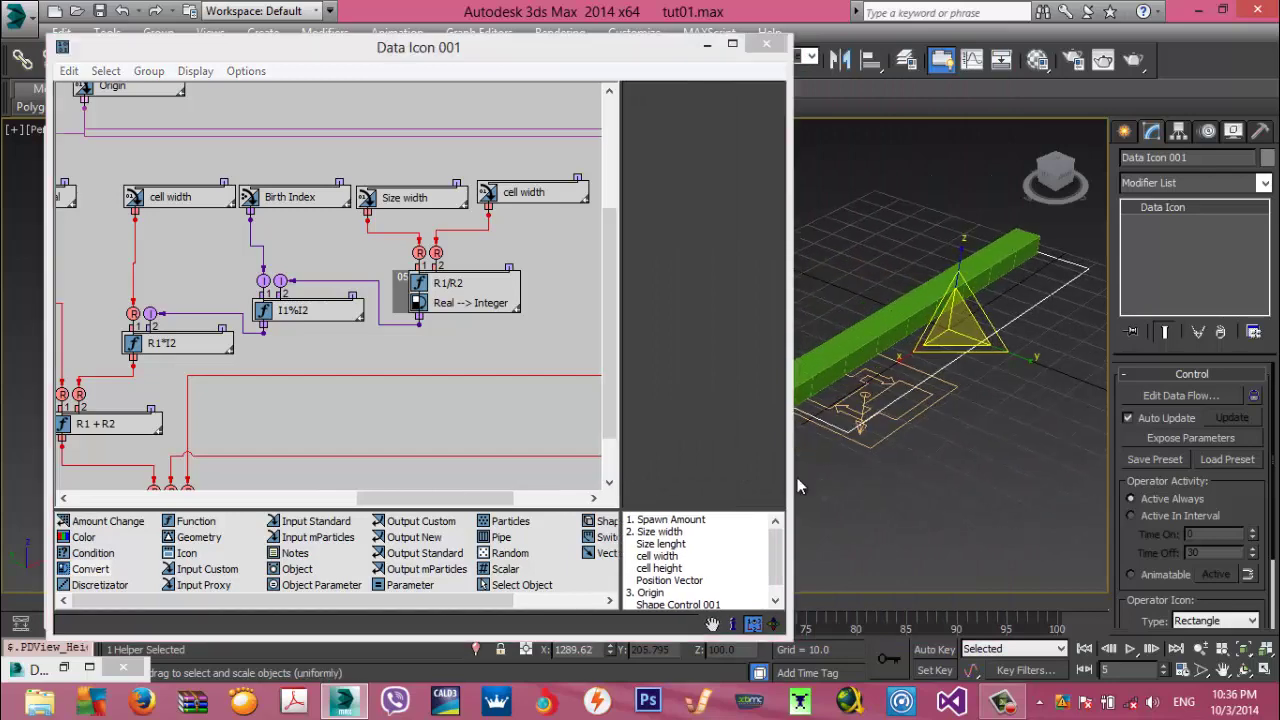
middle_click_drag(809, 490, 799, 486)
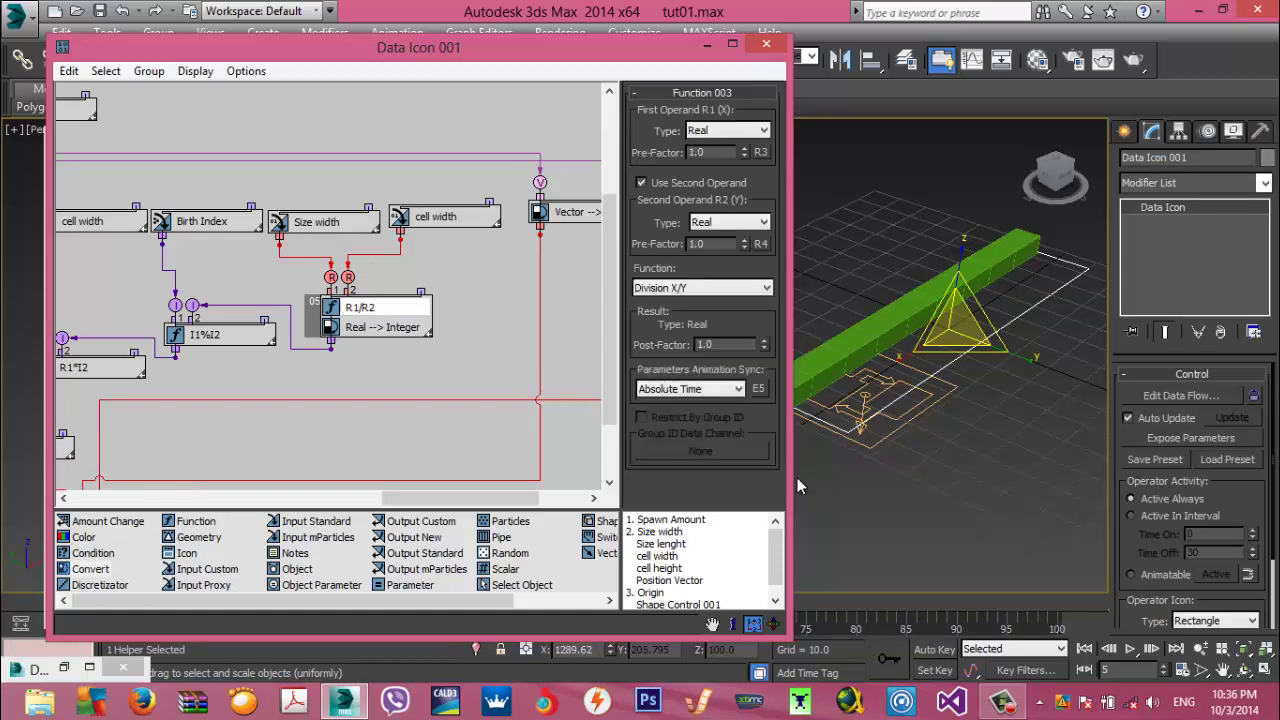
left_click(382, 327)
middle_click_drag(382, 327, 430, 301)
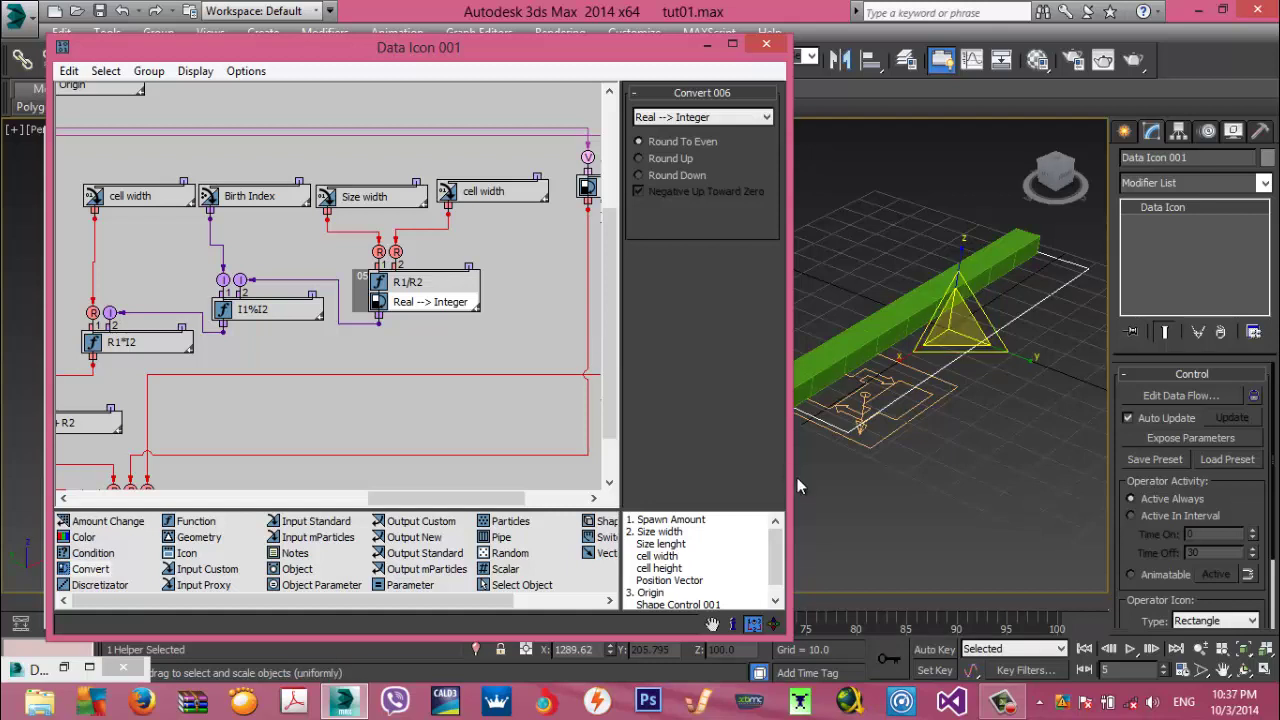
middle_click_drag(798, 480, 837, 488)
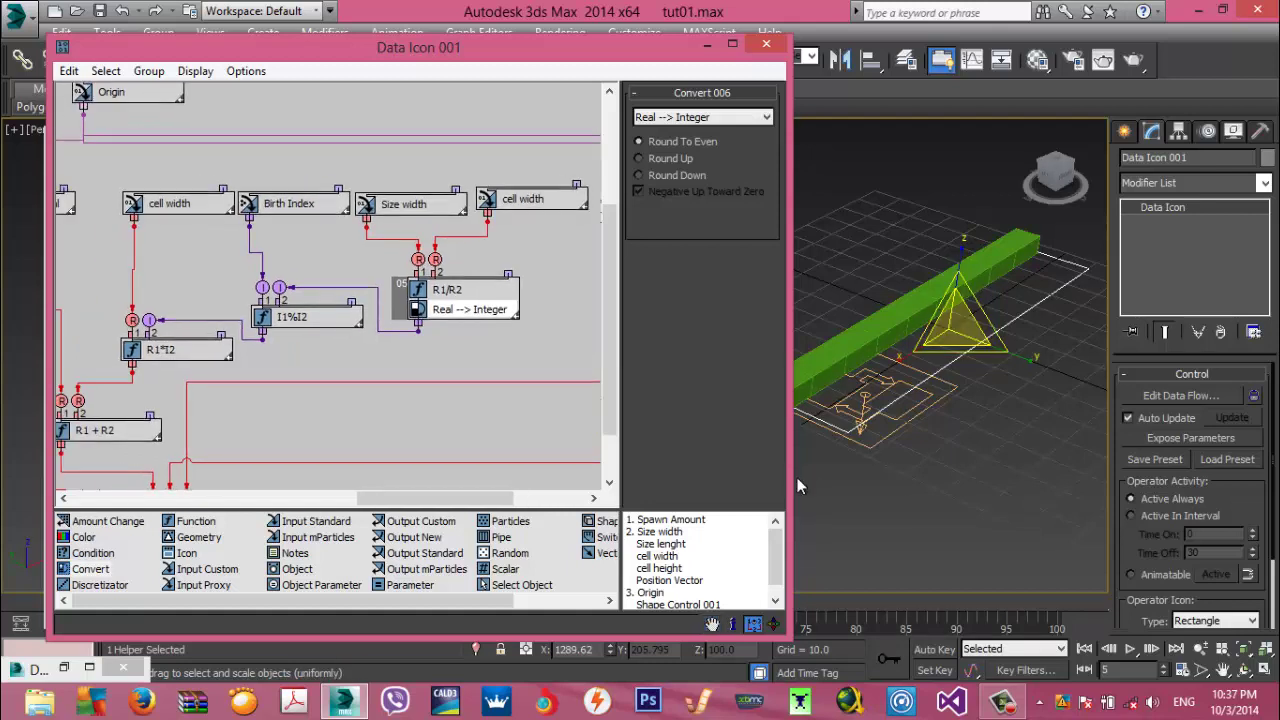
left_click(290, 204)
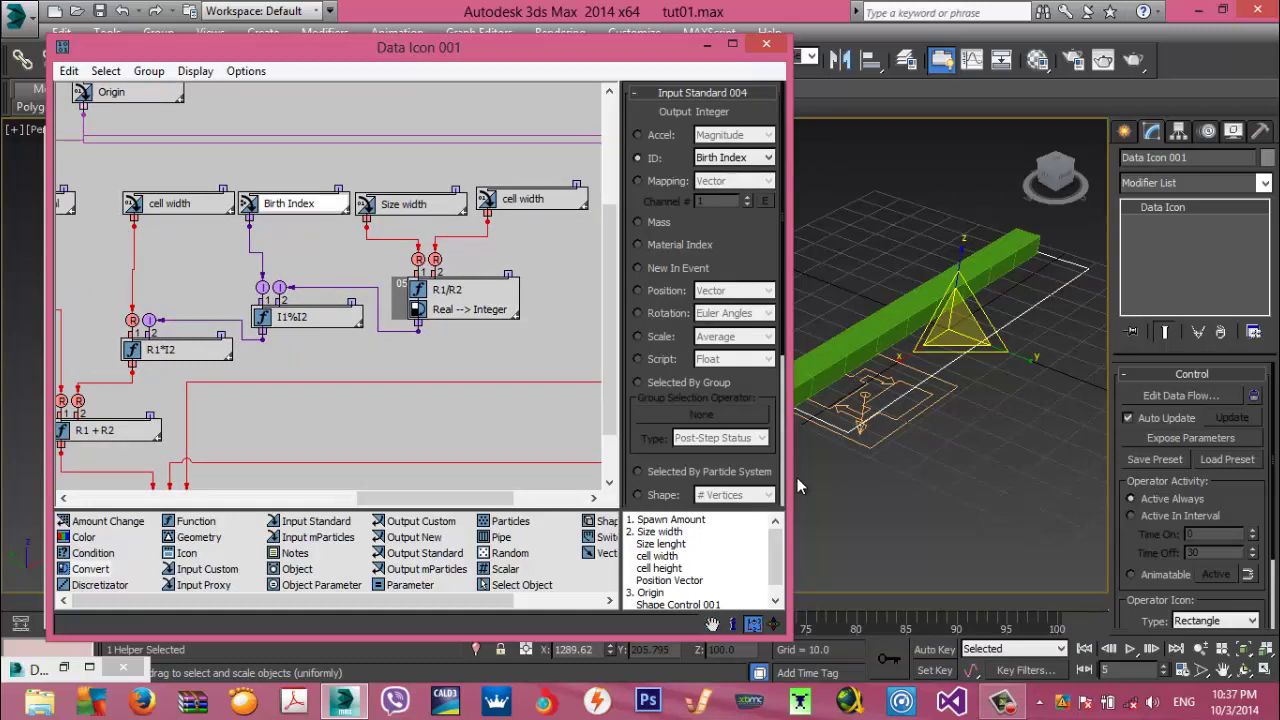
left_click(300, 317)
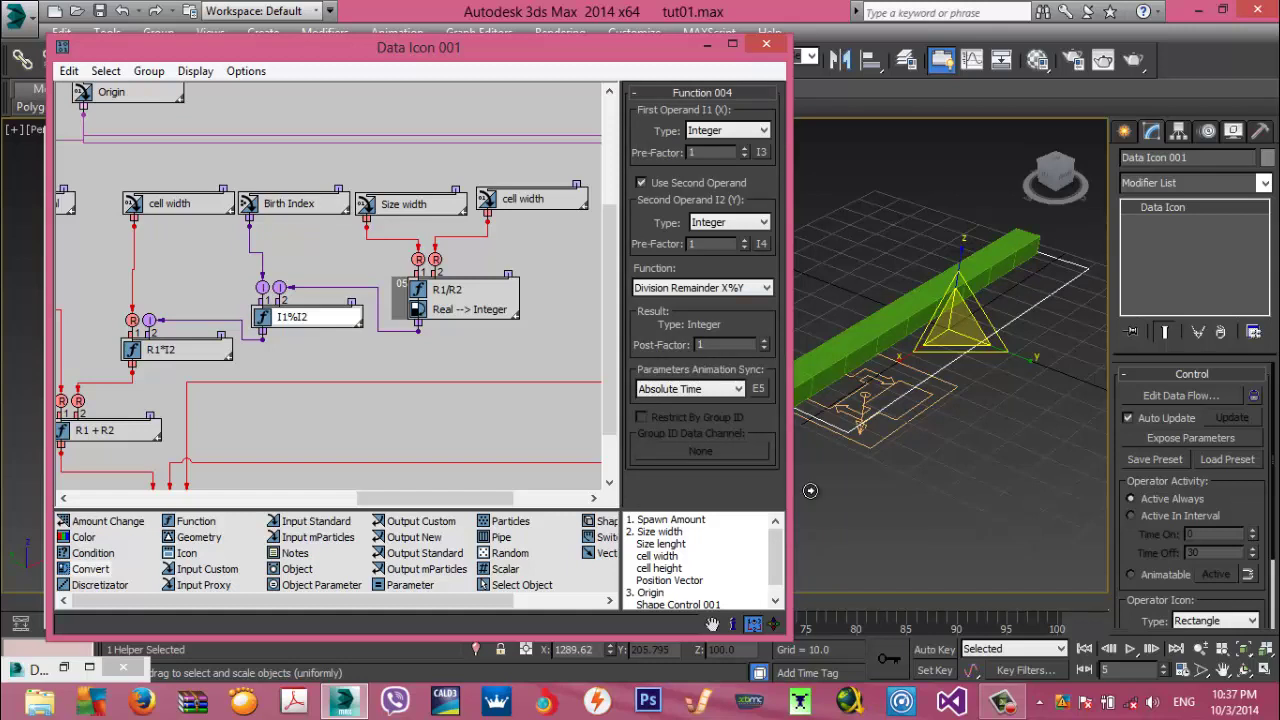
left_click(469, 310)
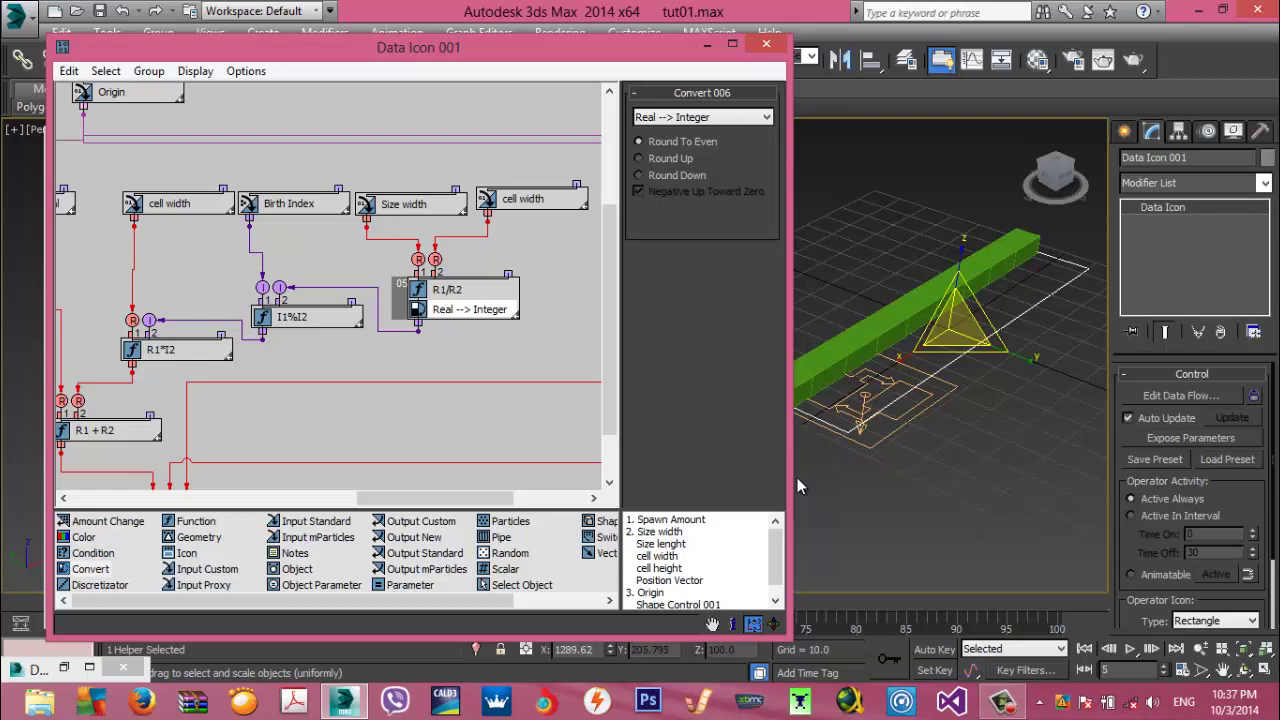
Evaluate mod 2 10 in the MAXScript Listener and arrange the Listener and data flow windows clear of the row of bricks
left_click(798, 487)
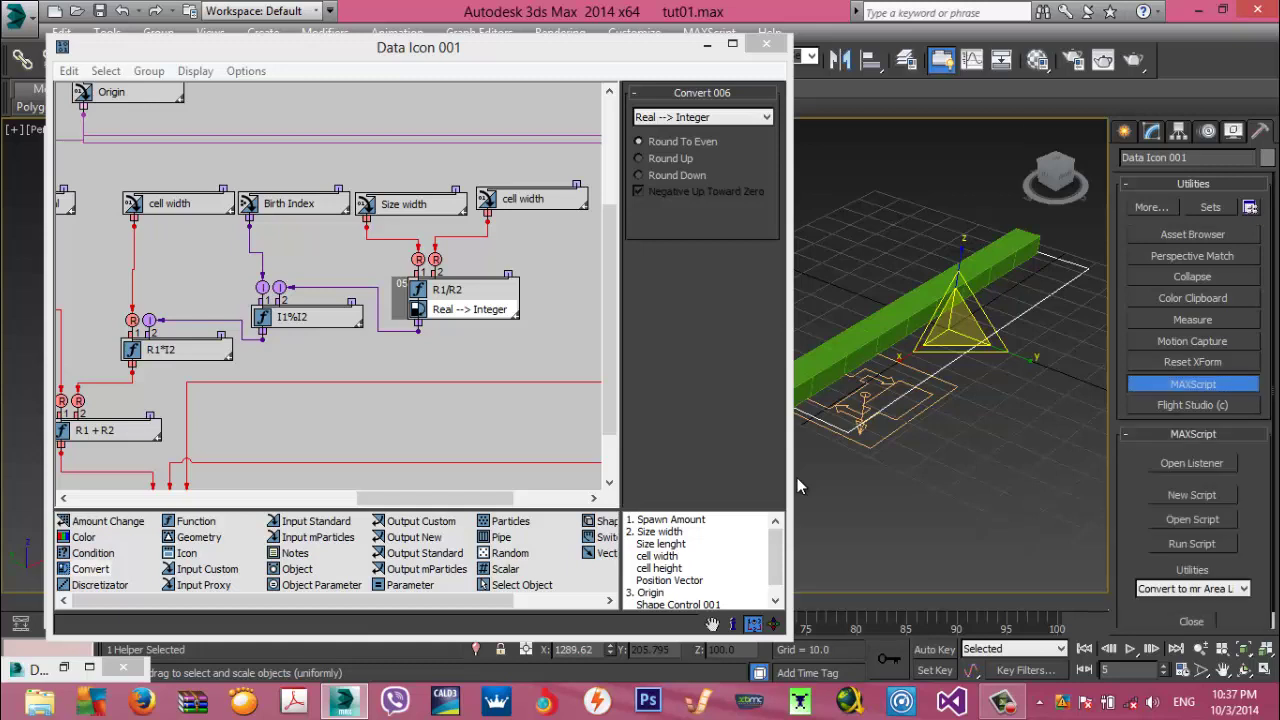
key("F11")
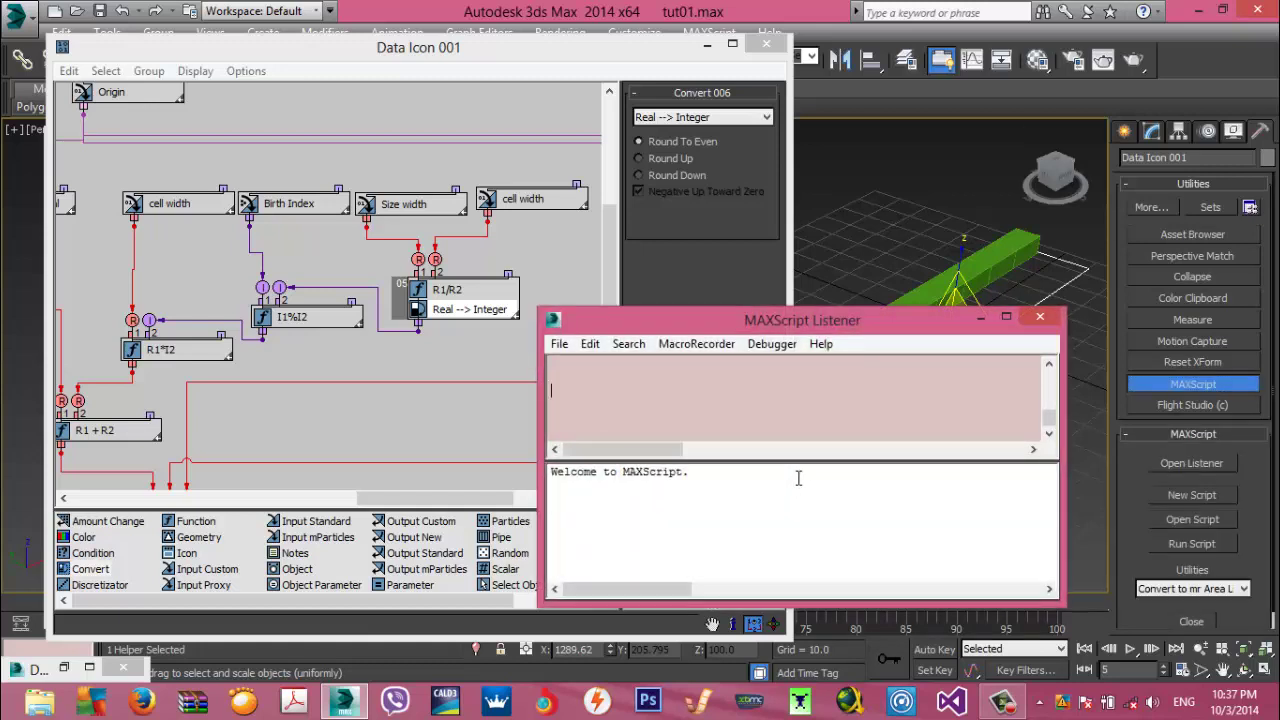
type("mod 2 10")
key("Return")
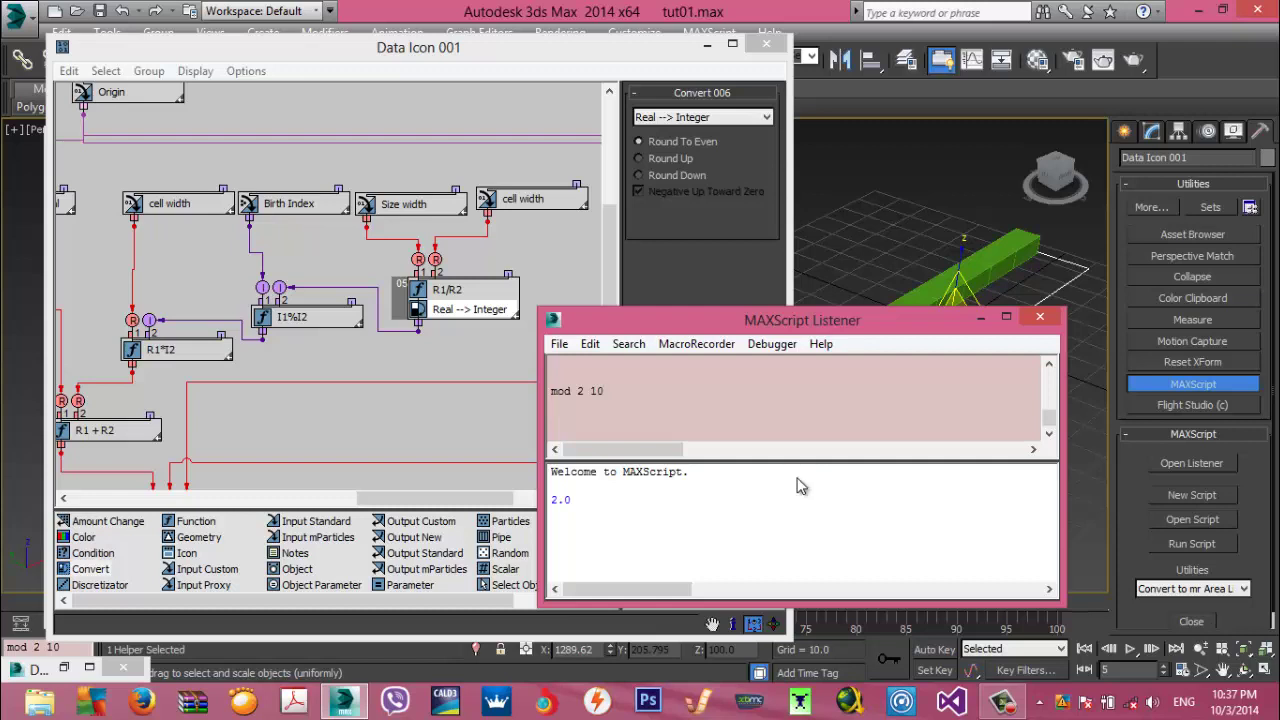
mouse_move(802, 320)
left_mouse_down()
mouse_move(540, 59)
mouse_move(551, 3)
left_mouse_up()
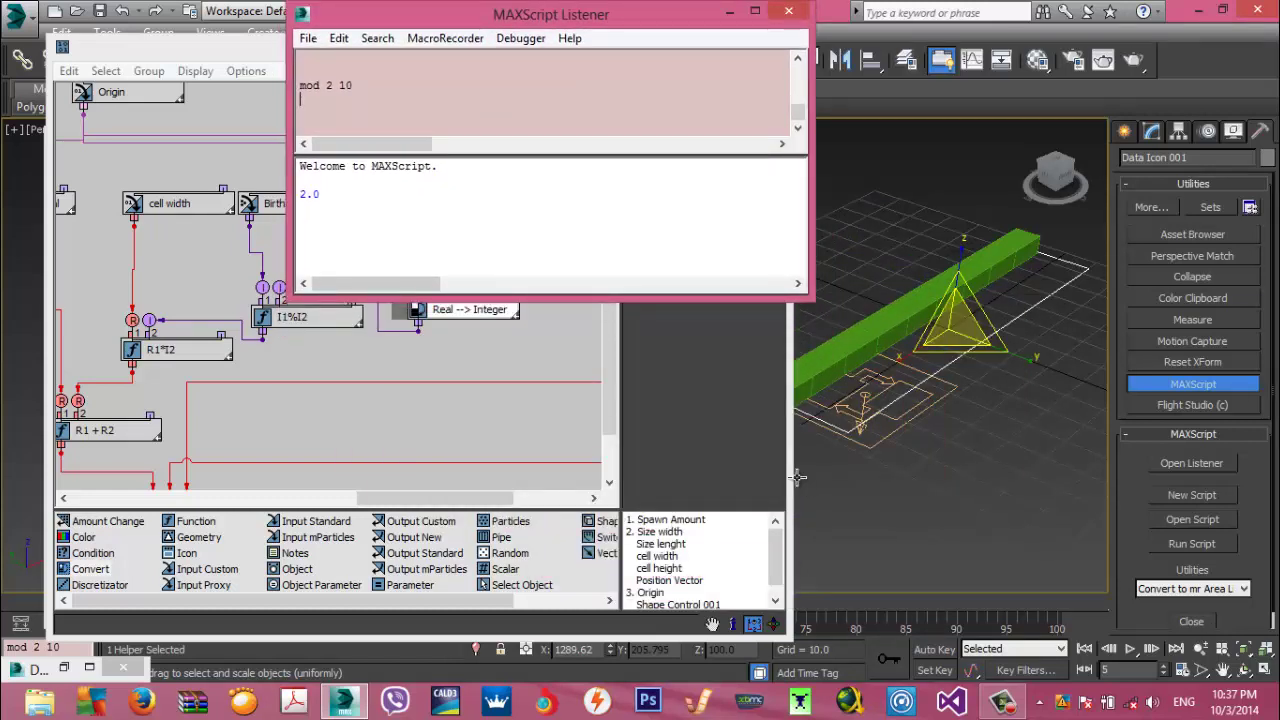
left_click_drag(792, 478, 651, 478)
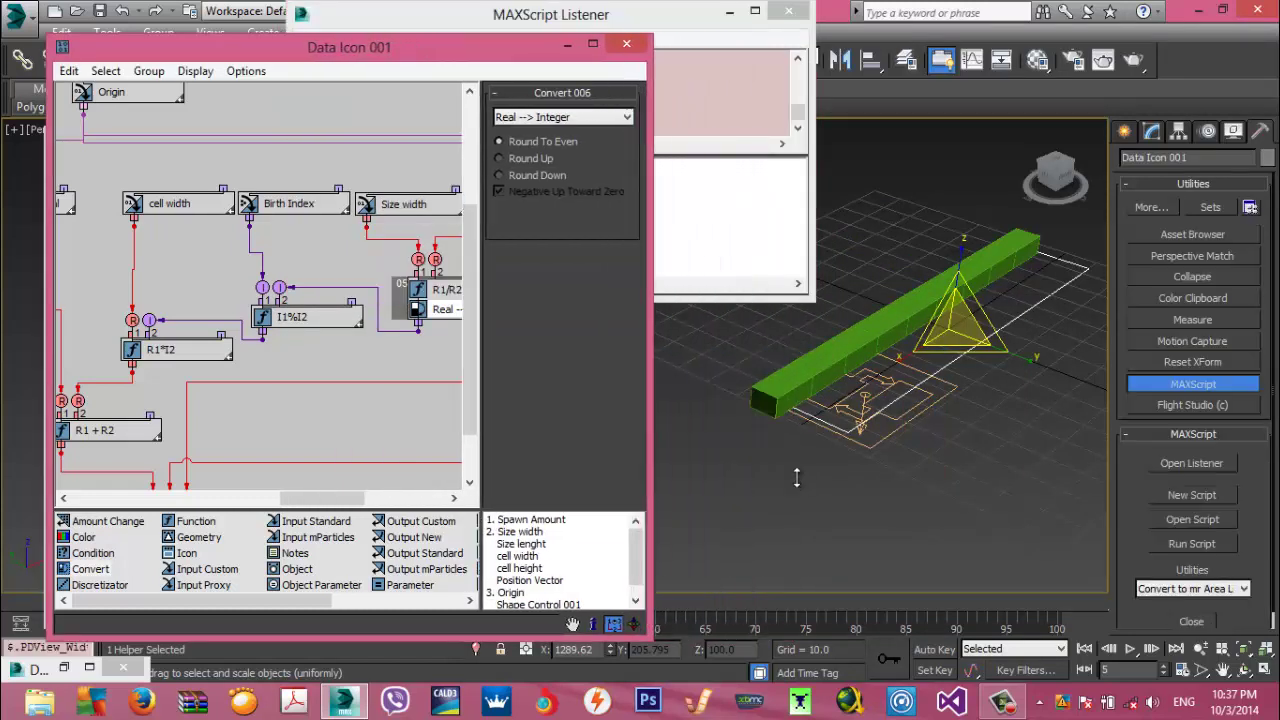
left_click(718, 100)
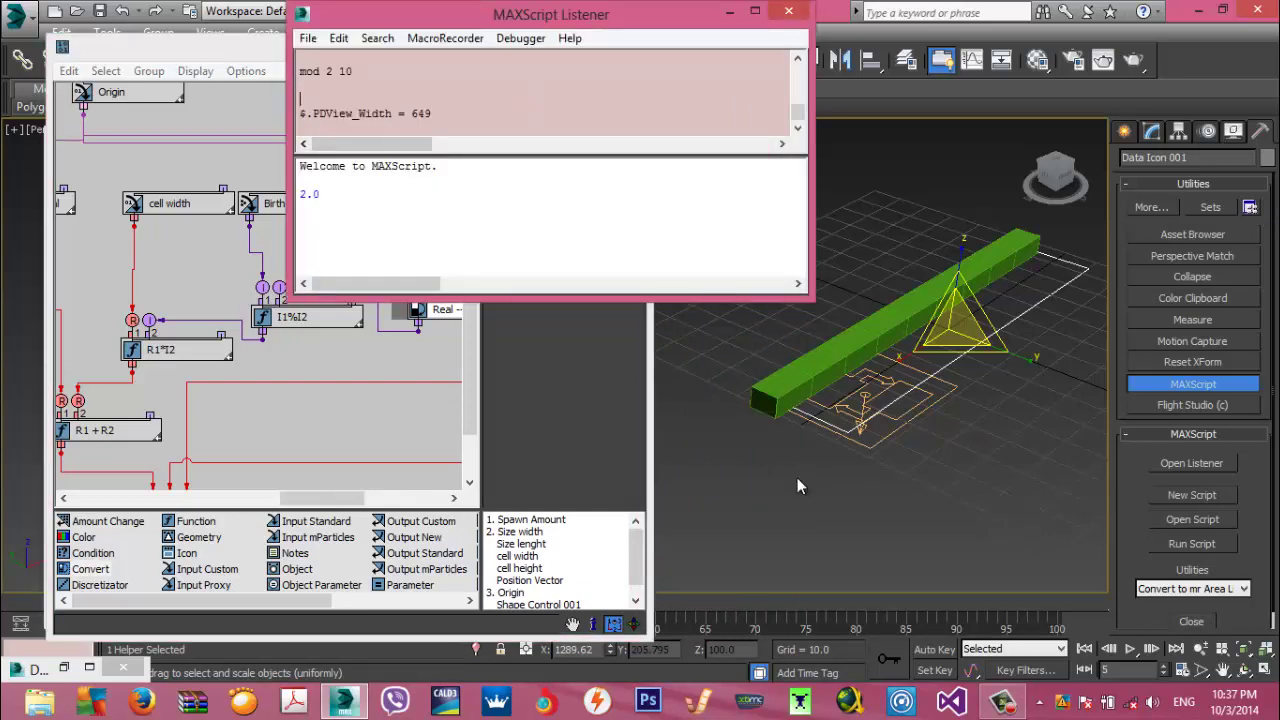
Review the R1*I2 and R1 + R2 wiring, then clear the Listener output and evaluate mod 12 10
middle_click(220, 430)
middle_click_drag(220, 430, 389, 371)
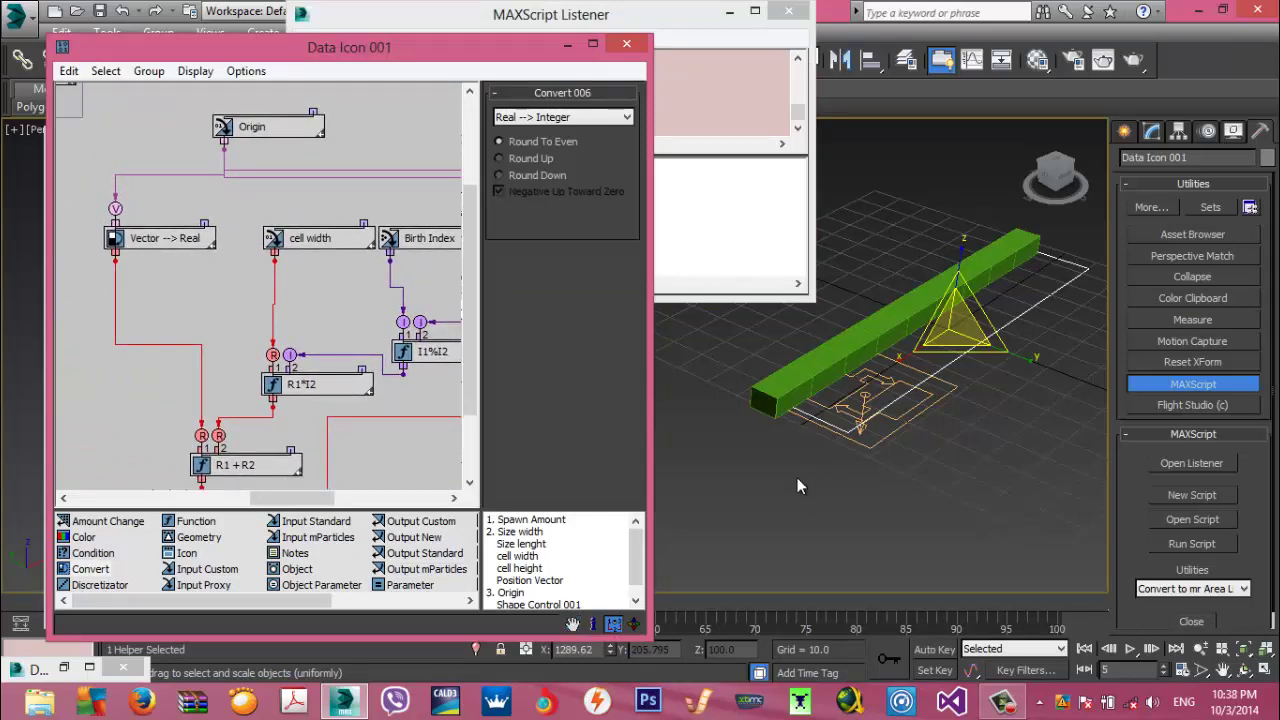
middle_click_drag(798, 480, 737, 353)
middle_click_drag(798, 480, 758, 541)
left_click(725, 88)
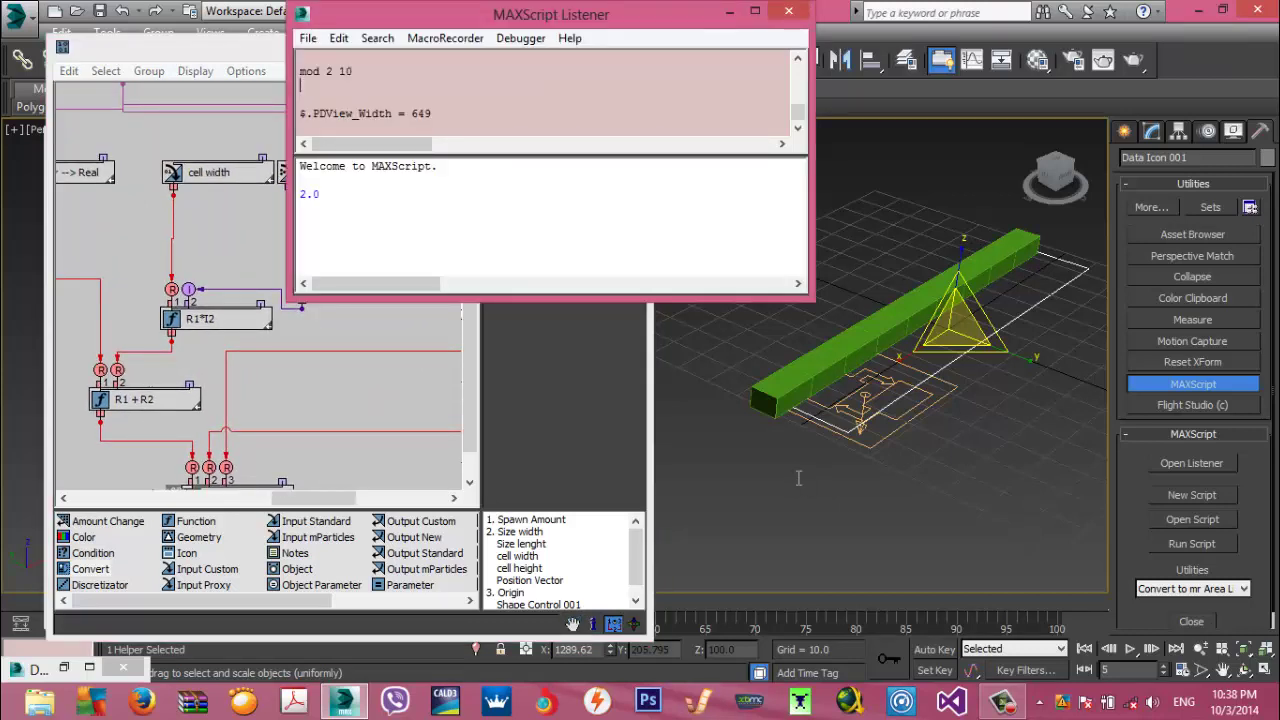
key("Up")
type("1")
left_click_drag(328, 206, 300, 166)
key("Delete")
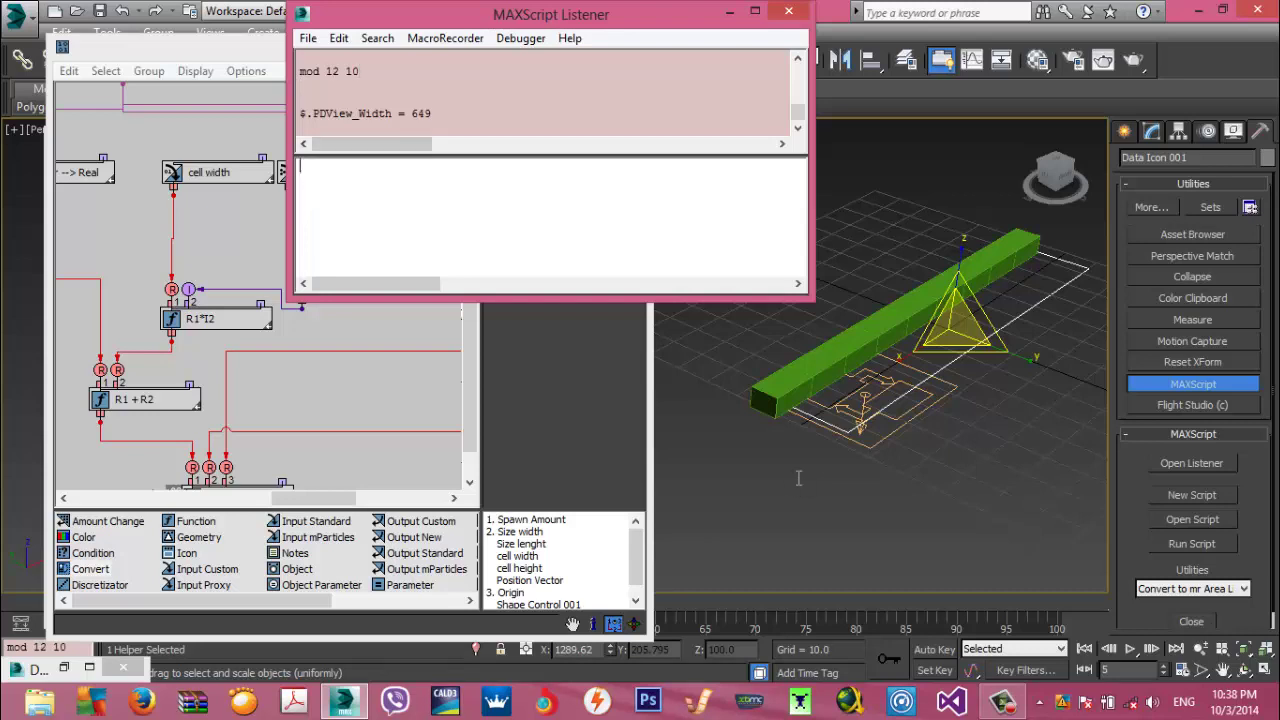
key("Return")
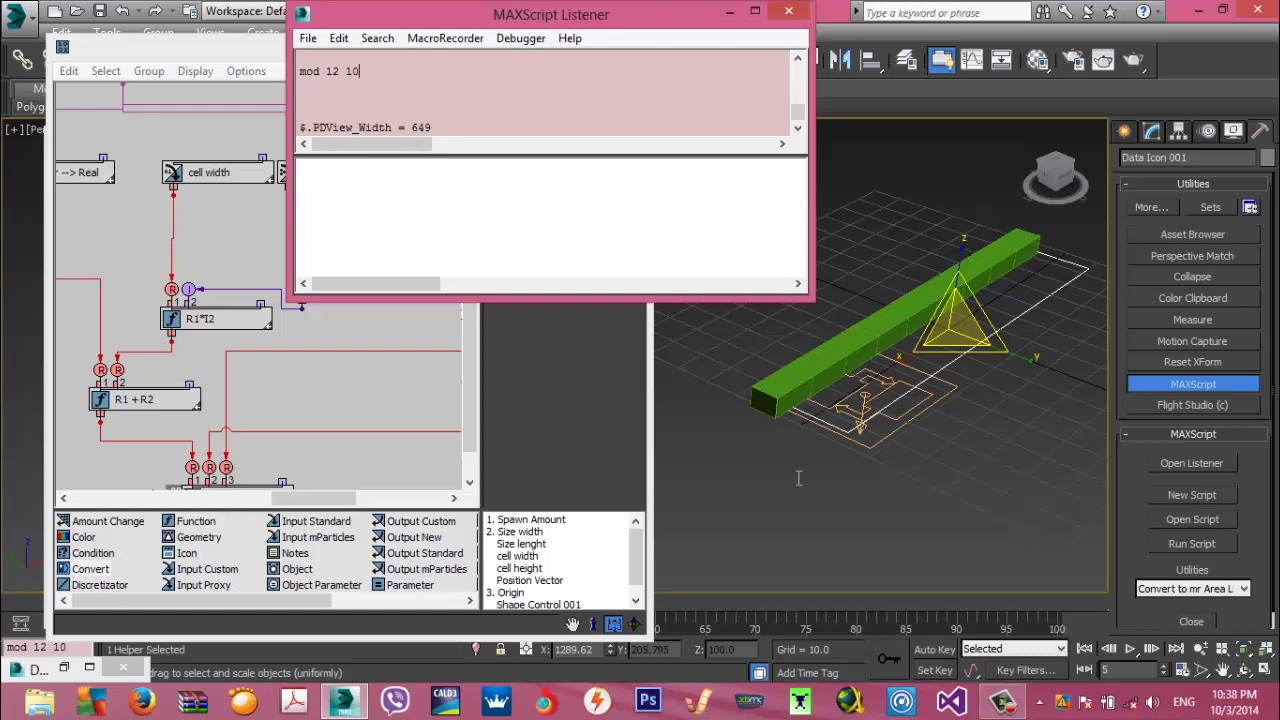
key("Return")
key("shift+Return")
Evaluate mod 52 10 in the MAXScript Listener and close the Listener
key("BackSpace")
type("5")
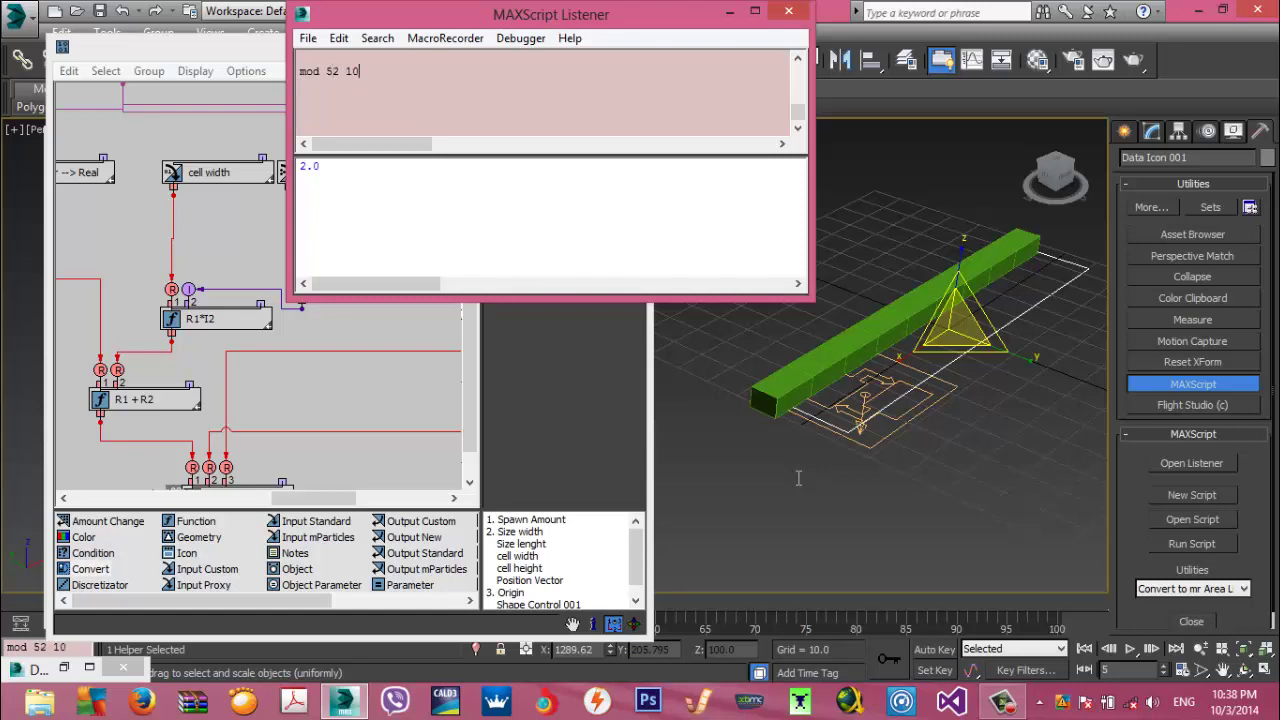
key("Return")
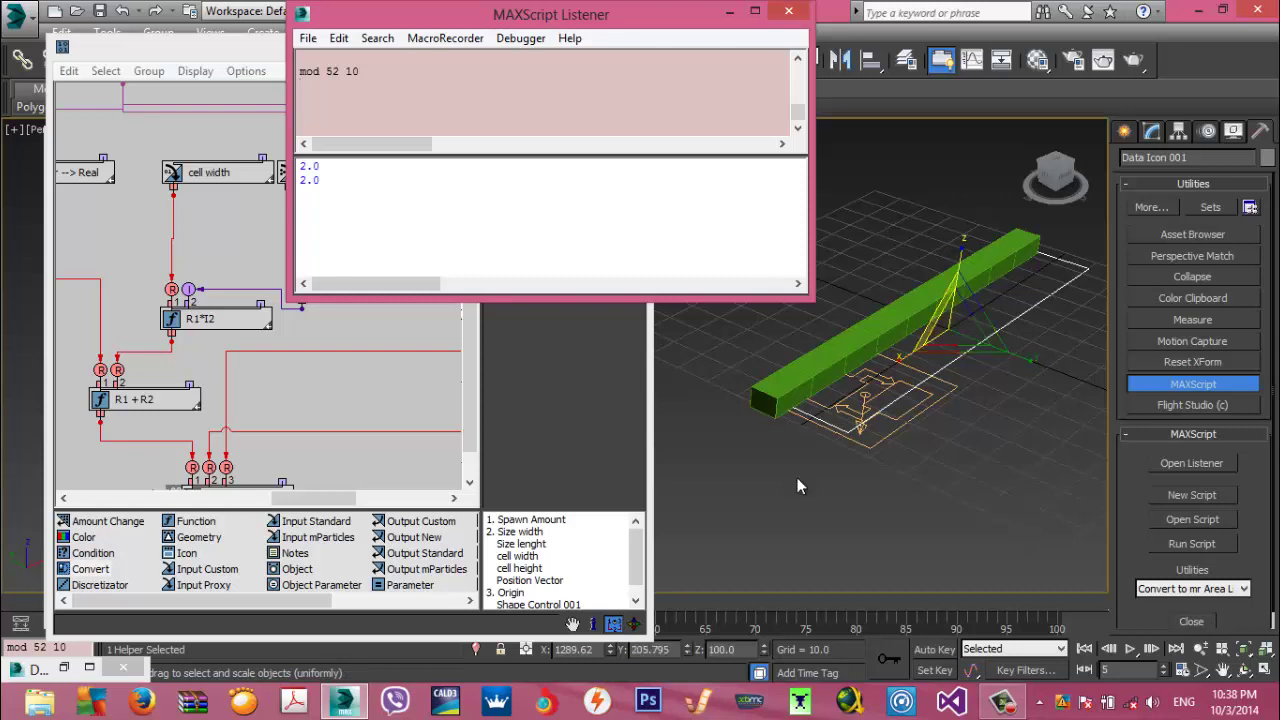
left_click(789, 11)
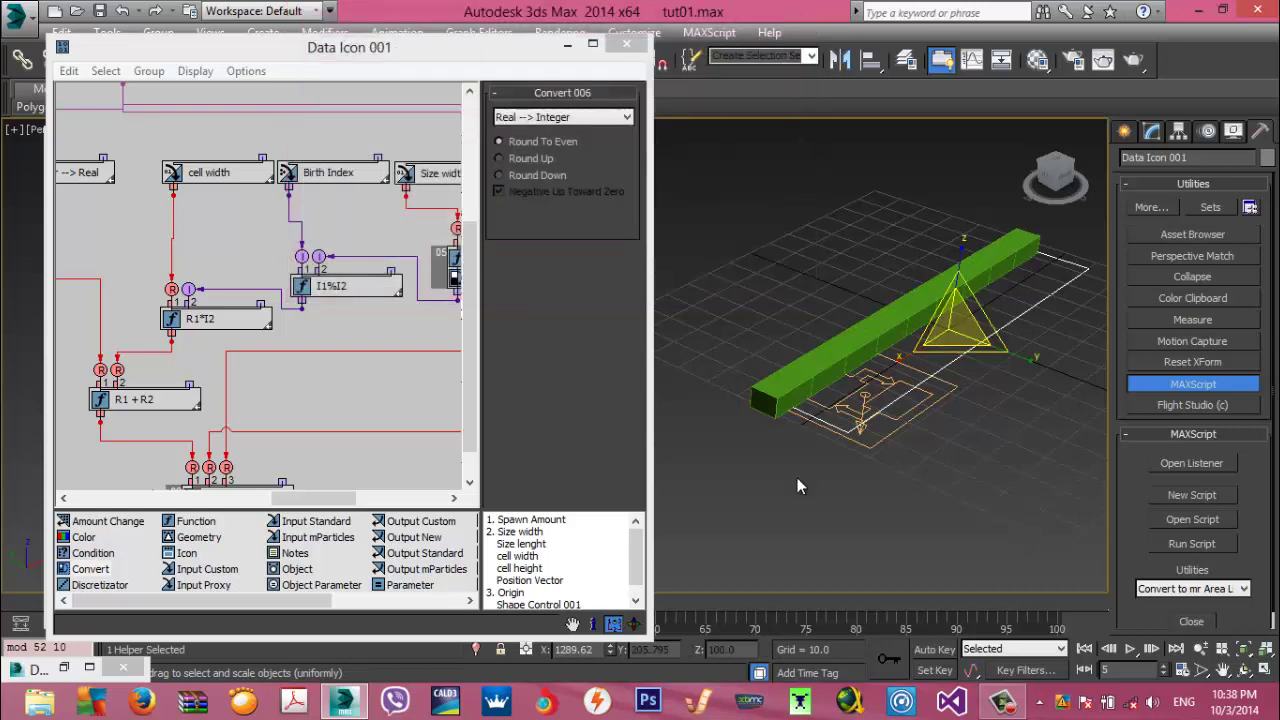
Move the Data Icon helper about 4.3 units along Y to test that the row of bricks follows
right_click(951, 371)
left_click(972, 407)
right_click(961, 397)
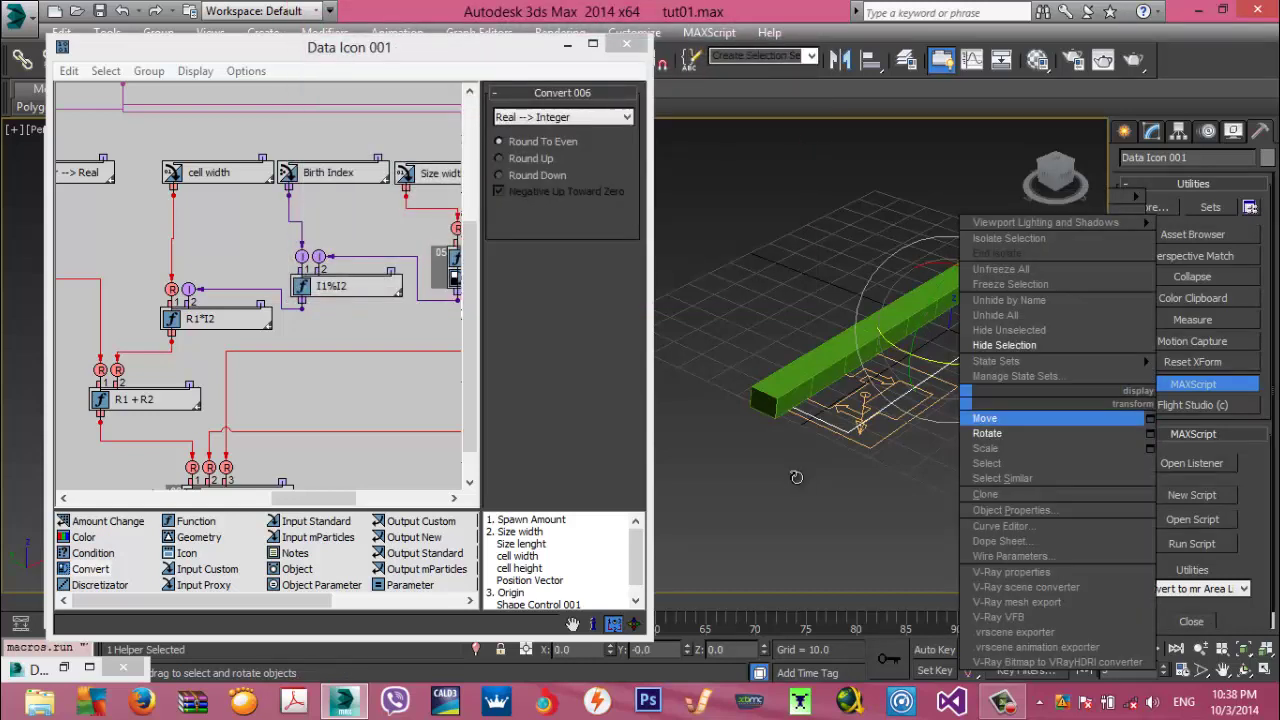
left_click(980, 418)
mouse_move(905, 313)
left_mouse_down()
mouse_move(807, 277)
mouse_move(958, 331)
mouse_move(847, 291)
mouse_move(942, 330)
mouse_move(891, 308)
left_mouse_up()
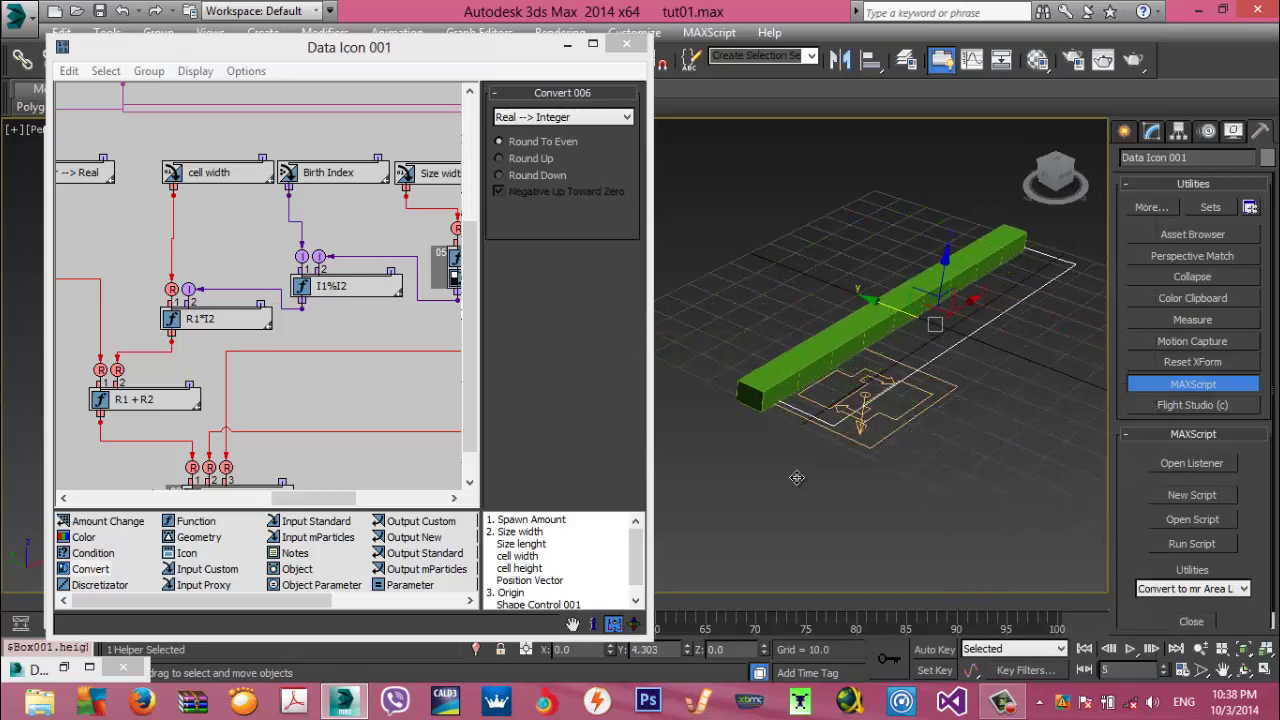
Maximize the data flow window and inspect the R1 + R2 addition feeding the Real --> Vector convert and Position Vector output
mouse_move(290, 400)
middle_mouse_down()
mouse_move(356, 396)
mouse_move(366, 370)
mouse_move(321, 364)
mouse_move(344, 361)
middle_mouse_up()
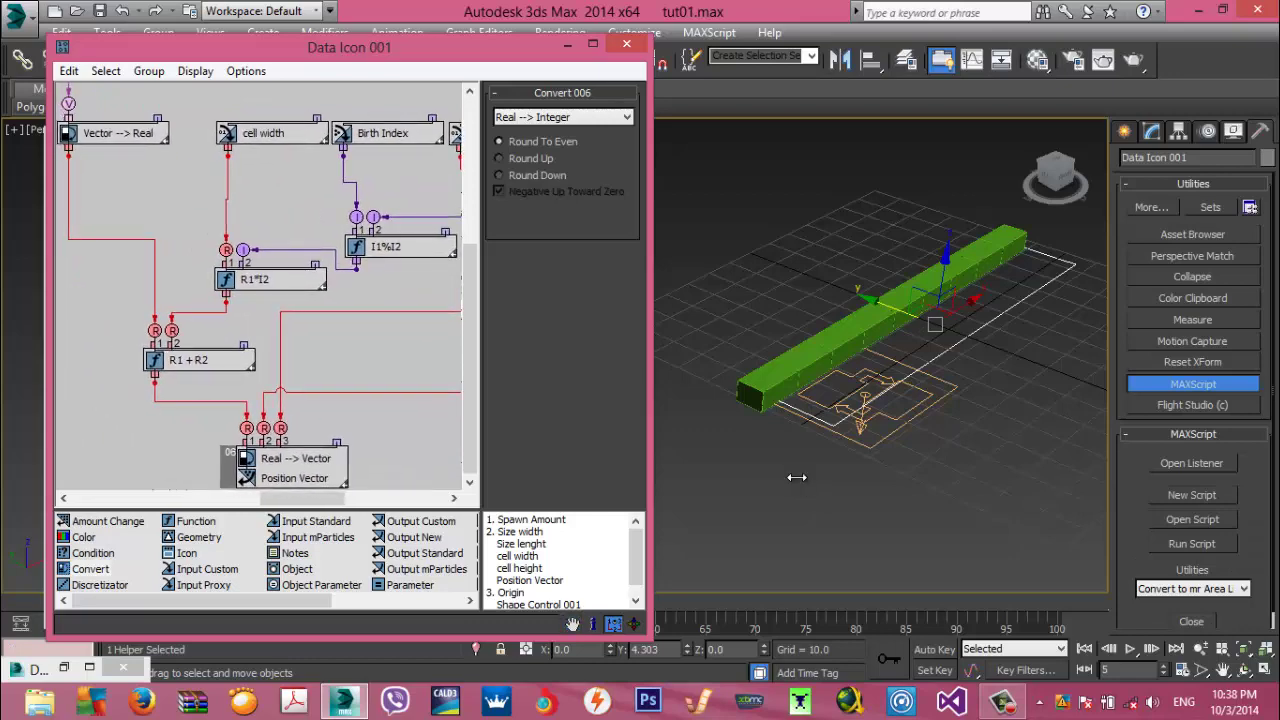
mouse_move(811, 491)
middle_mouse_down()
mouse_move(797, 486)
mouse_move(812, 530)
middle_mouse_up()
left_click(593, 44)
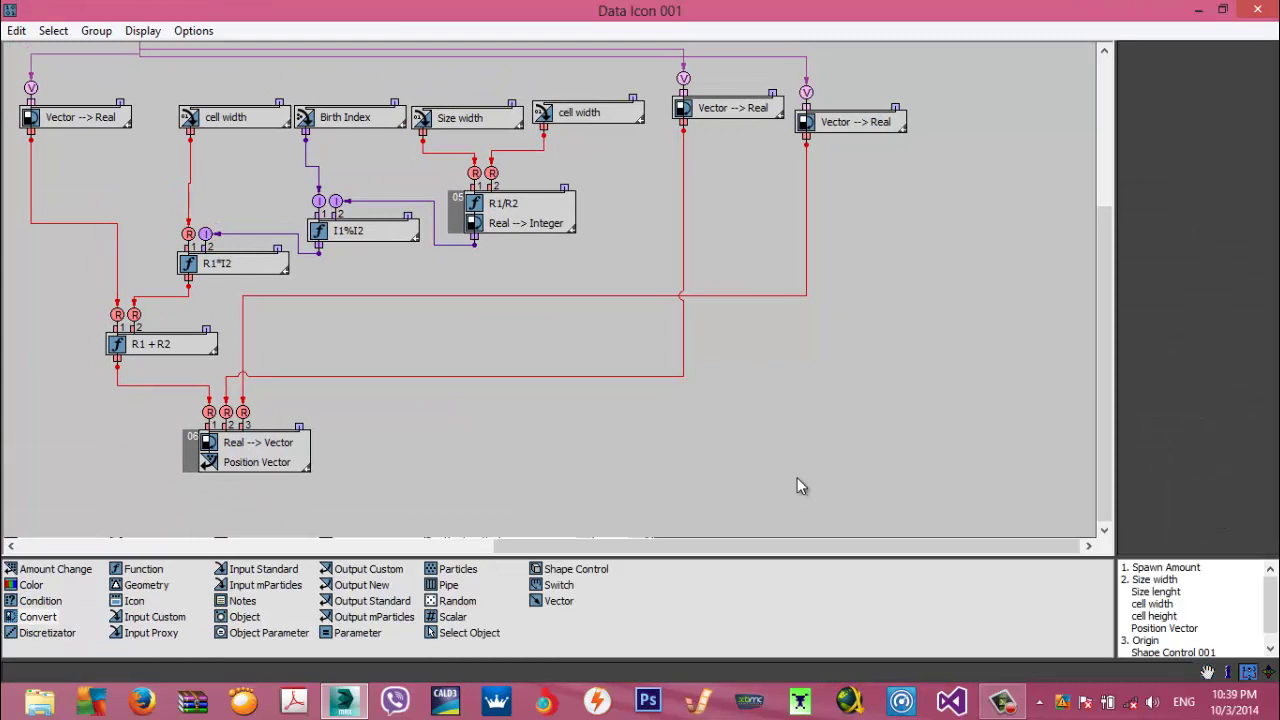
mouse_move(797, 478)
middle_mouse_down()
mouse_move(932, 458)
mouse_move(946, 501)
middle_mouse_up()
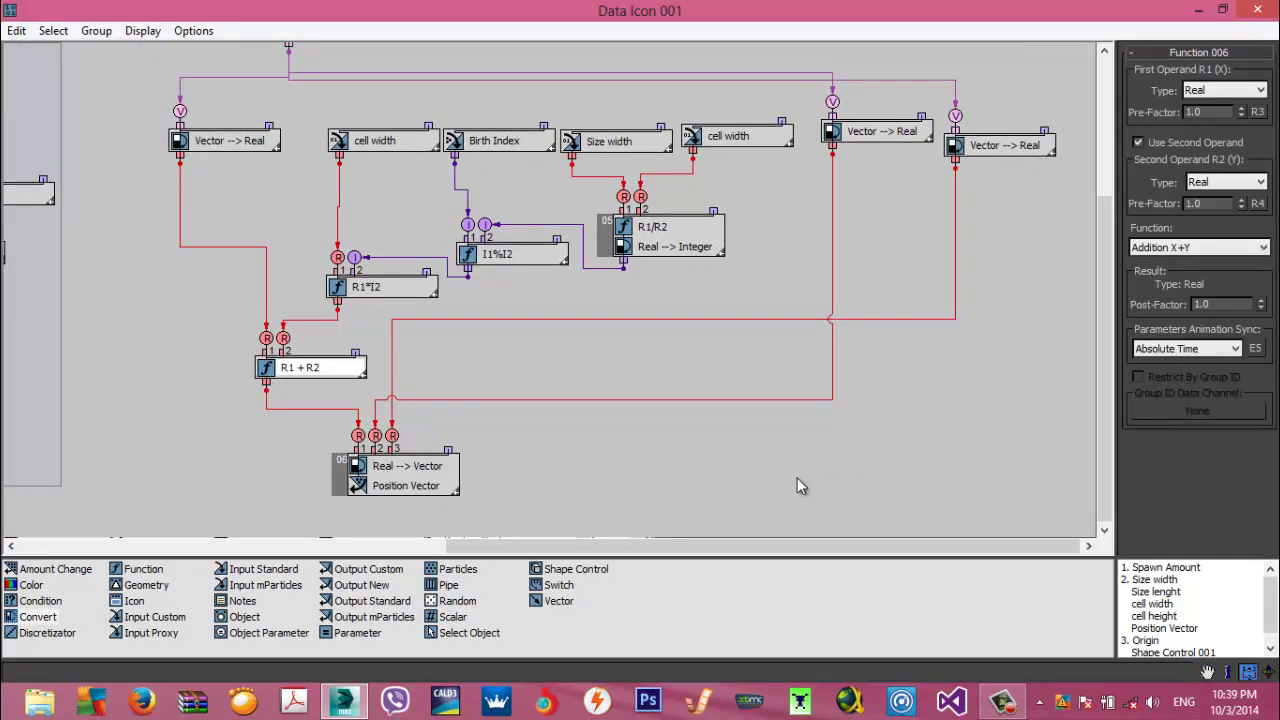
mouse_move(797, 478)
middle_mouse_down()
mouse_move(806, 554)
mouse_move(789, 470)
middle_mouse_up()
Restore the smaller data flow window and examine how the first brick sits against the start of the helper's outline
mouse_move(420, 10)
left_mouse_down()
mouse_move(311, 63)
mouse_move(247, 52)
left_mouse_up()
scroll(797, 477, "up", 4)
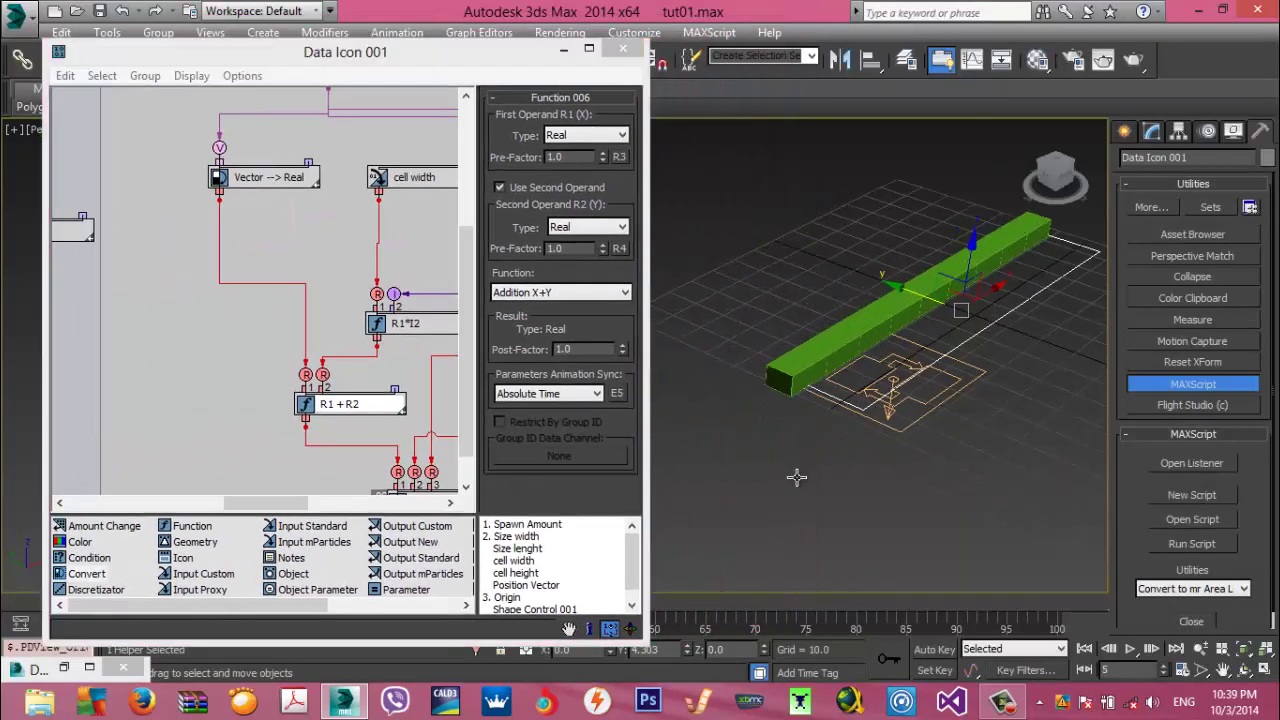
middle_click_drag(797, 478, 768, 467)
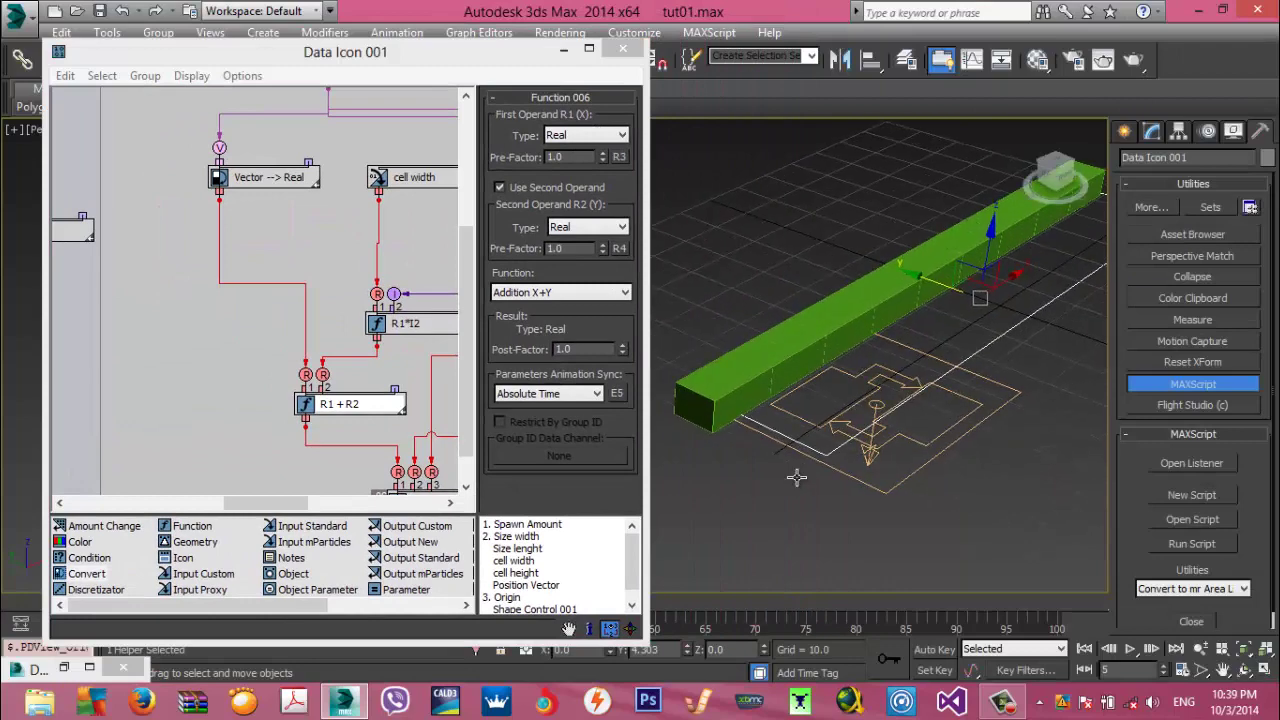
key("ctrl+r")
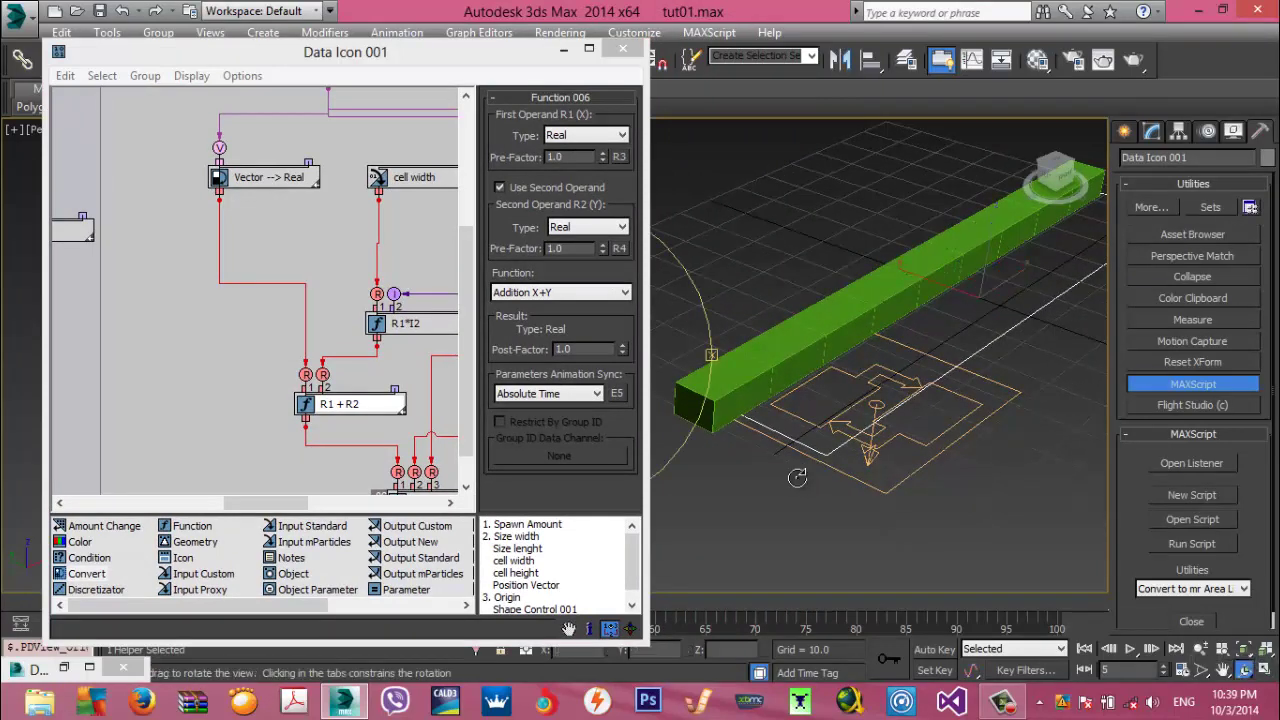
middle_click_drag(797, 477, 880, 485, "alt")
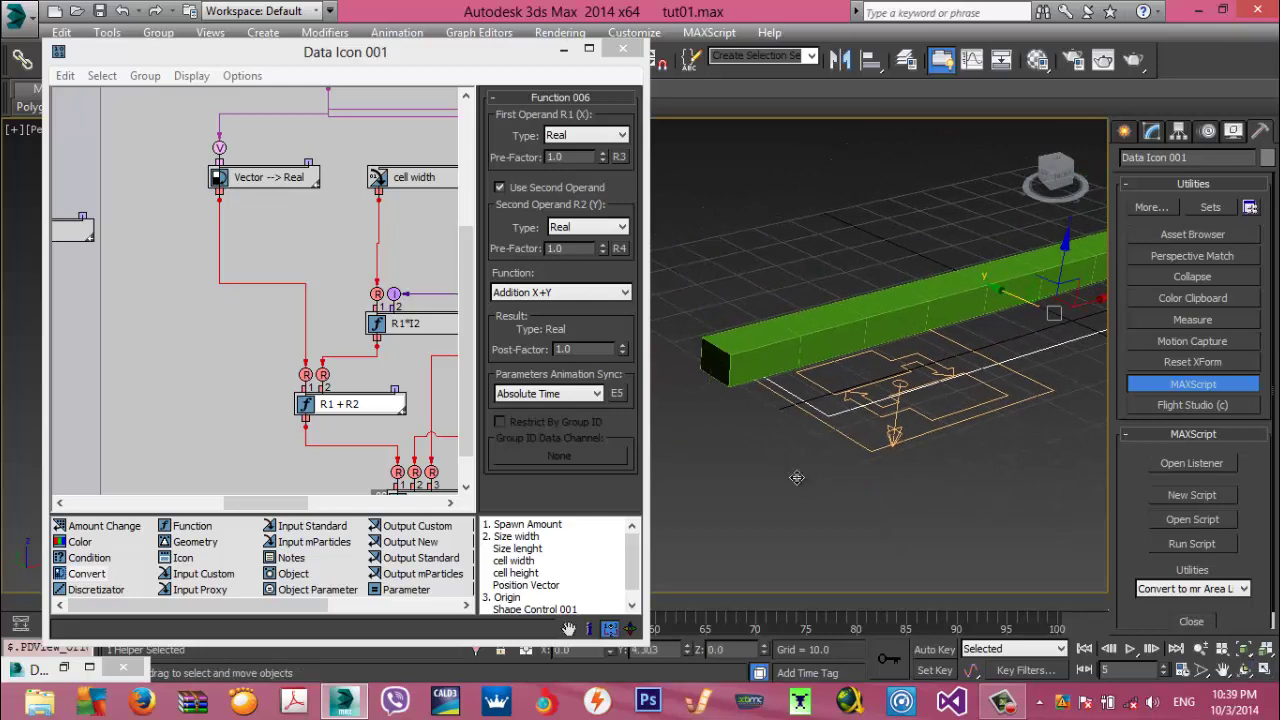
middle_click_drag(797, 477, 835, 491)
scroll(797, 478, "up", 2)
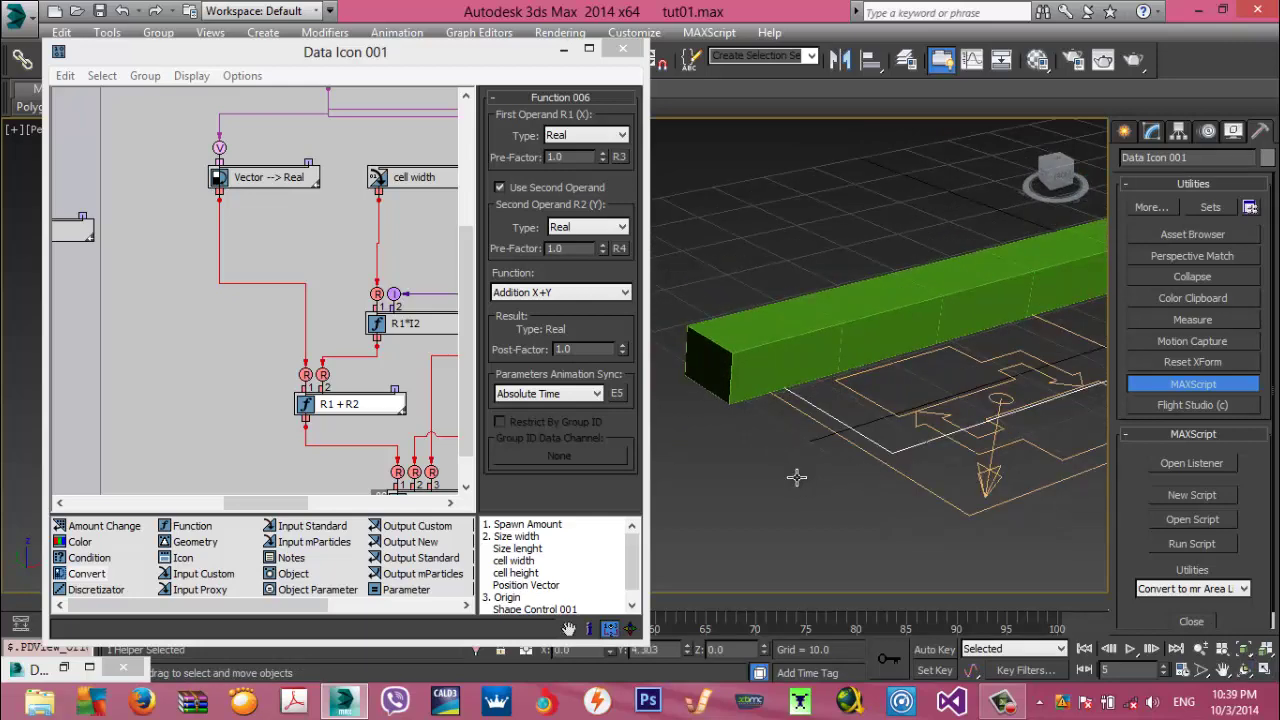
scroll(797, 478, "up", 2)
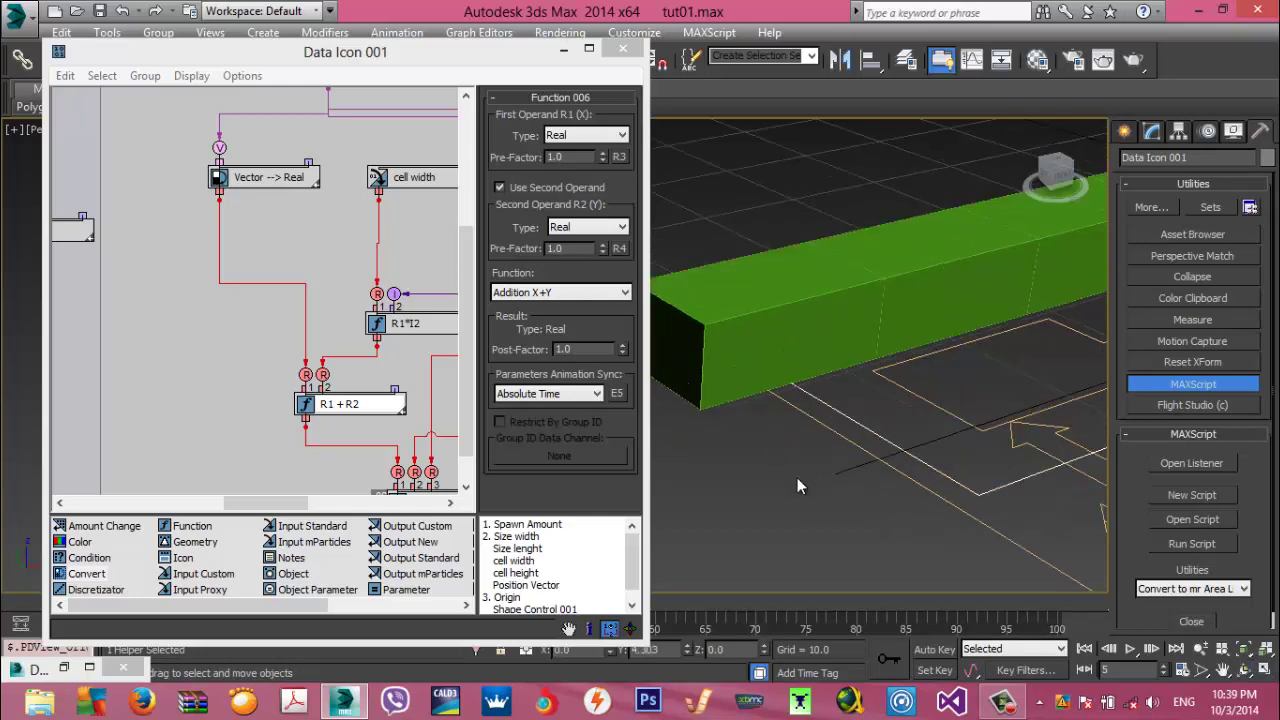
Maximize the data flow window and move the Real --> Vector and Position Vector group lower to free space beneath R1 + R2
left_click(589, 48)
mouse_move(811, 491)
middle_mouse_down()
mouse_move(771, 434)
mouse_move(797, 477)
middle_mouse_up()
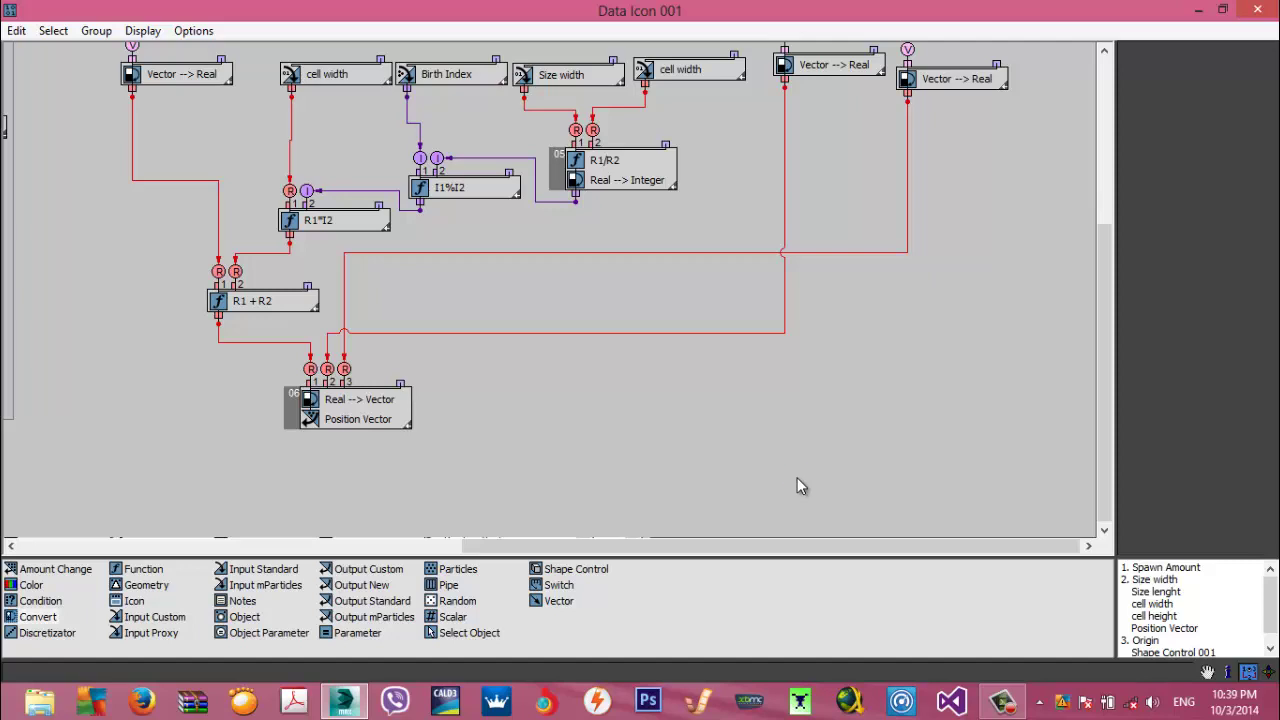
middle_click_drag(797, 477, 831, 457)
left_click_drag(392, 390, 449, 489)
Add an Input Custom operator below R1 + R2 and assign it the cell width data channel
left_click_drag(150, 617, 190, 402)
left_click(218, 401)
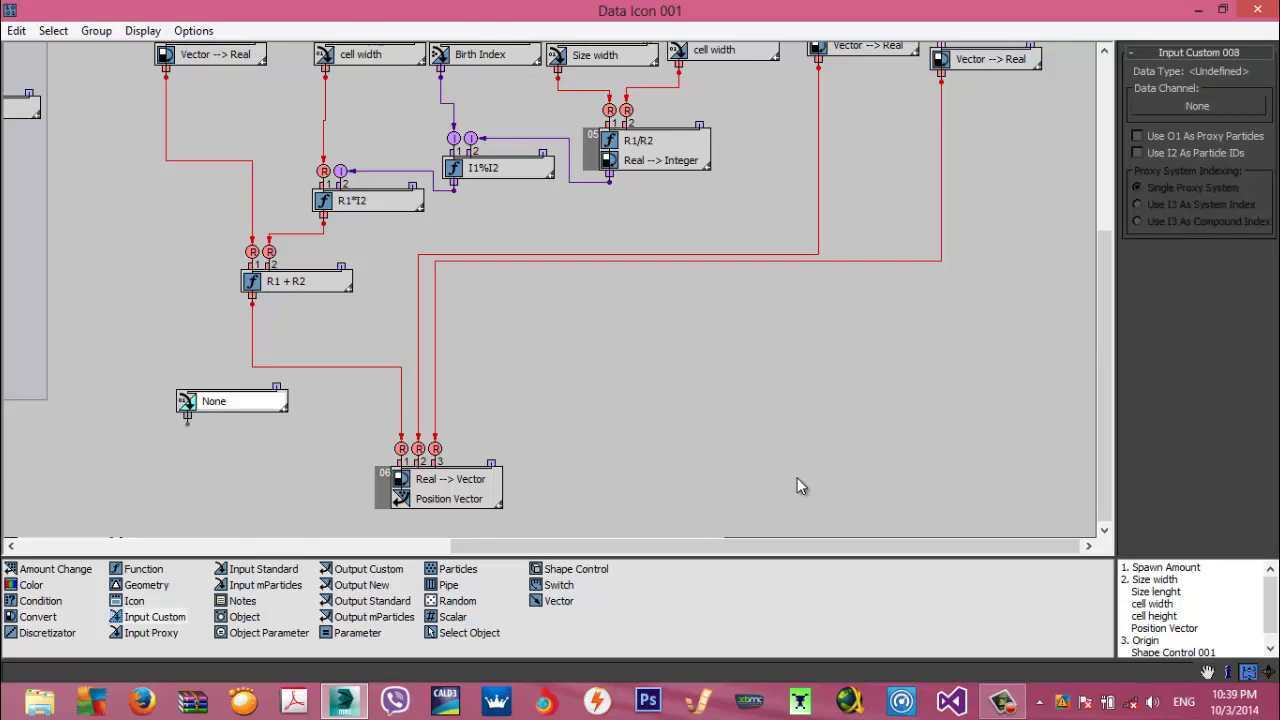
left_click(1197, 105)
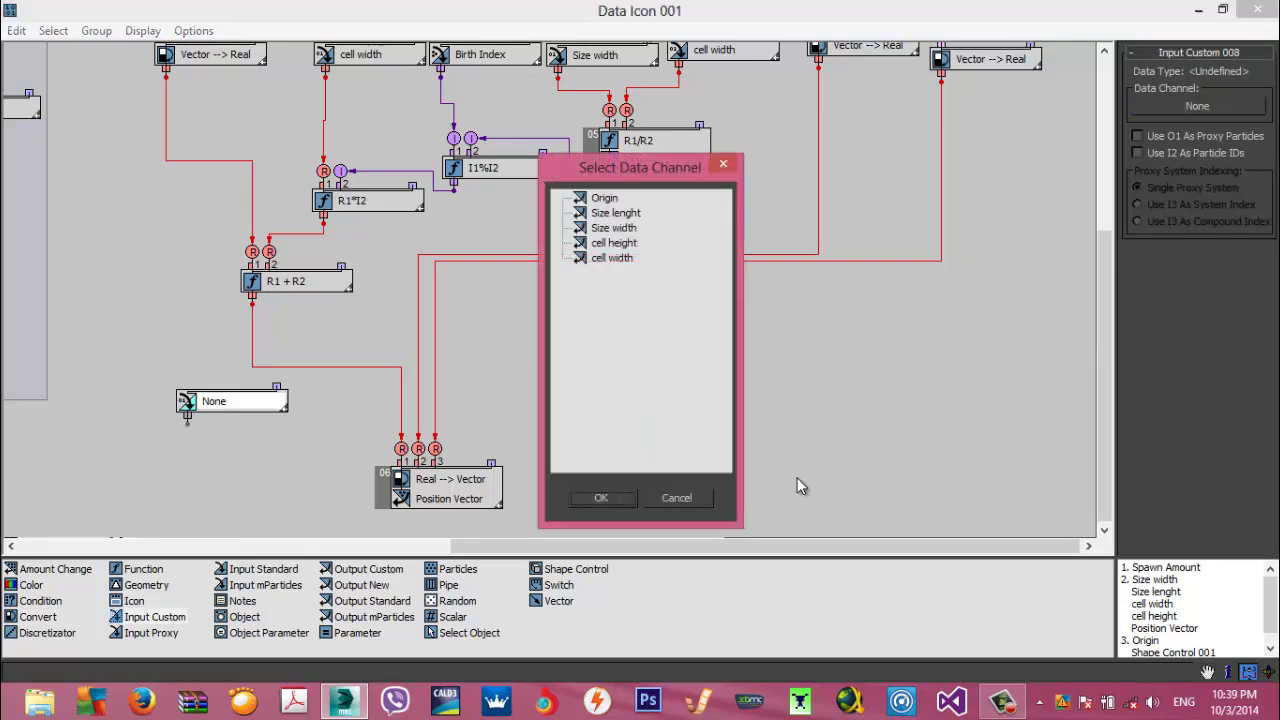
double_click(612, 258)
middle_click_drag(797, 482, 912, 387)
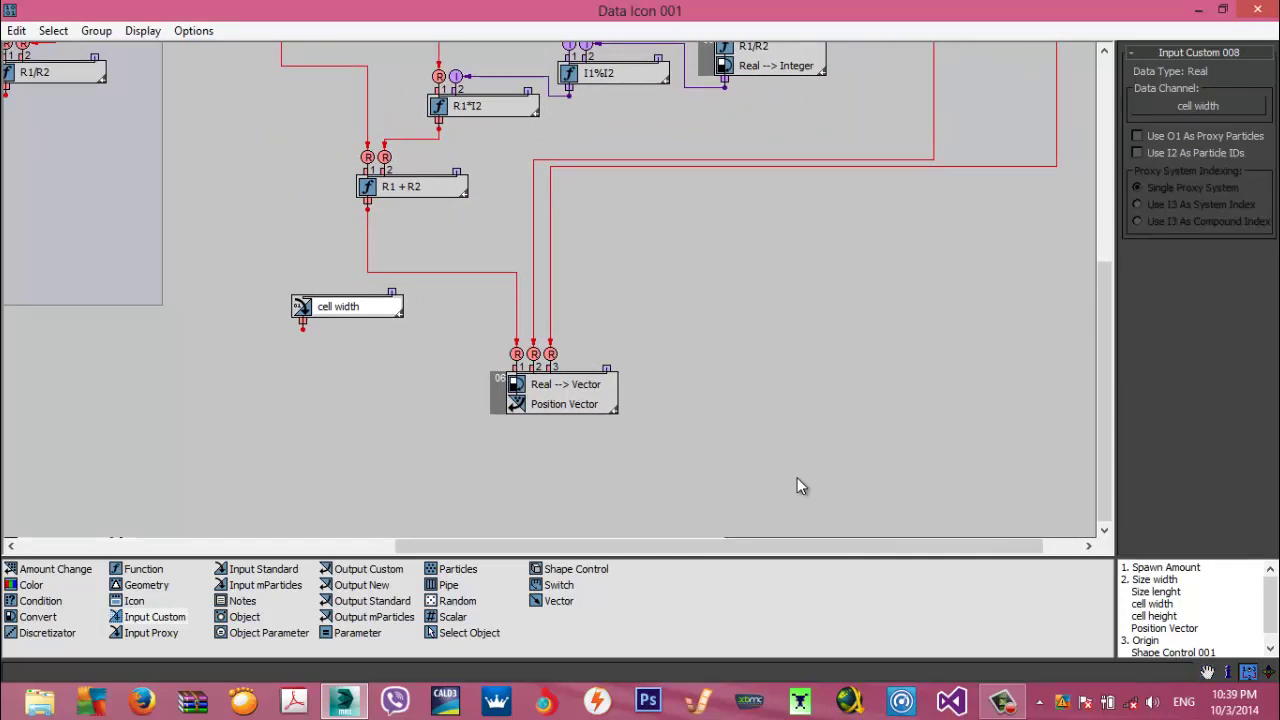
Add a Scalar operator below the cell width input and set its value to 2
left_click_drag(452, 617, 385, 362)
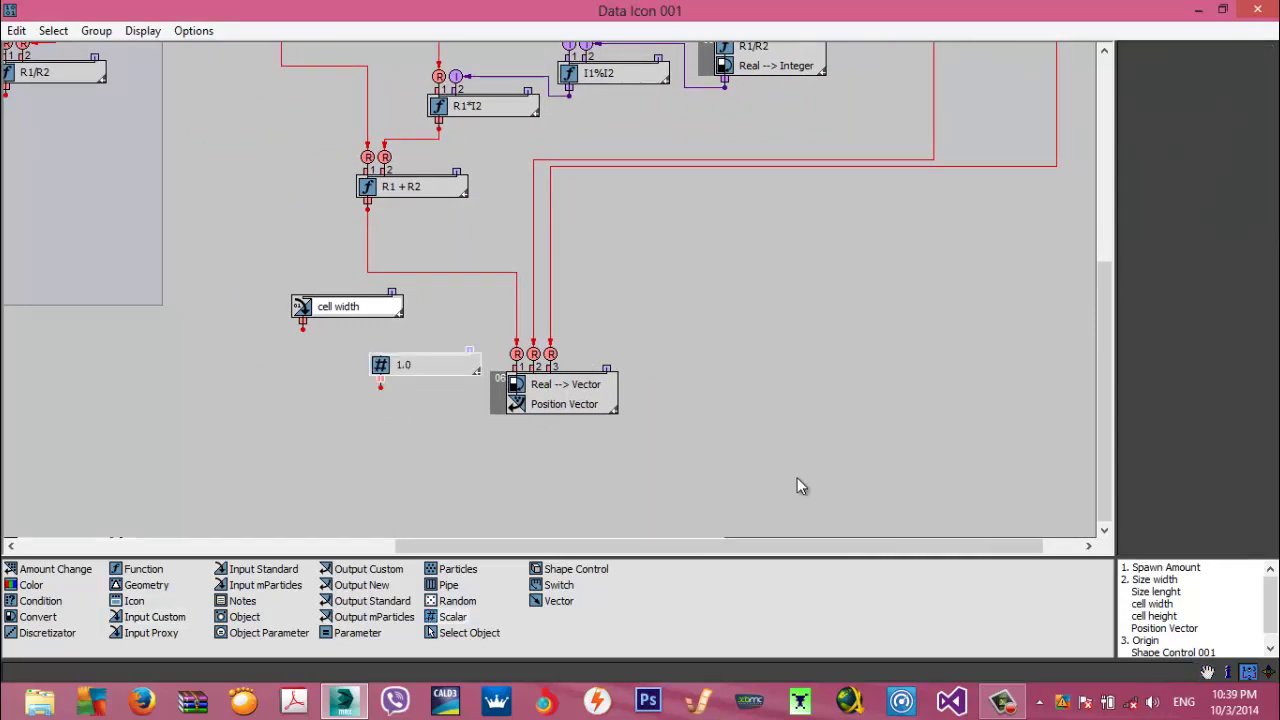
double_click(1190, 98)
type("2")
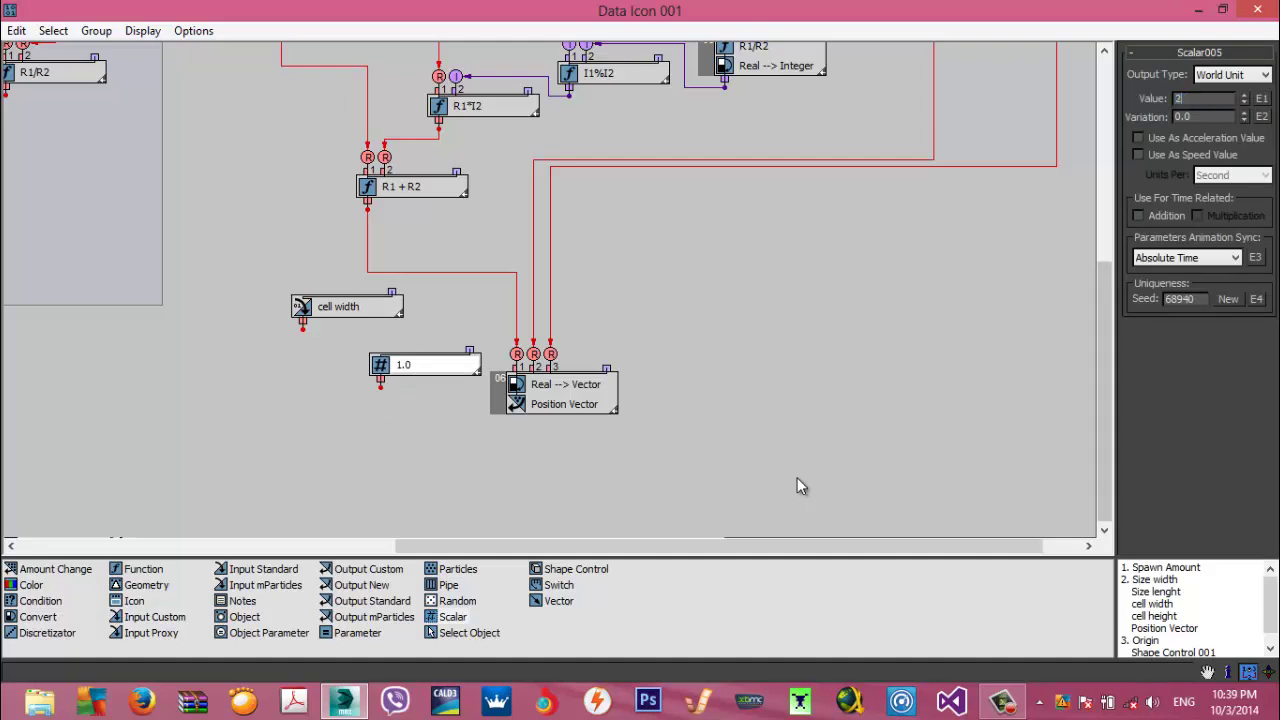
key("Return")
Add a Function operator with Real operands and Division X/Y, wiring cell width as the first input and the 2.0 scalar as the second
left_click_drag(140, 568, 310, 400)
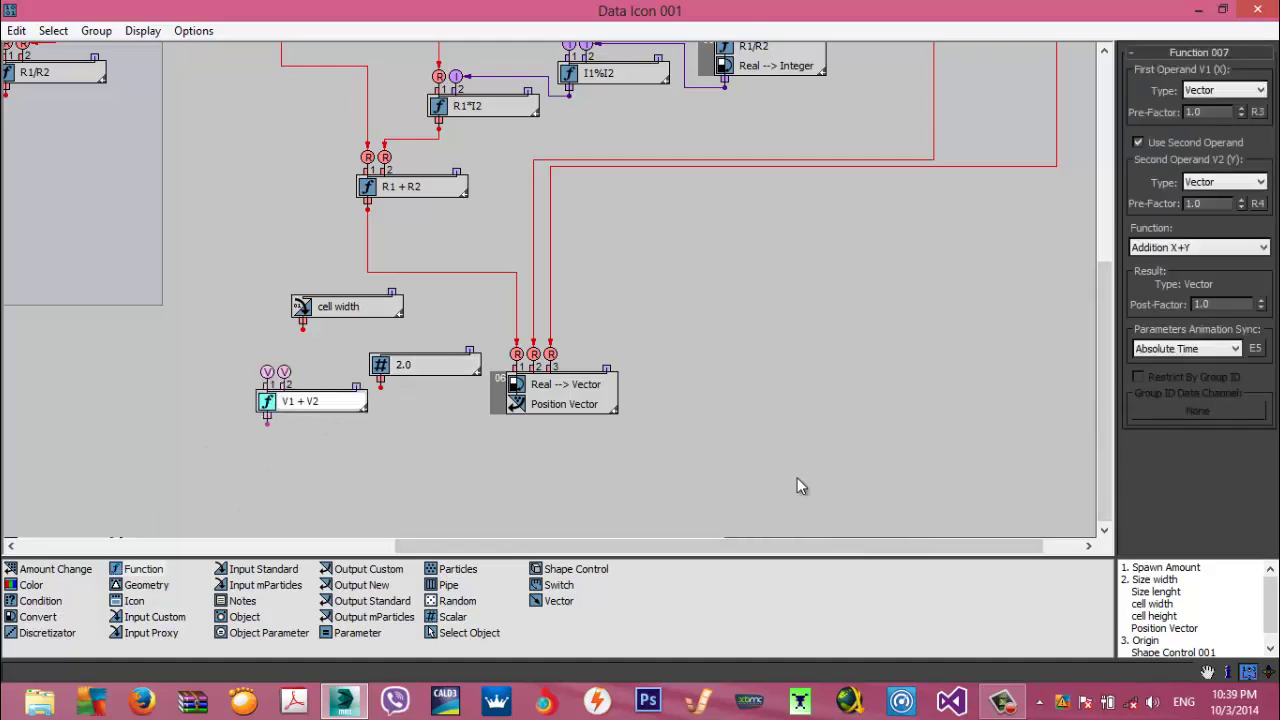
left_click(1225, 90)
left_click(1212, 154)
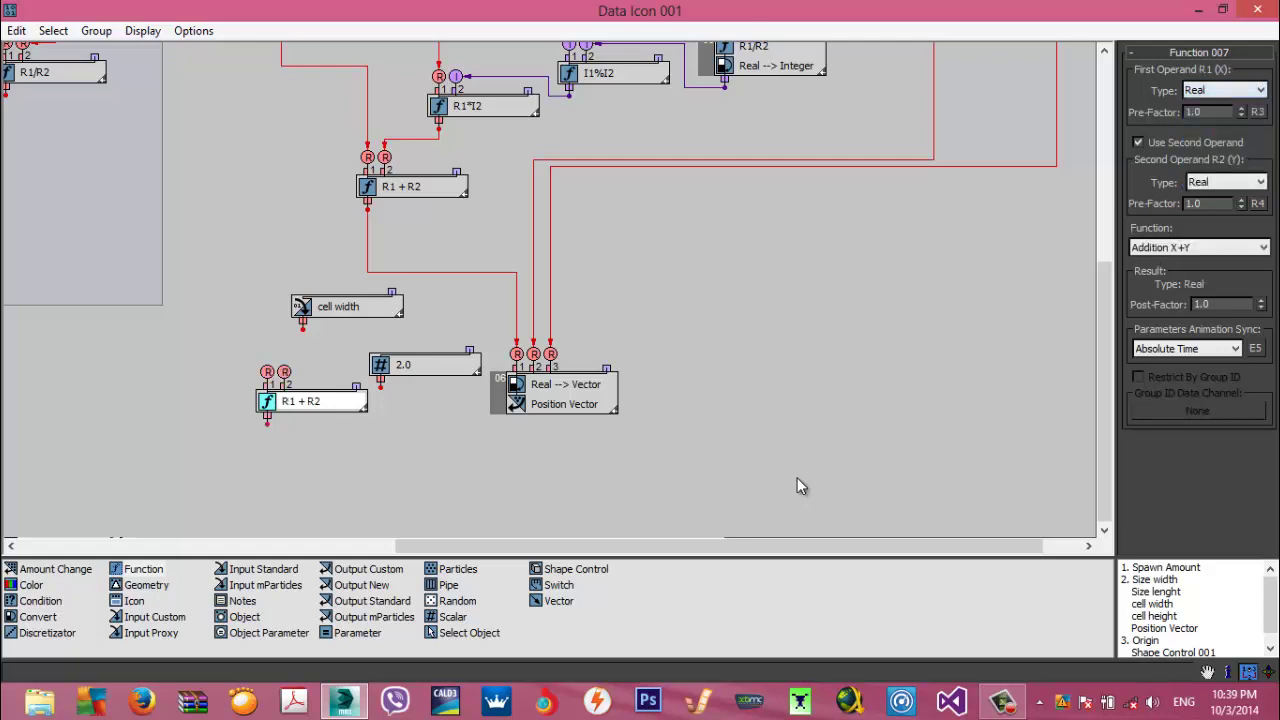
left_click(1199, 247)
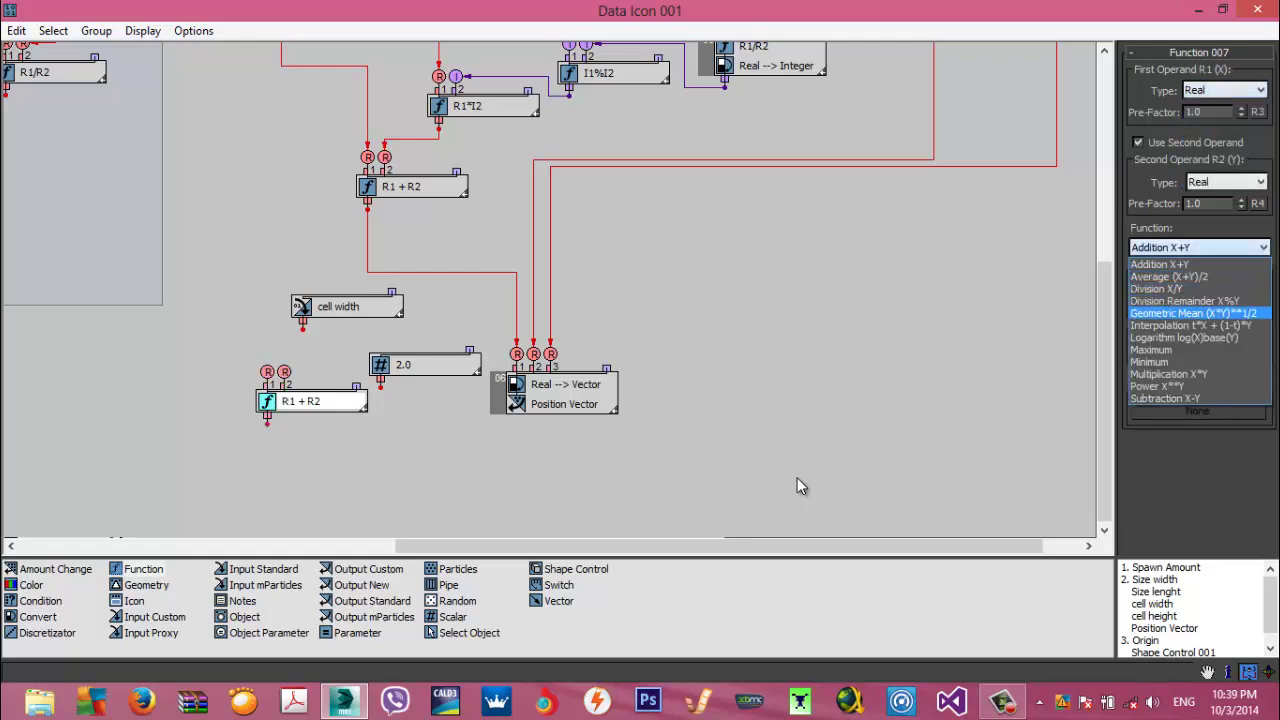
left_click(1156, 288)
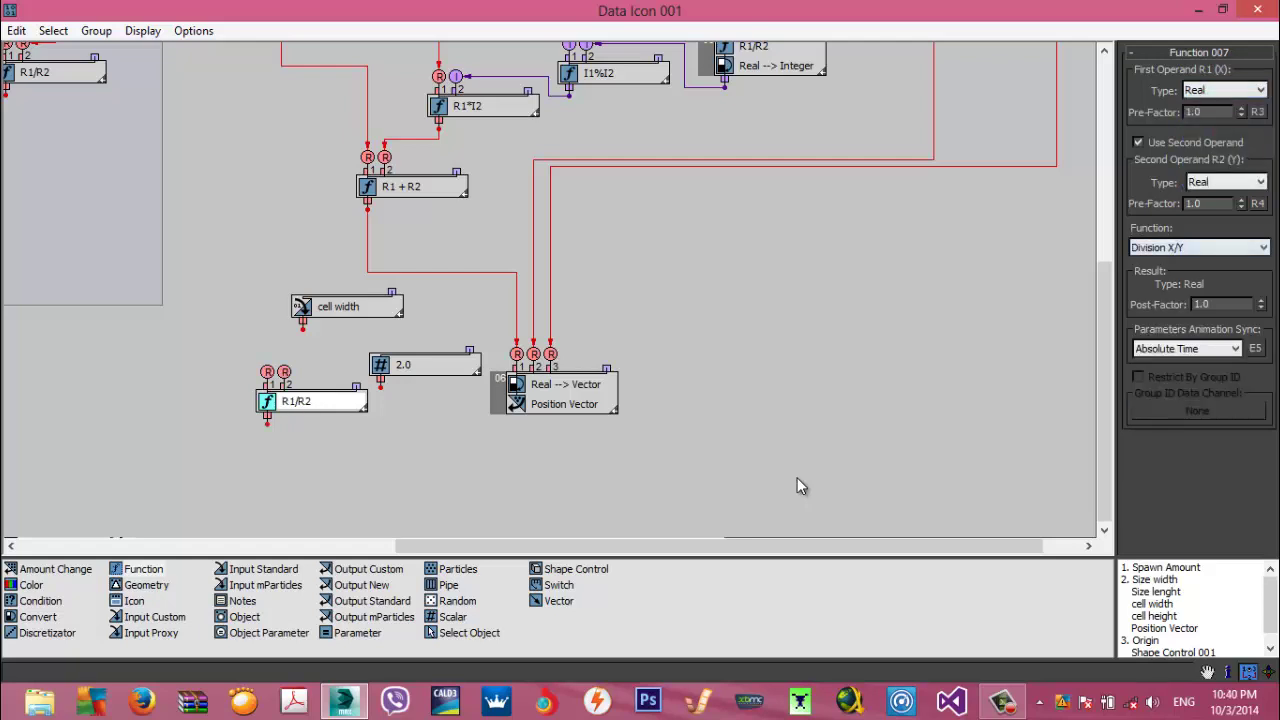
left_click_drag(425, 365, 267, 372)
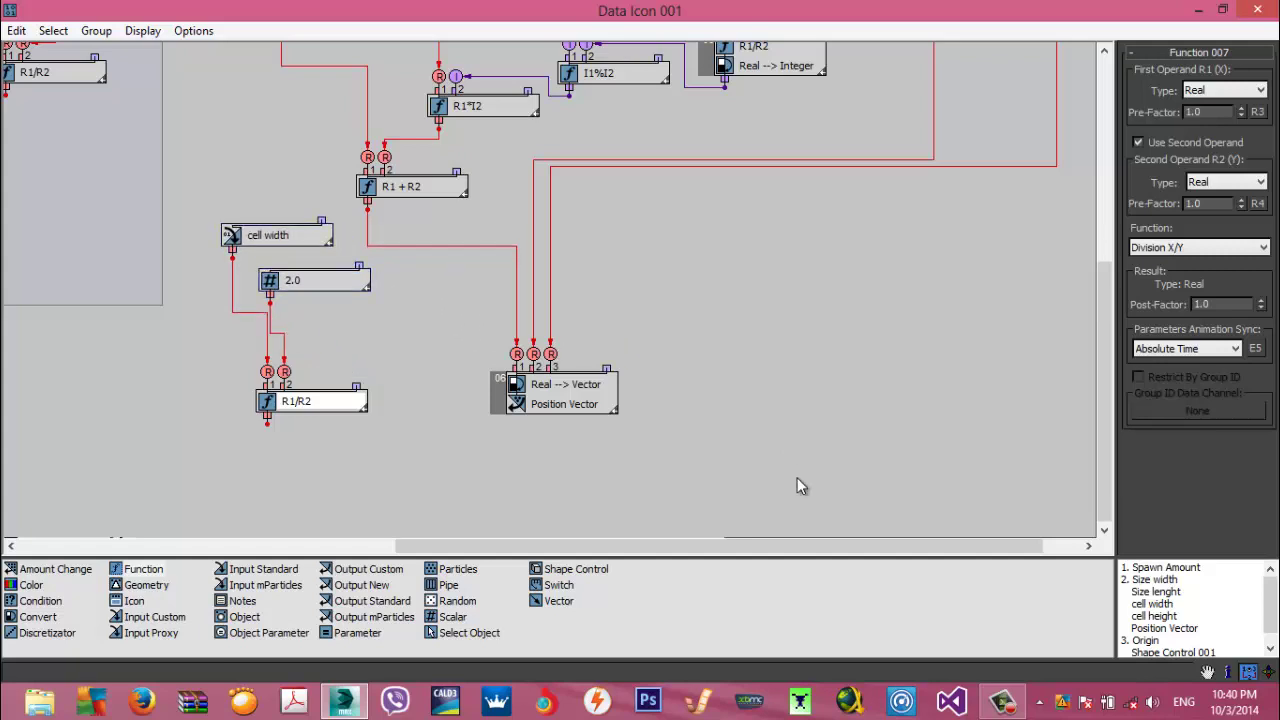
Add another Function operator performing Addition X+Y on Real operands, and wire the new R1/R2 result and the R1 + R2 result into it
left_click_drag(143, 569, 394, 485)
left_click(394, 485)
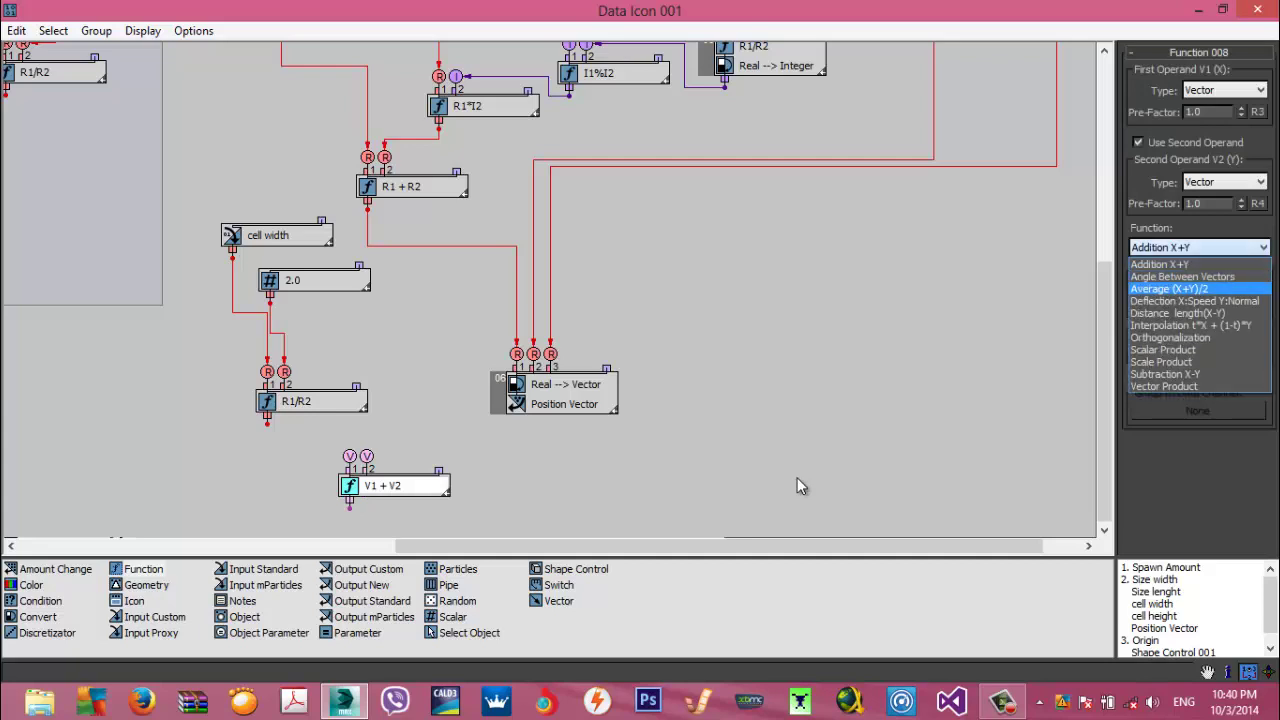
left_click(1160, 264)
left_click(1225, 90)
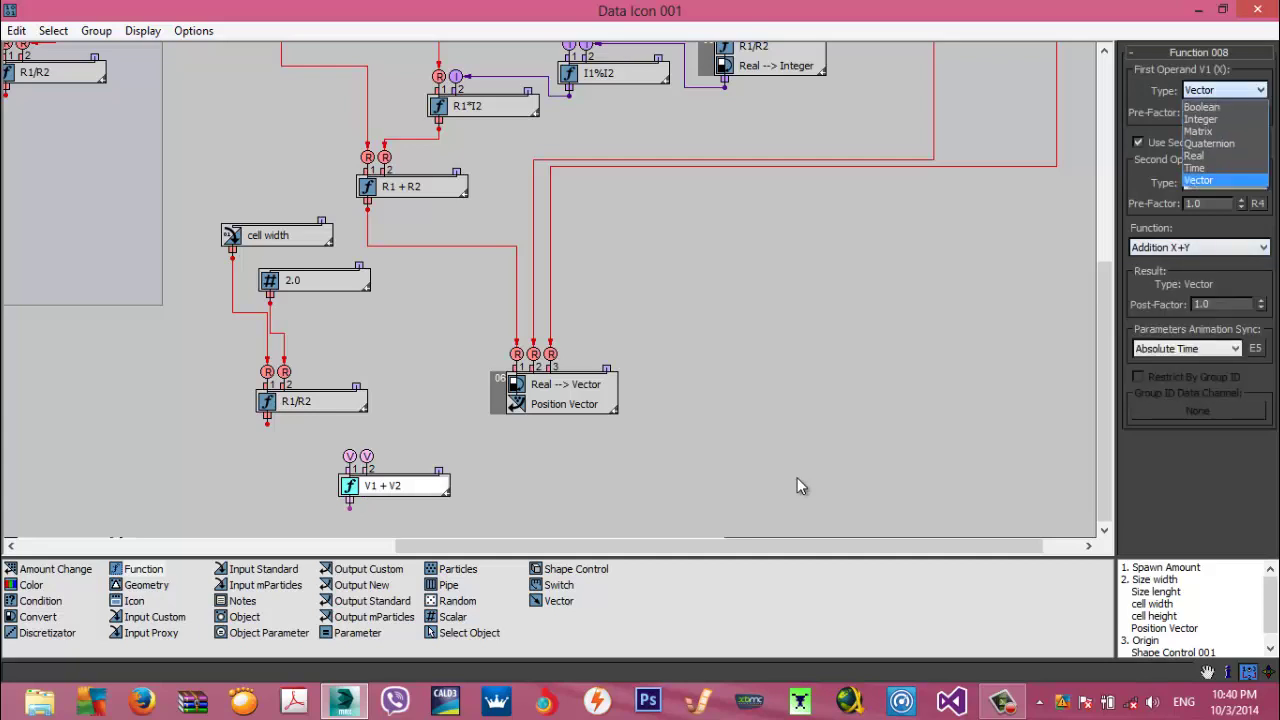
left_click(1200, 154)
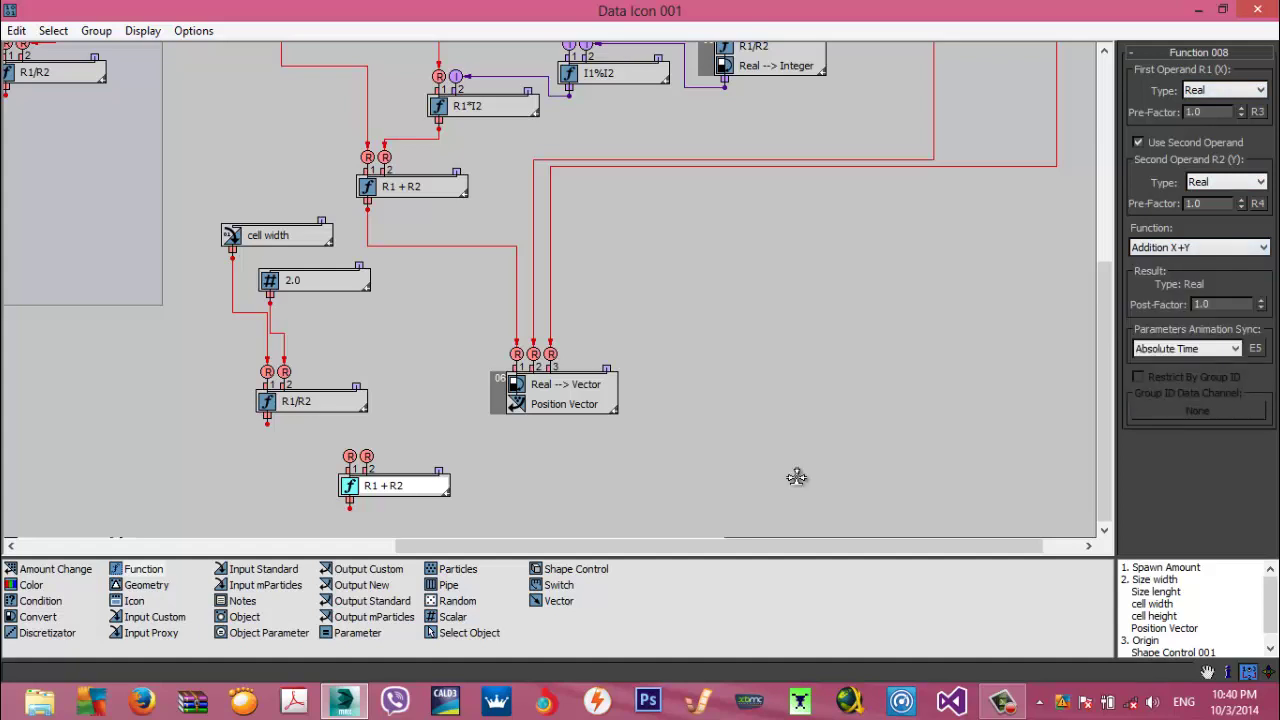
left_click_drag(267, 424, 349, 456)
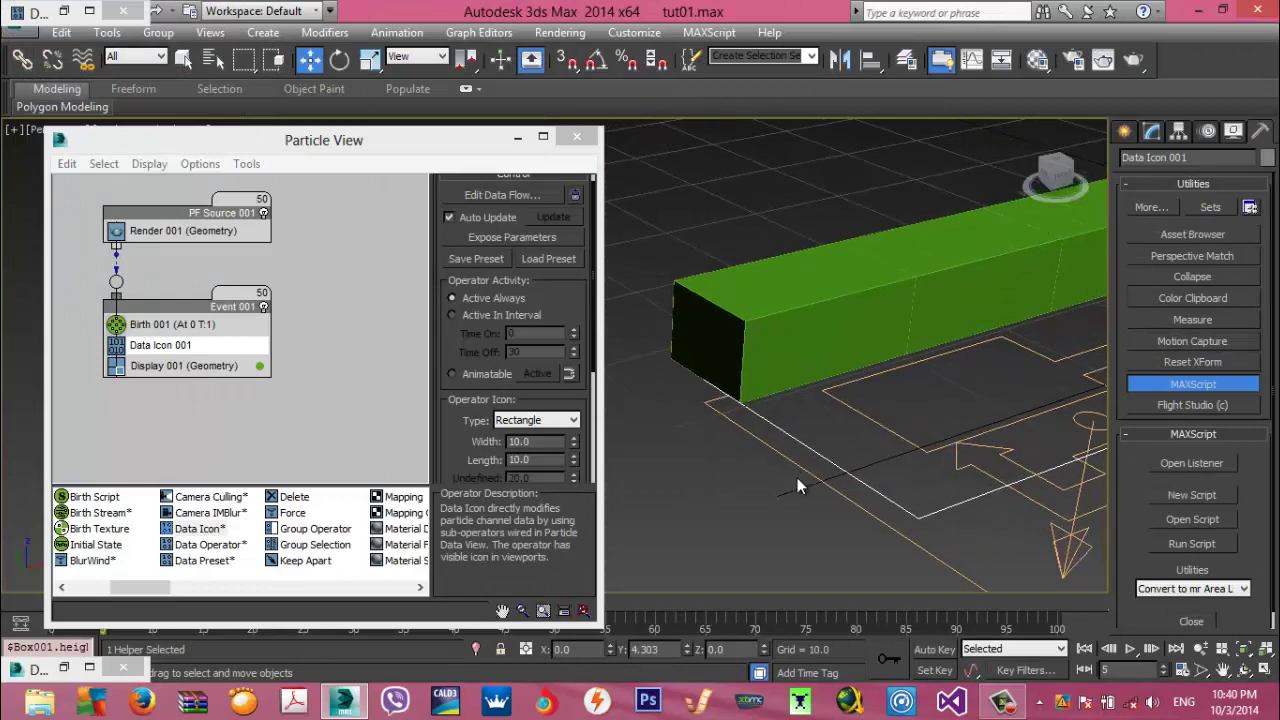
Maximize the data flow window and move the Z-component Vector --> Real convert right beside the Y-component one
scroll(797, 477, "down", 7)
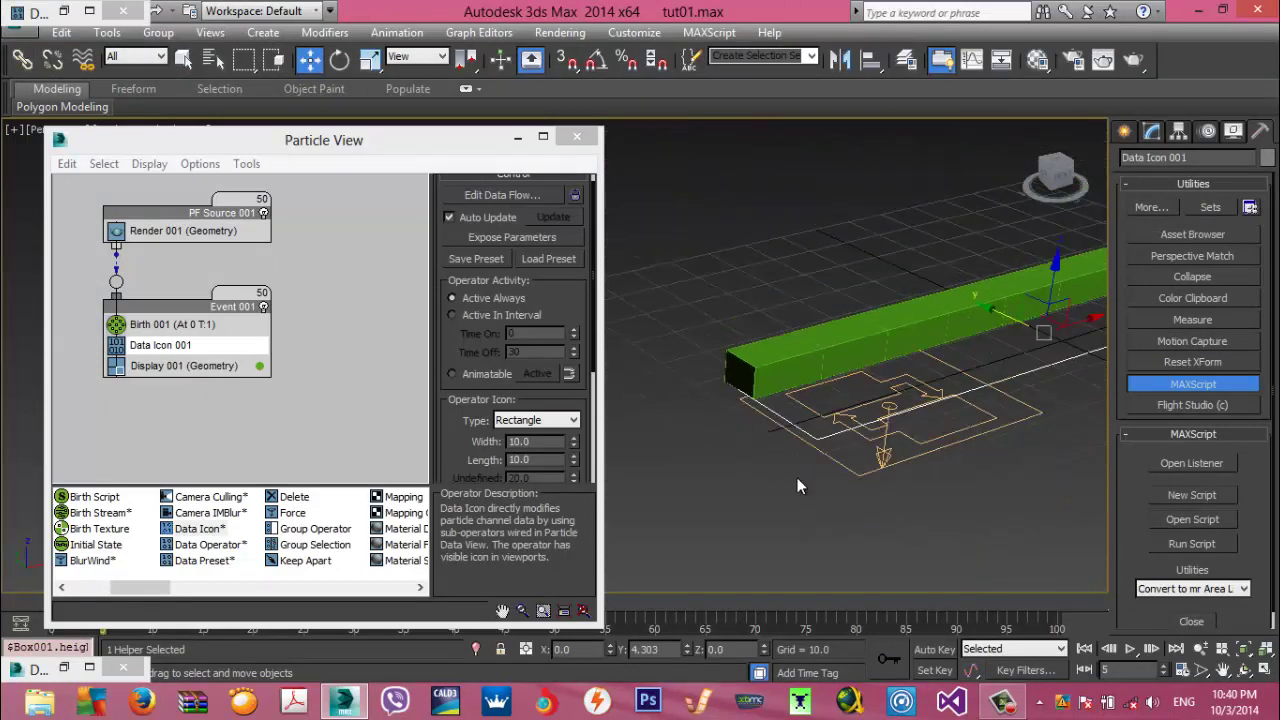
scroll(797, 477, "up", 5)
mouse_move(797, 477)
middle_mouse_down()
mouse_move(739, 478)
mouse_move(797, 477)
middle_mouse_up()
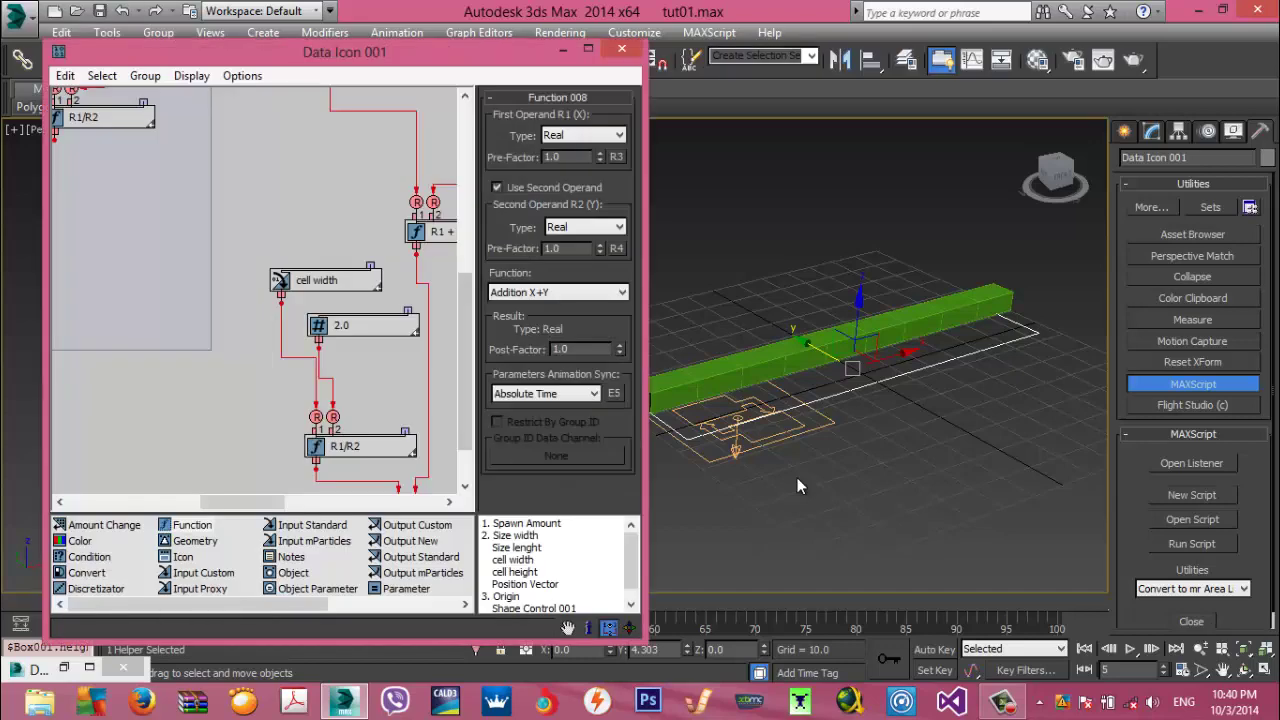
key("super+Up")
mouse_move(797, 478)
middle_mouse_down()
mouse_move(811, 491)
mouse_move(797, 478)
middle_mouse_up()
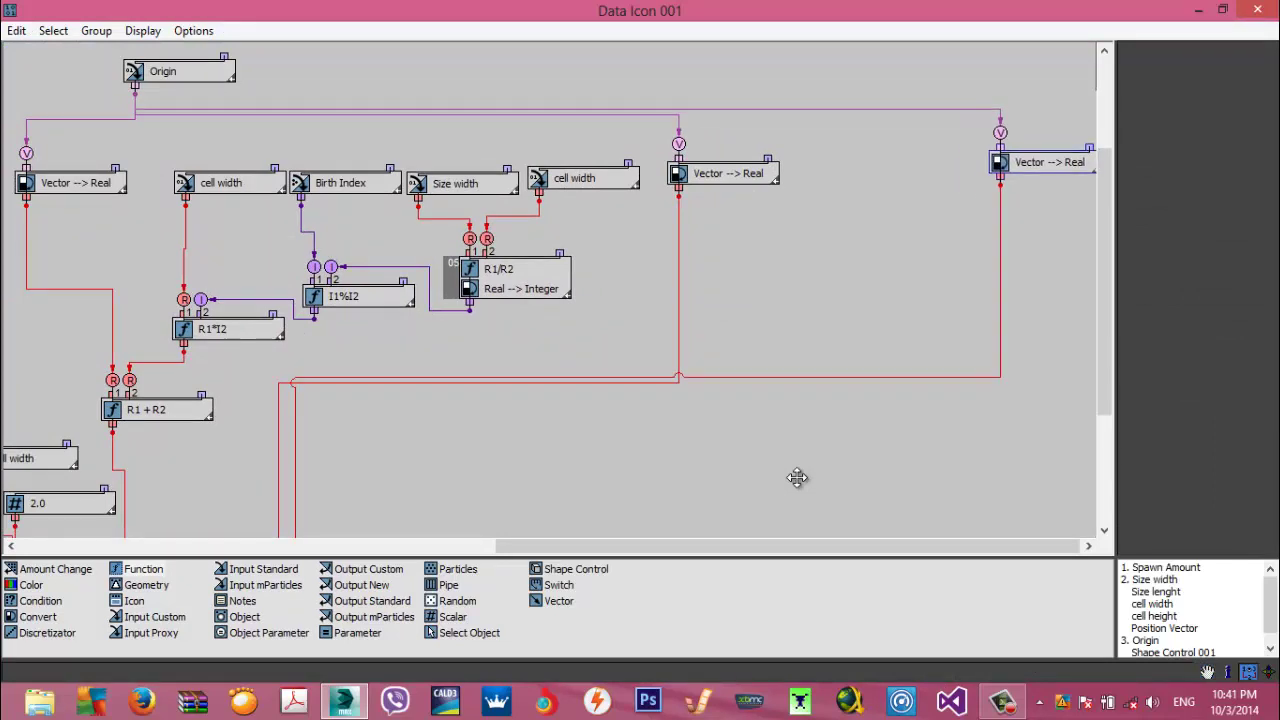
middle_click_drag(797, 478, 430, 410)
left_click_drag(692, 91, 998, 137)
middle_click_drag(797, 478, 1063, 541)
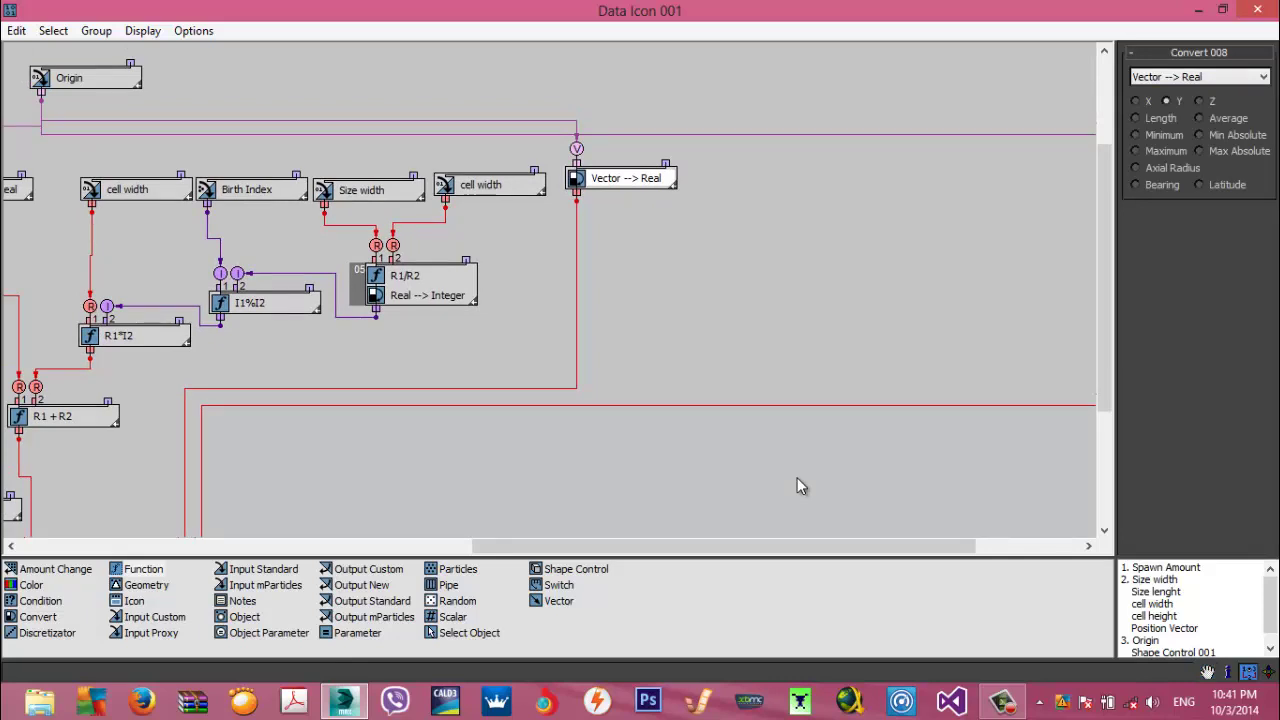
middle_click_drag(797, 477, 699, 364)
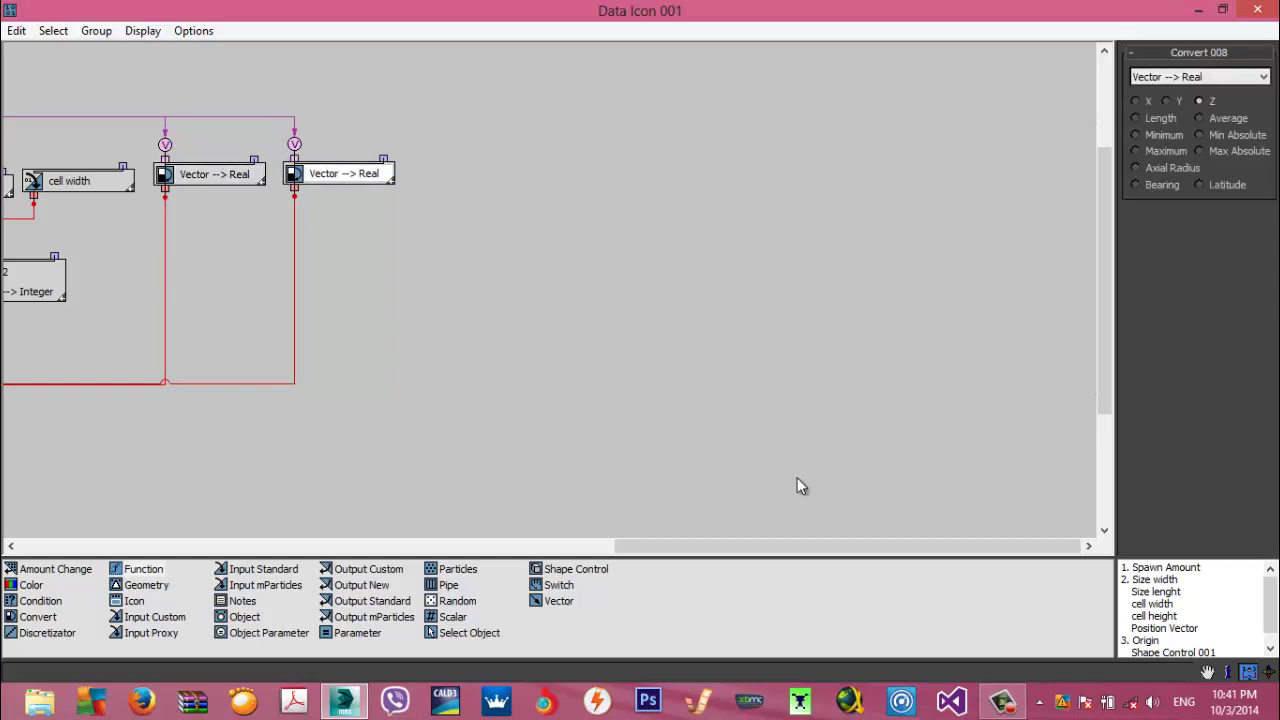
Add an Input Custom operator beside the Z-component Vector --> Real convert and assign it the cell height data channel
left_click_drag(154, 617, 470, 183)
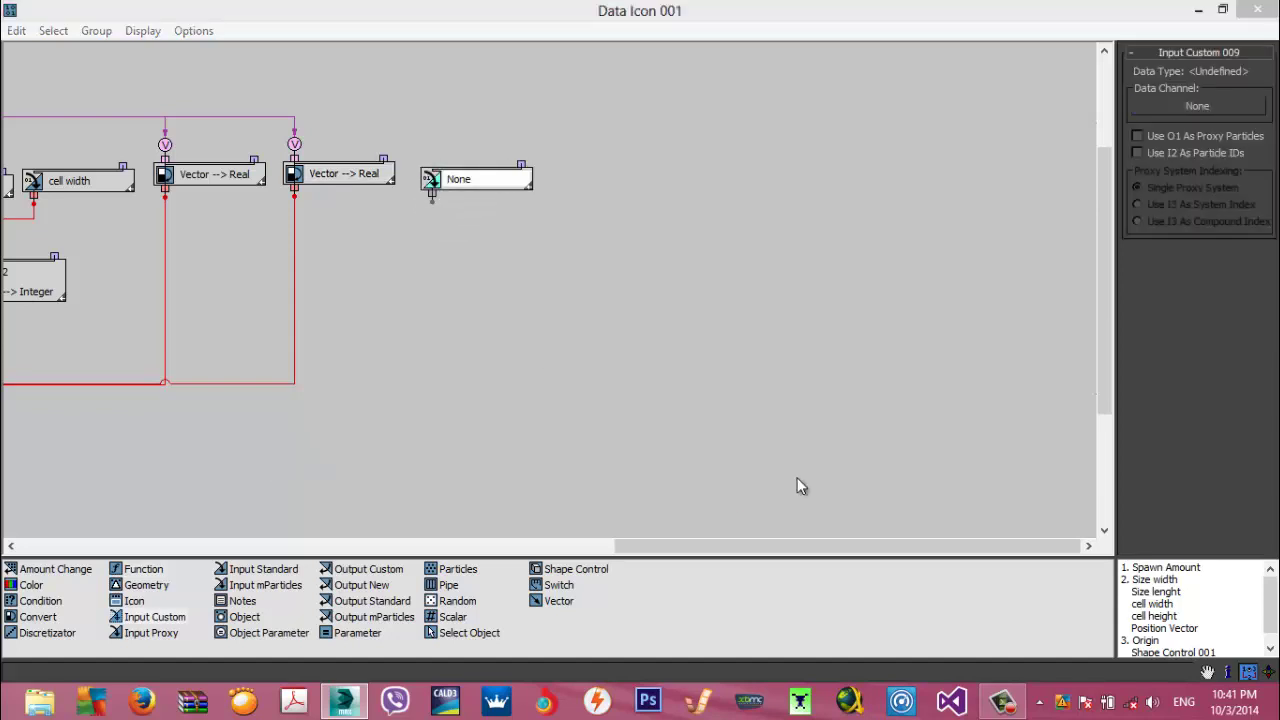
left_click(1197, 105)
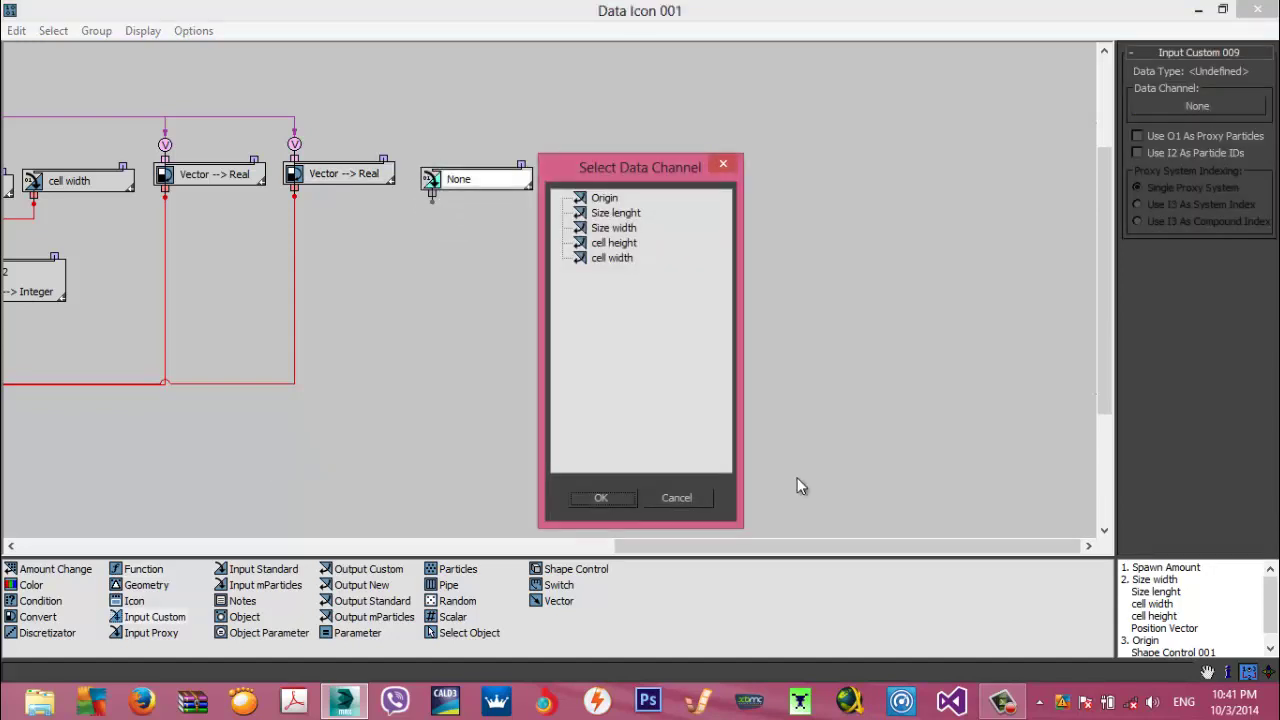
double_click(614, 243)
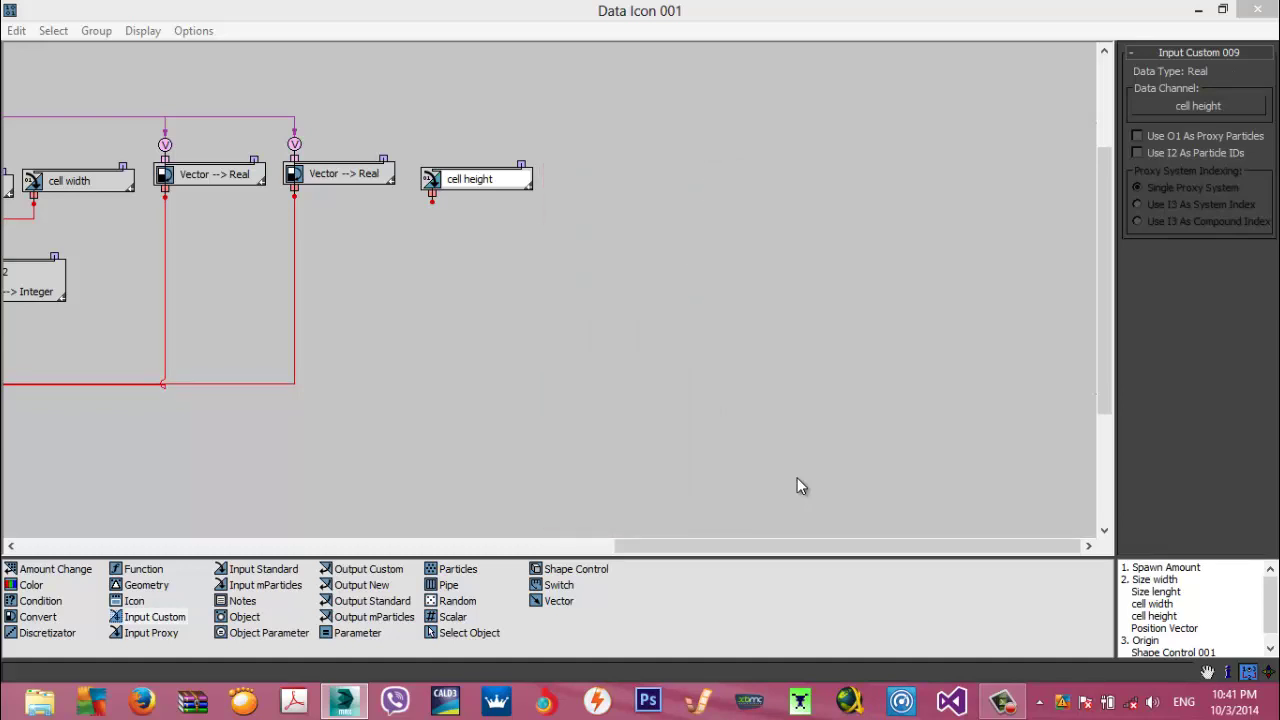
Add an Input Standard operator next to cell height and set it to output ID: Birth Index
left_click_drag(264, 569, 606, 190)
left_click(618, 188)
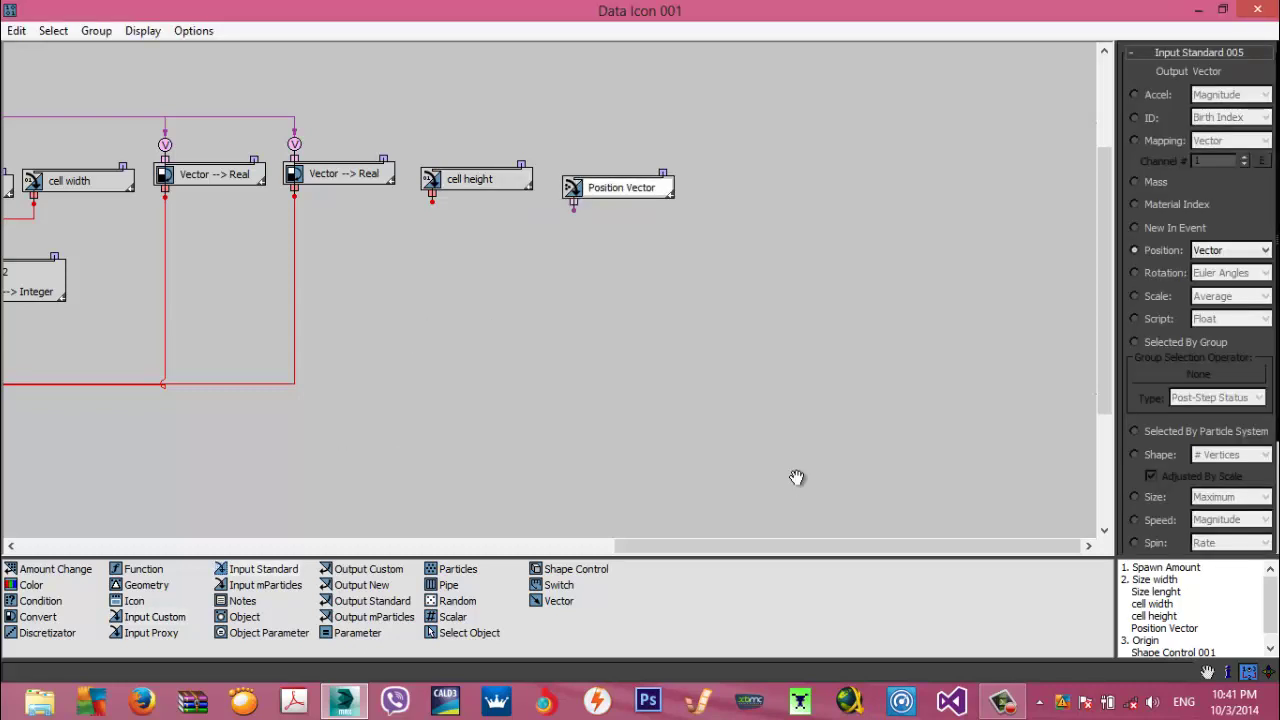
left_click(1134, 118)
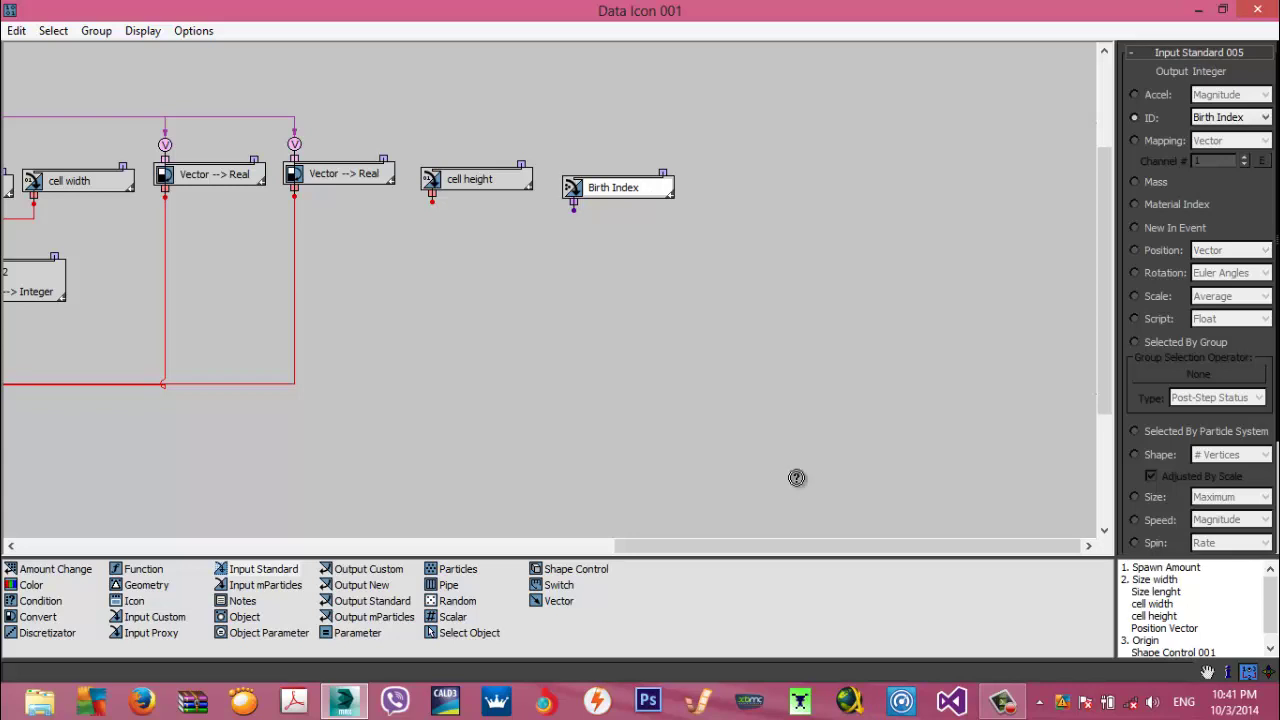
left_click_drag(618, 188, 596, 181)
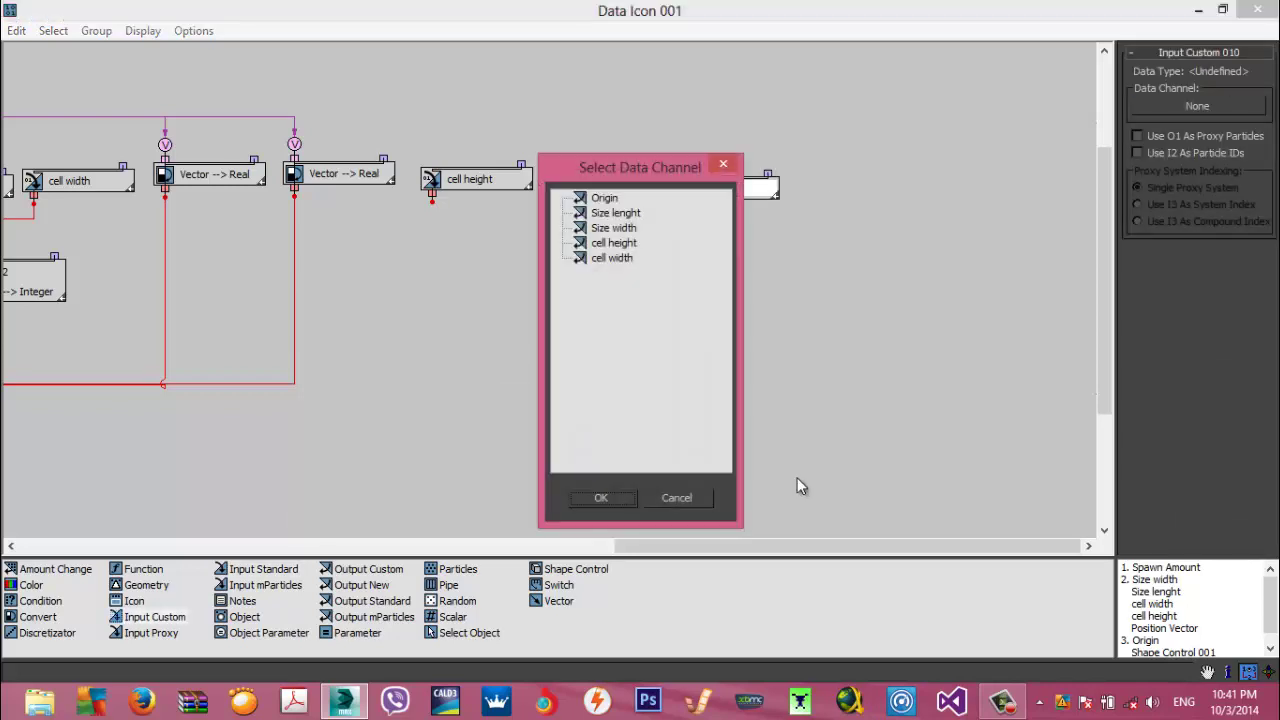
Place two more Input Custom operators in line after Birth Index, reading the Size width and cell width channels
double_click(613, 228)
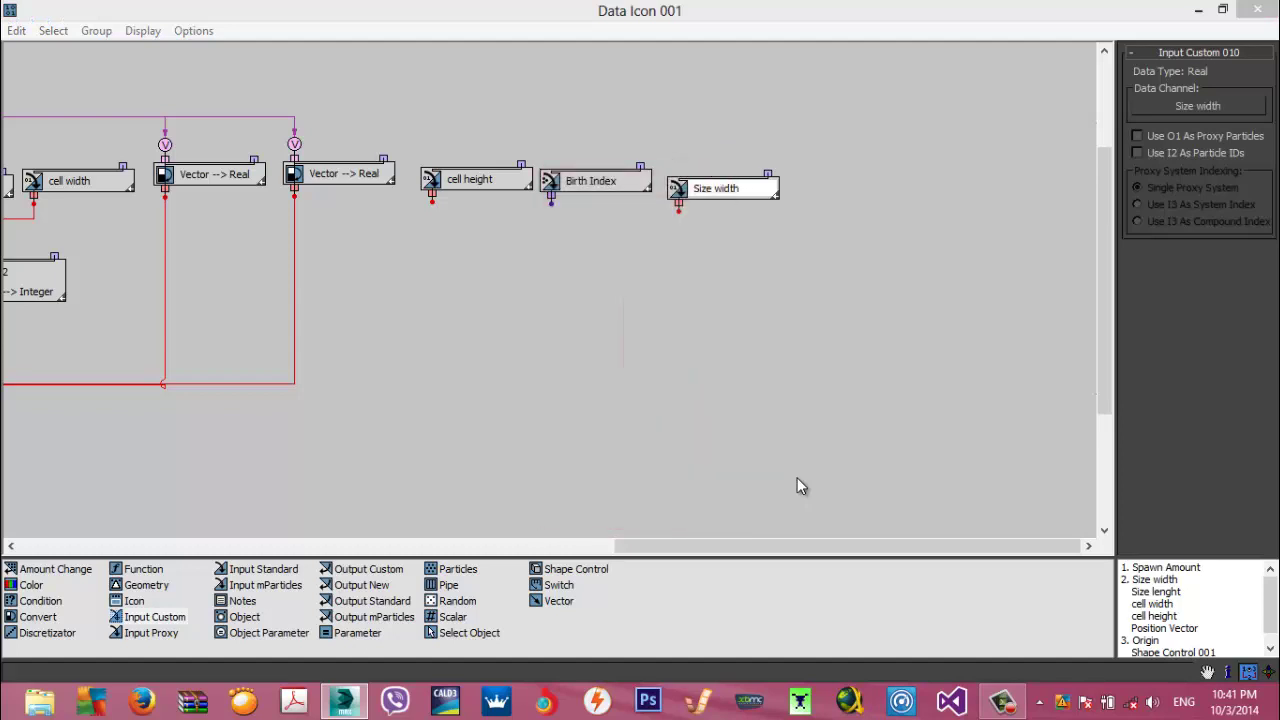
left_click_drag(723, 188, 712, 177)
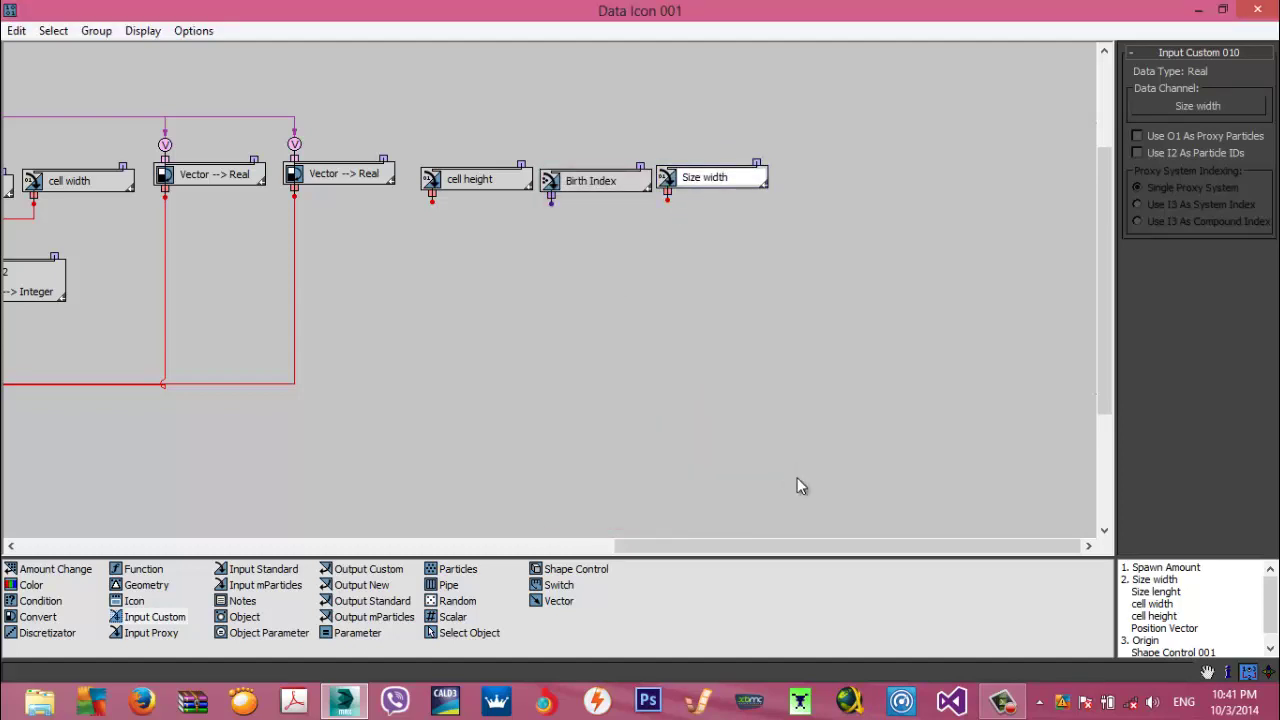
mouse_move(154, 617)
left_mouse_down()
mouse_move(553, 405)
mouse_move(847, 193)
mouse_move(838, 186)
left_mouse_up()
left_click(838, 183)
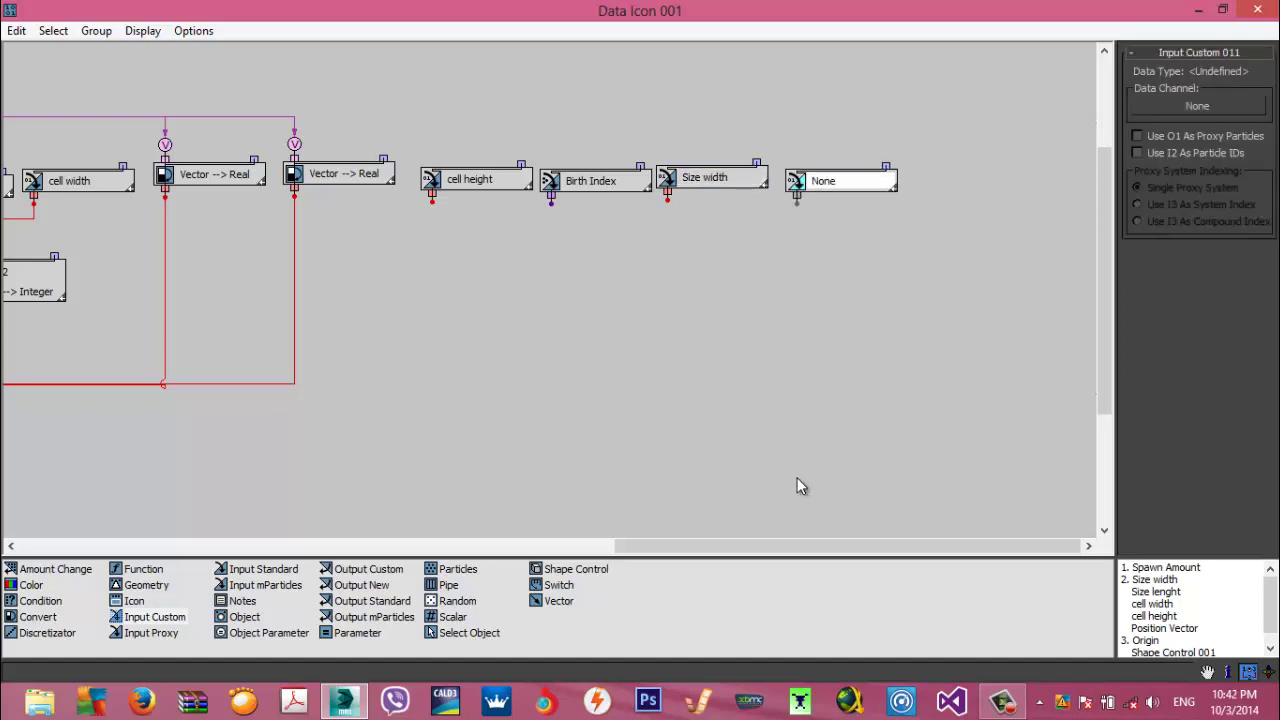
left_click(1197, 105)
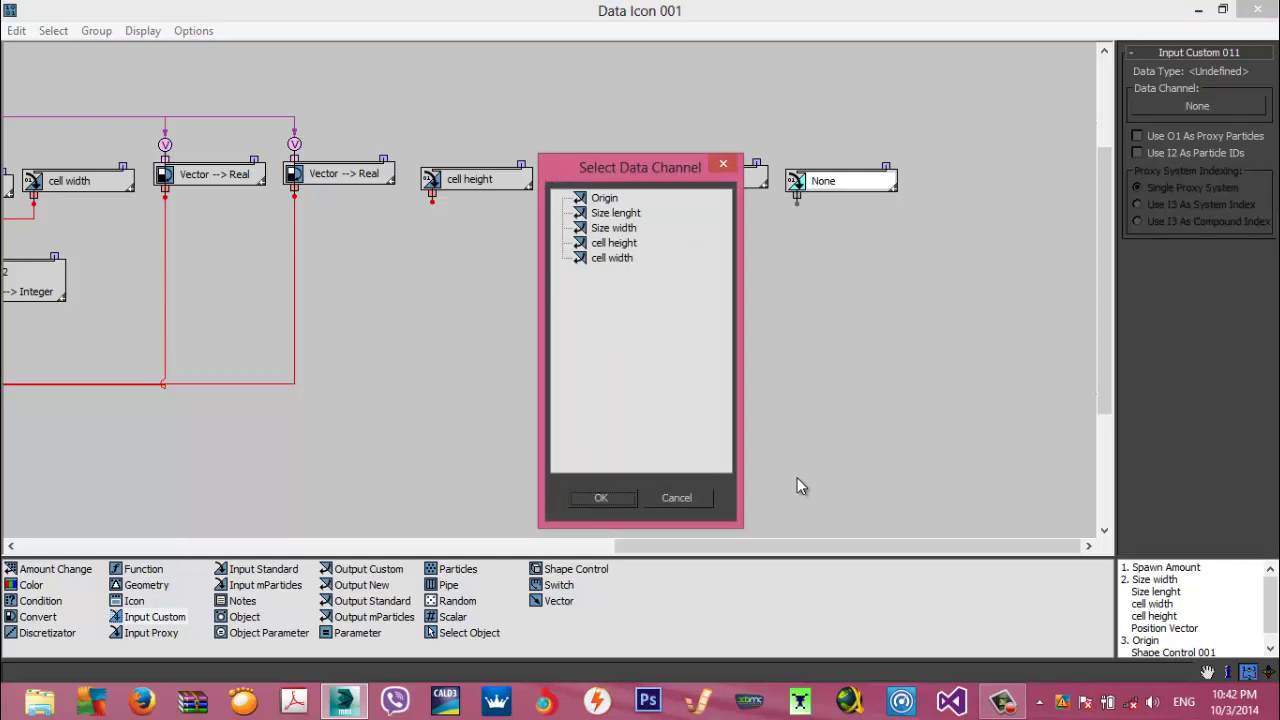
left_click(612, 258)
key("Up")
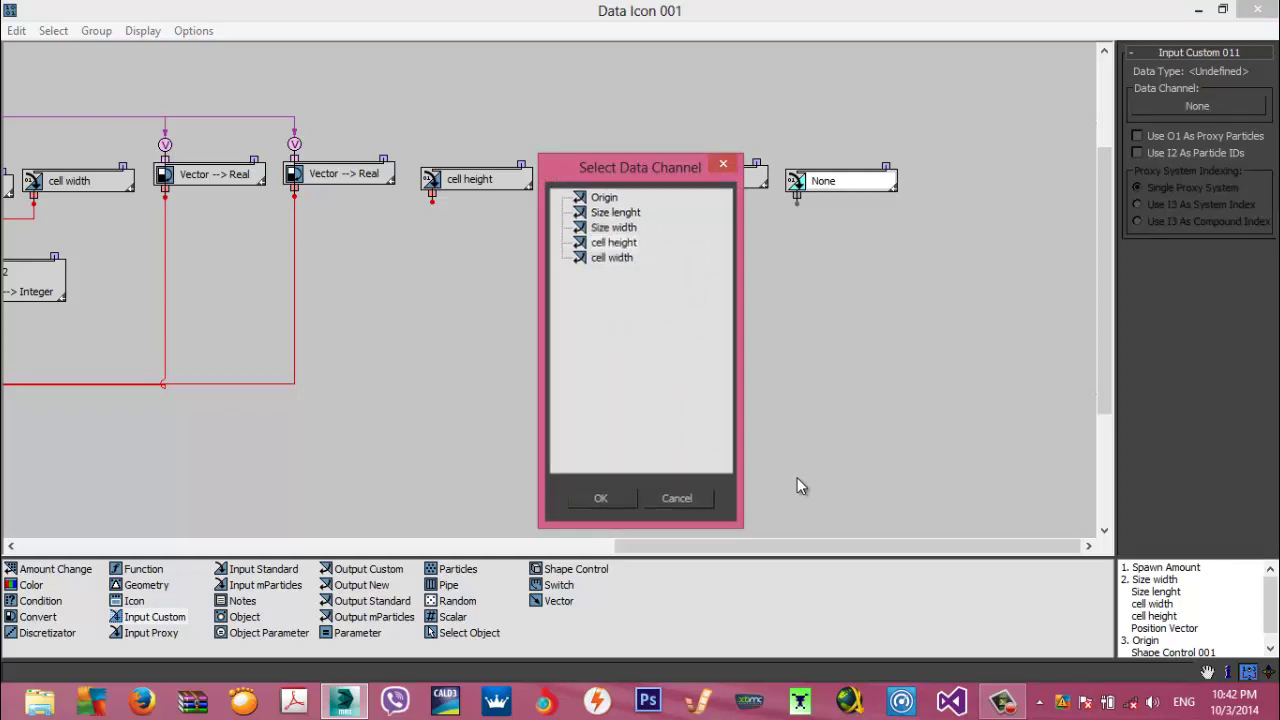
key("Return")
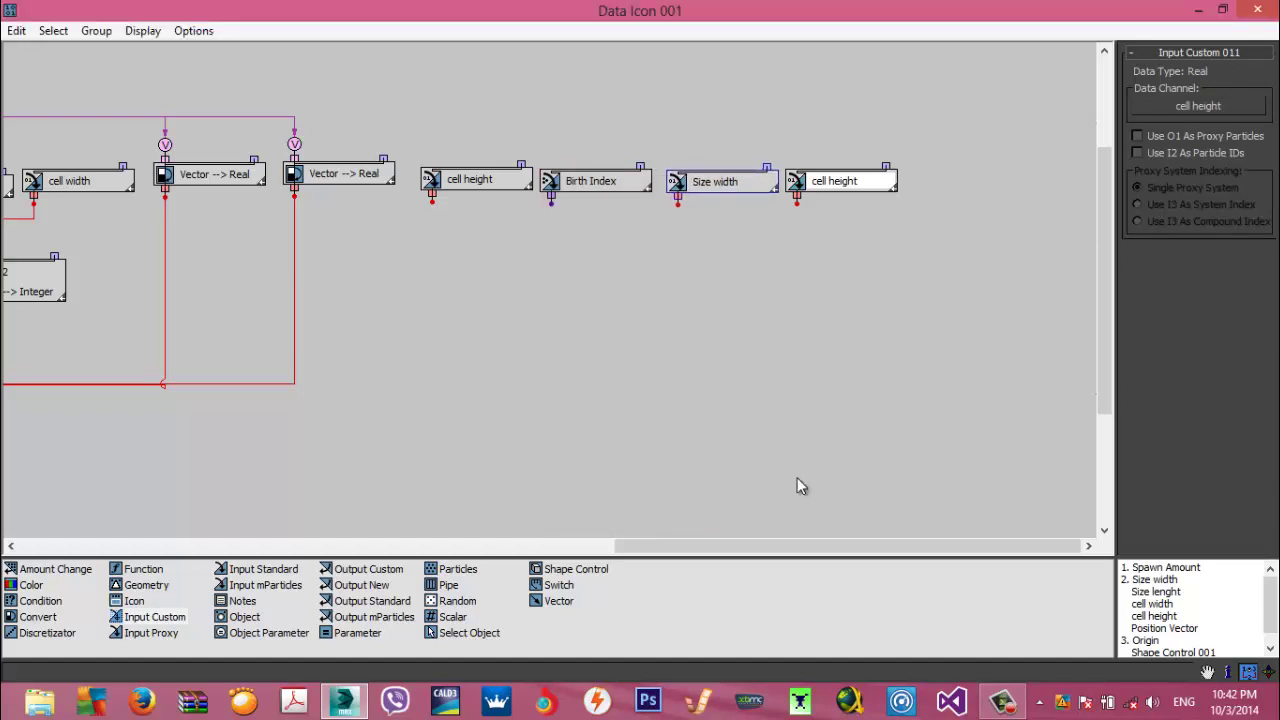
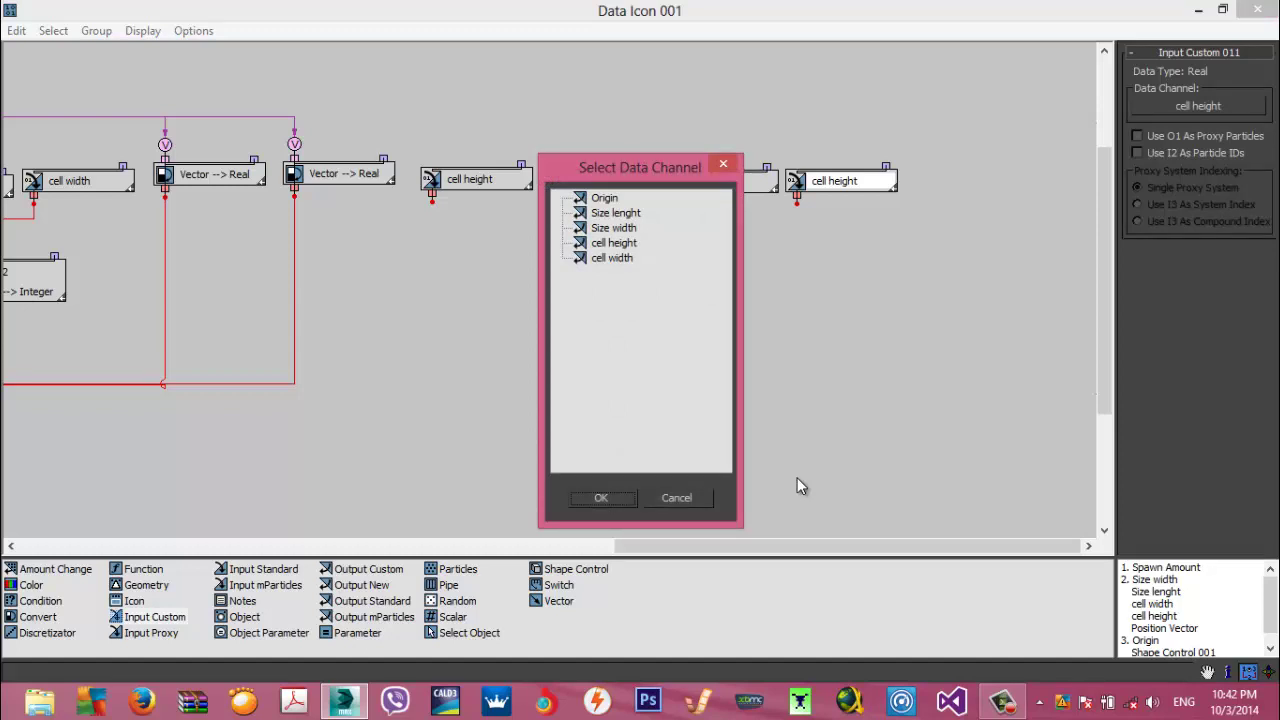
key("End")
key("Return")
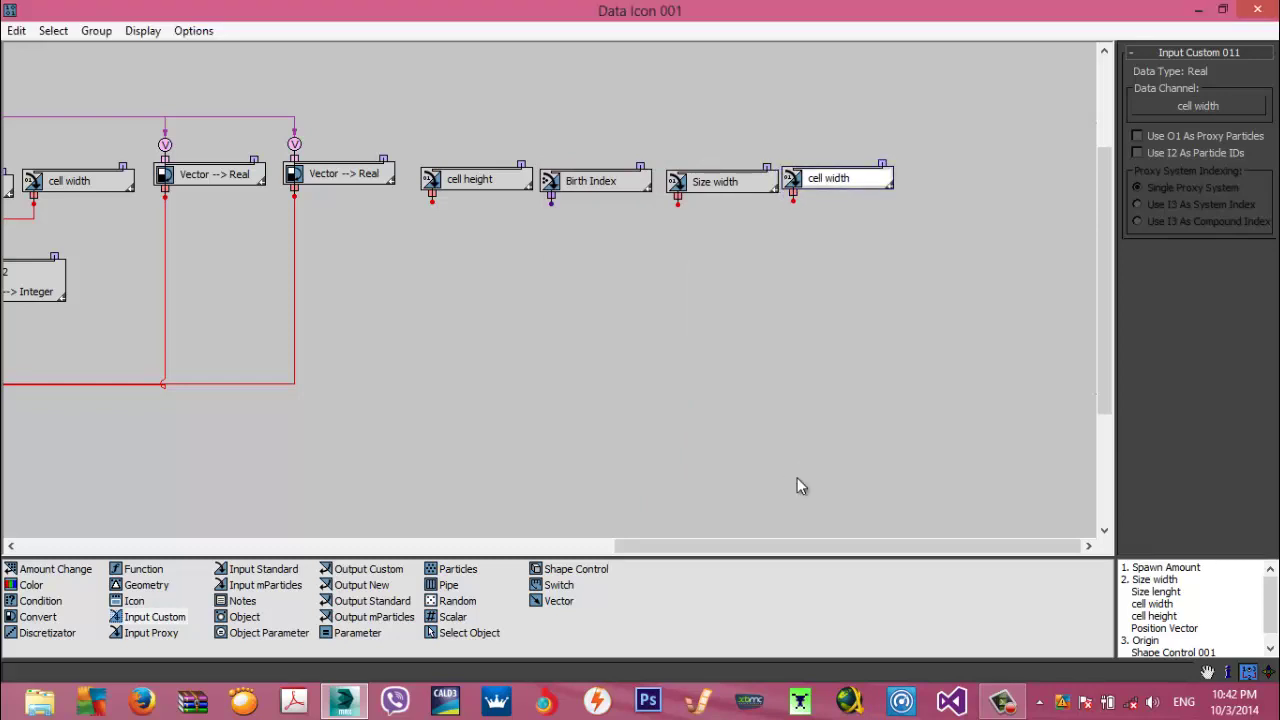
Add a Function operator with Real operands below these inputs and wire Size width as its first input and cell width as its second
left_click_drag(143, 569, 768, 238)
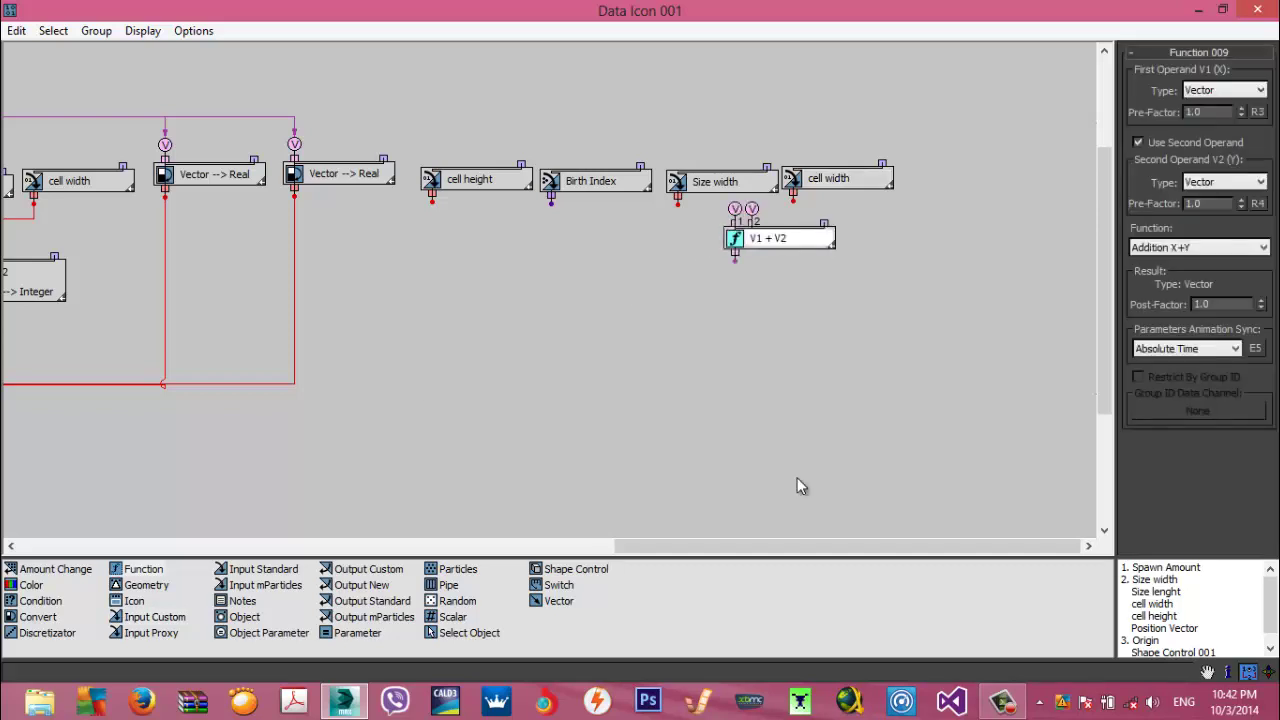
left_click(1225, 90)
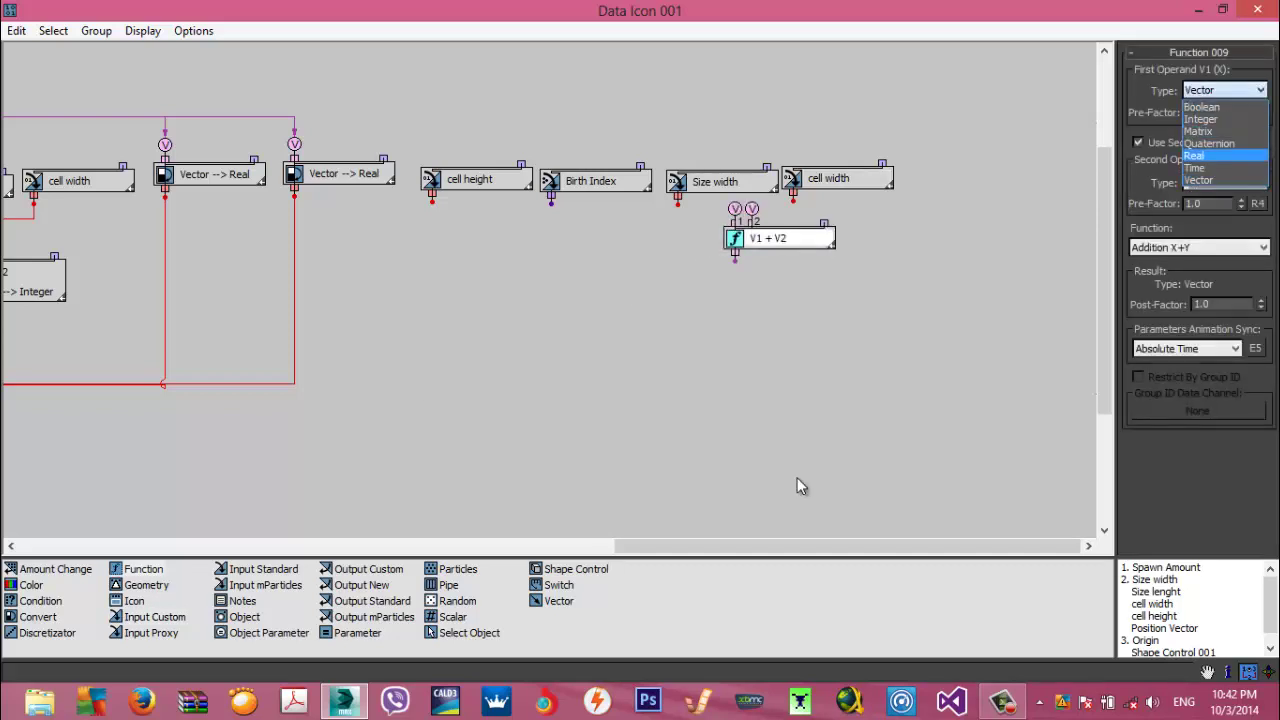
left_click(1196, 156)
key("Return")
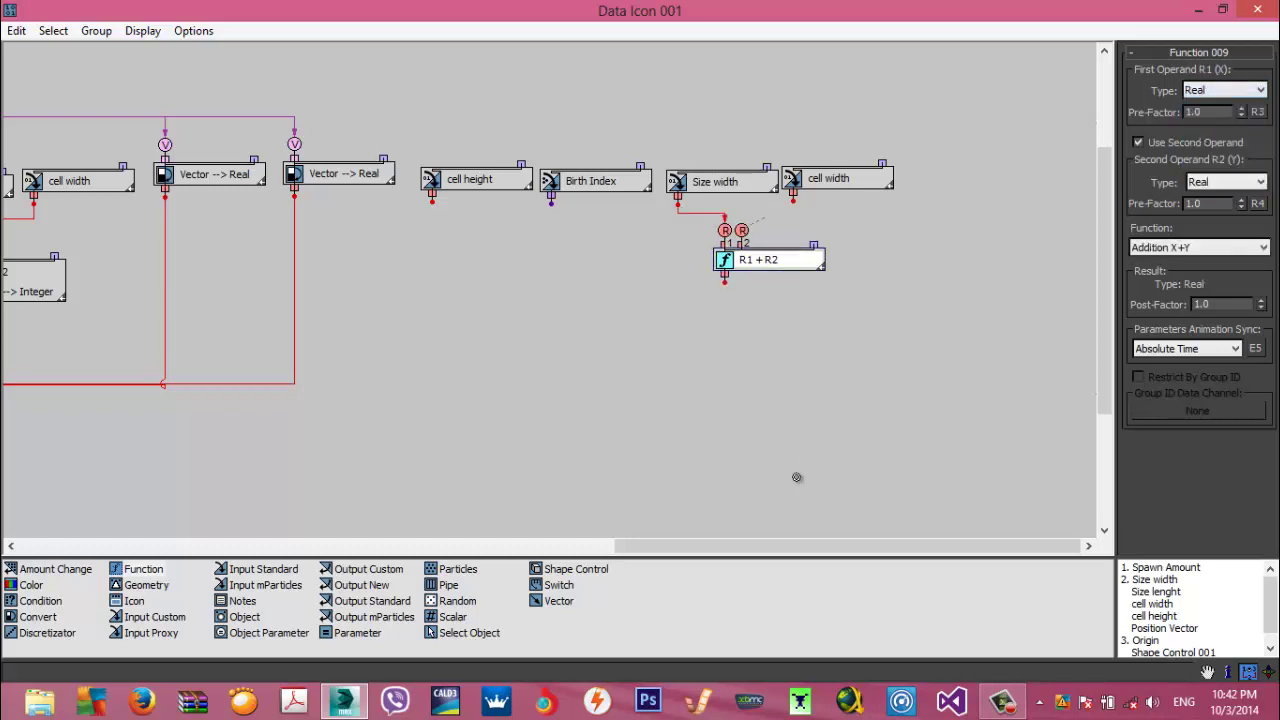
left_click_drag(793, 201, 742, 230)
Check the brick row in the viewport and space the Size width and cell width inputs apart above the R1+R2 function
mouse_move(640, 10)
left_mouse_down()
mouse_move(594, 57)
mouse_move(420, 30)
left_mouse_up()
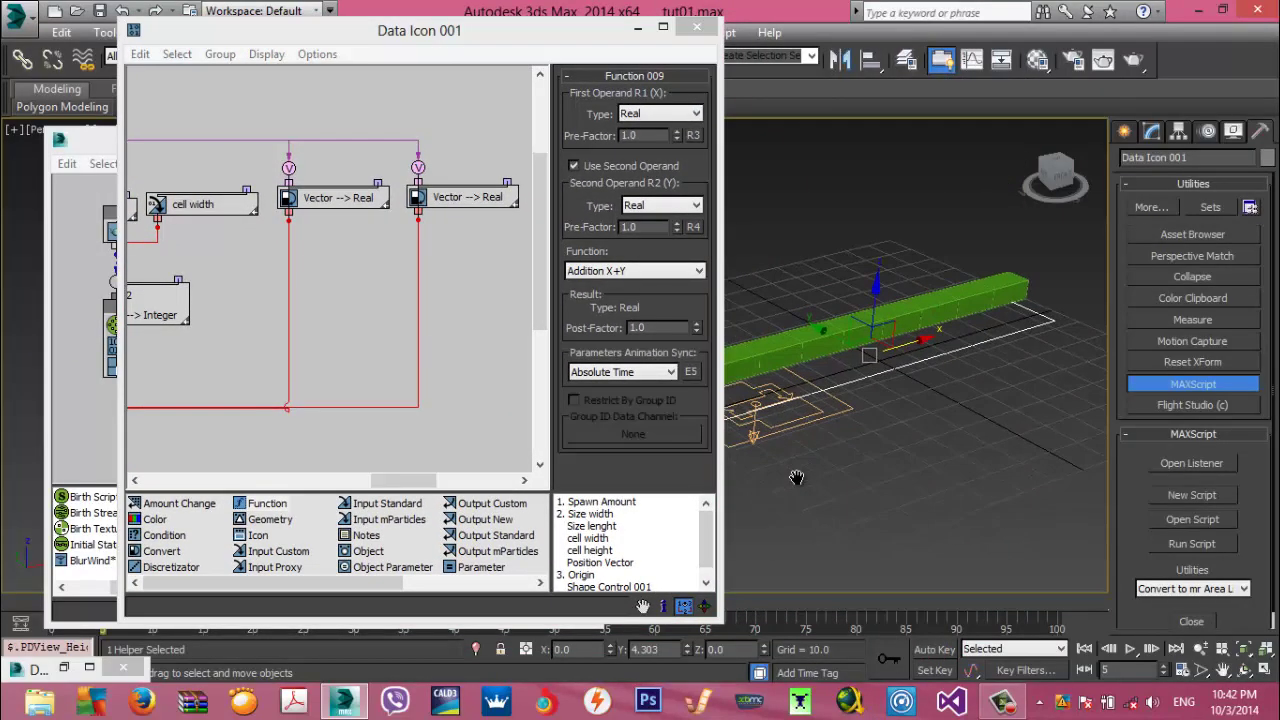
scroll(796, 477, "up", 3)
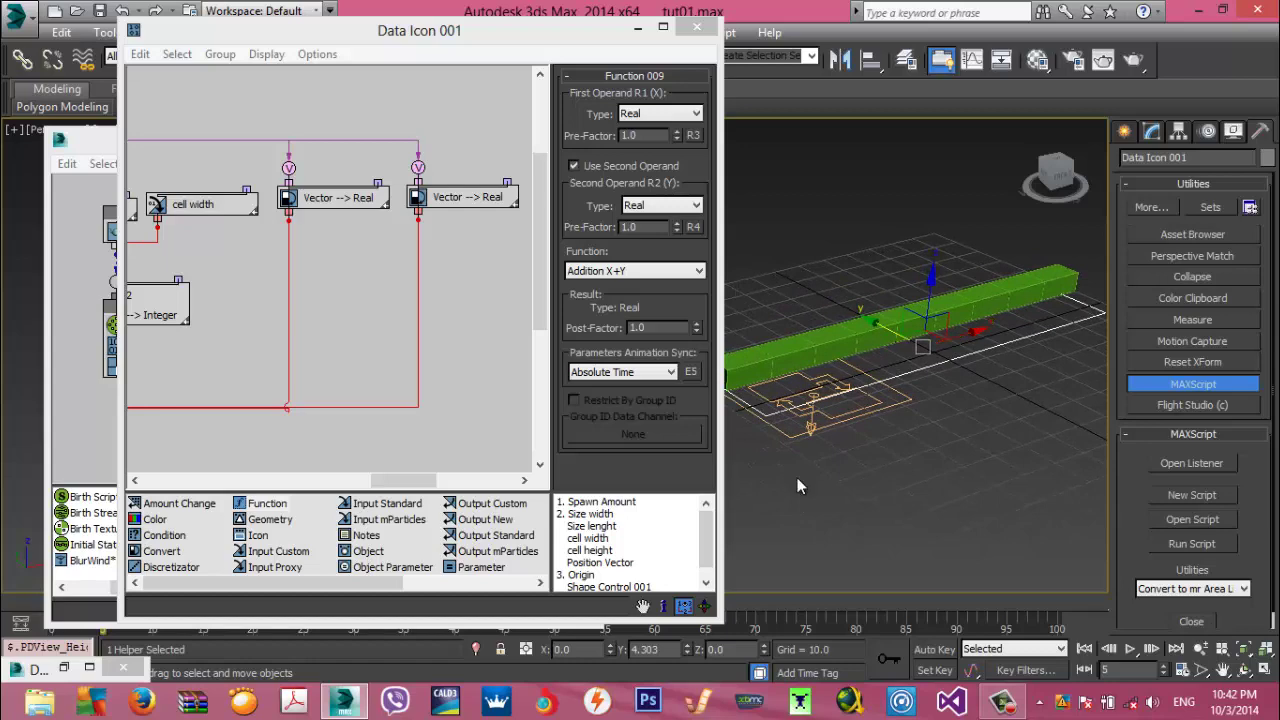
left_click(663, 27)
middle_click_drag(811, 492, 699, 495)
mouse_move(728, 187)
left_mouse_down()
mouse_move(728, 176)
mouse_move(729, 187)
left_mouse_up()
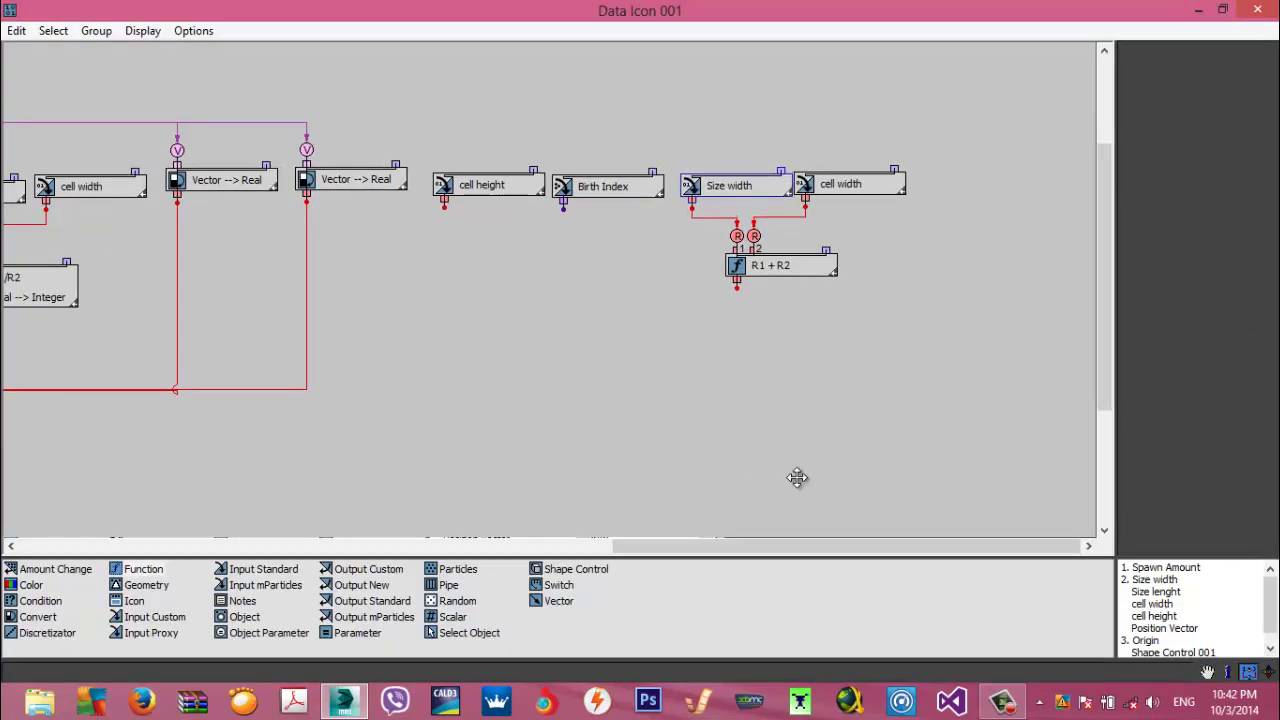
left_click(797, 478)
left_click(850, 184)
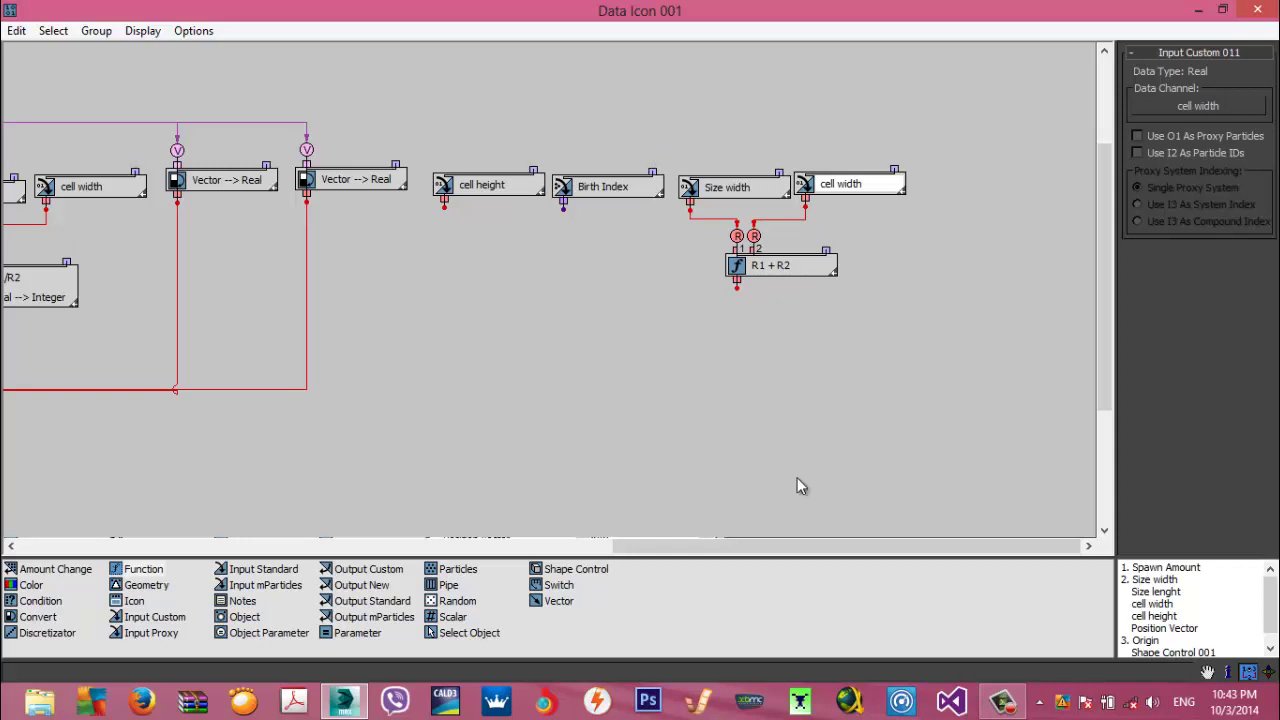
left_click_drag(850, 184, 859, 185)
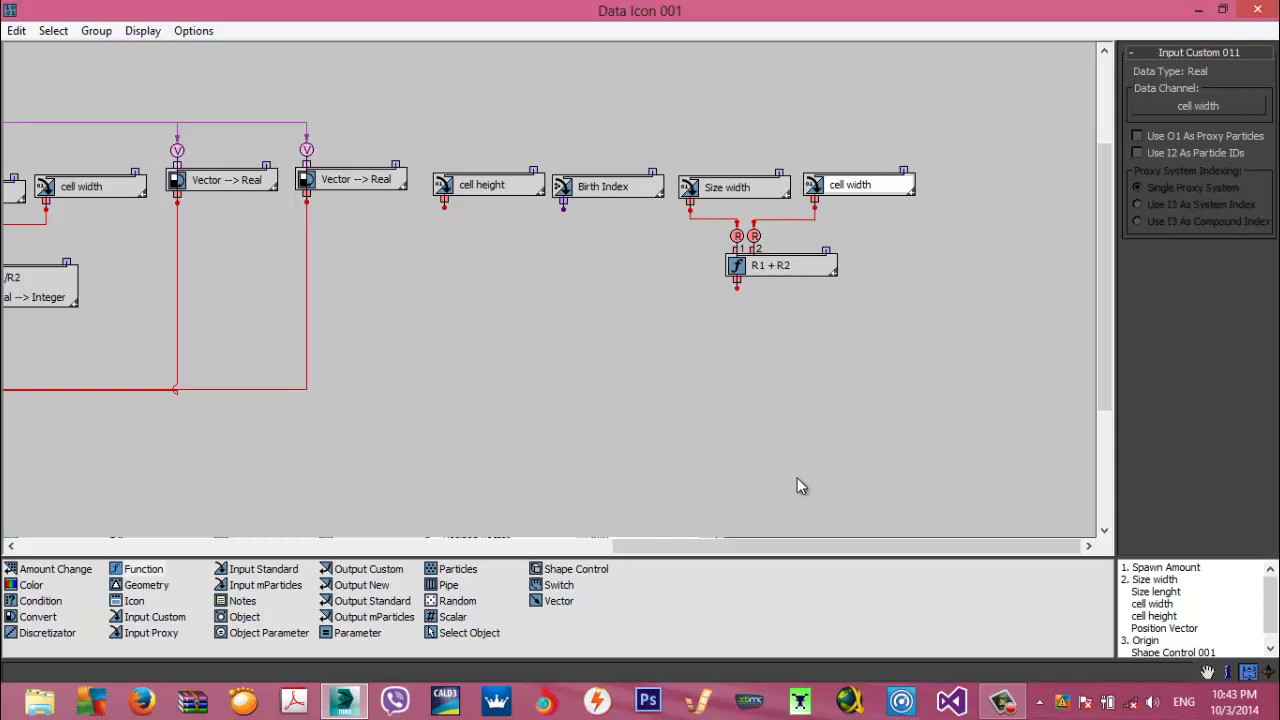
Add a Convert operator set to Real --> Integer and attach it to the output of the R1+R2 function
mouse_move(38, 617)
left_mouse_down()
mouse_move(327, 469)
mouse_move(793, 329)
left_mouse_up()
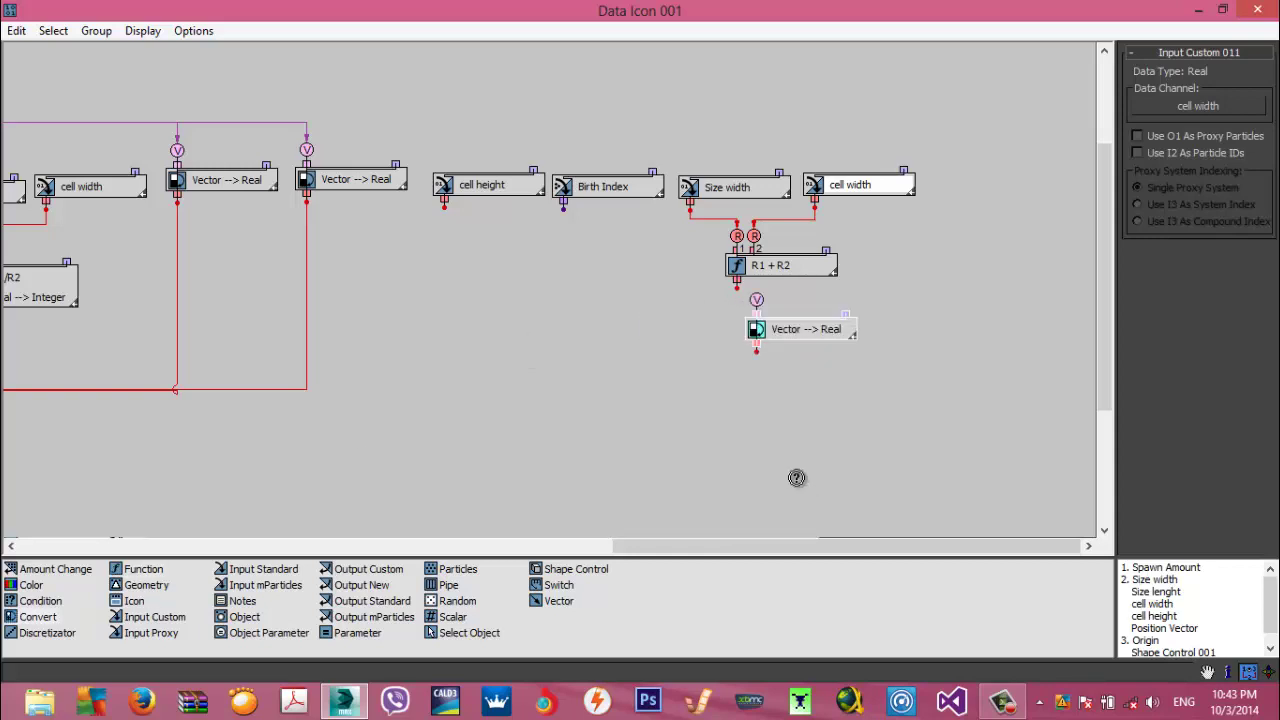
left_click(1200, 77)
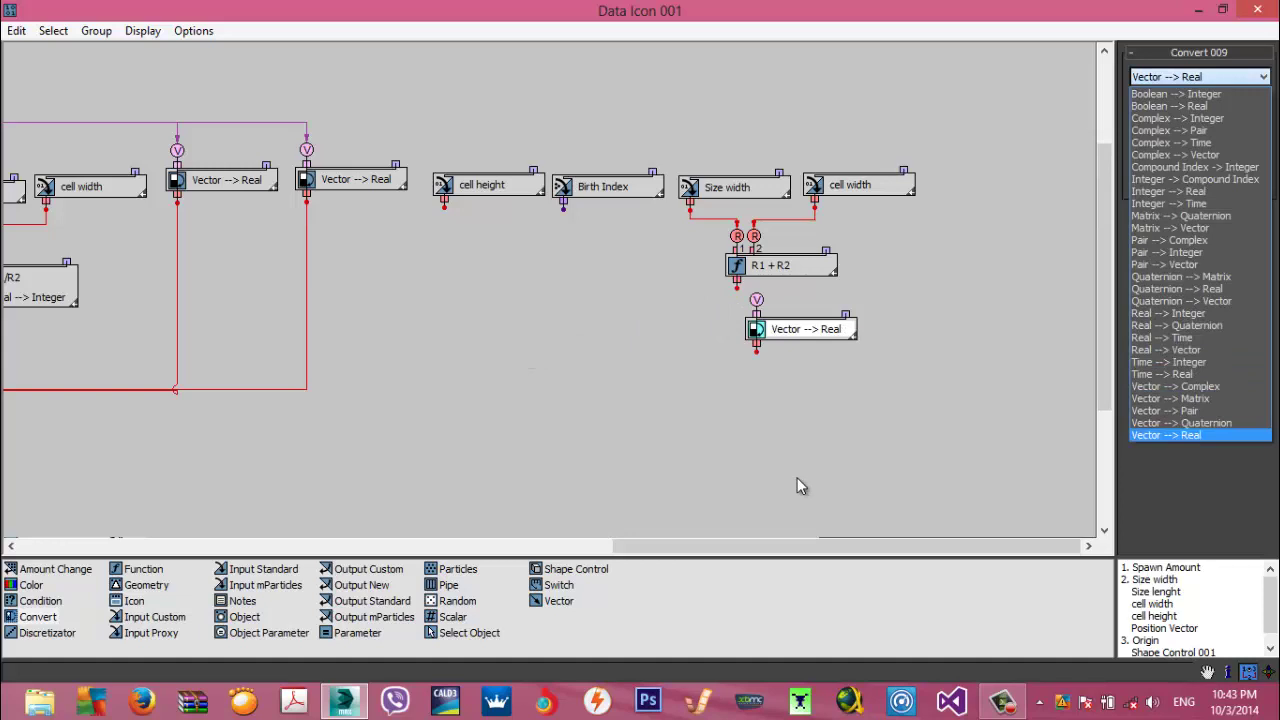
left_click(1168, 313)
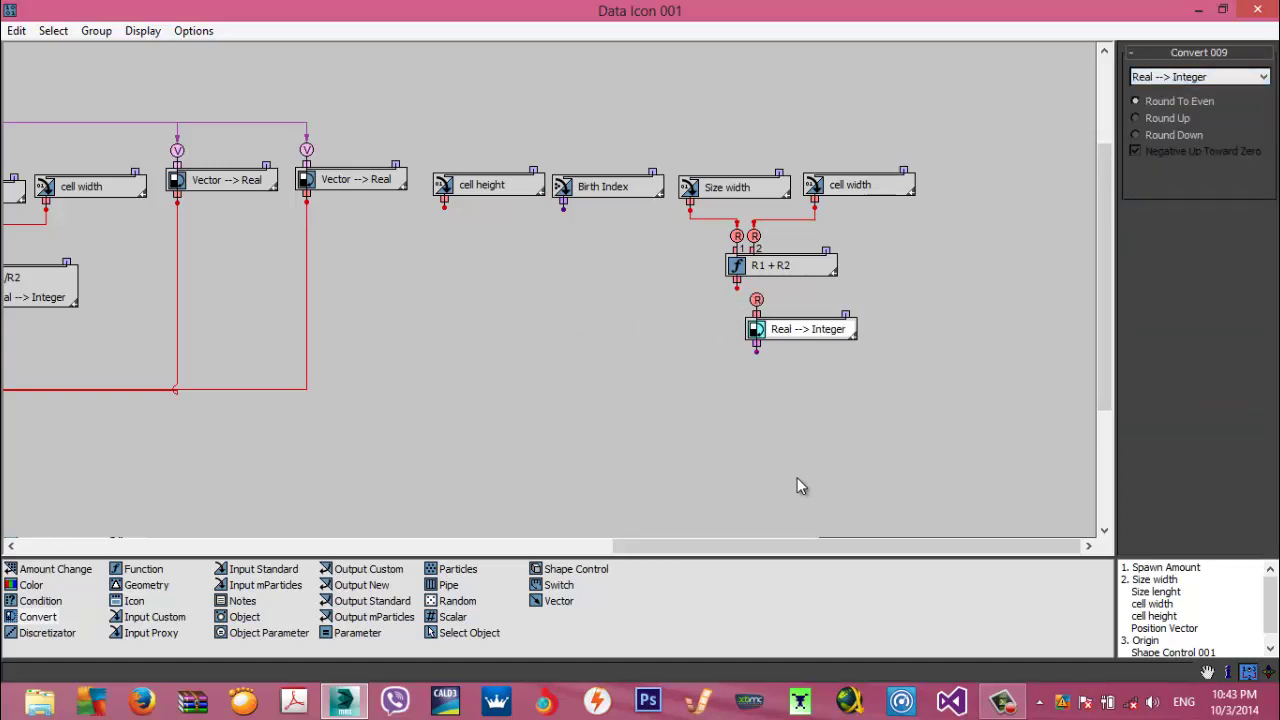
mouse_move(737, 288)
left_mouse_down()
mouse_move(806, 297)
mouse_move(797, 290)
left_mouse_up()
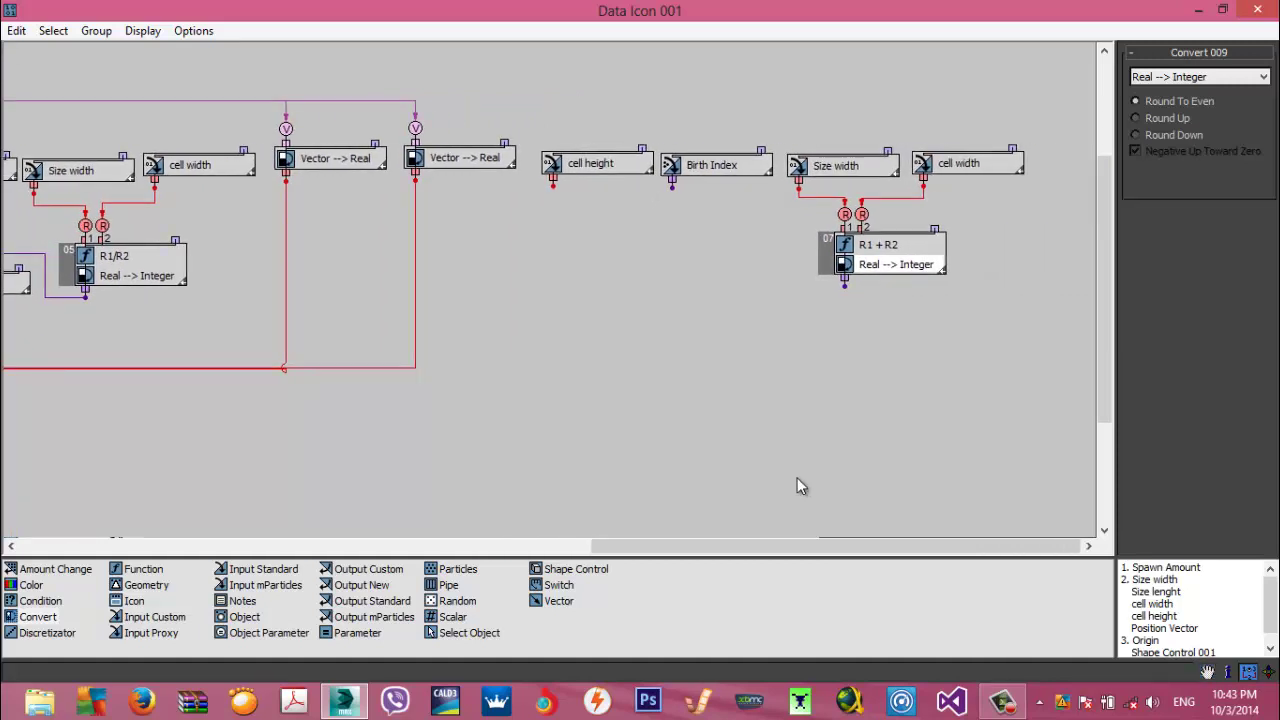
Add a Function operator below Birth Index and set both of its operands to Integer
left_click_drag(143, 569, 735, 272)
left_click(735, 272)
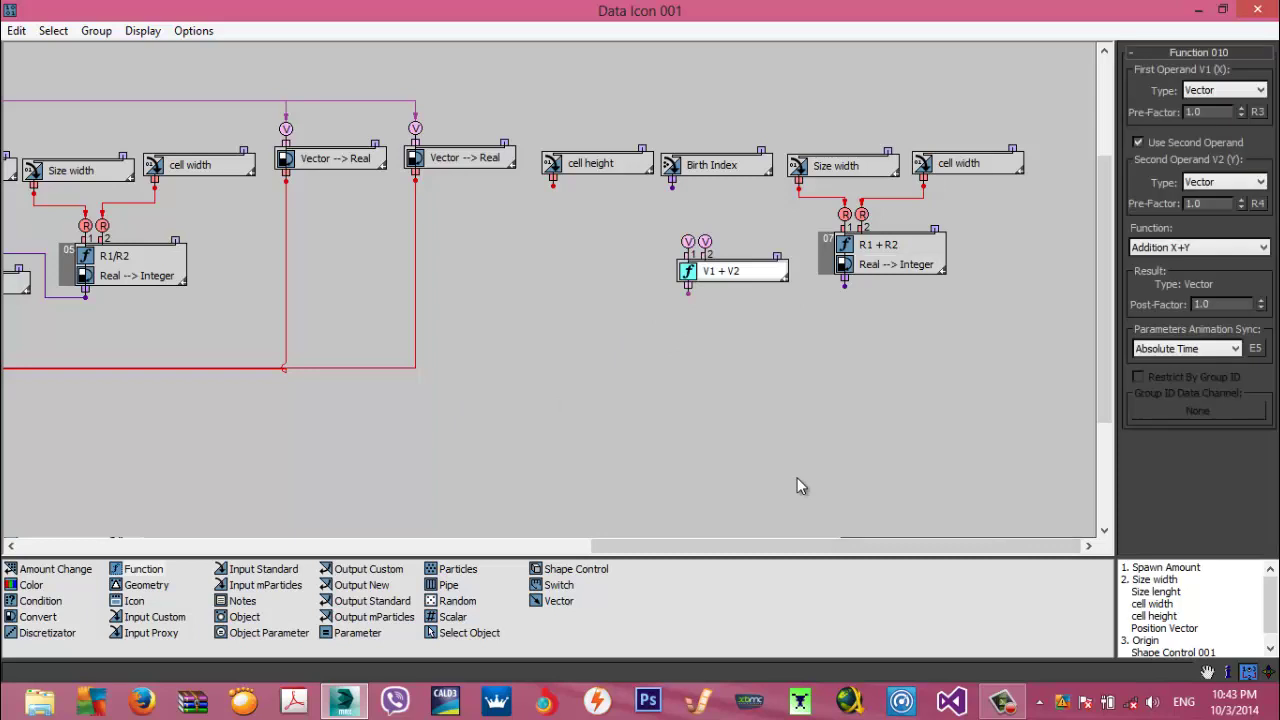
left_click(1225, 90)
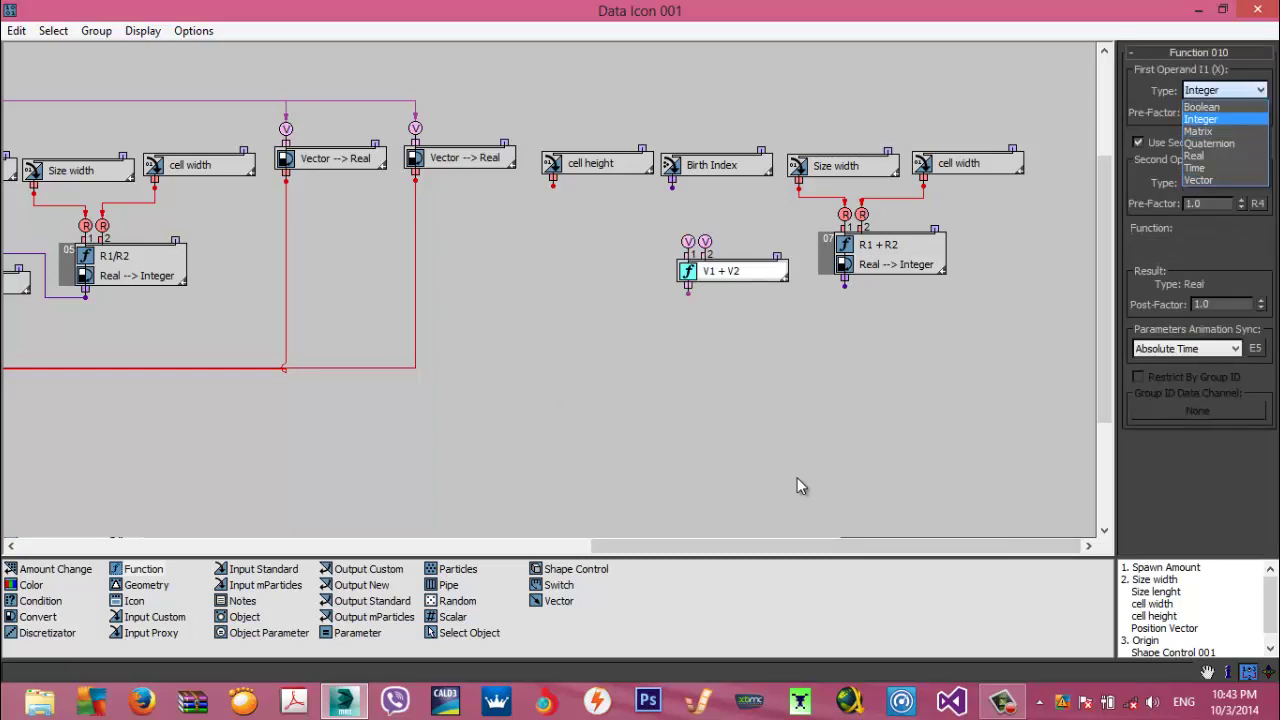
left_click(1201, 119)
left_click(1226, 182)
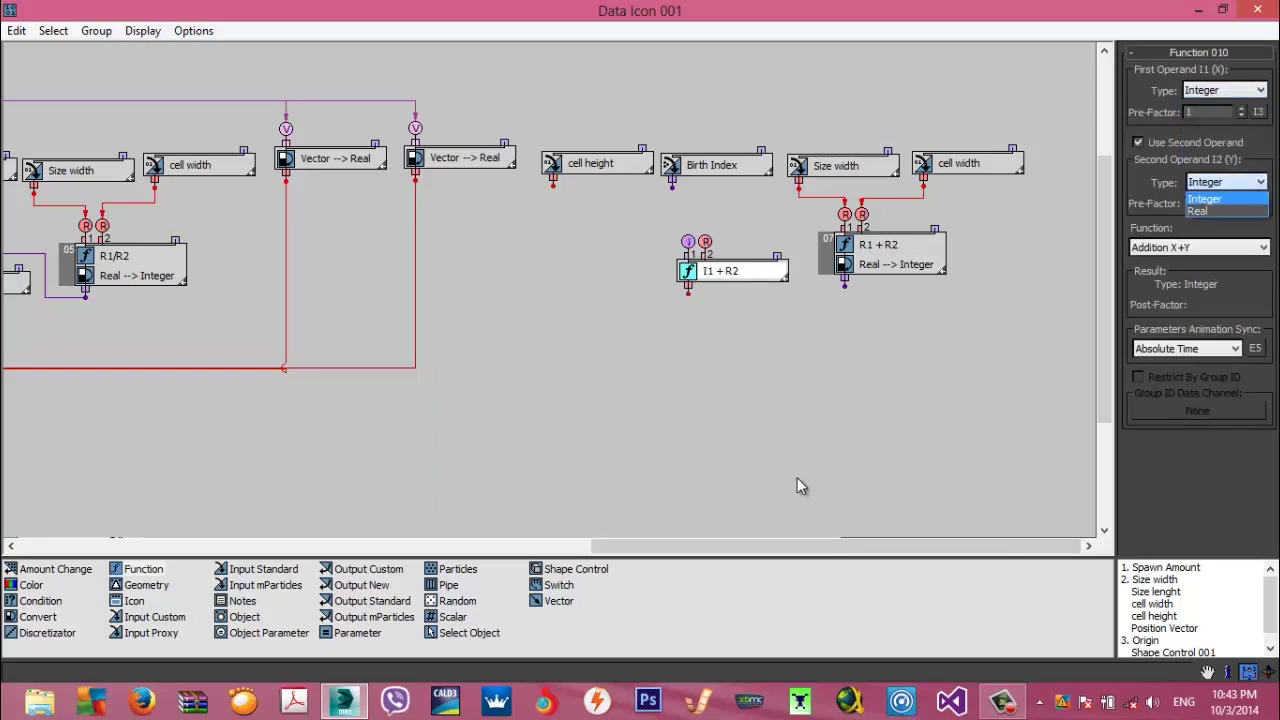
left_click(1204, 198)
Set the integer function to Division X/Y, wiring Birth Index as its first input and the Real --> Integer output as its second
left_click(1199, 247)
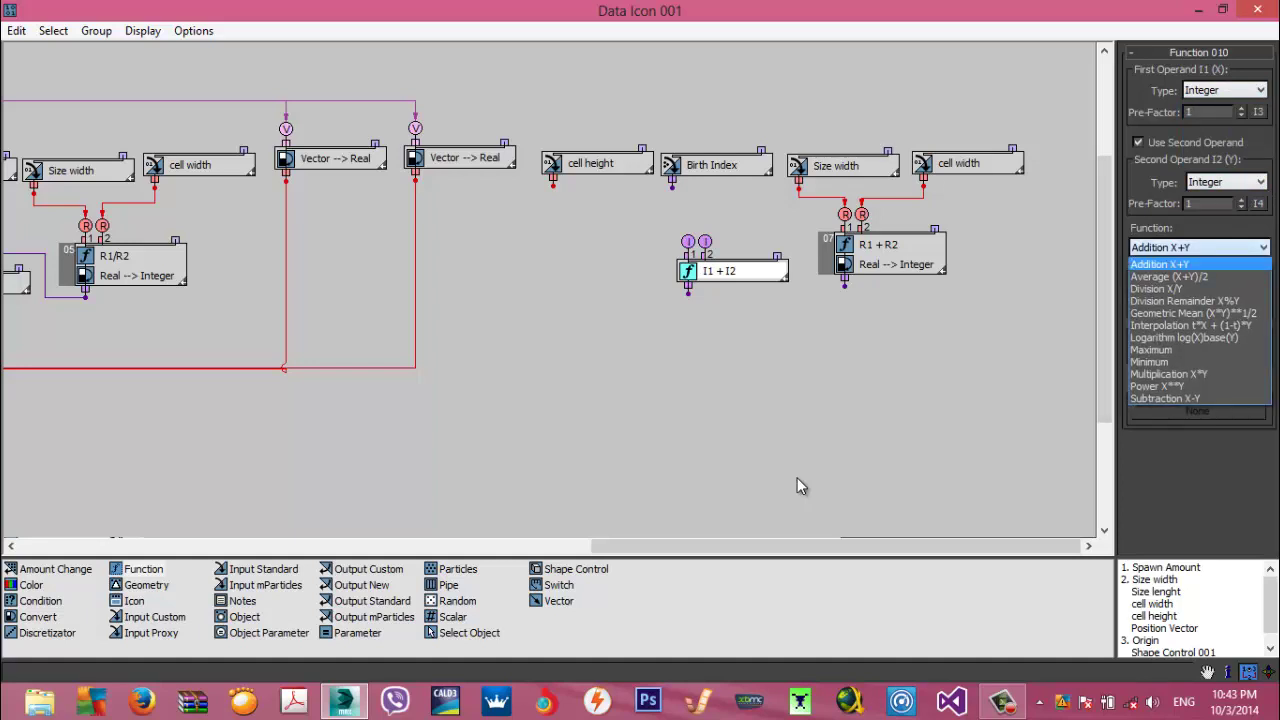
key("Down")
key("Down")
key("Return")
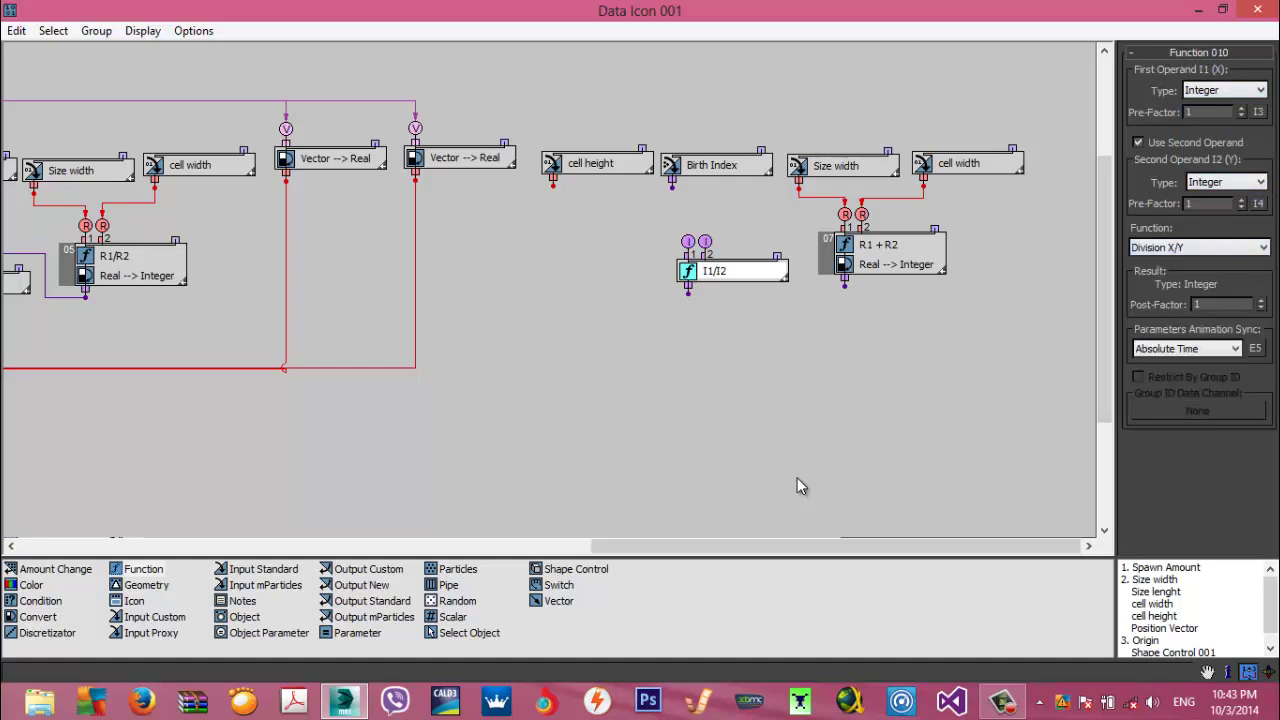
left_click_drag(672, 187, 688, 241)
mouse_move(845, 287)
left_mouse_down()
mouse_move(705, 242)
mouse_move(726, 280)
left_mouse_up()
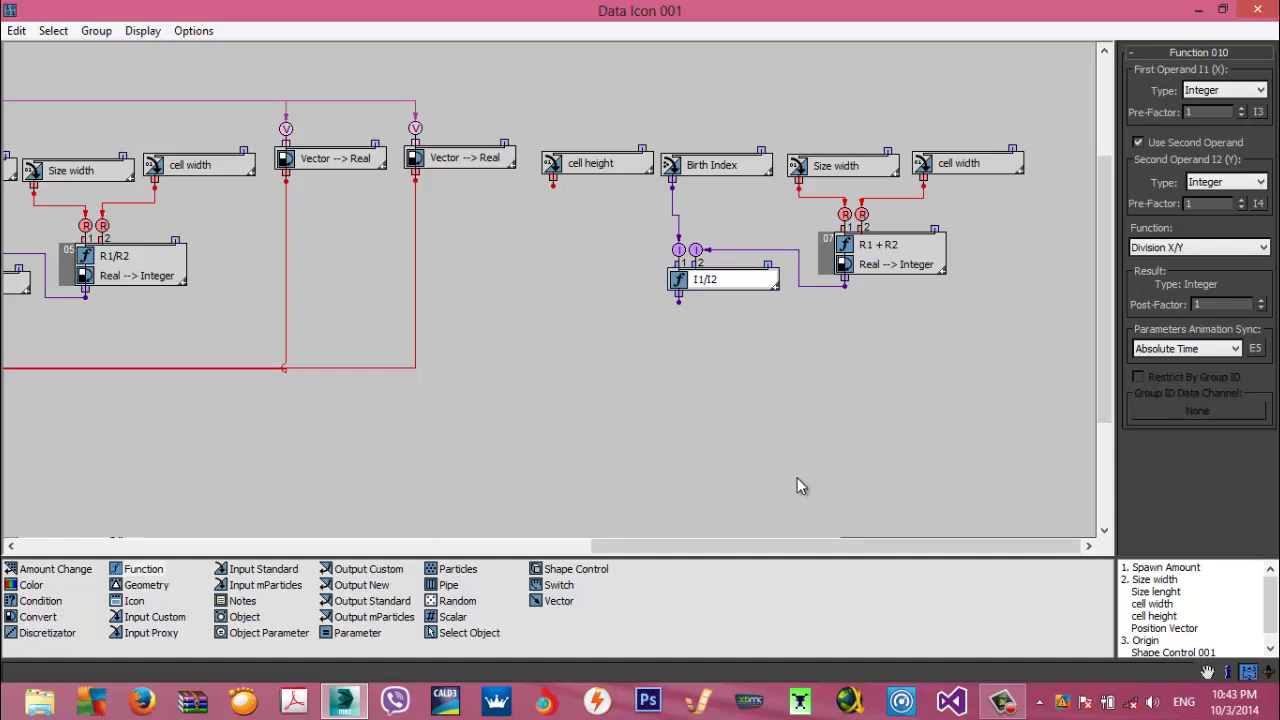
Add a Function operator below cell height with a Real first operand and an Integer second operand
mouse_move(143, 569)
left_mouse_down()
mouse_move(347, 506)
mouse_move(626, 295)
mouse_move(602, 292)
left_mouse_up()
middle_click_drag(602, 292, 698, 295)
left_click(698, 295)
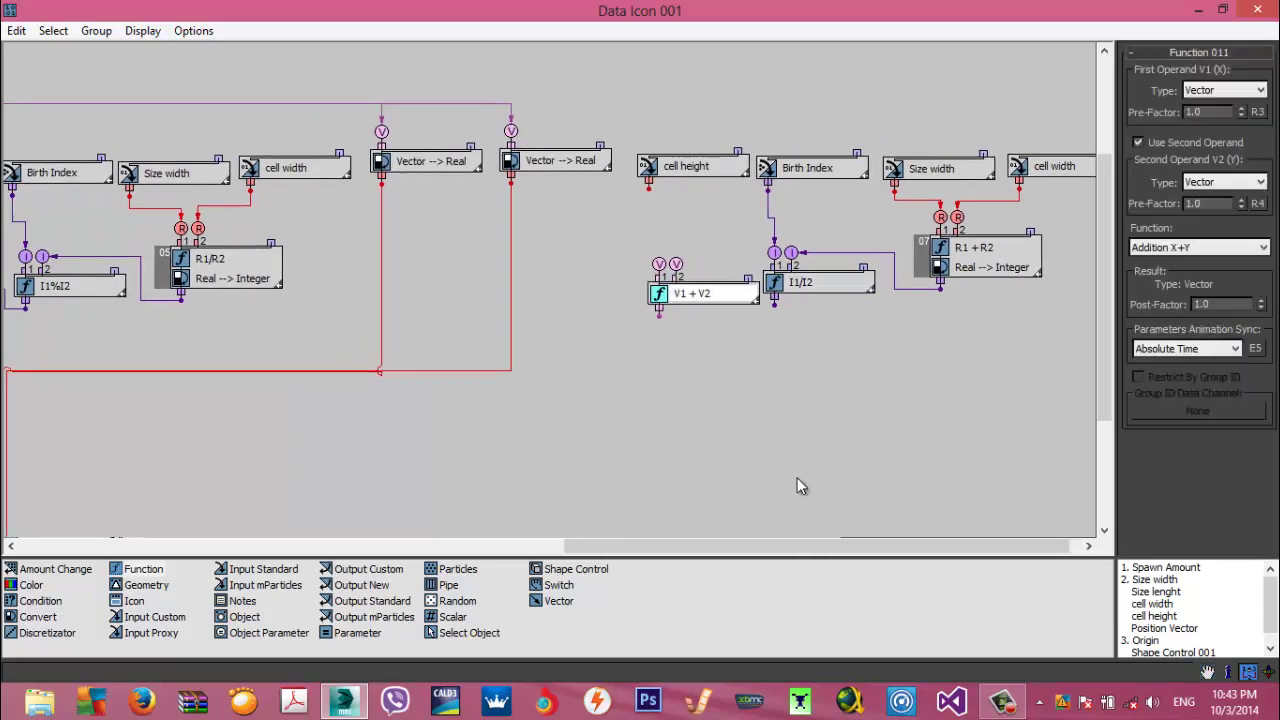
left_click(1225, 90)
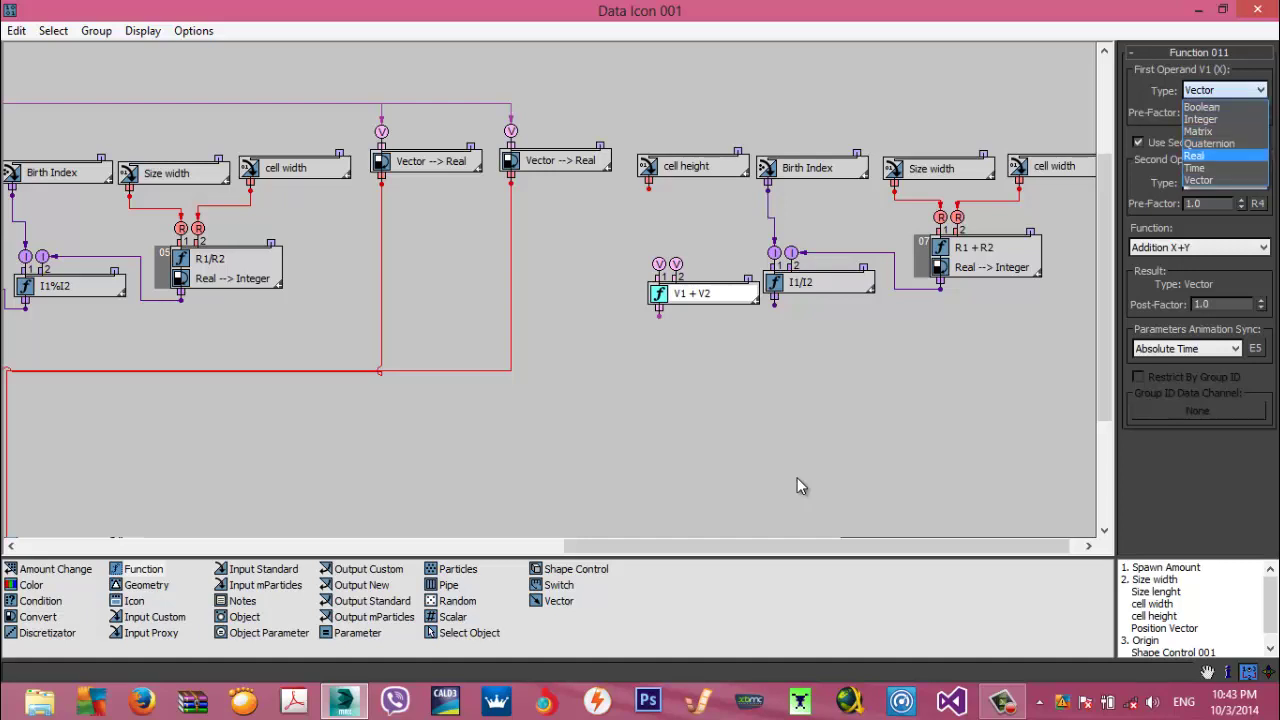
left_click(1212, 155)
left_click(1200, 248)
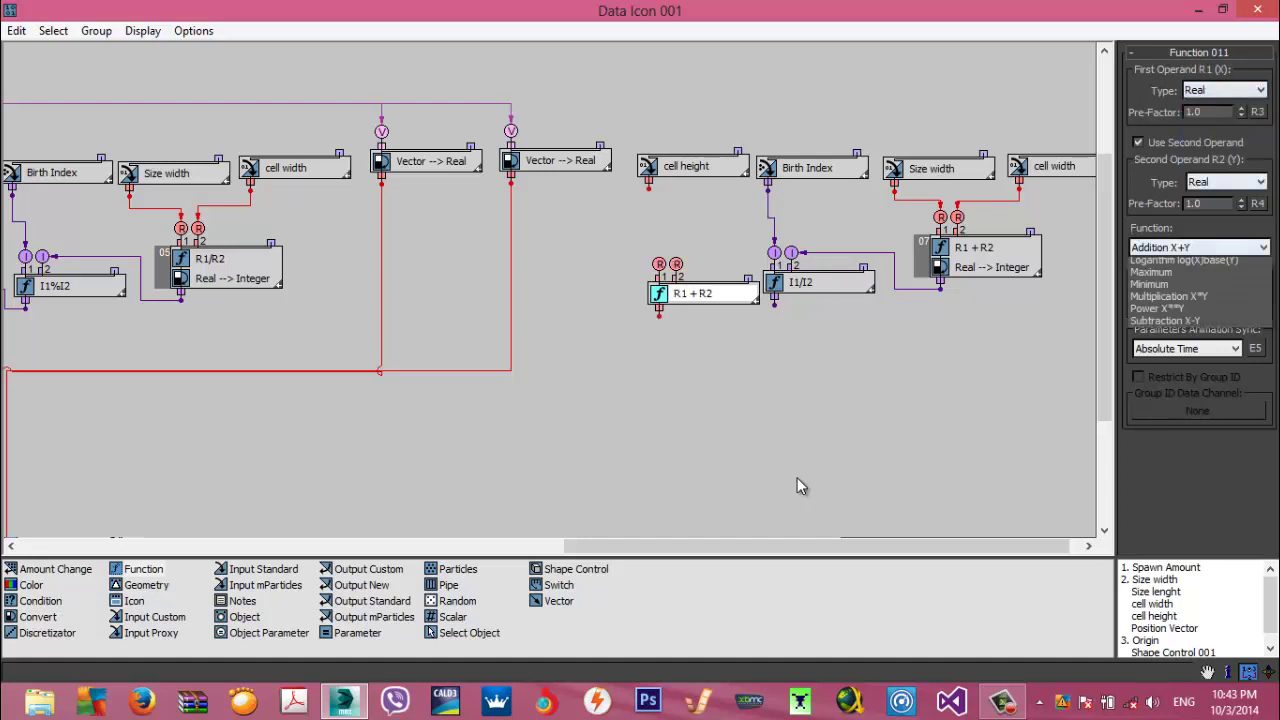
left_click(1226, 182)
left_click(1212, 198)
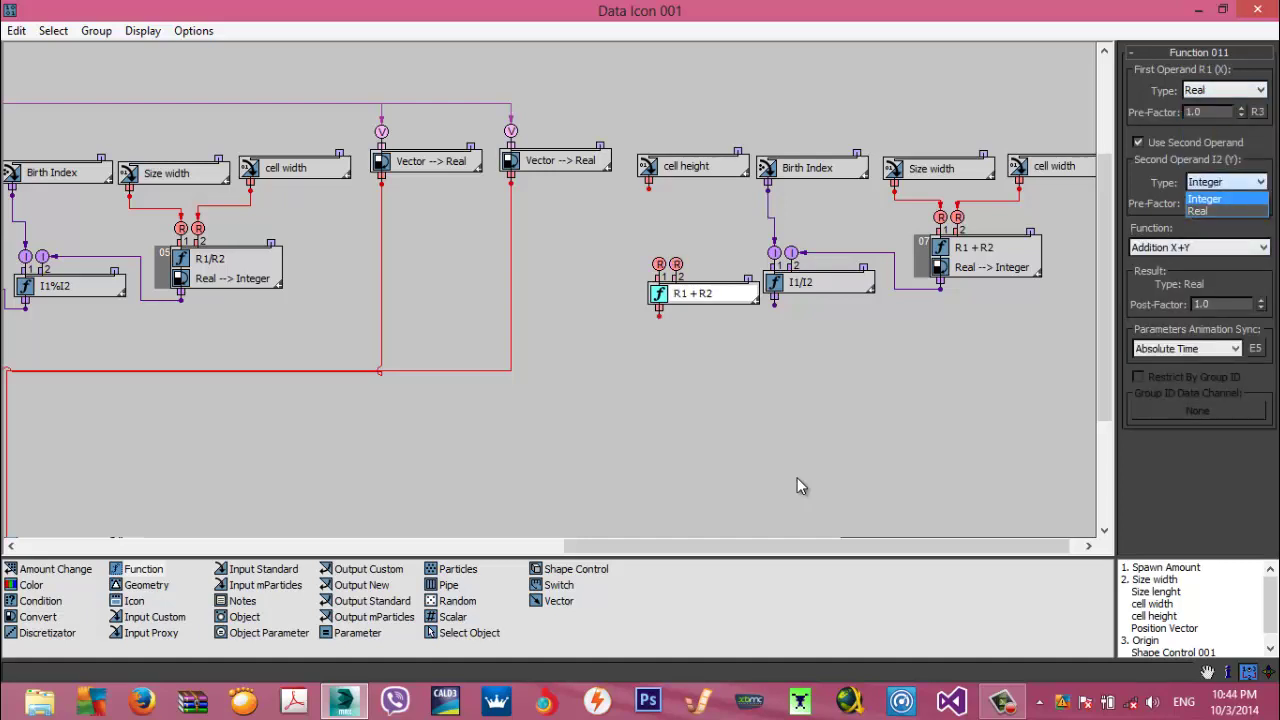
Set this function to Multiplication X*Y, wiring cell height as its first input and the I1/I2 output as its second
left_click(1200, 248)
key("Down")
key("Down")
key("Down")
key("Down")
key("Down")
key("Down")
key("Down")
key("Down")
key("Down")
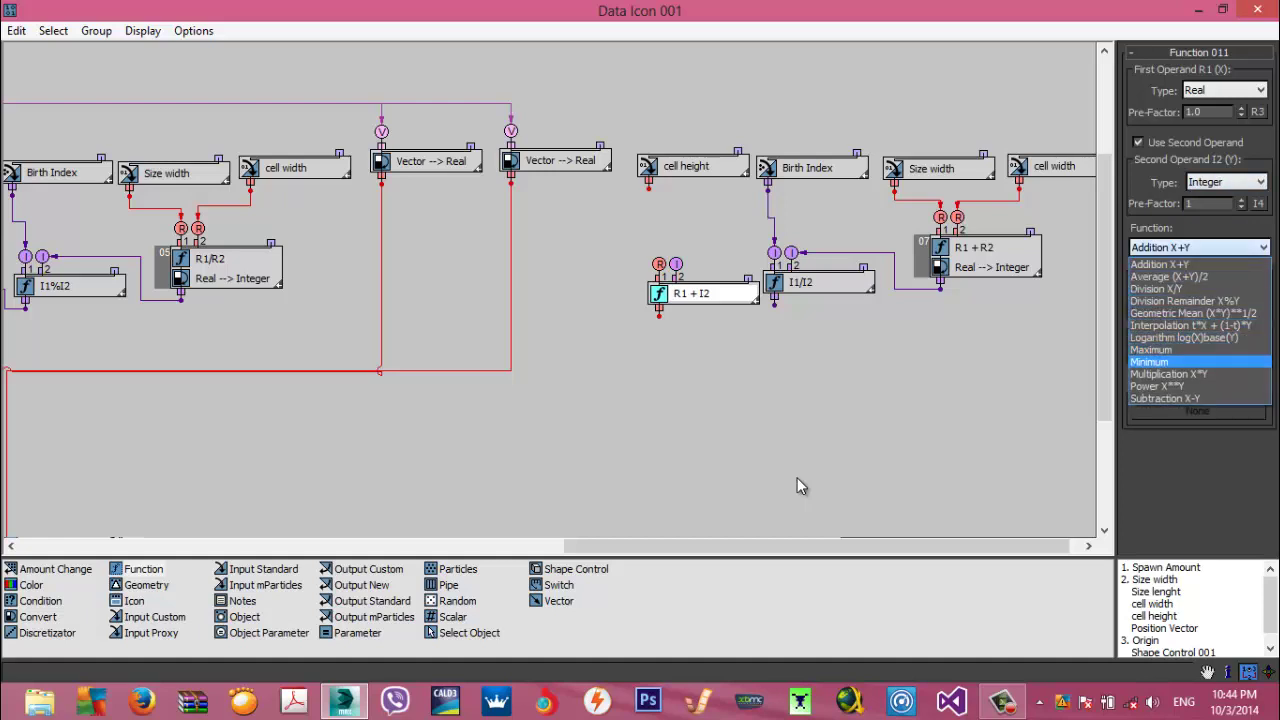
key("Return")
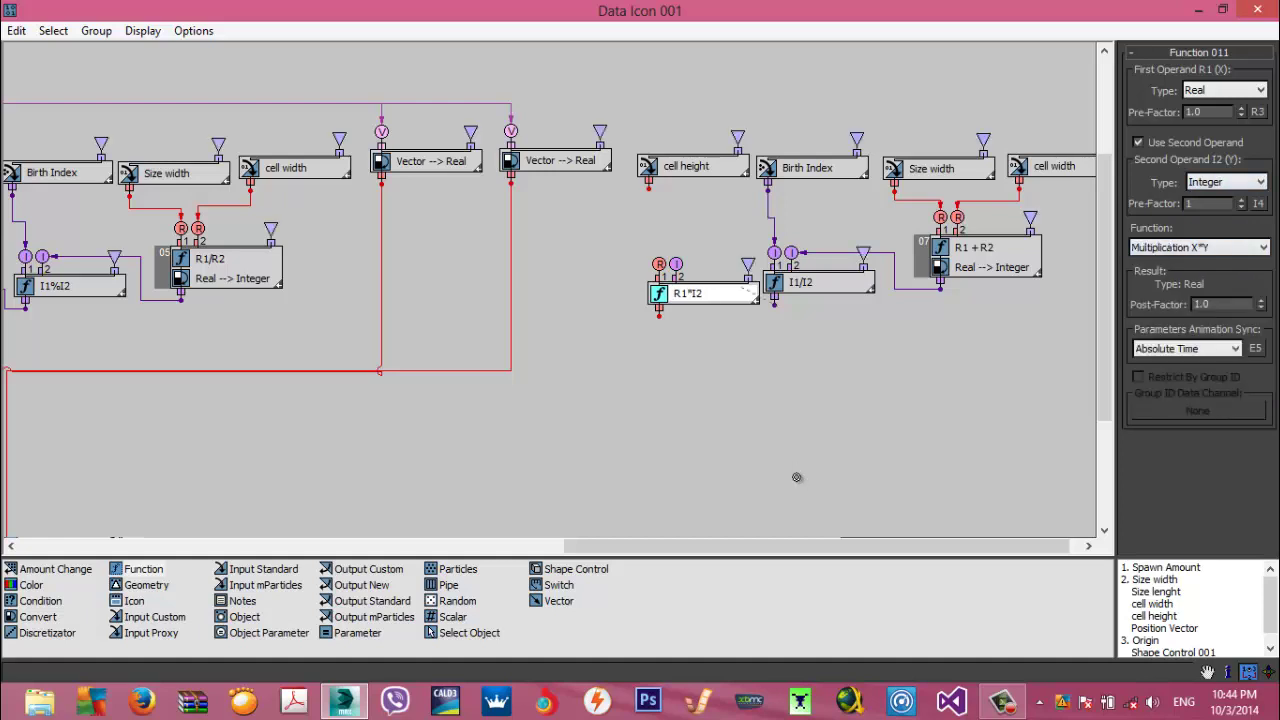
left_click_drag(640, 203, 649, 188)
mouse_move(695, 294)
left_mouse_down()
mouse_move(704, 249)
mouse_move(691, 251)
left_mouse_up()
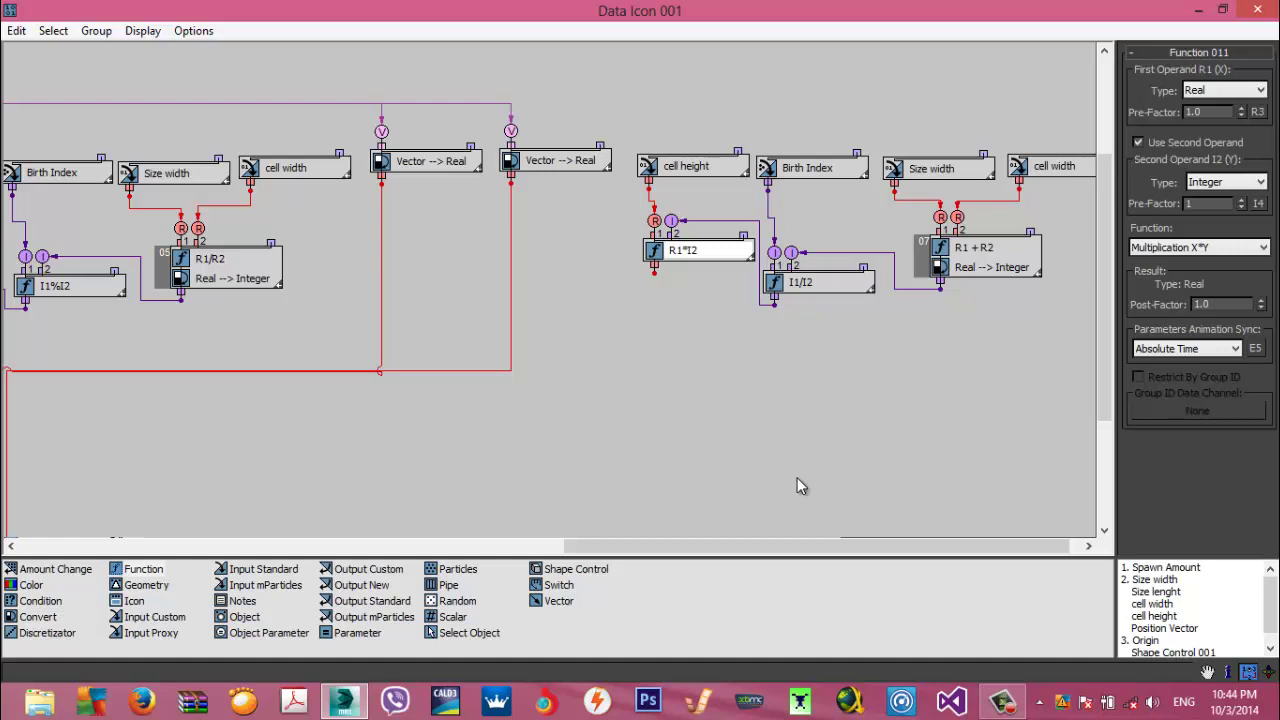
Add an Addition function with Real operands, wiring the Z-component Vector --> Real convert as its first input and R1*I2 as its second
mouse_move(143, 569)
left_mouse_down()
mouse_move(586, 303)
mouse_move(577, 284)
left_mouse_up()
left_click(577, 284)
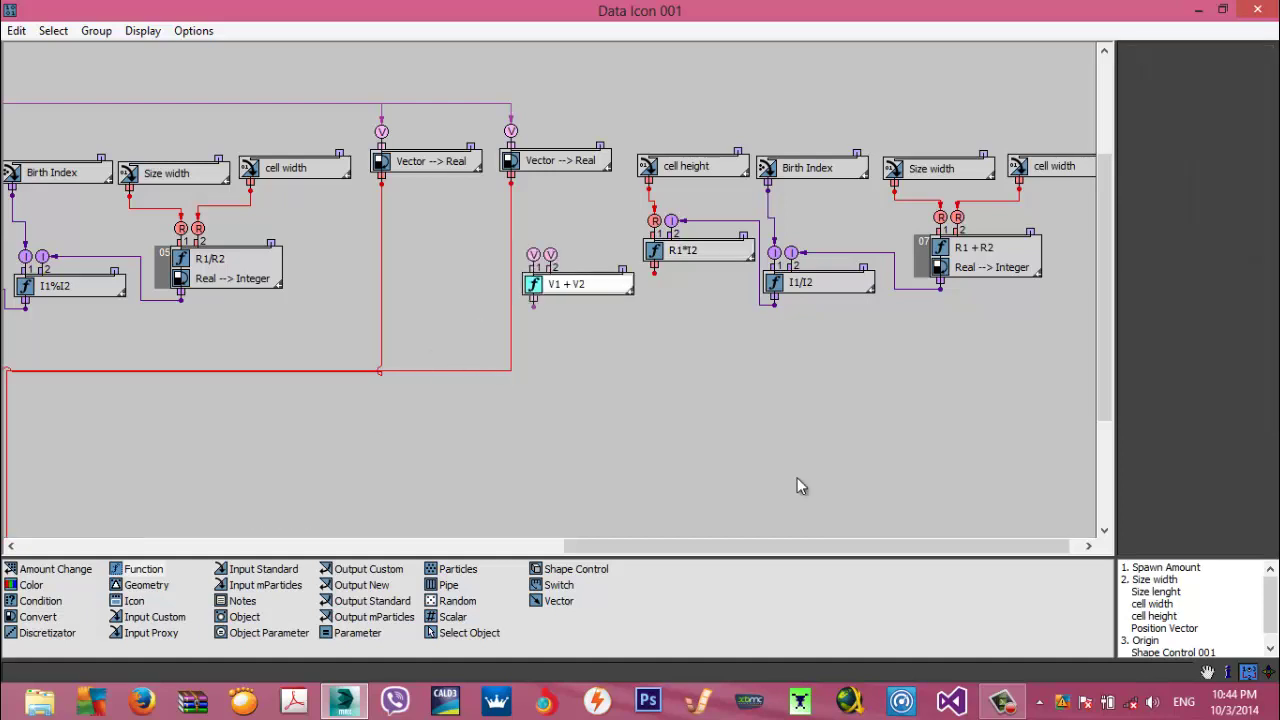
left_click(1199, 248)
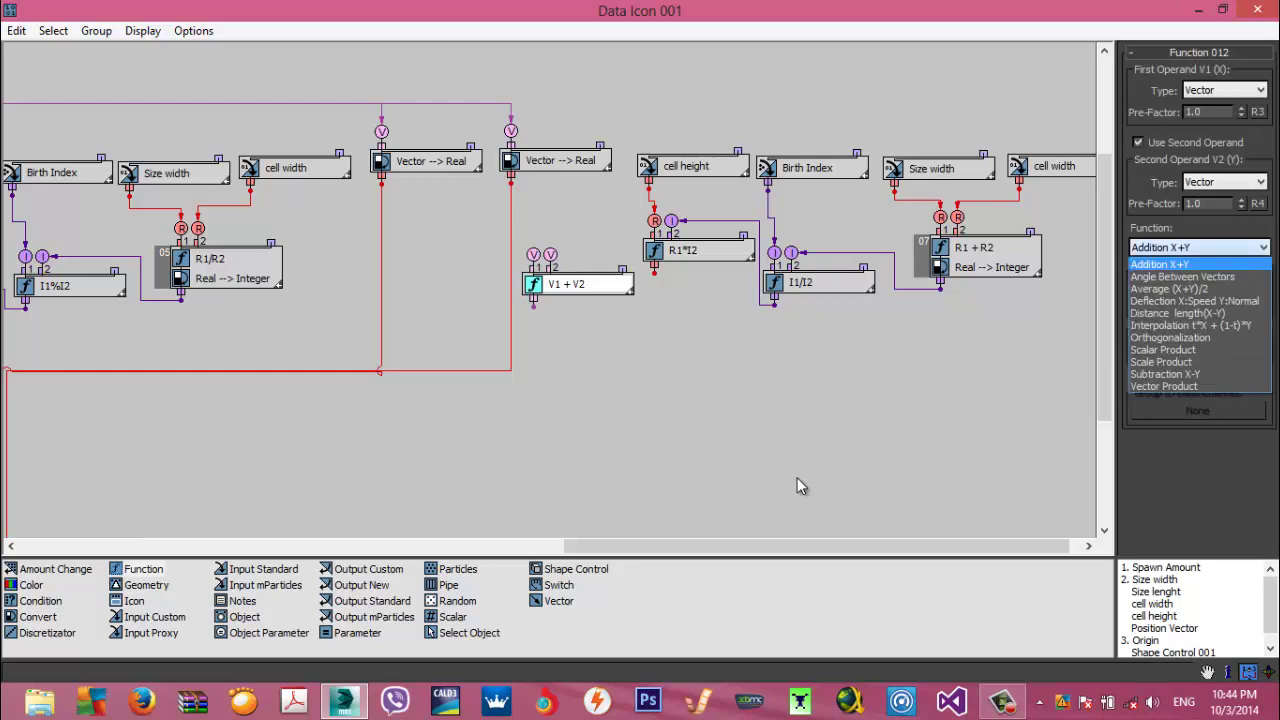
left_click(1199, 248)
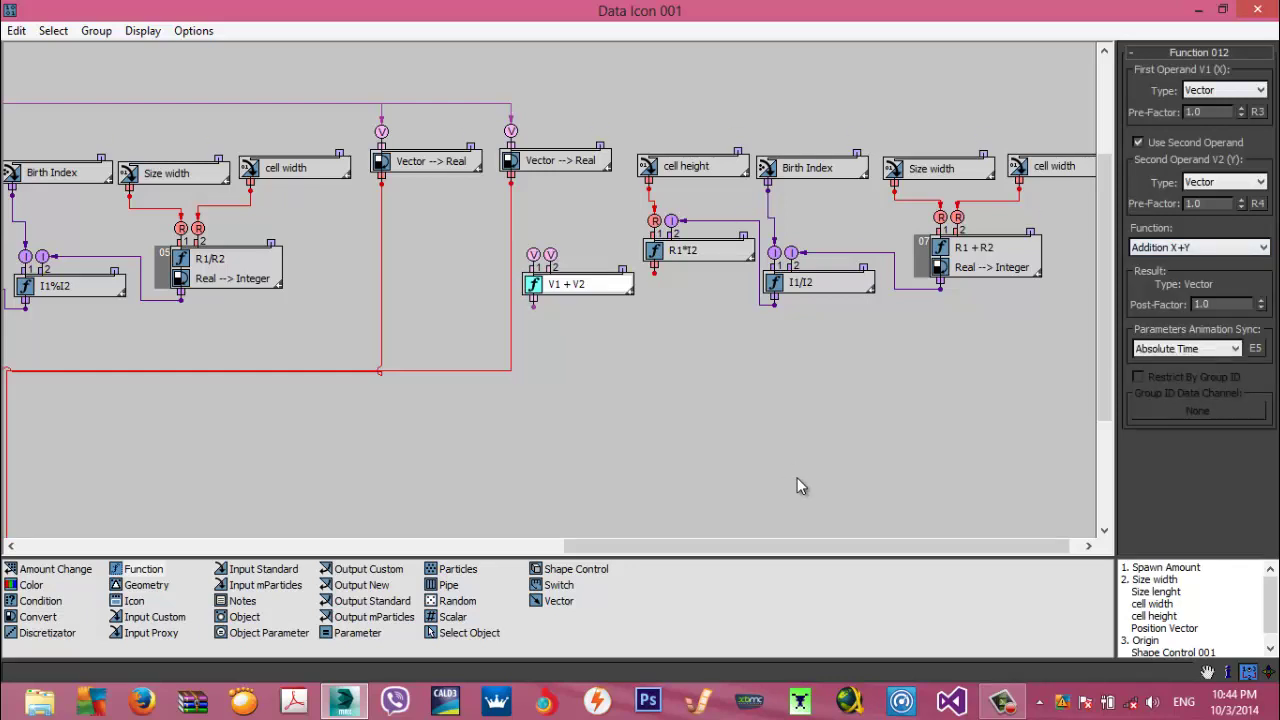
left_click(1225, 90)
left_click(1210, 156)
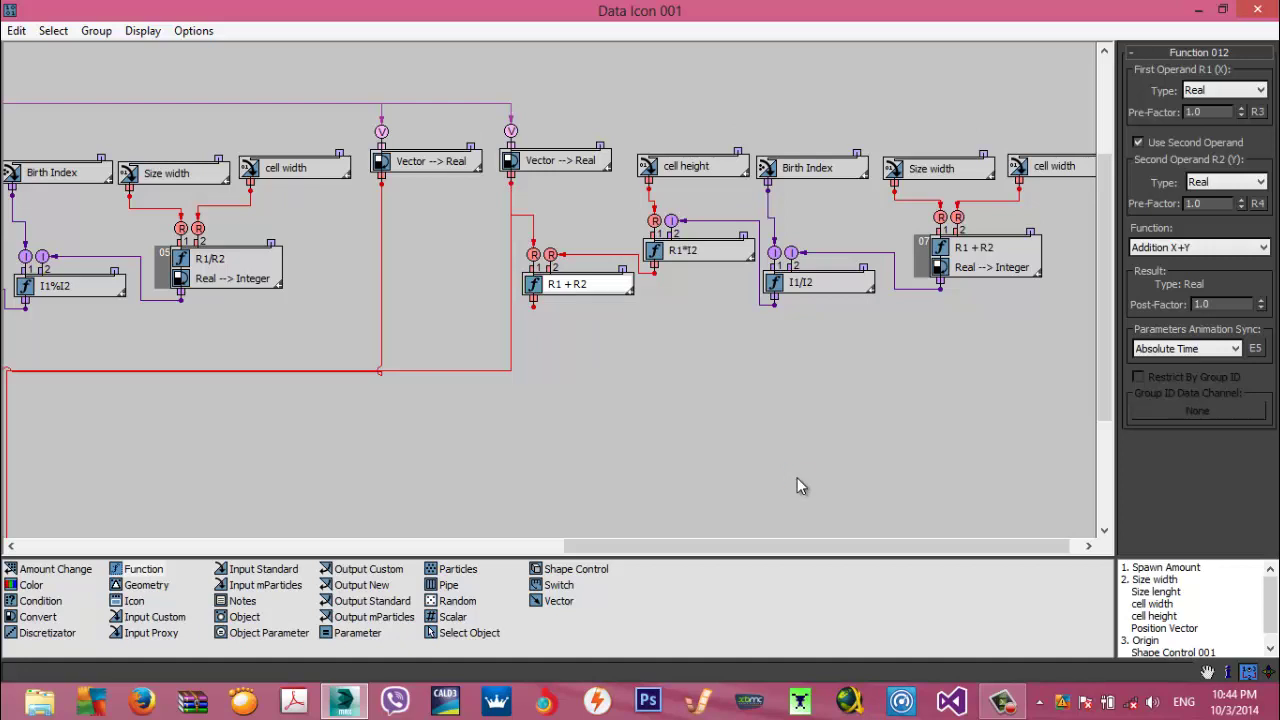
Raise the Data Icon's NumOfBricks parameter to 86 to extend the brick wall
middle_click_drag(797, 479, 1040, 347)
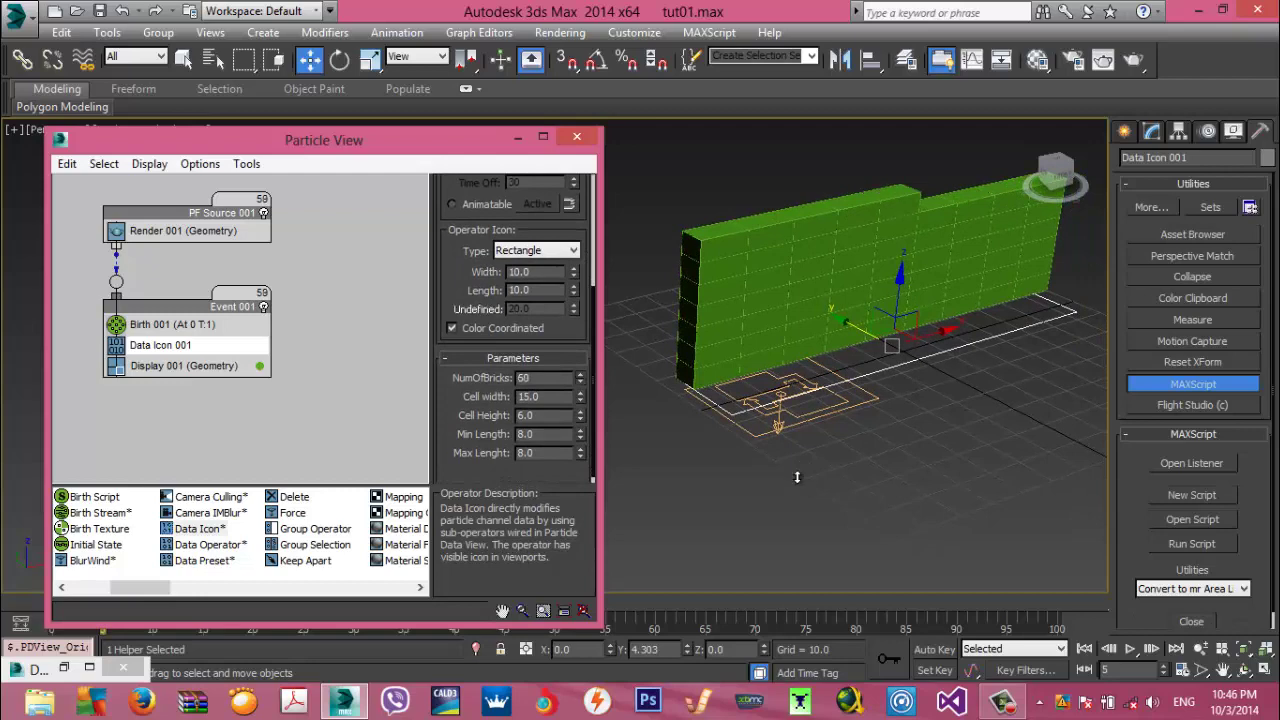
left_click_drag(797, 477, 797, 477)
left_click_drag(797, 477, 797, 478)
middle_click_drag(797, 478, 763, 533)
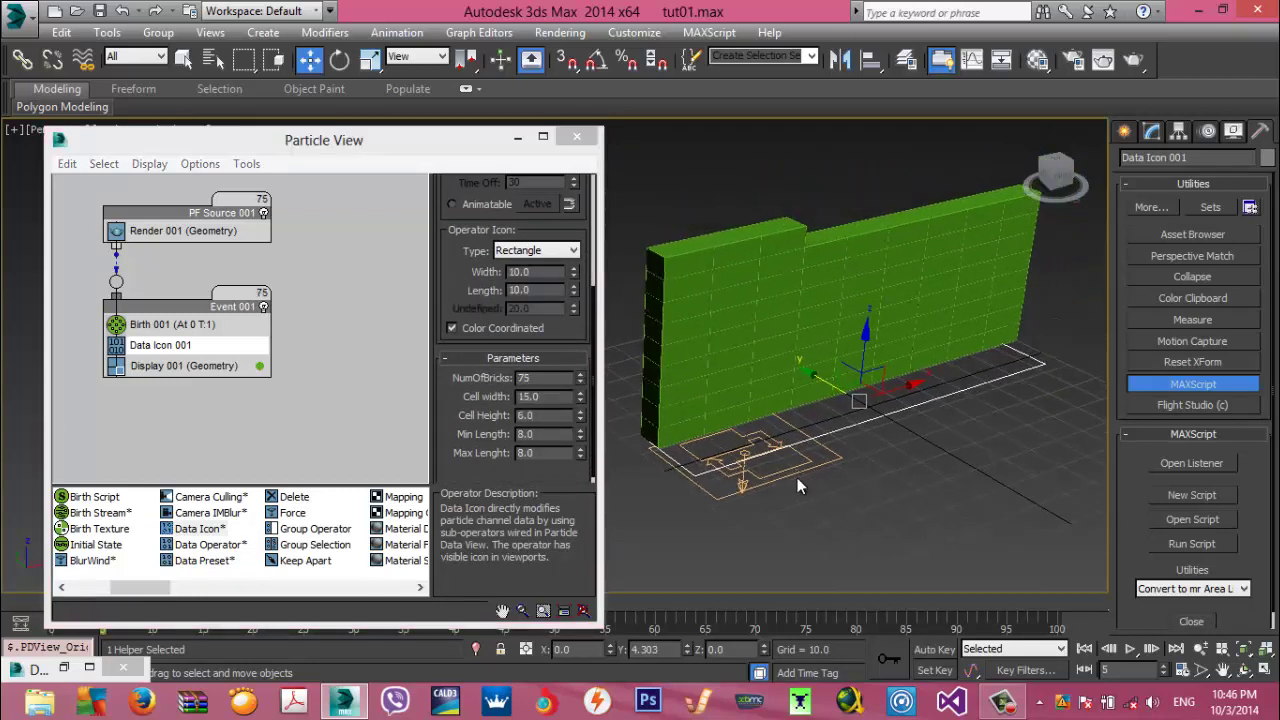
left_click(580, 375)
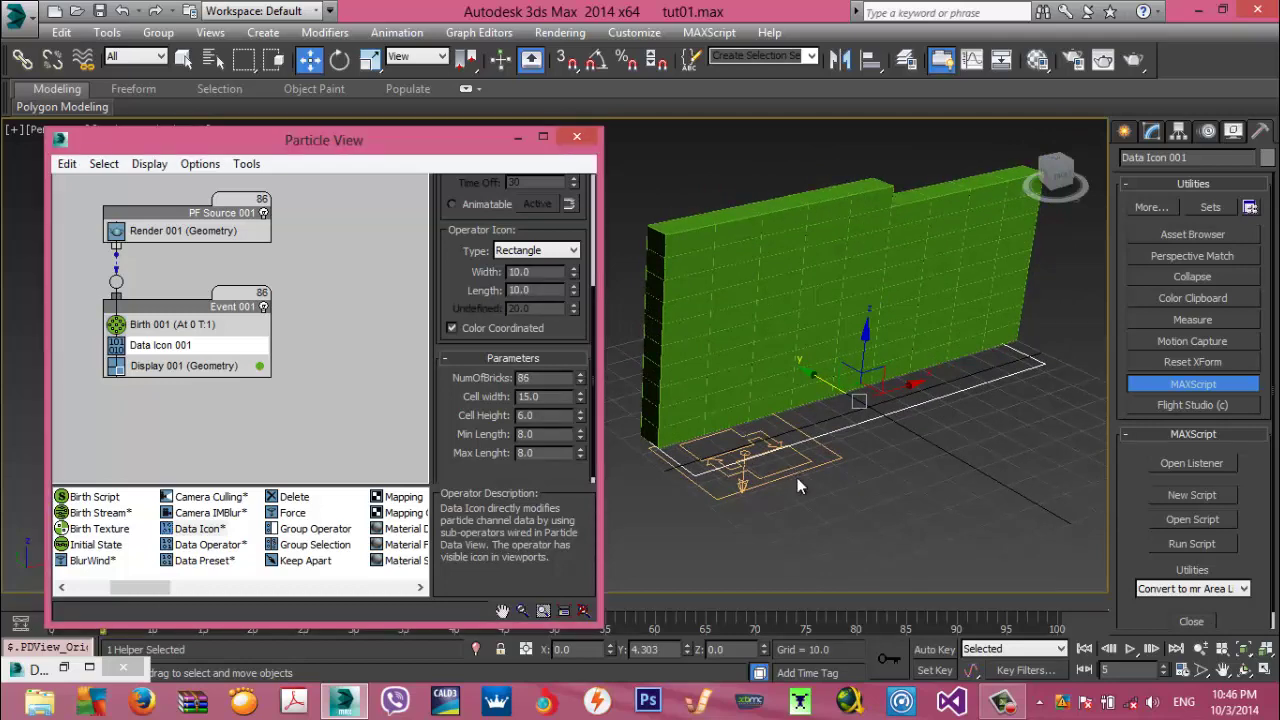
Open the Data Icon's data flow and examine the Size width by cell width division, its integer conversion and the Birth Index input
scroll(797, 480, "up", 3)
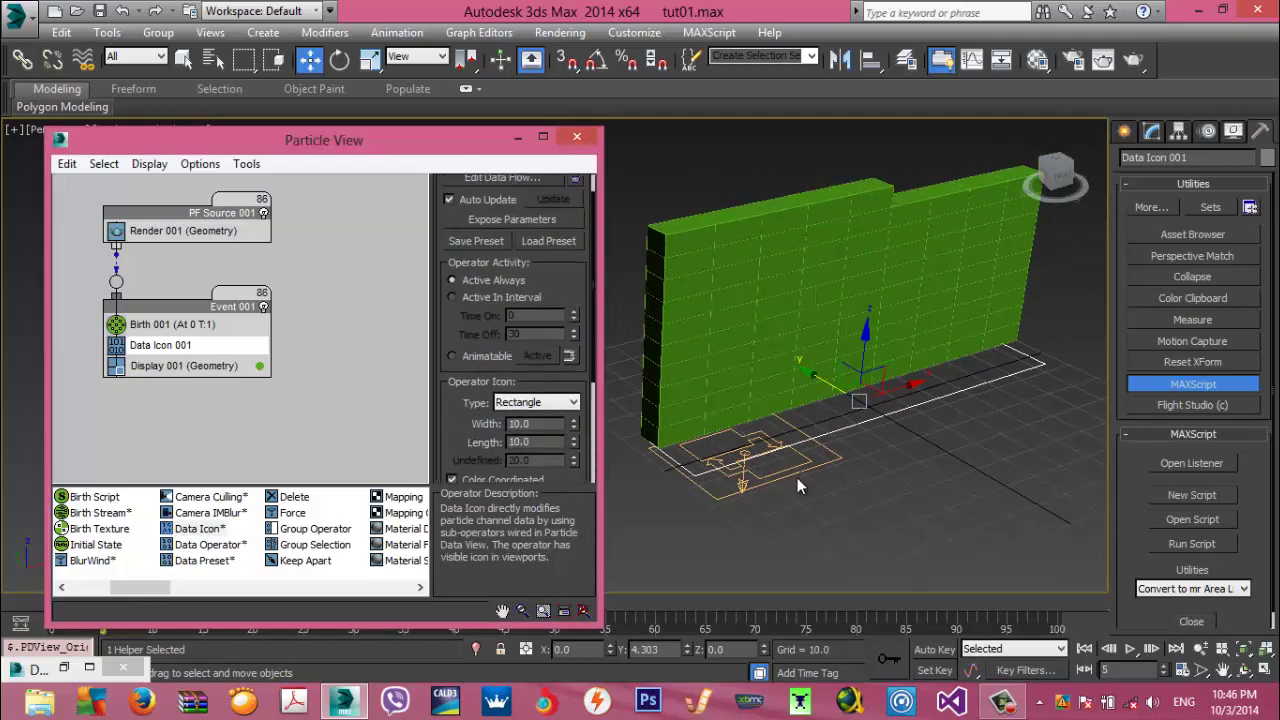
left_click(502, 178)
middle_click_drag(480, 420, 543, 427)
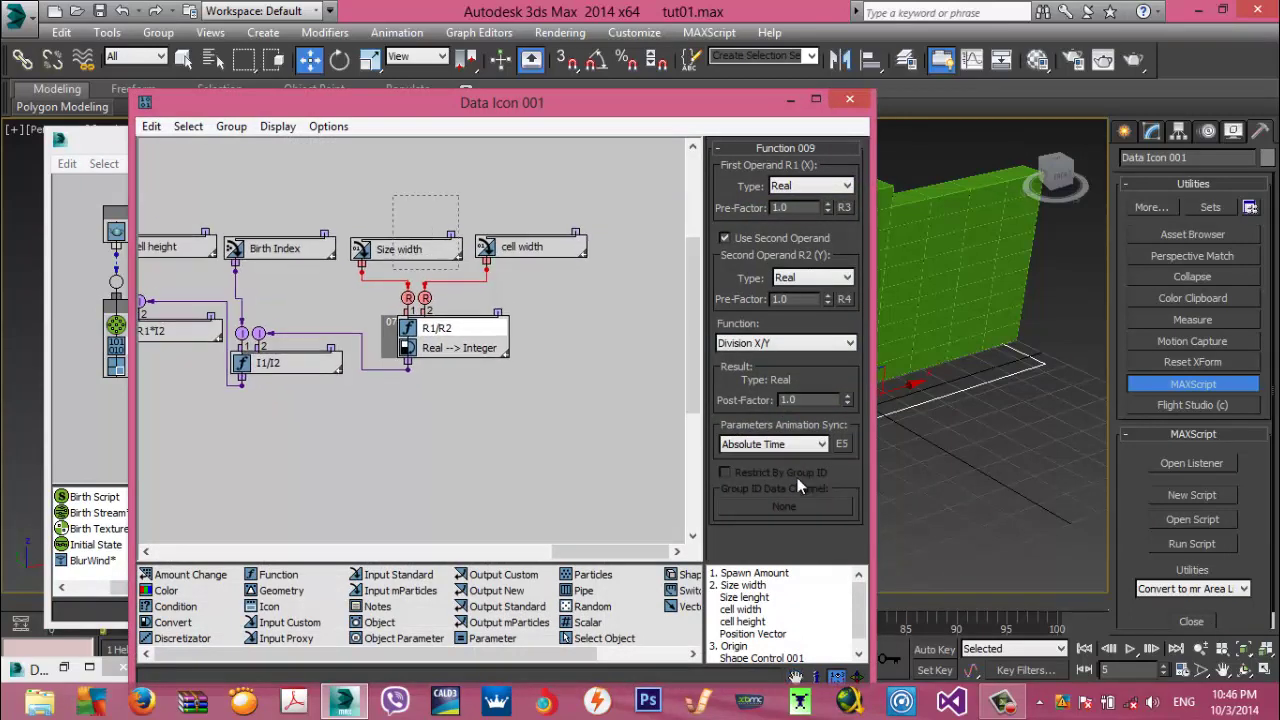
left_click_drag(622, 397, 393, 195)
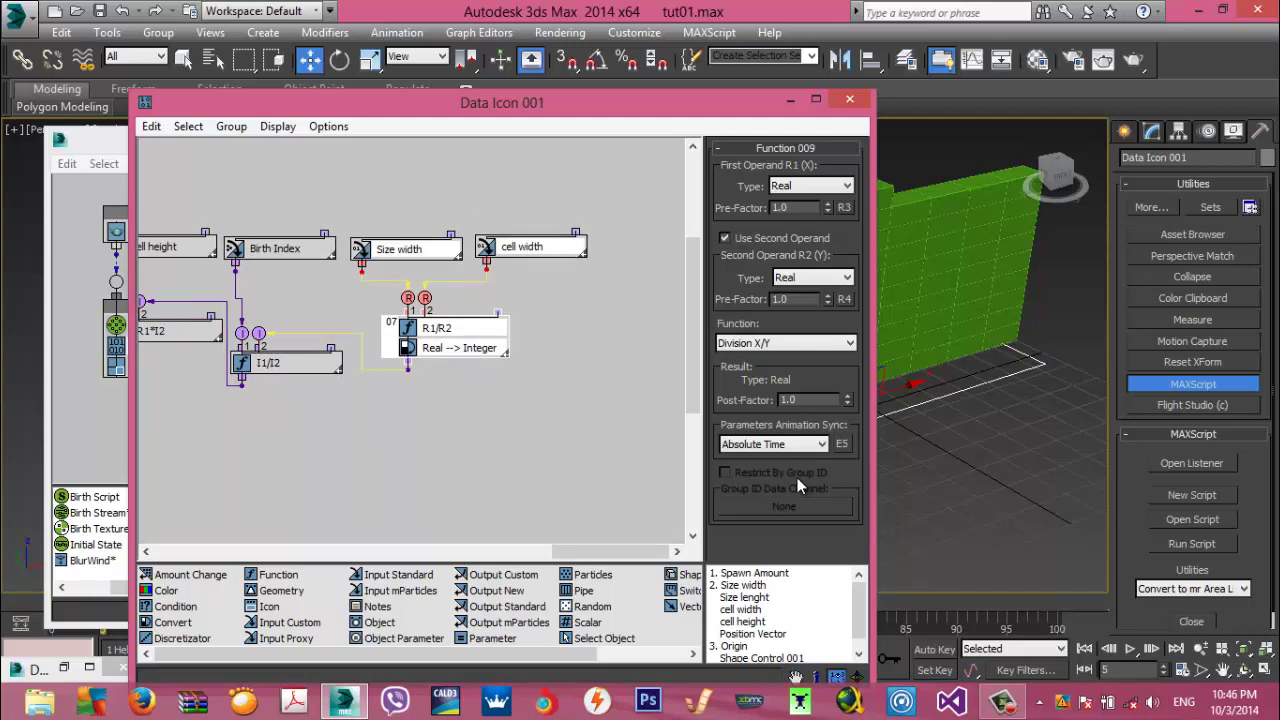
middle_click_drag(800, 486, 874, 477)
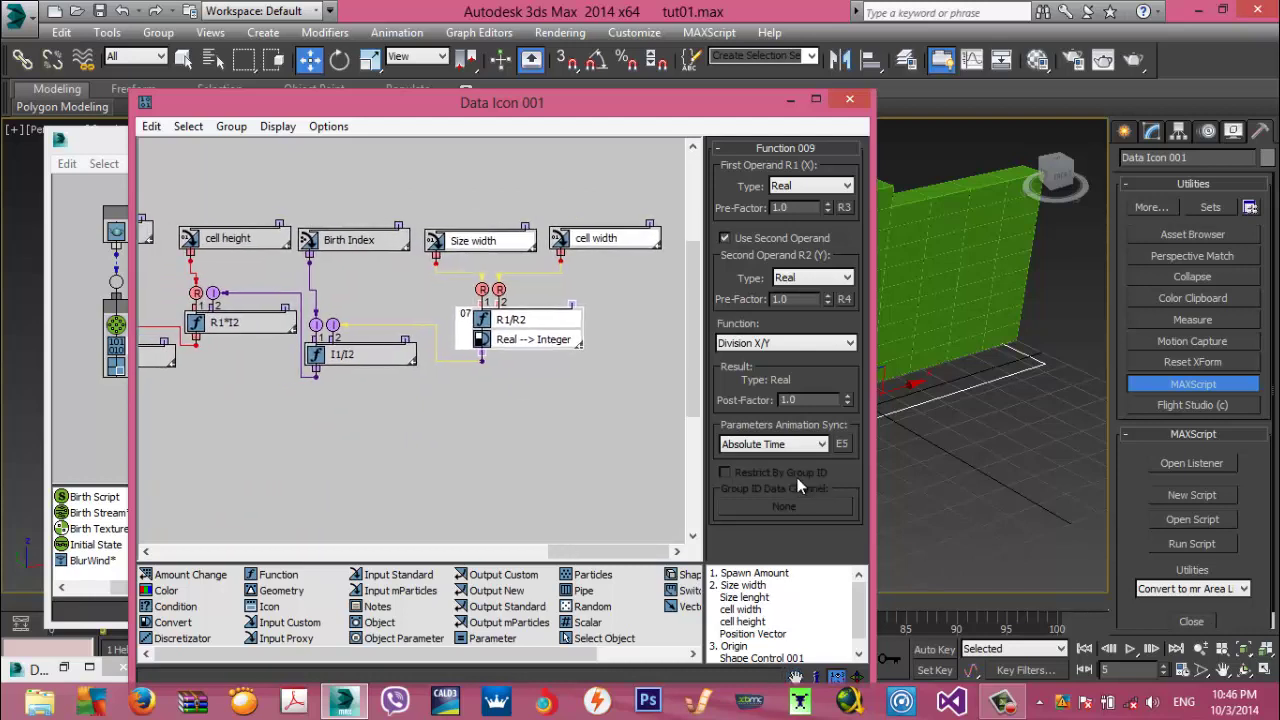
left_click(350, 240)
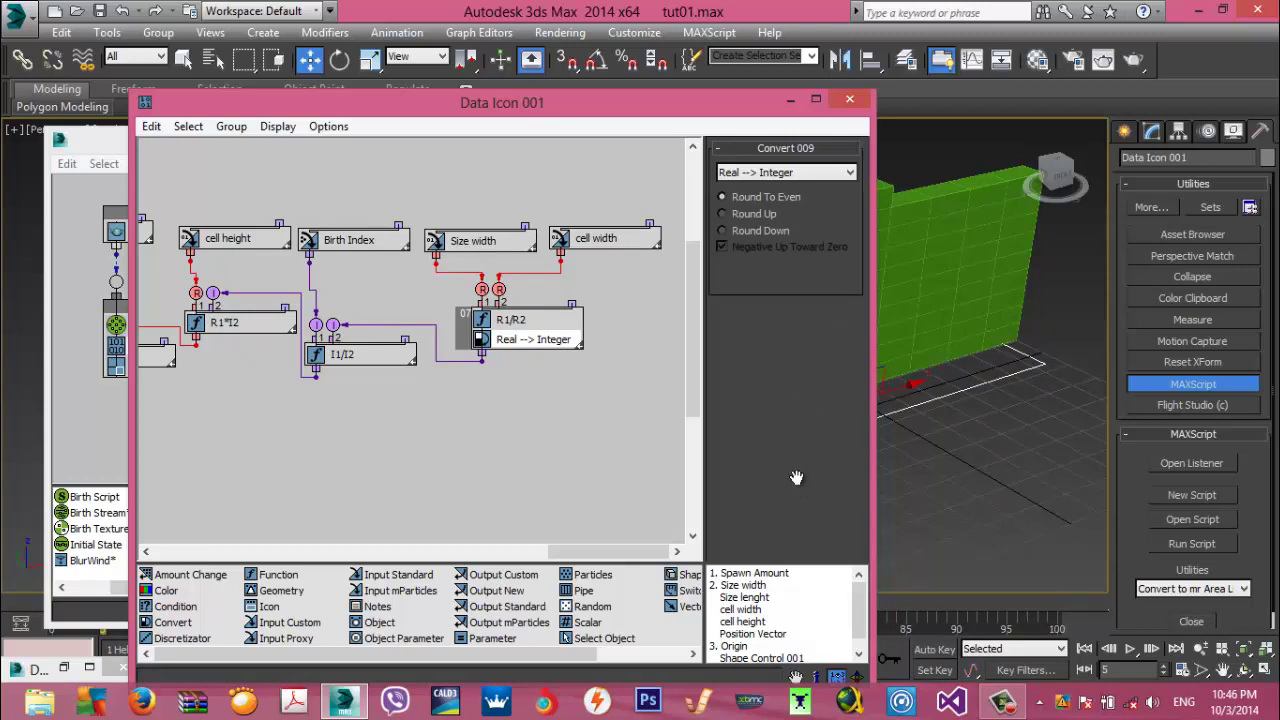
Open the MAXScript Listener, clear its old output, and evaluate the integer divisions 1/10 and 2/10
key("F11")
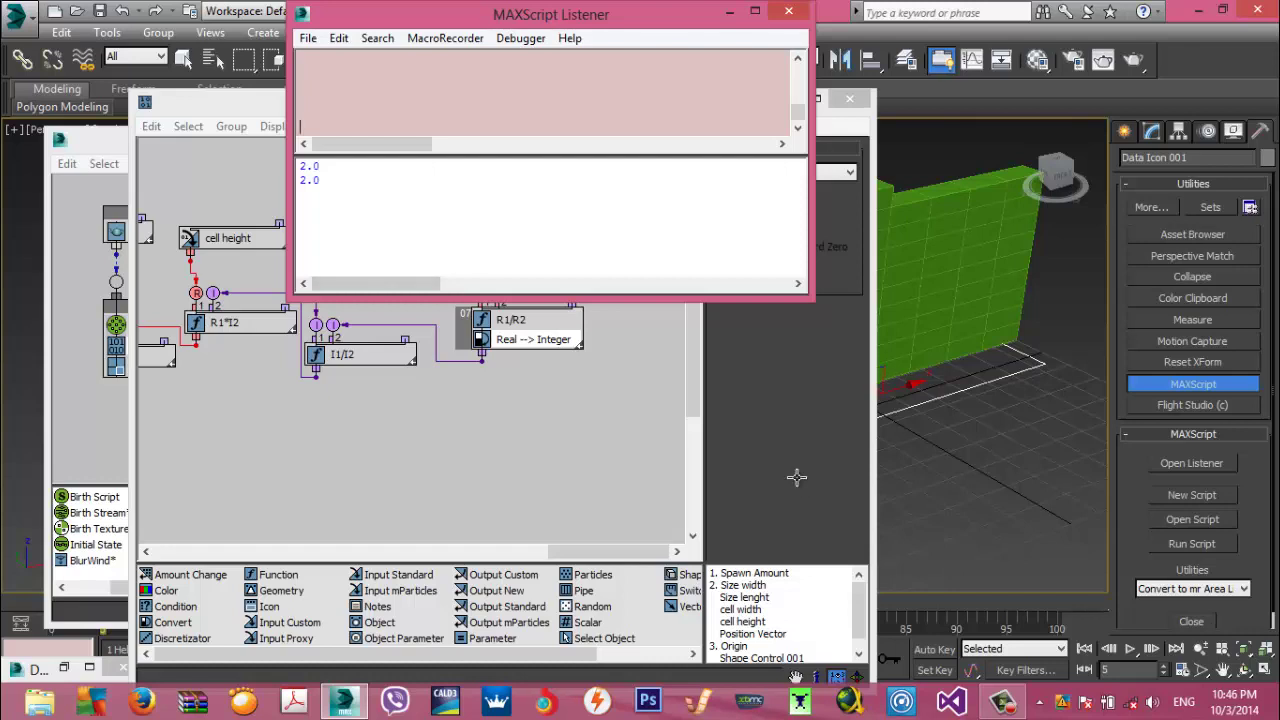
key("ctrl+a")
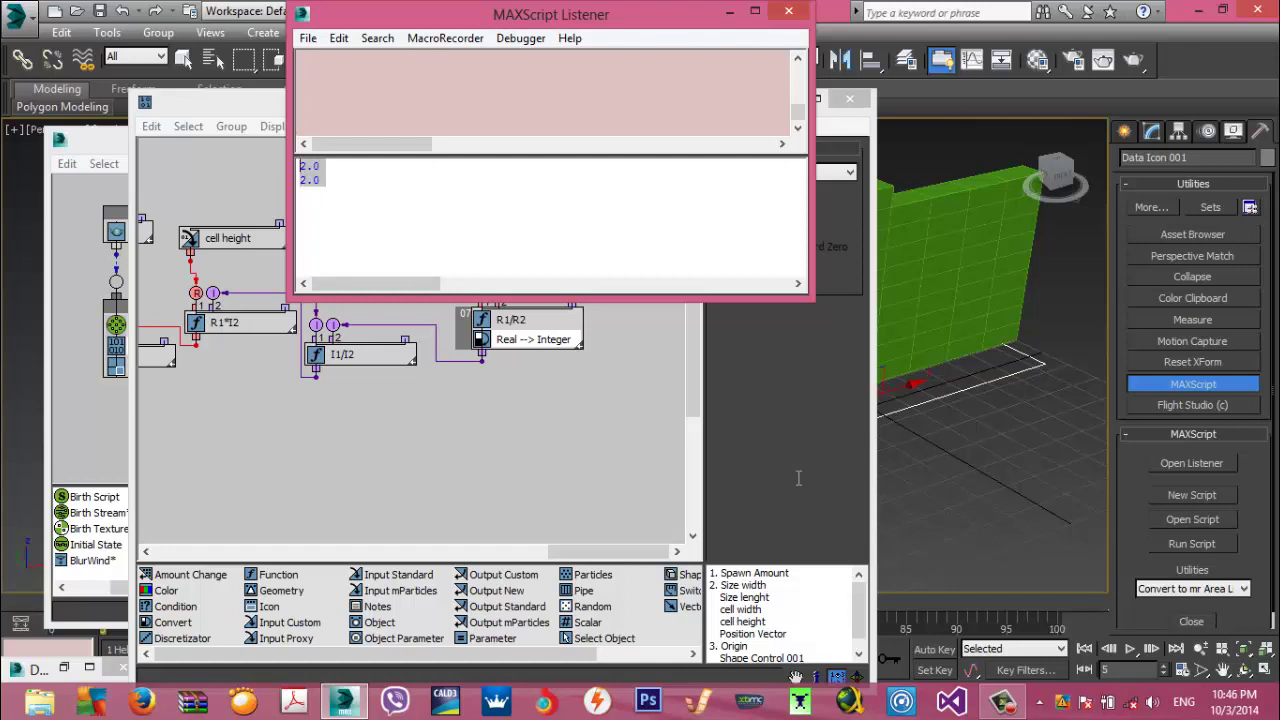
key("Delete")
type("1/")
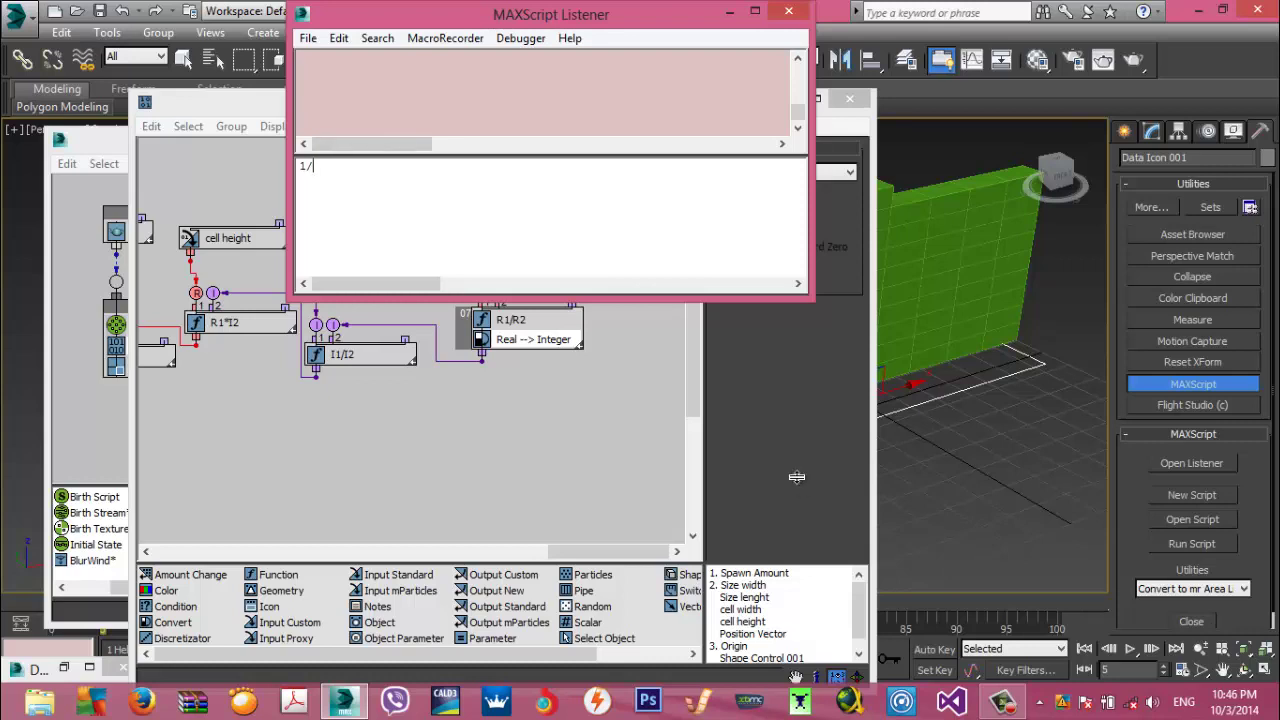
type("10")
key("Up")
key("Up")
key("Right")
key("BackSpace")
type("2")
key("Return")
Evaluate integer divisions with 11 and 19 as numerators in the MAXScript Listener, returning to the data flow when done
key("Delete")
type("11")
key("Up")
key("Up")
key("Right")
key("Right")
key("shift+Left")
key("shift+Left")
type("19")
key("Return")
left_click(798, 486)
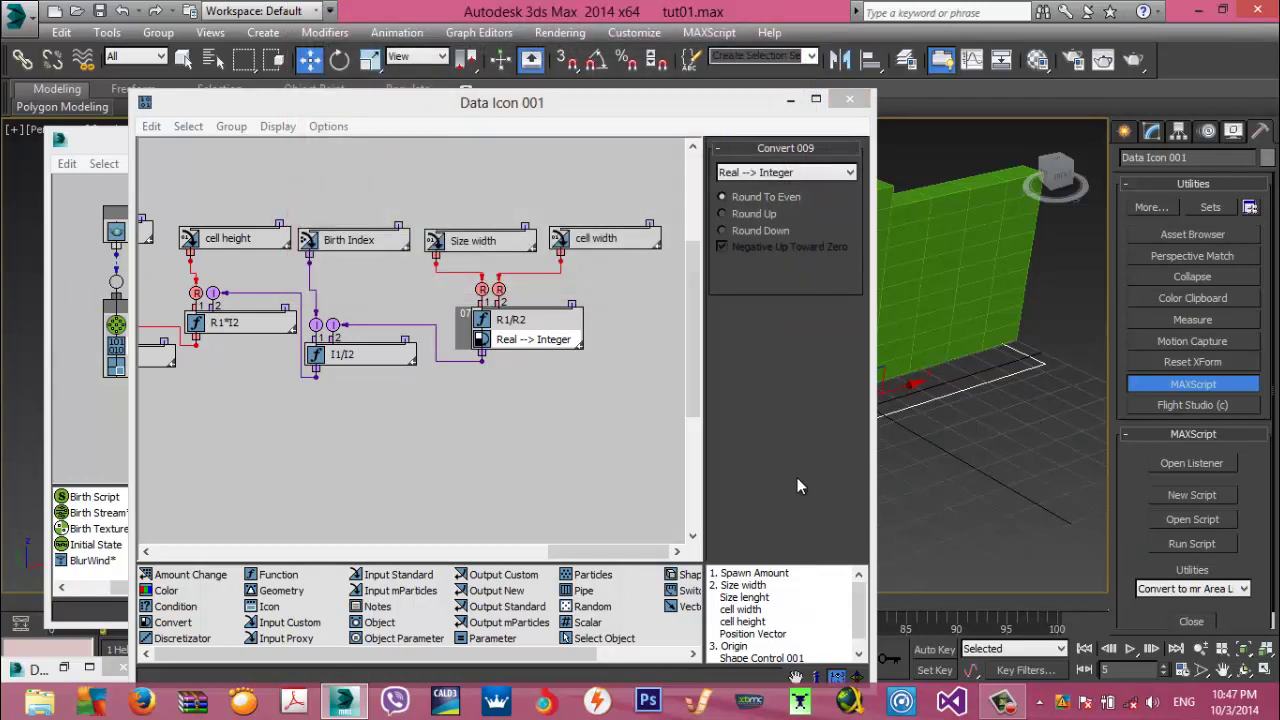
Move the data flow window out of the way and examine the stacked brick rows in the Perspective viewport
mouse_move(420, 440)
middle_mouse_down()
mouse_move(533, 422)
mouse_move(462, 450)
middle_mouse_up()
left_click_drag(502, 103, 359, 115)
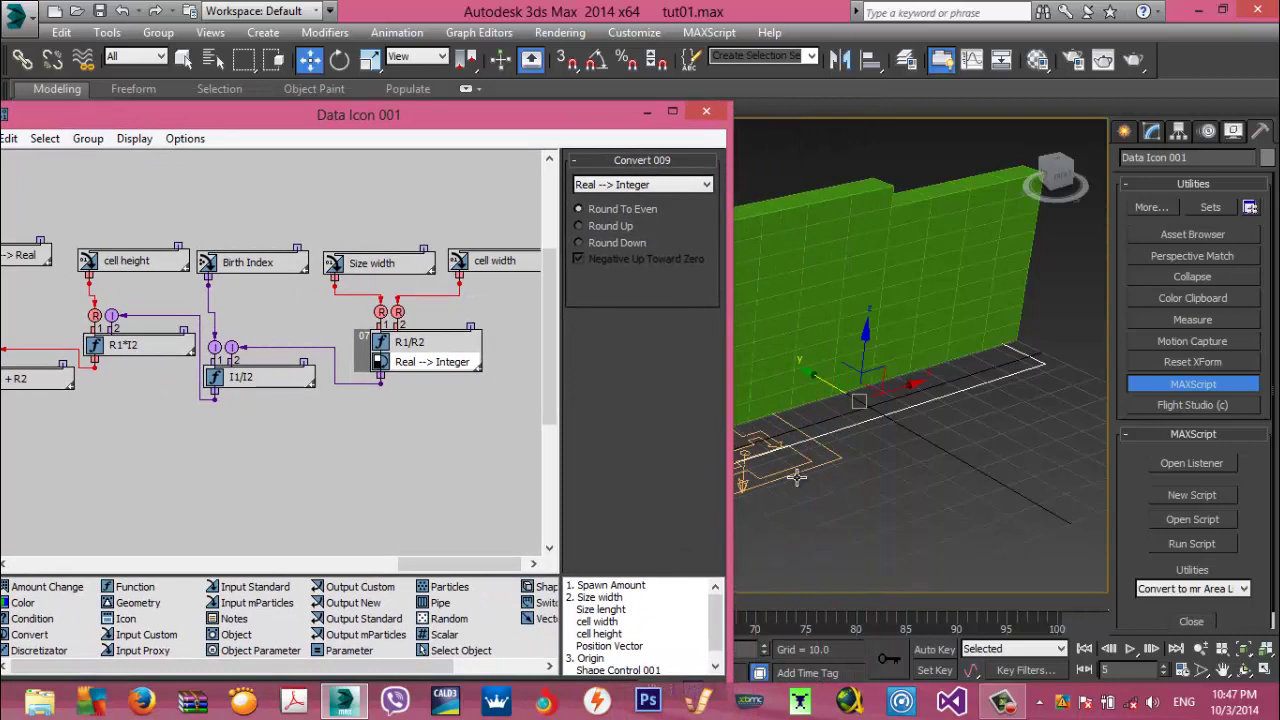
left_click_drag(359, 115, 525, 84)
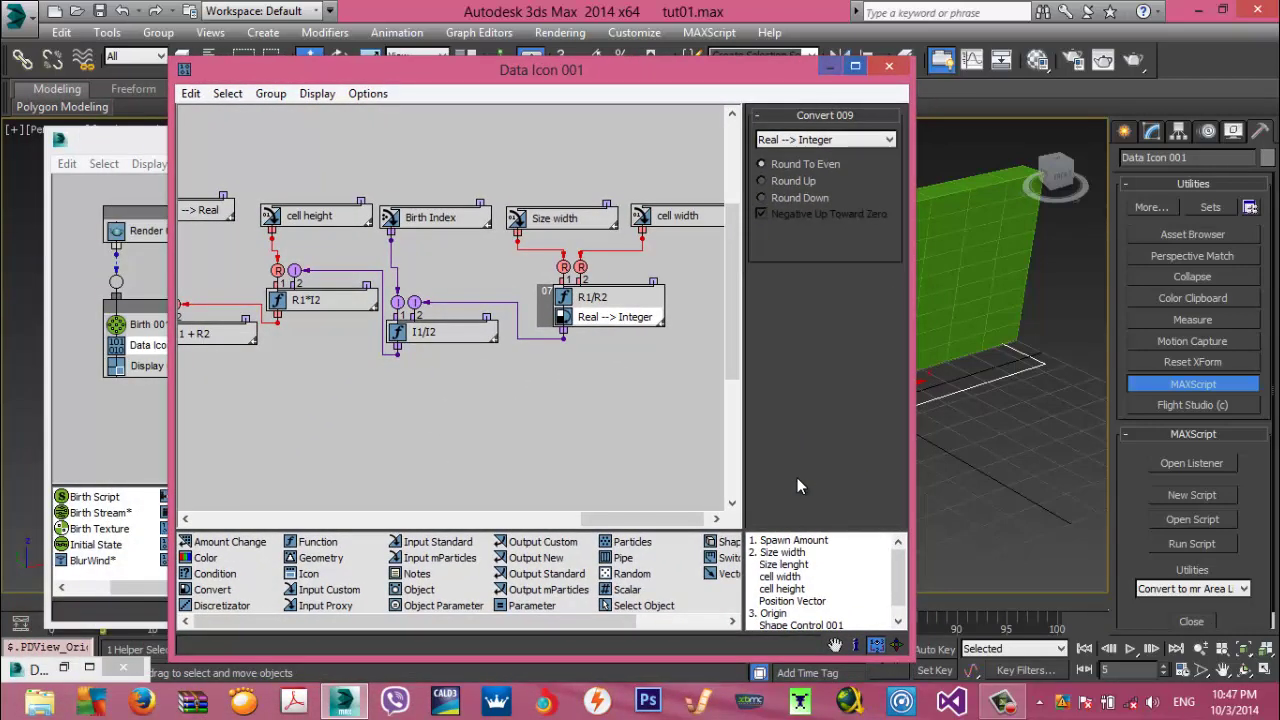
left_click(889, 66)
left_click(518, 137)
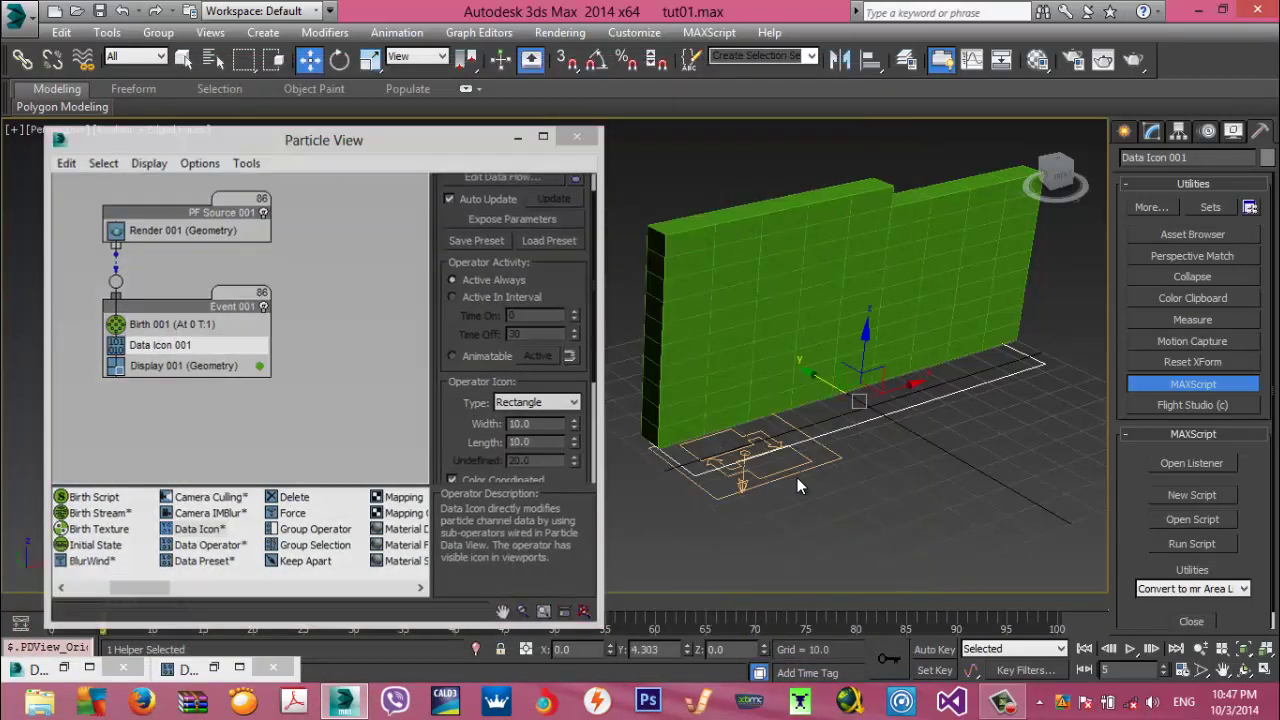
mouse_move(798, 486)
middle_mouse_down()
mouse_move(679, 459)
mouse_move(606, 501)
middle_mouse_up()
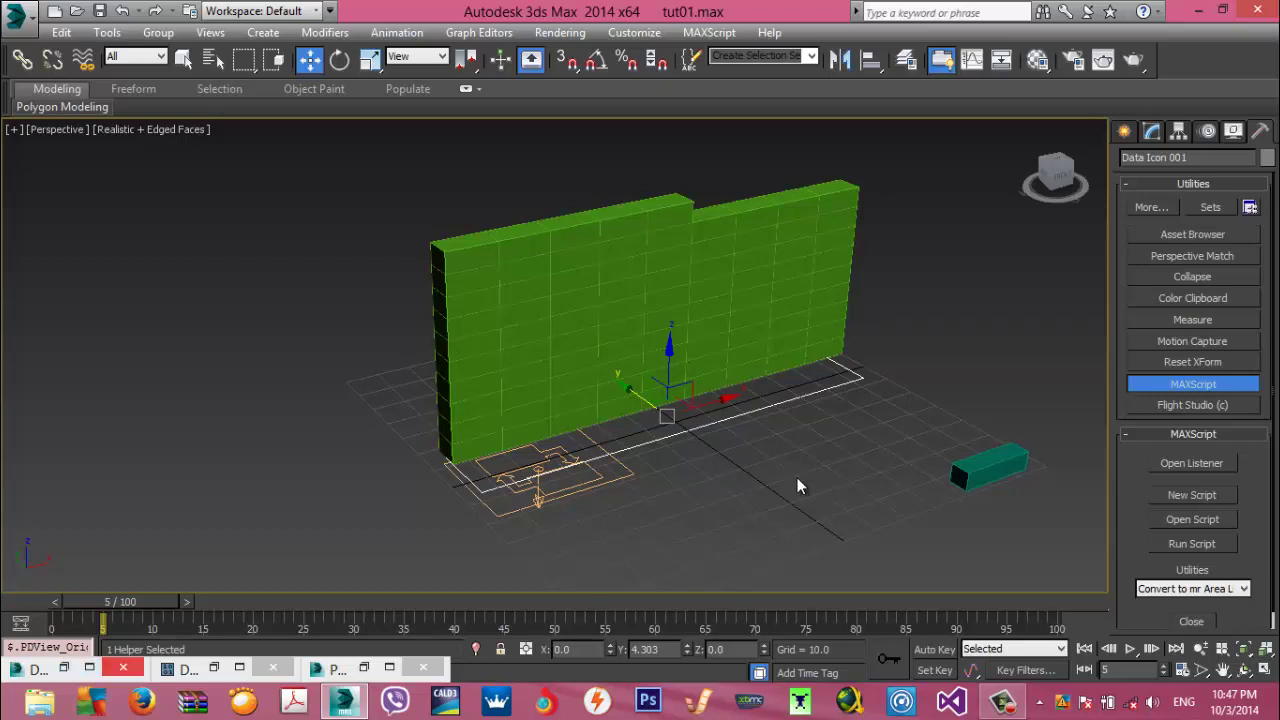
Examine the data flow from the R1+R2 functions to the Position Vector output and compare it with the brick wall
left_click(123, 668)
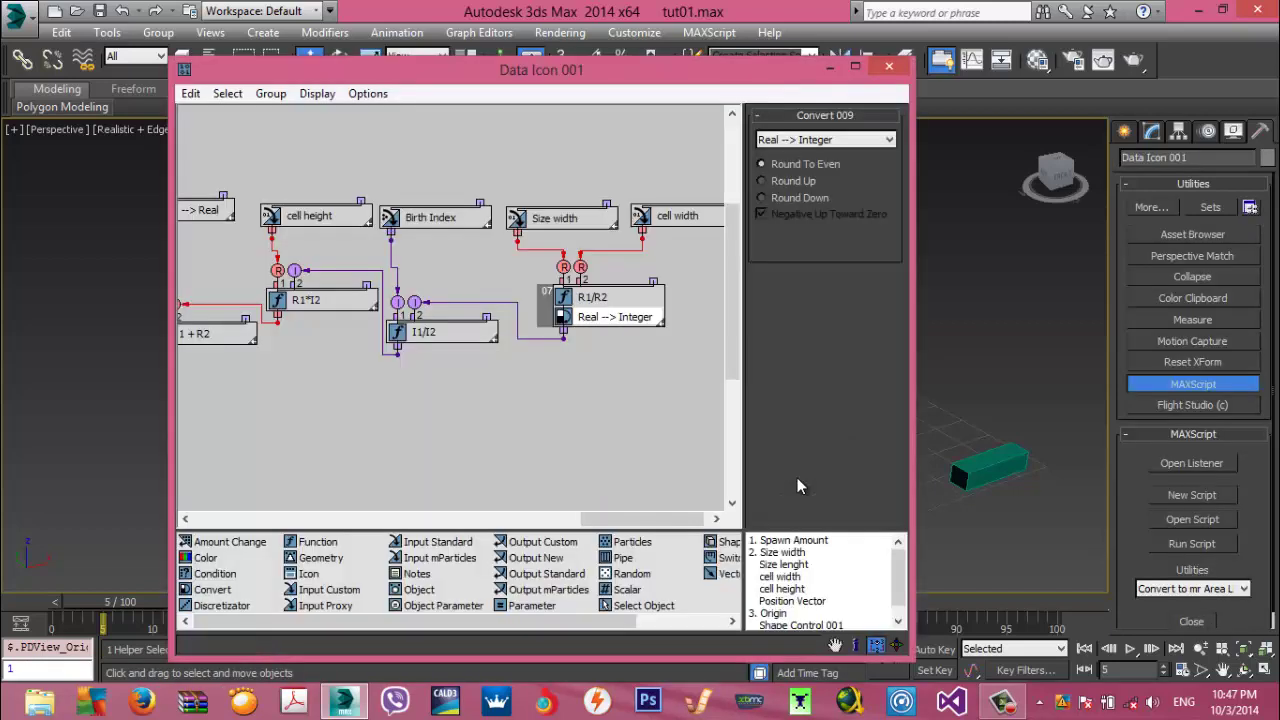
mouse_move(400, 300)
middle_mouse_down()
mouse_move(590, 315)
mouse_move(620, 293)
middle_mouse_up()
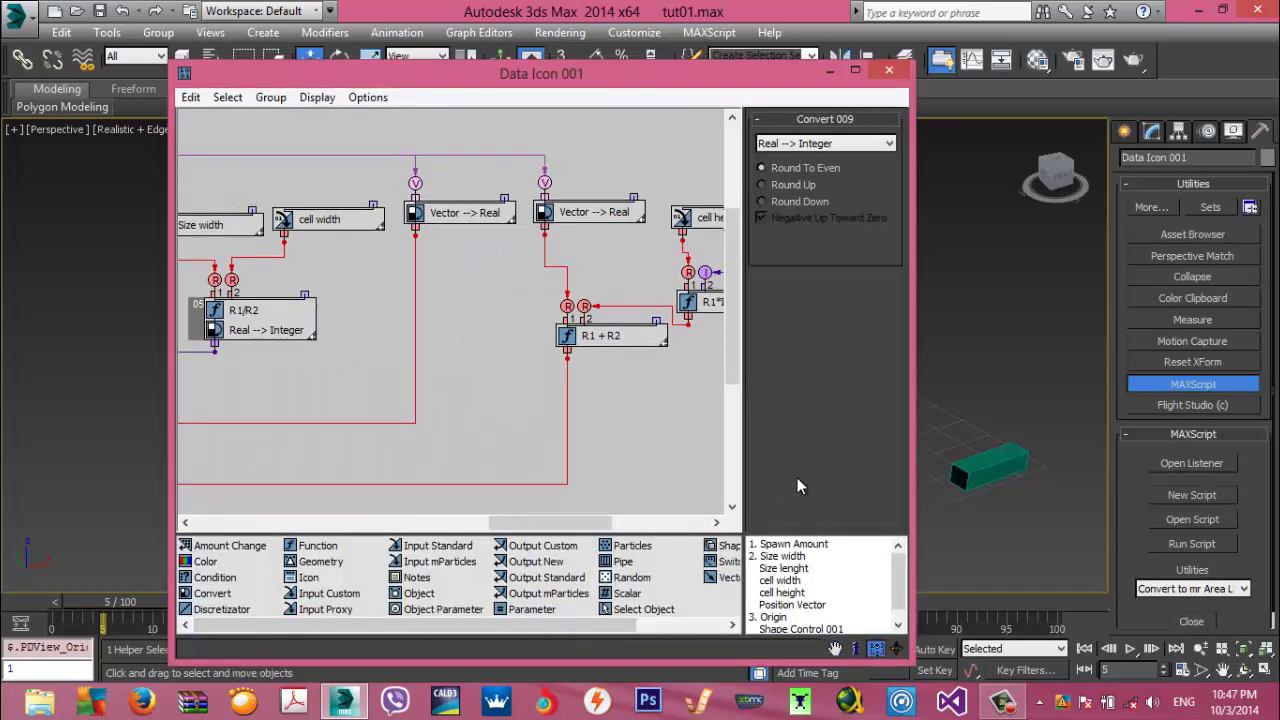
double_click(541, 73)
middle_click_drag(803, 488, 1035, 421)
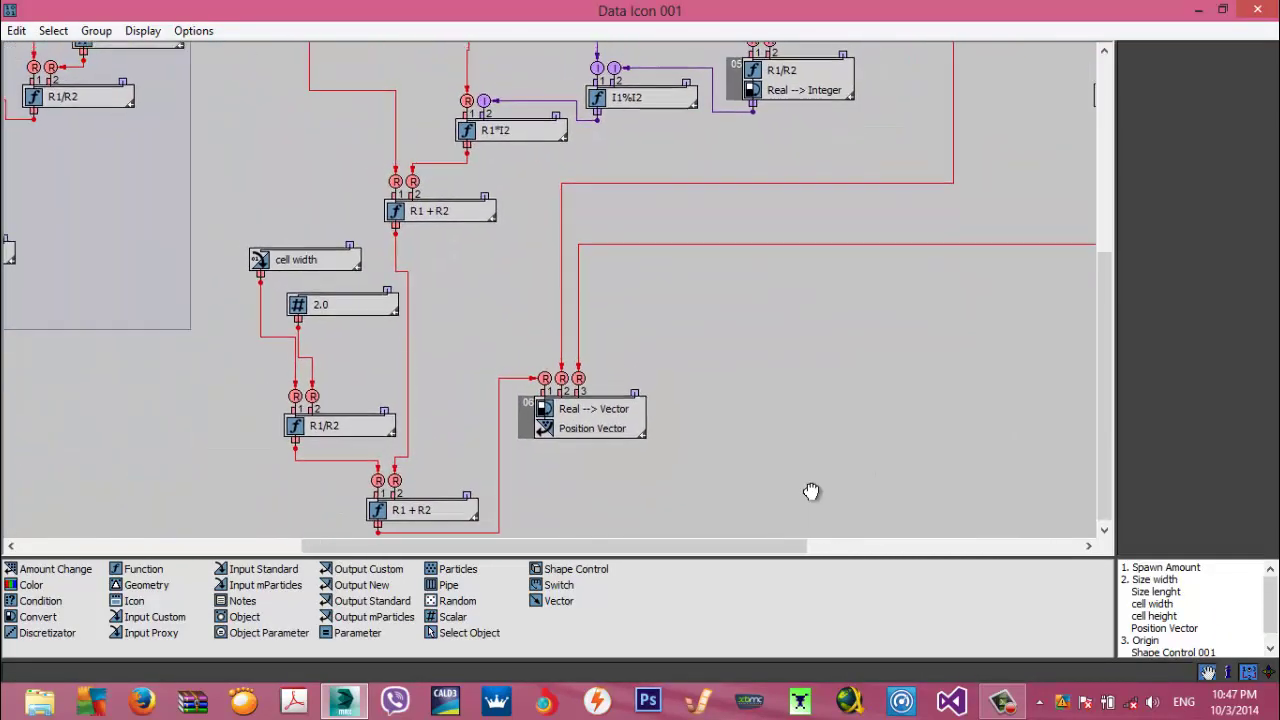
left_click_drag(541, 10, 293, 58)
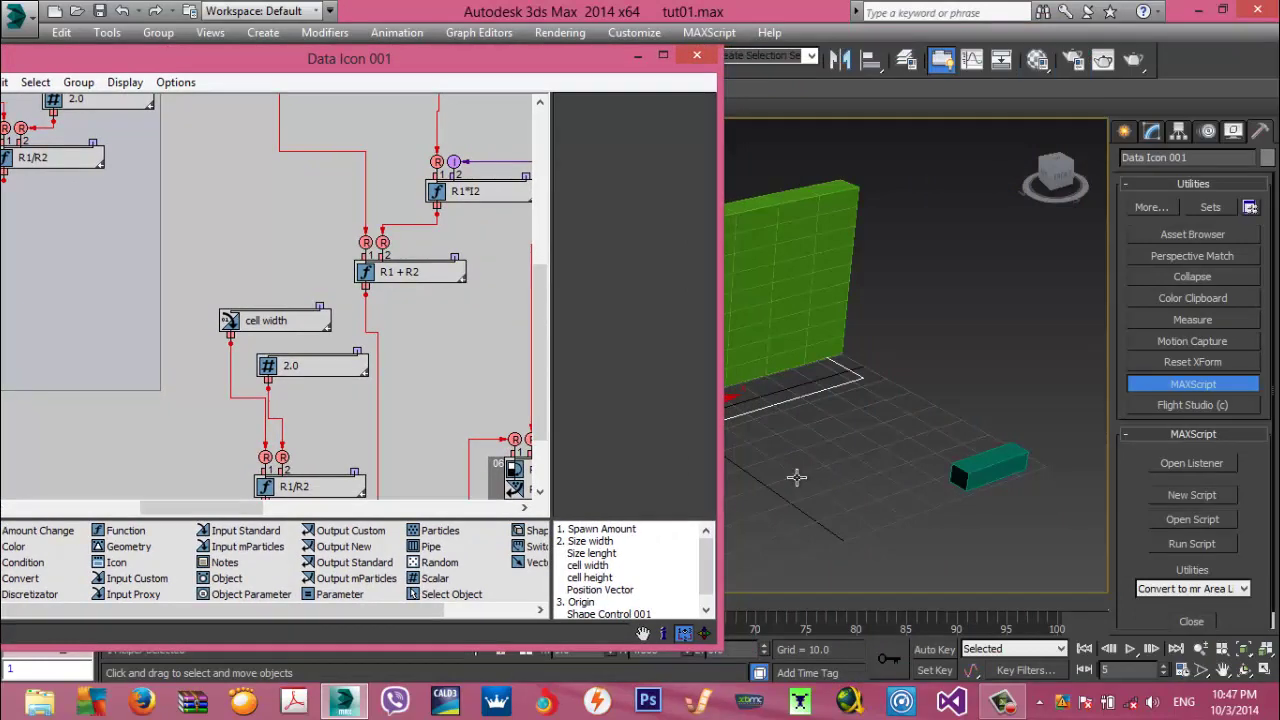
middle_click_drag(797, 478, 827, 469)
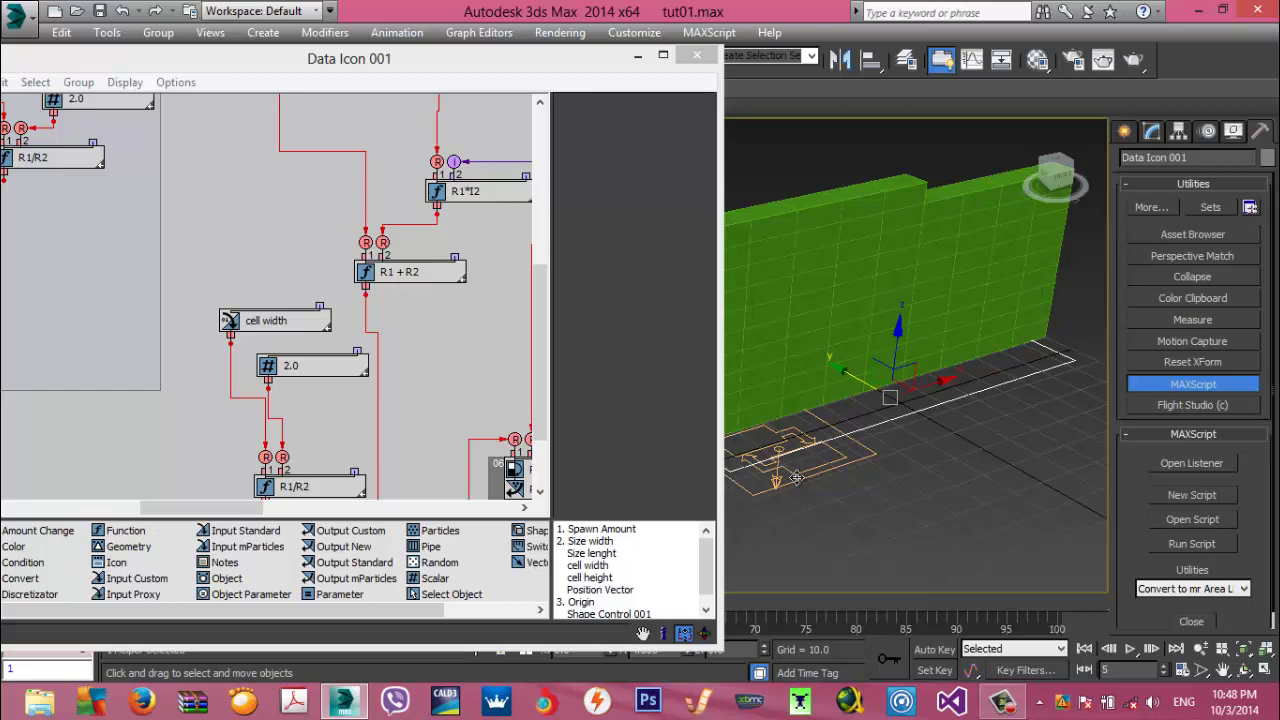
key("super+Up")
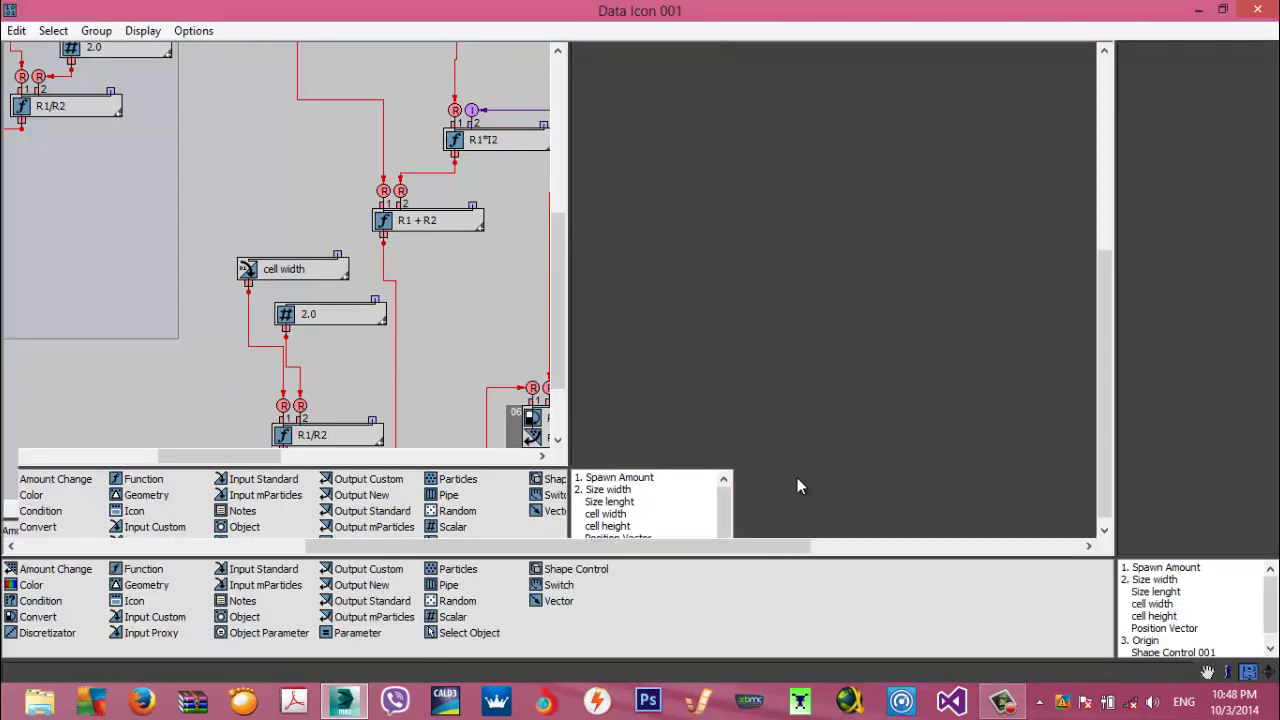
middle_click_drag(800, 486, 828, 436)
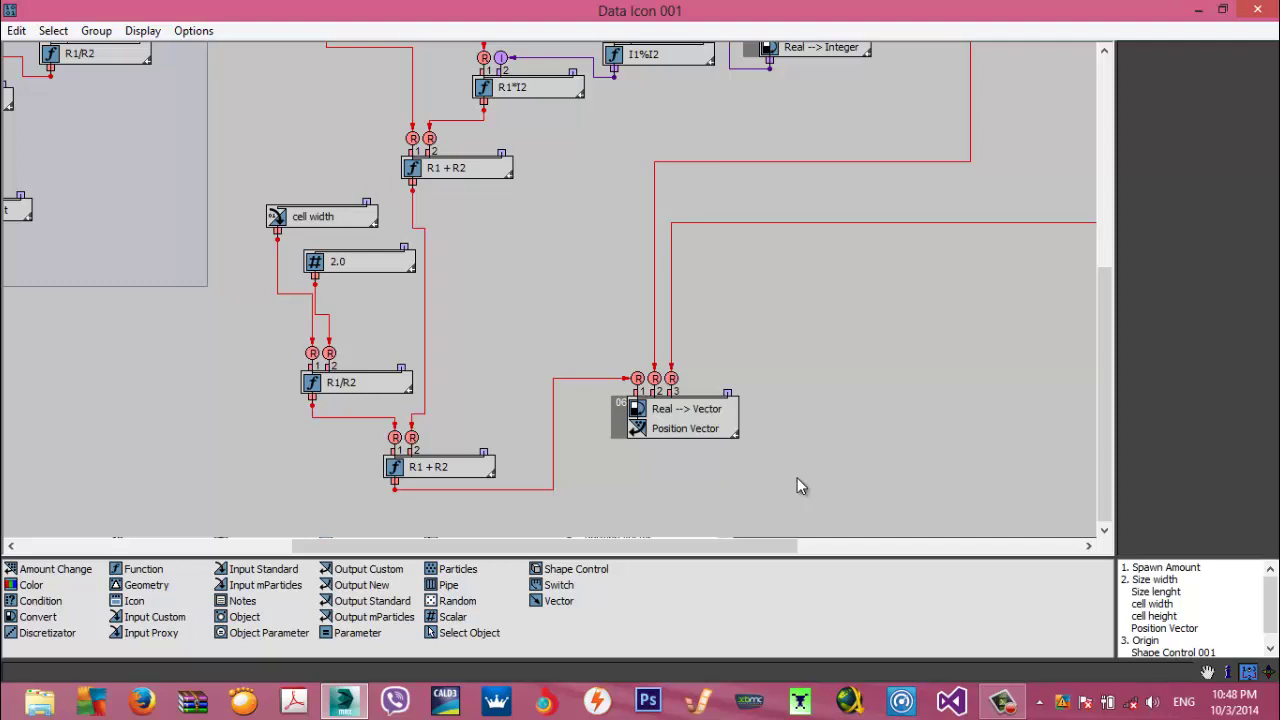
Add a Function below the I1%I2 function and set both of its operand types to Integer
middle_click_drag(801, 486, 622, 640)
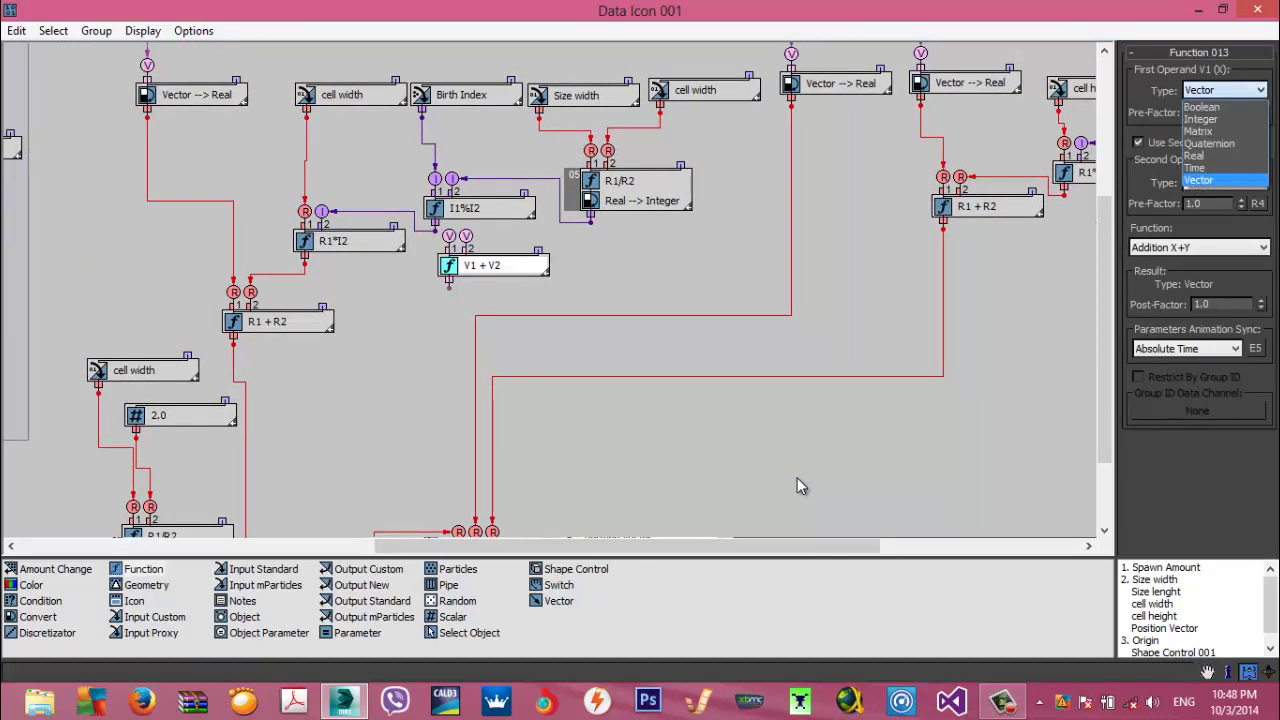
key("Down")
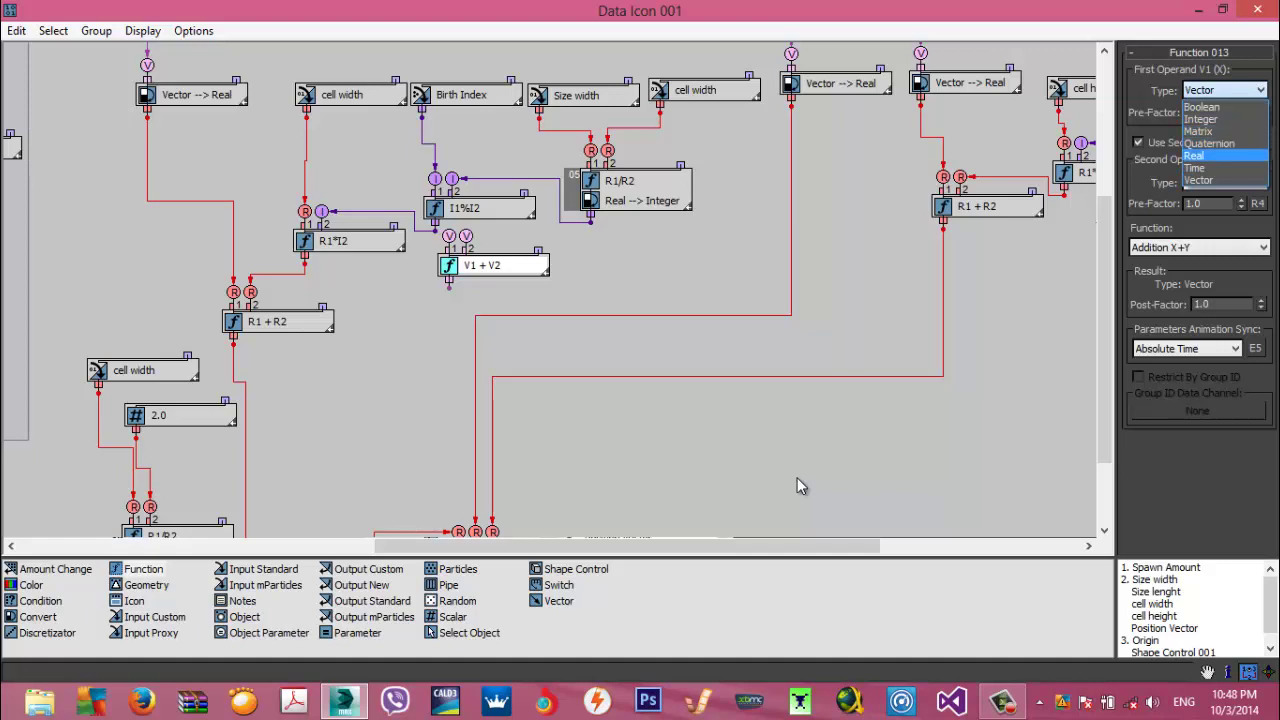
key("Up")
key("Up")
key("Up")
key("Return")
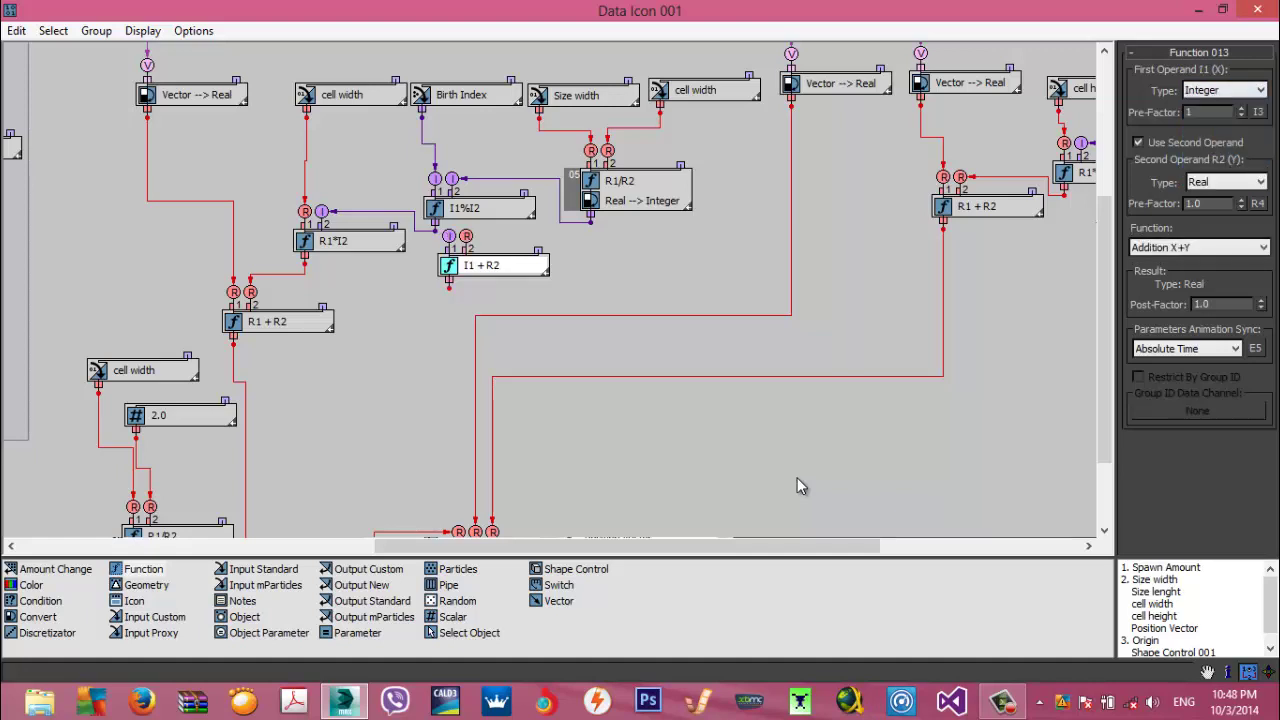
key("alt+Down")
key("Up")
key("Return")
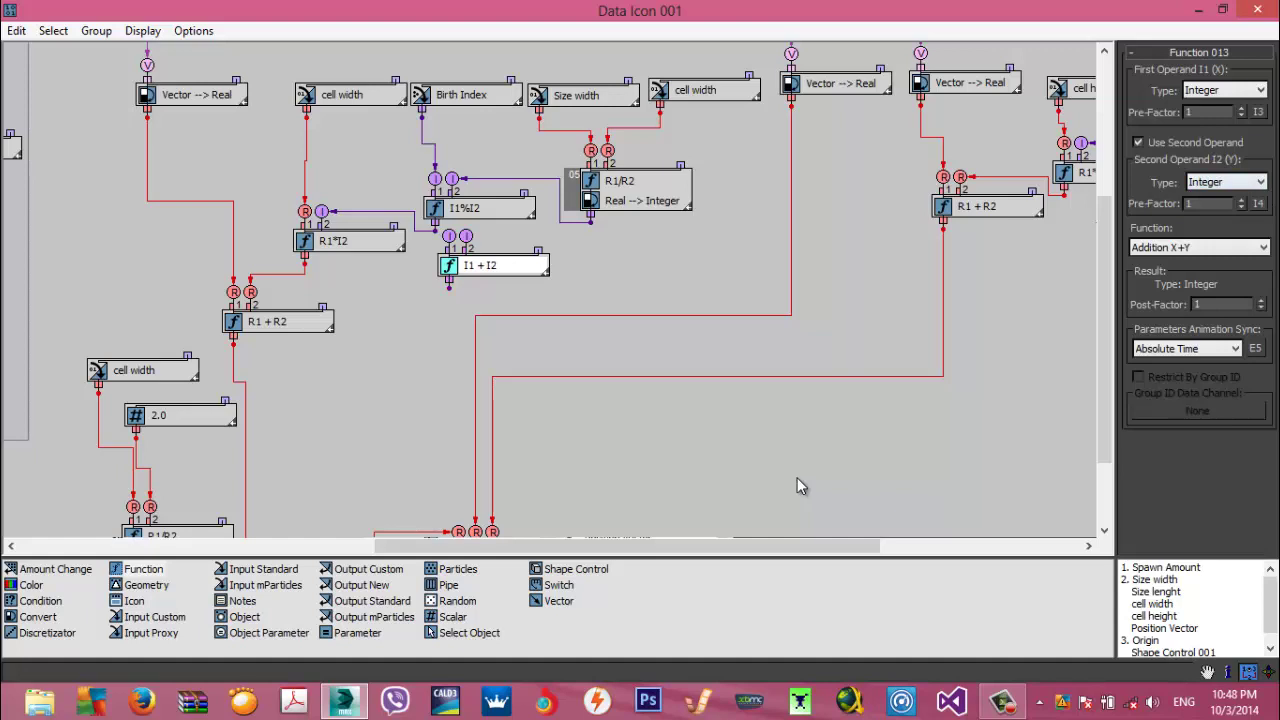
Shift the new function slightly away from I1%I2 and set its operation to Division X/Y
left_click_drag(494, 265, 507, 278)
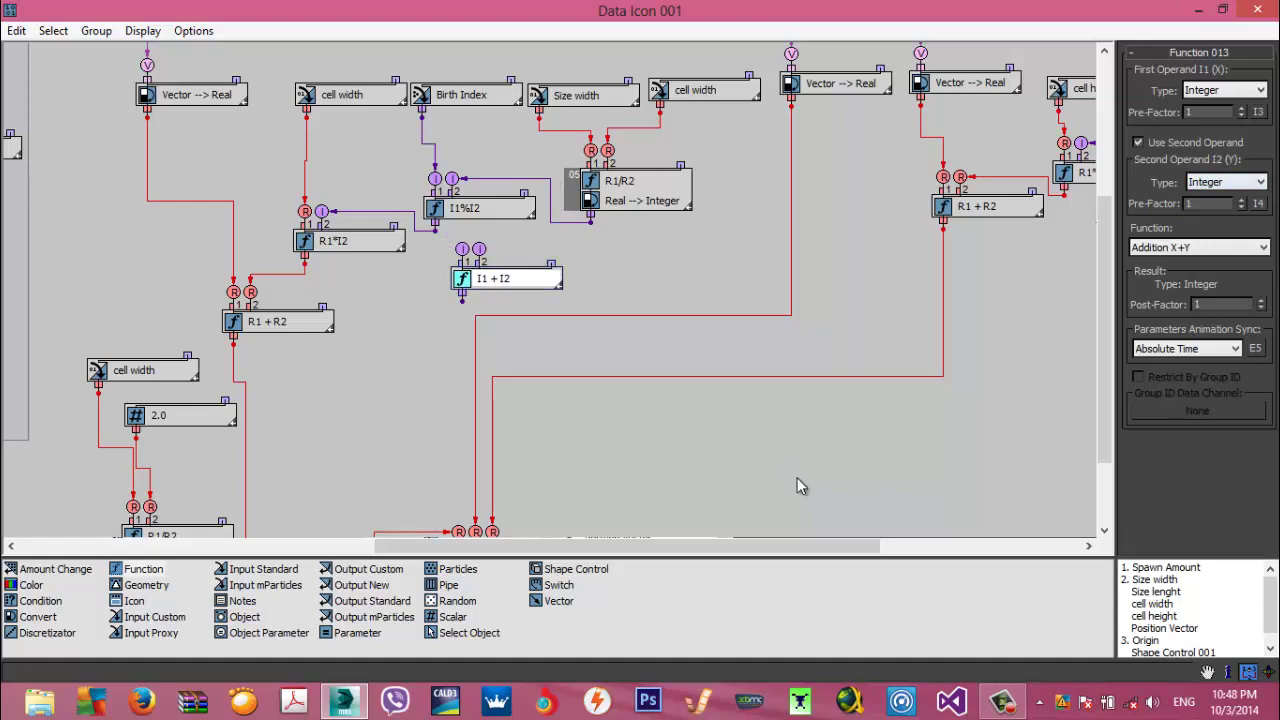
key("alt+Down")
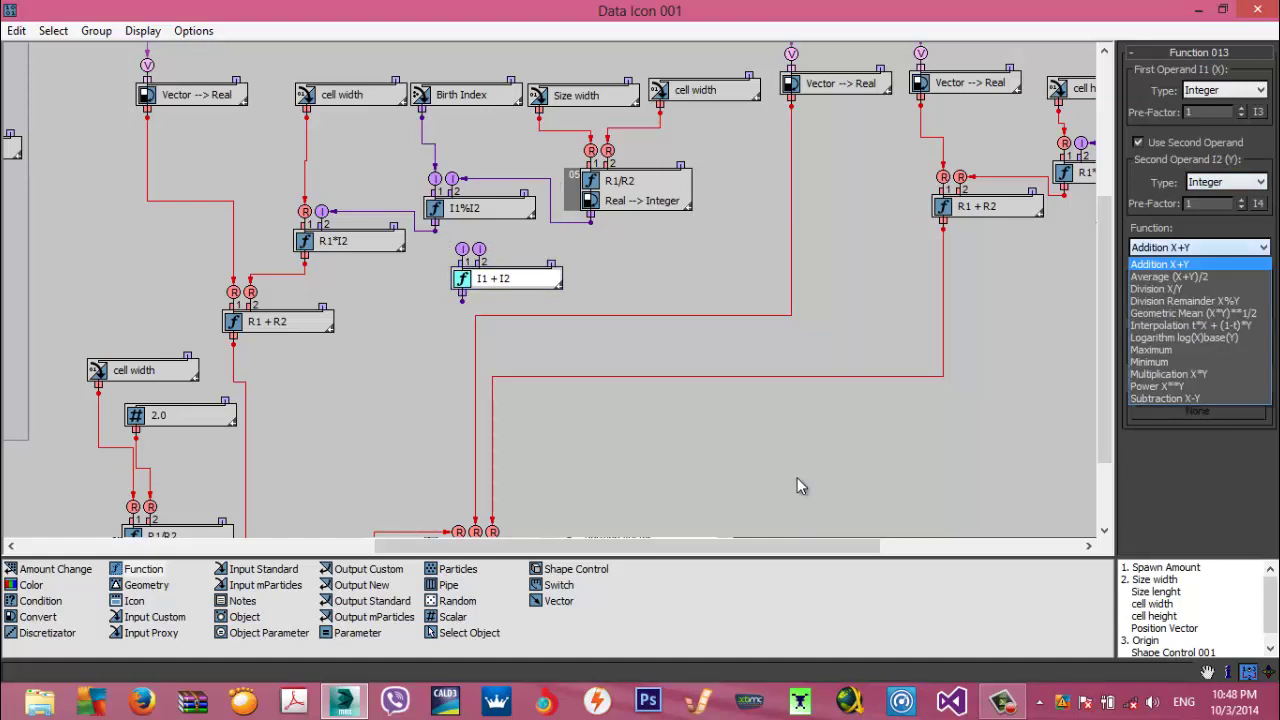
key("Down")
key("Down")
key("Return")
Wire Birth Index as the new I1/I2 function's first input and the nearby Real --> Integer convert as its second
middle_click_drag(797, 478, 625, 509)
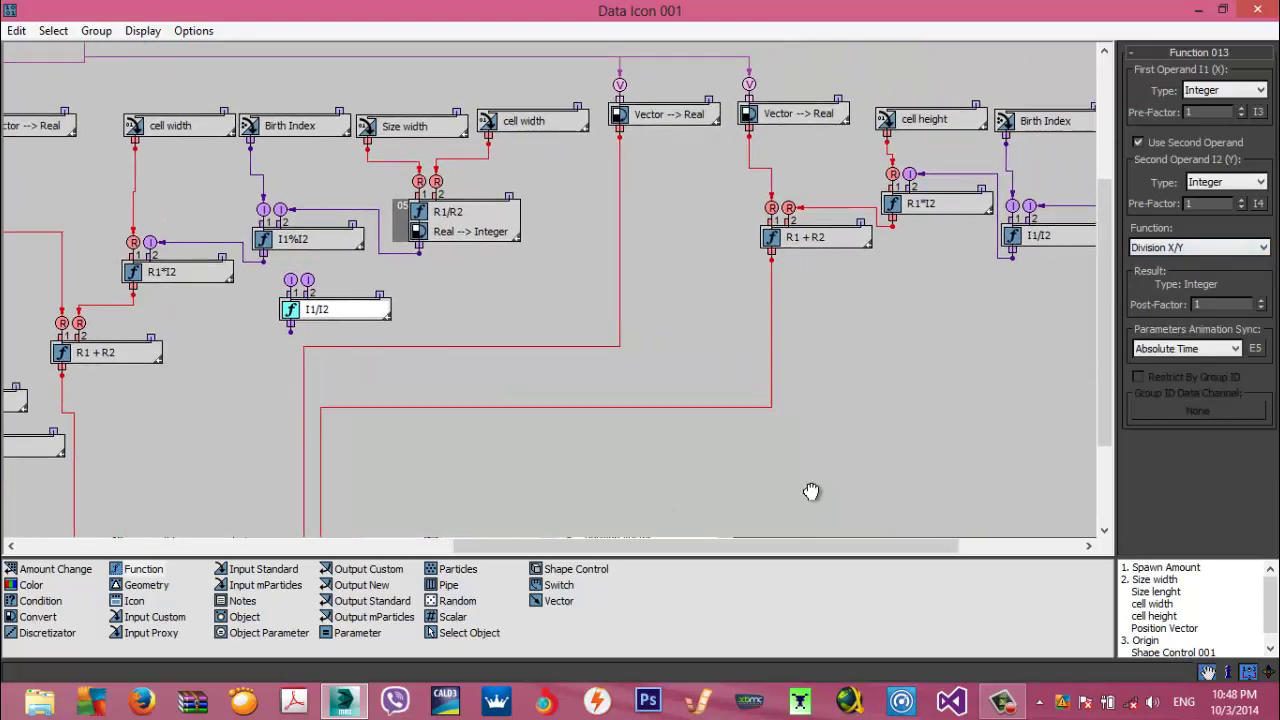
middle_click_drag(797, 478, 639, 495)
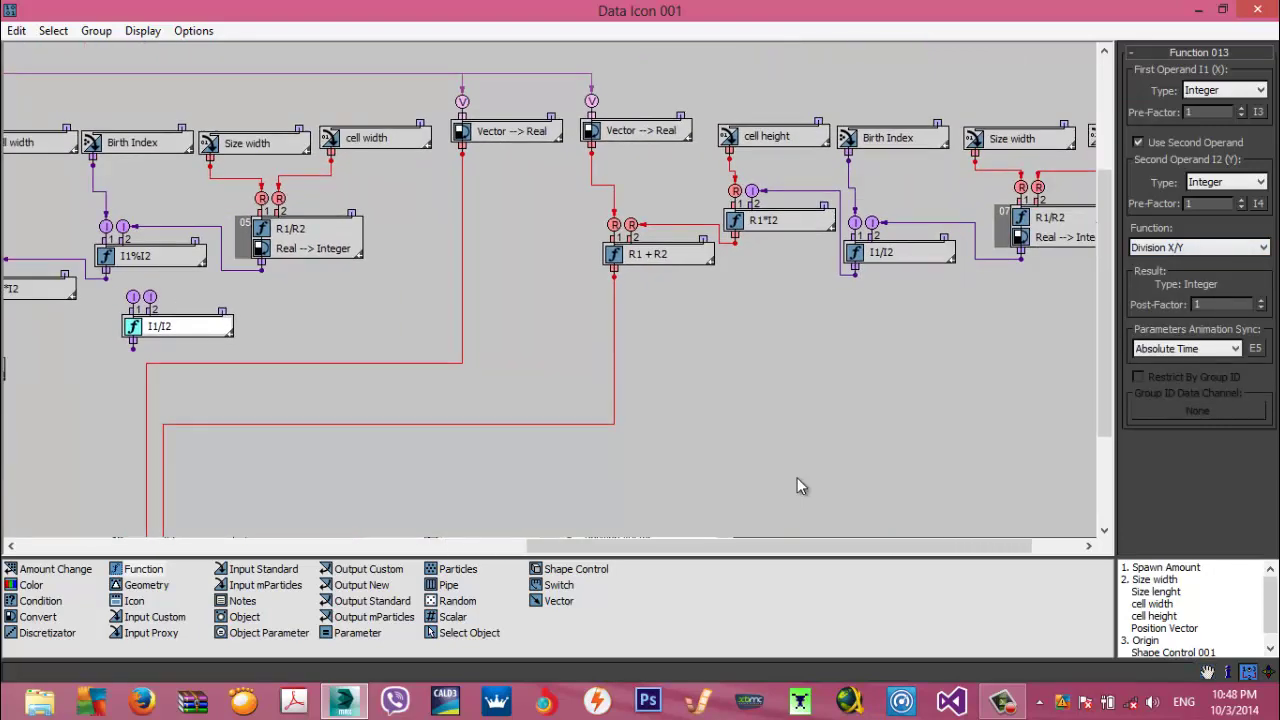
middle_click_drag(800, 487, 1110, 477)
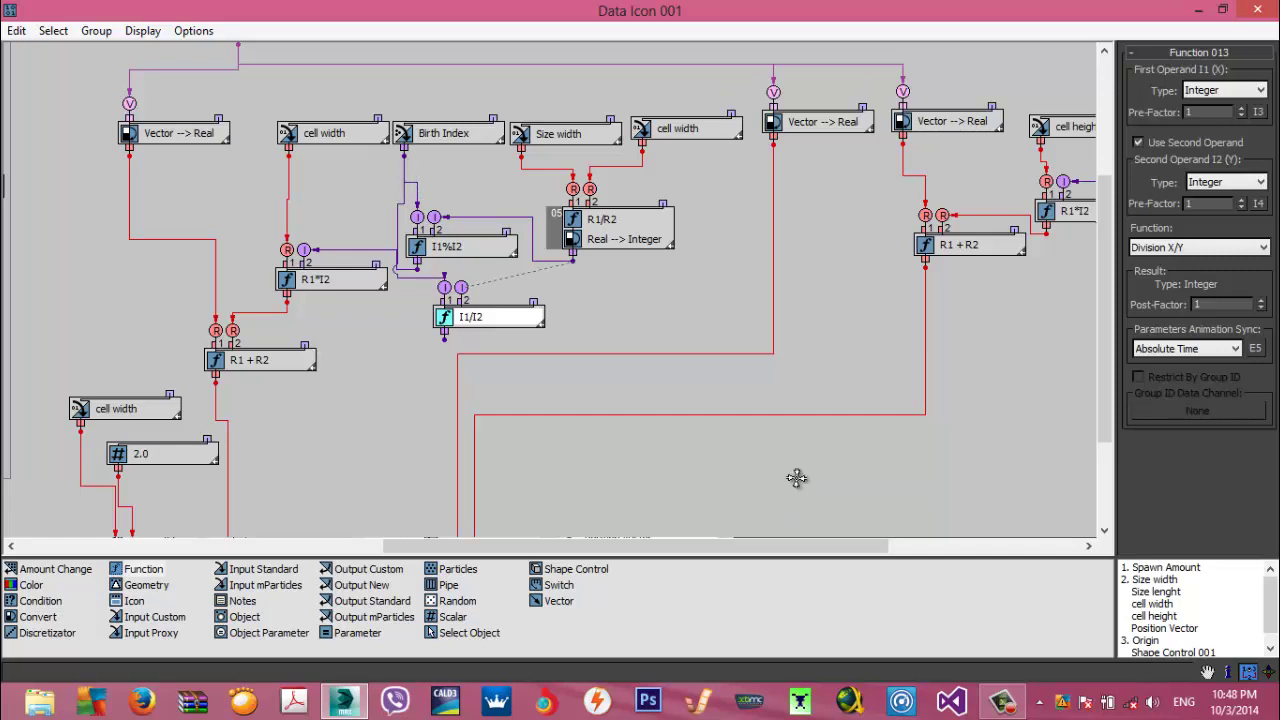
middle_click_drag(811, 491, 657, 490)
middle_click_drag(811, 491, 800, 487)
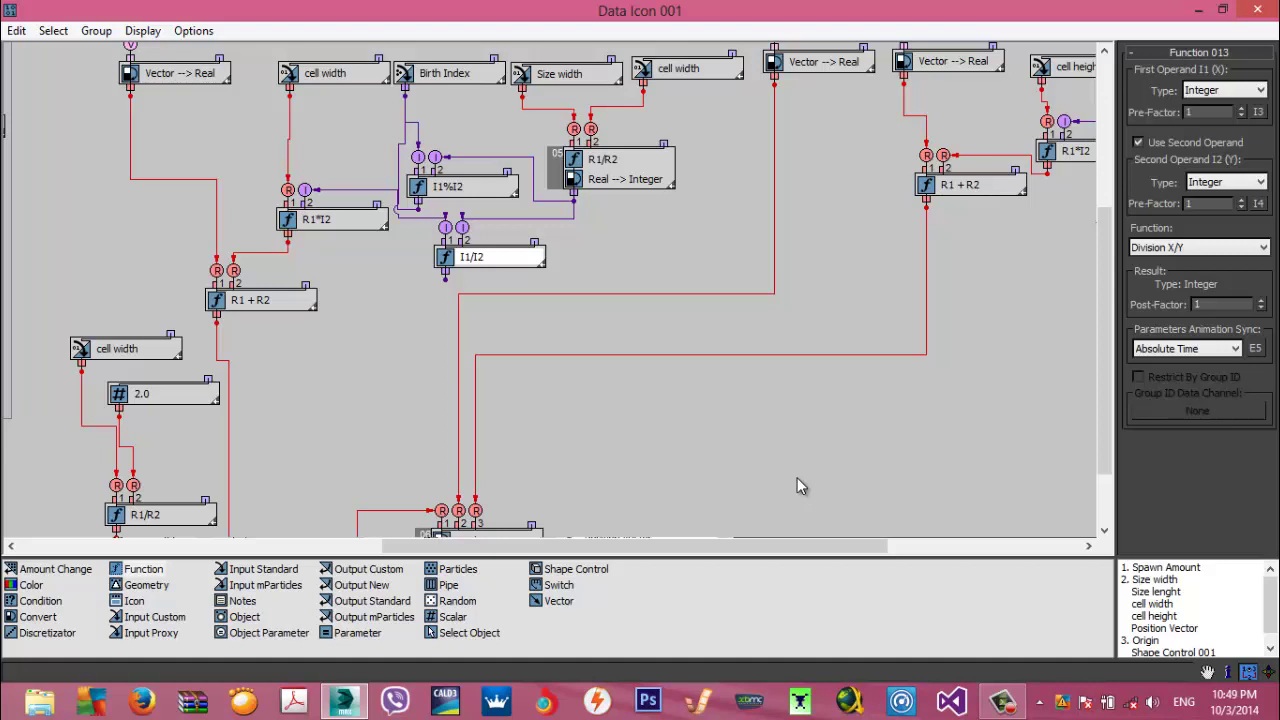
Add a Scalar beside the new I1/I2 function and set its value to 2.0
left_click_drag(452, 617, 618, 265)
left_click(618, 264)
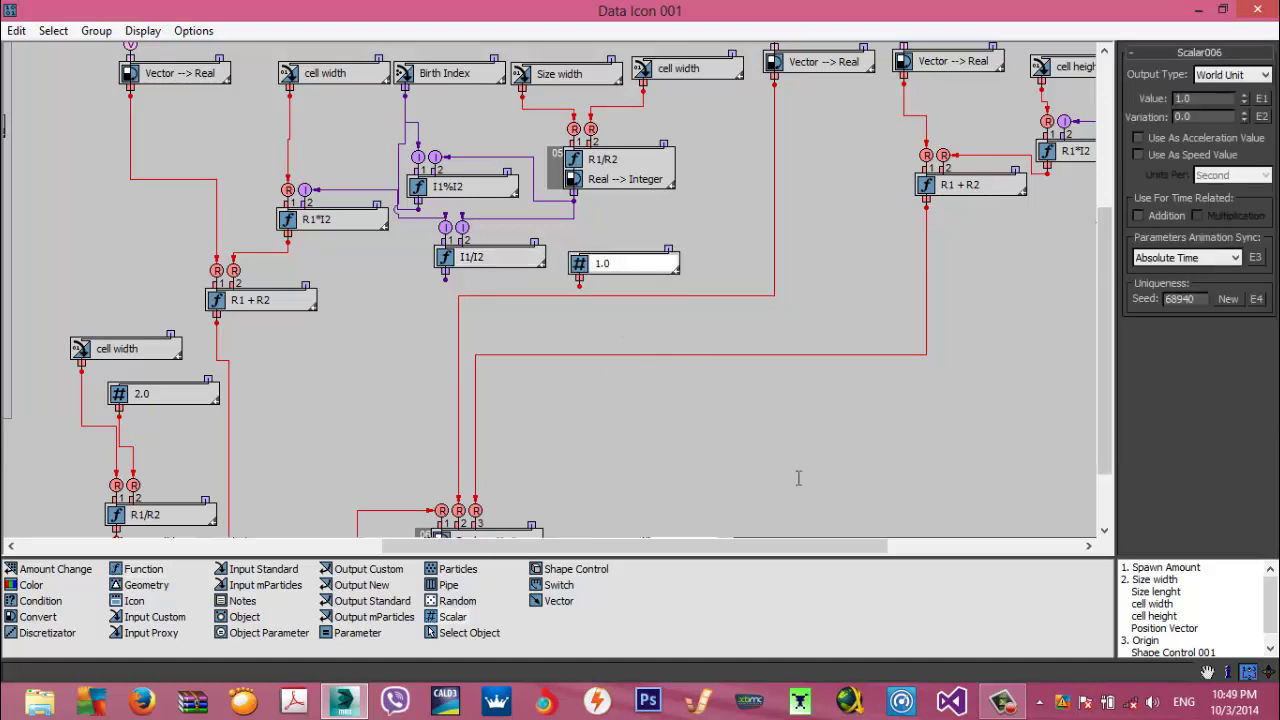
double_click(1184, 99)
type("2")
key("Return")
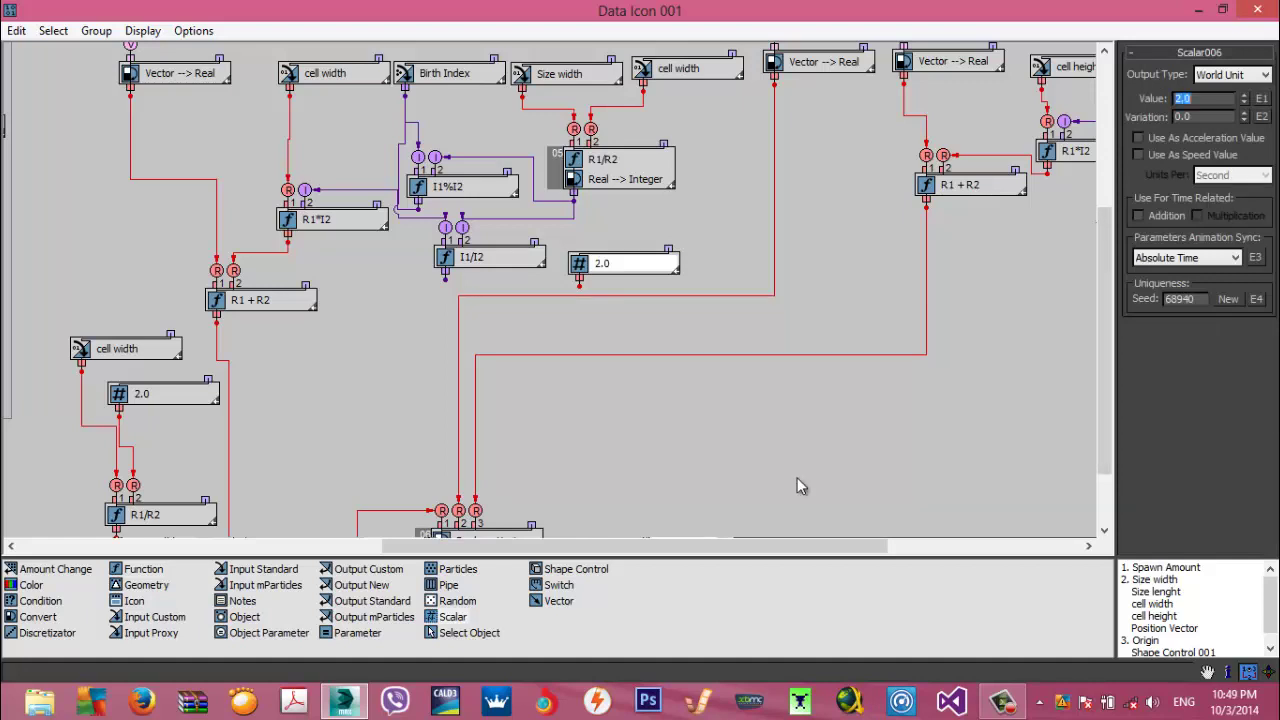
Add another Function below the I1/I2 function and the Scalar, with both operand types set to Integer
left_click_drag(143, 569, 510, 326)
left_click(540, 326)
left_click(1226, 90)
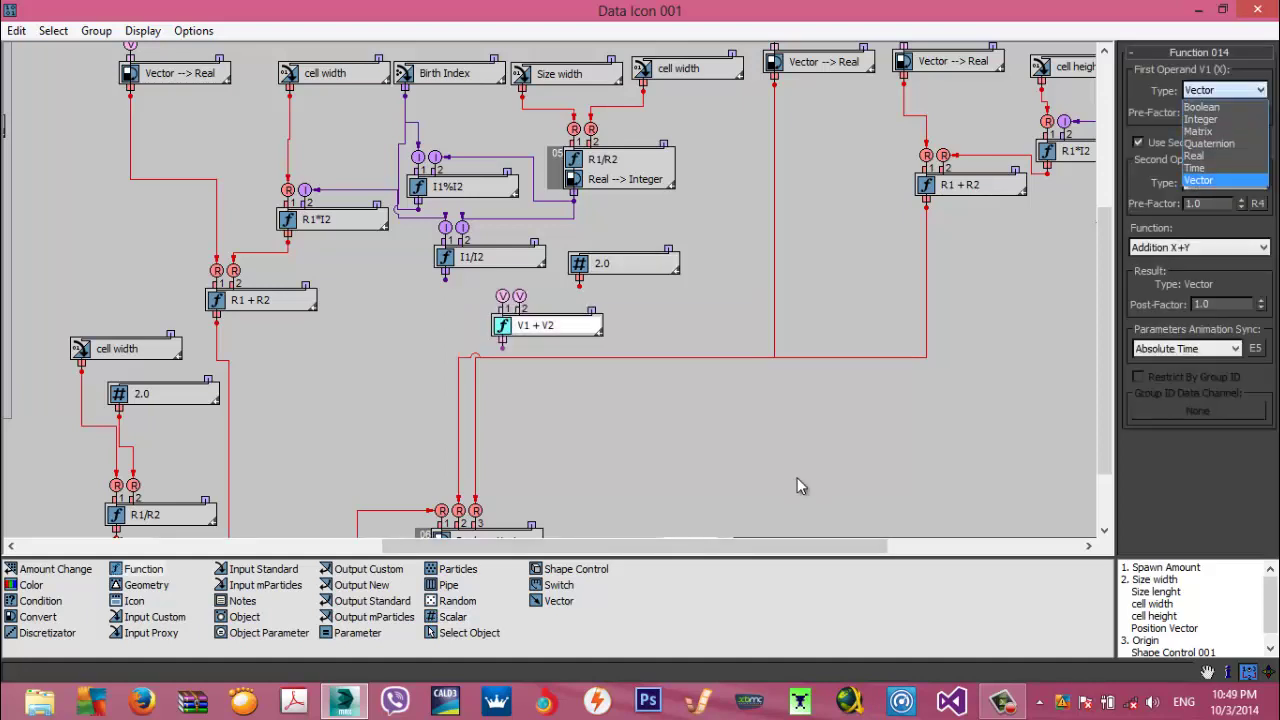
key("Home")
key("Down")
key("Down")
key("Down")
key("Down")
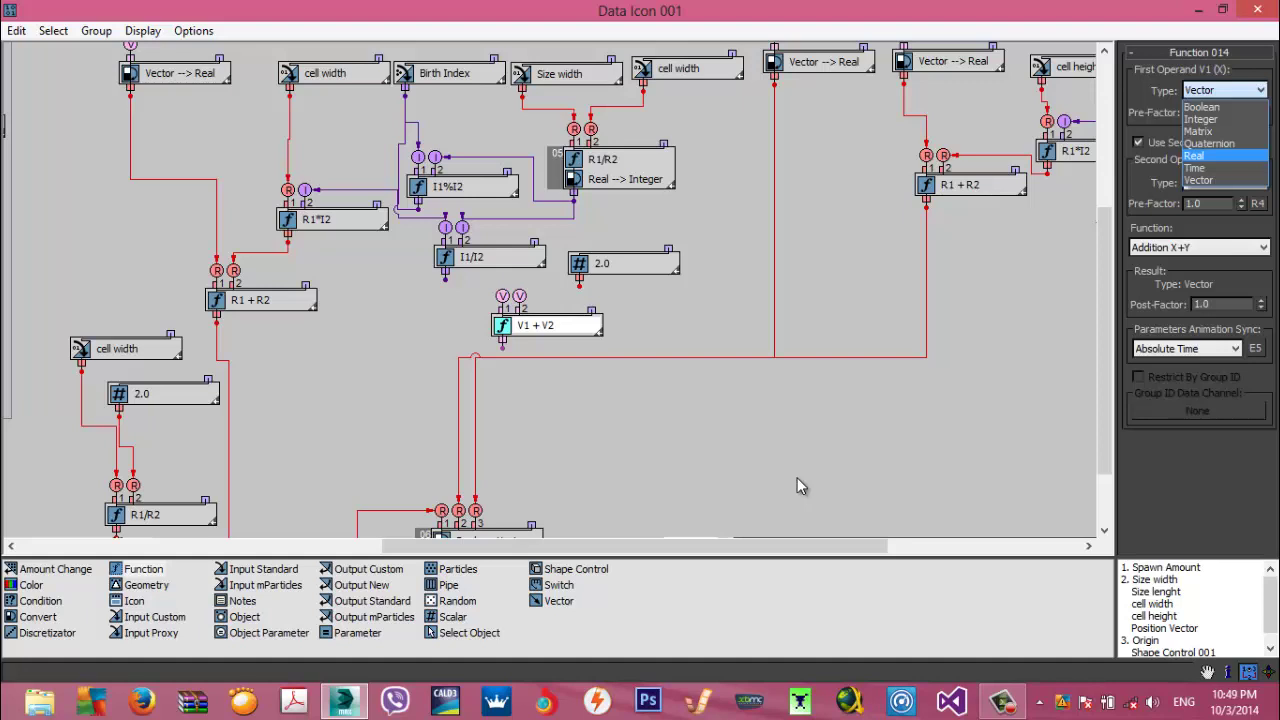
key("Return")
left_click(800, 487)
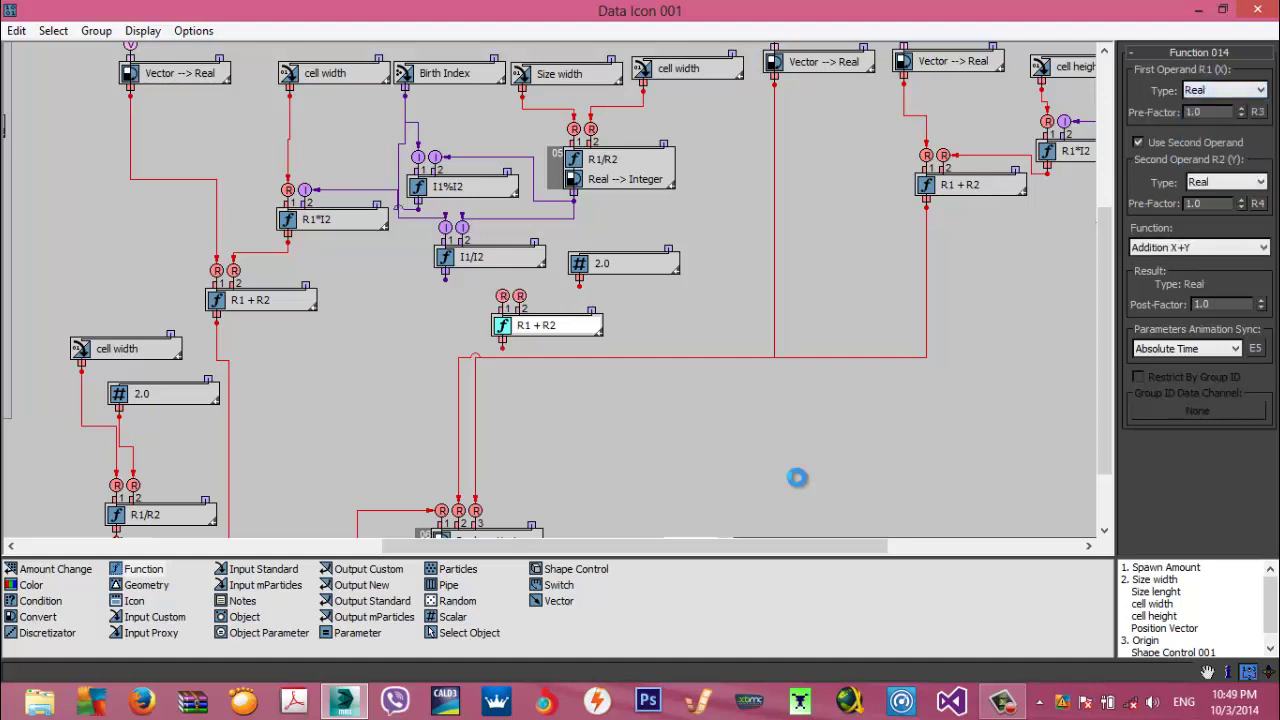
left_click(1260, 90)
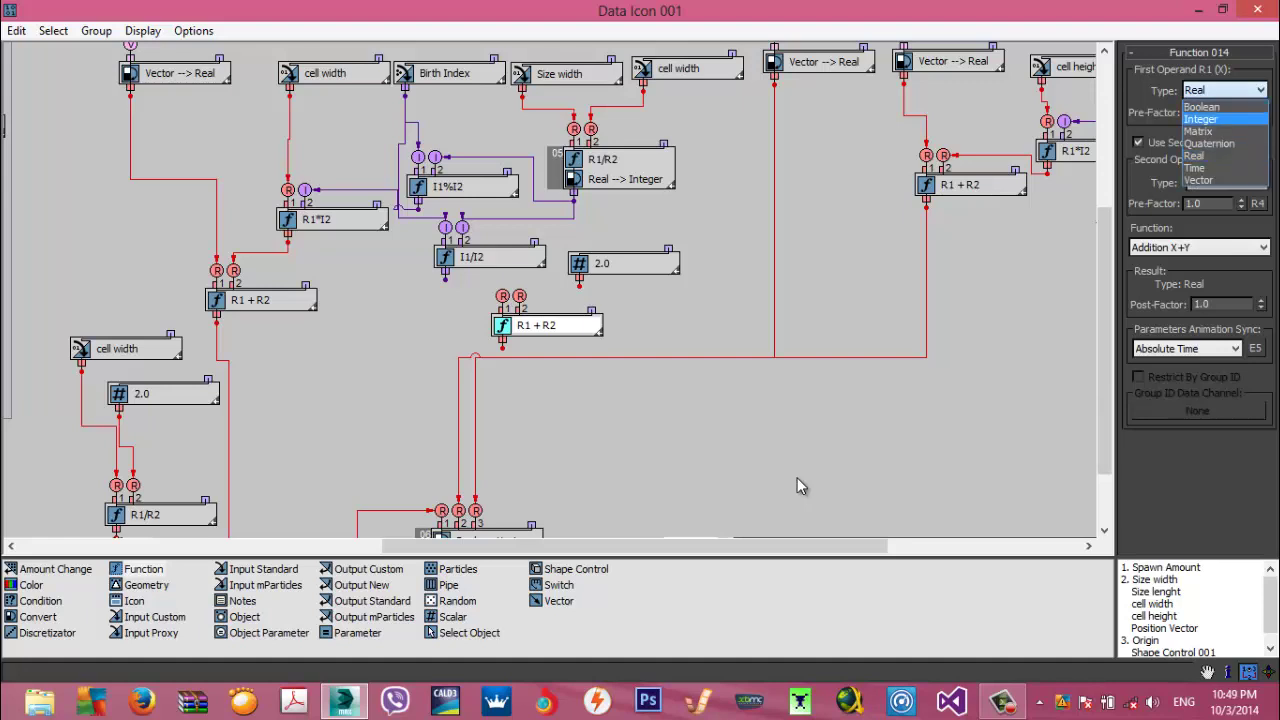
left_click(1210, 119)
left_click(1260, 182)
left_click(1206, 199)
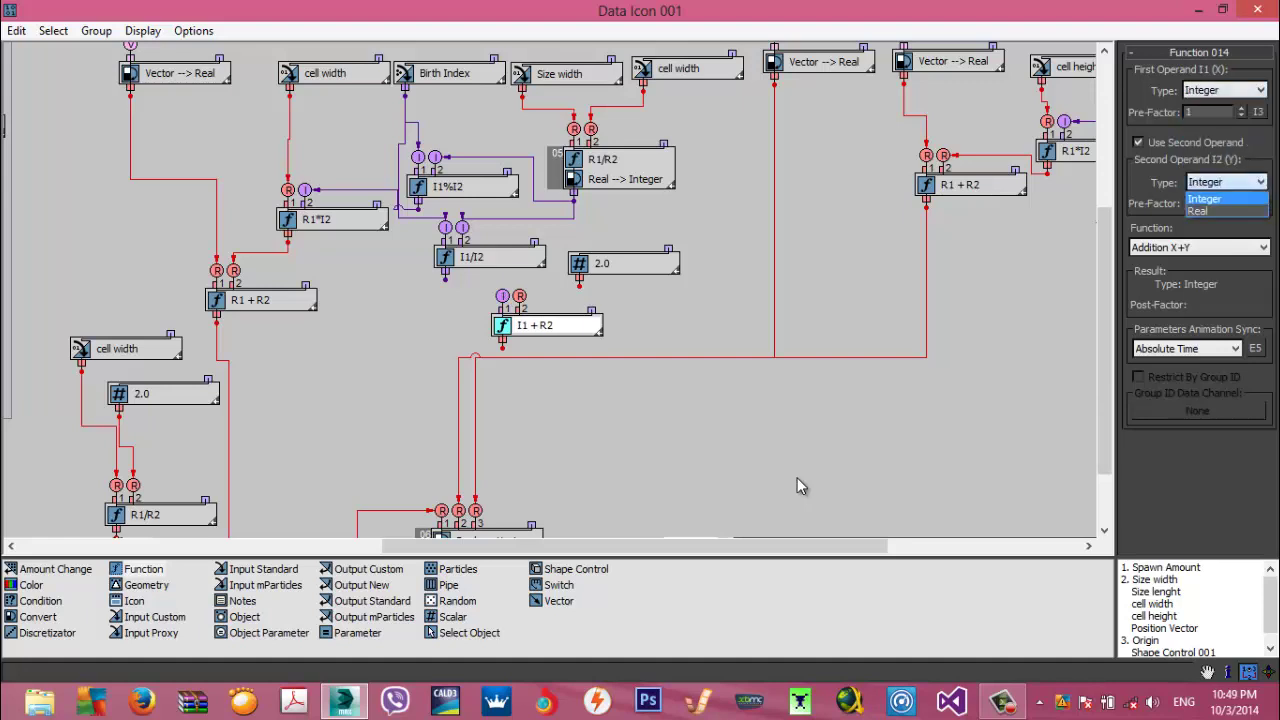
Change the new Scalar's output type to Integer with a value of 2 and nudge it away from the function below
left_click(622, 264)
key("alt+Down")
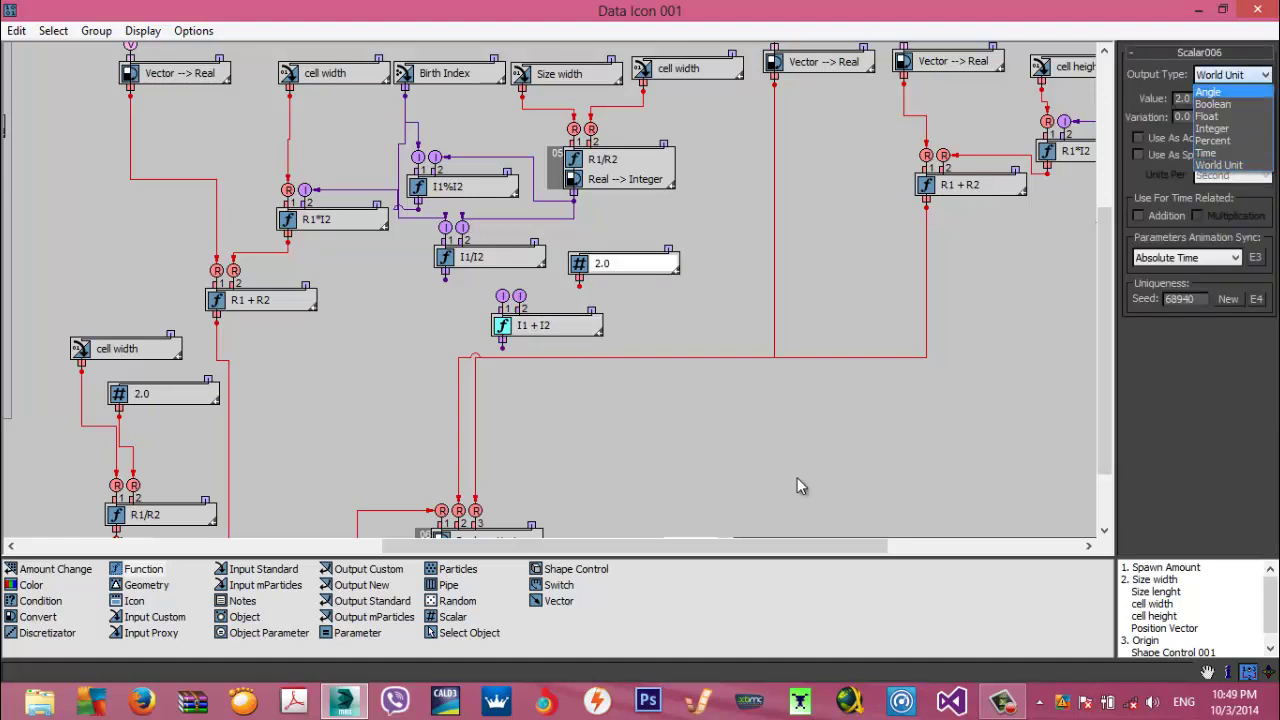
key("Down")
key("Down")
key("Return")
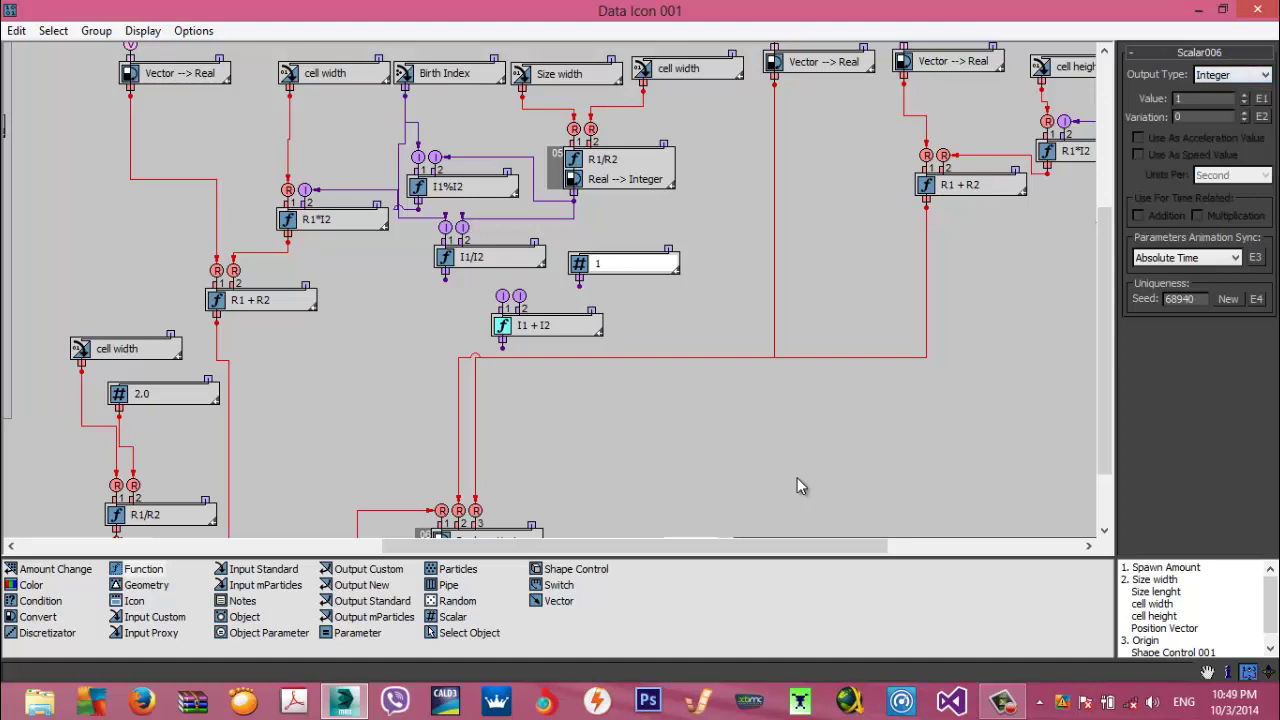
left_click_drag(622, 264, 630, 255)
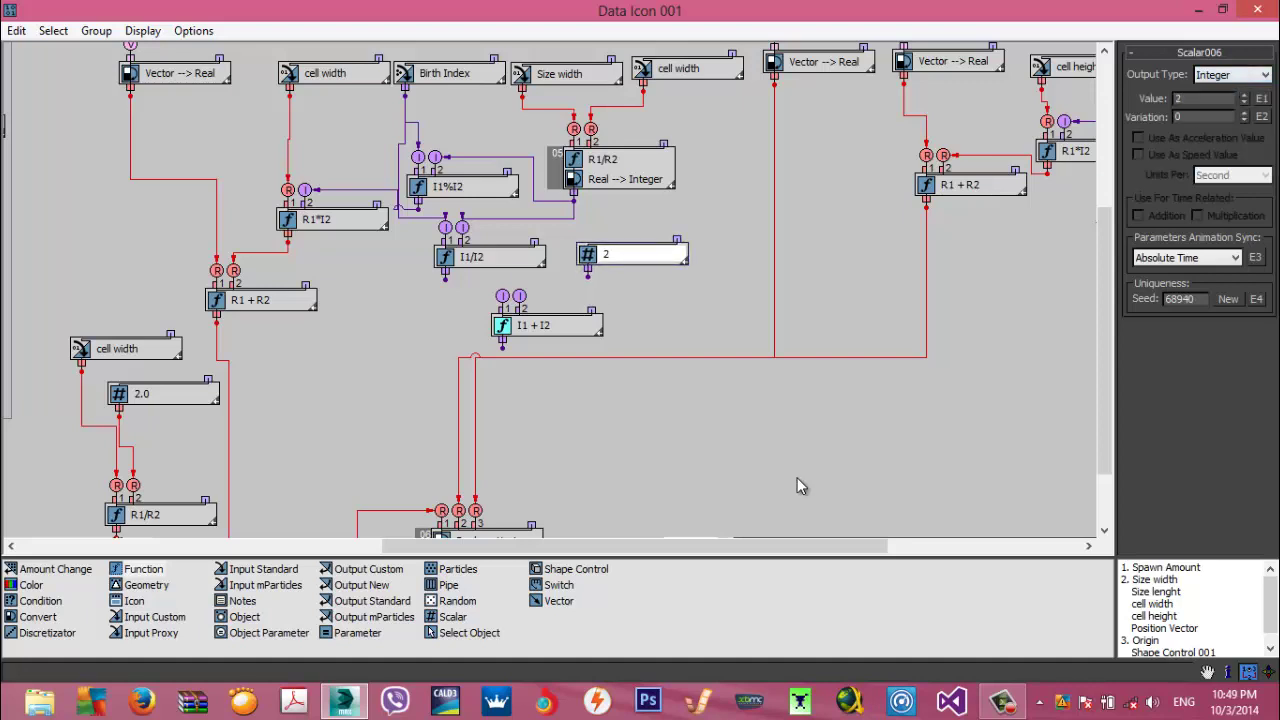
Set the new integer function to Division Remainder X%Y, wiring I1/I2 as its first input and the integer Scalar 2 as its second
left_click(548, 326)
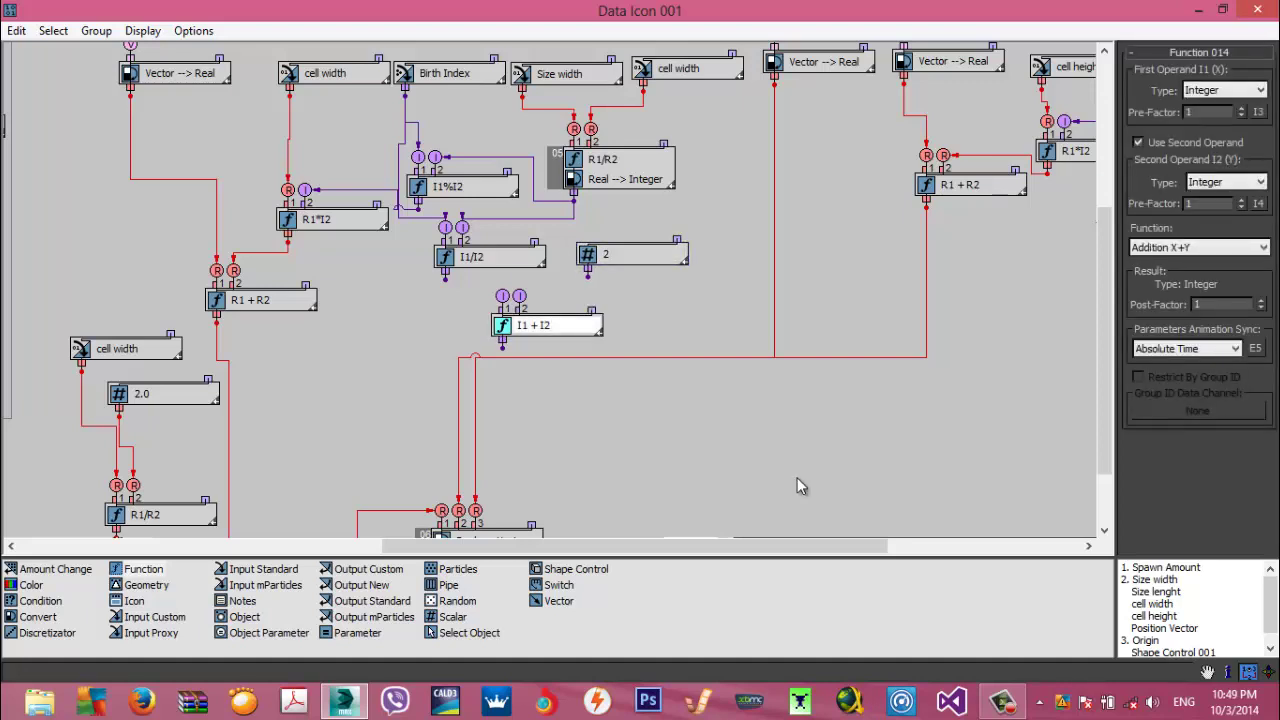
key("alt+Down")
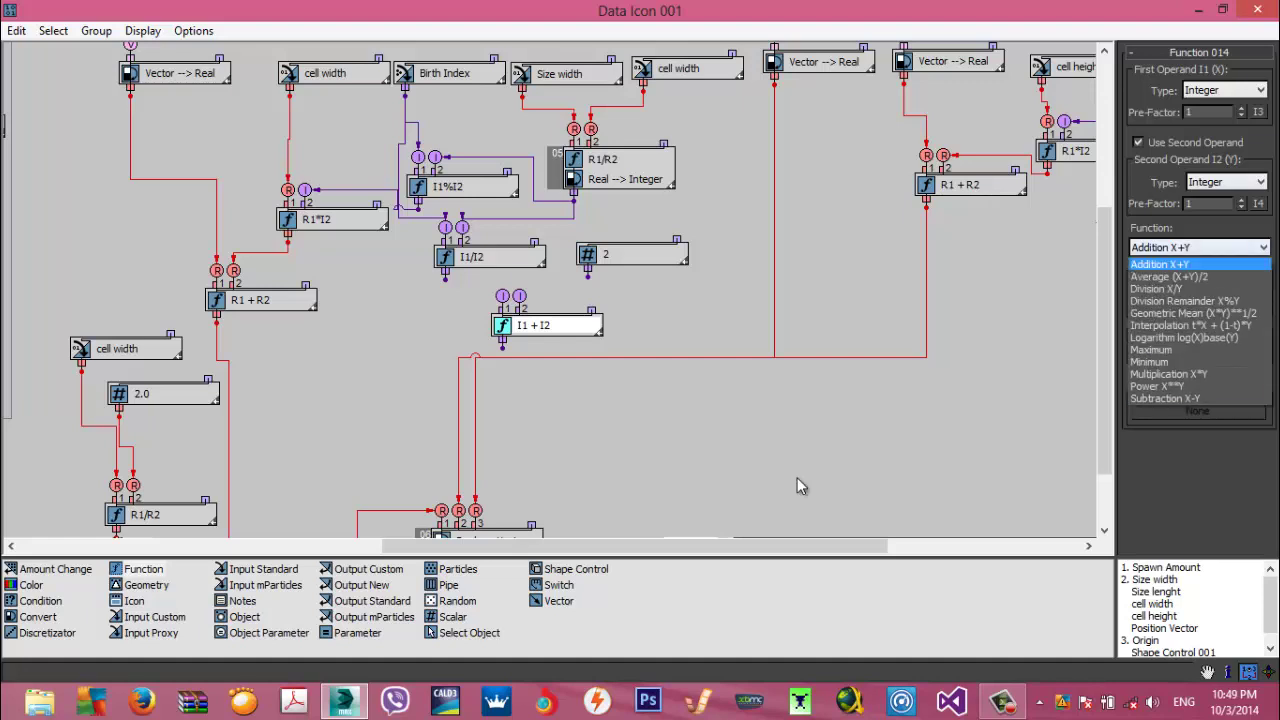
key("Down")
key("Down")
key("Down")
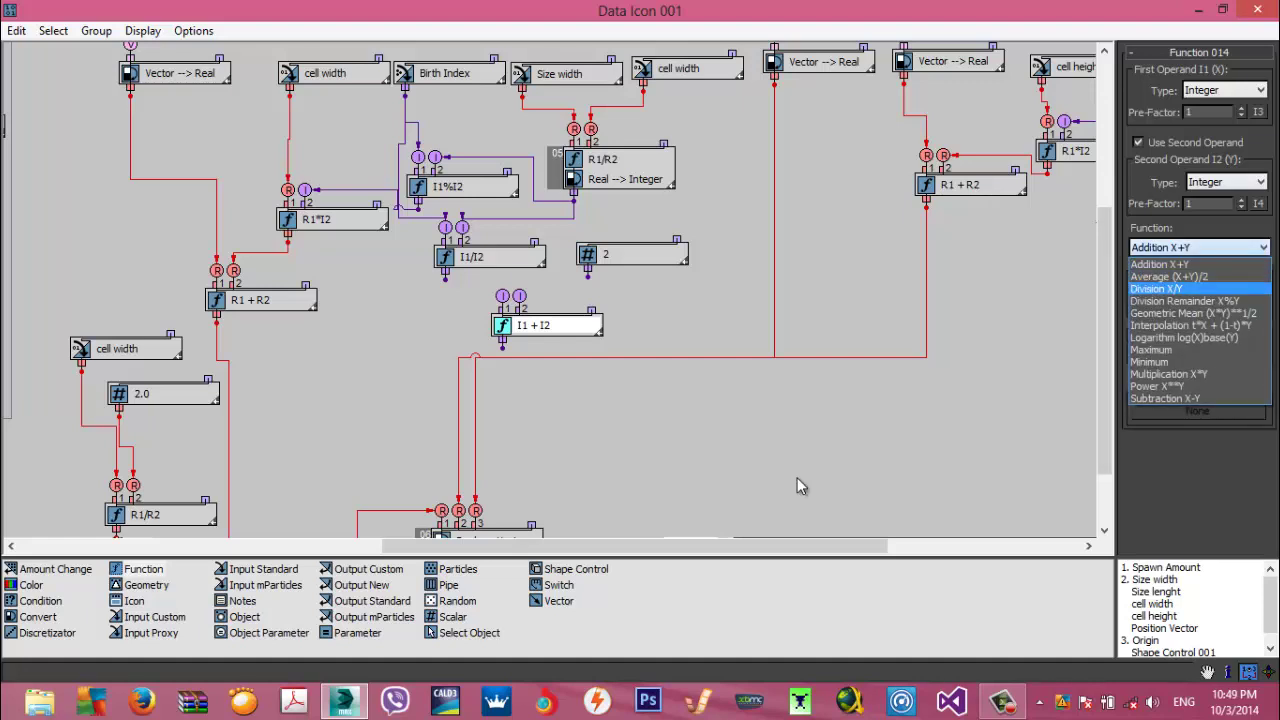
key("Return")
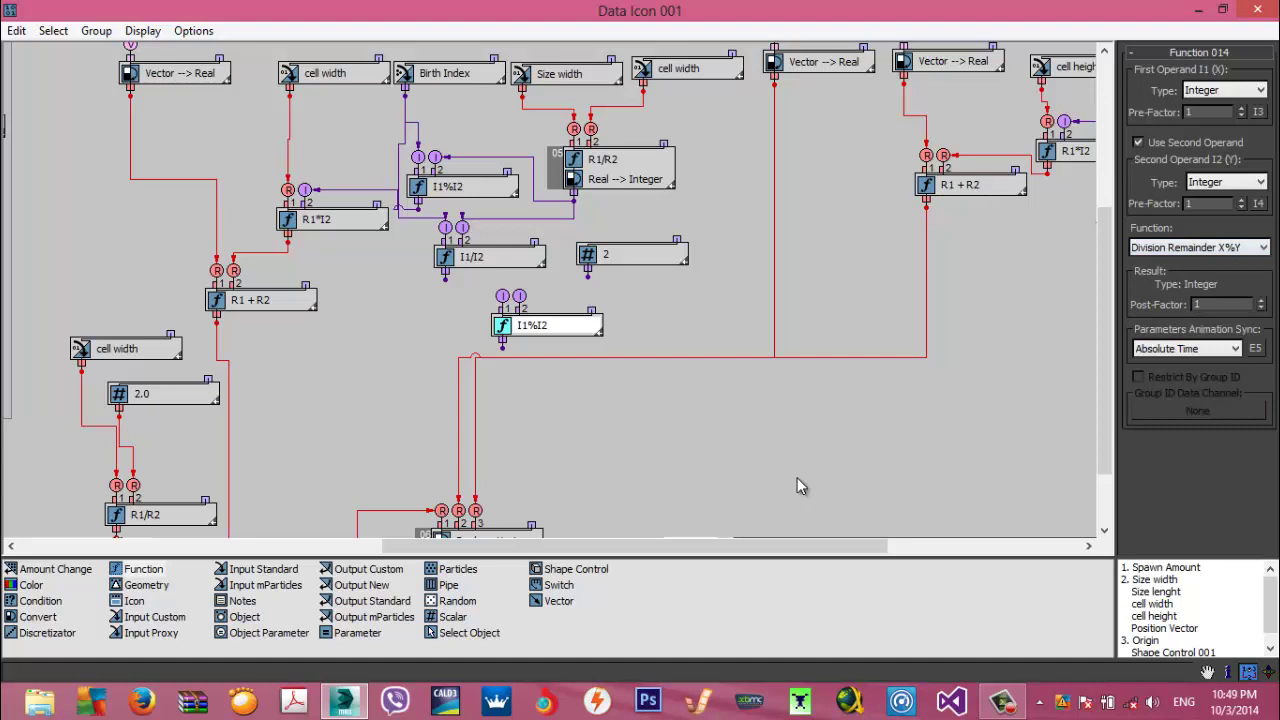
left_click_drag(588, 276, 519, 296)
left_click_drag(445, 279, 502, 296)
Add a Condition with Integer input type and the test Is Equal To Value A, attached beneath the new I1%I2 function
left_click_drag(40, 601, 419, 339)
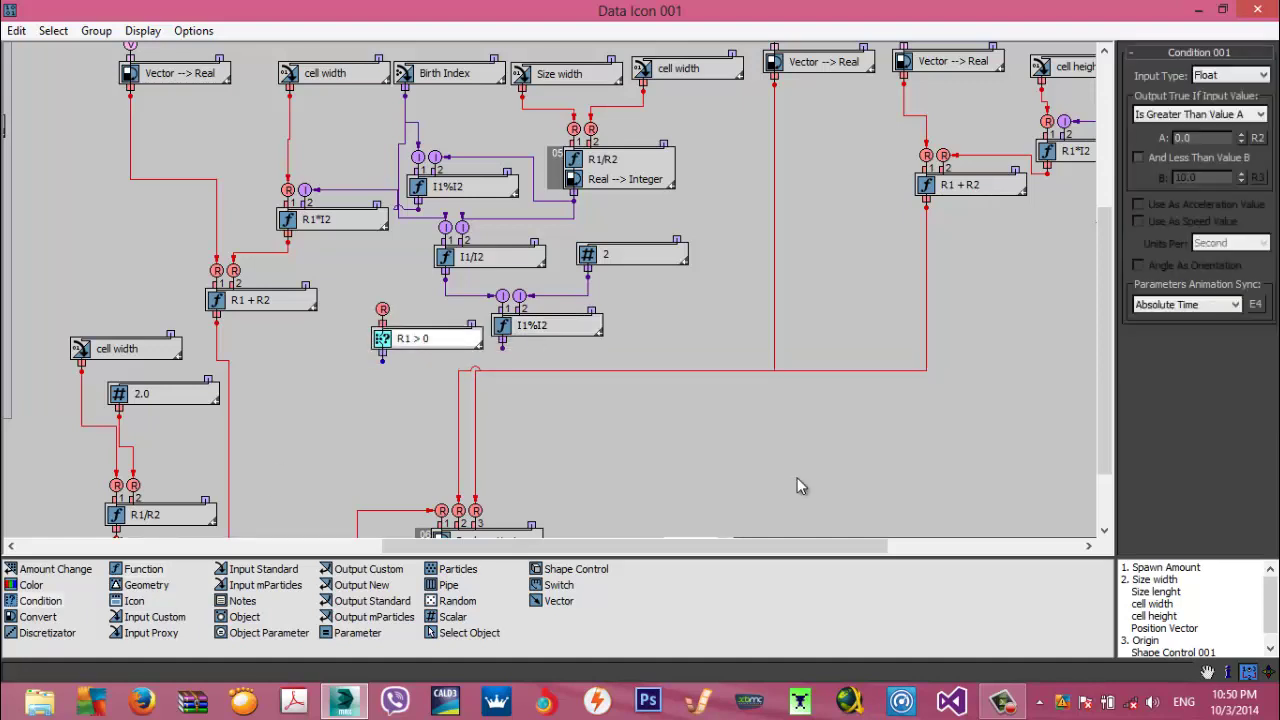
left_click(1231, 75)
left_click(1221, 116)
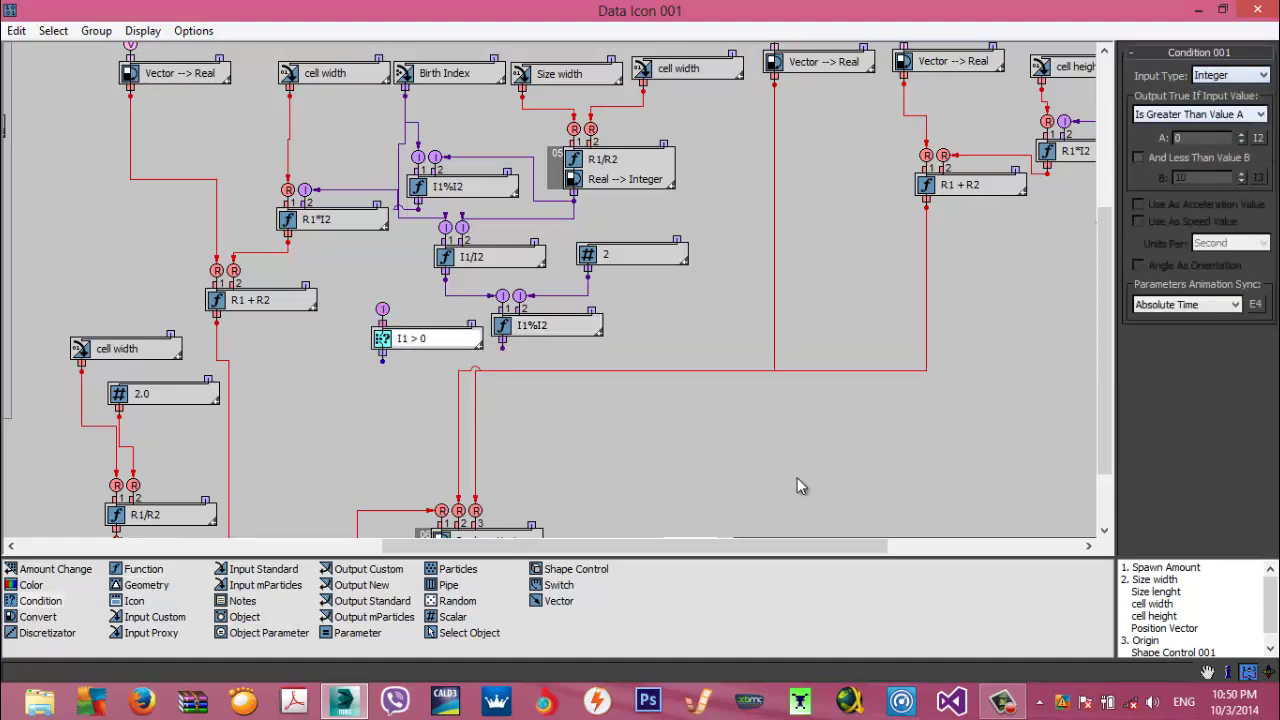
key("alt+Down")
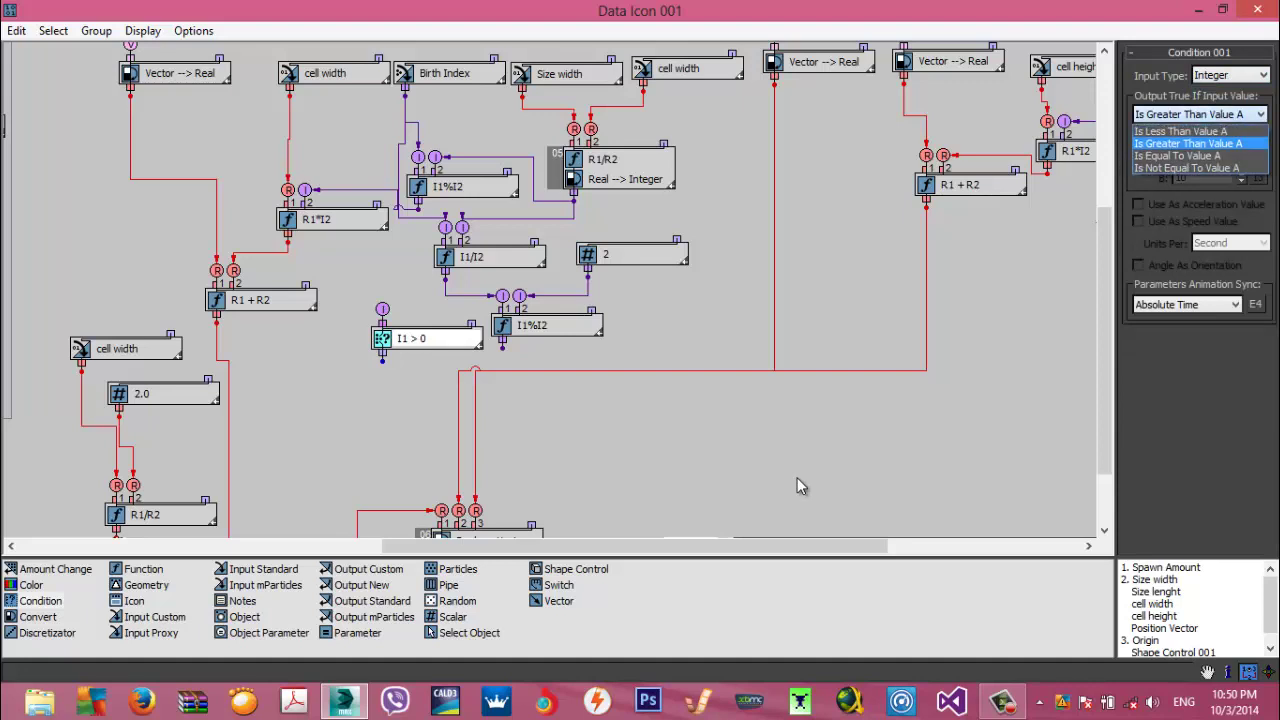
key("Down")
key("Return")
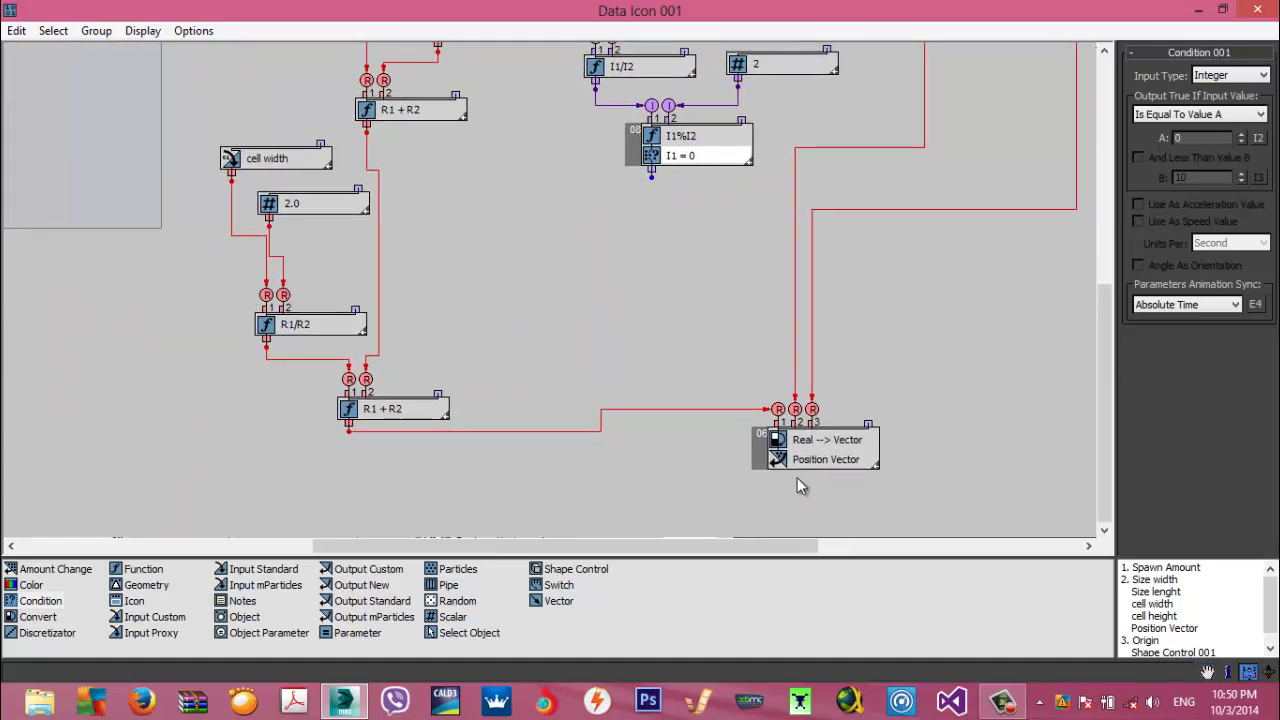
Add a Scalar below the lowest R1 + R2 function and rename it "offset"
left_click_drag(452, 617, 380, 489)
left_click(420, 491)
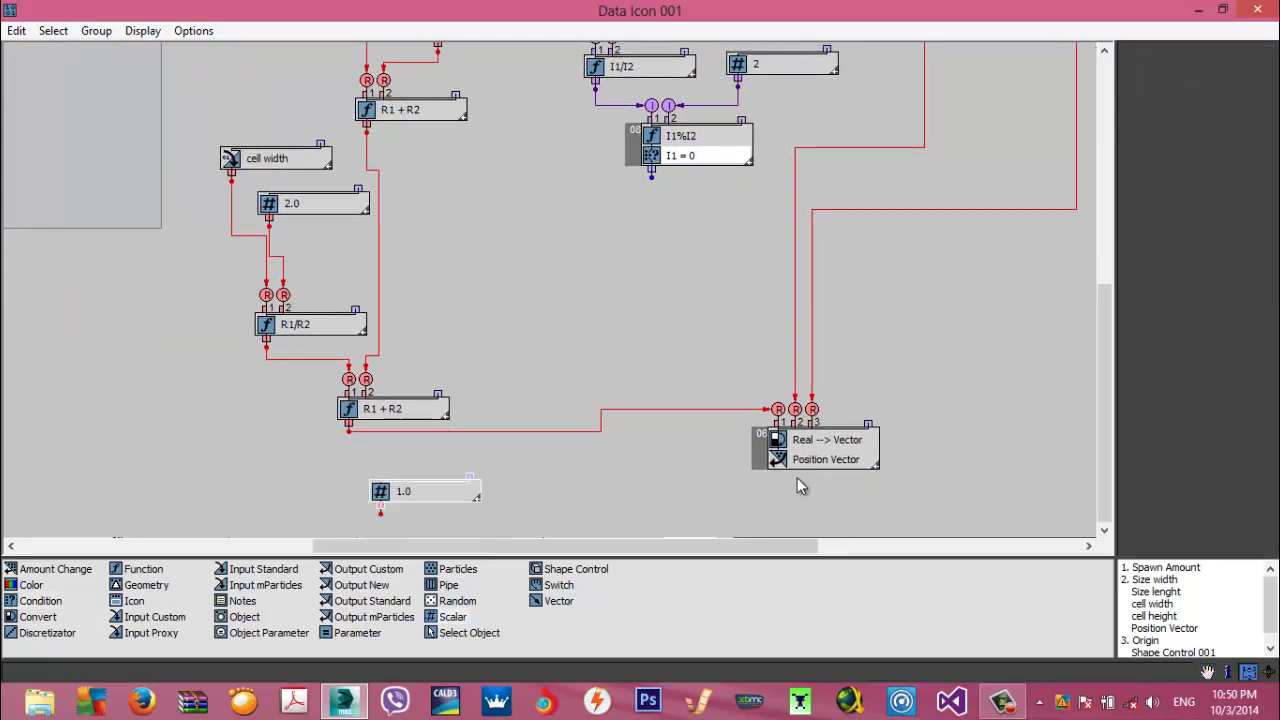
right_click(413, 491)
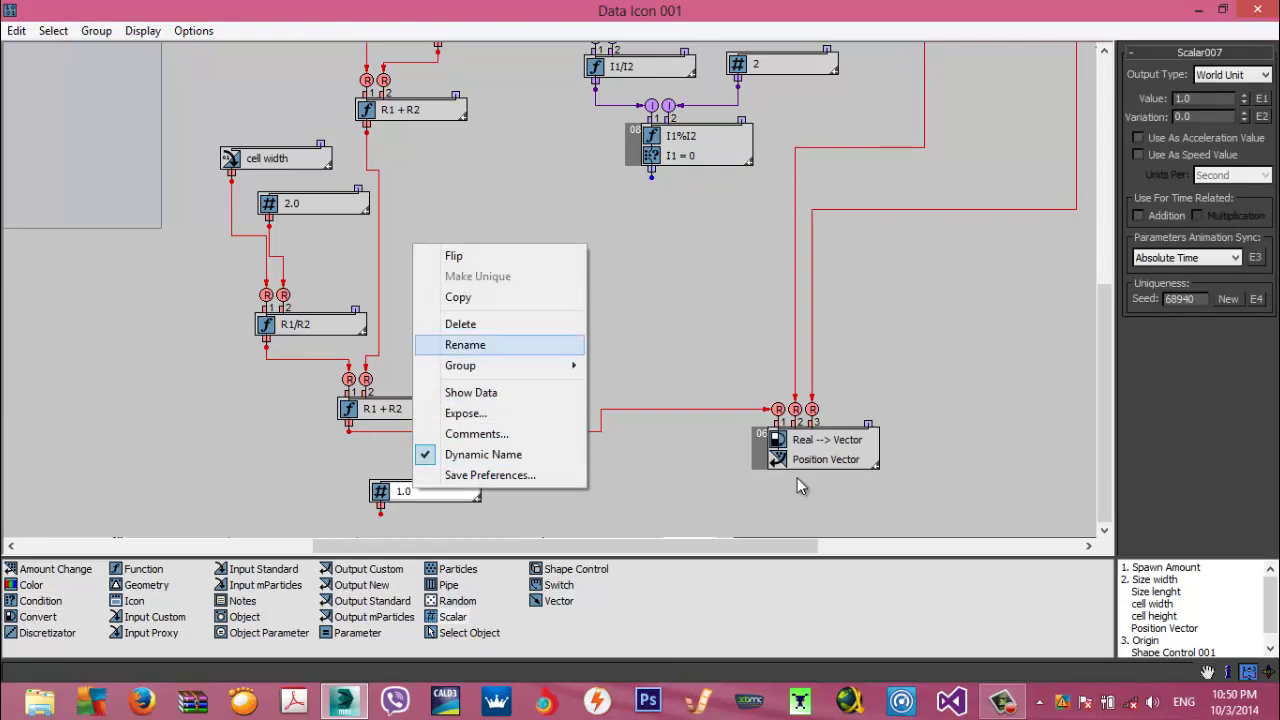
left_click(465, 344)
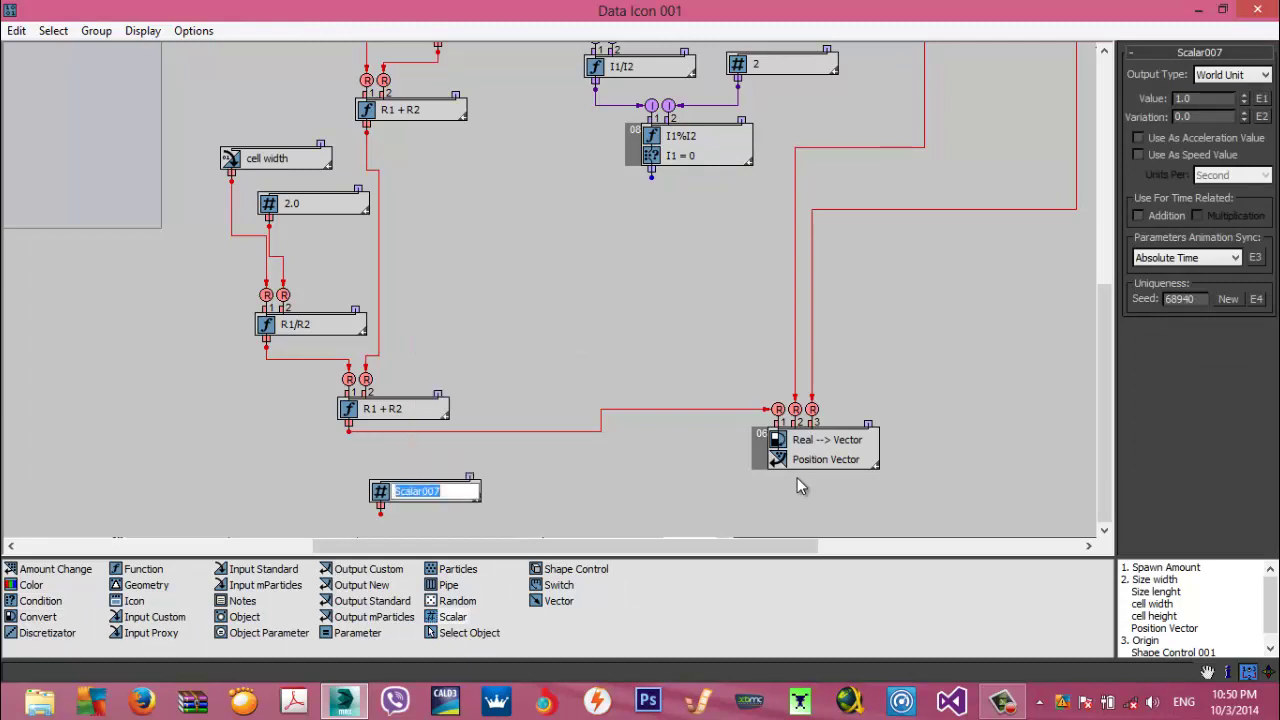
type("offset")
key("Return")
Expose the offset scalar's Value parameter with the label "offset:"
right_click(433, 491)
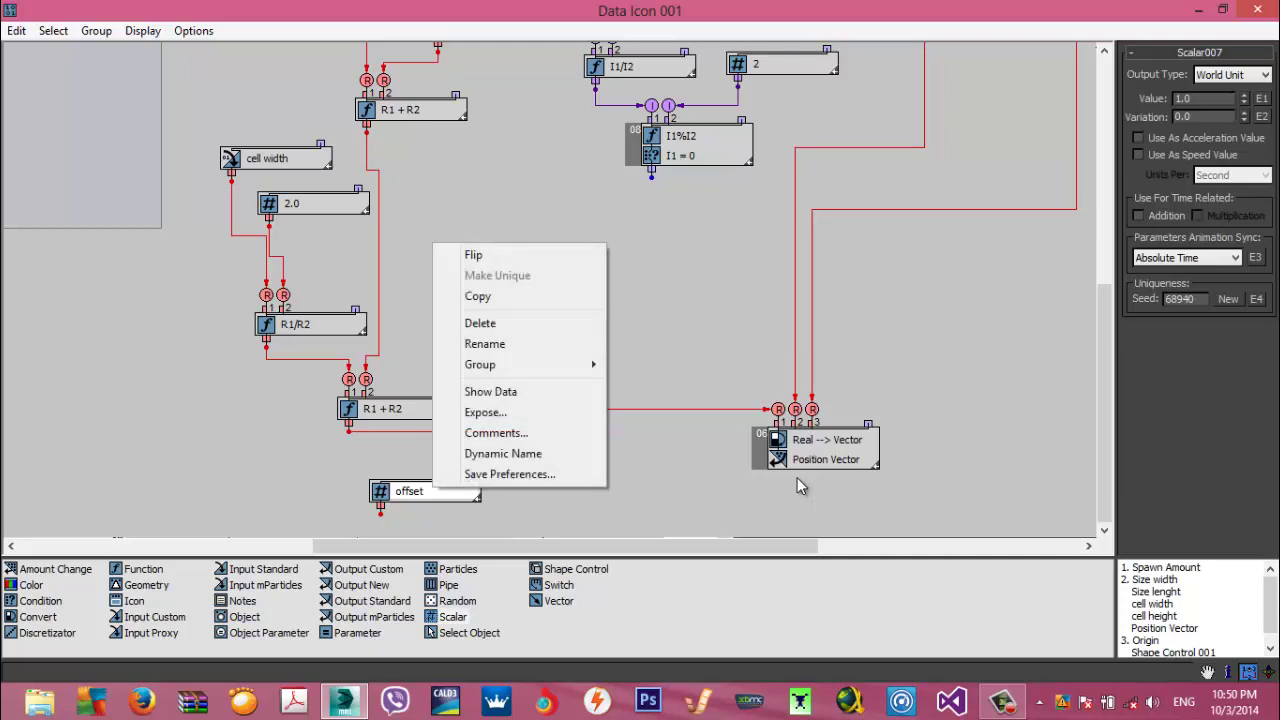
left_click(486, 412)
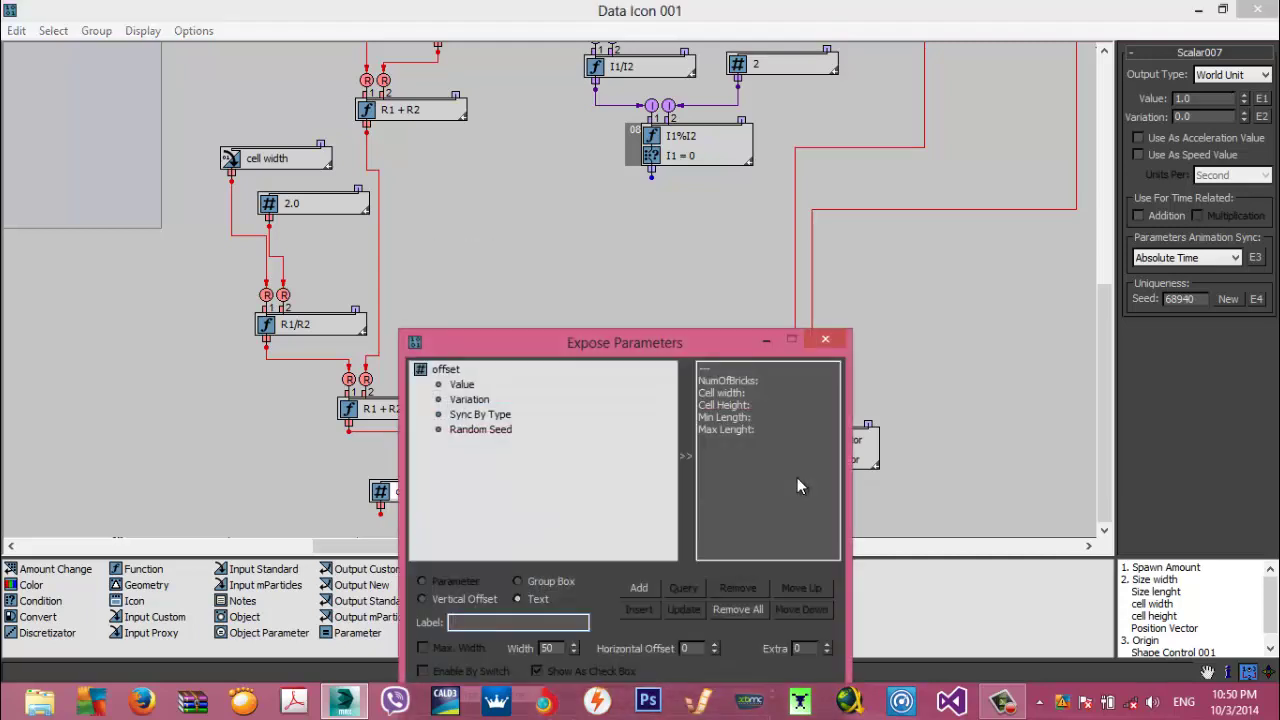
left_click(462, 385)
left_click(518, 623)
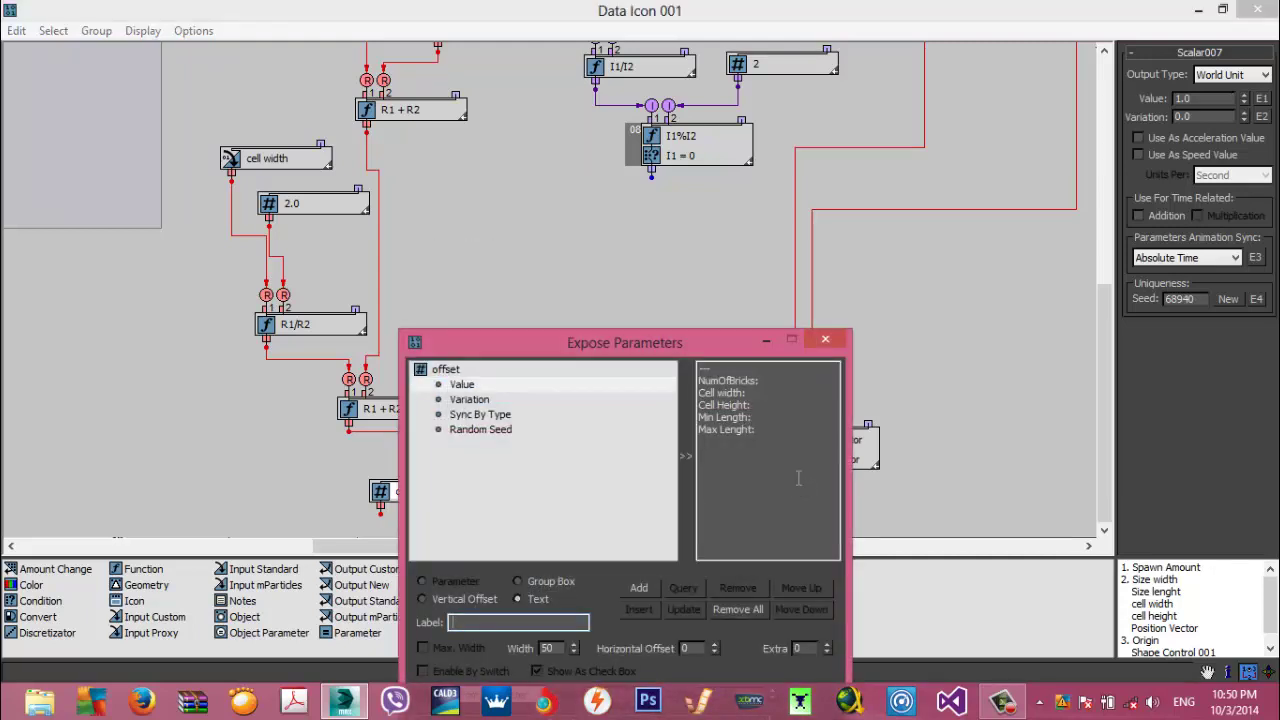
type("offset:")
key("Return")
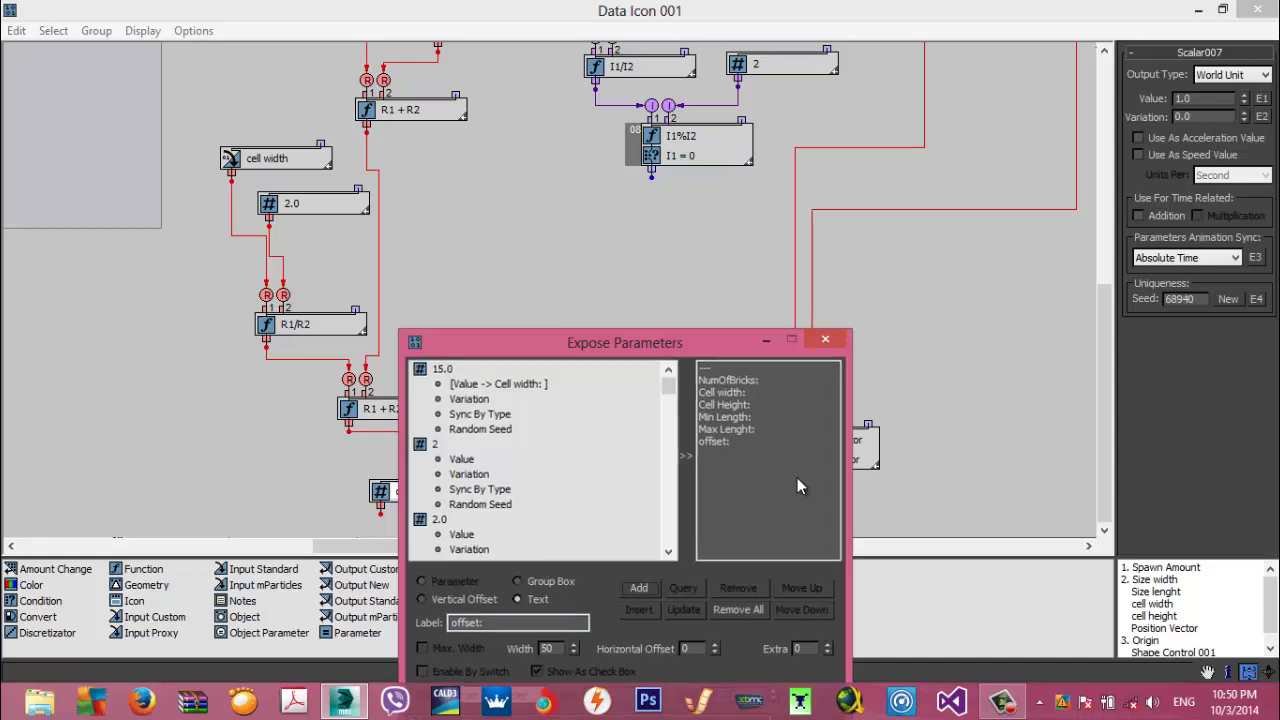
key("Escape")
Delete the wire between the lowest R1 + R2 function and Real --> Vector, and move the offset scalar closer beneath that function
scroll(800, 486, "down", 1)
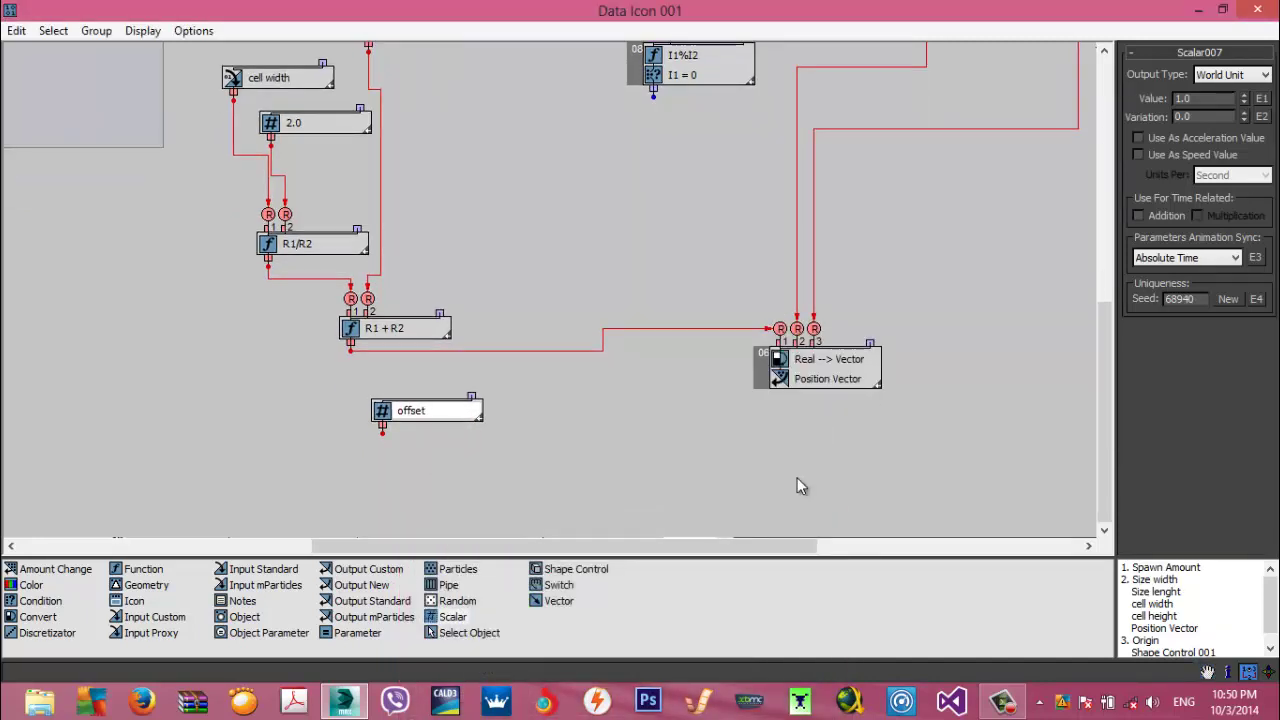
key("Delete")
left_click_drag(427, 411, 400, 398)
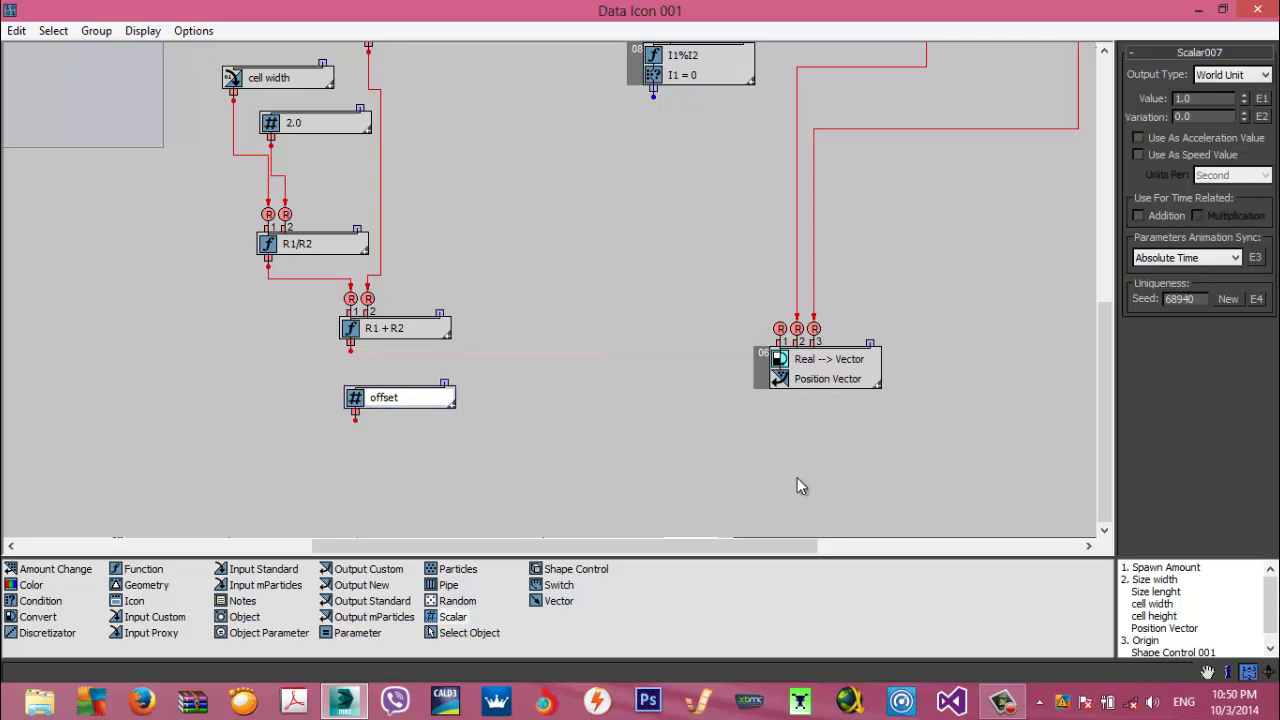
Add a Function beside the offset scalar with both operands set to Real, wiring offset as first input and the existing R1 + R2 as second
mouse_move(143, 569)
left_mouse_down()
mouse_move(575, 487)
mouse_move(562, 432)
left_mouse_up()
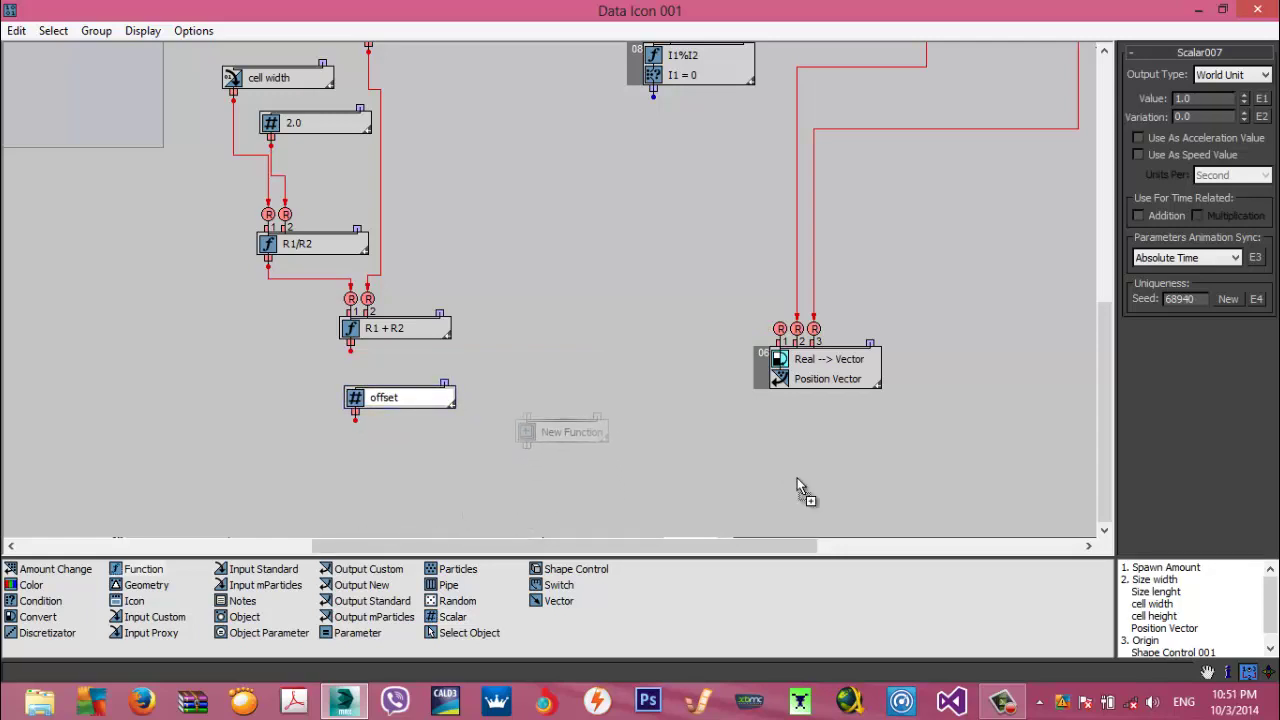
left_click_drag(797, 479, 797, 479)
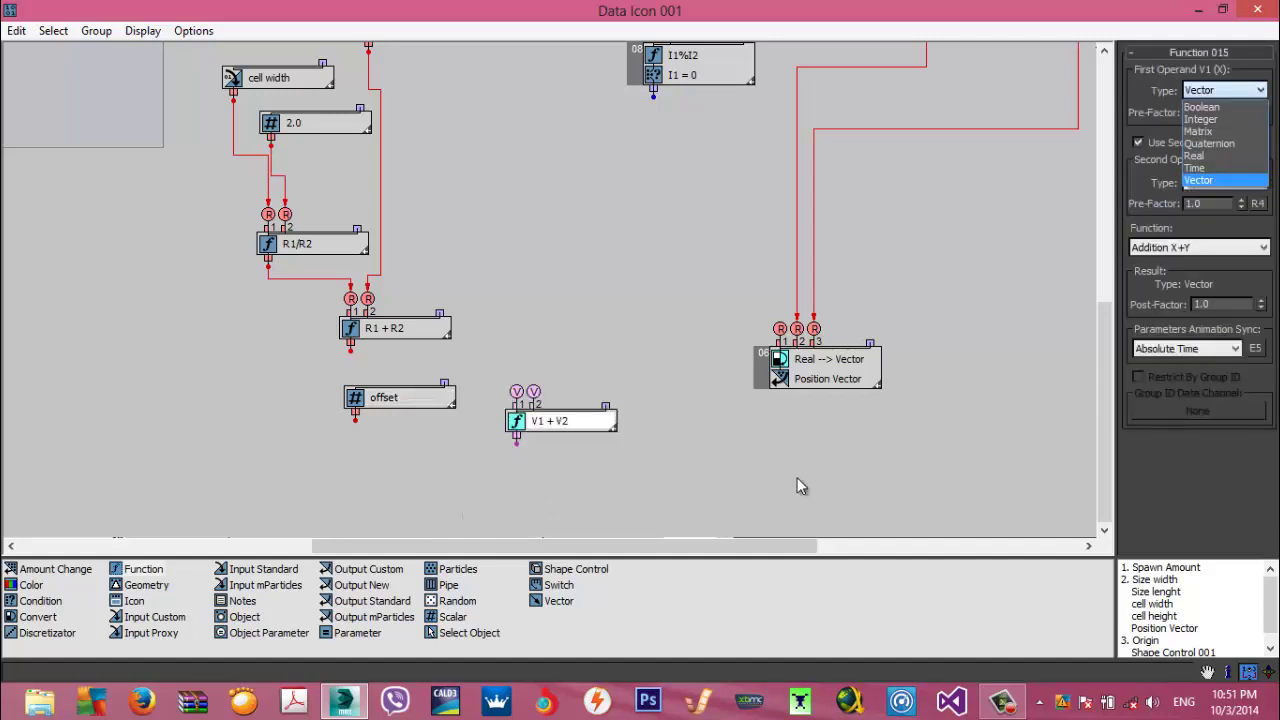
left_click(1196, 156)
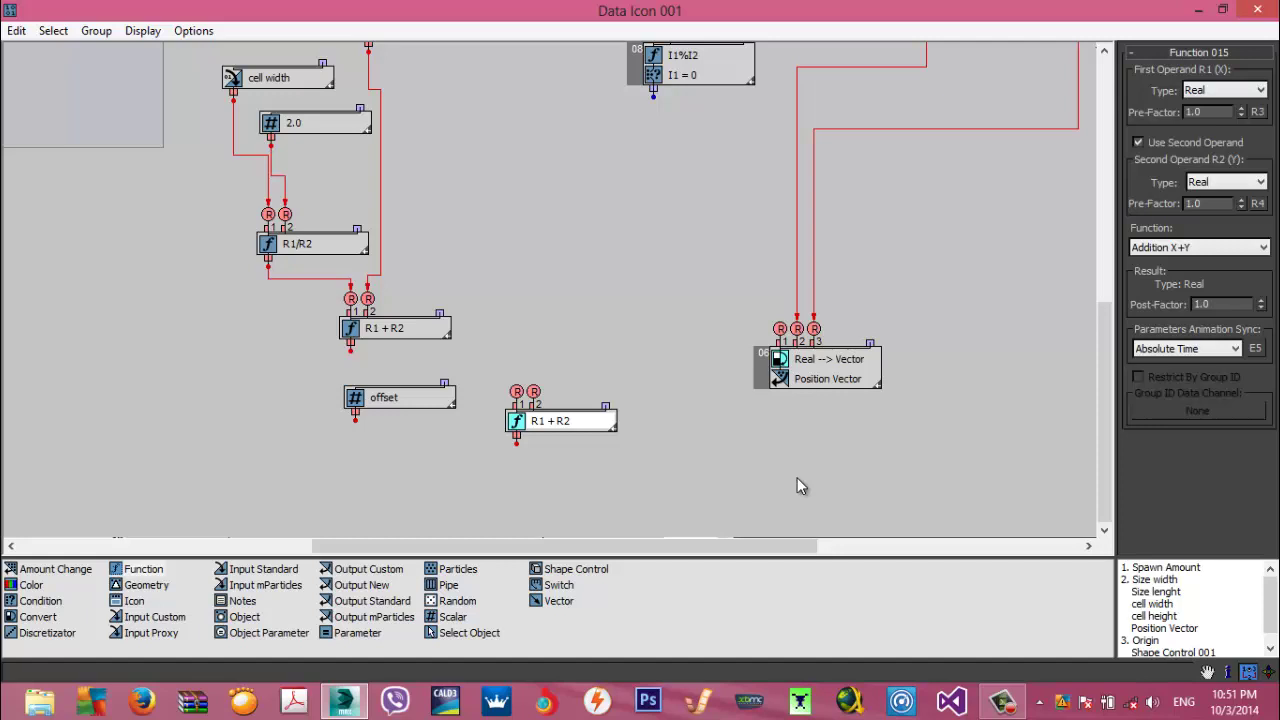
mouse_move(400, 398)
left_mouse_down()
mouse_move(367, 395)
mouse_move(326, 415)
mouse_move(492, 409)
left_mouse_up()
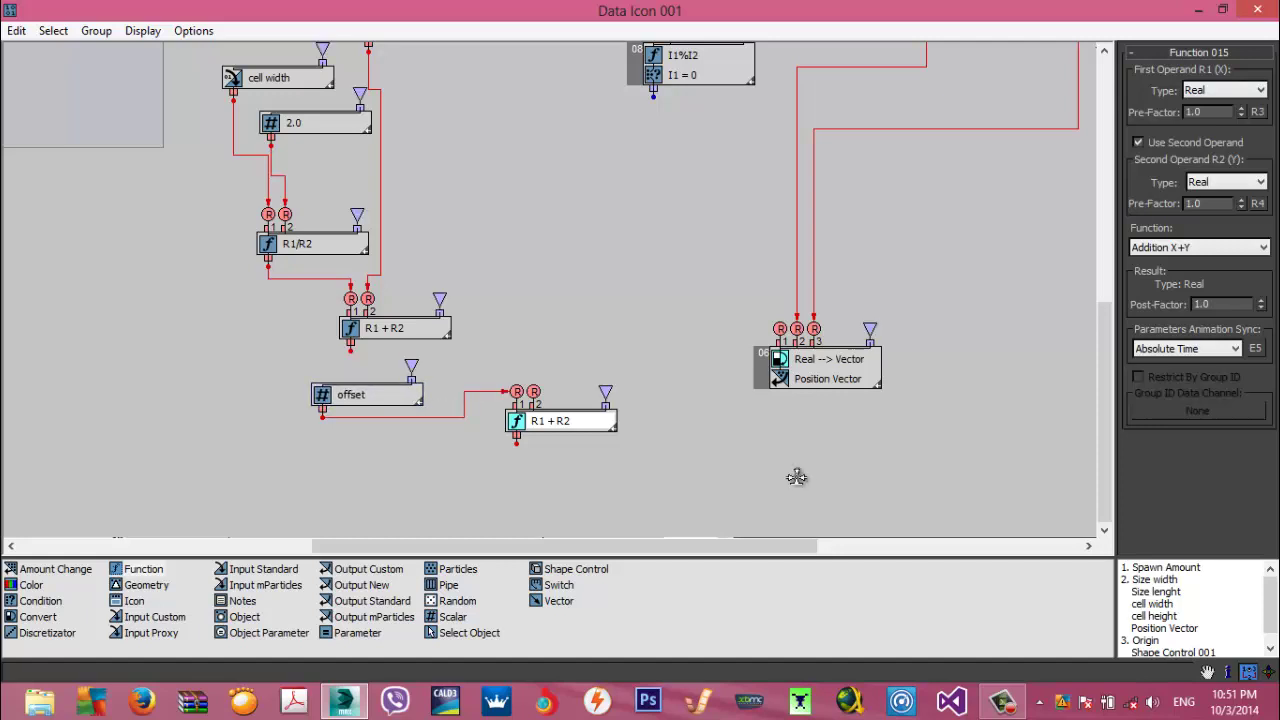
Add a Pipe with Real data type and Boolean valve type below the new function, and wire the I1 = 0 condition into its first input
middle_click_drag(797, 477, 772, 449)
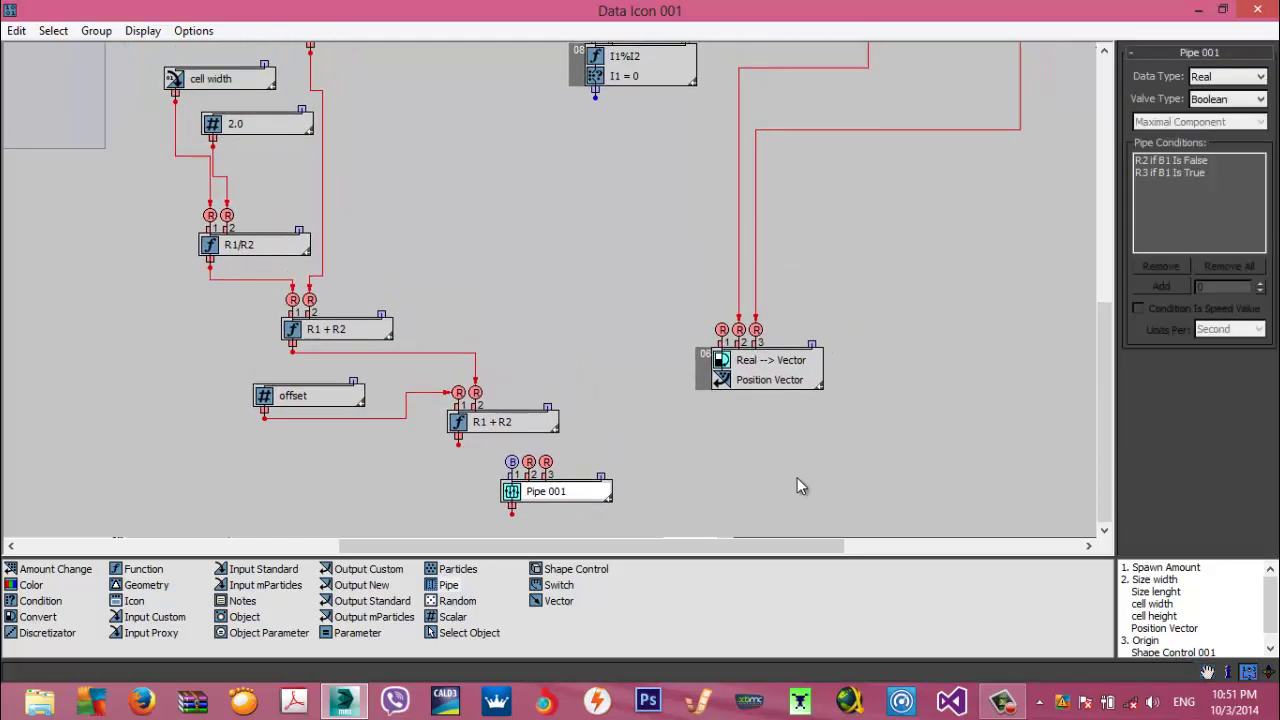
left_click(595, 97)
left_click_drag(595, 97, 570, 147)
left_click_drag(528, 430, 512, 462)
left_click(797, 478)
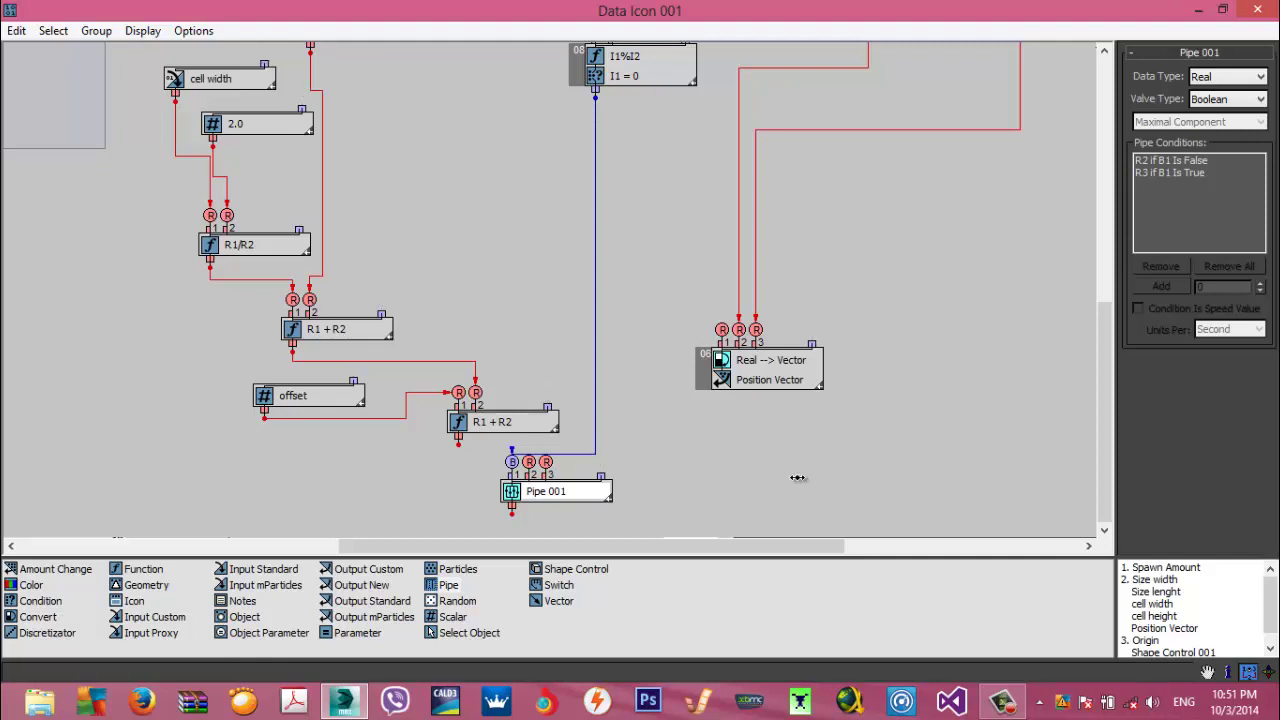
Wire the original R1 + R2 into the pipe's second input, the offset sum into its third, and its output into Real --> Vector's first input
left_click_drag(292, 352, 529, 461)
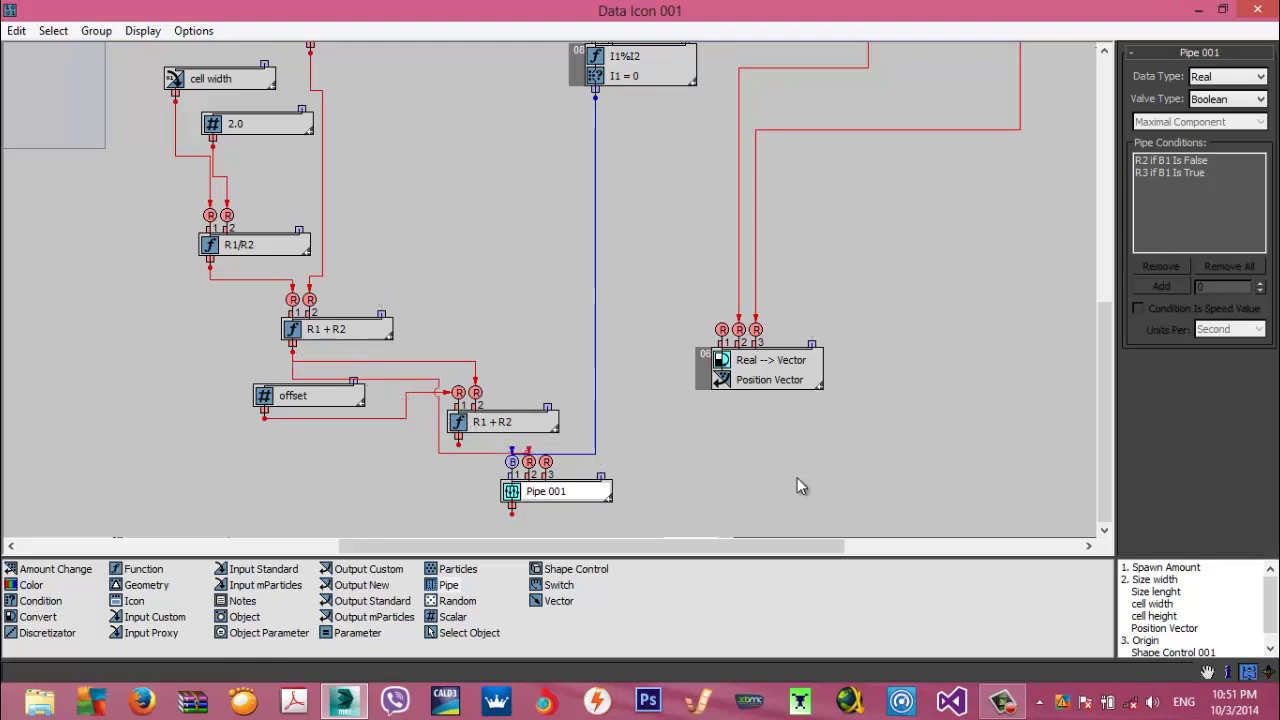
left_click_drag(458, 444, 546, 461)
middle_click_drag(546, 461, 563, 392)
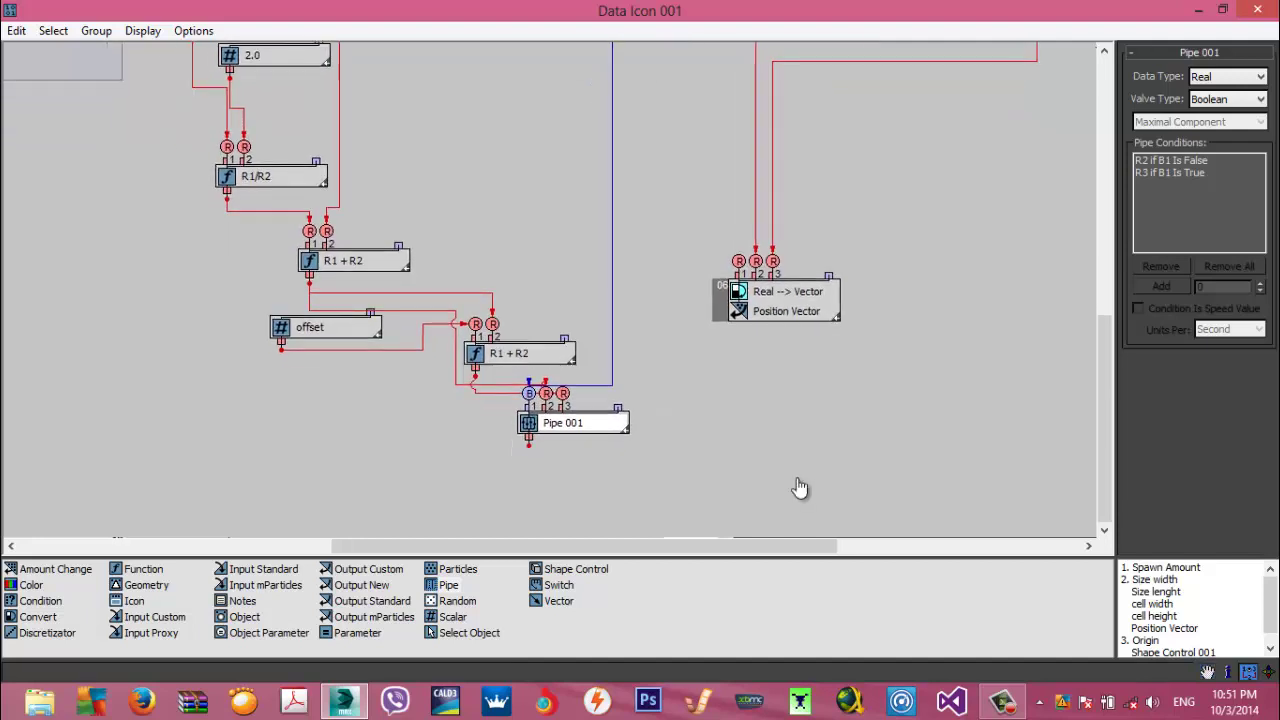
left_click_drag(529, 445, 739, 261)
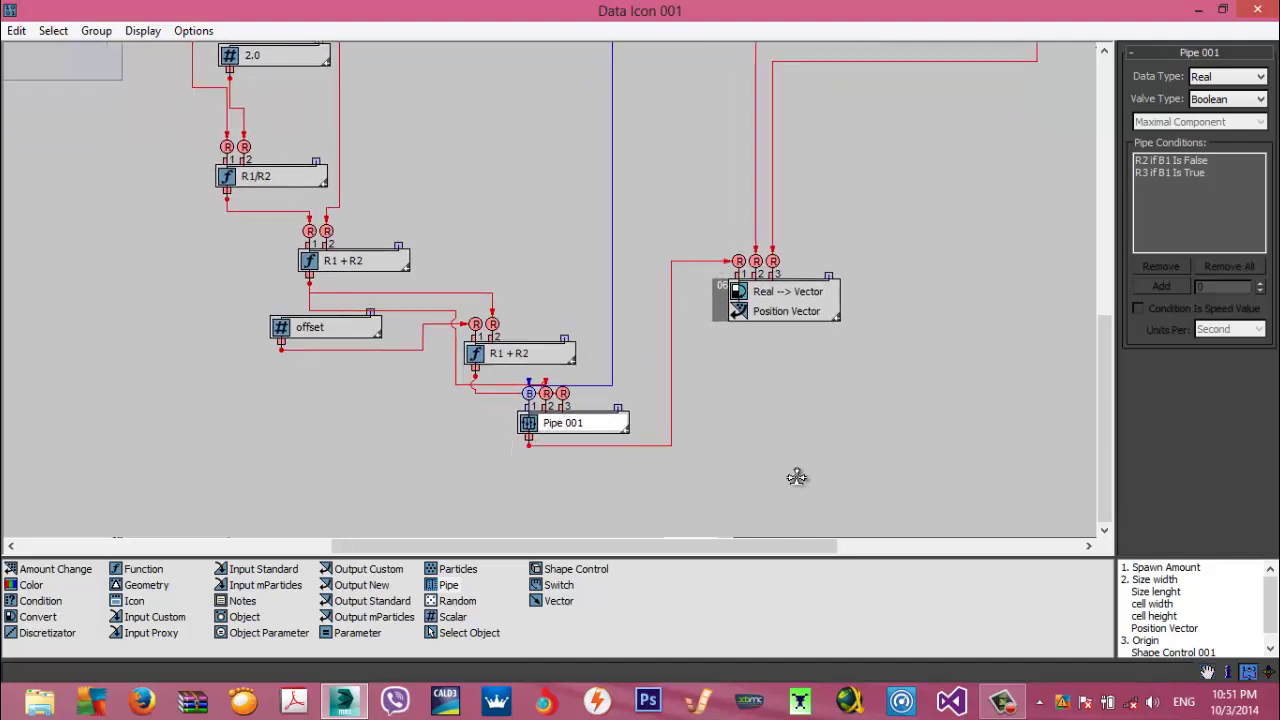
Minimize the data flow editor to examine the brick wall in the perspective viewport, and bring the editor back
left_click(1199, 10)
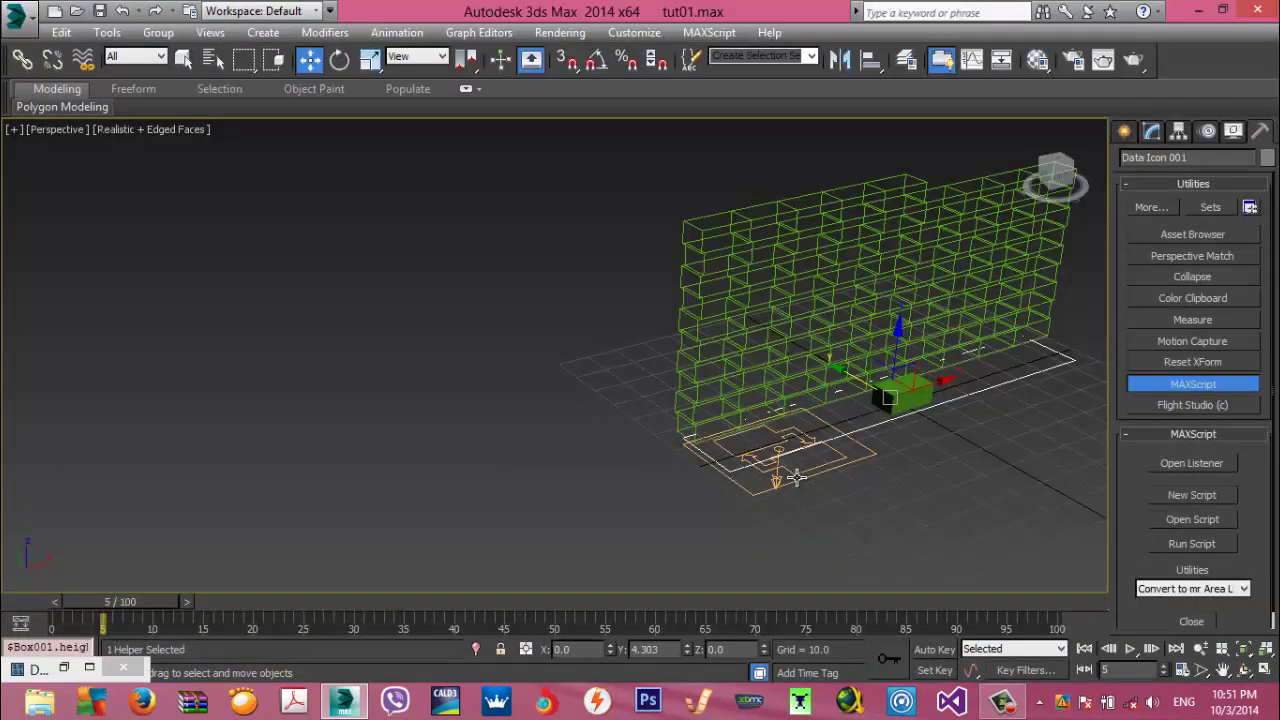
mouse_move(798, 478)
middle_mouse_down()
mouse_move(671, 463)
mouse_move(603, 490)
middle_mouse_up()
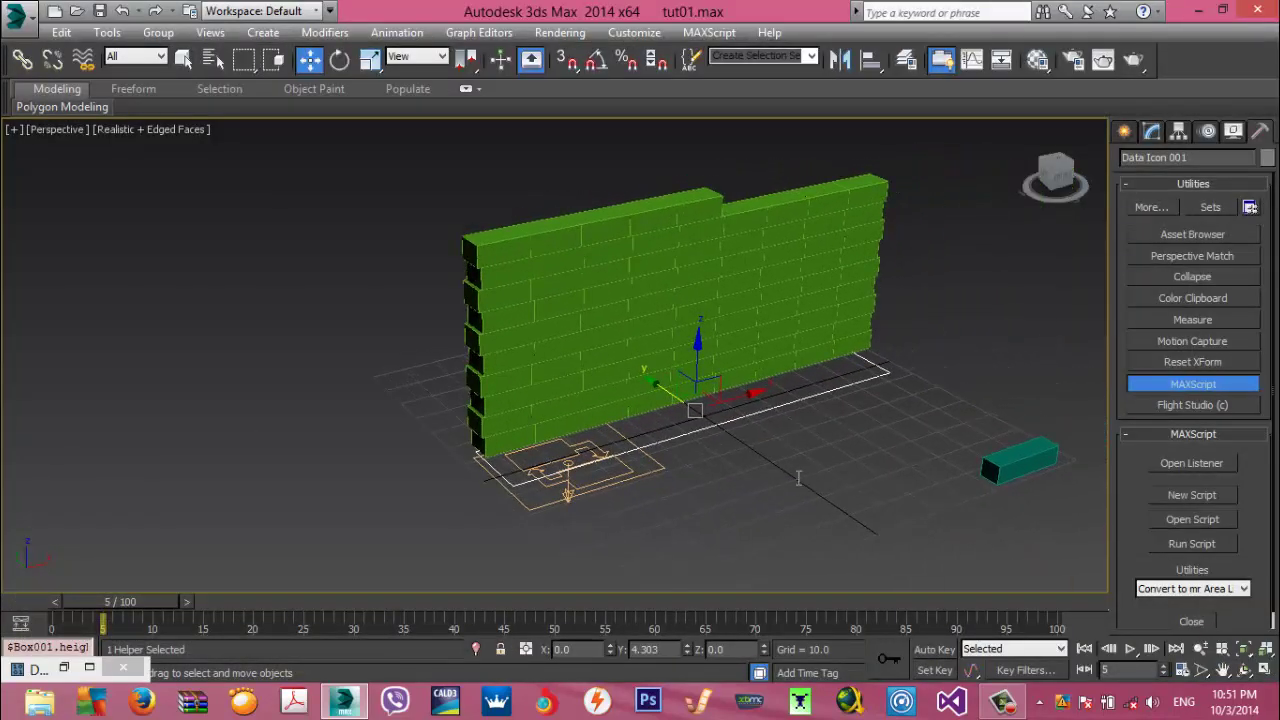
left_click(65, 667)
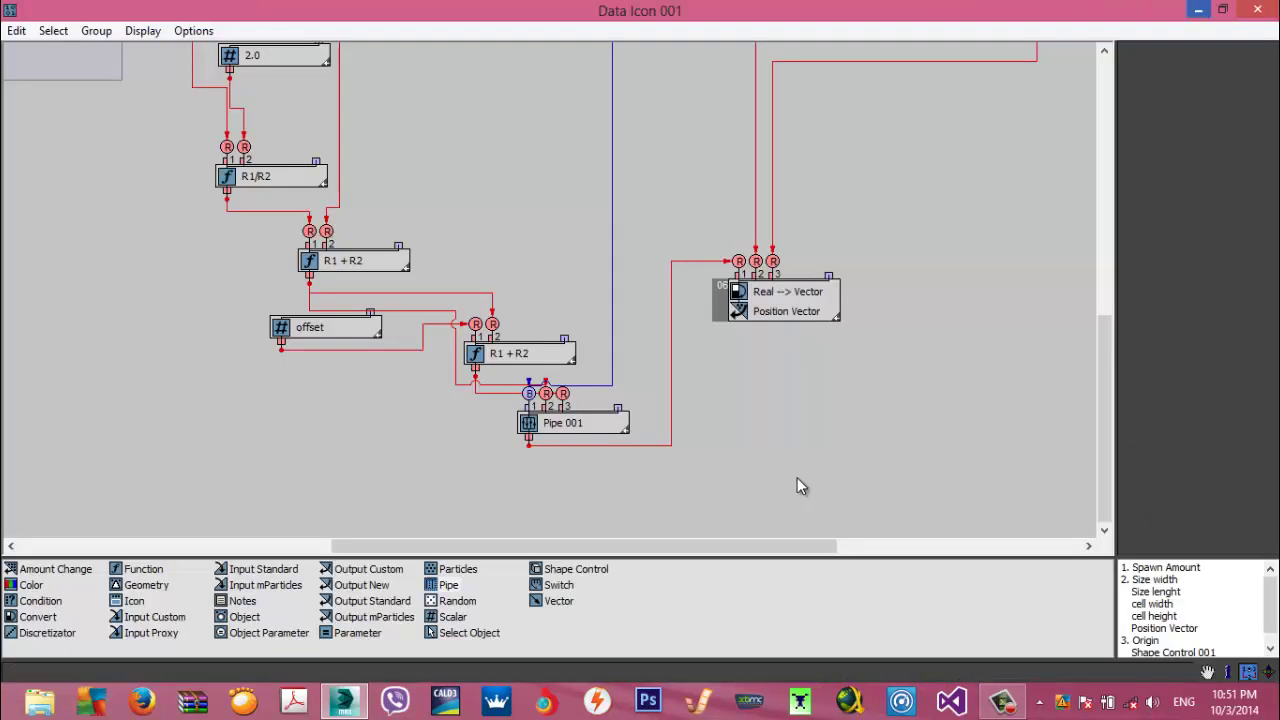
Minimize the data flow editor, select the PF Source icon in the viewport, and open its Particle View
left_click(1223, 9)
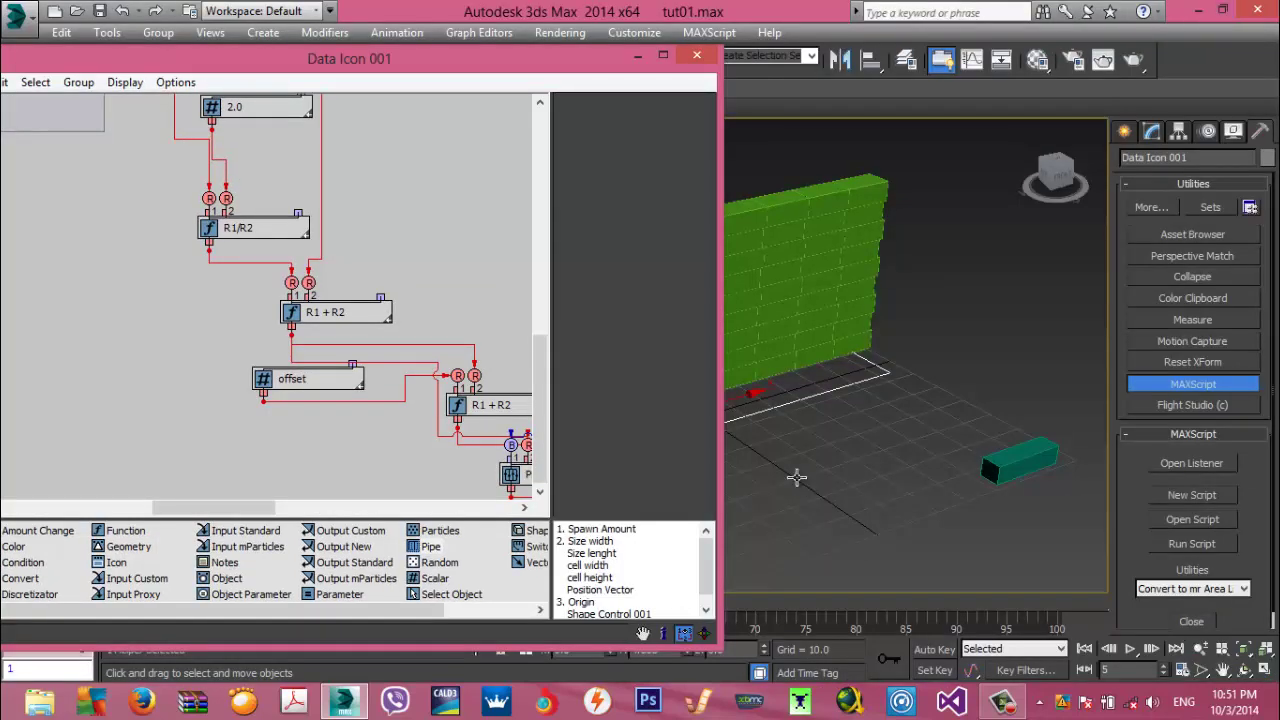
left_click(1152, 131)
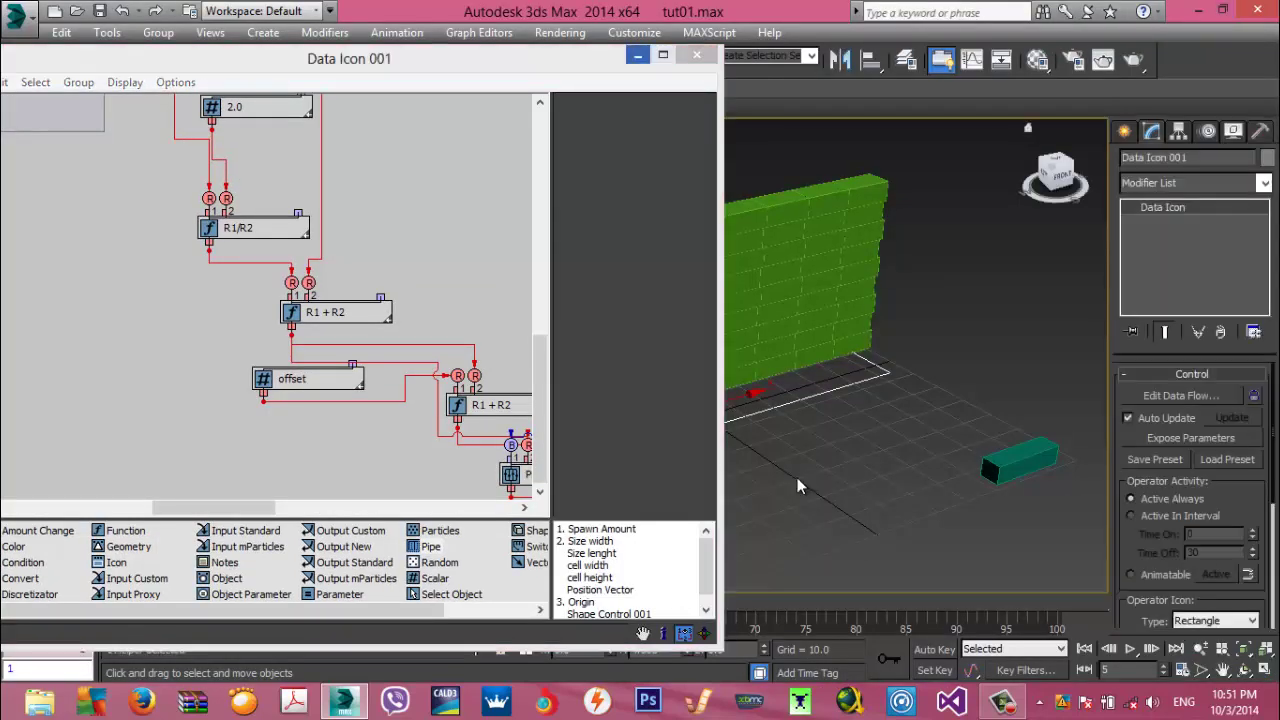
left_click(638, 57)
left_click(1181, 396)
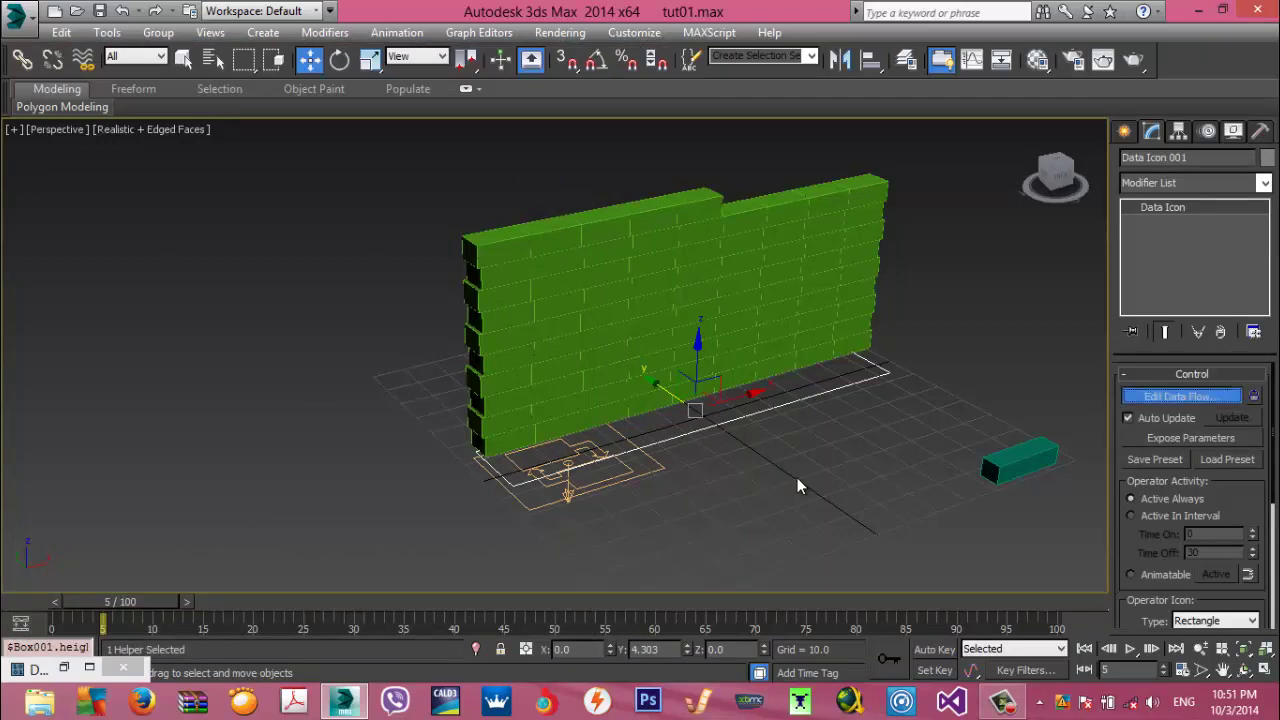
key("super+Down")
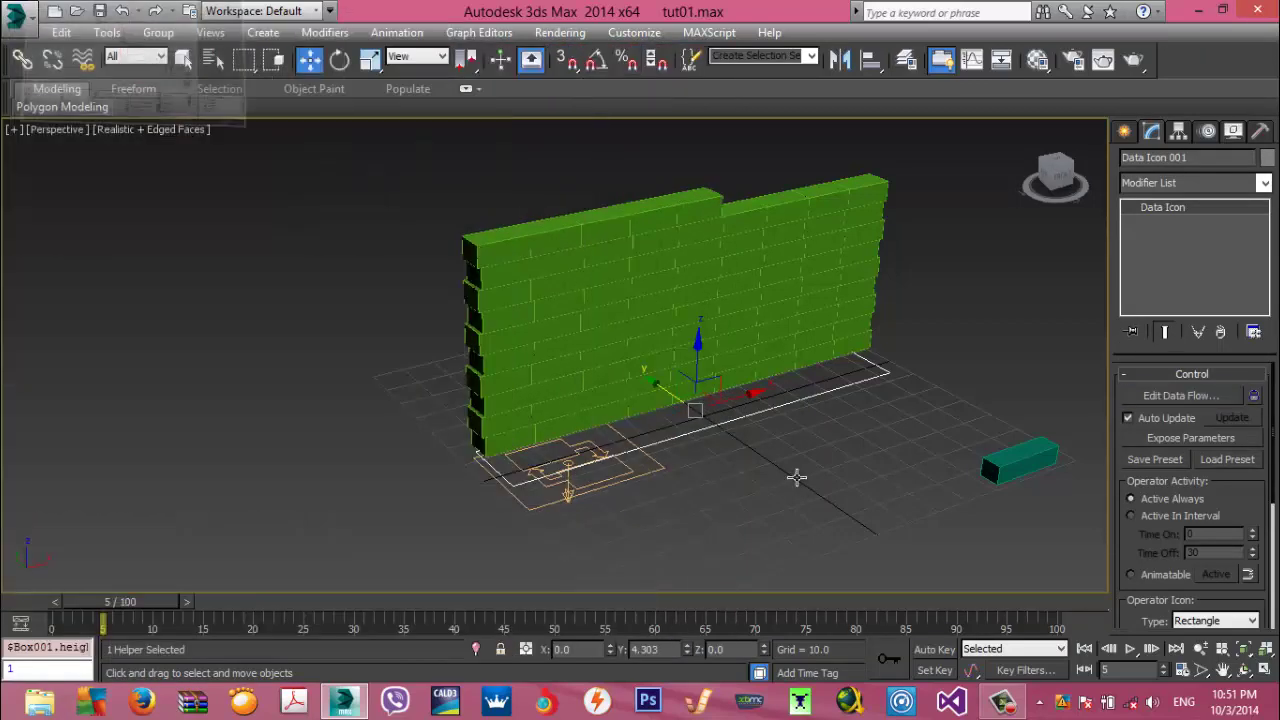
left_click(568, 490)
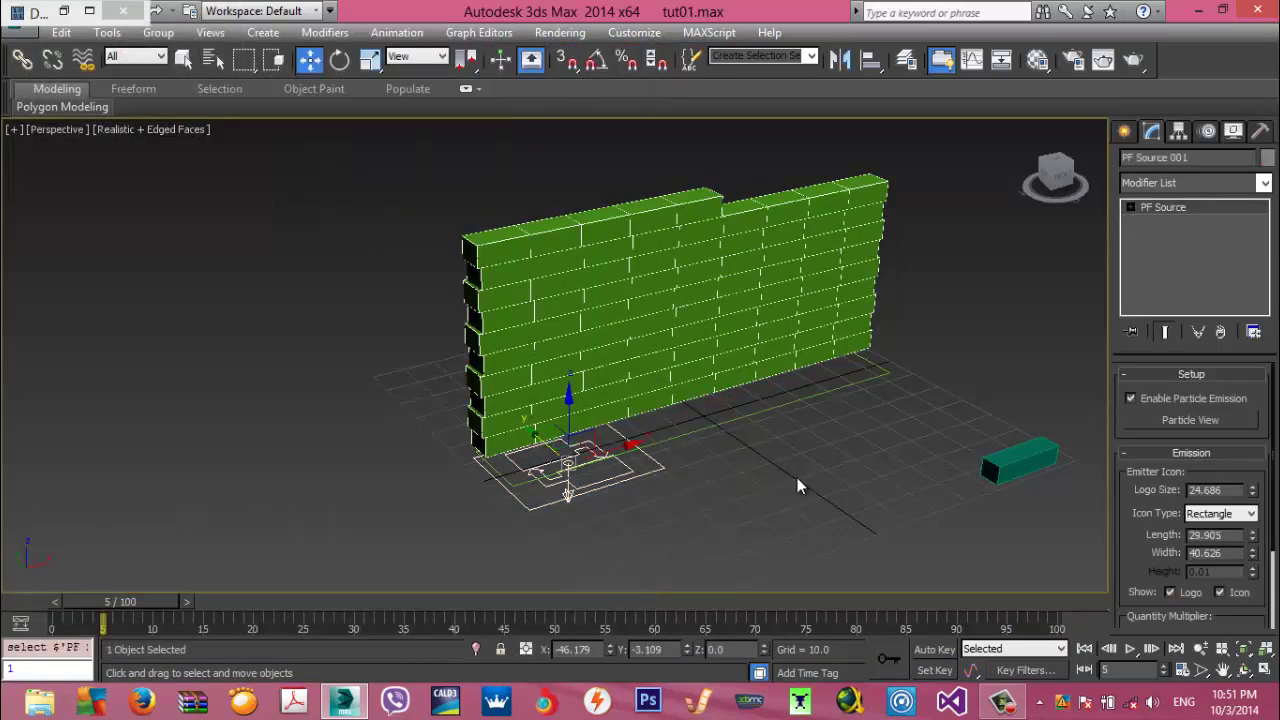
left_click(1190, 420)
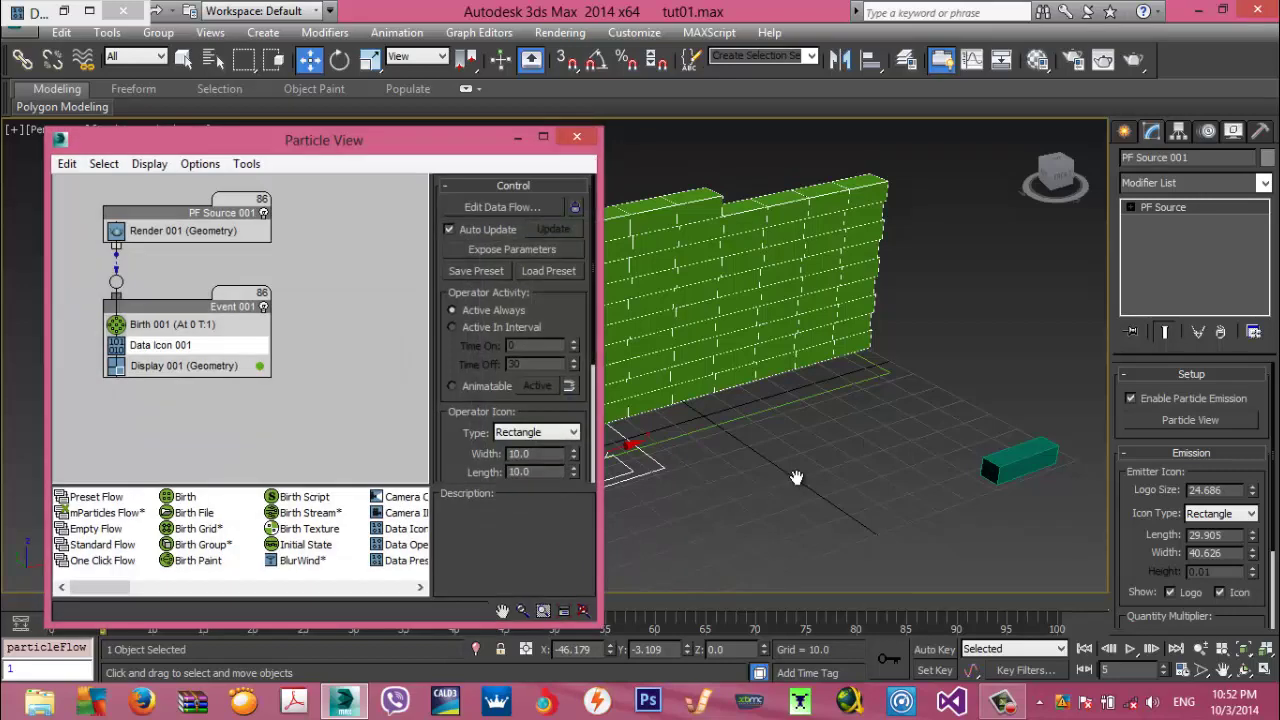
Set the offset parameter of the Data Icon 001 operator to 7.63
left_click_drag(466, 440, 466, 251)
middle_click_drag(797, 478, 910, 504)
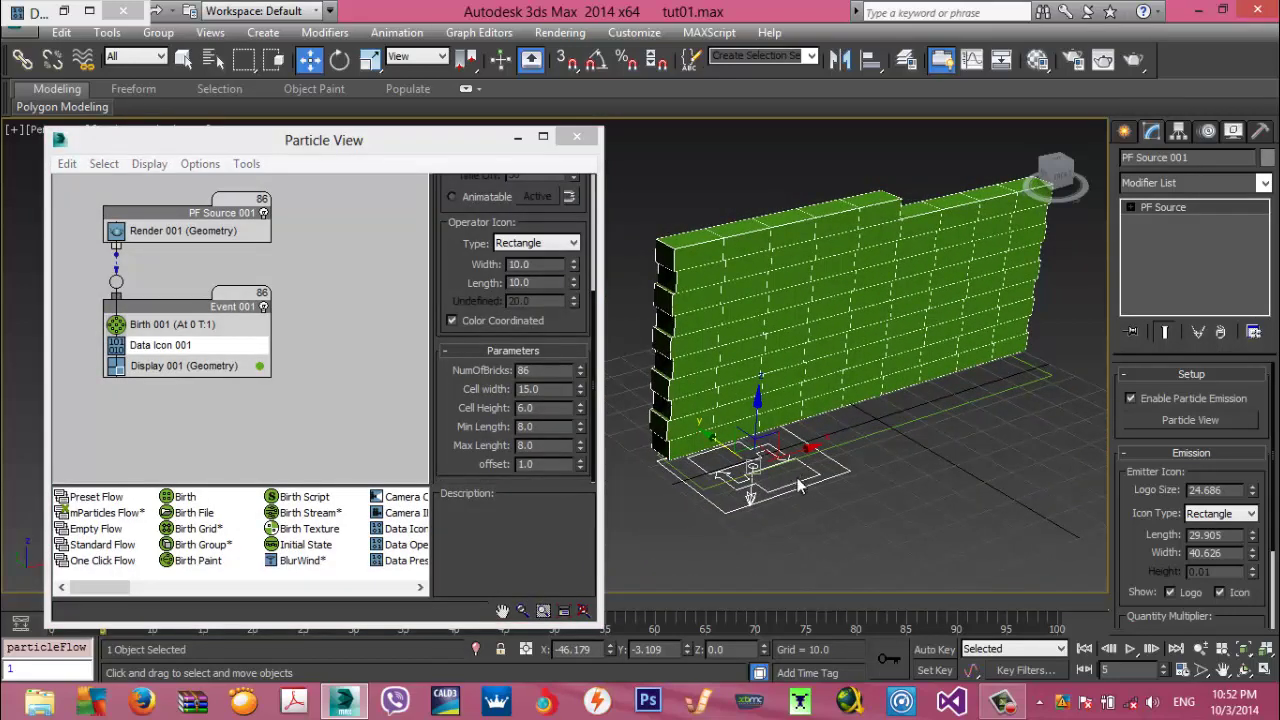
left_click_drag(580, 464, 580, 0)
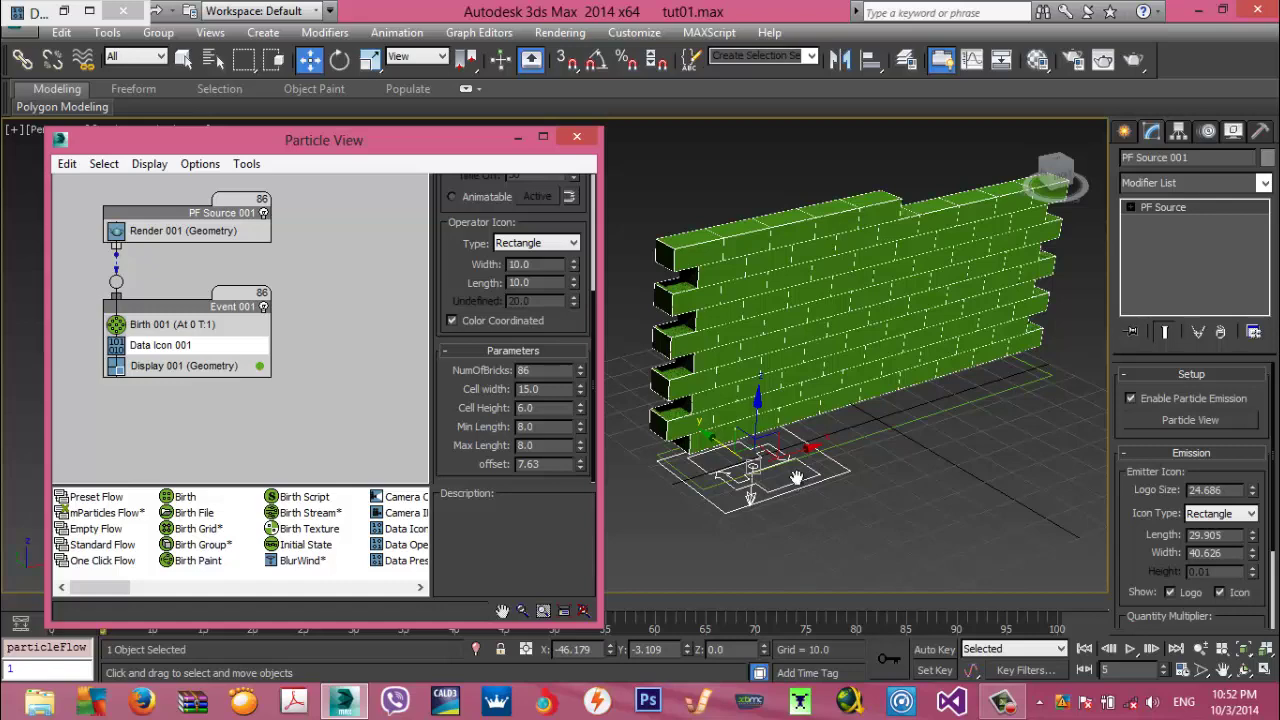
Reopen the data flow and examine the offset wiring, the Pipe's conditions and the original R1 + R2 function
left_click_drag(470, 285, 470, 454)
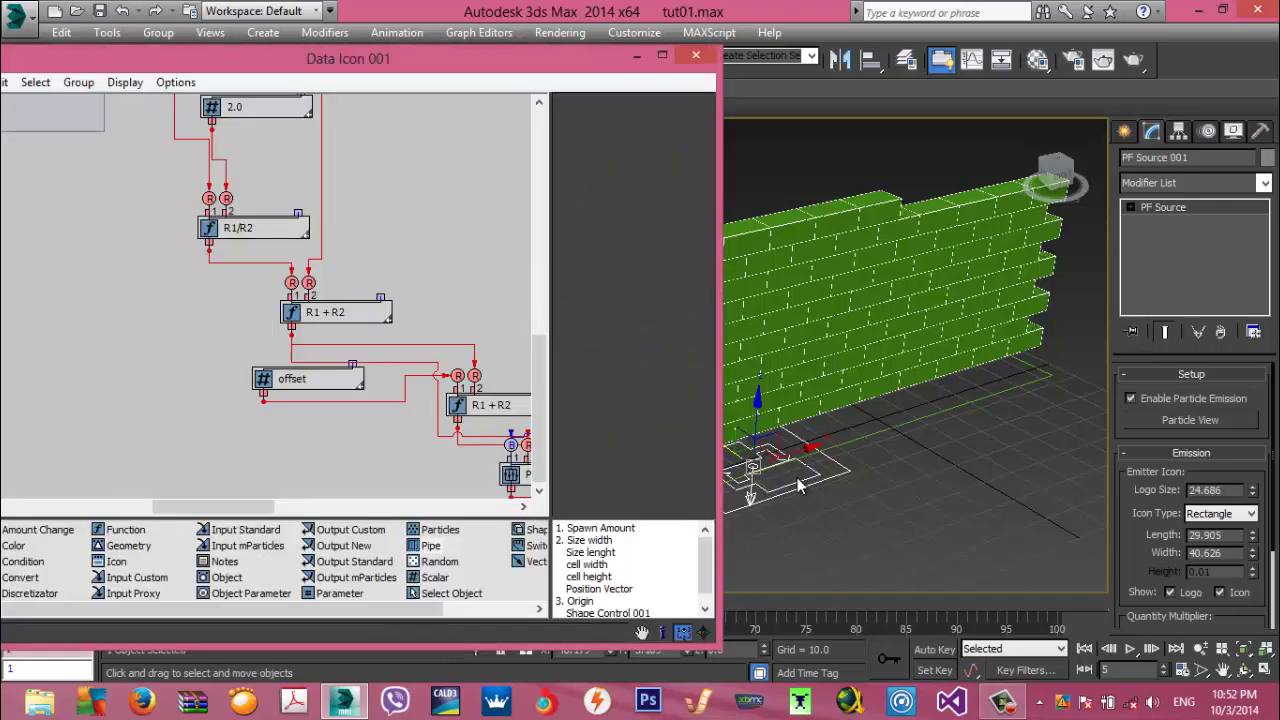
left_click_drag(385, 392, 352, 463)
left_click_drag(332, 322, 397, 289)
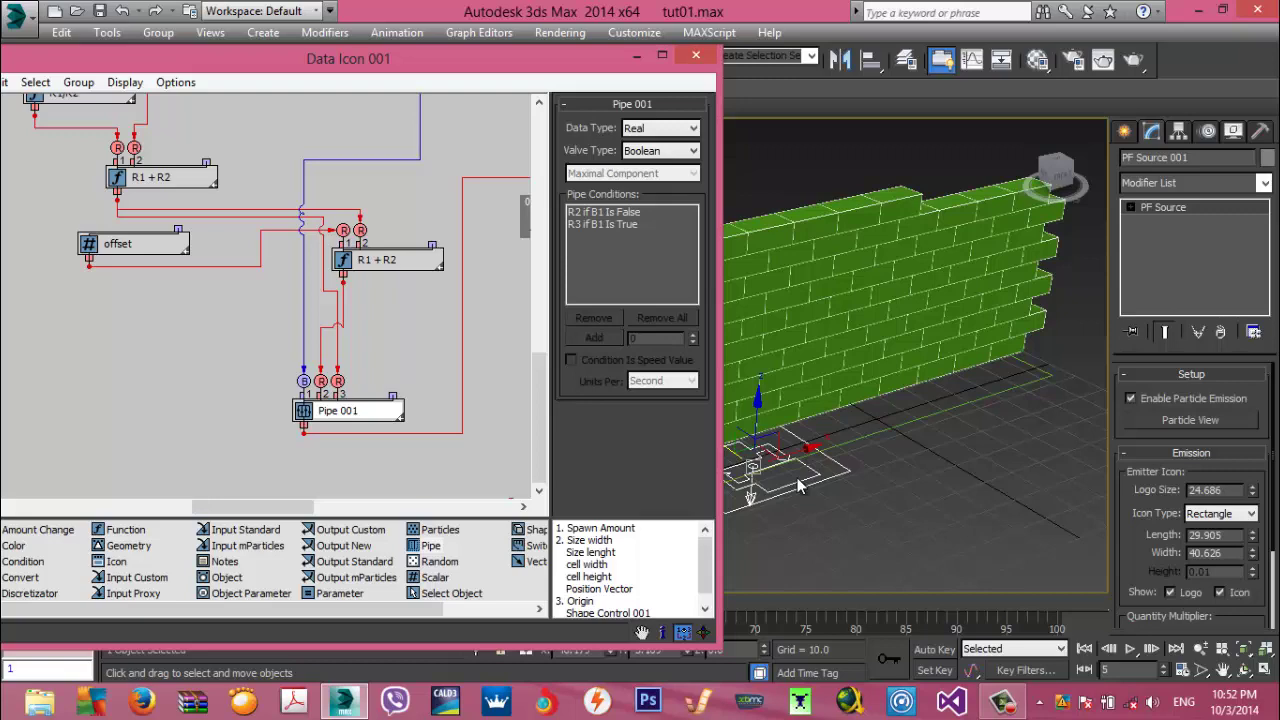
left_click(150, 177)
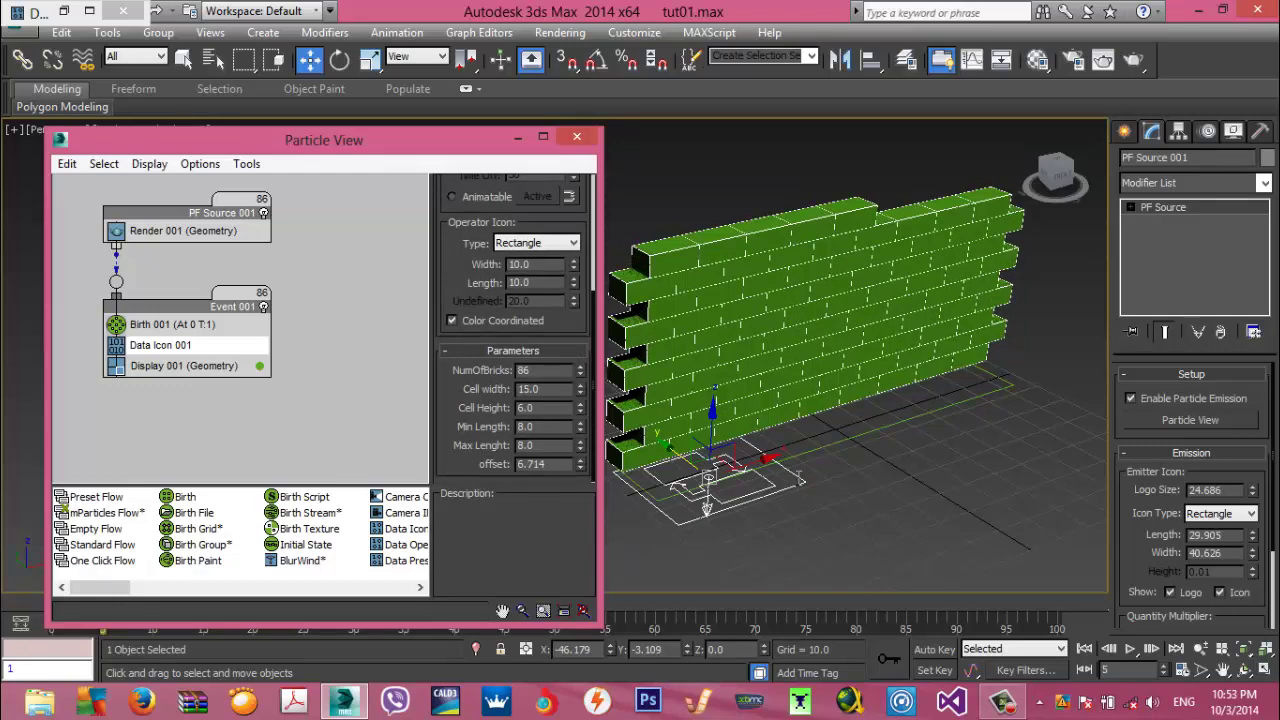
Select the source box beside the wall, minimize Particle View, and set the box's length, width and height segments to 10
scroll(797, 484, "down", 3)
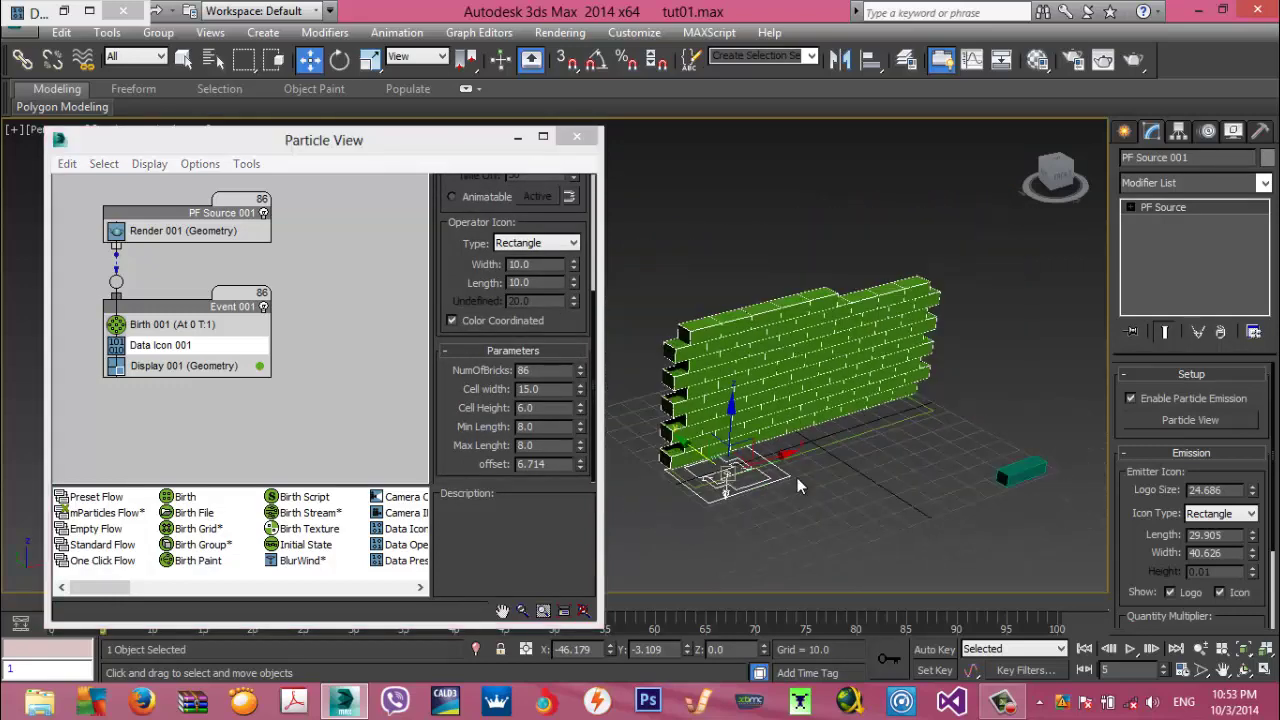
middle_click_drag(797, 485, 701, 406)
left_click(925, 392)
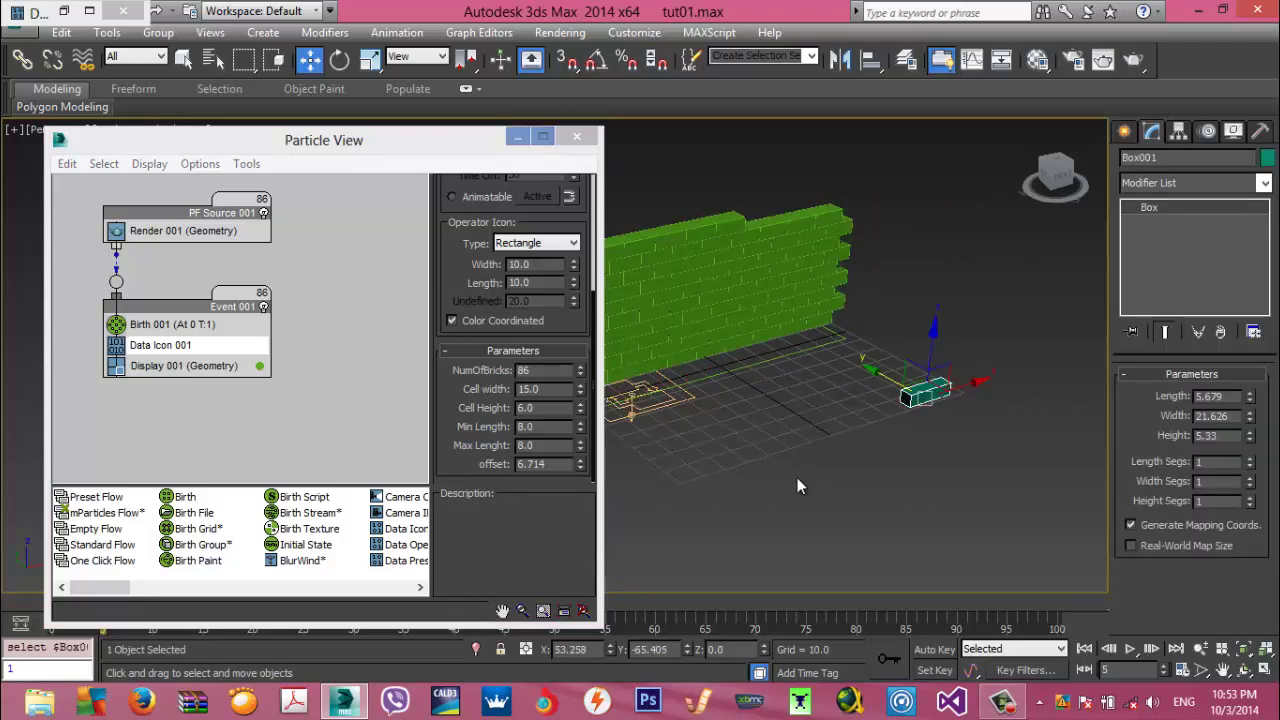
left_click(517, 137)
middle_click_drag(798, 486, 603, 500)
scroll(798, 486, "up", 3)
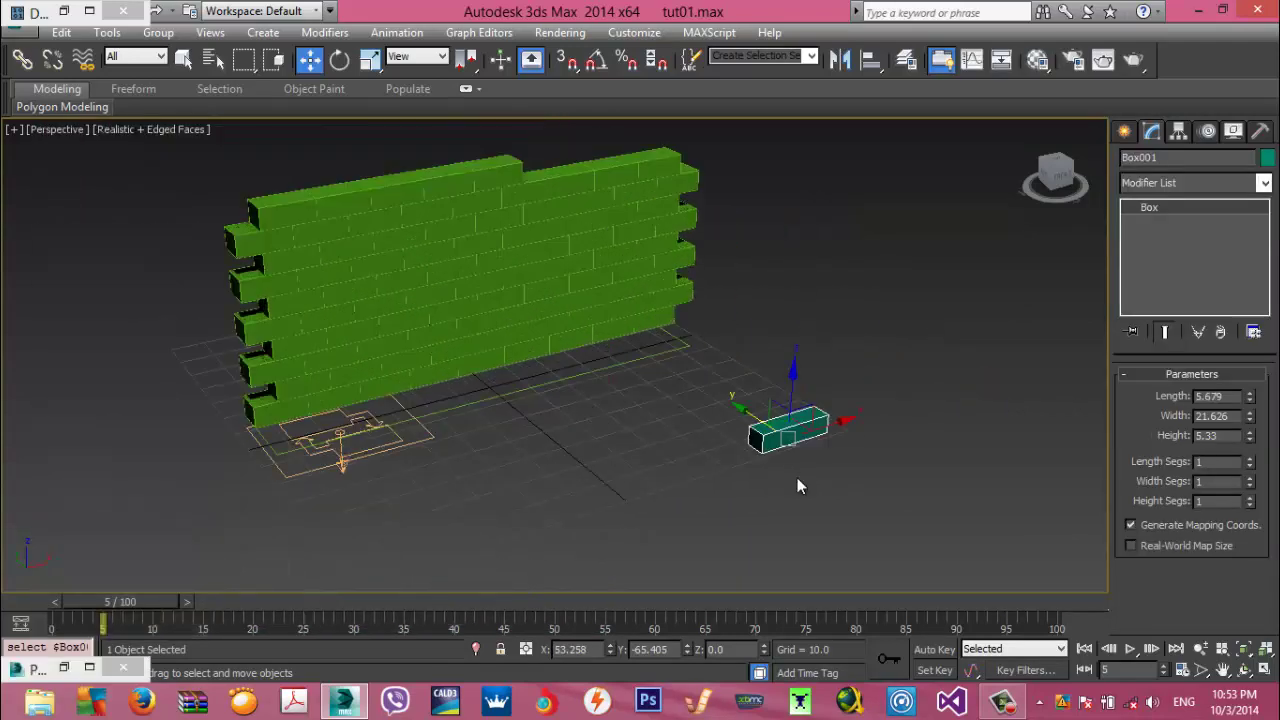
key("Tab")
type("1")
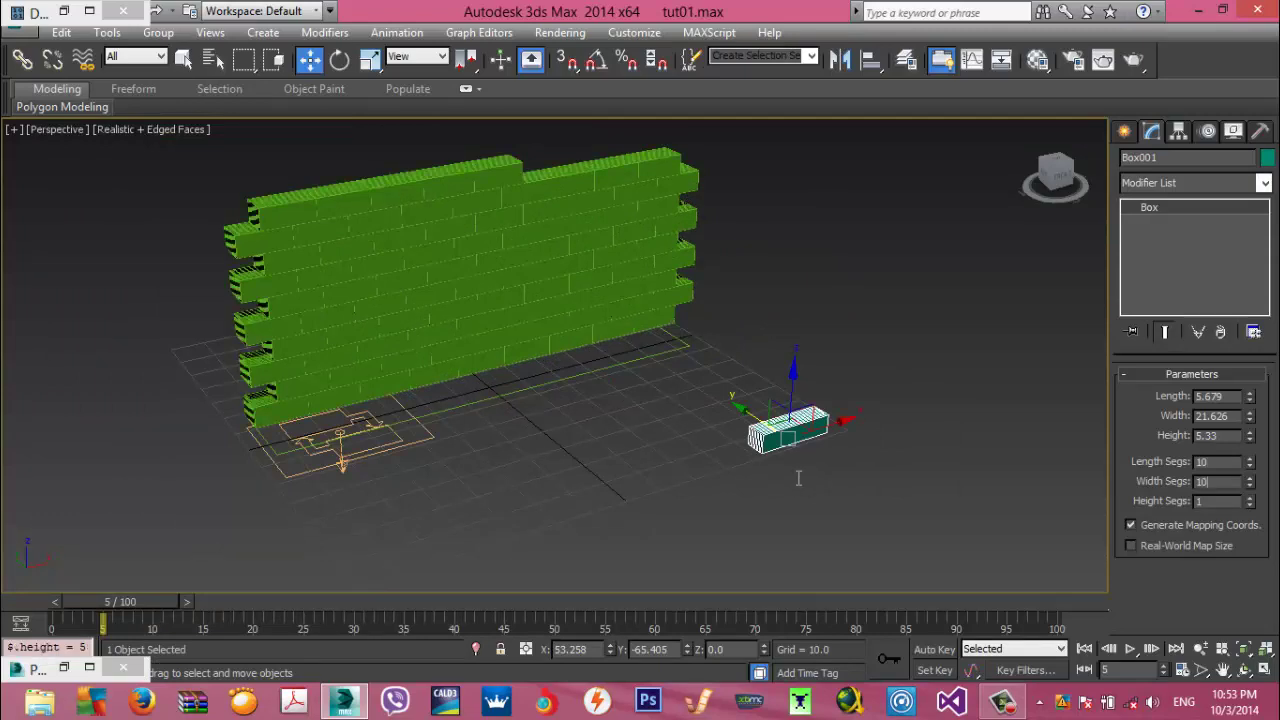
key("Tab")
type("10")
key("Return")
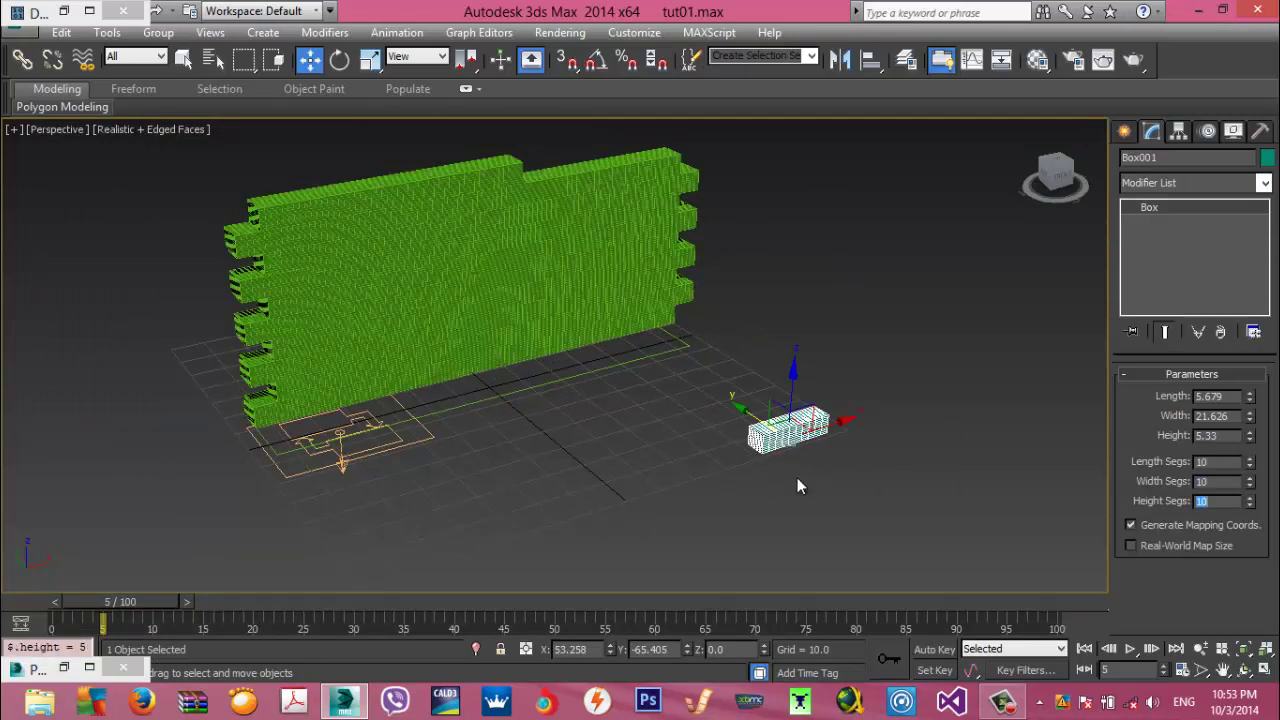
Add a Noise modifier to the segmented source box
scroll(798, 480, "up", 4)
scroll(798, 486, "up", 2)
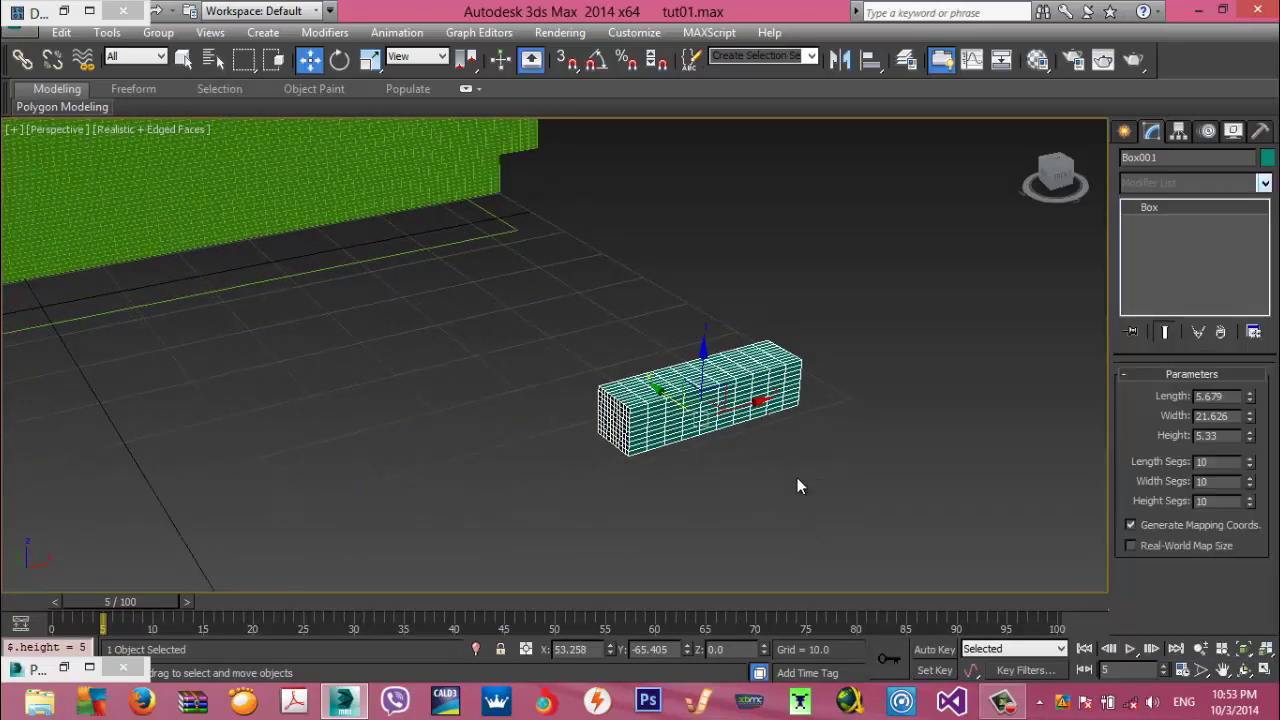
left_click(1265, 183)
scroll(798, 486, "down", 15)
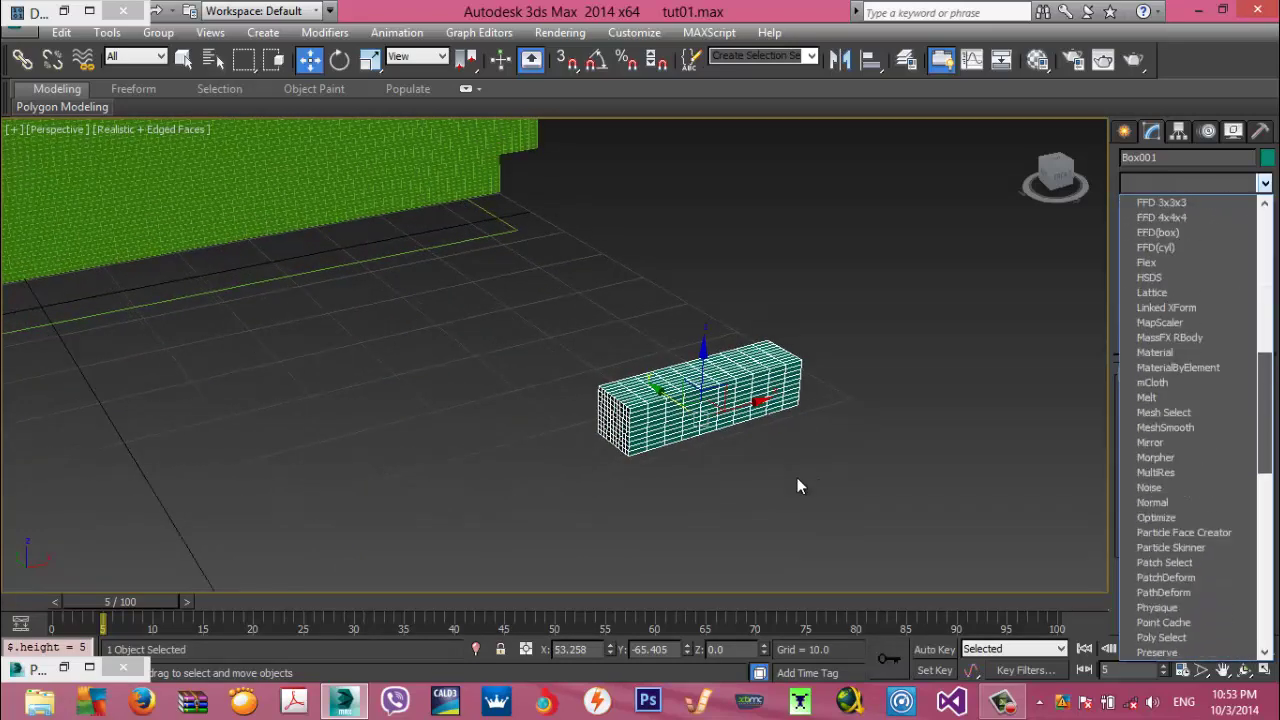
scroll(798, 486, "up", 1)
key("n")
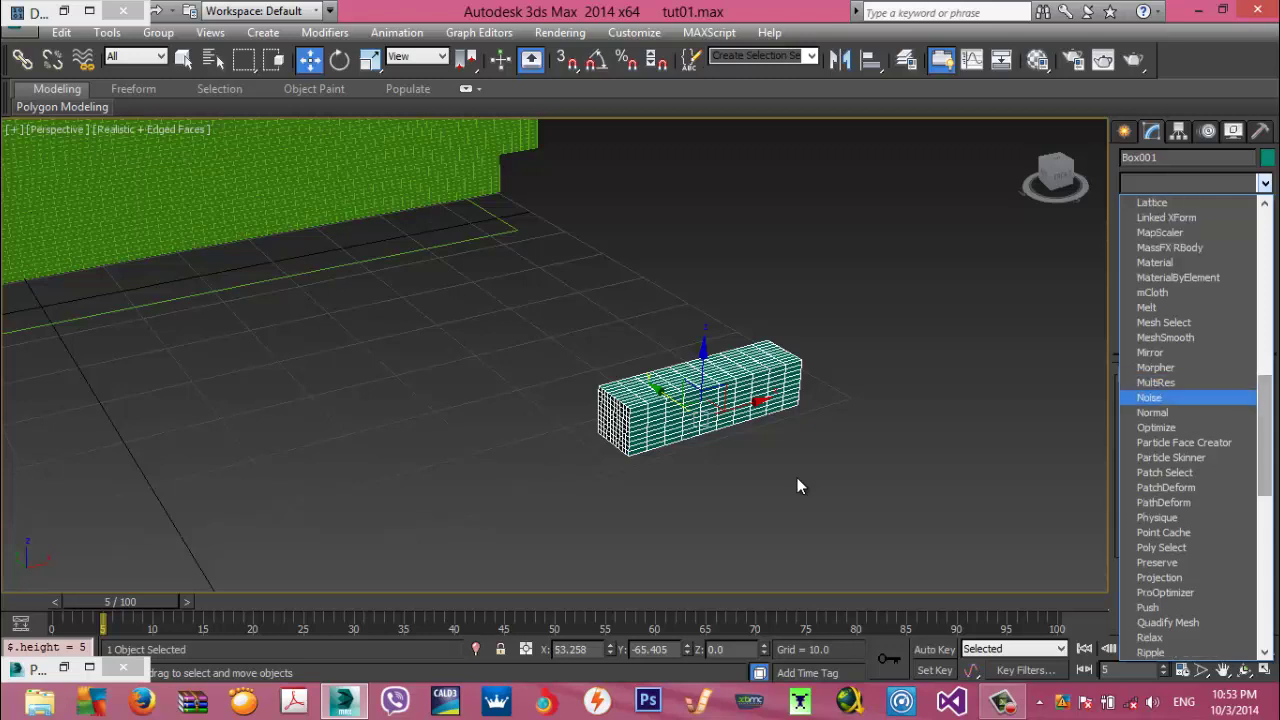
key("Return")
Set the Noise scale to 5 and strength to X 1, Y 1, Z 0.5, enable Fractal, and deselect the box
double_click(1206, 428)
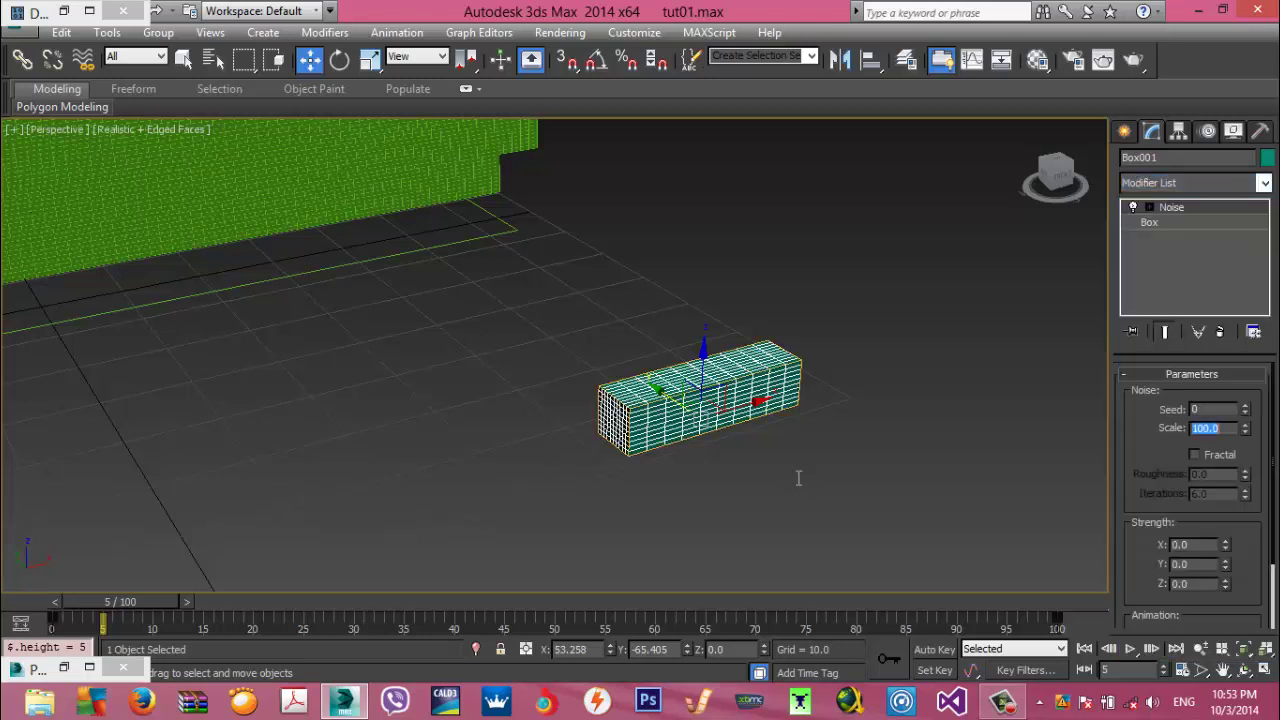
type("5")
type("1")
key("Tab")
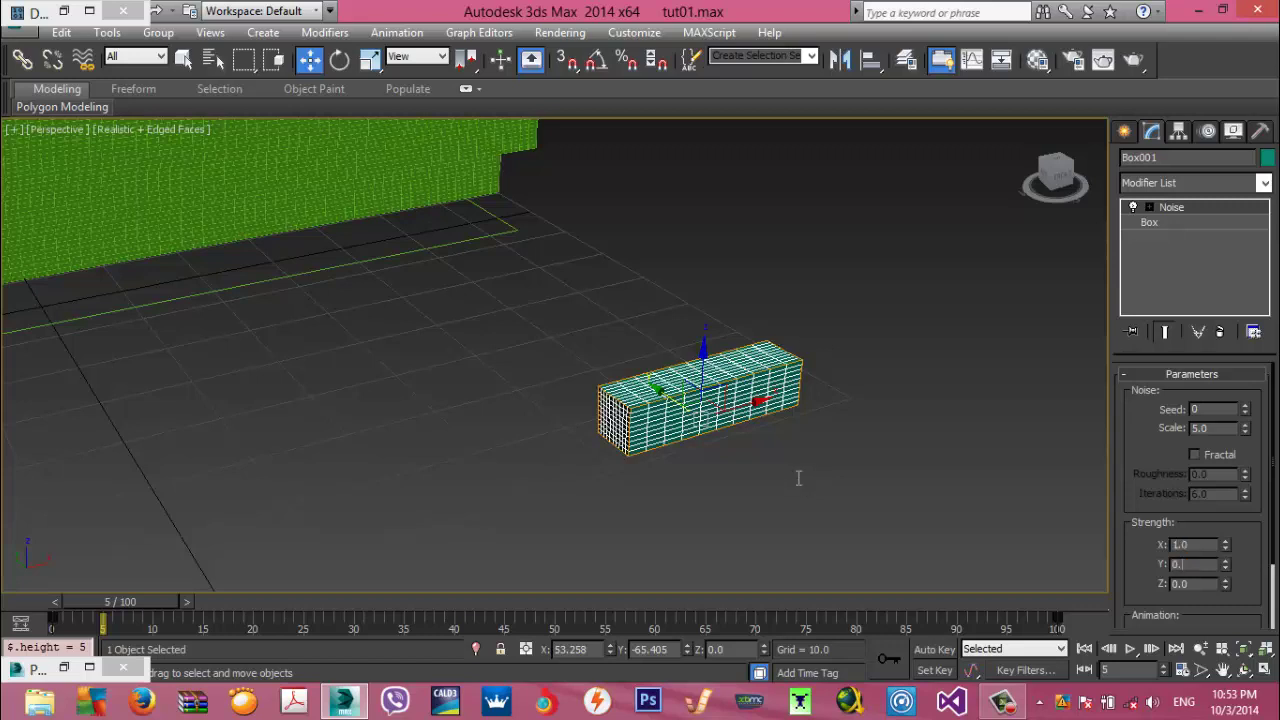
type("1.")
key("Tab")
type("0.5")
key("Return")
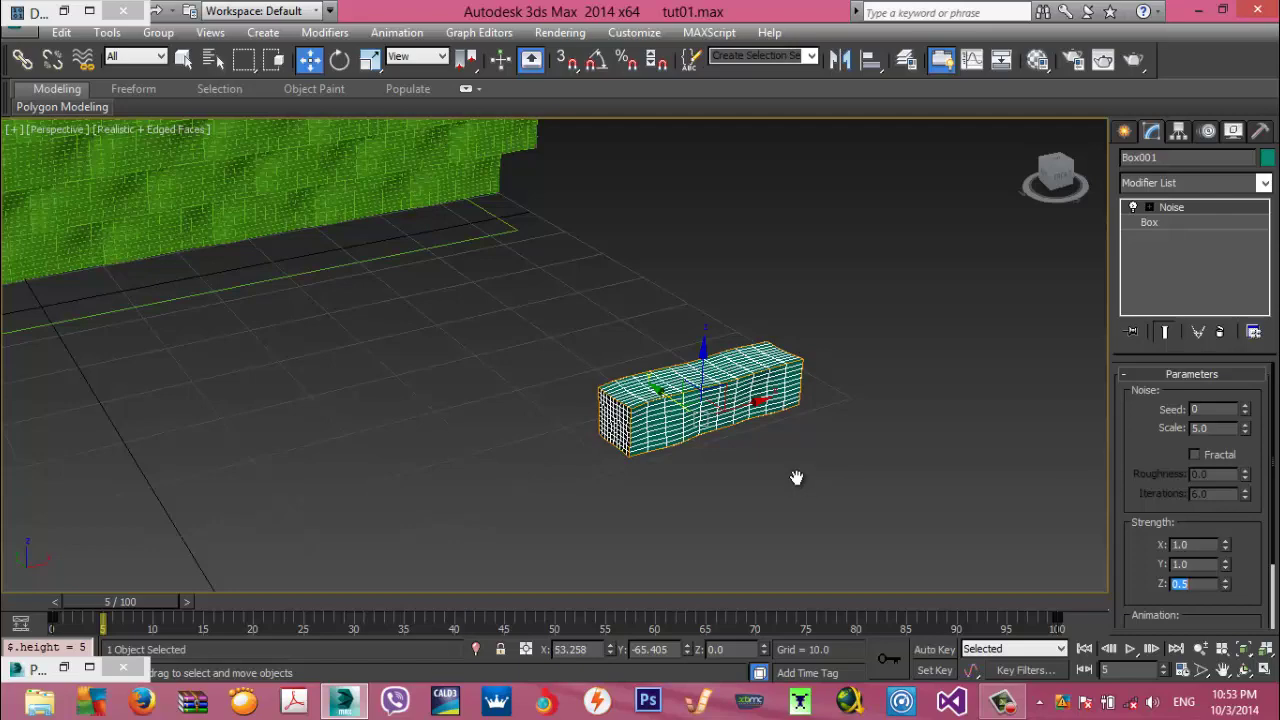
left_click(796, 477)
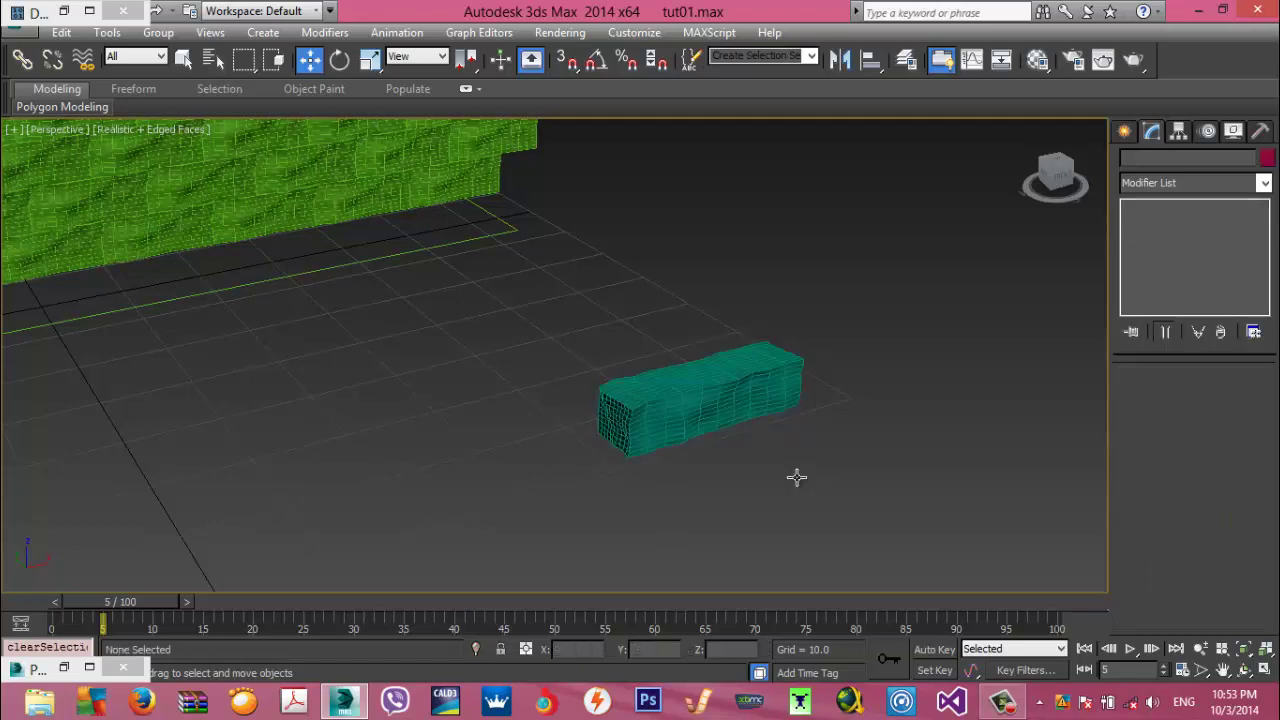
Turn off edged faces in the perspective viewport and examine the noisy brick wall in plain realistic shading
mouse_move(796, 477)
middle_mouse_down()
mouse_move(826, 482)
mouse_move(850, 522)
middle_mouse_up()
left_click(113, 133)
left_click(174, 213)
scroll(797, 478, "down", 3)
middle_click_drag(797, 478, 990, 592)
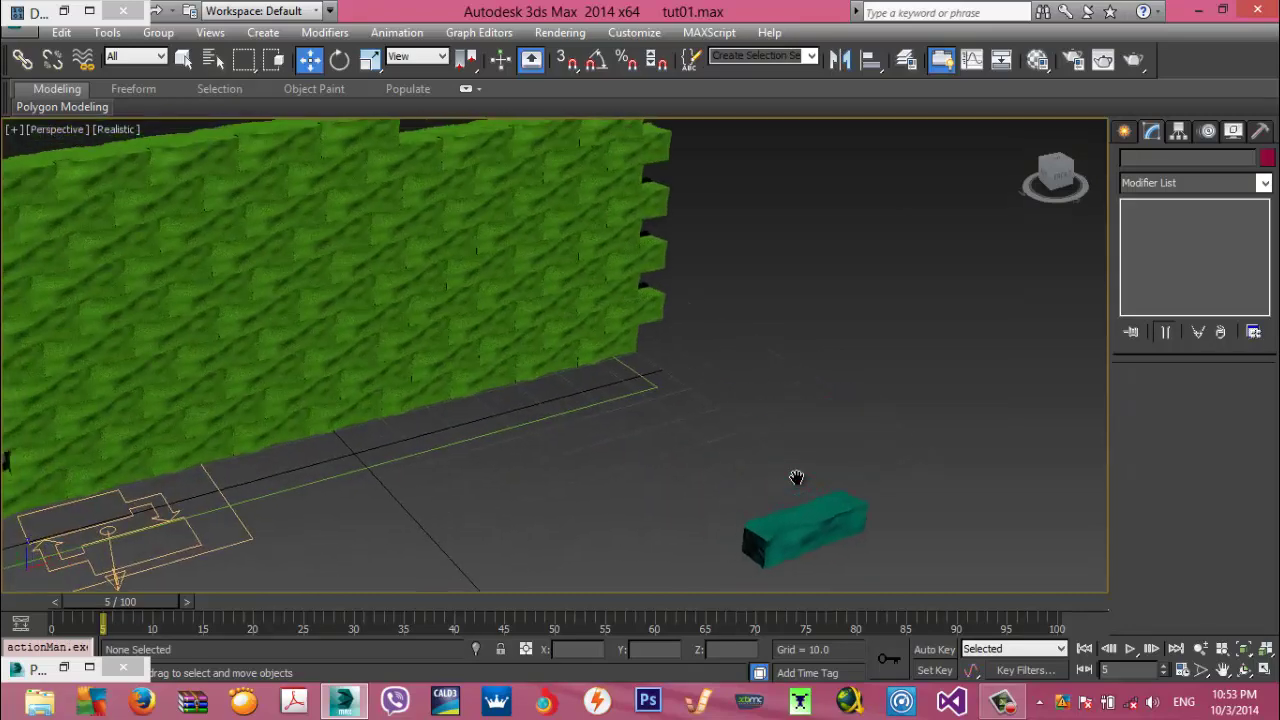
scroll(796, 477, "down", 6)
left_click(797, 480)
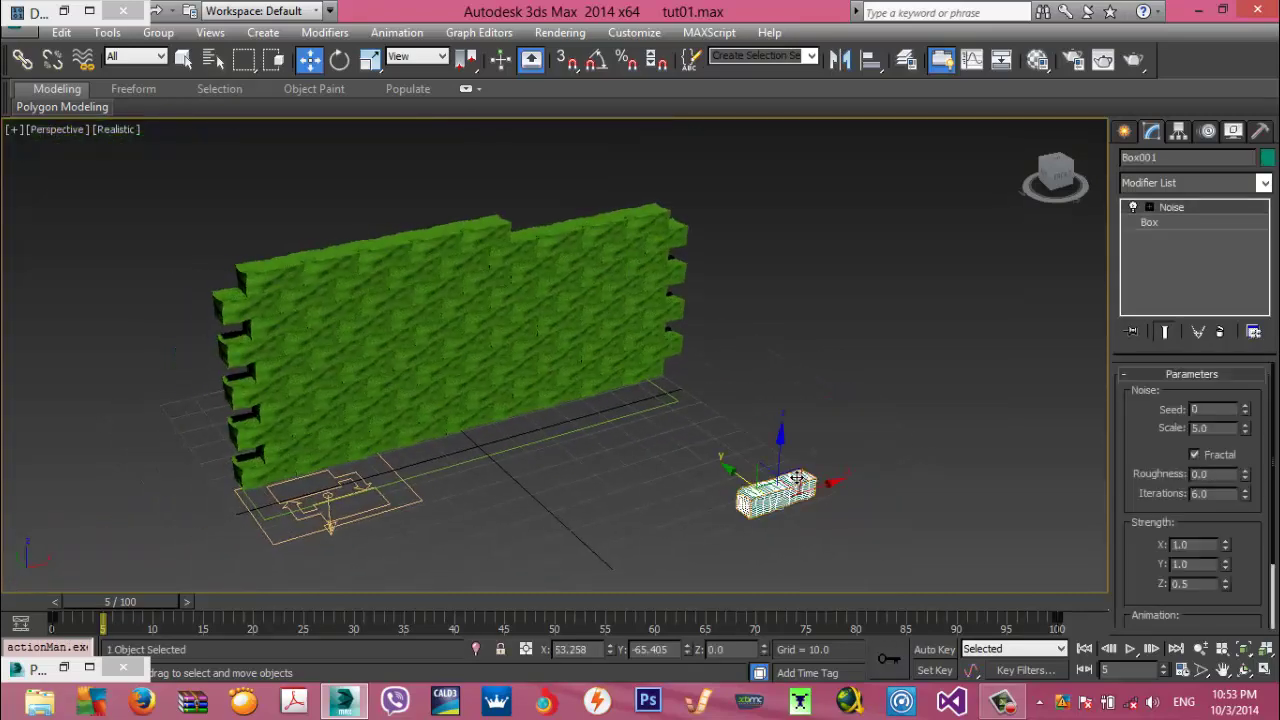
middle_click_drag(797, 478, 818, 509)
left_click(797, 479)
scroll(797, 479, "up", 4)
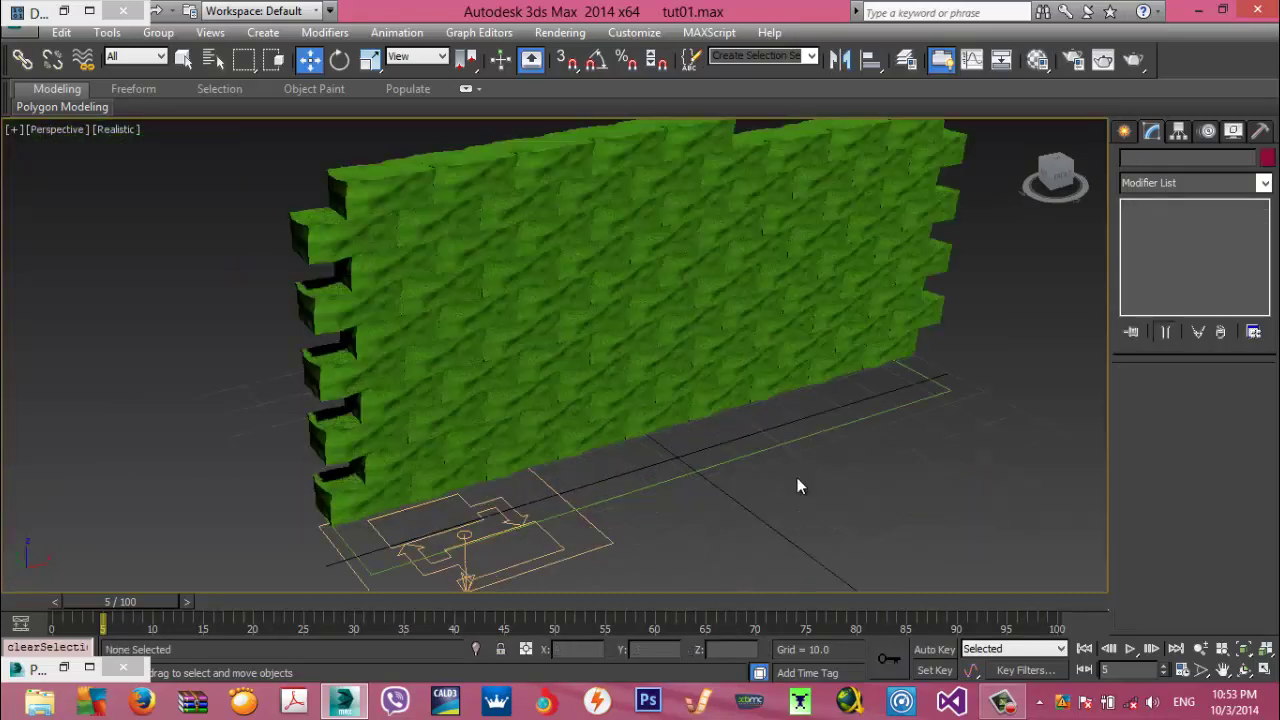
scroll(797, 486, "down", 4)
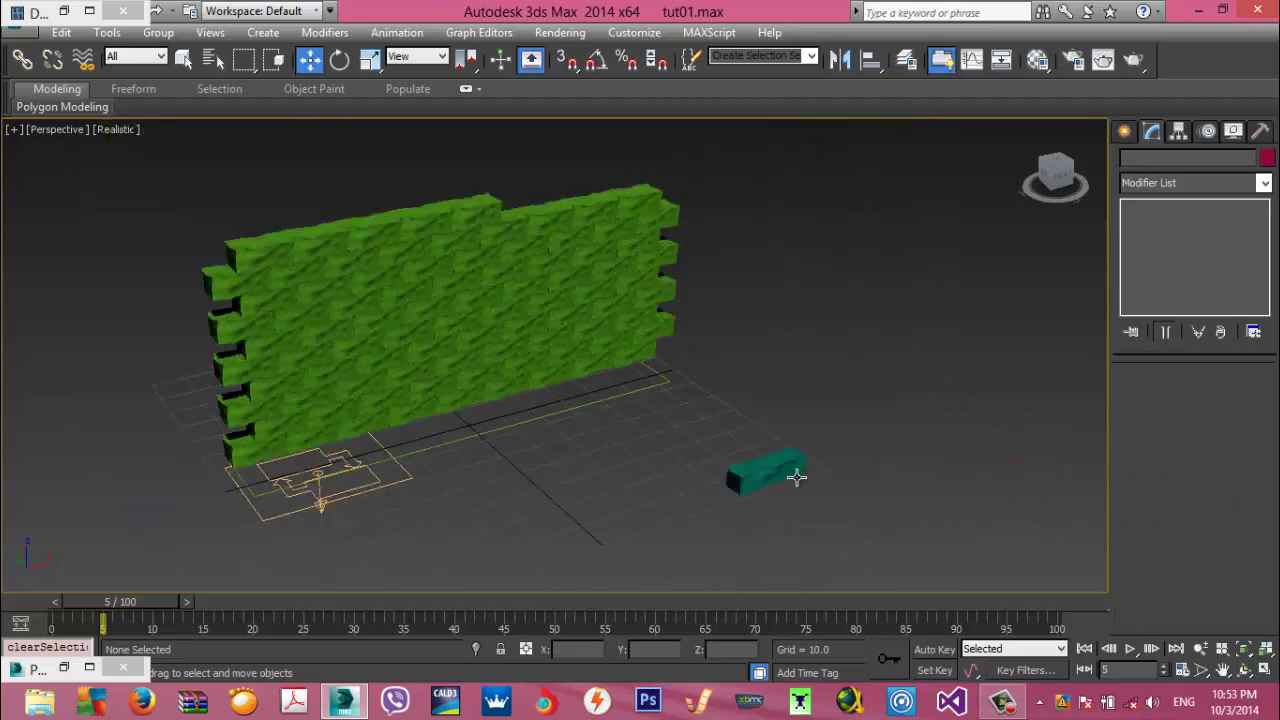
Select the source box, set its Noise seed to 4, and clear the selection
left_click(796, 477)
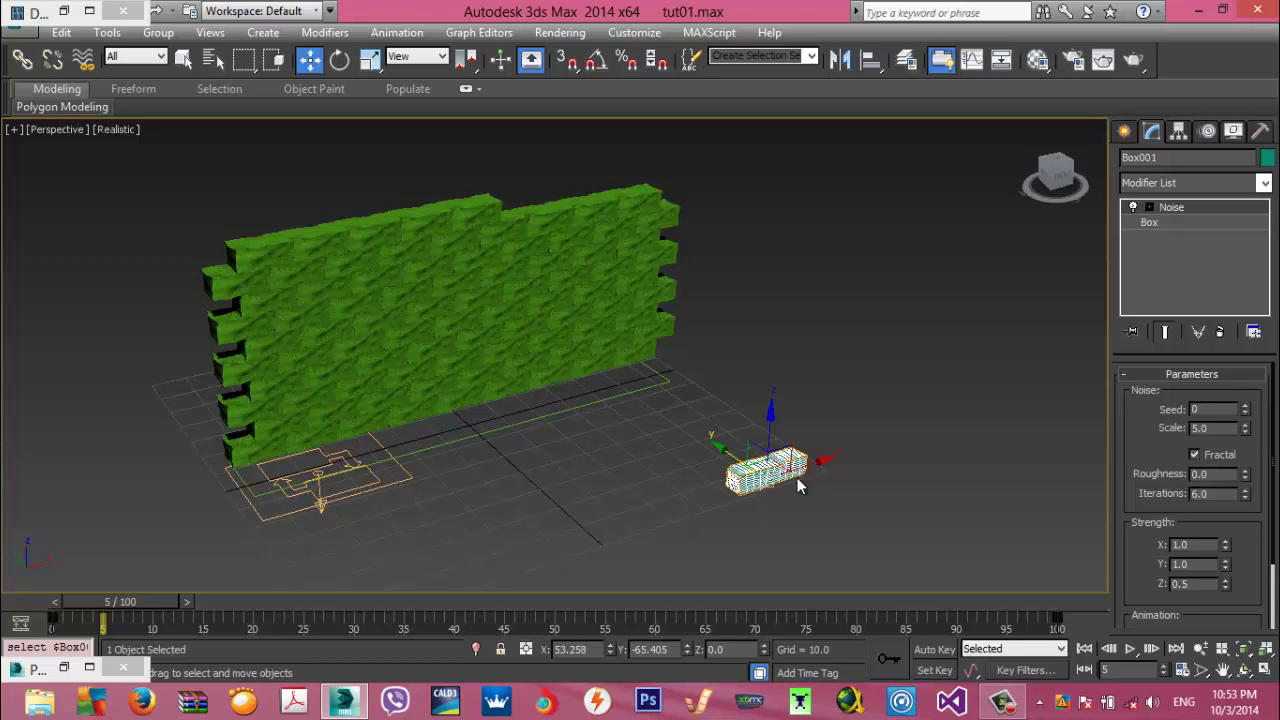
key("Up")
key("Up")
key("Up")
key("Up")
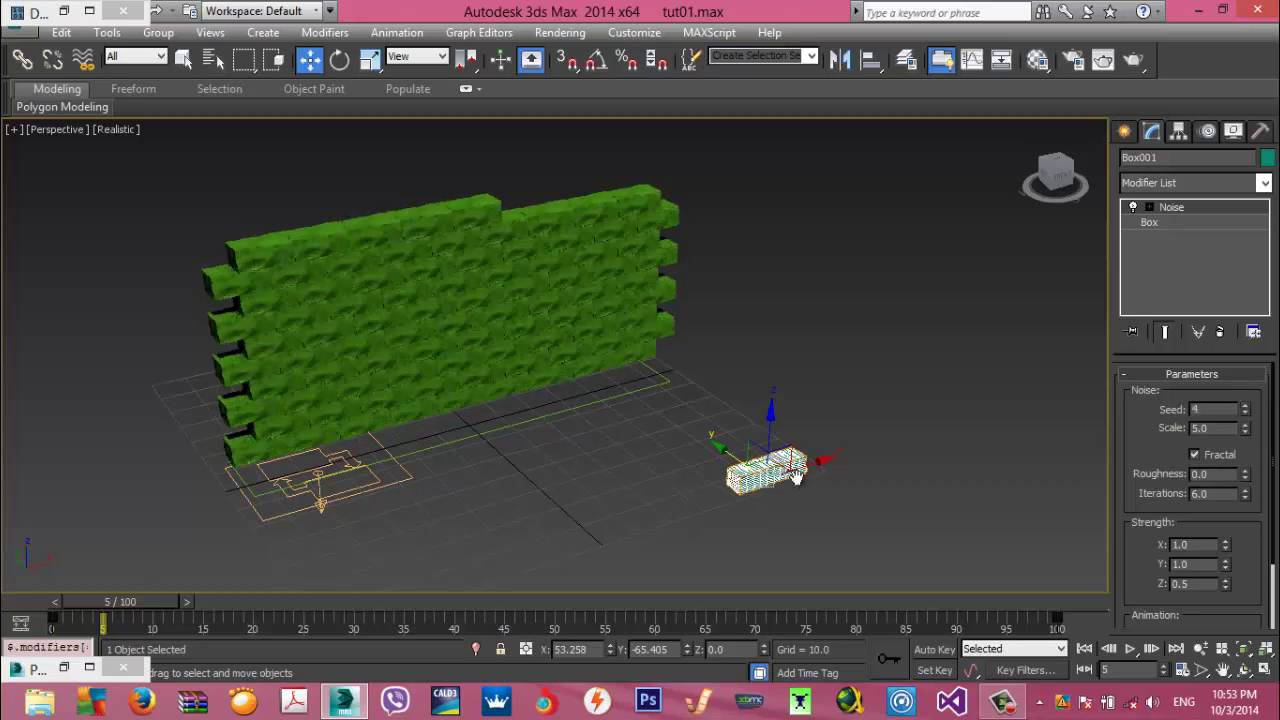
middle_click_drag(796, 477, 822, 493)
key("ctrl+d")
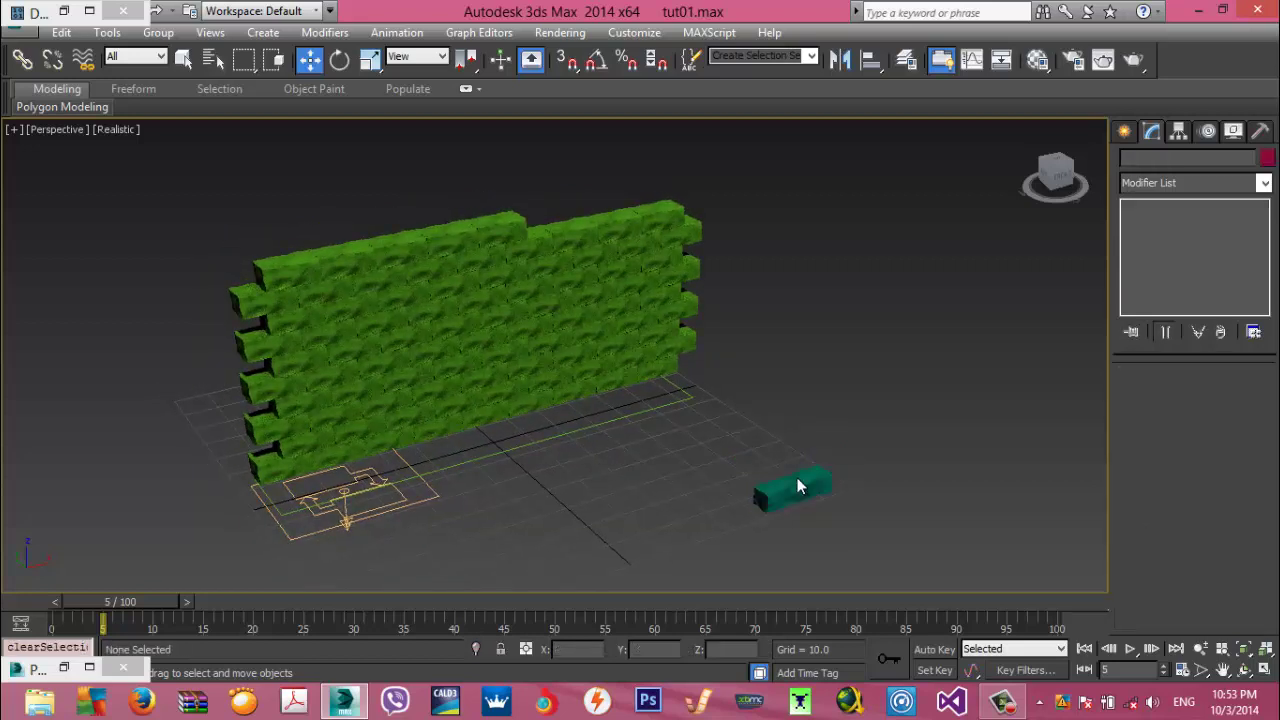
Reopen Particle View, edit the data flow of Data Icon 001, and maximize the data flow editor
key("6")
left_click_drag(470, 285, 470, 474)
left_click(502, 208)
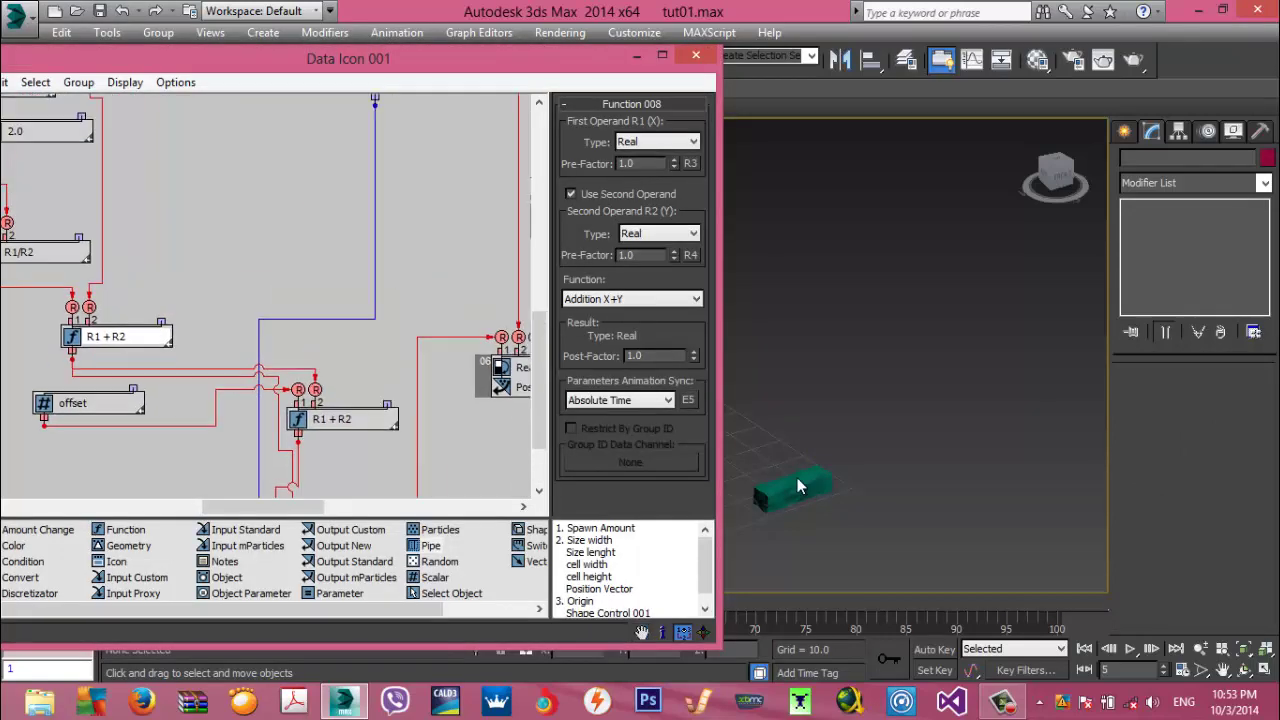
left_click(662, 55)
Select Shape Control in the shape group and add the Noise modifier's Seed as a parameter controller
mouse_move(640, 80)
middle_mouse_down()
mouse_move(608, 277)
mouse_move(608, 417)
mouse_move(532, 556)
middle_mouse_up()
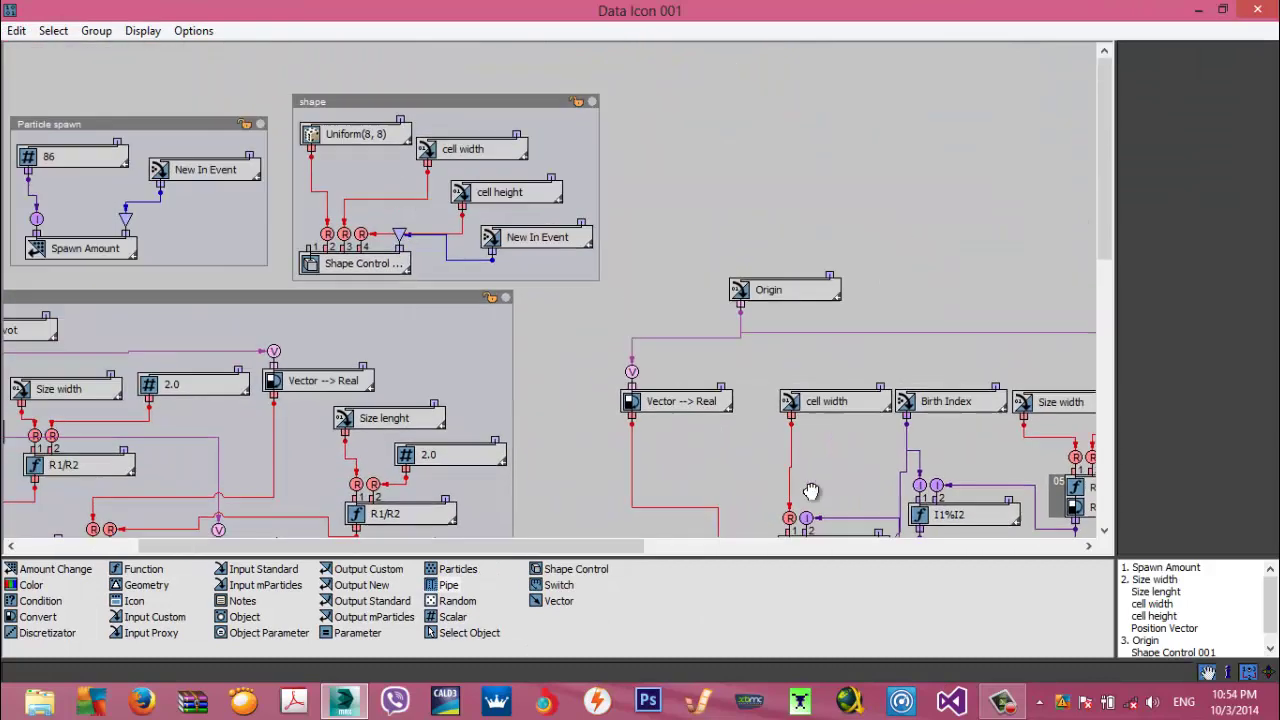
left_click(490, 101)
left_click(420, 263)
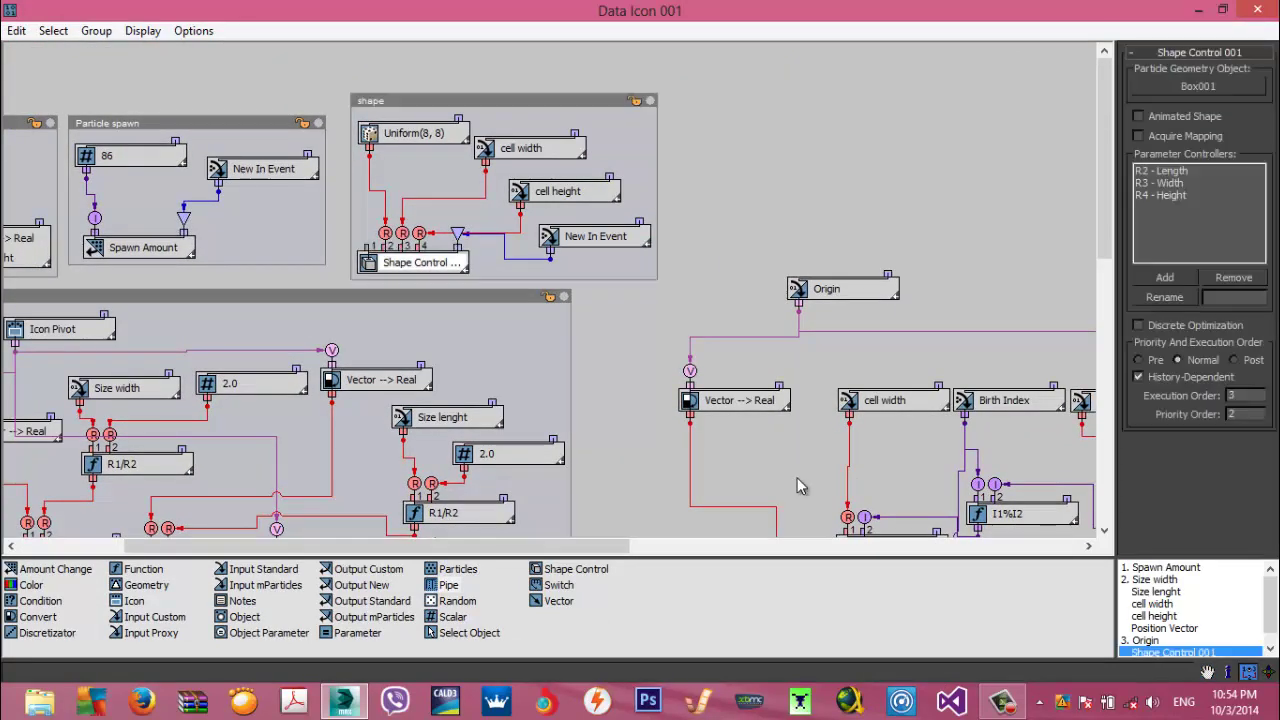
left_click(1165, 278)
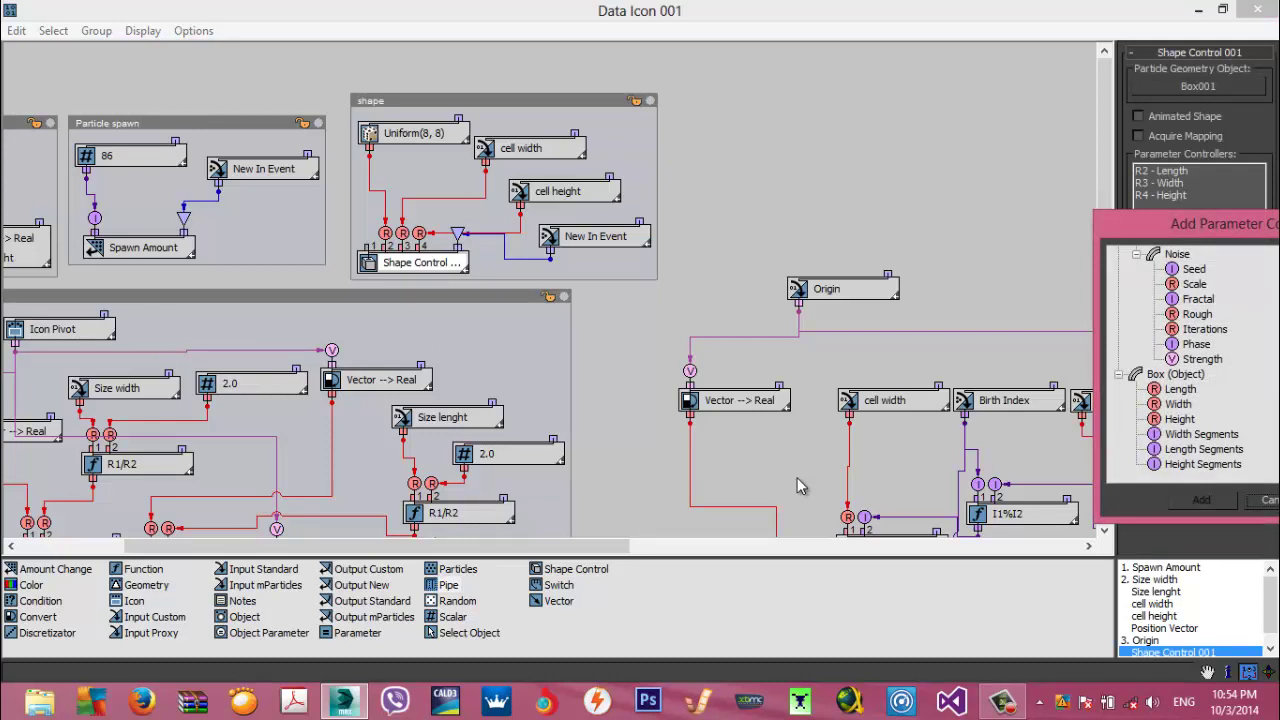
left_click(1194, 269)
left_click(1201, 500)
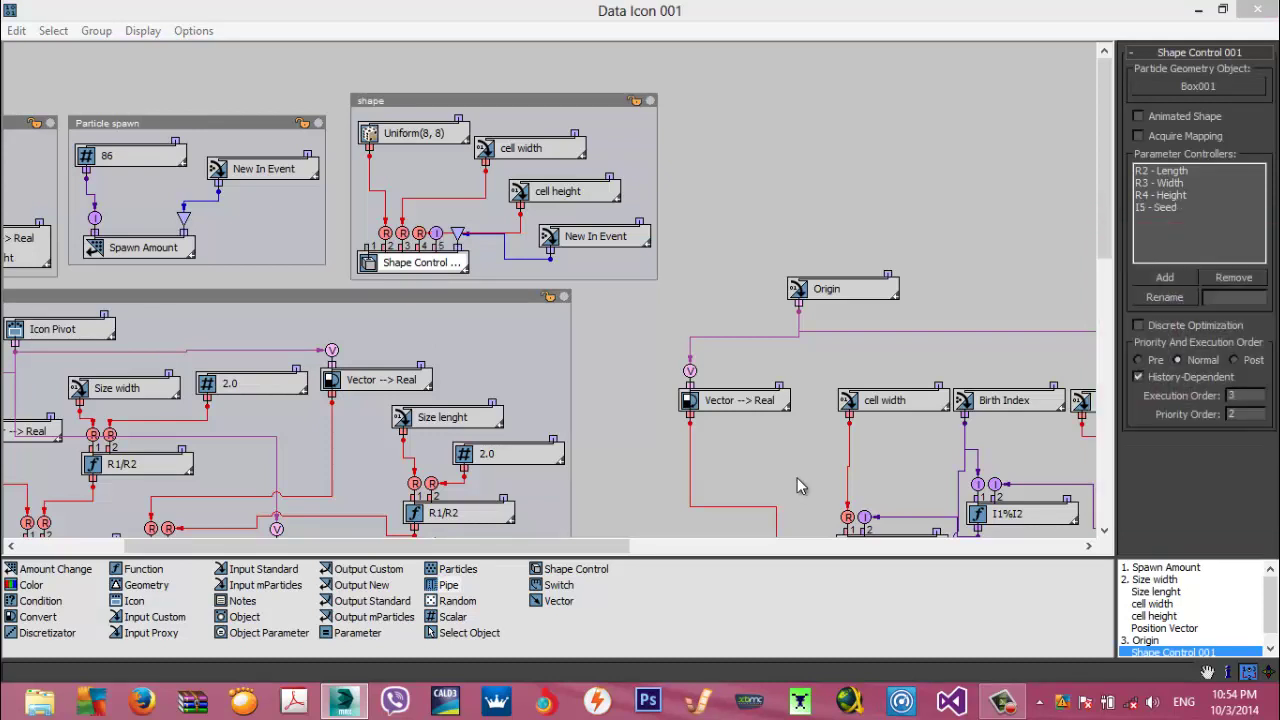
Add a Random node to the shape group with Uniform distribution from 1 to 1000, placed above the cell height node
left_click_drag(457, 601, 646, 157)
left_click(648, 158)
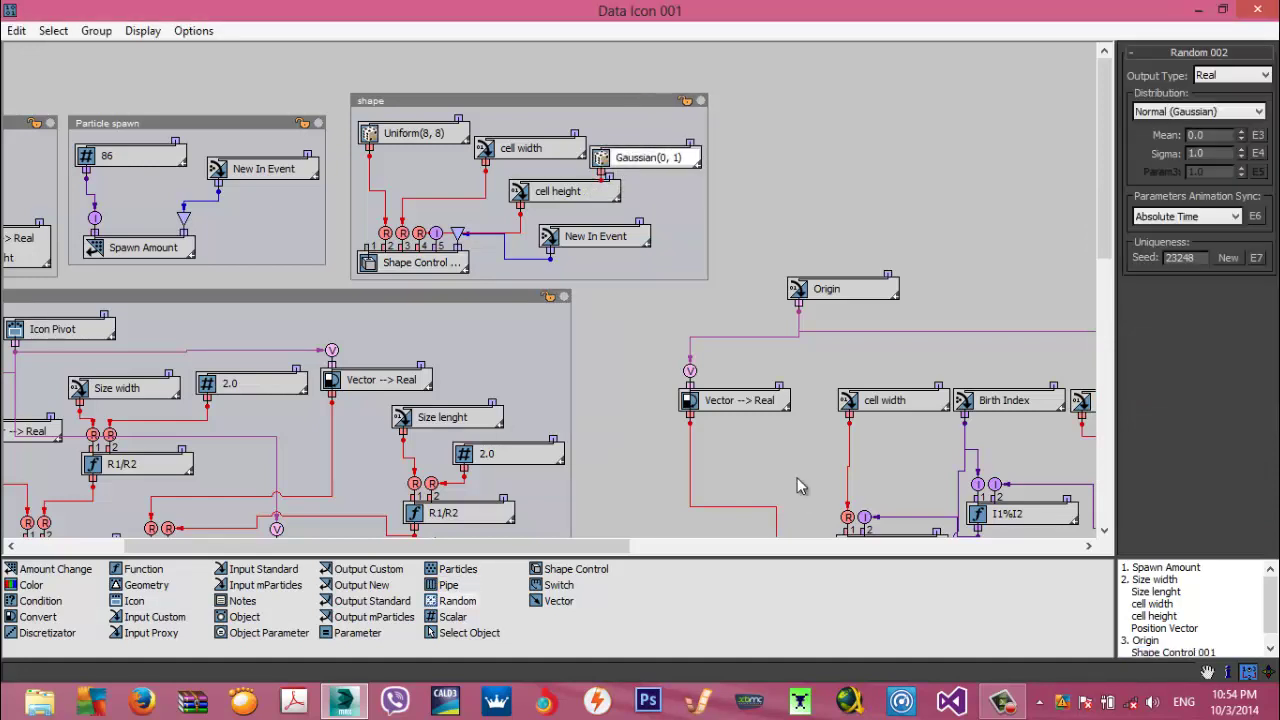
left_click(1199, 112)
left_click(1160, 226)
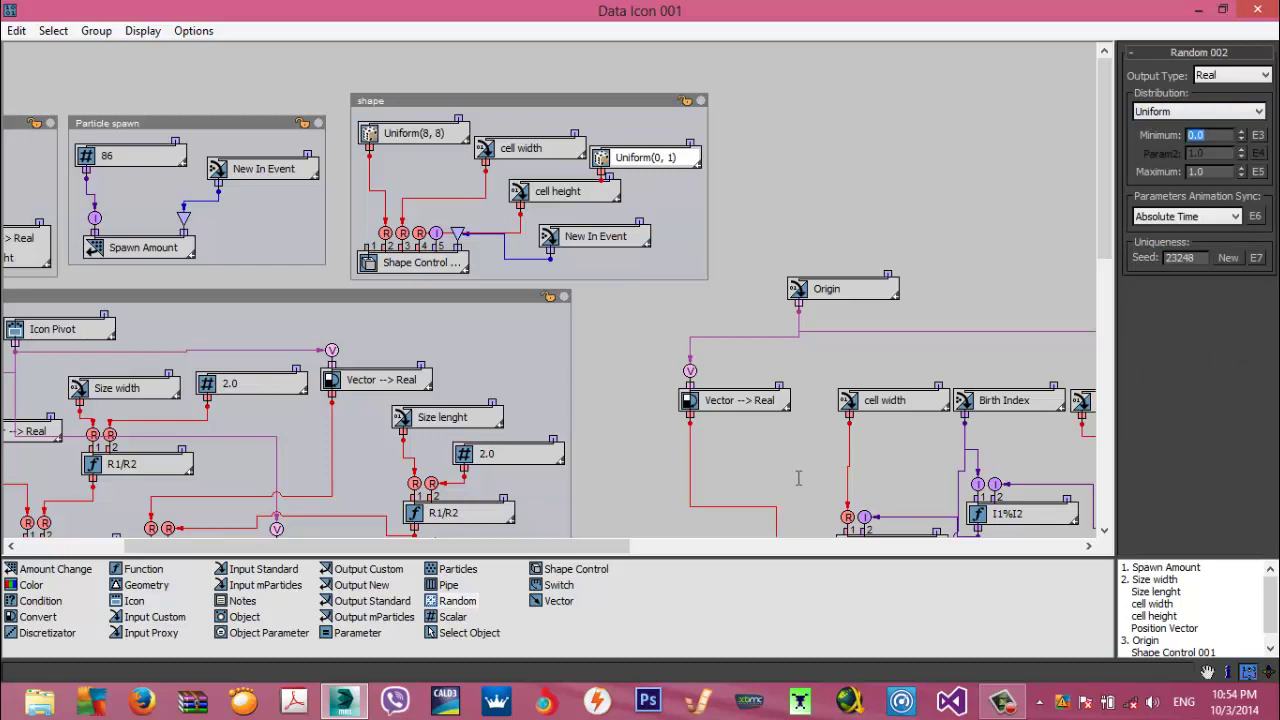
type("1")
type("1000")
key("Return")
left_click_drag(654, 157, 667, 130)
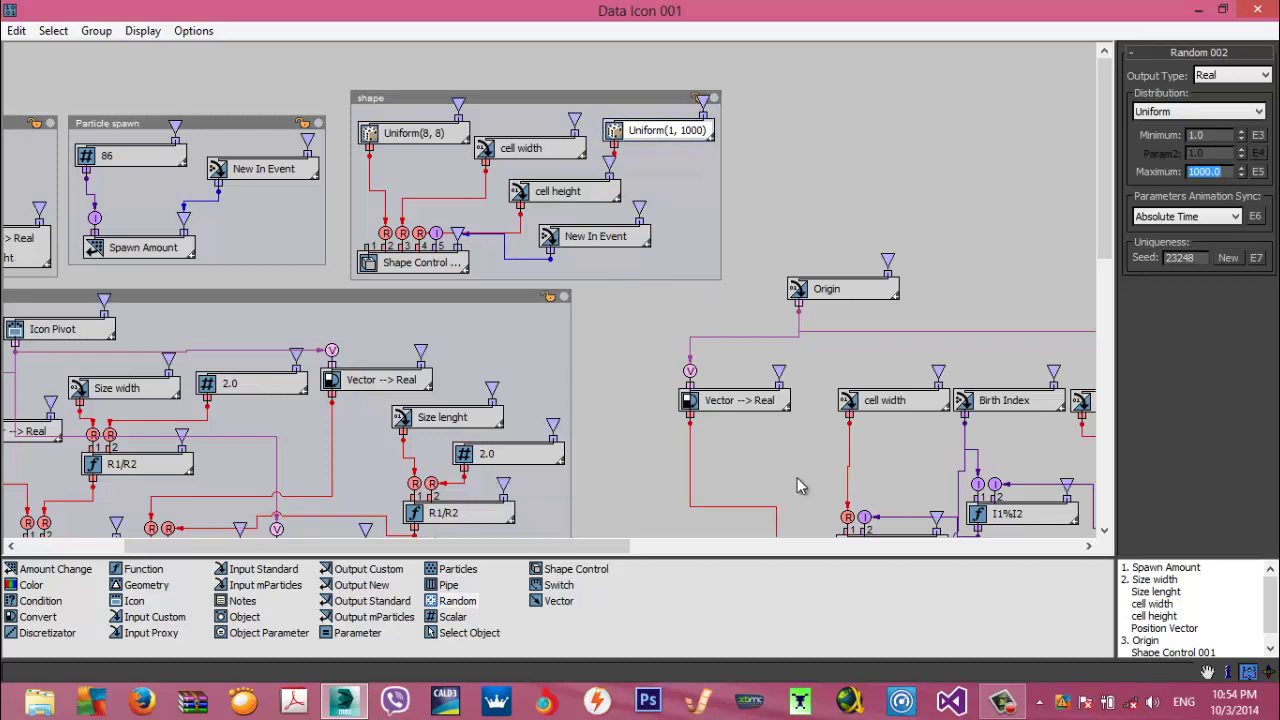
Switch the new Random node to Integer output with Uniform Discrete distribution and a maximum of 1000
left_click(1232, 75)
key("Up")
key("Return")
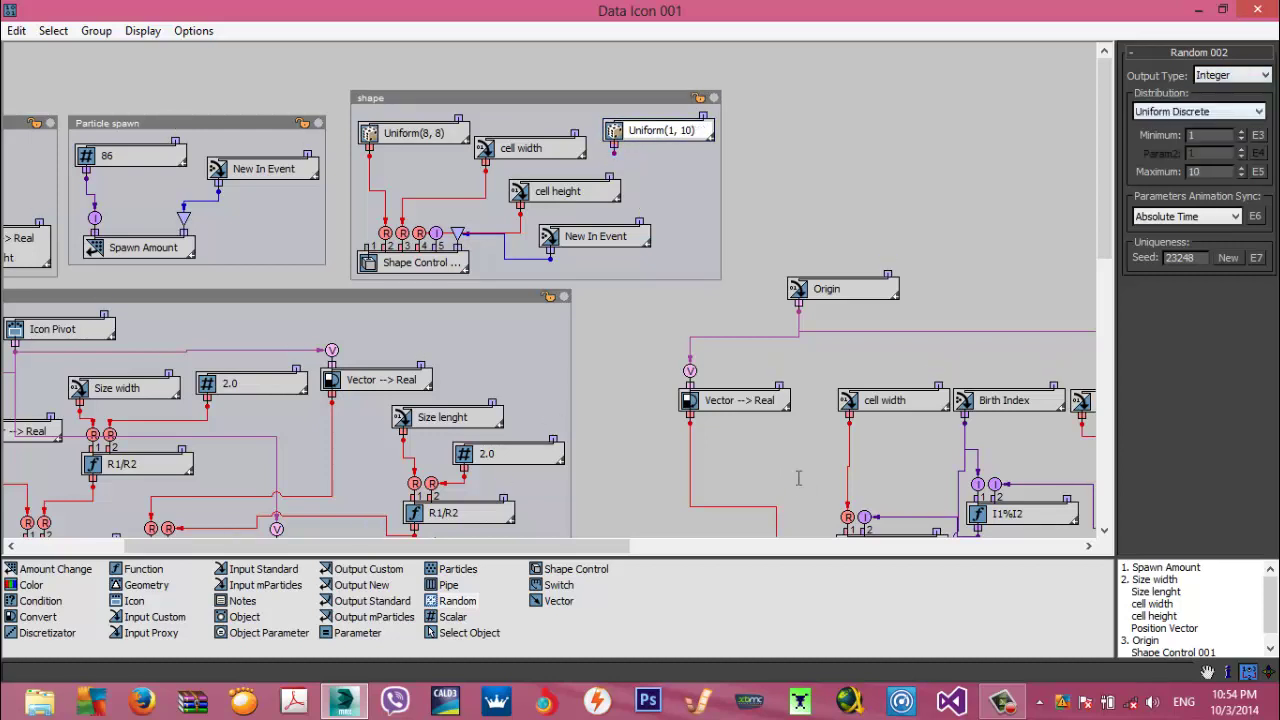
type("00")
key("Return")
Wire the Random node's output into Shape Control's Seed input, minimize the data flow editor, and examine the wall up close
left_click_drag(614, 152, 612, 156)
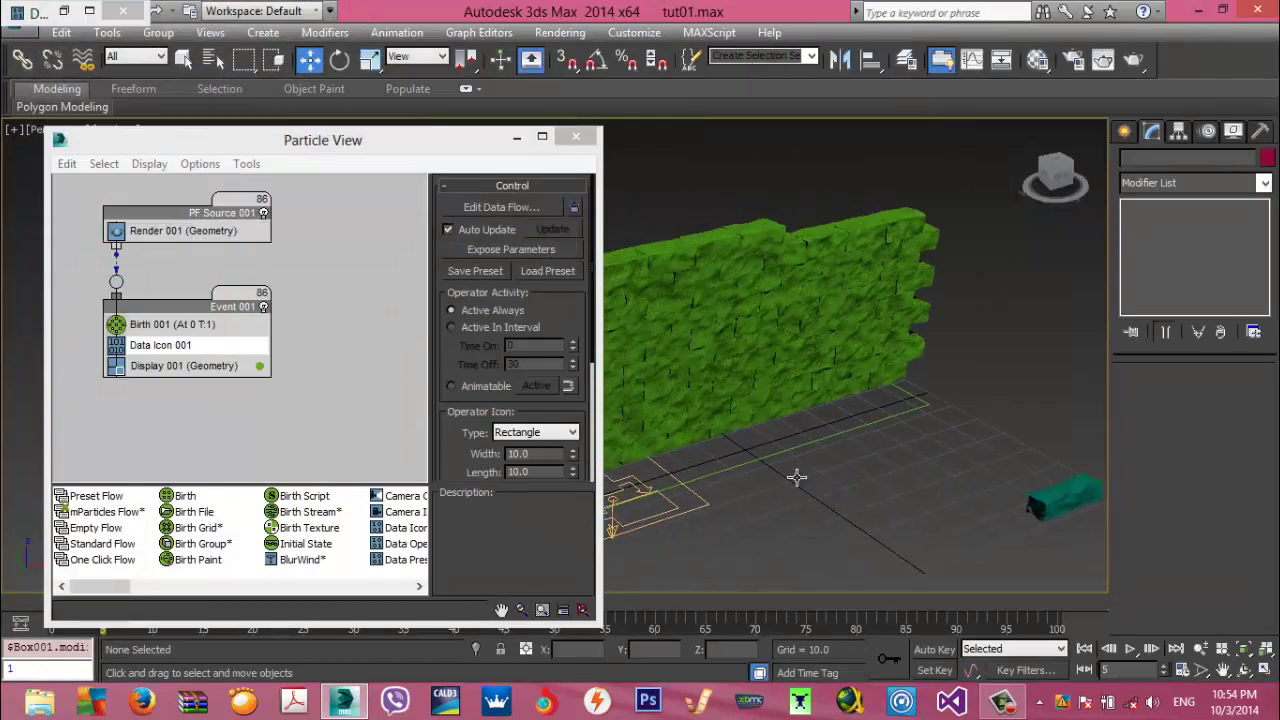
middle_click_drag(797, 478, 888, 460)
scroll(797, 478, "up", 4)
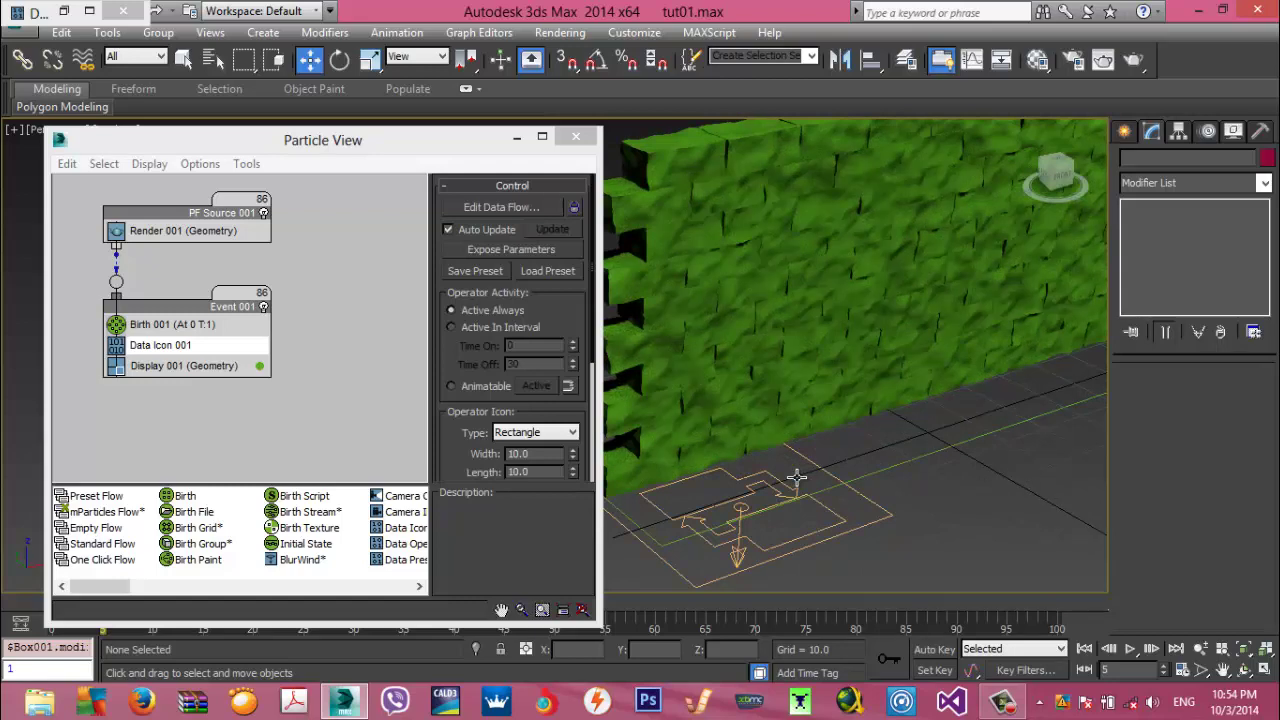
Set the Noise modifier's Y strength to 0.5 on the source brick box, minimize Particle View, and deselect the brick
scroll(797, 478, "down", 4)
middle_click_drag(797, 478, 640, 465)
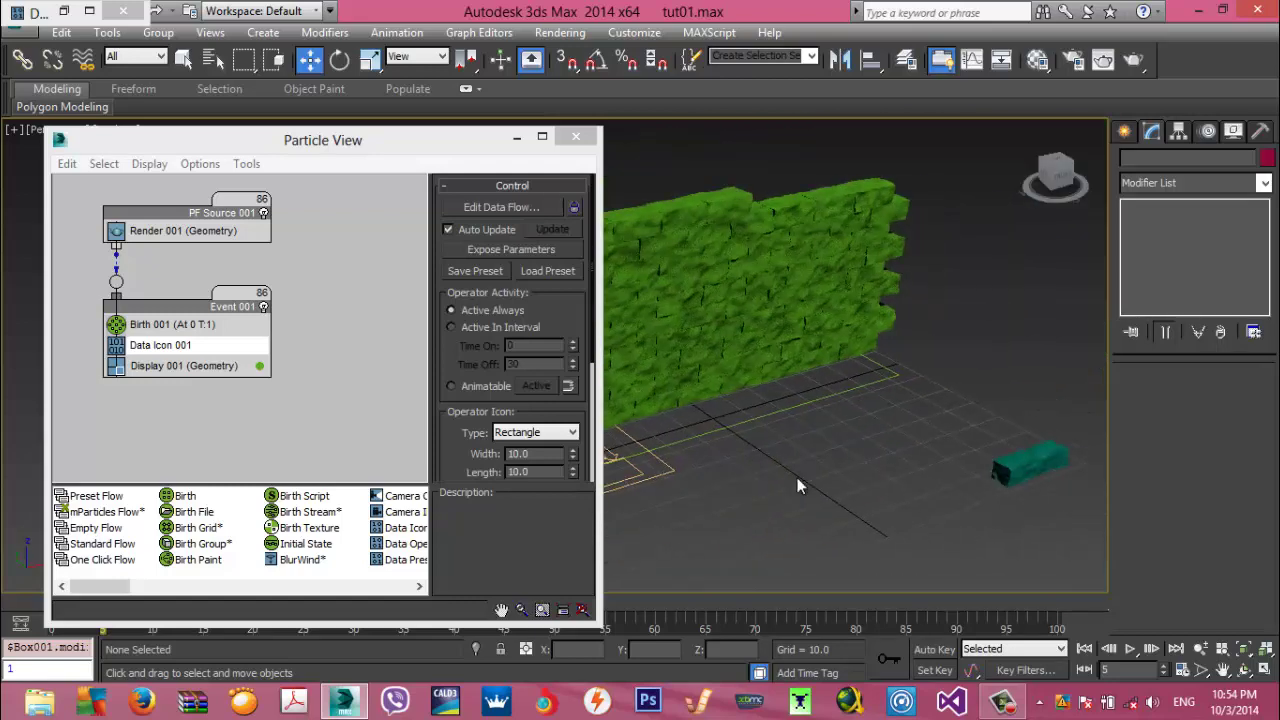
left_click(1031, 464)
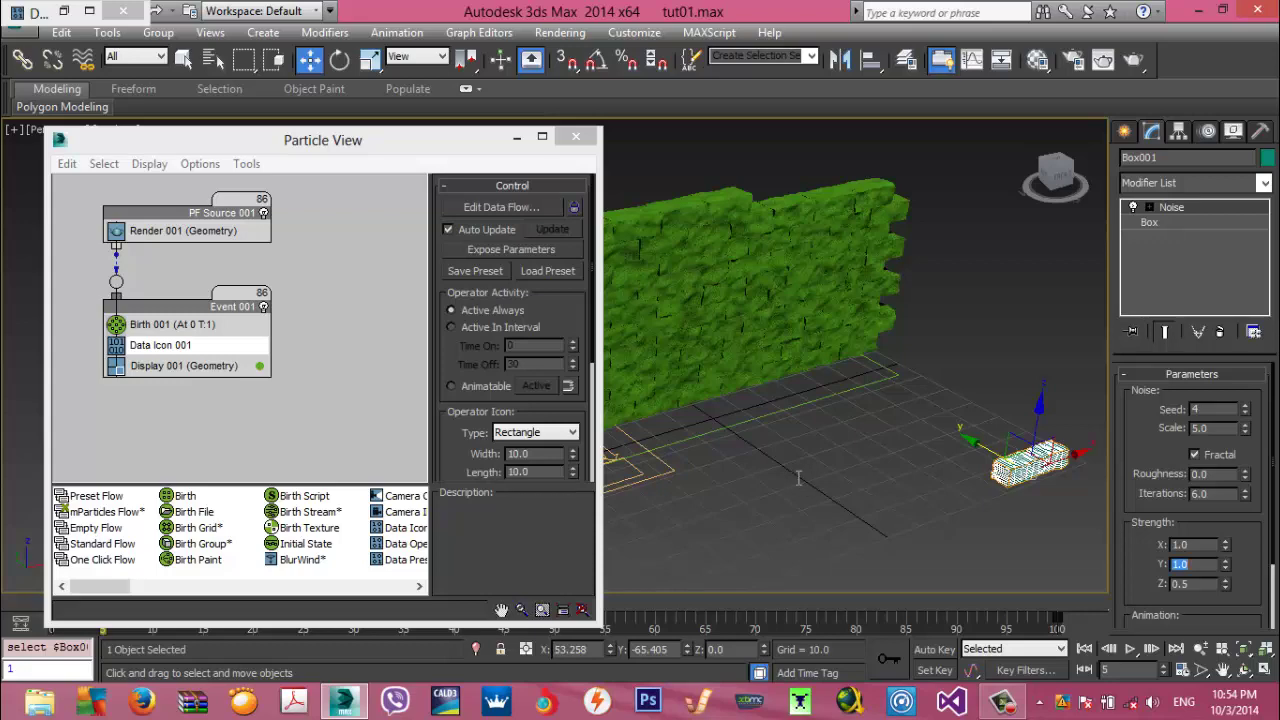
type("0.5")
key("Return")
middle_click_drag(797, 478, 992, 494)
scroll(797, 478, "up", 4)
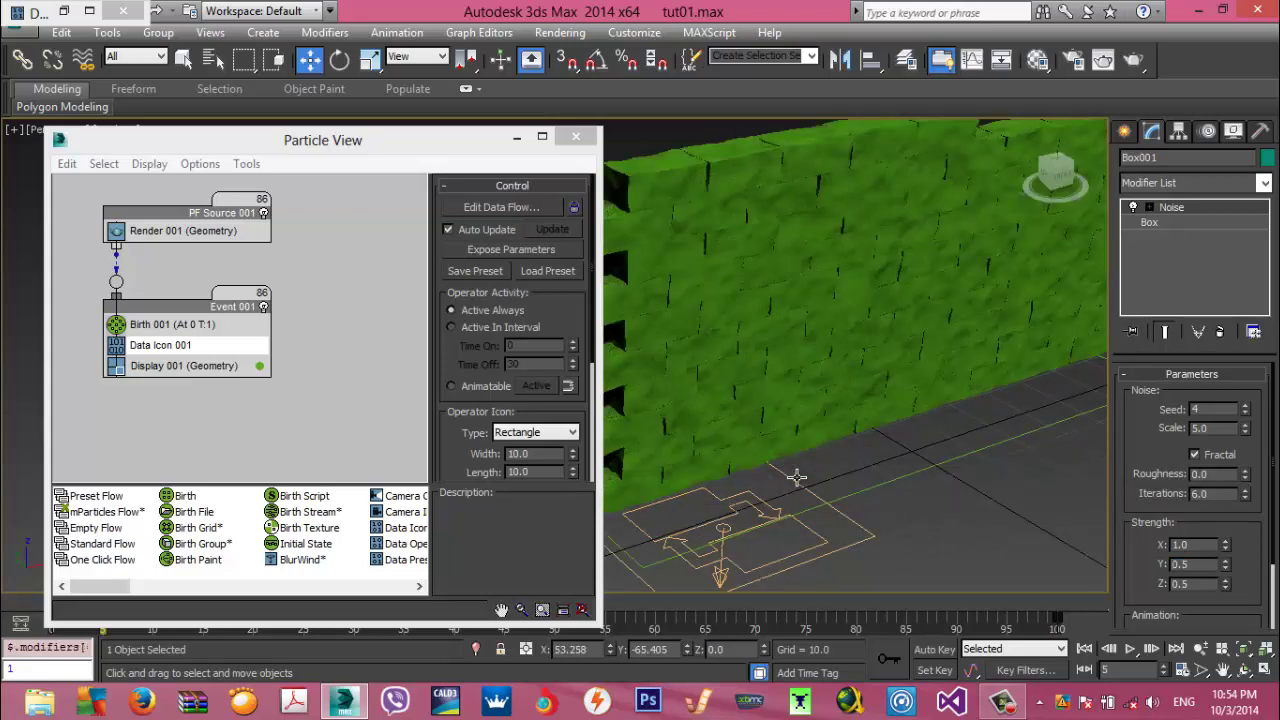
left_click(517, 137)
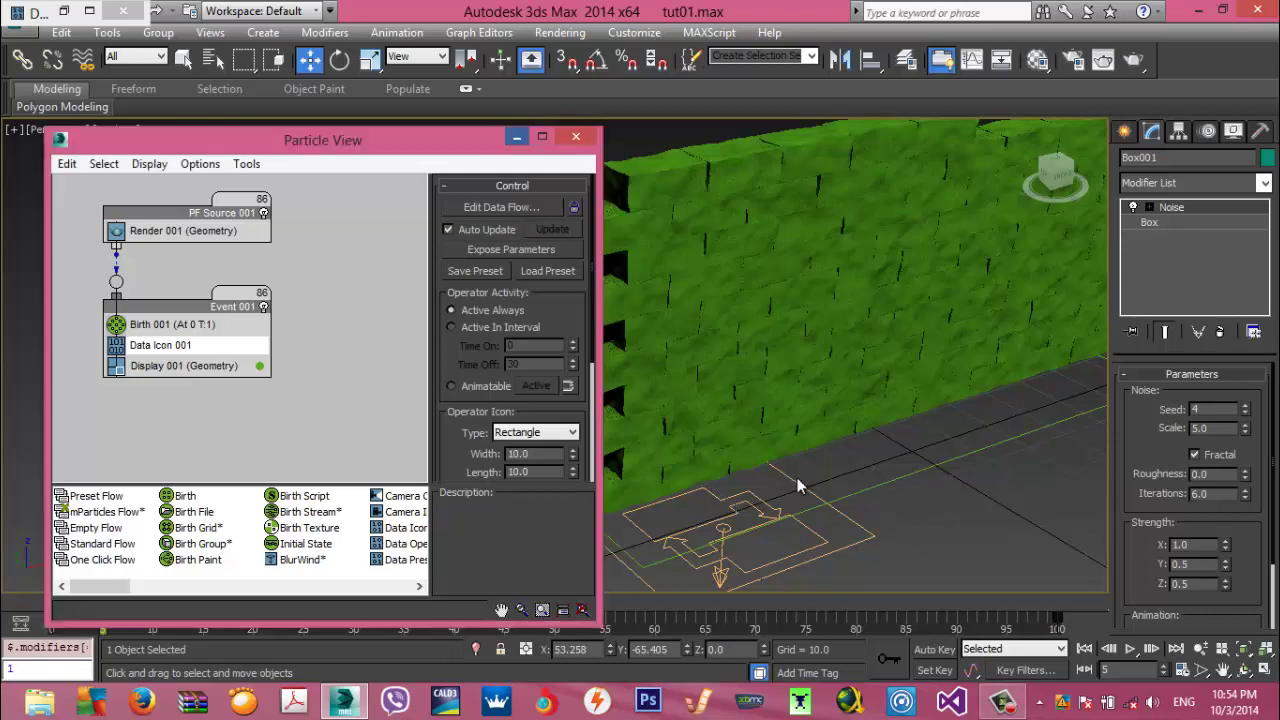
scroll(797, 478, "down", 4)
mouse_move(797, 478)
middle_mouse_down()
mouse_move(720, 468)
mouse_move(797, 483)
middle_mouse_up()
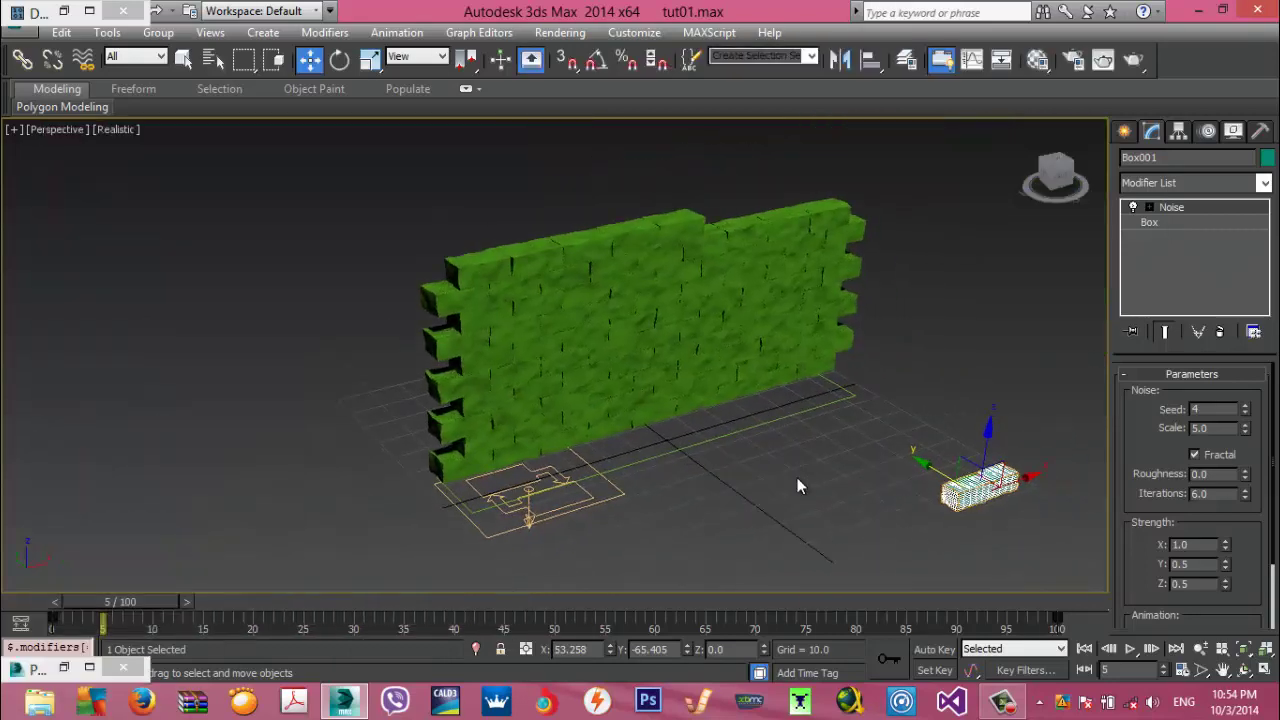
left_click(799, 486)
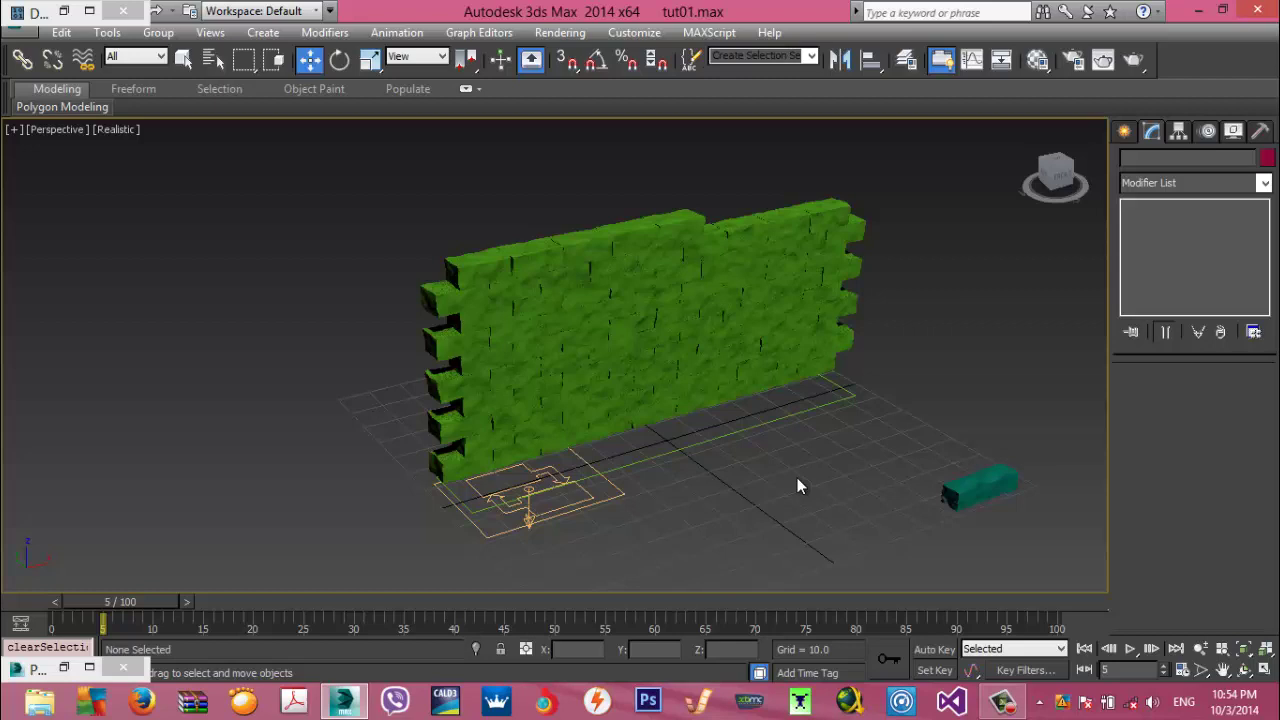
Select the Data Icon helper at the wall's base and stretch it along X to about 3110 percent
left_click(1125, 132)
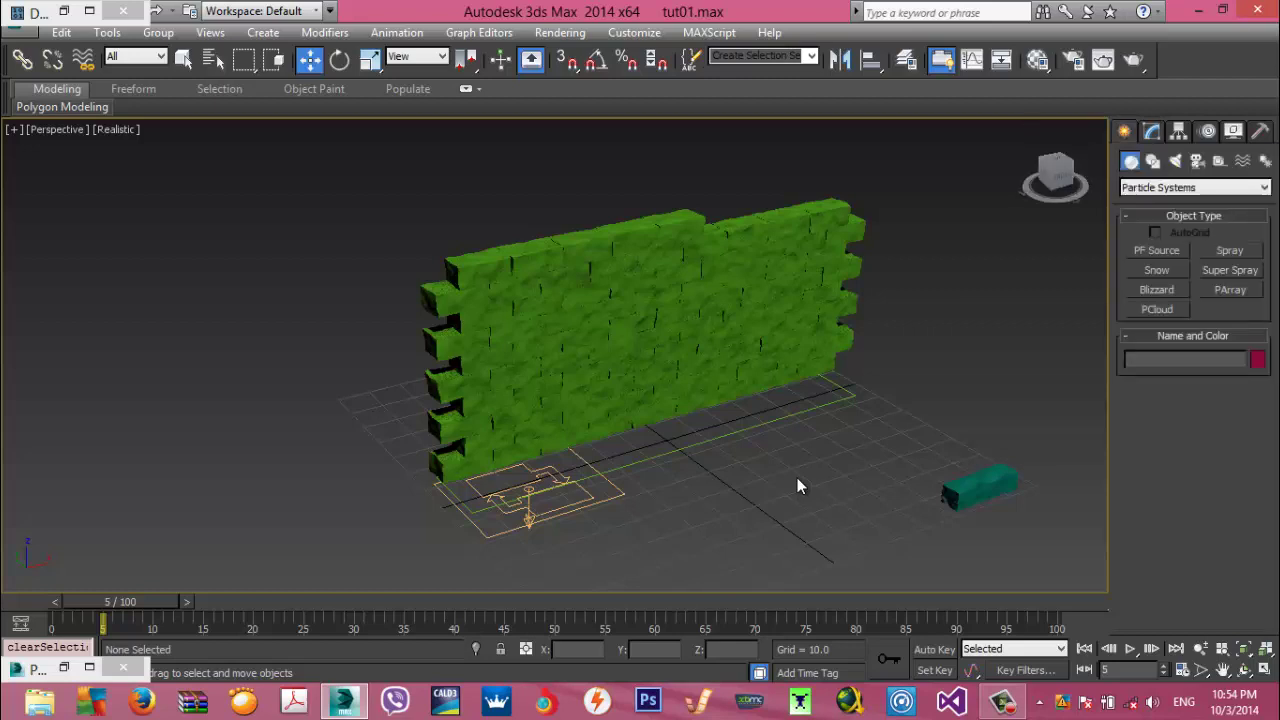
left_click(740, 431)
left_click(580, 508)
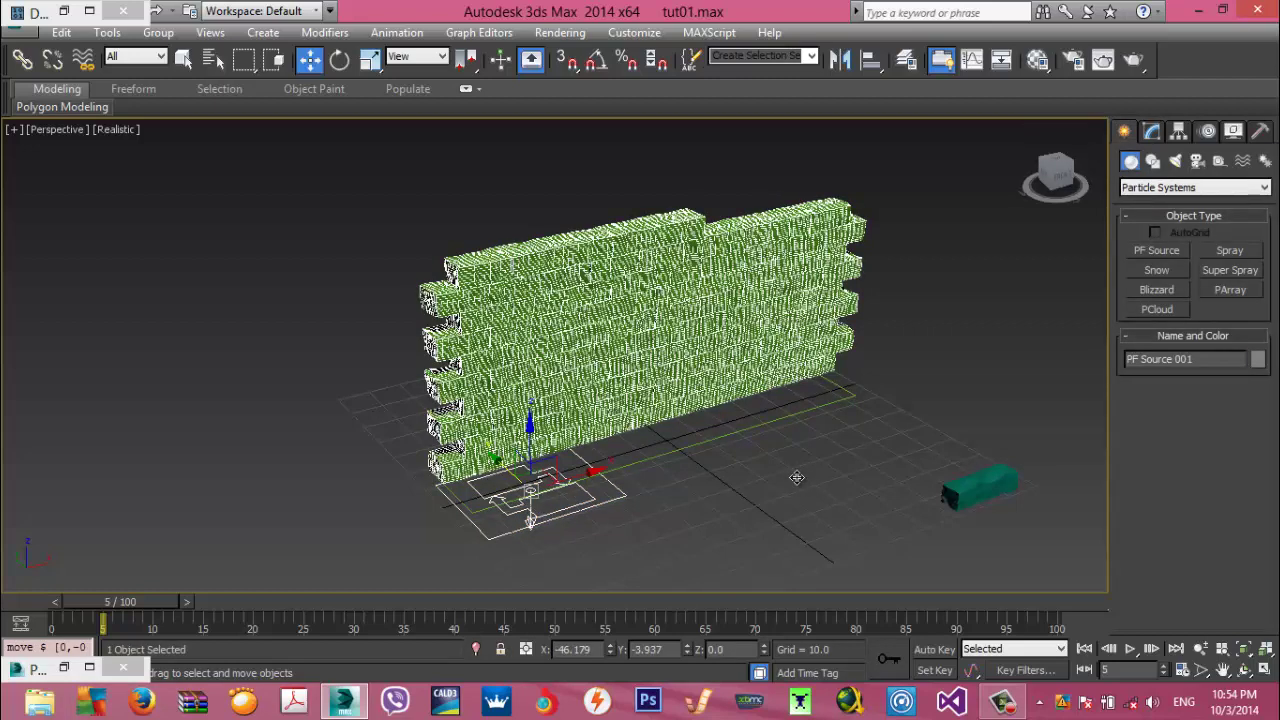
right_click(798, 484)
left_click(690, 461)
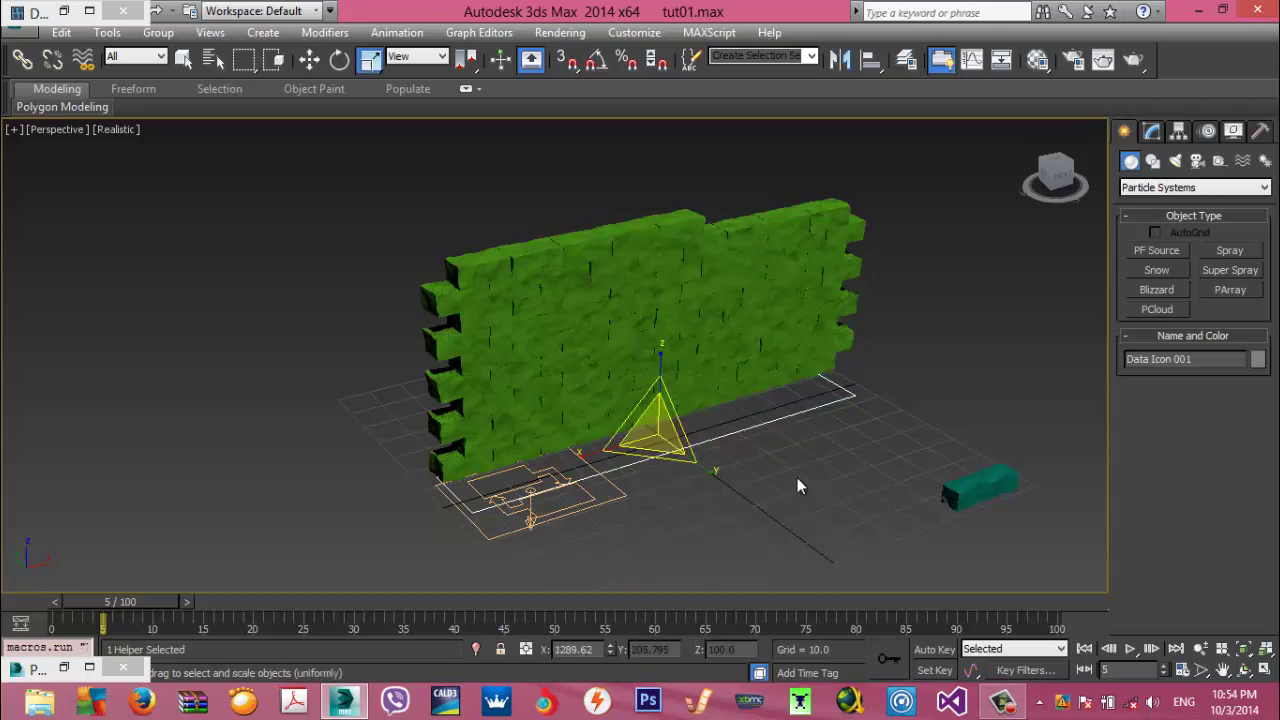
left_click_drag(592, 452, 464, 489)
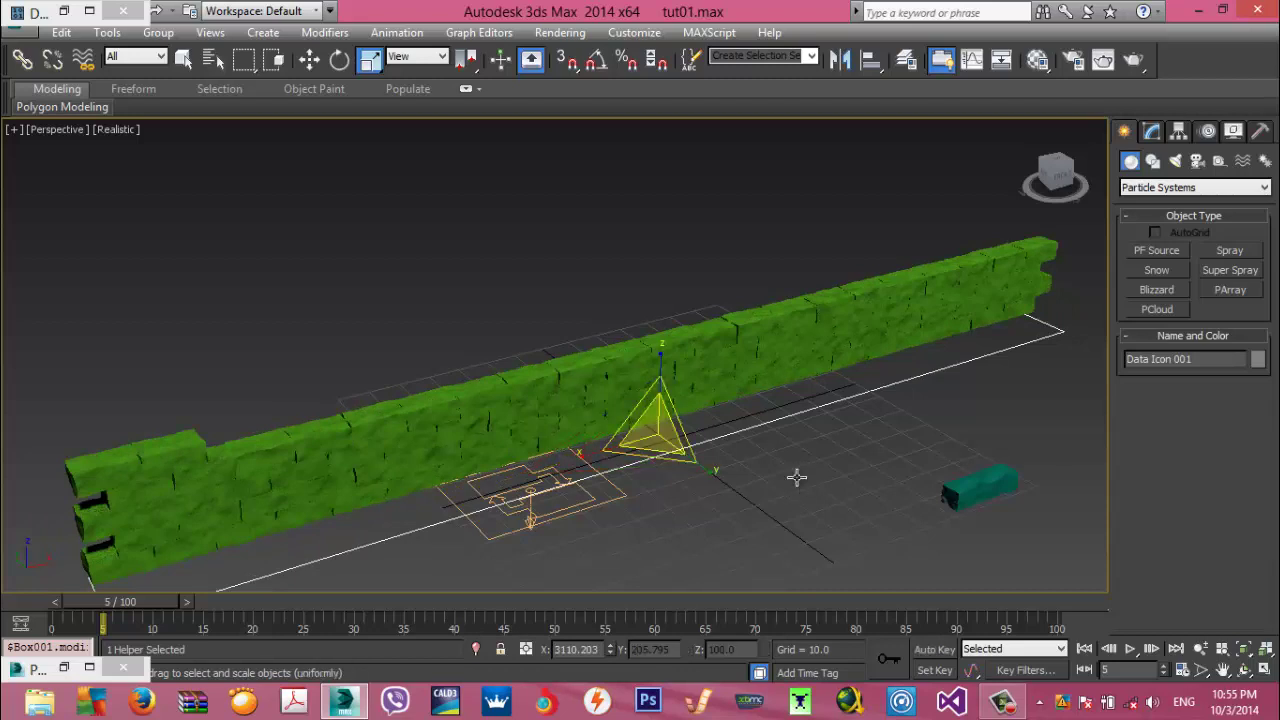
Narrow the Data Icon along X to about 947 percent so the brick rows become shorter and stack higher
key("ctrl+e")
key("ctrl+e")
key("ctrl+e")
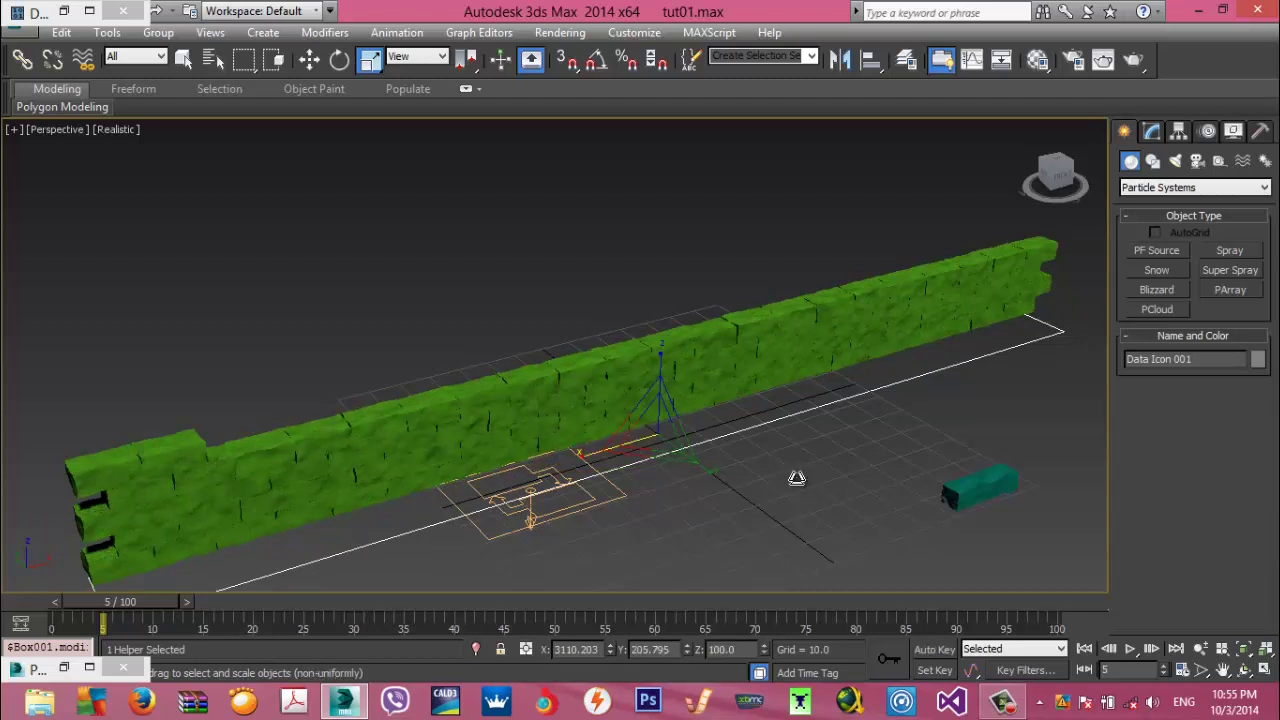
key("ctrl+e")
key("ctrl+e")
key("ctrl+e")
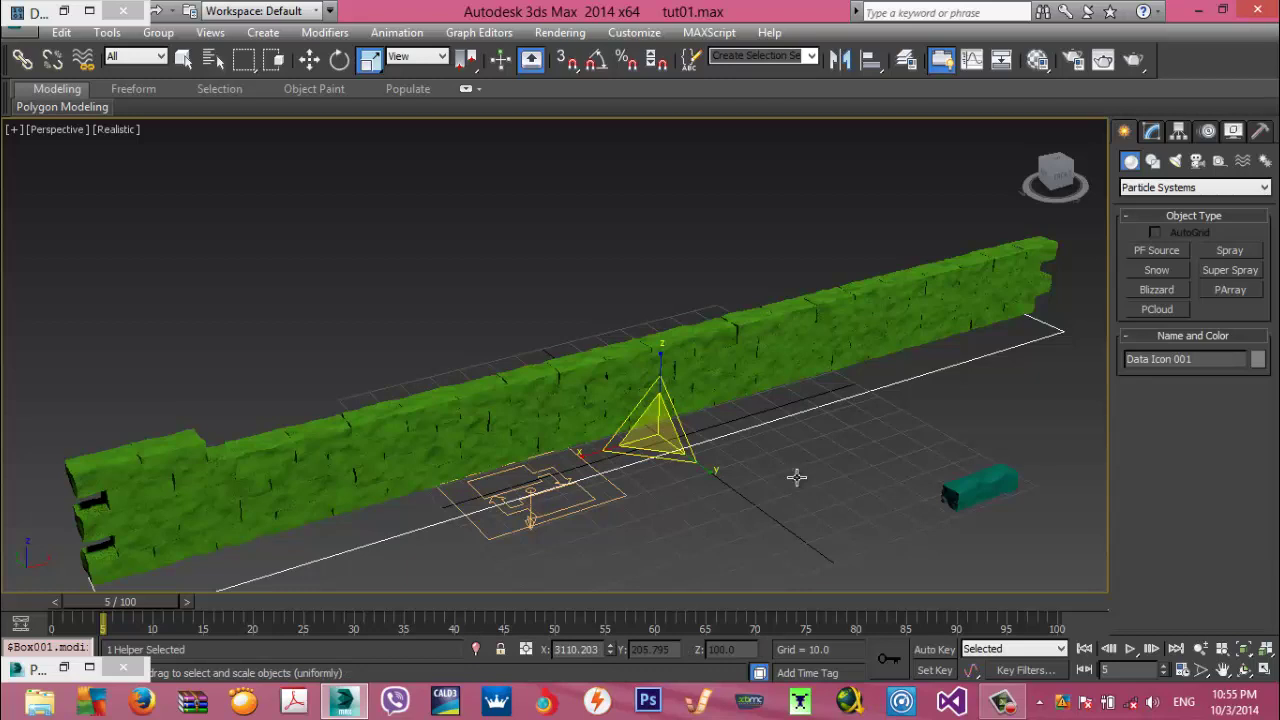
key("ctrl+e")
left_click_drag(797, 478, 797, 478)
middle_click_drag(797, 478, 795, 514)
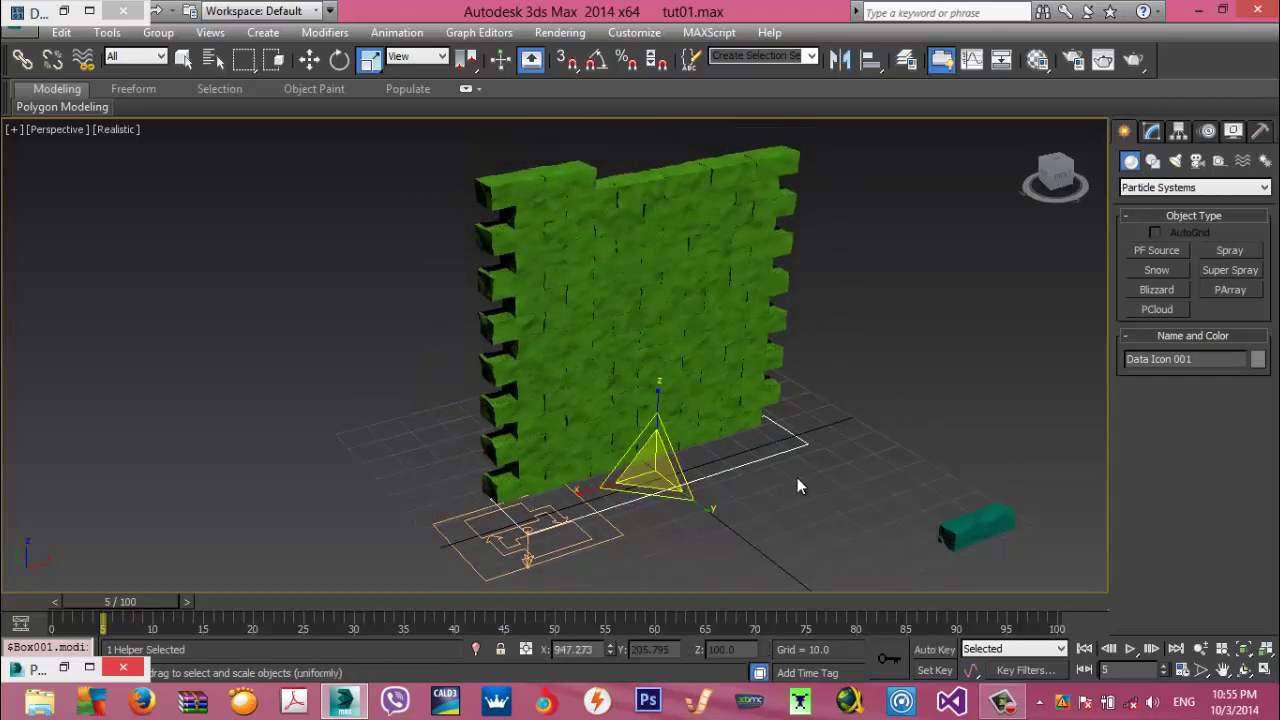
Restore Particle View, set the Data Icon's NumOfBricks to 102, and minimize Particle View again
left_click(64, 667)
key("6")
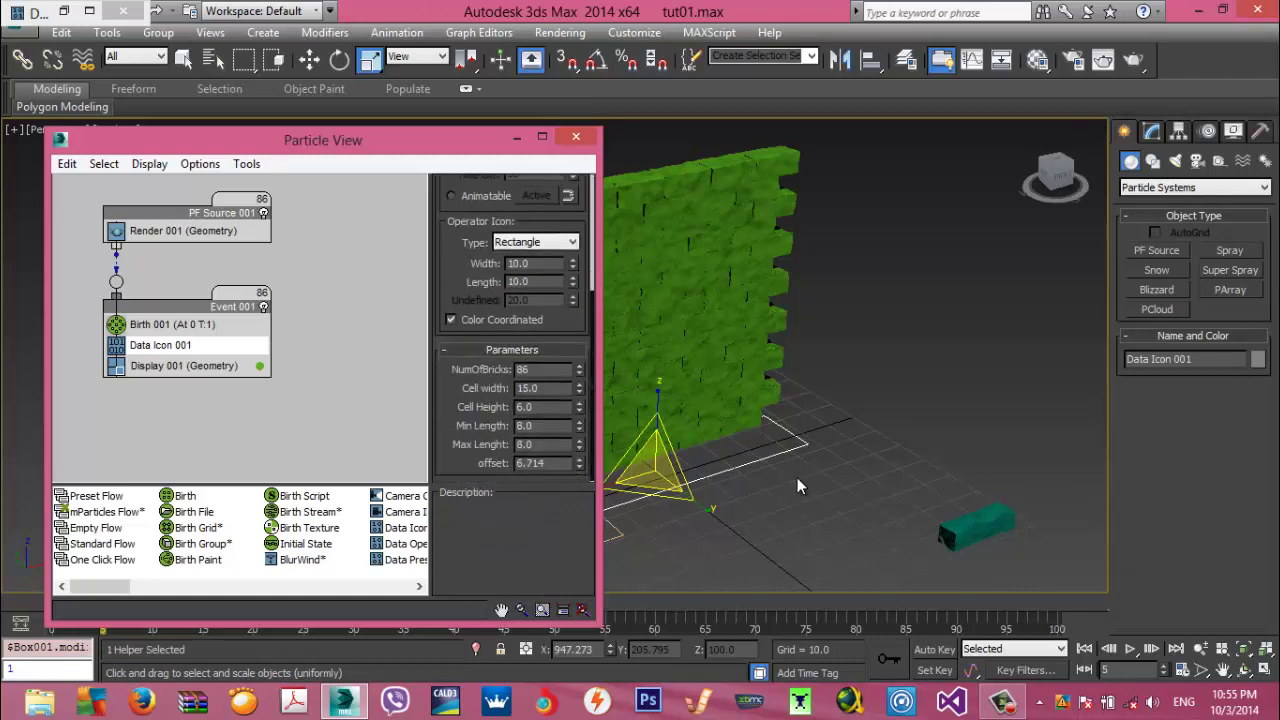
middle_click_drag(797, 478, 796, 478)
scroll(796, 478, "down", 3)
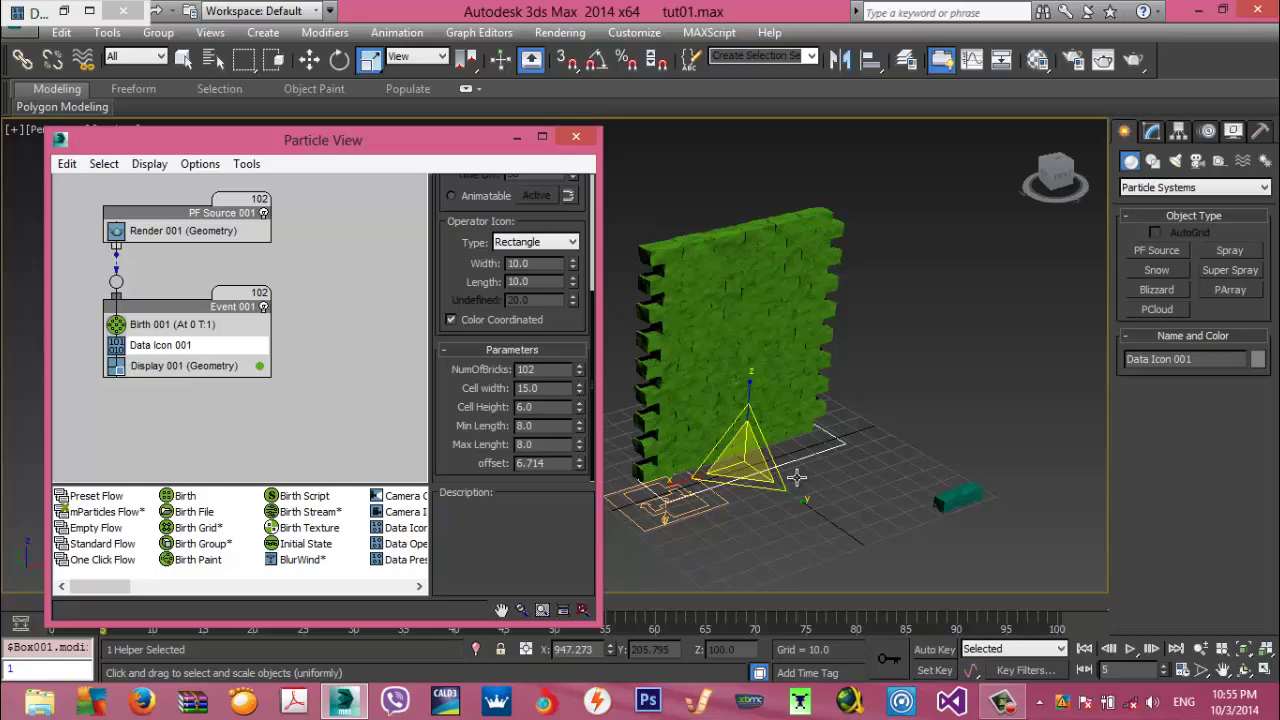
left_click(516, 136)
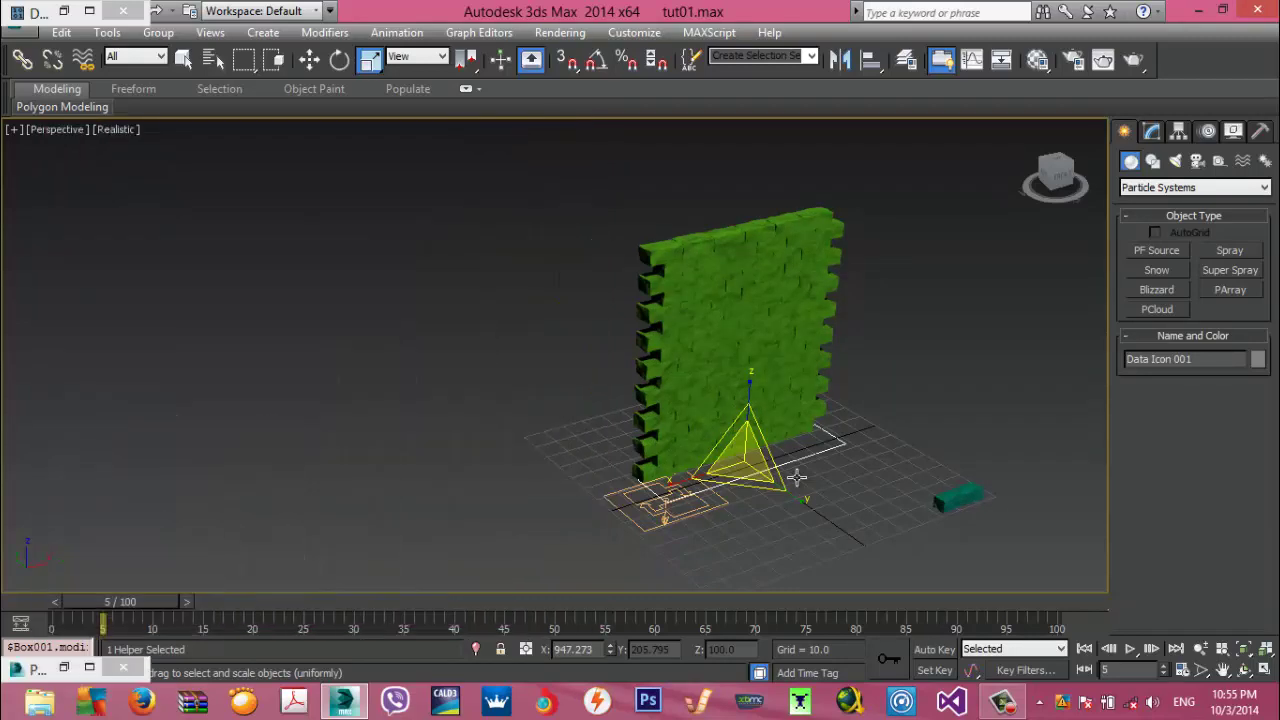
In the four-view layout, create a standard box around the wall's footprint, about 101.5 wide, 14.4 long and 13 high
key("alt+w")
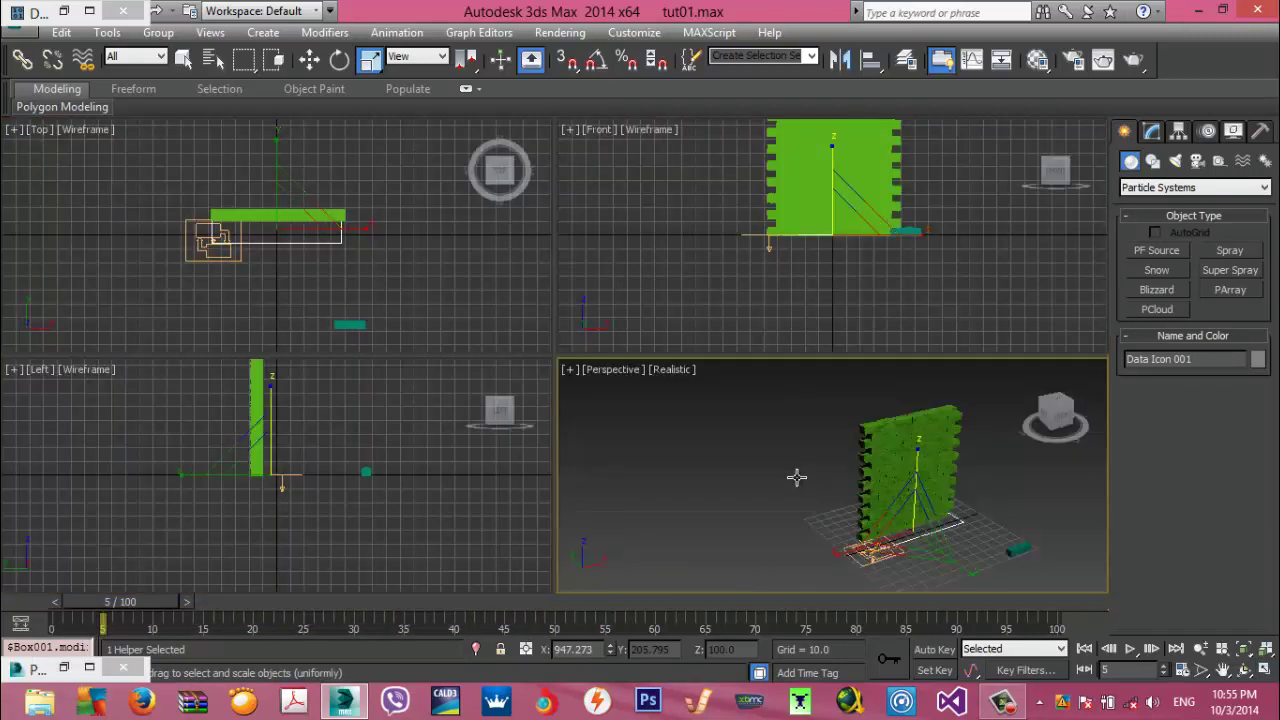
left_click(1194, 188)
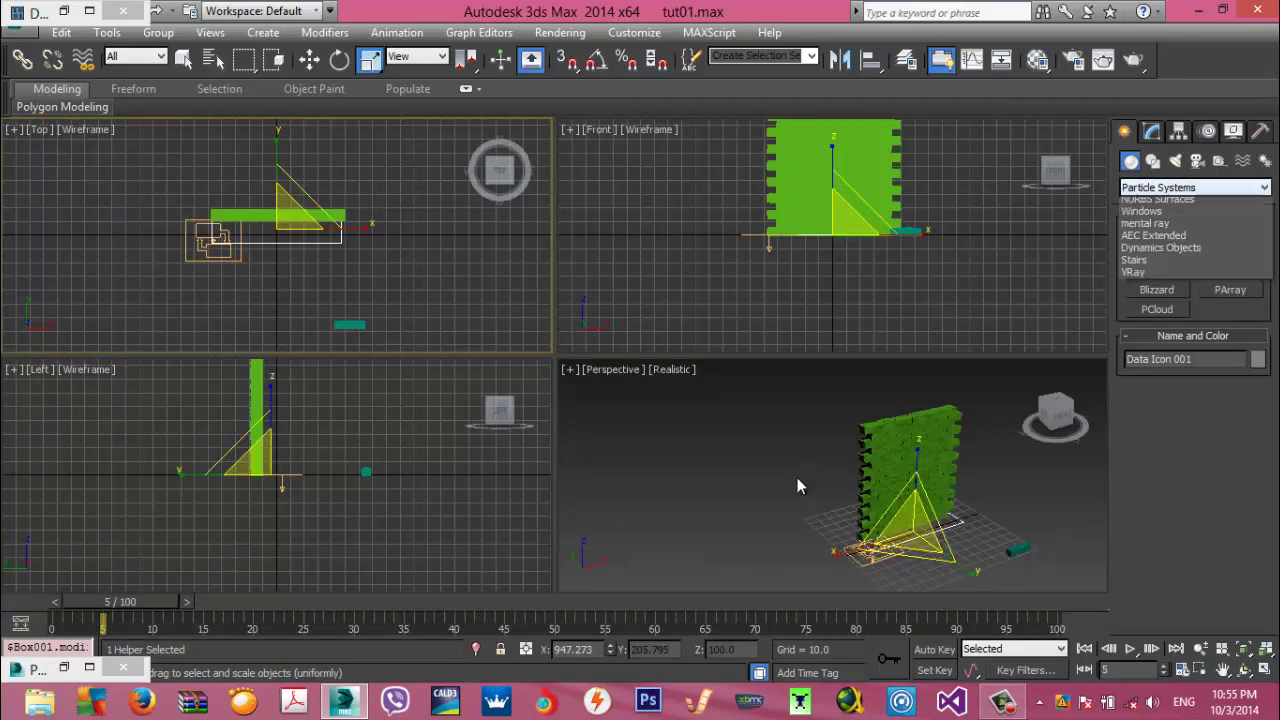
left_click(1164, 205)
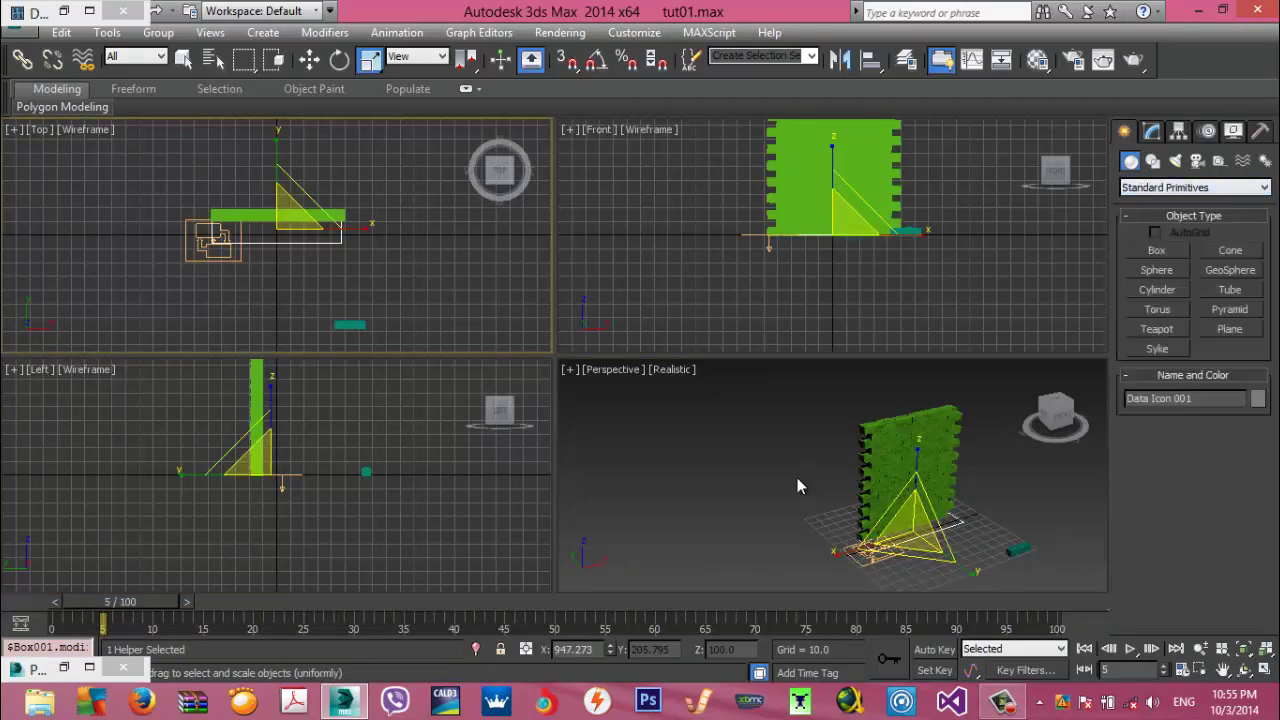
left_click(1157, 250)
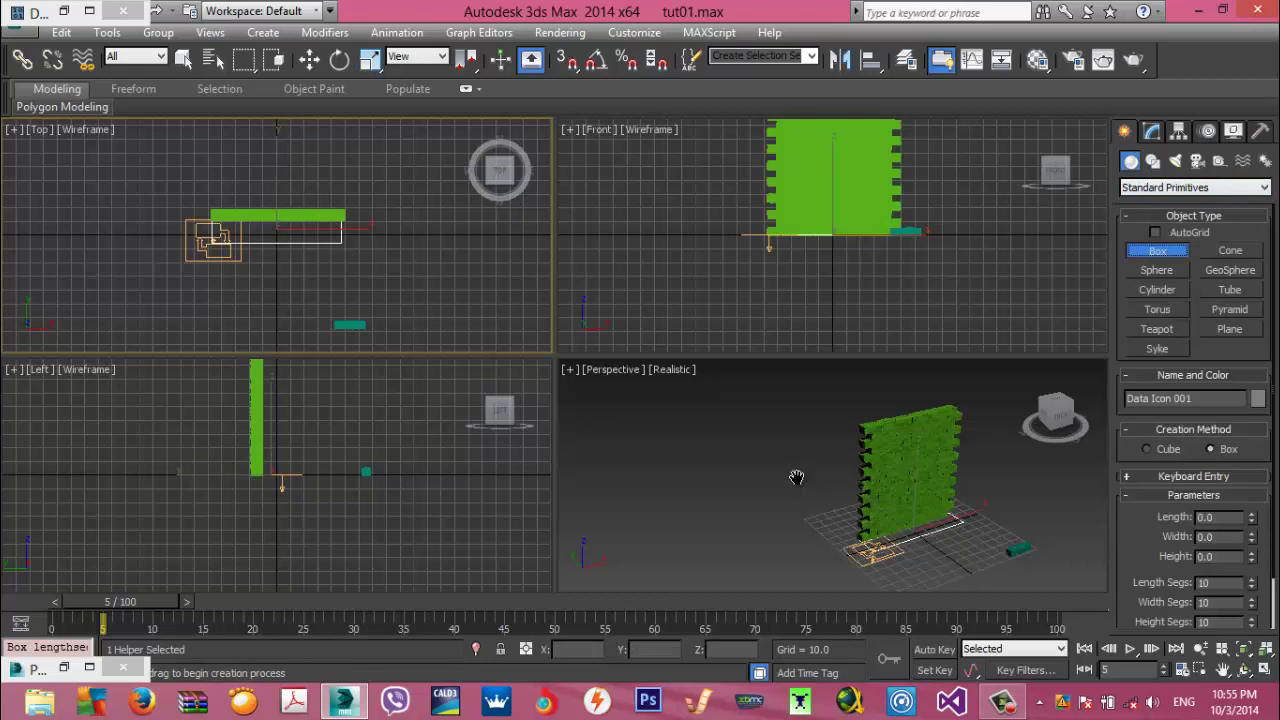
middle_click_drag(384, 276, 390, 315)
scroll(390, 315, "up", 2)
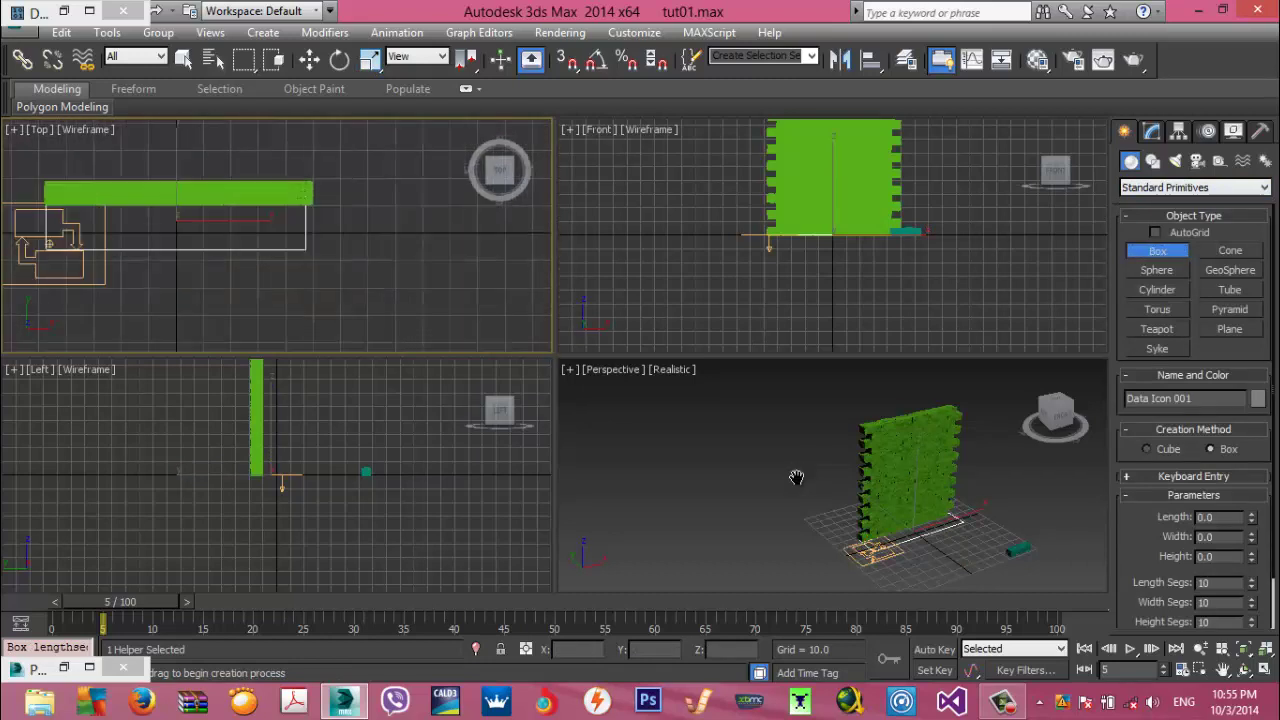
middle_click_drag(320, 260, 386, 314)
mouse_move(101, 228)
left_mouse_down()
mouse_move(406, 269)
mouse_move(380, 266)
left_mouse_up()
left_click(380, 231)
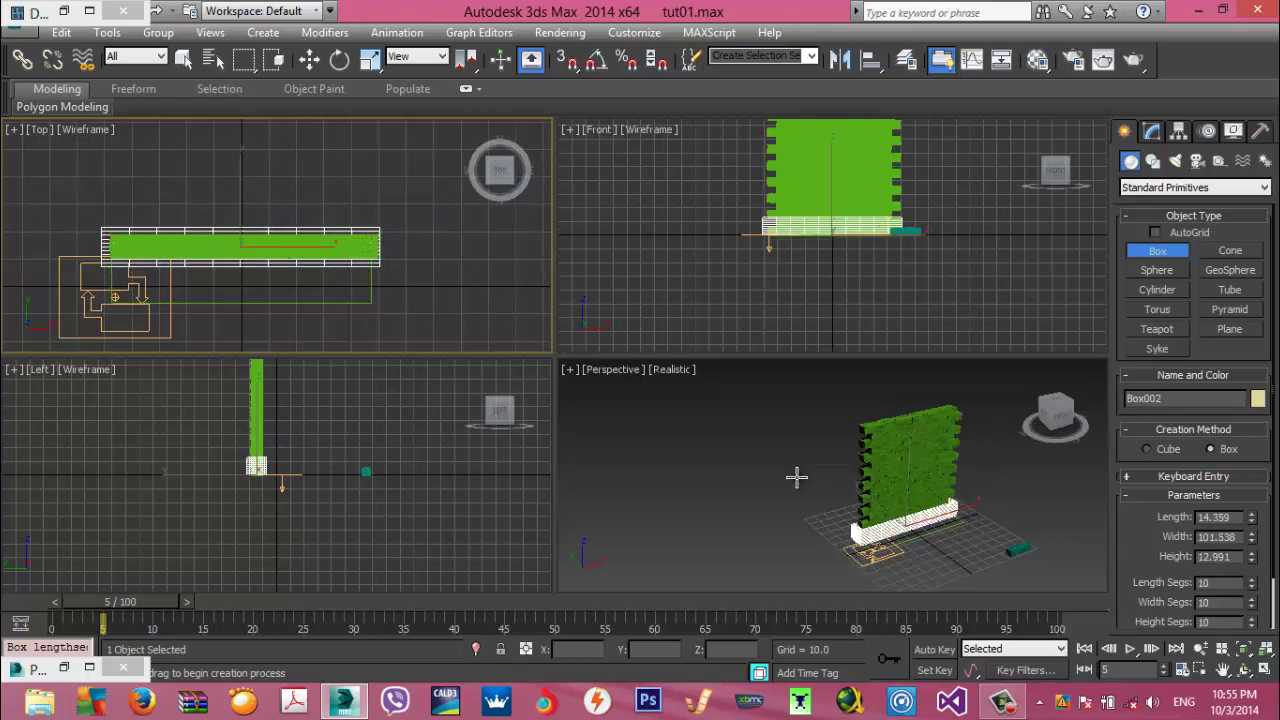
Raise the new box's height to about 107 so it encloses the whole brick wall
key("r")
middle_click_drag(850, 215, 814, 292)
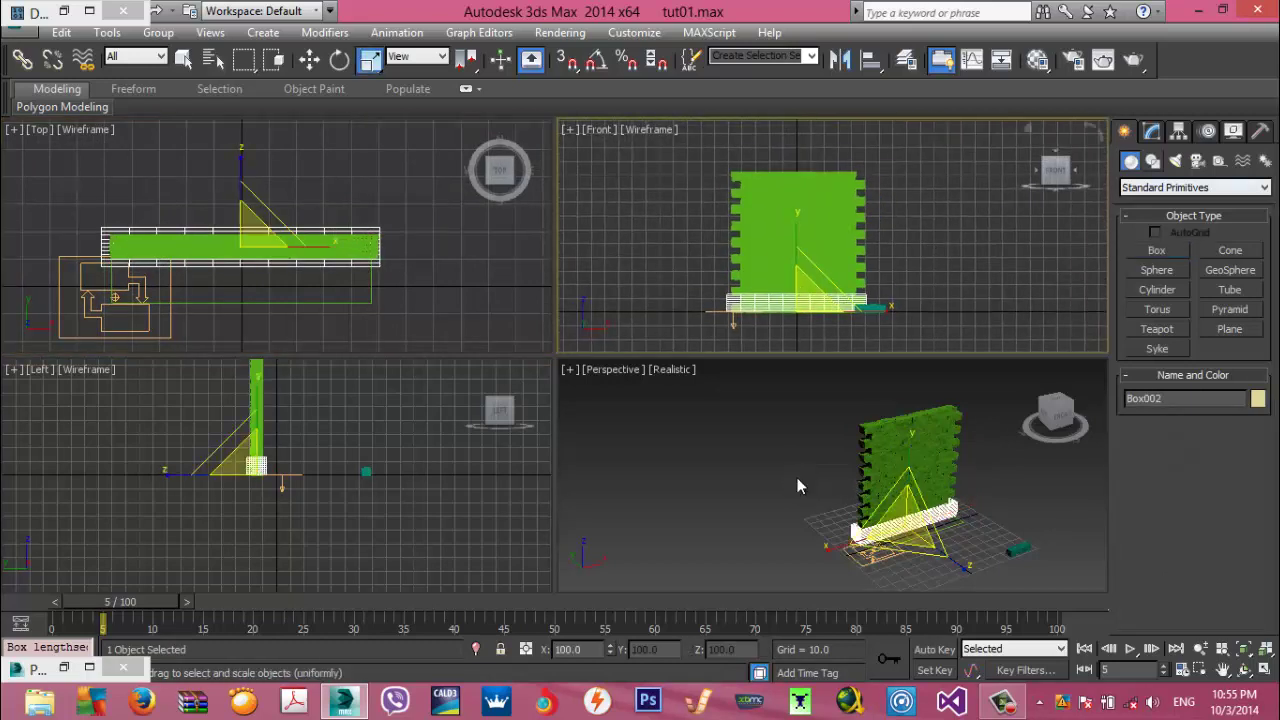
left_click(1152, 131)
left_click_drag(1250, 436, 1250, 348)
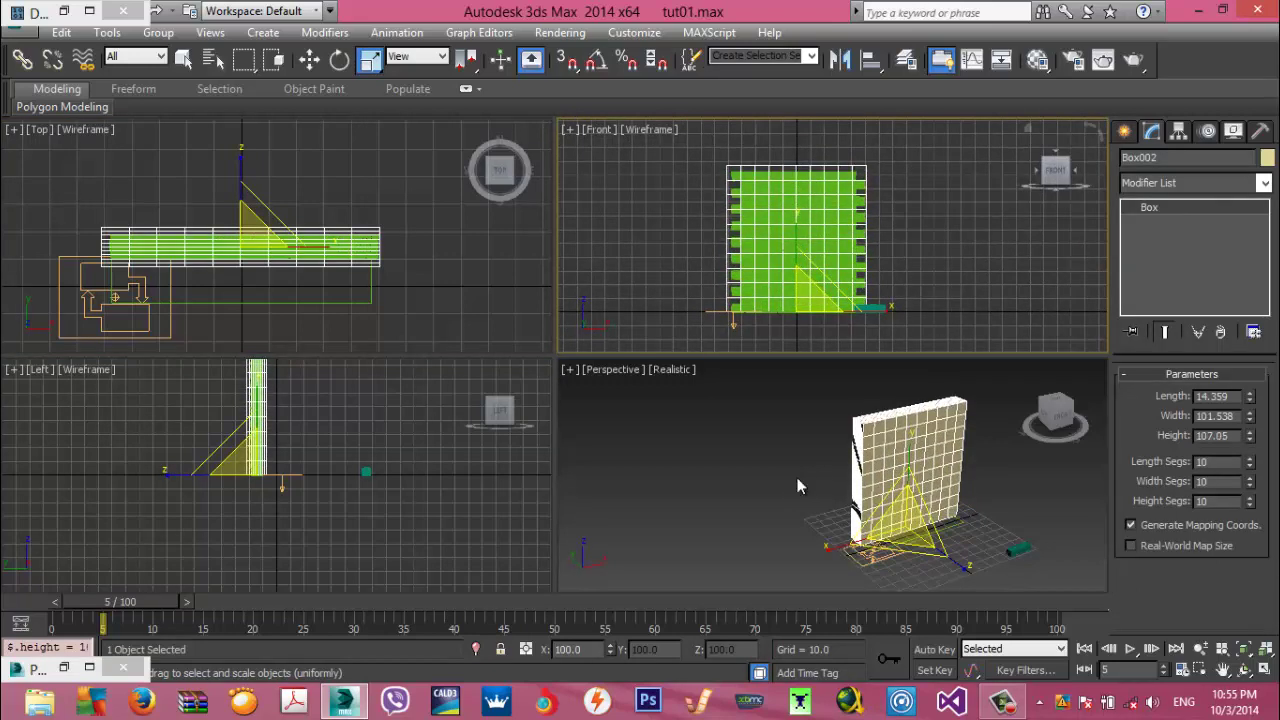
Move the enclosing box slightly along X, to about 1.05, to centre it around the brick wall
right_click(897, 252)
left_click(923, 273)
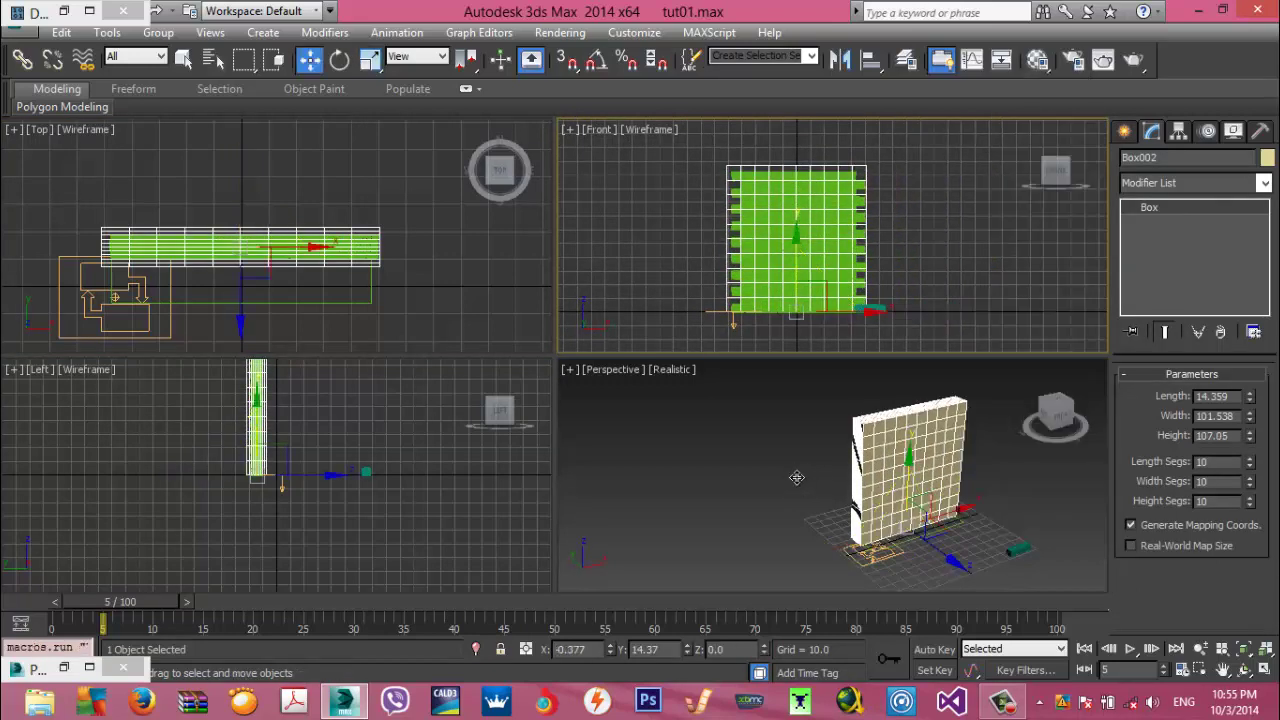
left_click_drag(850, 312, 853, 312)
left_click(305, 247)
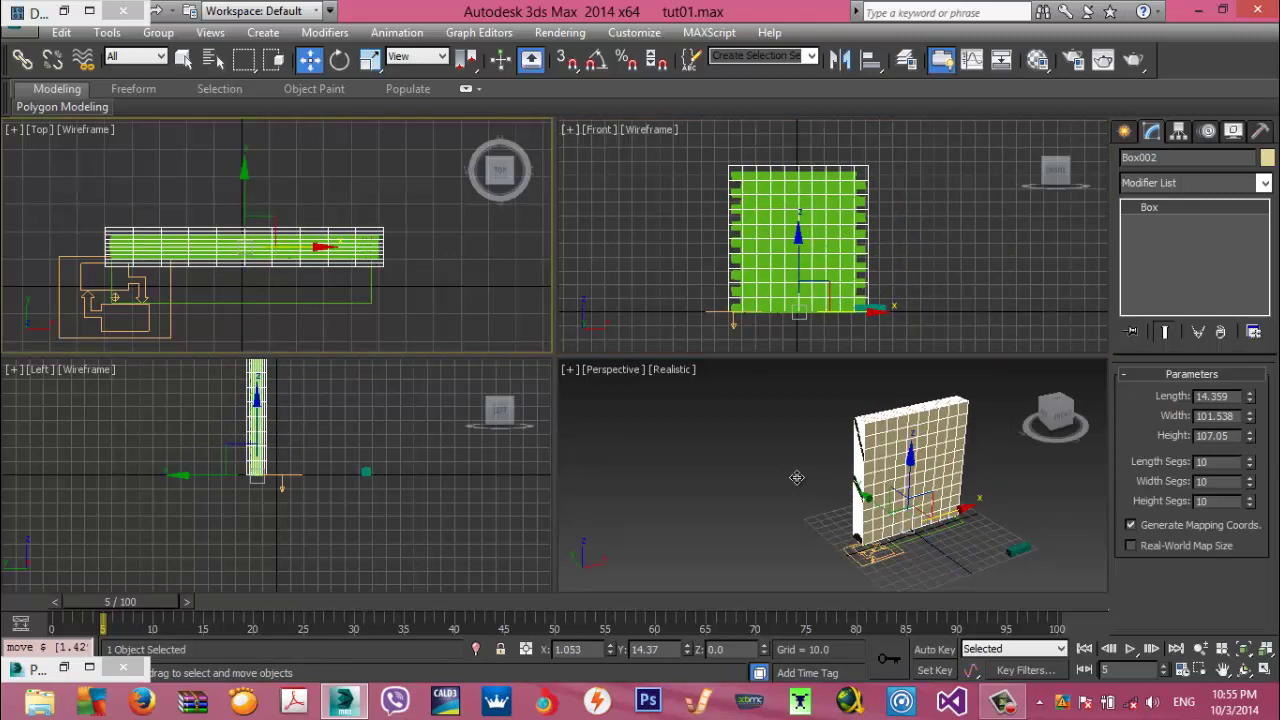
Set the enclosing box's length, width and height segments to 1 each
scroll(282, 247, "up", 2)
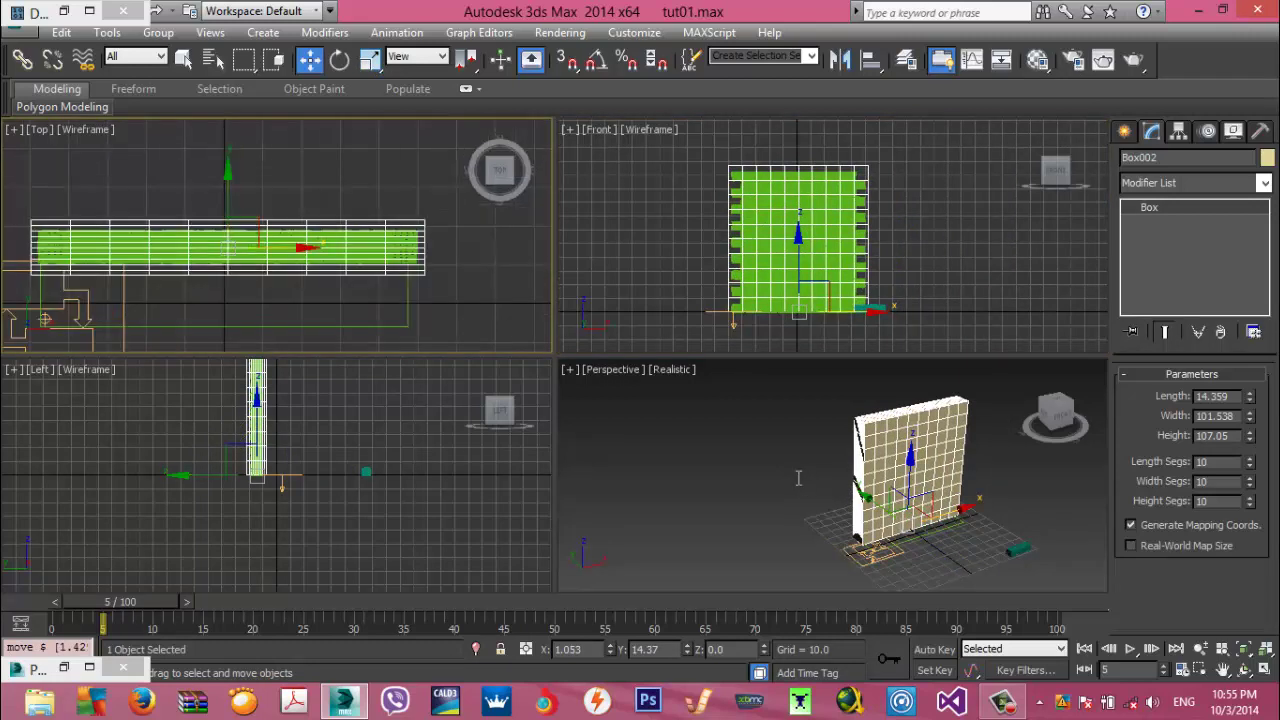
type("1")
key("Tab")
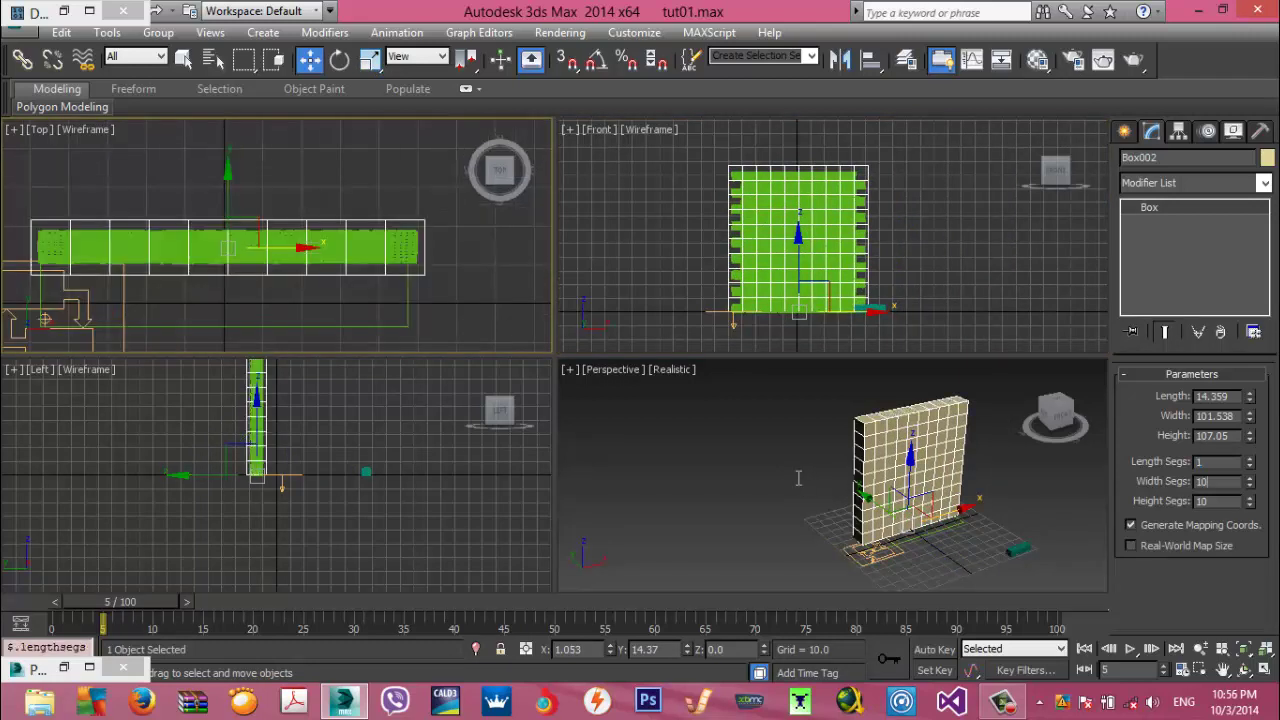
type("1")
key("Tab")
type("1")
key("Tab")
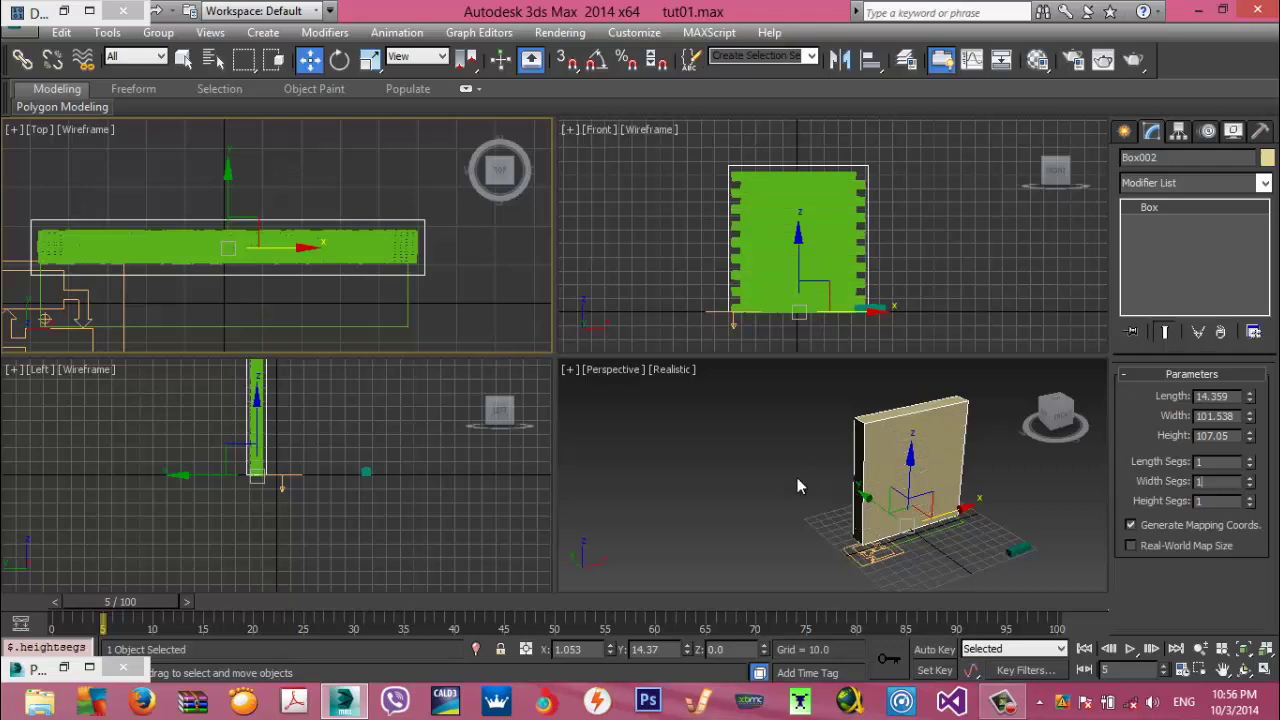
right_click(798, 486)
Assign the first default material to the enclosing box and choose a Bitmap map for its Diffuse color
key("m")
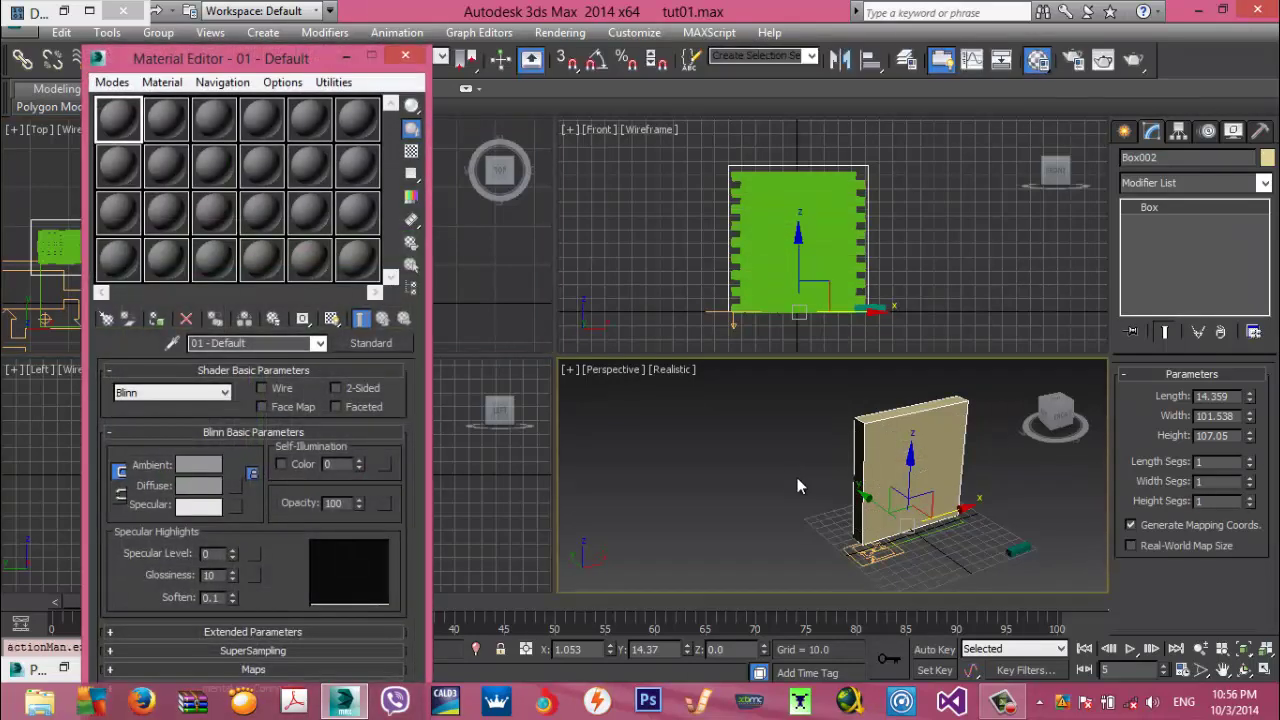
left_click(157, 319)
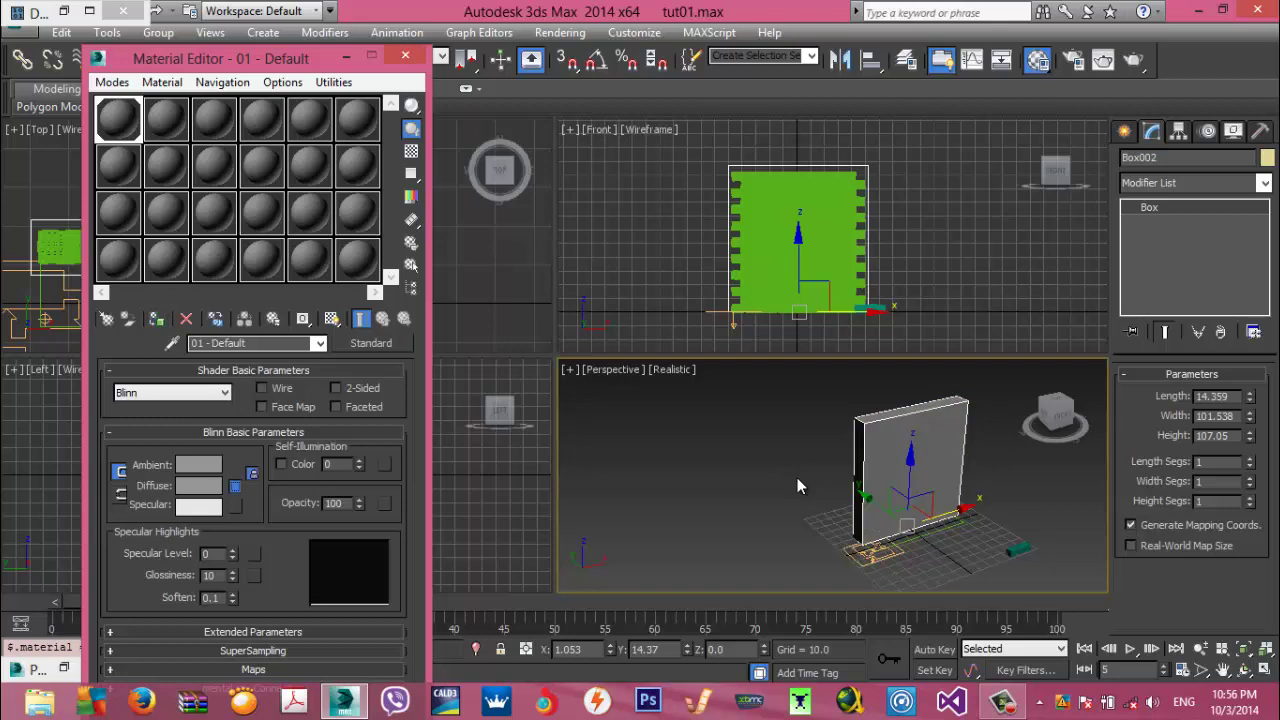
left_click(235, 486)
double_click(482, 136)
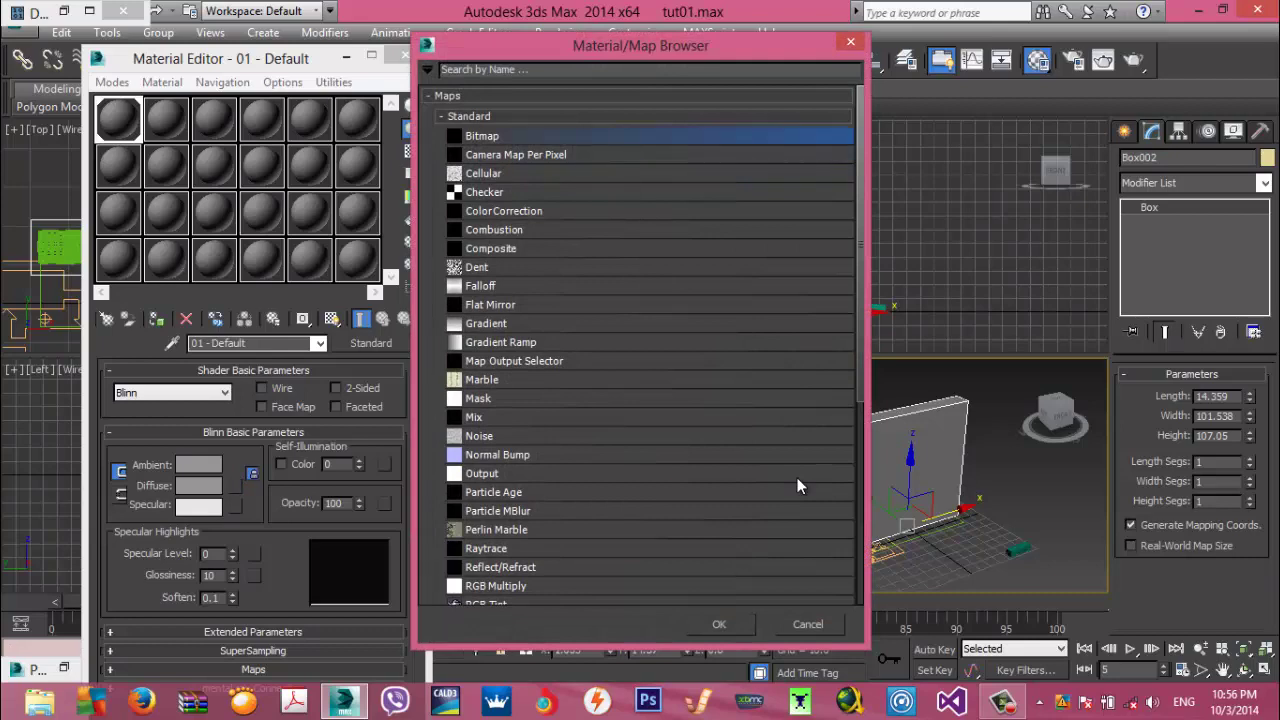
Load Masonry.Unit Masonry.Brick.Modular.Flemish Cross.jpg from the D:\HG\tile\texture folder as the diffuse bitmap
key("alt+Down")
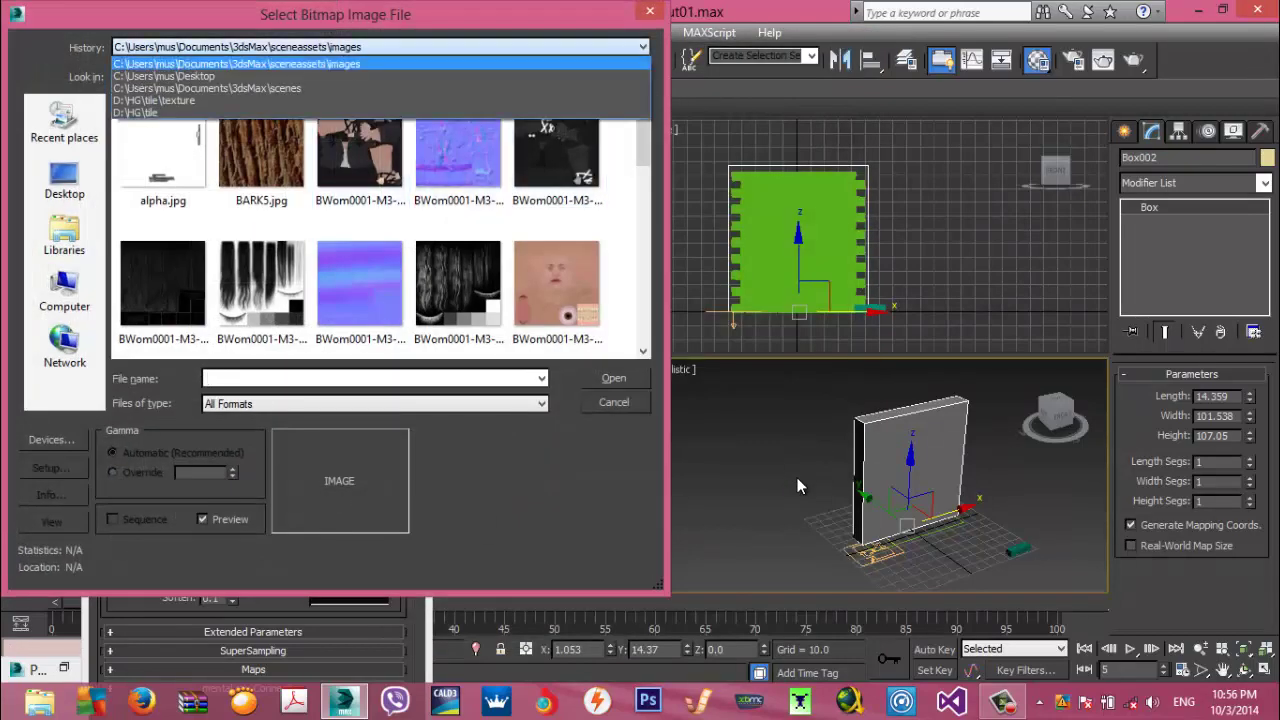
key("Down")
key("Down")
key("Down")
key("Down")
left_click(136, 112)
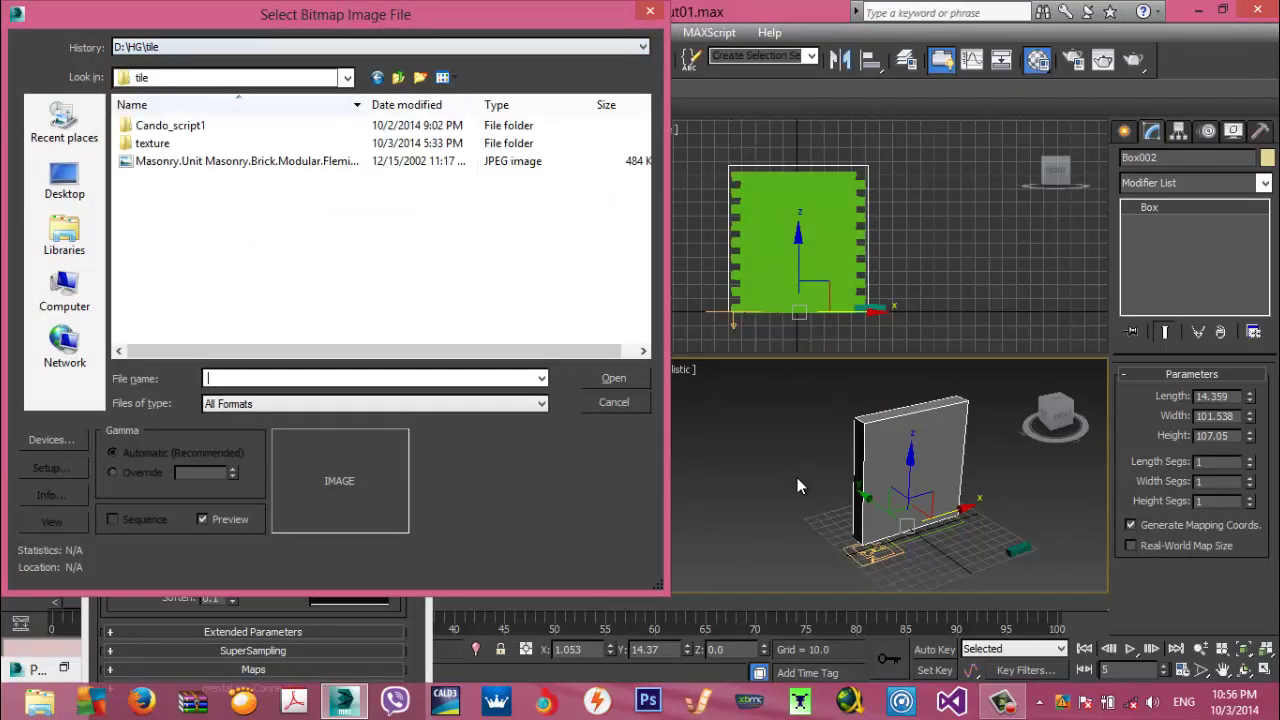
double_click(152, 143)
key("Right")
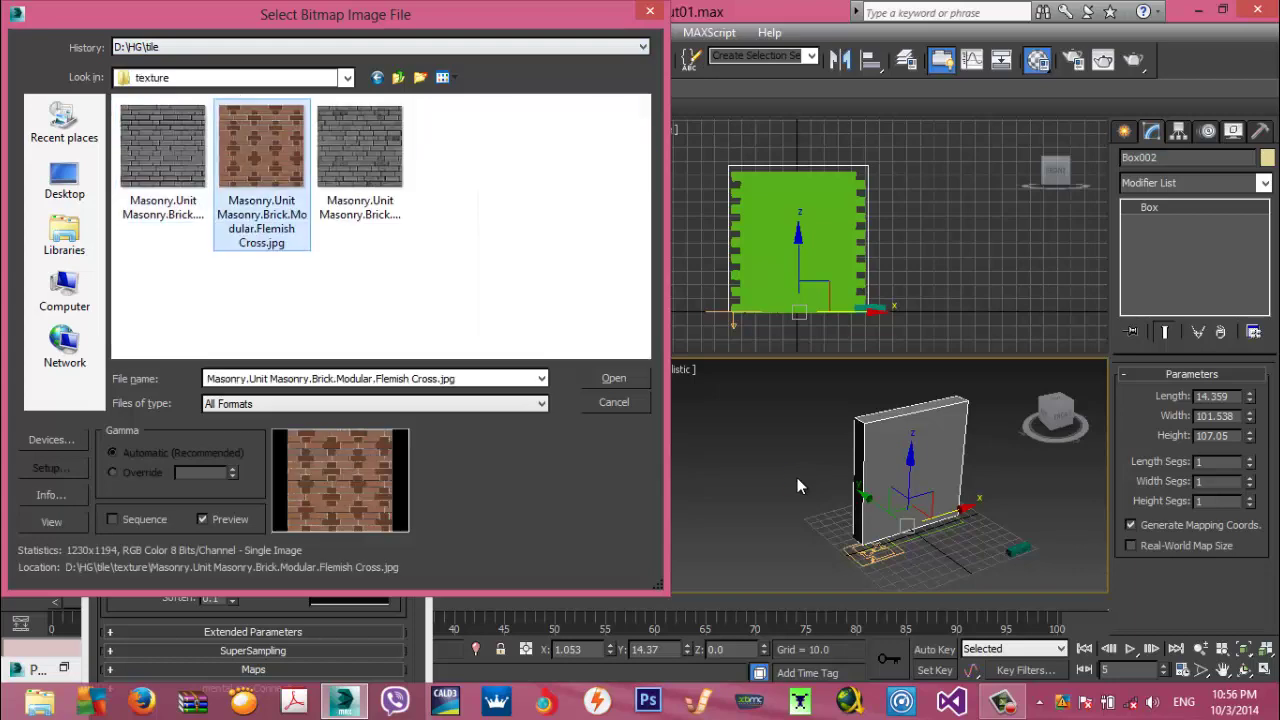
key("Return")
Show the brick map on the enclosing box in the viewport, return to the parent material and close the Material Editor
left_click(331, 319)
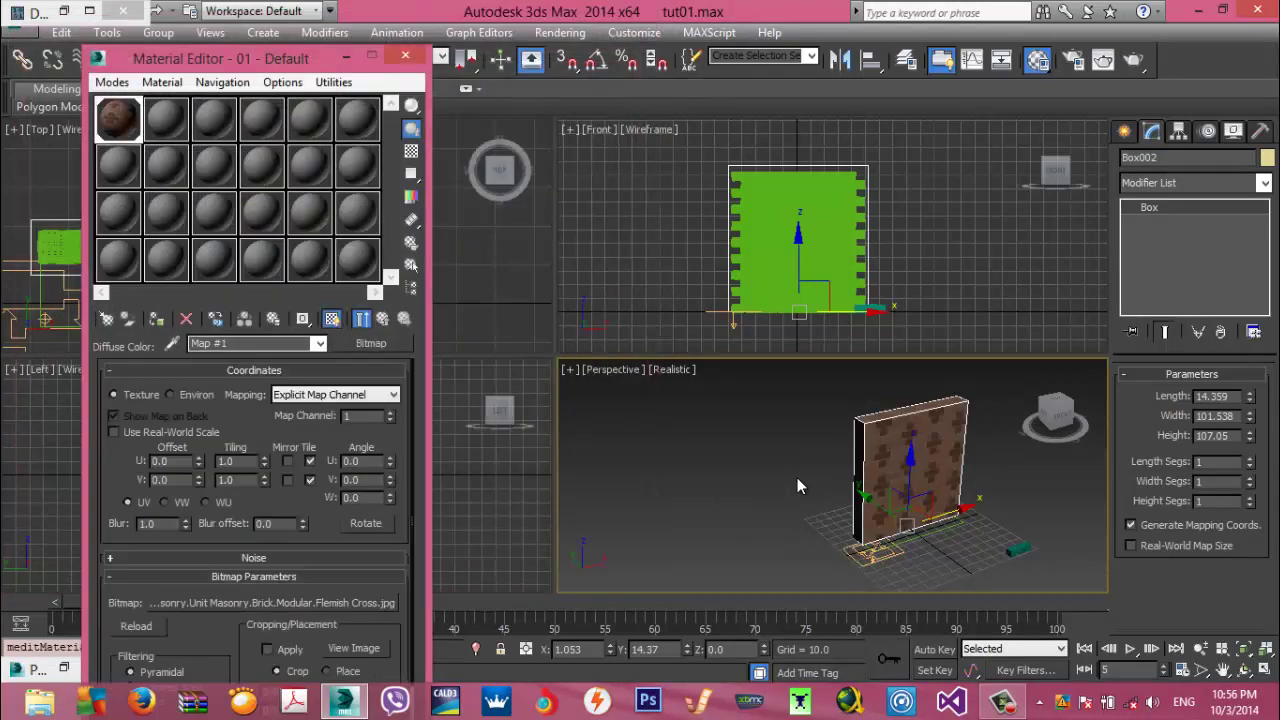
left_click(383, 319)
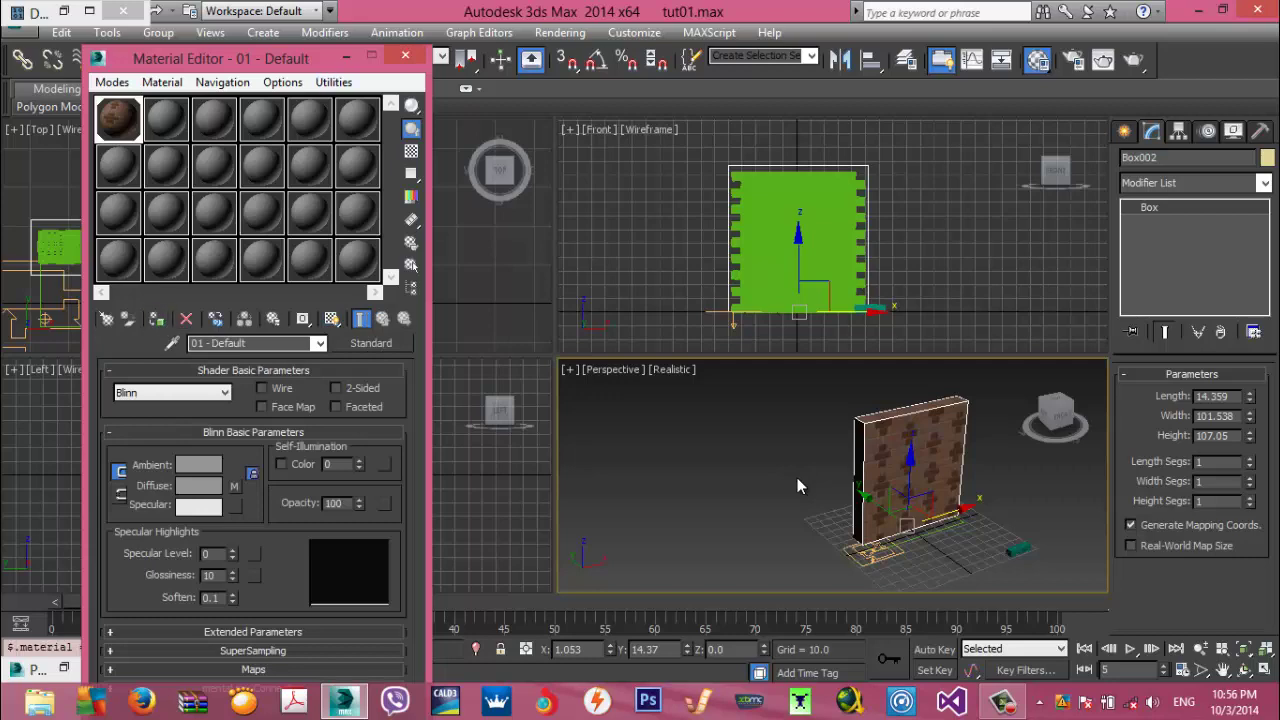
key("m")
Add a UVW Map modifier to the enclosing box and set its mapping type to Box
left_click(1265, 184)
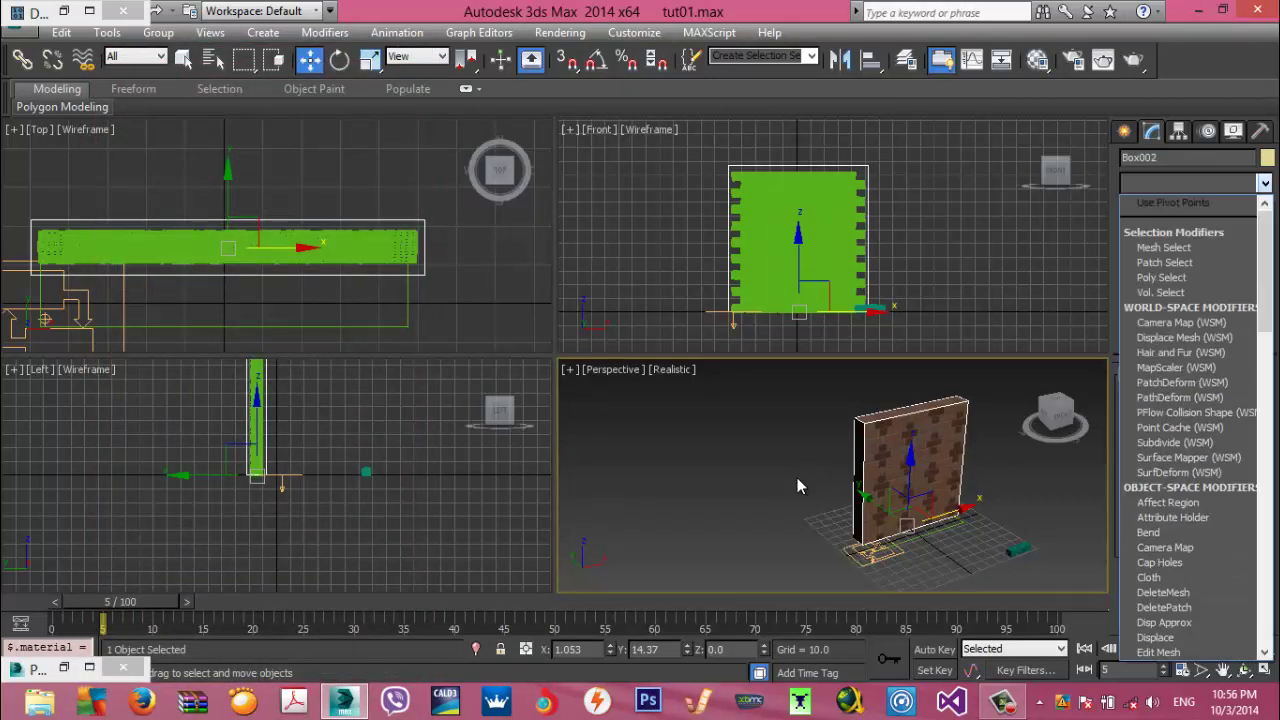
left_click_drag(1265, 272, 1265, 586)
key("Up")
key("Up")
key("Up")
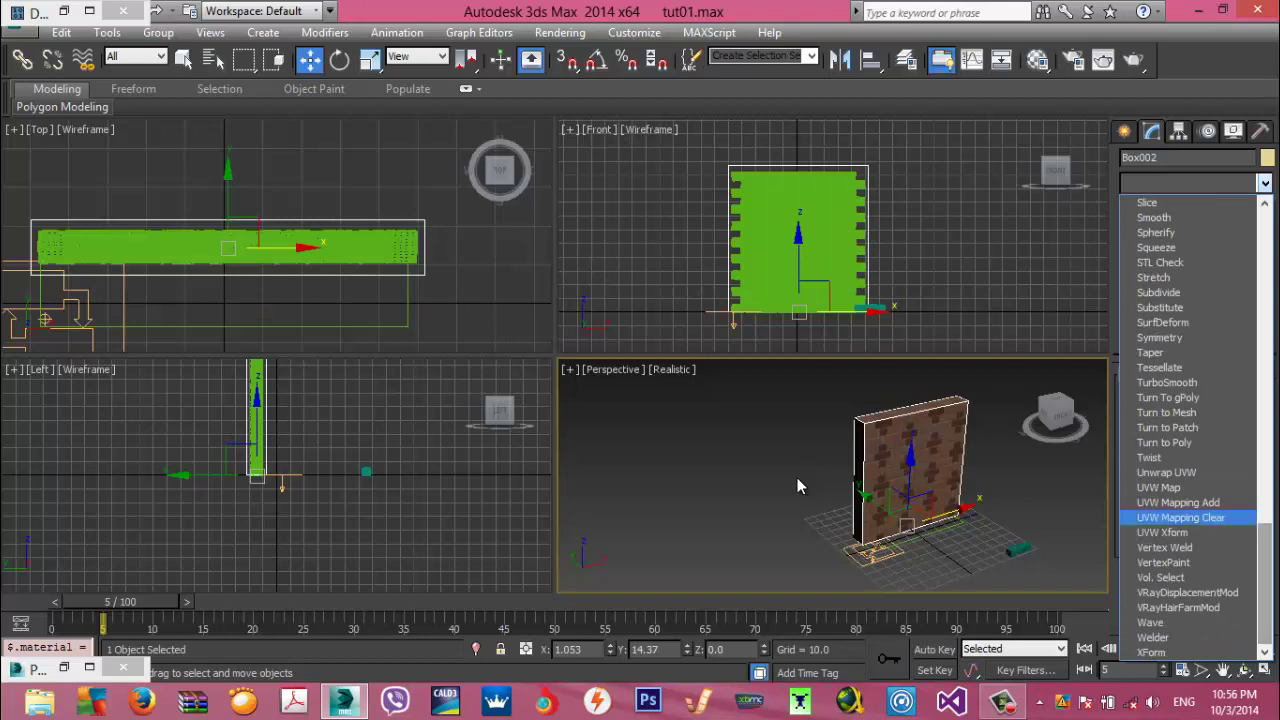
key("Return")
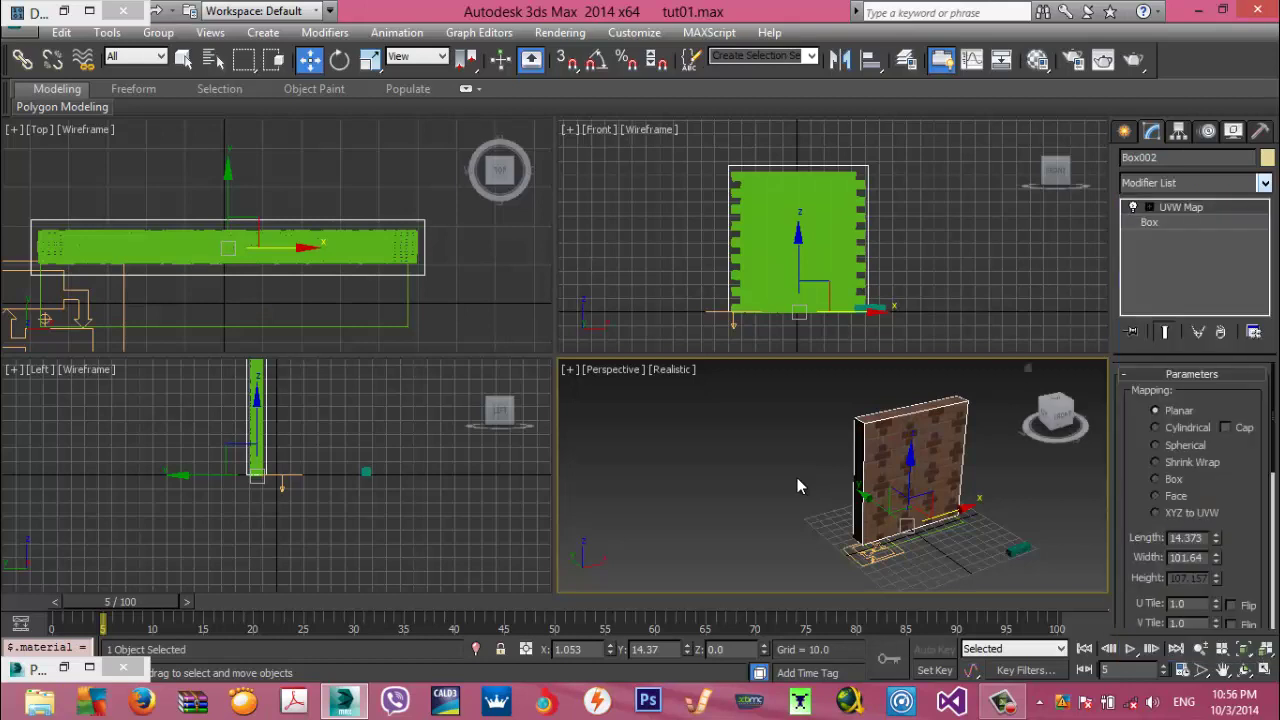
left_click(1156, 479)
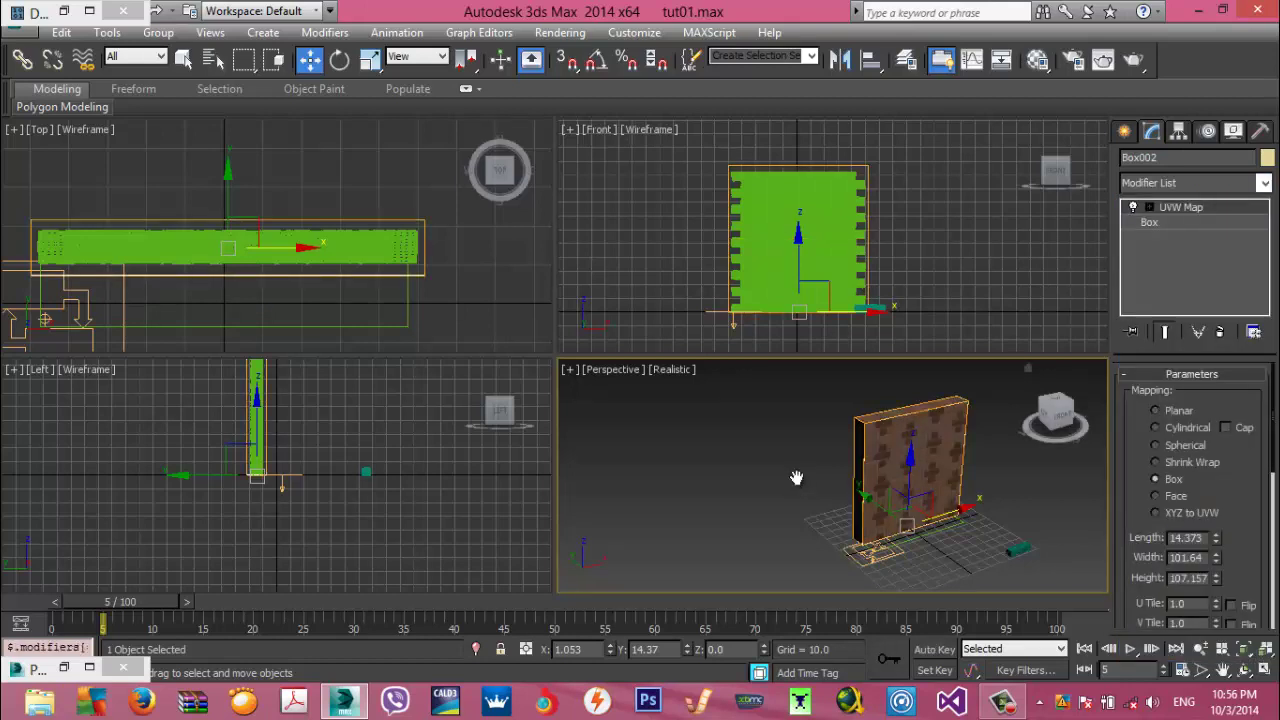
Set the U Tile and V Tile of the enclosing box's UVW Map to 2, then deselect the box
left_click_drag(1240, 500, 1240, 408)
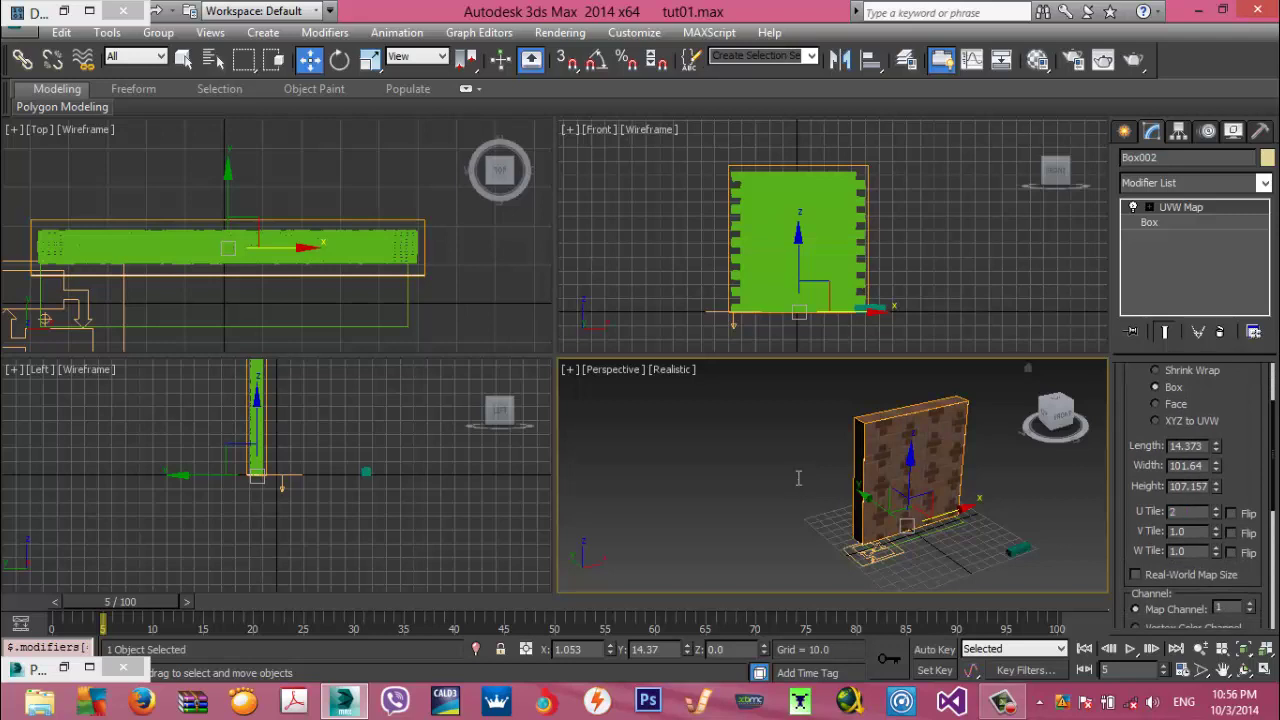
key("Tab")
key("Return")
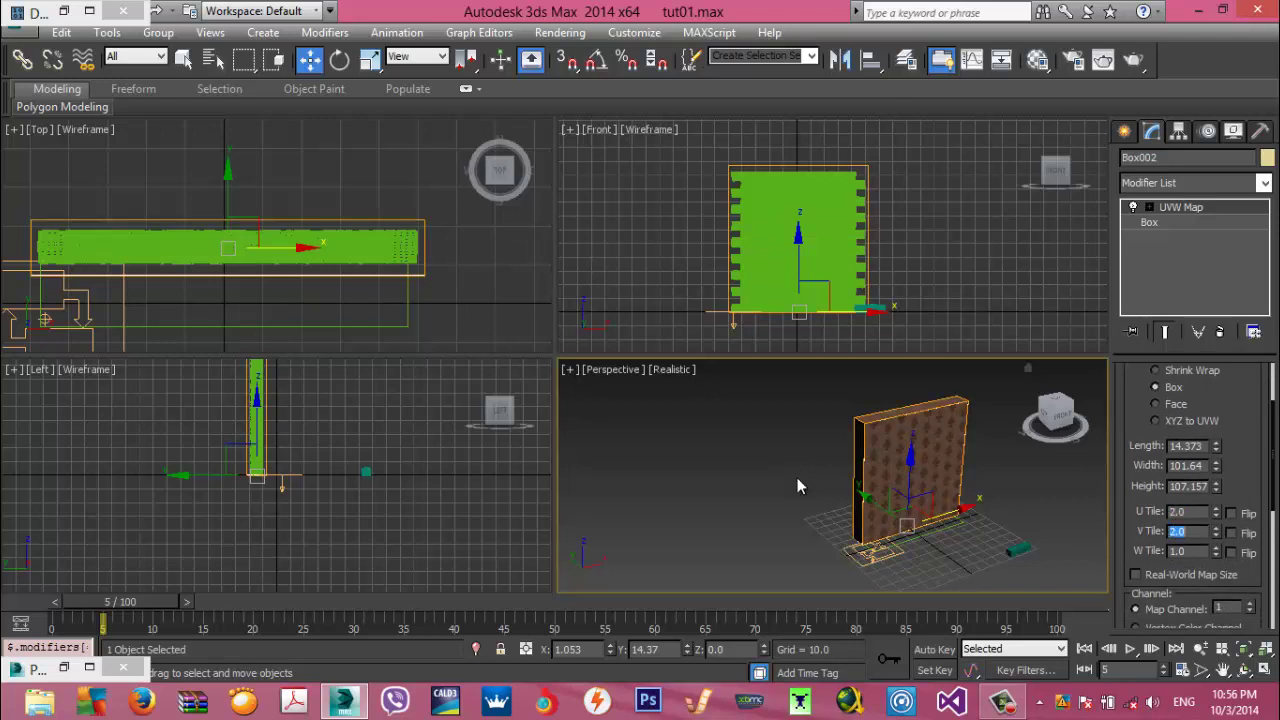
right_click(989, 420)
left_click(800, 486)
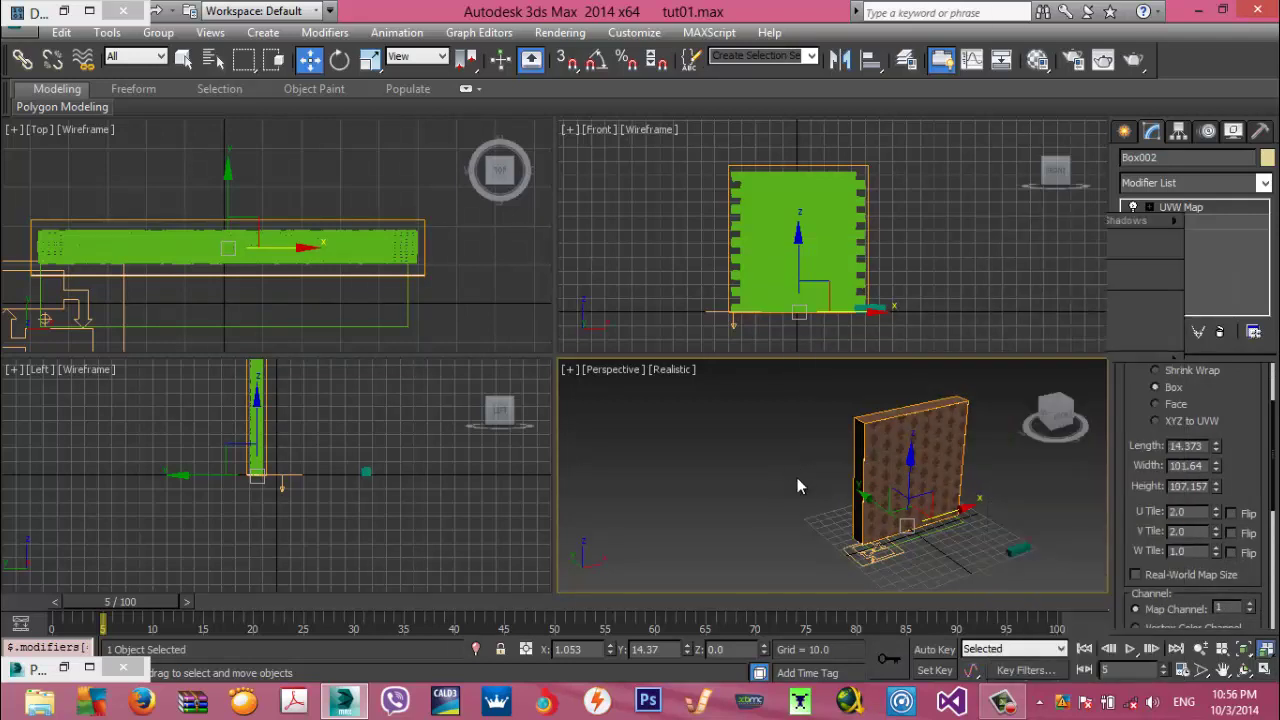
key("z")
right_click(798, 486)
key("Escape")
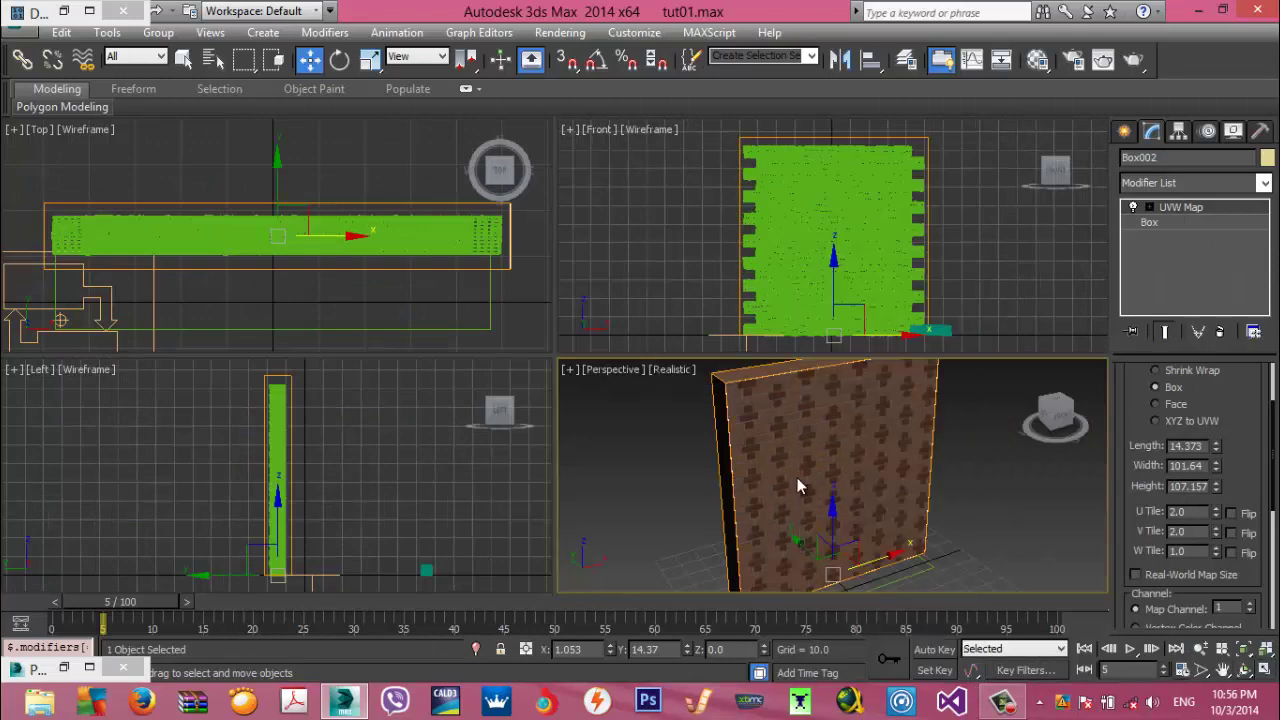
key("alt+w")
left_click(798, 486)
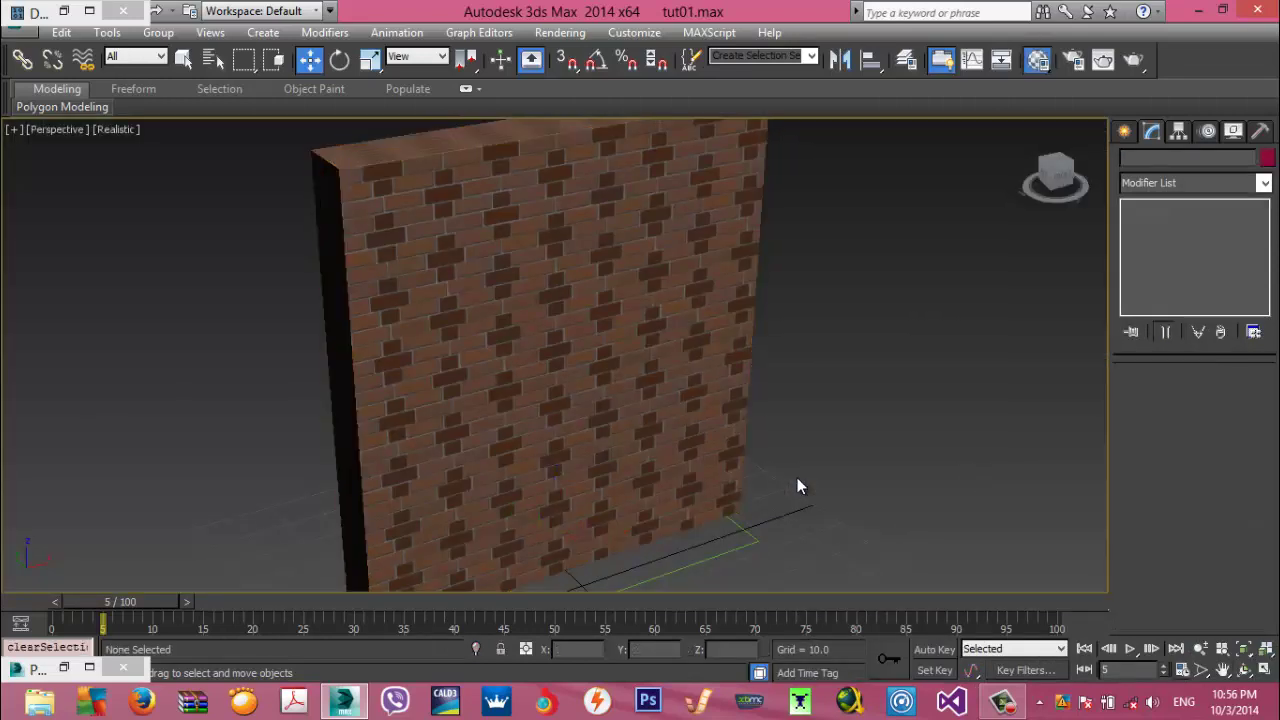
Add a Material Static operator to Event 001 after Data Icon 001 and assign the 01 - Default brick material to it
key("m")
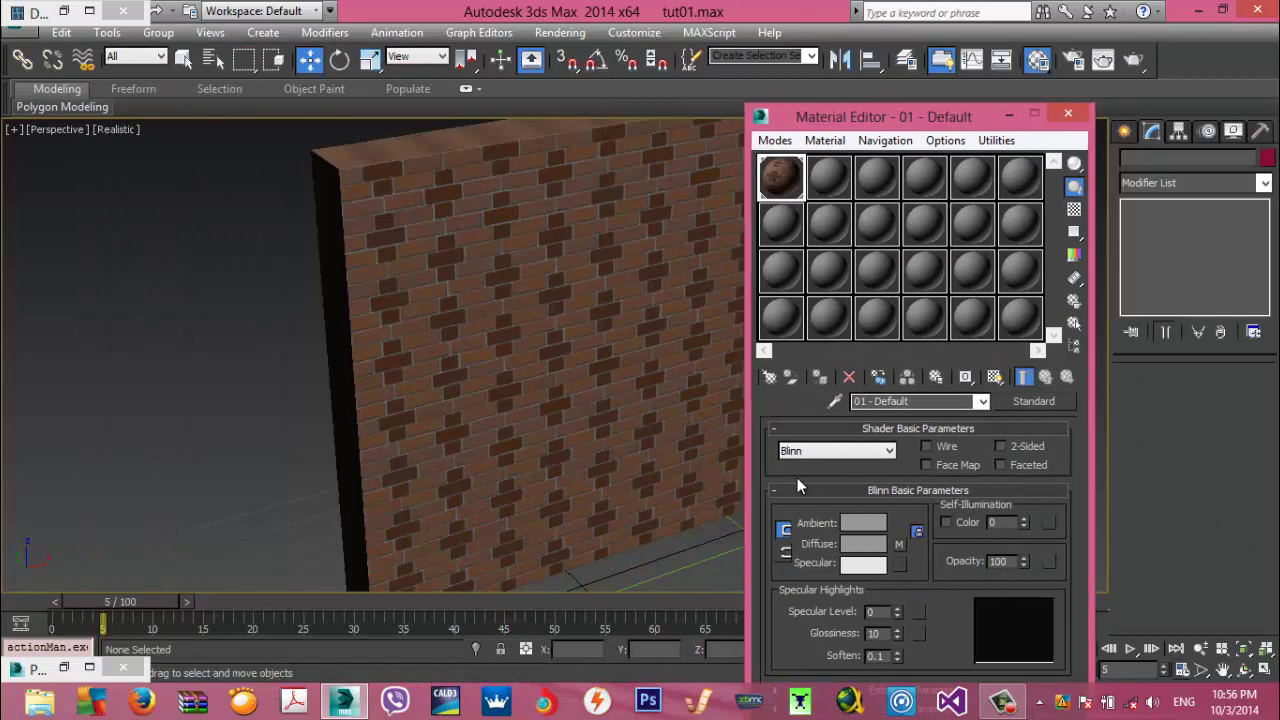
key("6")
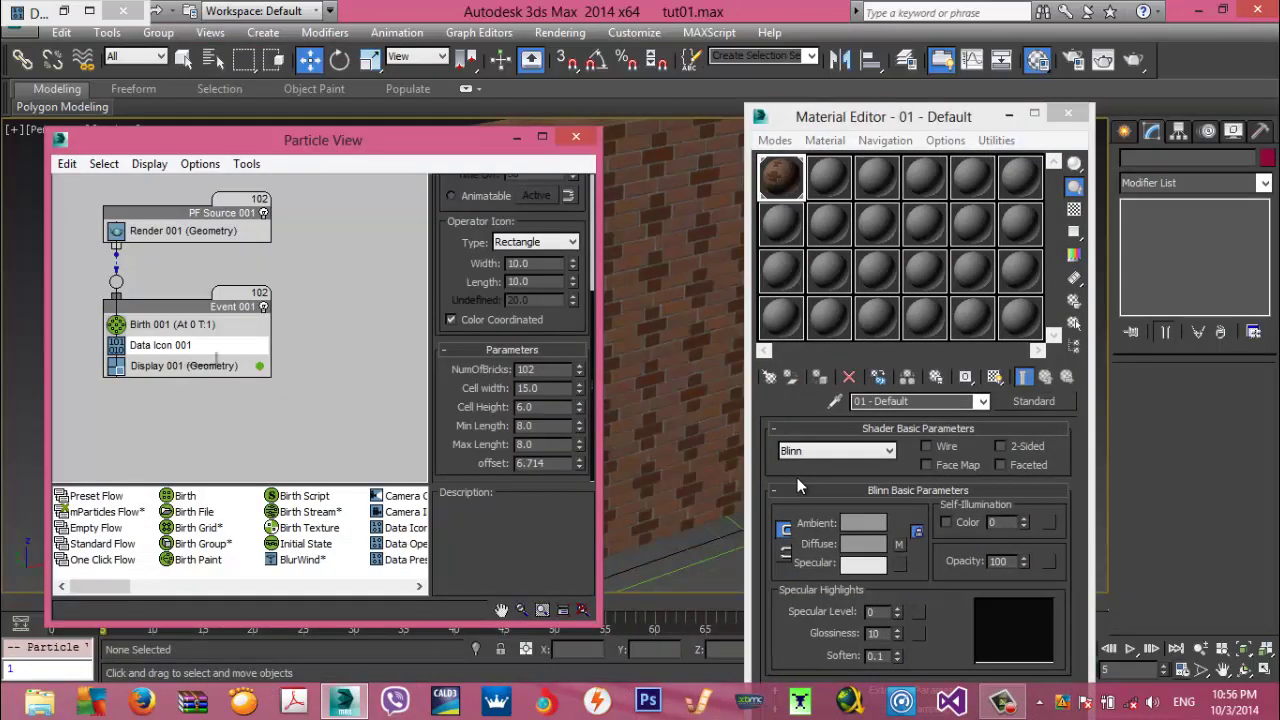
mouse_move(100, 587)
left_mouse_down()
mouse_move(252, 587)
mouse_move(188, 587)
mouse_move(222, 587)
mouse_move(204, 587)
left_mouse_up()
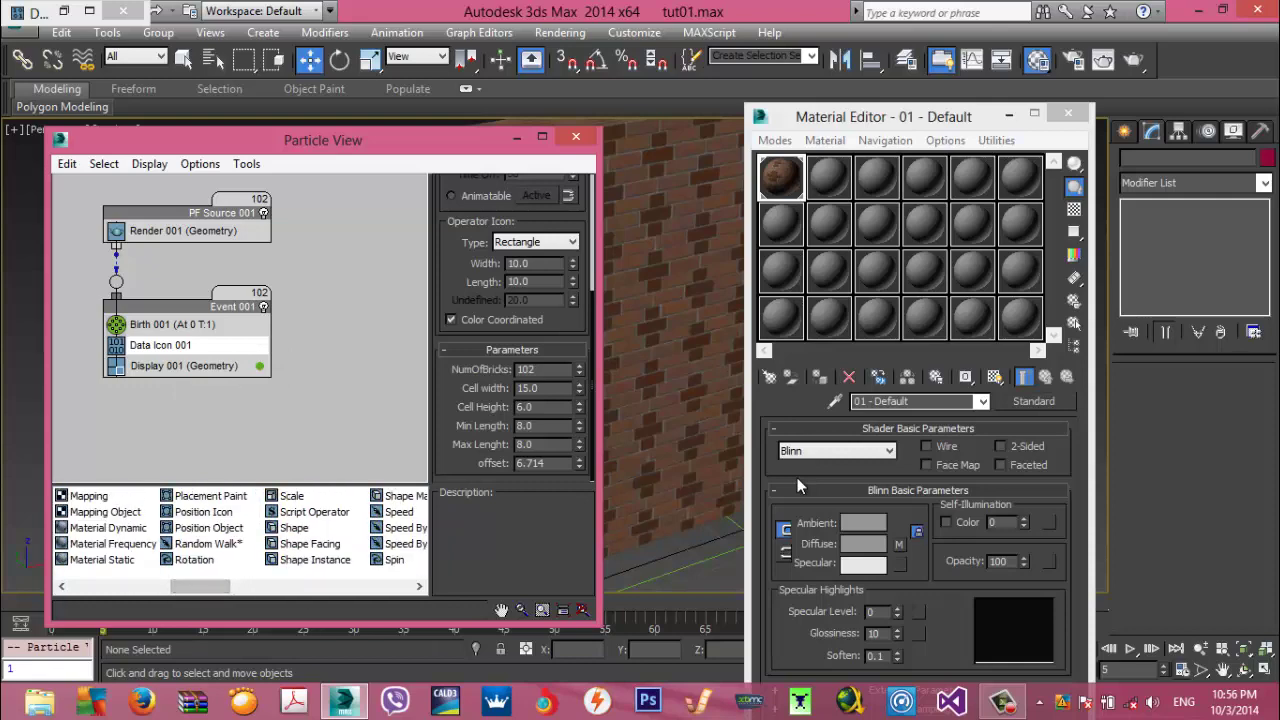
left_click_drag(102, 559, 266, 362)
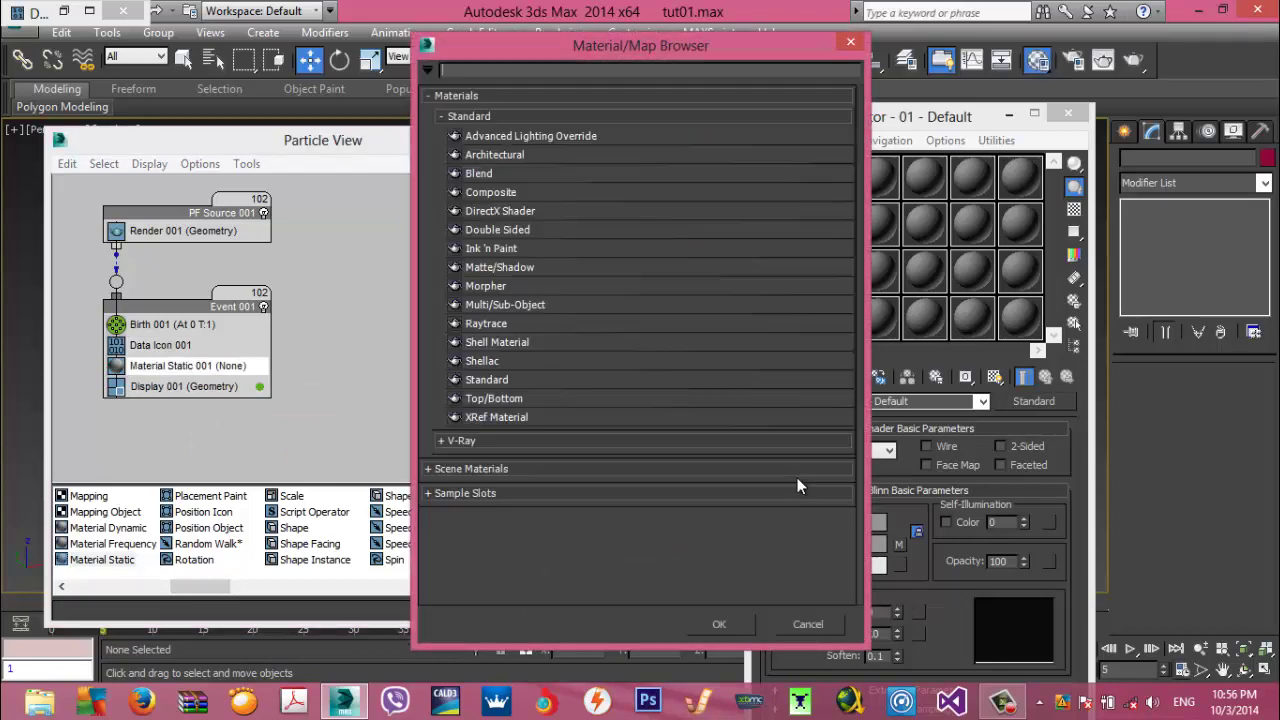
key("Escape")
left_click(798, 486)
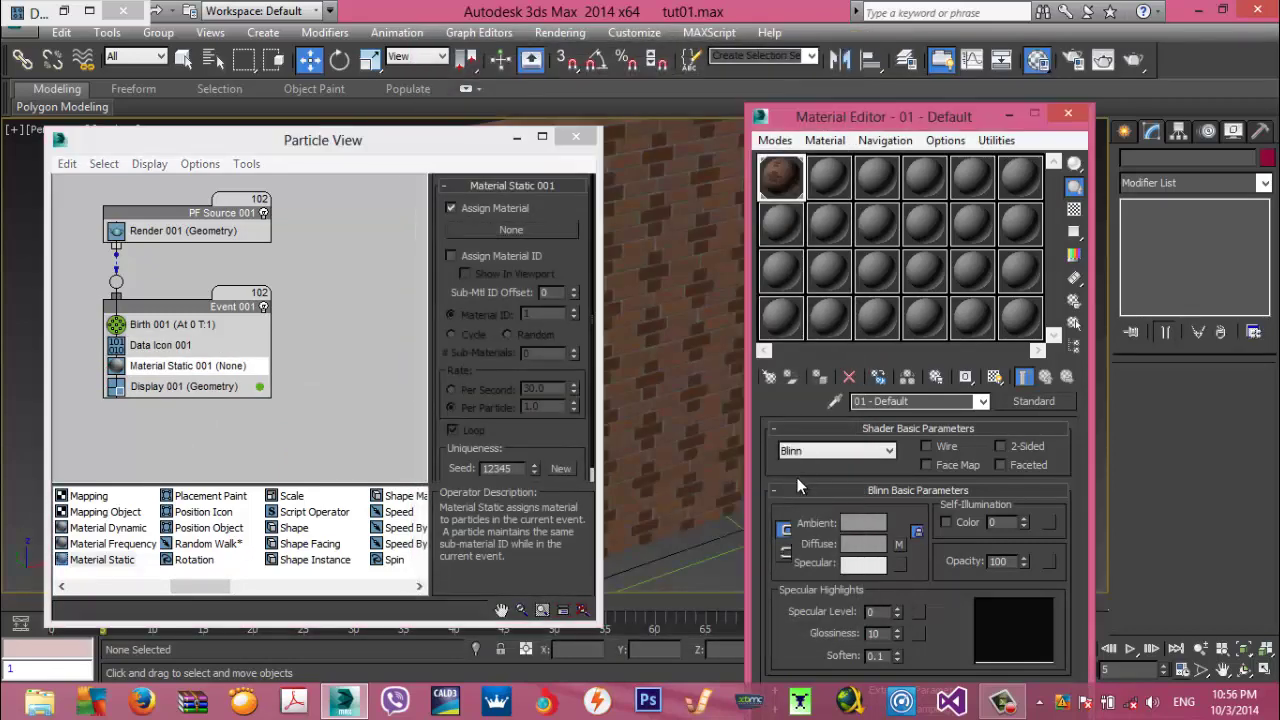
left_click(282, 438)
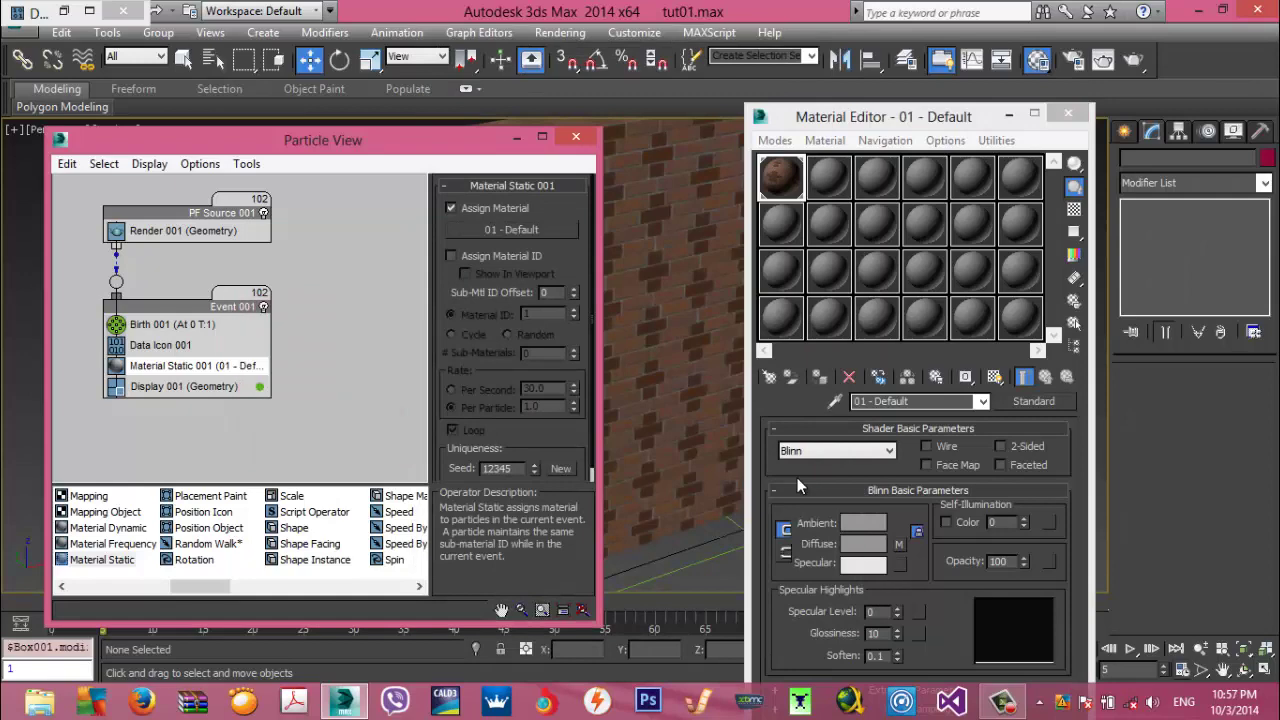
left_click(1068, 113)
Add a Mapping Object operator to Event 001 directly below the Material Static operator
mouse_move(380, 140)
left_mouse_down()
mouse_move(786, 149)
mouse_move(894, 127)
left_mouse_up()
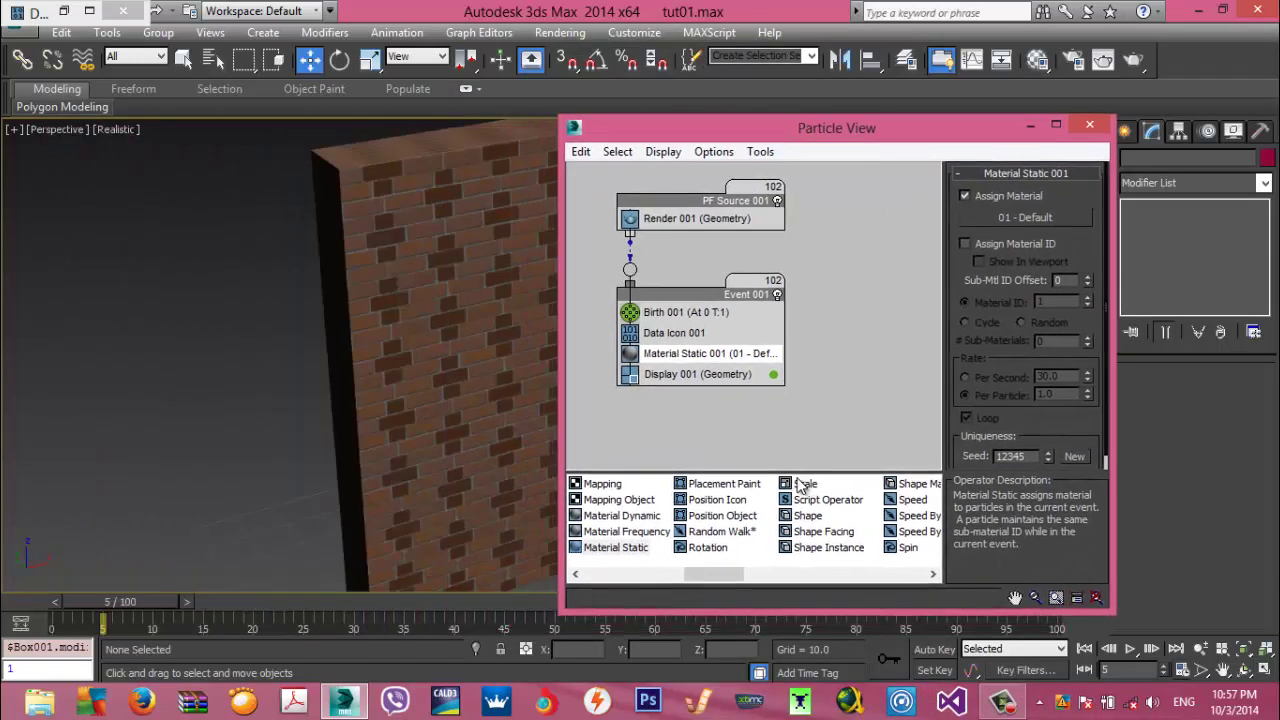
scroll(801, 485, "down", 2)
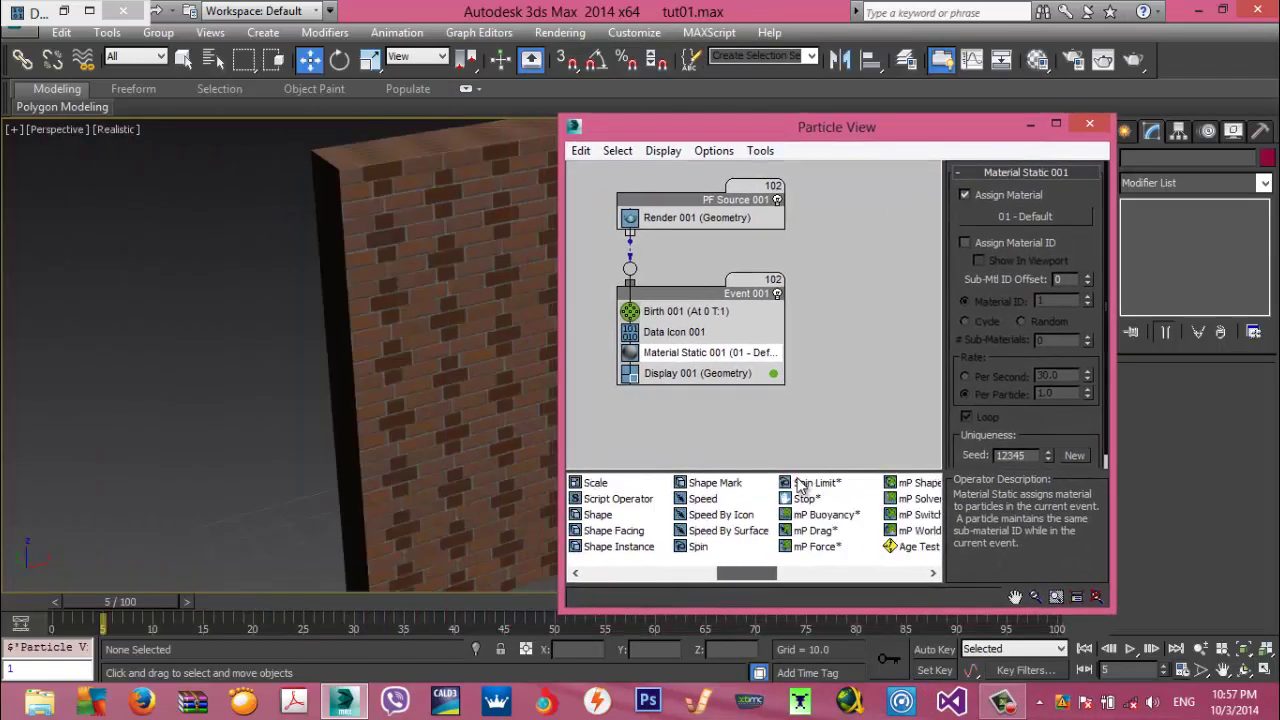
scroll(801, 485, "down", 1)
scroll(801, 485, "up", 3)
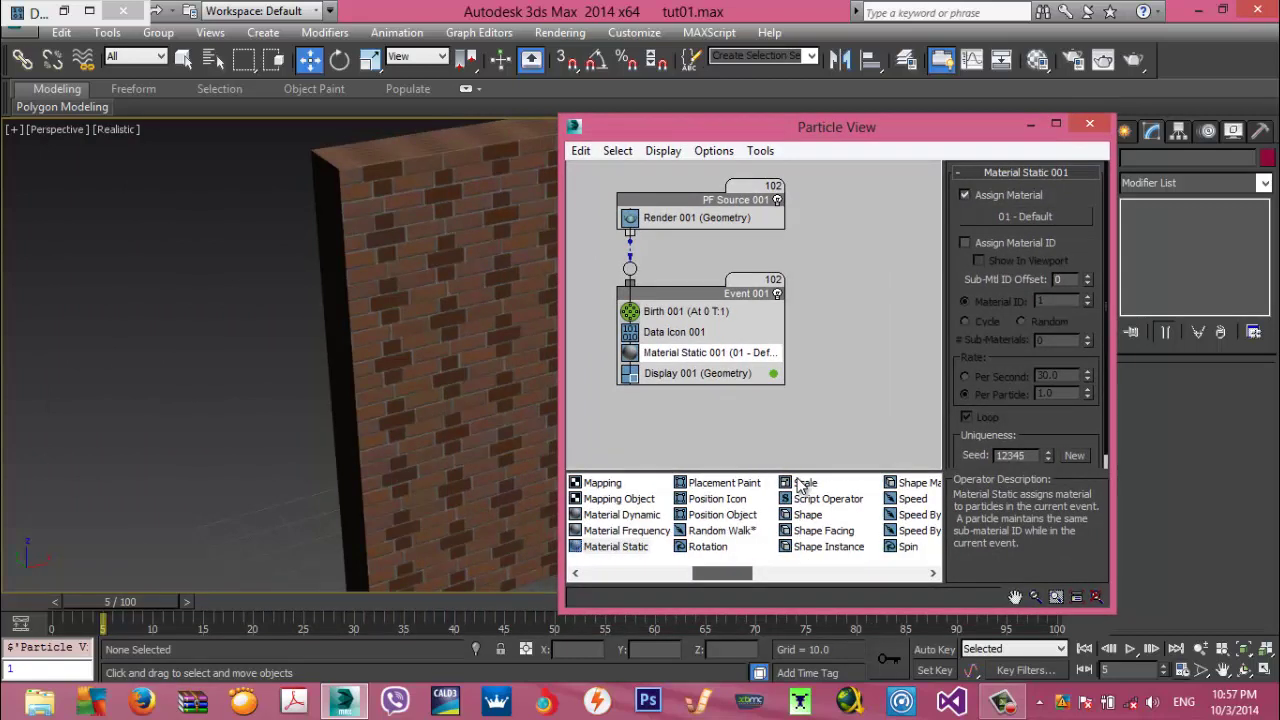
left_click_drag(619, 498, 760, 363)
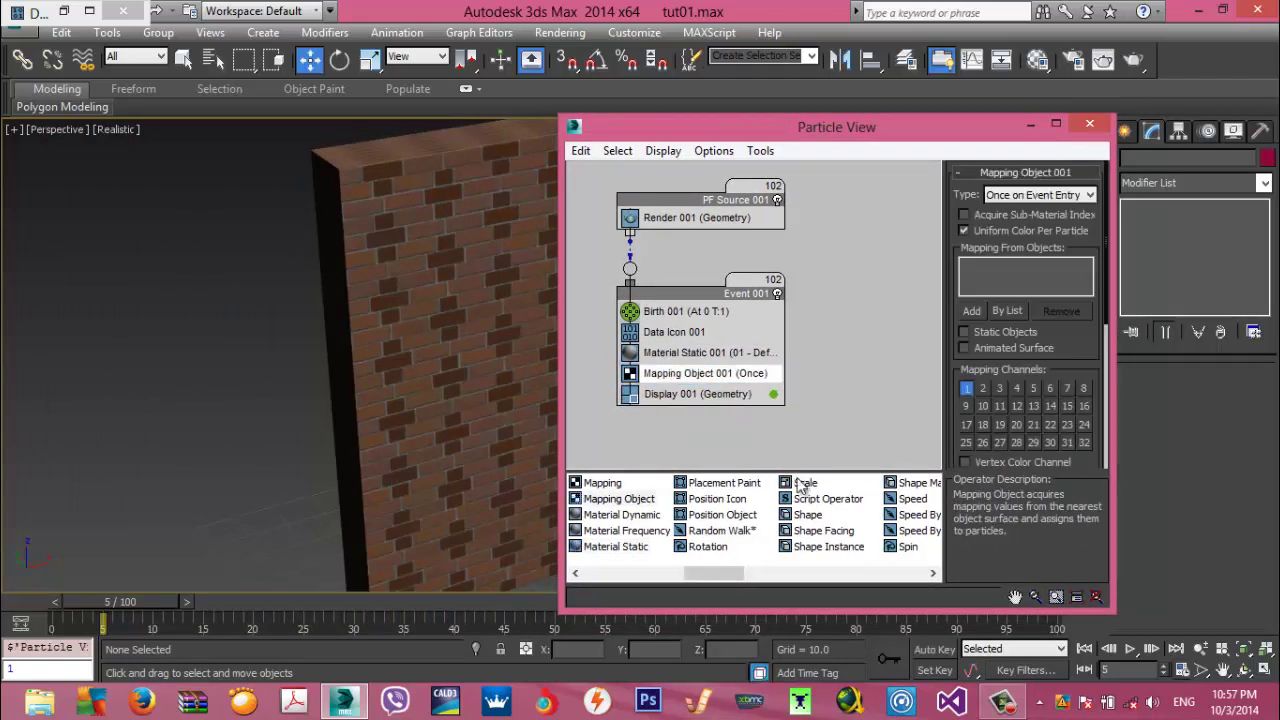
Turn off Uniform Color Per Particle in the Mapping Object operator and add the enclosing box as its mapping source
left_click(1040, 195)
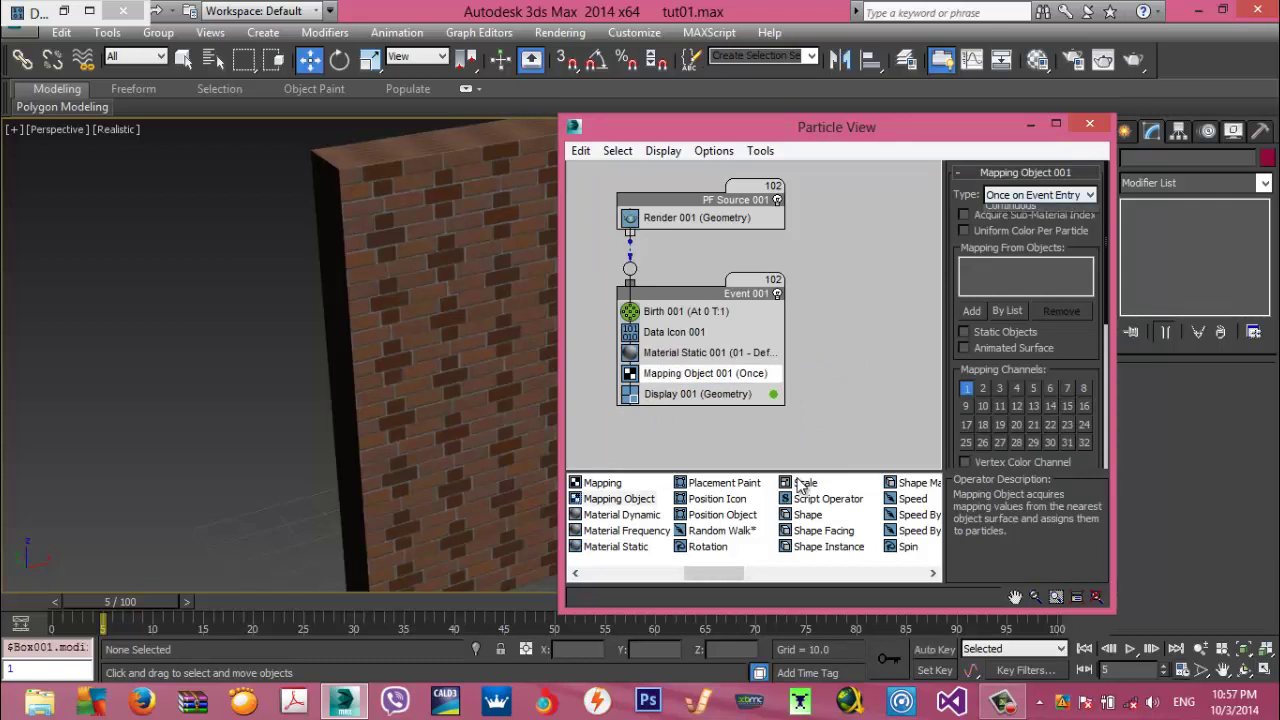
left_click(1040, 195)
left_click(971, 311)
left_click(460, 330)
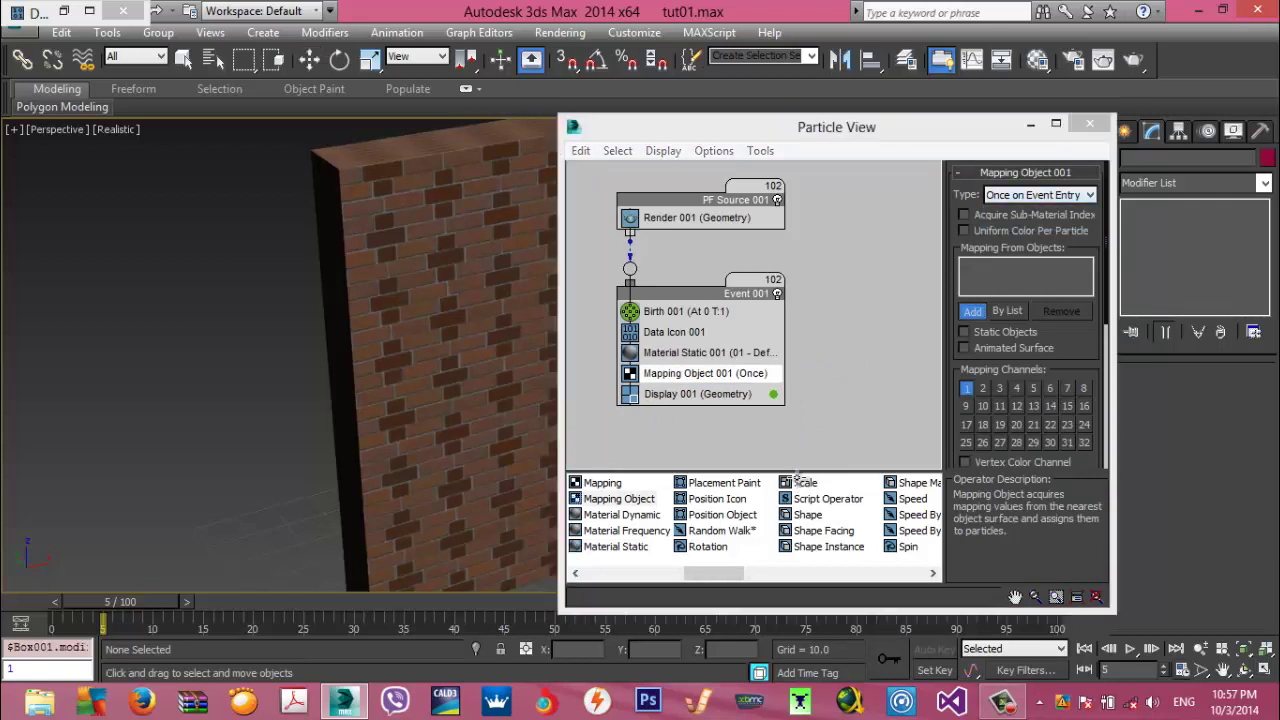
left_click(468, 223)
Hide the enclosing box so that only the particle brick wall is displayed
right_click(468, 223)
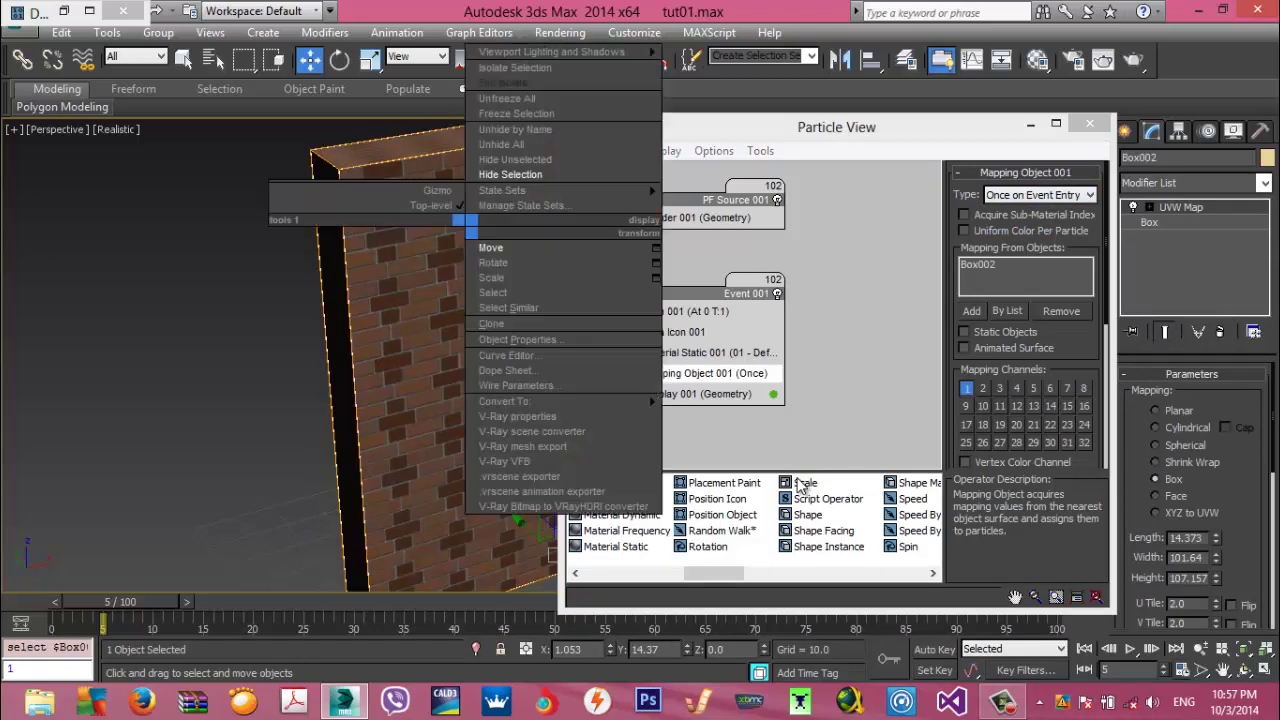
left_click(438, 190)
right_click(410, 145)
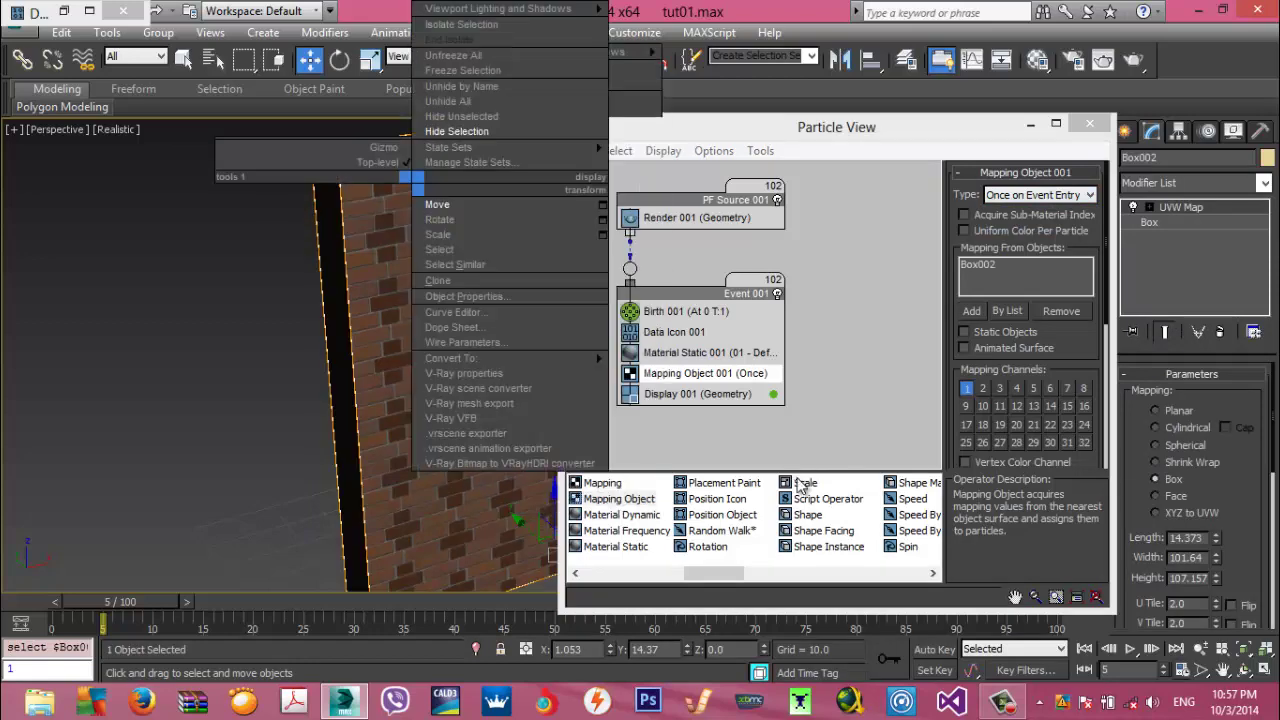
left_click(455, 129)
Go to frame 2, render the Perspective view to check the textured brick wall, and close the render windows
middle_click_drag(797, 480, 604, 474)
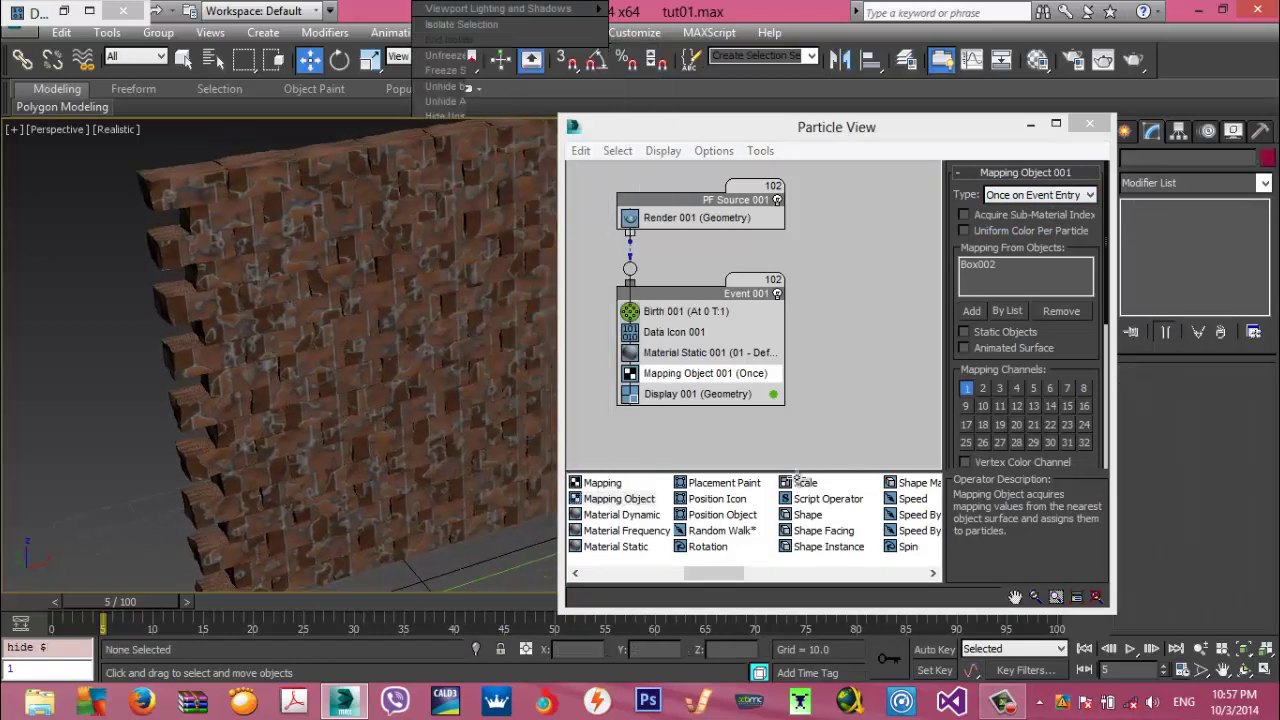
middle_click_drag(340, 340, 300, 358)
scroll(300, 358, "down", 4)
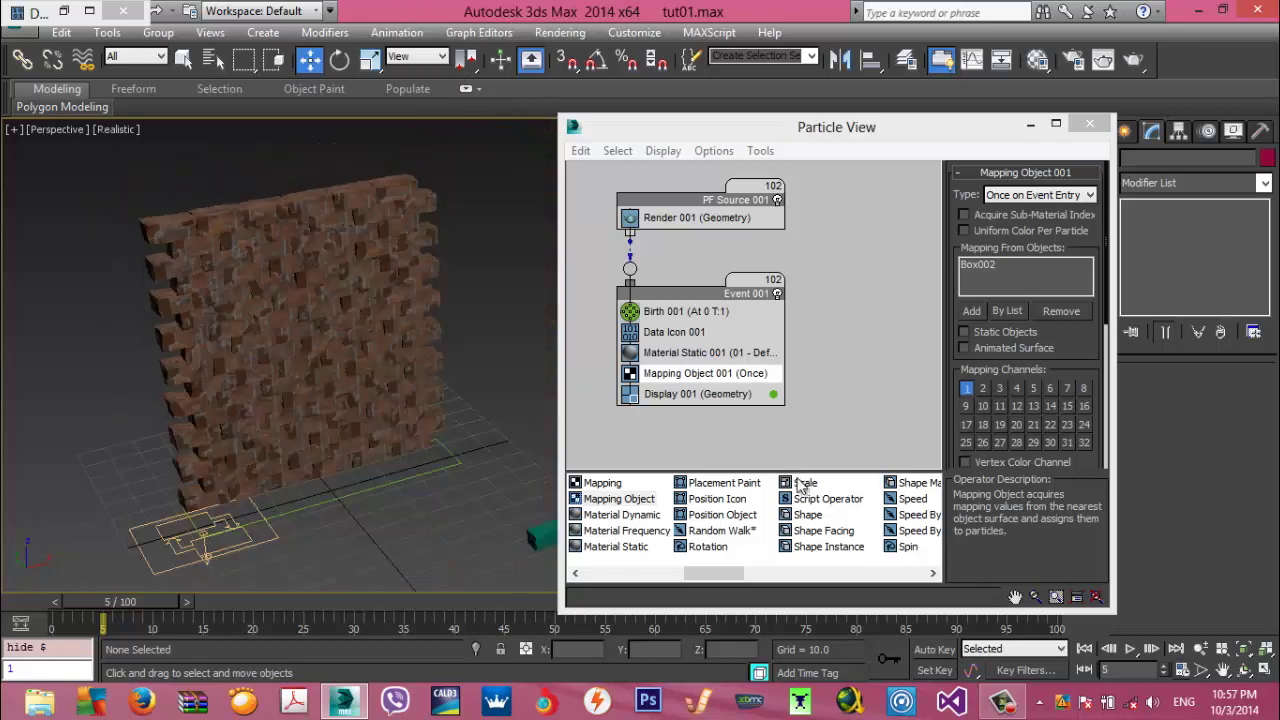
mouse_move(120, 602)
left_mouse_down()
mouse_move(73, 602)
mouse_move(92, 602)
left_mouse_up()
middle_click_drag(300, 380, 401, 403)
key("alt+r")
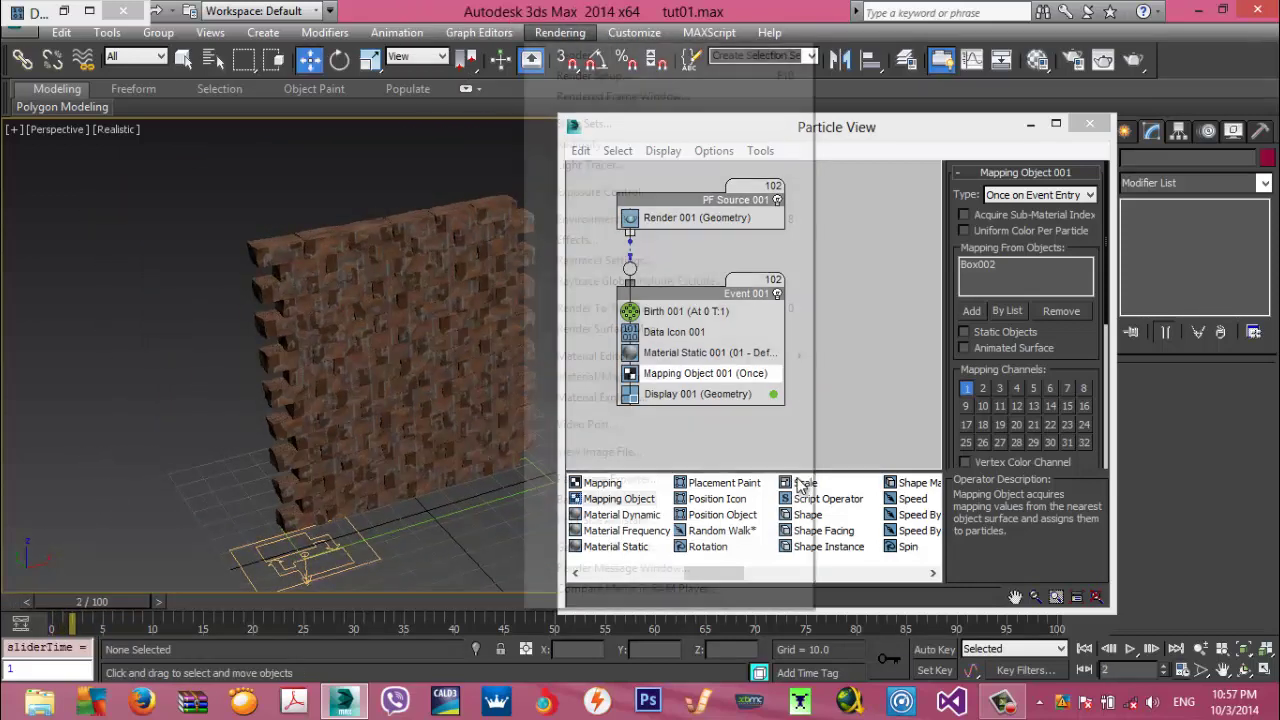
key("Return")
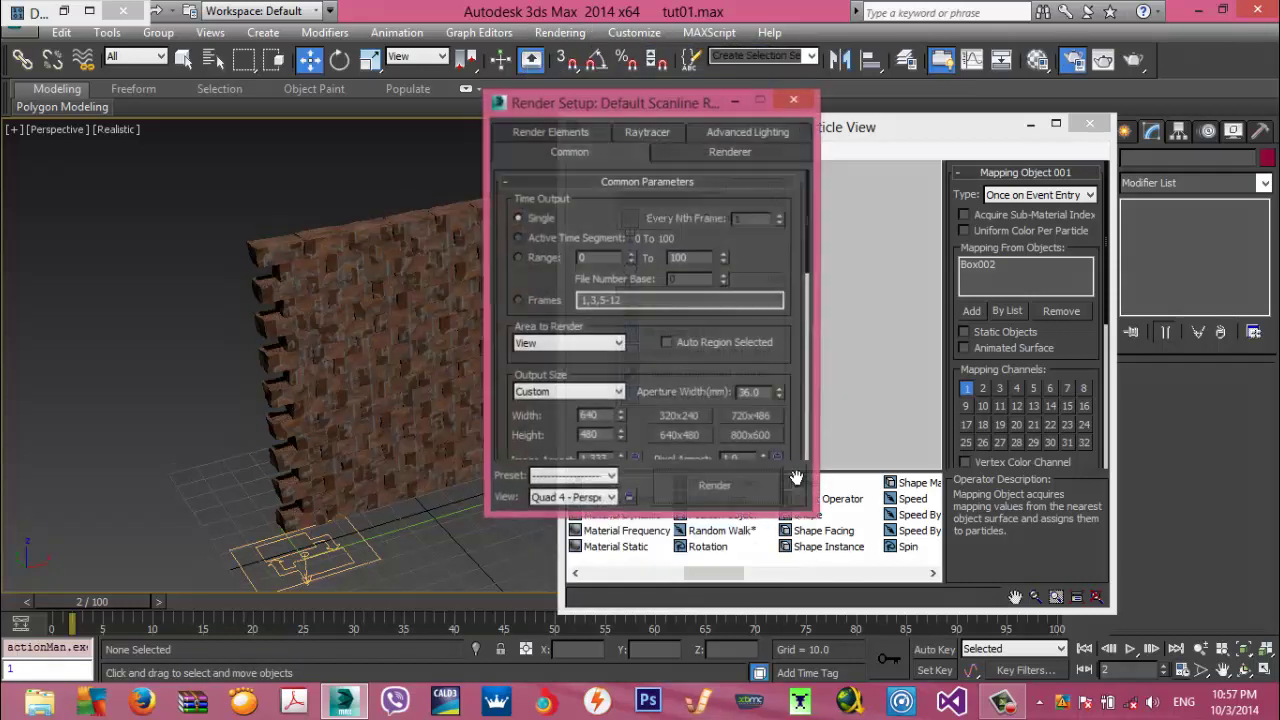
left_click(797, 486)
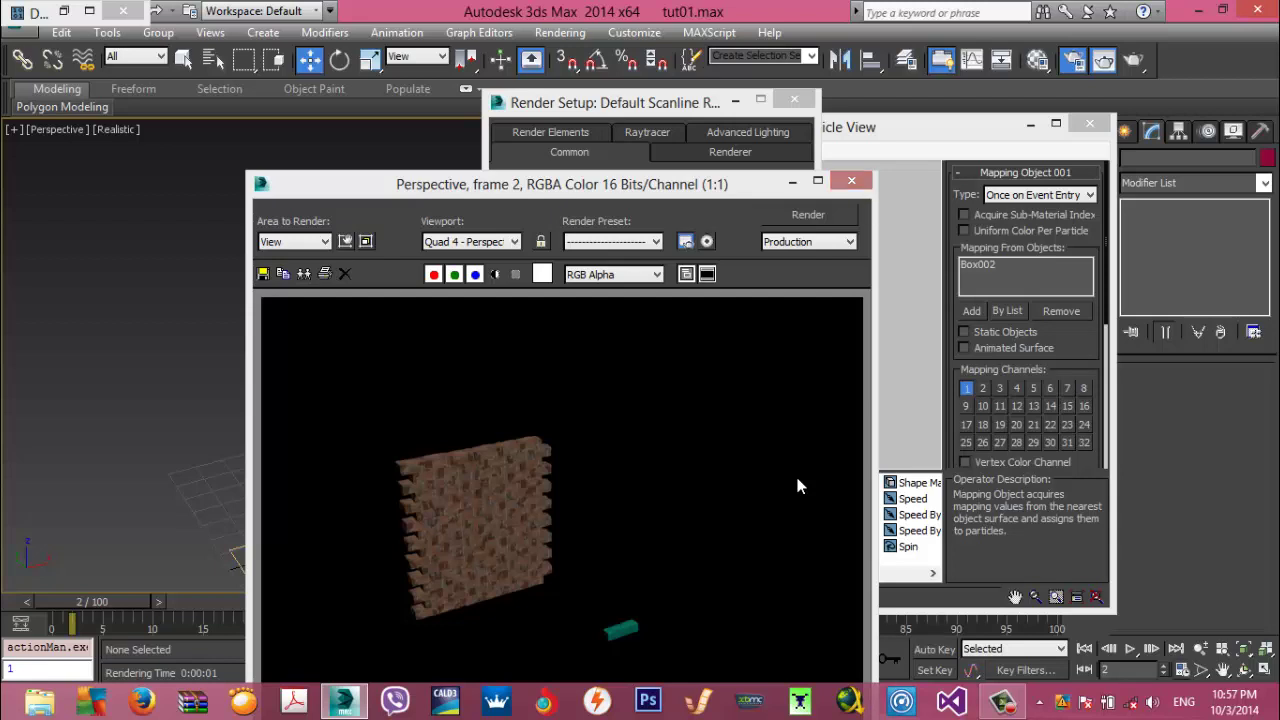
key("alt+F4")
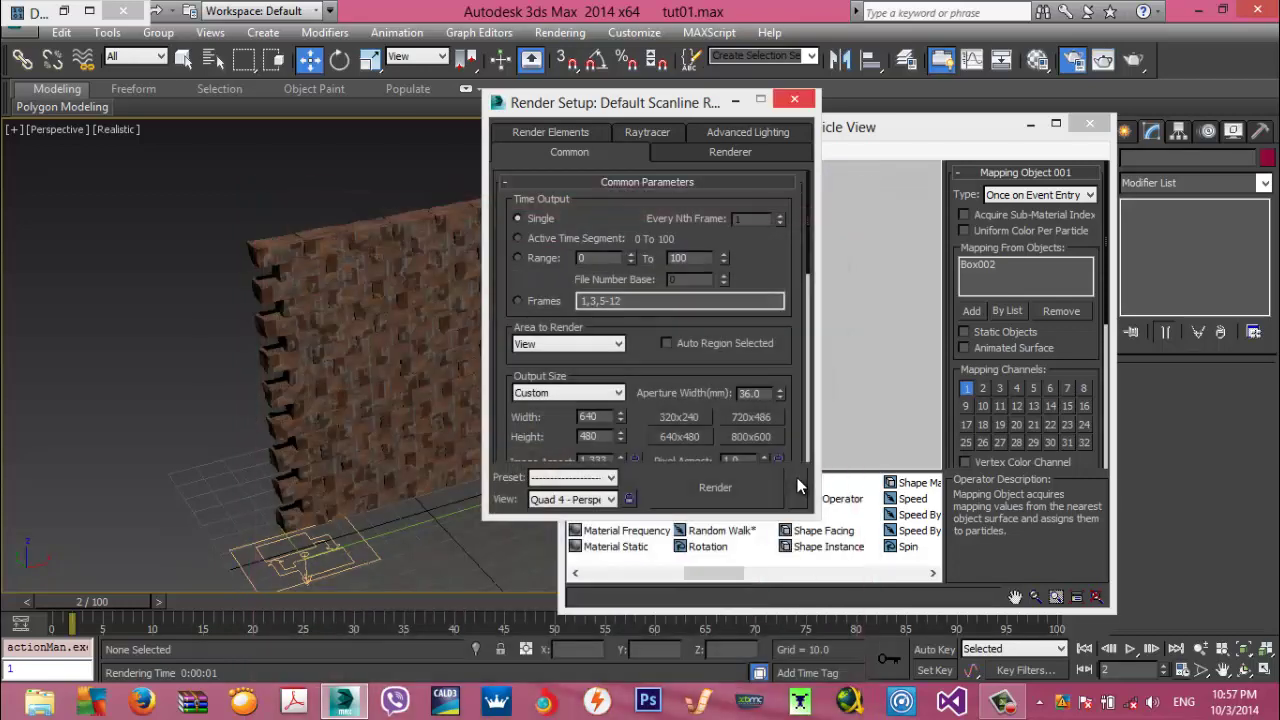
key("alt+F4")
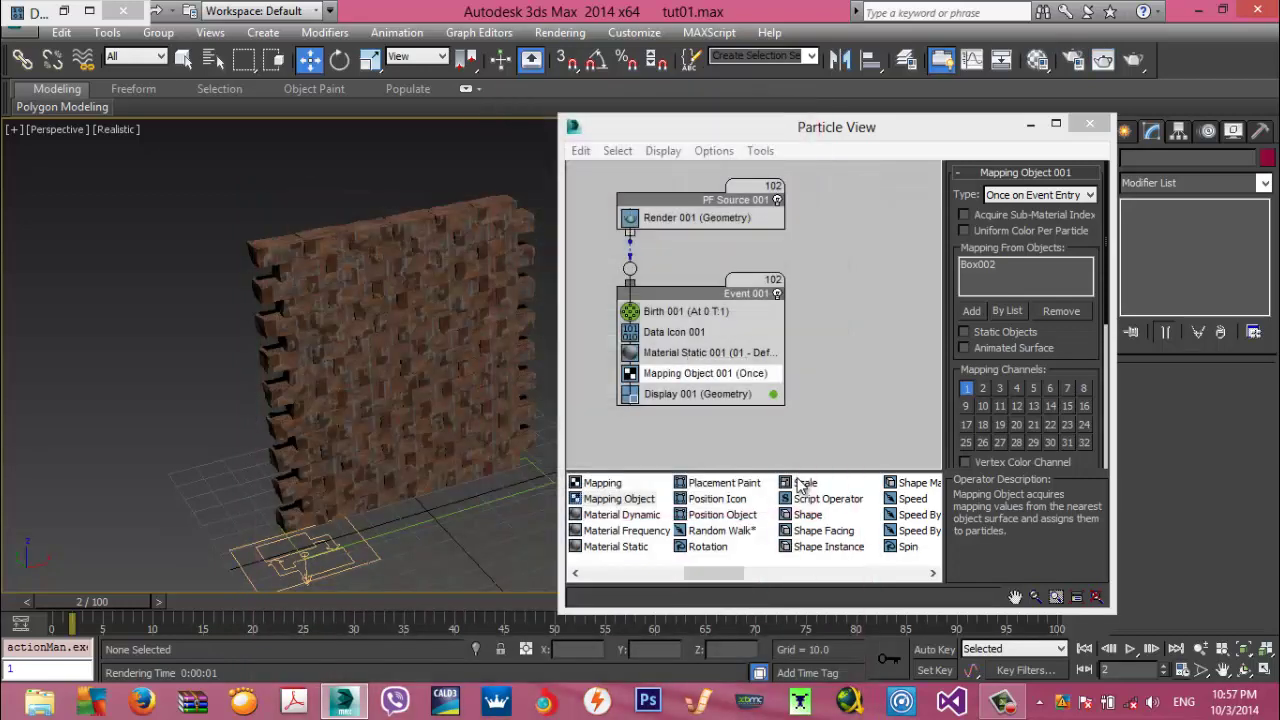
Open the Data Icon 001 data flow in a maximized window, examine its origin and brick position node networks, and close it
left_click(688, 352)
left_click(685, 332)
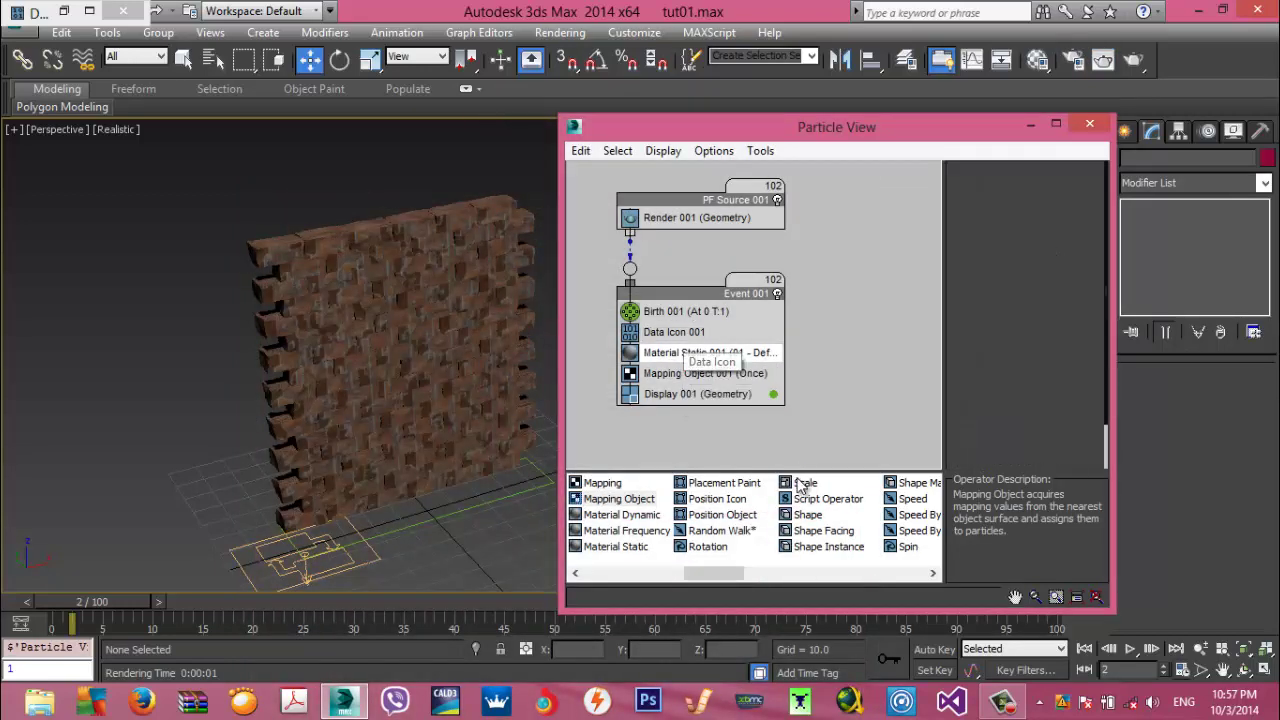
left_click(1016, 194)
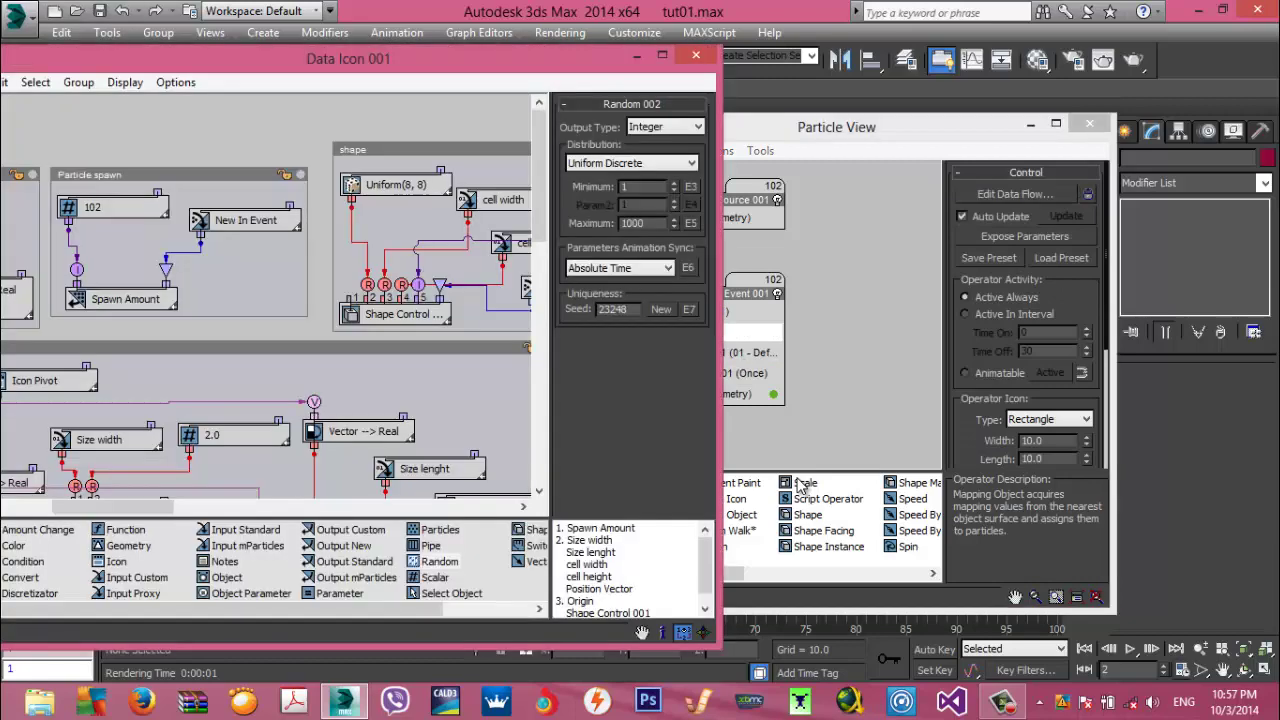
left_click(662, 55)
mouse_move(811, 491)
middle_mouse_down()
mouse_move(771, 511)
mouse_move(880, 424)
middle_mouse_up()
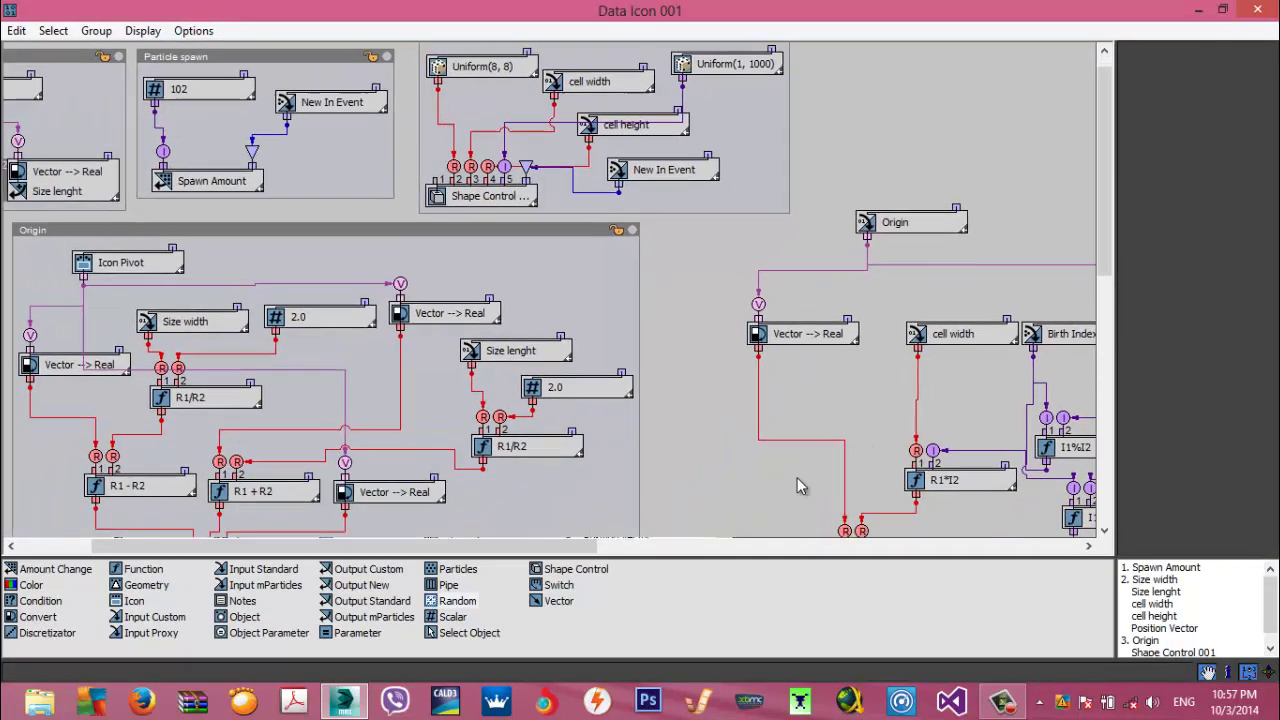
mouse_move(811, 491)
middle_mouse_down()
mouse_move(1055, 429)
mouse_move(837, 471)
mouse_move(457, 359)
mouse_move(342, 440)
mouse_move(720, 560)
mouse_move(424, 454)
mouse_move(530, 462)
middle_mouse_up()
middle_click_drag(811, 491, 701, 499)
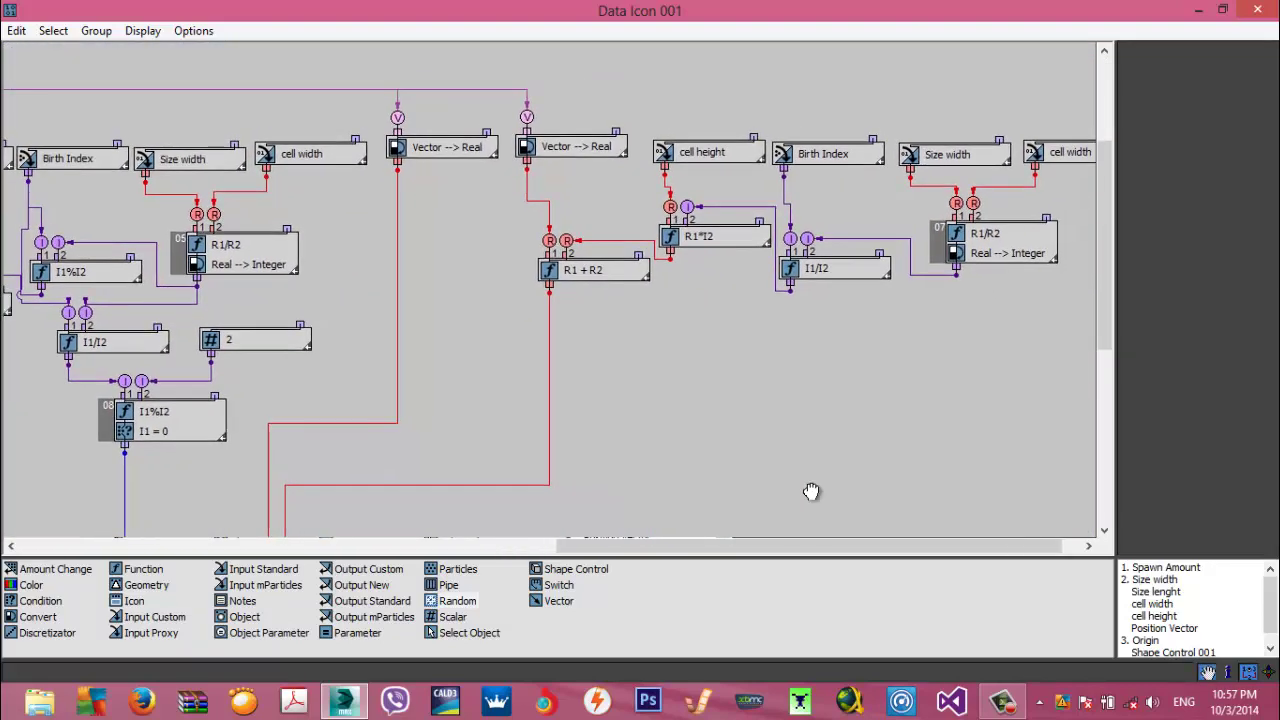
middle_click_drag(811, 491, 1168, 534)
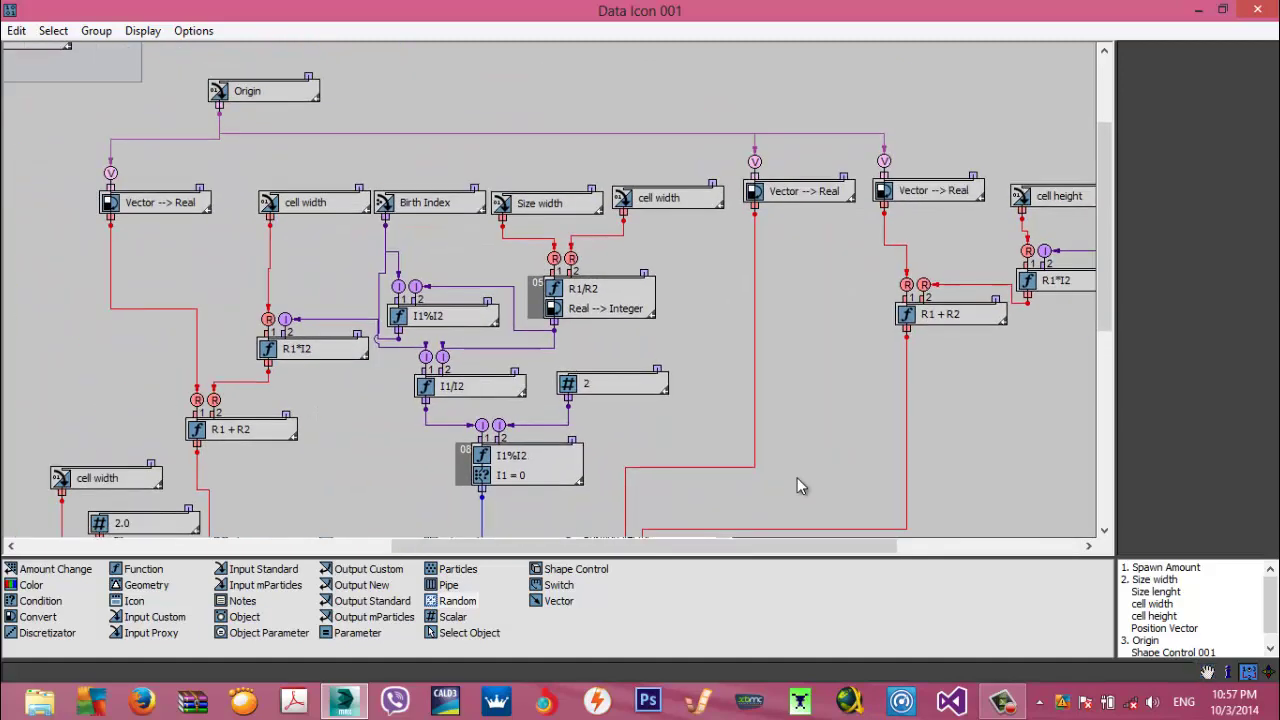
key("Escape")
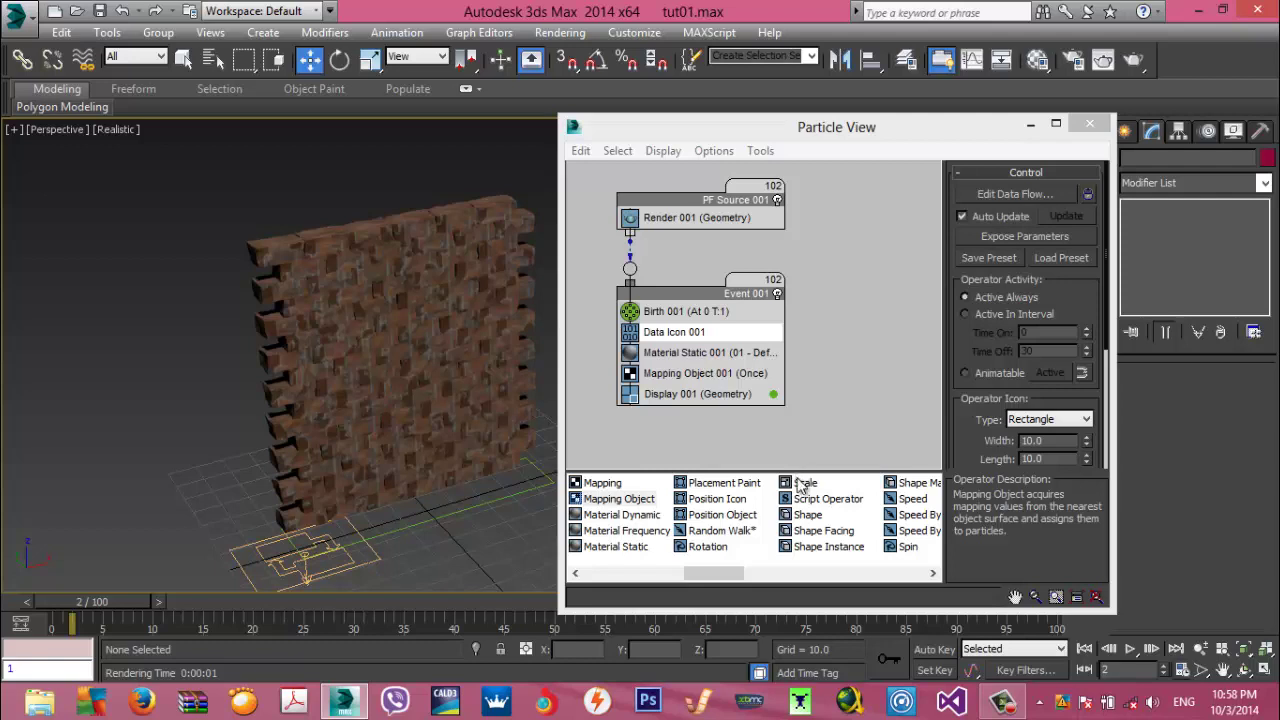
key("F9")
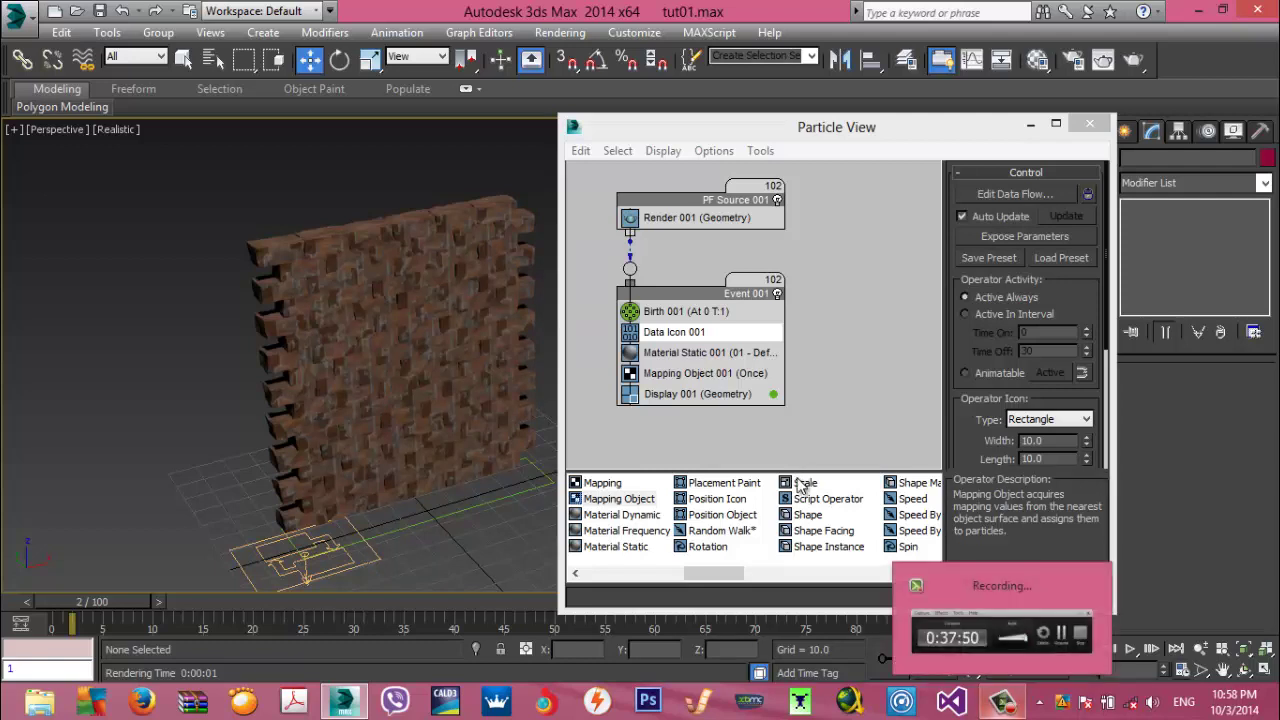